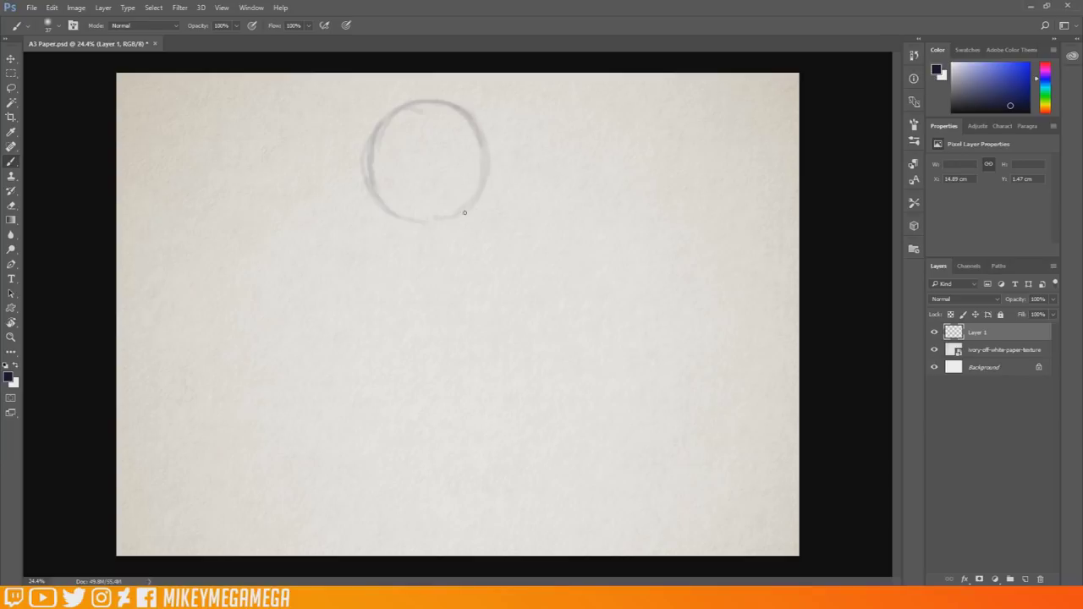
Sketch the jaw and face centre line on the head circle, and tilt the whole head sketch clockwise with a transform.
mouse_move(383, 135)
mouse_down()
mouse_move(369, 198)
mouse_move(425, 254)
mouse_up()
mouse_move(376, 214)
mouse_down()
mouse_move(444, 250)
mouse_move(472, 222)
mouse_up()
click(52, 7)
click(127, 247)
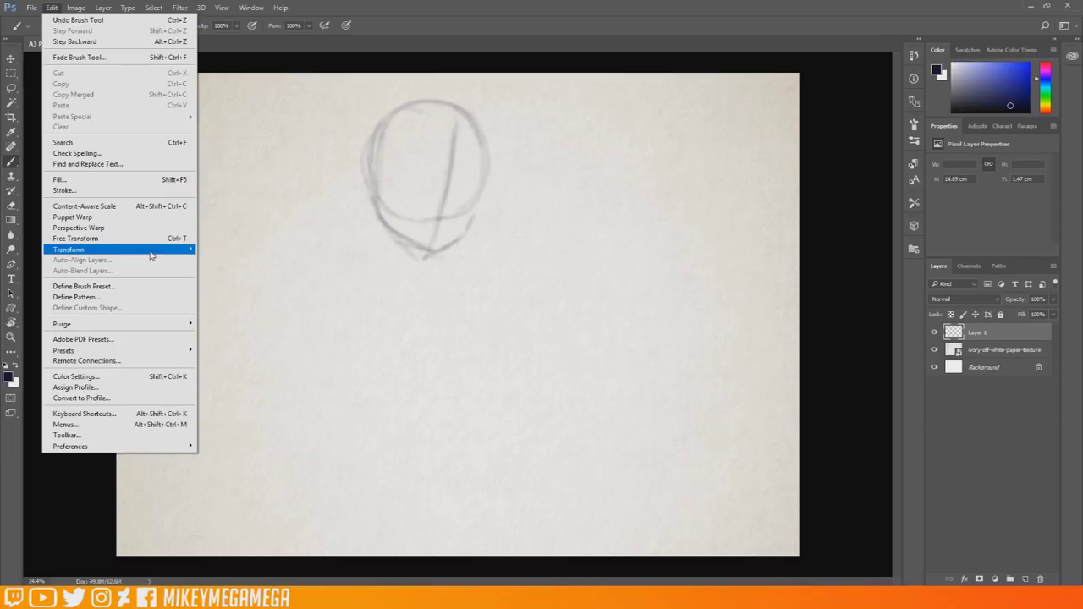
drag(593, 123, 584, 182)
key(Return)
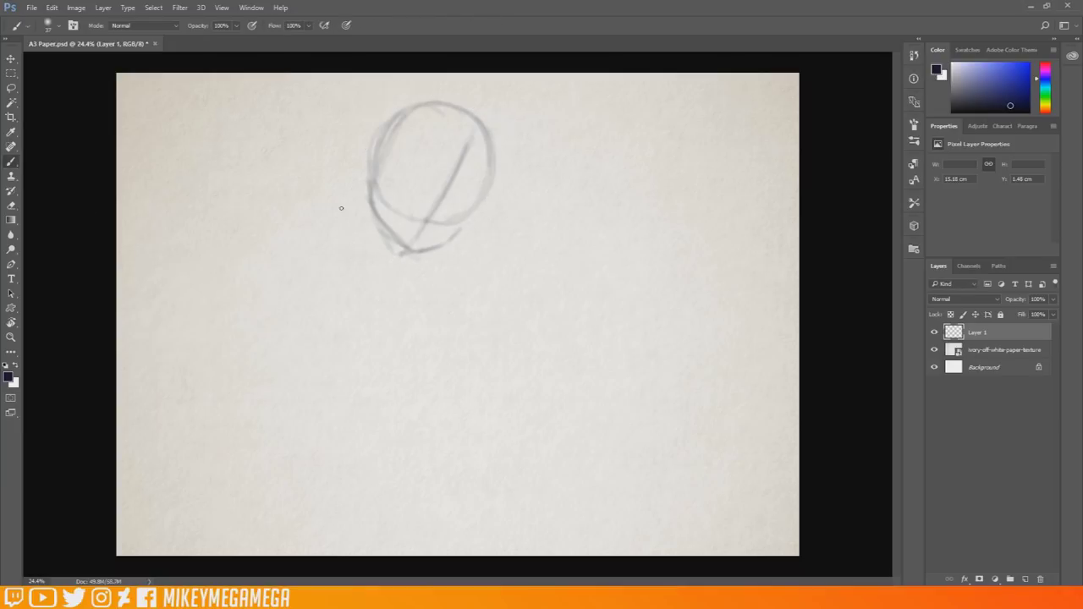
Sketch the neck, the shoulder line and a slanted oval torso with a curved centre line below the head.
drag(379, 193, 359, 251)
mouse_move(429, 248)
mouse_down()
mouse_move(409, 269)
mouse_move(280, 303)
mouse_up()
drag(383, 284, 269, 416)
drag(242, 482, 267, 538)
mouse_move(313, 291)
mouse_down()
mouse_move(214, 455)
mouse_move(402, 348)
mouse_move(350, 261)
mouse_move(367, 384)
mouse_up()
drag(229, 423, 289, 452)
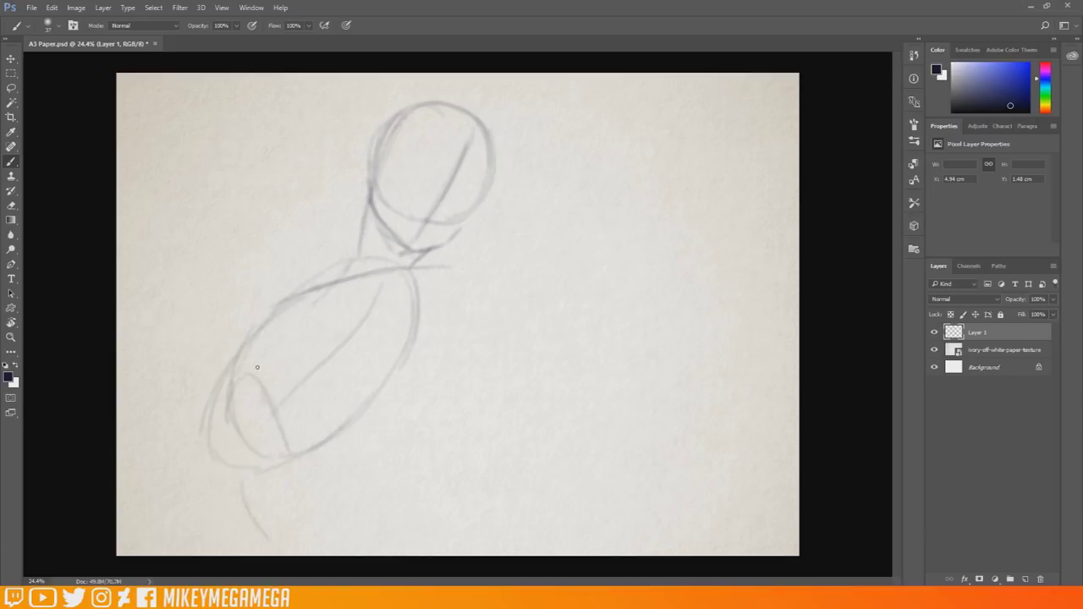
Rough in the waist guides and the rounded hip shape at the lower edge of the paper.
drag(318, 287, 249, 396)
drag(272, 458, 276, 511)
mouse_move(286, 467)
mouse_down()
mouse_move(291, 515)
mouse_move(367, 554)
mouse_up()
drag(232, 548, 279, 499)
drag(279, 499, 383, 553)
mouse_move(423, 255)
mouse_down()
mouse_move(462, 290)
mouse_move(446, 304)
mouse_move(459, 279)
mouse_move(397, 266)
mouse_move(360, 225)
mouse_move(329, 284)
mouse_move(409, 261)
mouse_up()
Draw the side, waist, back and hip contours of the torso down to the paper's lower edge.
mouse_move(318, 277)
mouse_down()
mouse_move(328, 283)
mouse_move(315, 269)
mouse_move(287, 304)
mouse_move(233, 414)
mouse_move(257, 462)
mouse_move(267, 539)
mouse_up()
mouse_move(231, 409)
mouse_down()
mouse_move(242, 530)
mouse_move(262, 552)
mouse_up()
drag(285, 395, 349, 550)
mouse_move(416, 319)
mouse_down()
mouse_move(369, 418)
mouse_move(365, 514)
mouse_up()
mouse_move(353, 441)
mouse_down()
mouse_move(368, 512)
mouse_move(432, 557)
mouse_up()
drag(242, 512, 221, 555)
drag(399, 359, 362, 415)
drag(426, 332, 395, 366)
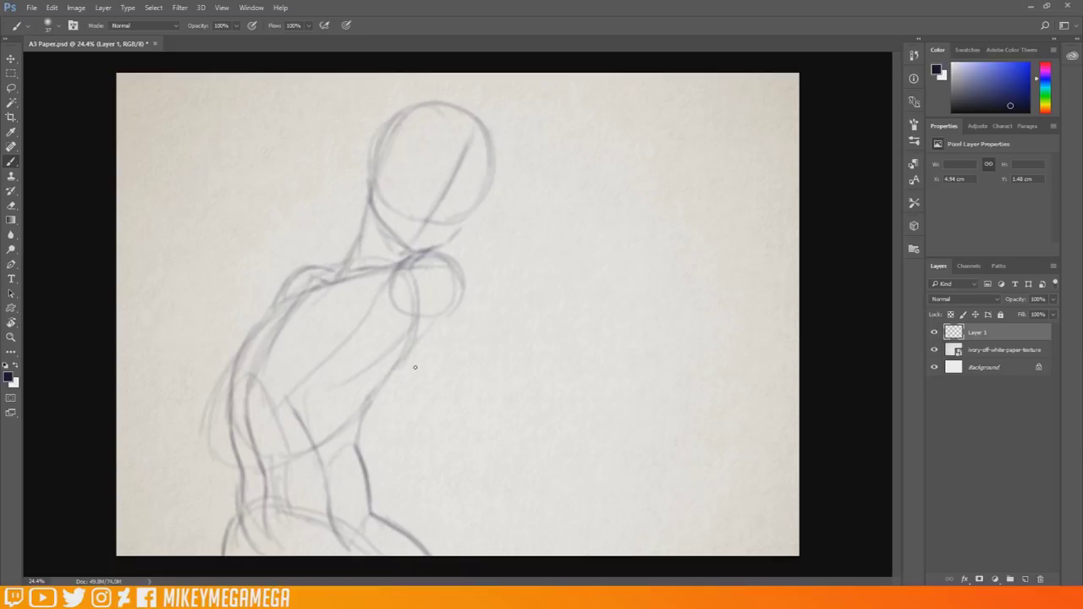
Sketch the two overlapping rounded bust shapes on the chest with small cross guide marks.
mouse_move(256, 320)
mouse_down()
mouse_move(391, 293)
mouse_move(293, 397)
mouse_up()
mouse_move(327, 292)
mouse_down()
mouse_move(230, 390)
mouse_move(250, 411)
mouse_move(320, 411)
mouse_move(355, 345)
mouse_move(320, 415)
mouse_move(280, 420)
mouse_move(243, 378)
mouse_move(245, 349)
mouse_move(354, 381)
mouse_up()
drag(210, 333, 287, 306)
mouse_move(248, 412)
mouse_down()
mouse_move(203, 423)
mouse_move(228, 423)
mouse_move(178, 392)
mouse_move(184, 354)
mouse_move(297, 296)
mouse_up()
drag(188, 387, 149, 403)
drag(254, 377, 296, 371)
drag(282, 355, 278, 404)
drag(182, 387, 173, 413)
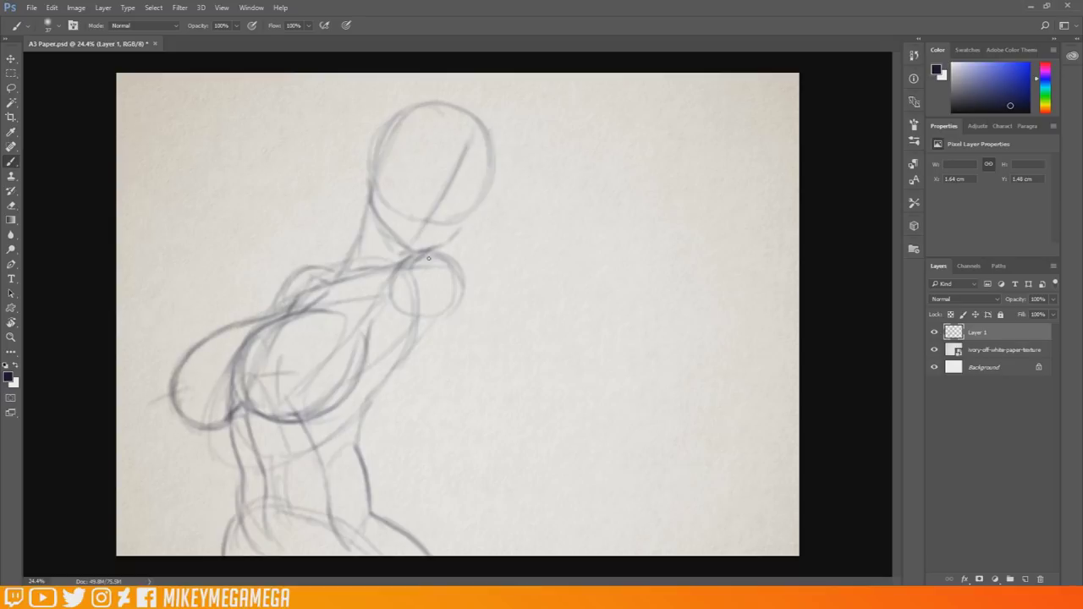
Add the ear, the curved eye guideline and the far cheek line to the head.
mouse_move(390, 152)
mouse_down()
mouse_move(475, 192)
mouse_move(479, 212)
mouse_move(357, 179)
mouse_up()
mouse_move(479, 204)
mouse_down()
mouse_move(452, 241)
mouse_move(494, 163)
mouse_up()
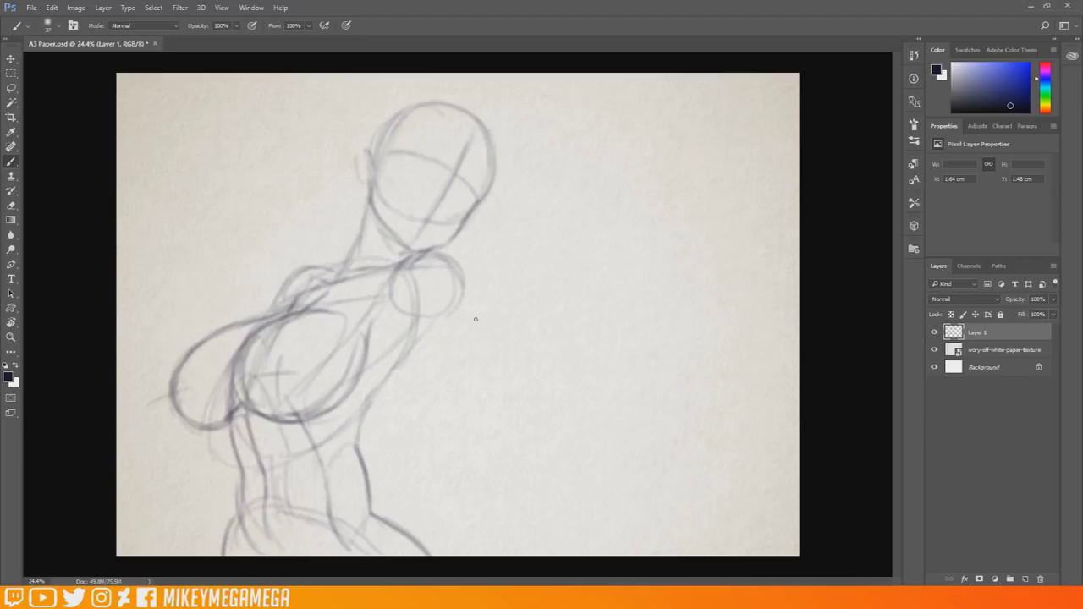
Try to sketch the near arm hanging from the shoulder, with an elbow circle and a forearm reaching down past the hip.
drag(399, 267, 394, 333)
mouse_move(462, 293)
mouse_down()
mouse_move(380, 406)
mouse_move(370, 461)
mouse_move(383, 465)
mouse_up()
drag(386, 417, 379, 422)
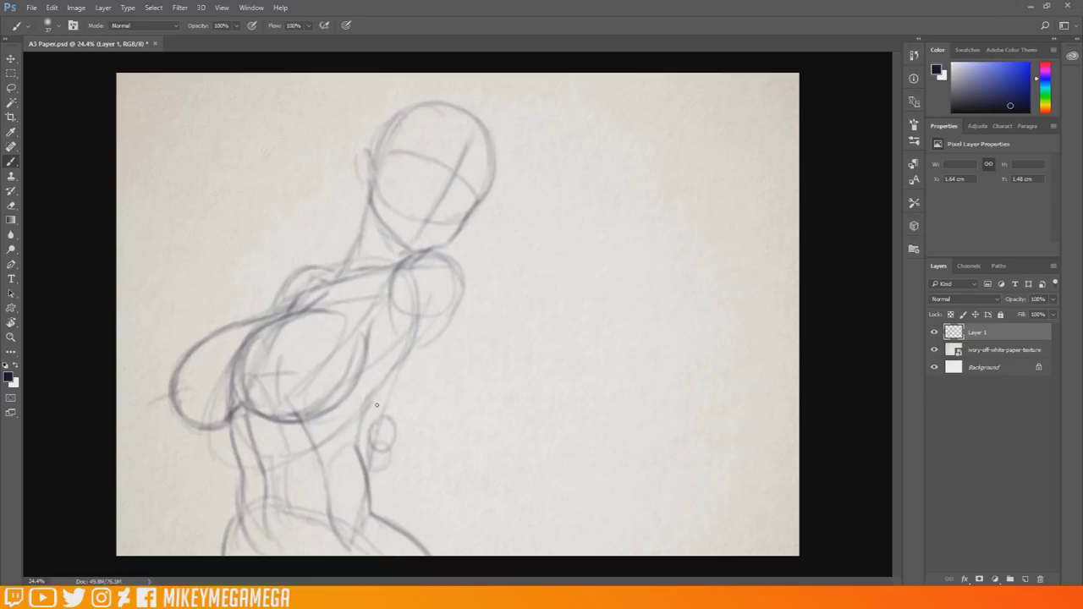
mouse_move(395, 328)
mouse_down()
mouse_move(419, 338)
mouse_move(383, 366)
mouse_move(371, 401)
mouse_move(396, 450)
mouse_up()
drag(402, 440, 455, 308)
drag(452, 318, 398, 454)
drag(386, 342, 346, 550)
drag(401, 450, 374, 555)
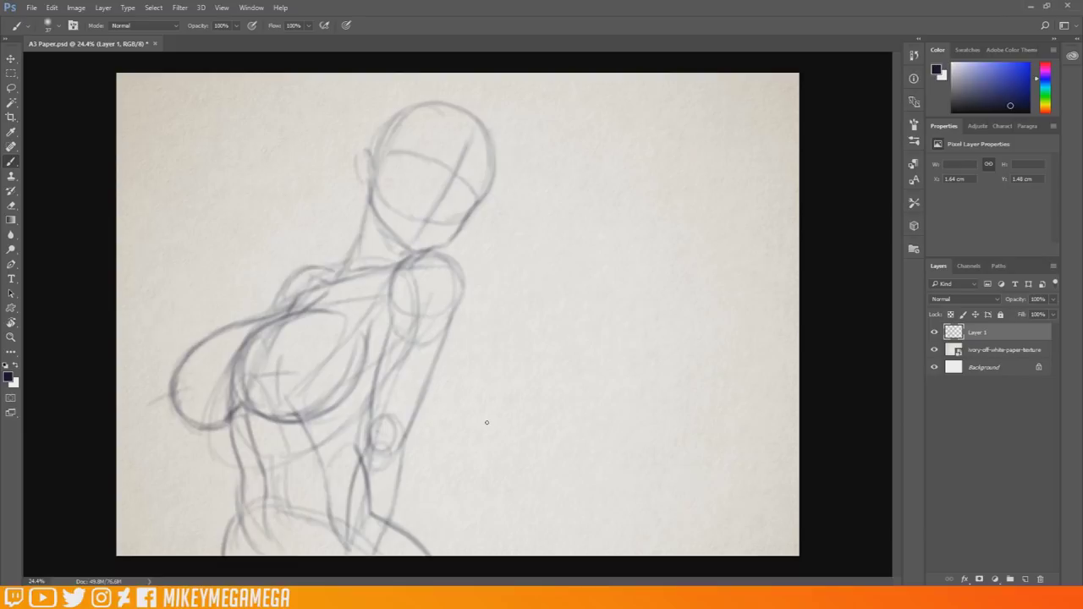
Undo the arm strokes back to the shoulder circle.
drag(226, 433, 232, 514)
key(ctrl+alt+z)
key(ctrl+alt+z)
key(ctrl+alt+z)
key(ctrl+alt+z)
key(ctrl+alt+z)
key(ctrl+alt+z)
key(ctrl+alt+z)
key(ctrl+alt+z)
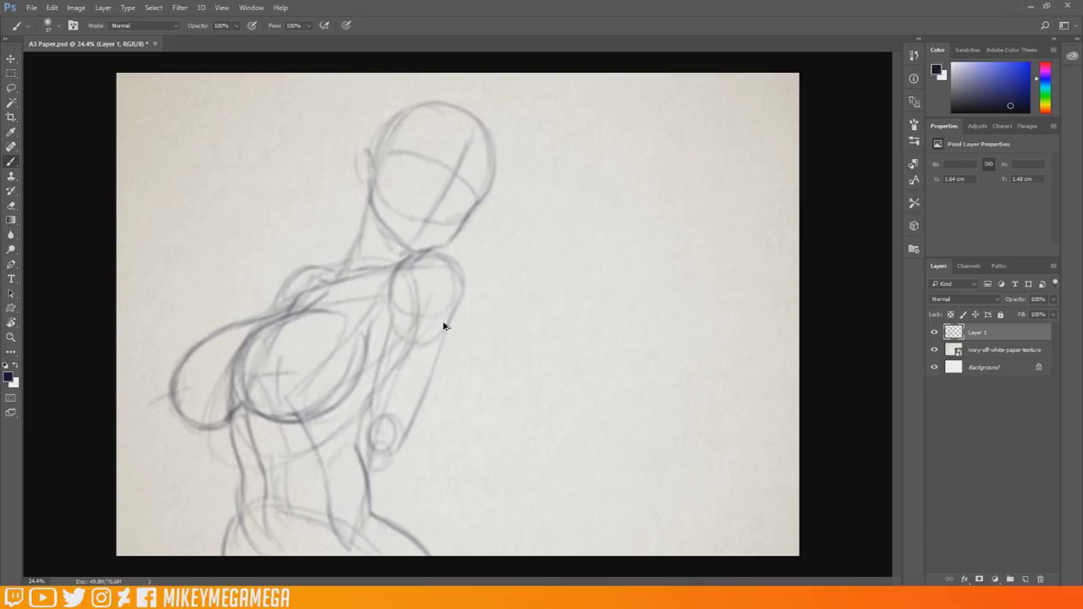
key(ctrl+alt+z)
key(ctrl+alt+z)
key(ctrl+alt+z)
Sketch the near arm slanting down alongside the torso, with its elbow at the waist and forearm crossing the hip.
drag(398, 288, 338, 423)
drag(382, 308, 336, 412)
drag(453, 316, 369, 434)
mouse_move(433, 340)
mouse_down()
mouse_move(364, 440)
mouse_move(363, 423)
mouse_move(355, 449)
mouse_up()
mouse_move(335, 418)
mouse_down()
mouse_move(313, 451)
mouse_move(287, 554)
mouse_up()
drag(366, 433, 332, 516)
drag(355, 461, 314, 555)
drag(301, 475, 284, 552)
Sketch the far shoulder and the far arm running down behind the bust to the paper's lower edge.
drag(310, 269, 272, 317)
drag(220, 427, 219, 455)
drag(293, 273, 264, 314)
drag(231, 428, 215, 536)
drag(223, 465, 216, 542)
Draw a curved guide line above the head and a direction arrow pointing up towards the face.
drag(482, 117, 320, 102)
drag(200, 272, 291, 217)
drag(274, 209, 297, 225)
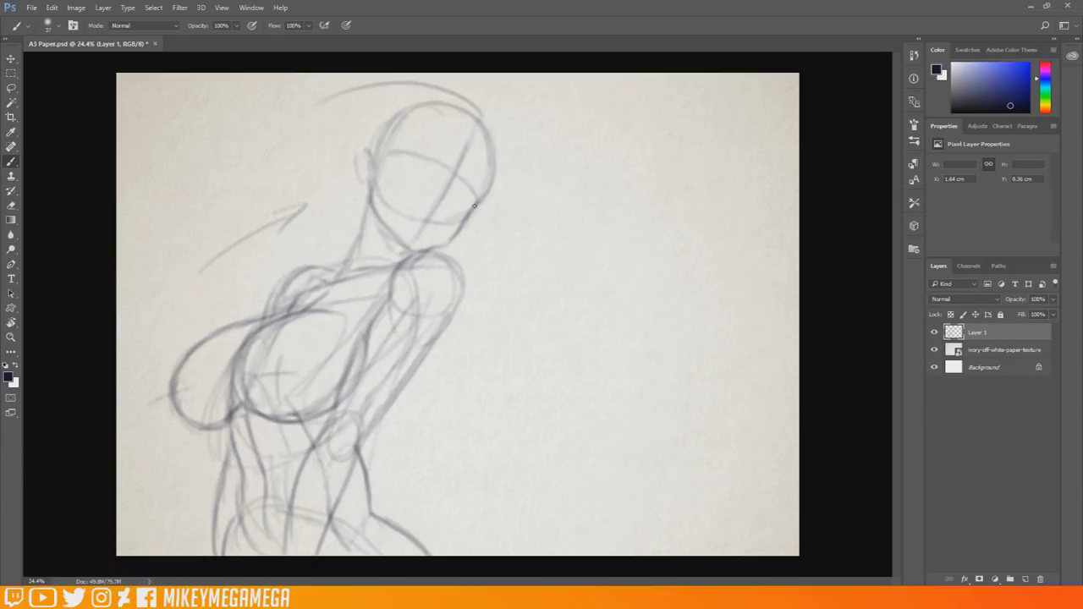
Draw both eyes with upper lashes and irises along the eye guideline.
drag(411, 165, 439, 174)
scroll(424, 151, up, 4)
mouse_move(396, 177)
mouse_down()
mouse_move(442, 177)
mouse_move(494, 225)
mouse_up()
drag(413, 185, 430, 192)
drag(478, 225, 486, 229)
mouse_move(427, 177)
mouse_down()
mouse_move(429, 191)
mouse_move(490, 226)
mouse_move(433, 195)
mouse_move(448, 178)
mouse_move(443, 161)
mouse_up()
drag(474, 203, 492, 223)
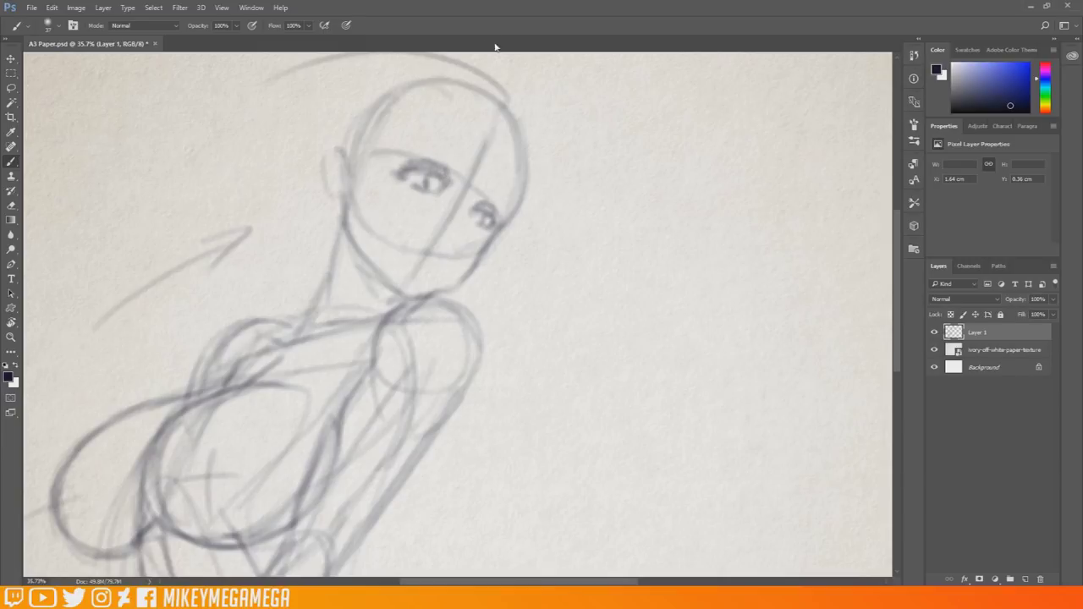
Draw the eyebrows, the small nose mark and the slightly open mouth on the face.
mouse_move(466, 149)
mouse_down()
mouse_move(399, 137)
mouse_move(423, 135)
mouse_up()
mouse_move(516, 206)
mouse_down()
mouse_move(495, 180)
mouse_move(517, 206)
mouse_up()
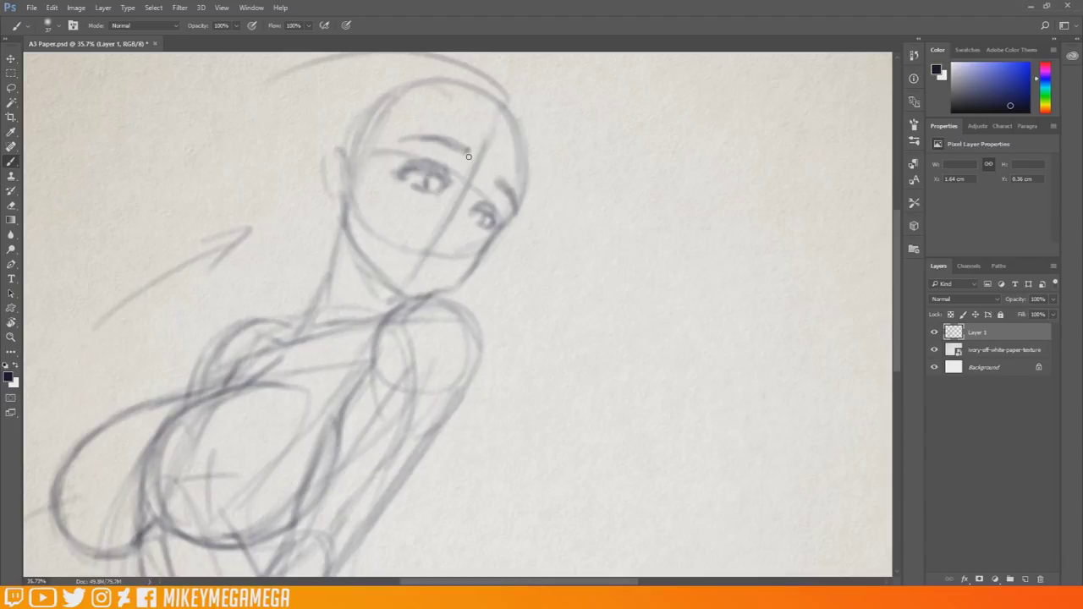
drag(459, 172, 465, 160)
mouse_move(505, 187)
mouse_down()
mouse_move(489, 194)
mouse_move(524, 205)
mouse_move(482, 215)
mouse_move(462, 238)
mouse_up()
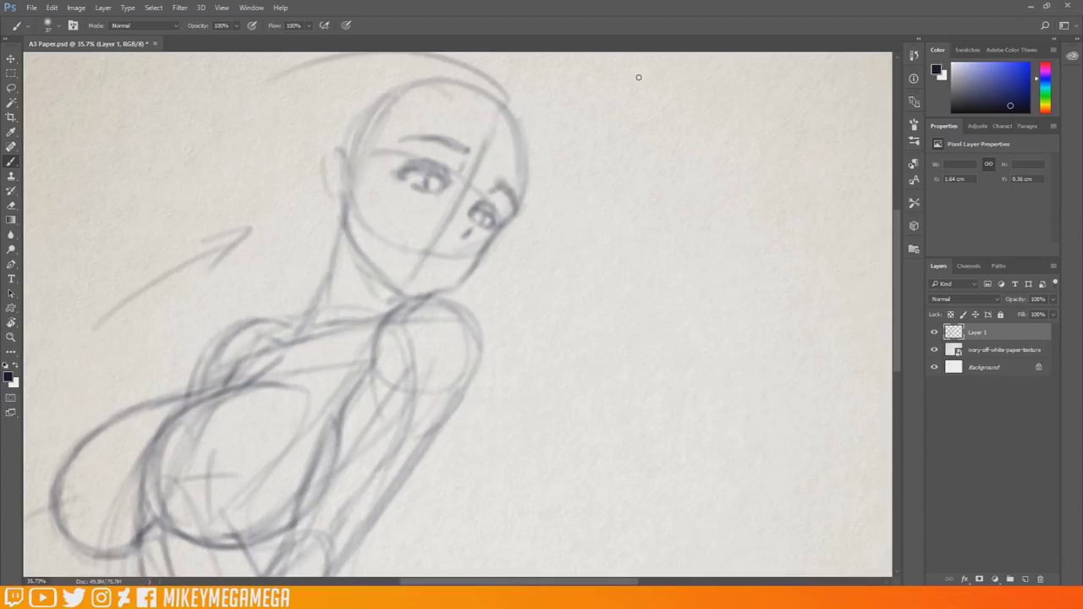
mouse_move(439, 259)
mouse_down()
mouse_move(448, 252)
mouse_move(423, 271)
mouse_up()
mouse_move(445, 257)
mouse_down()
mouse_move(457, 245)
mouse_move(430, 271)
mouse_up()
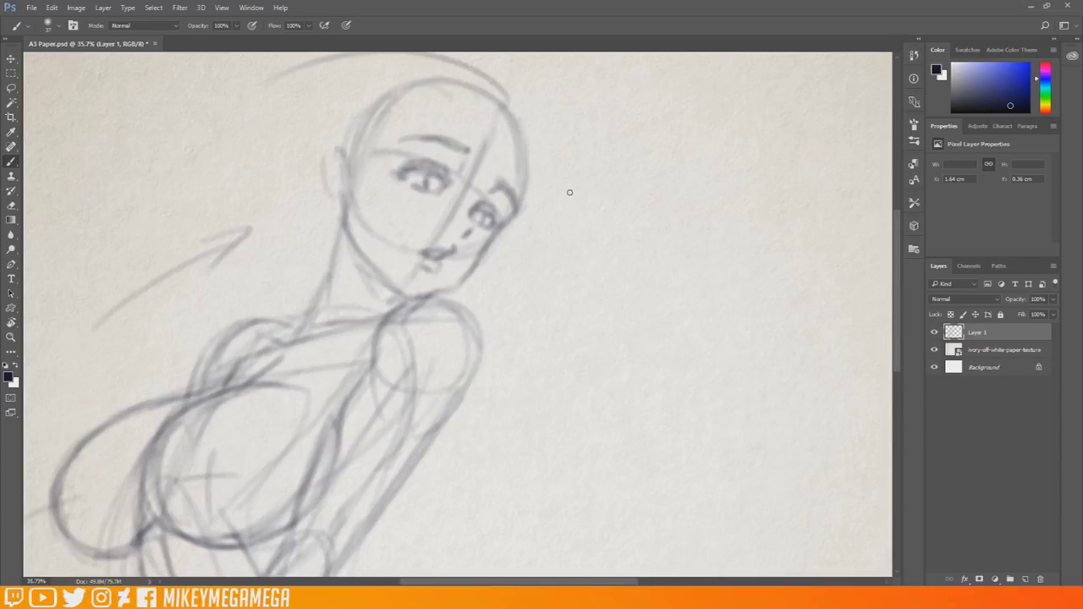
Draw a pointed elf ear and darken the face, jaw and neckline contours.
scroll(541, 233, down, 7)
scroll(353, 194, up, 4)
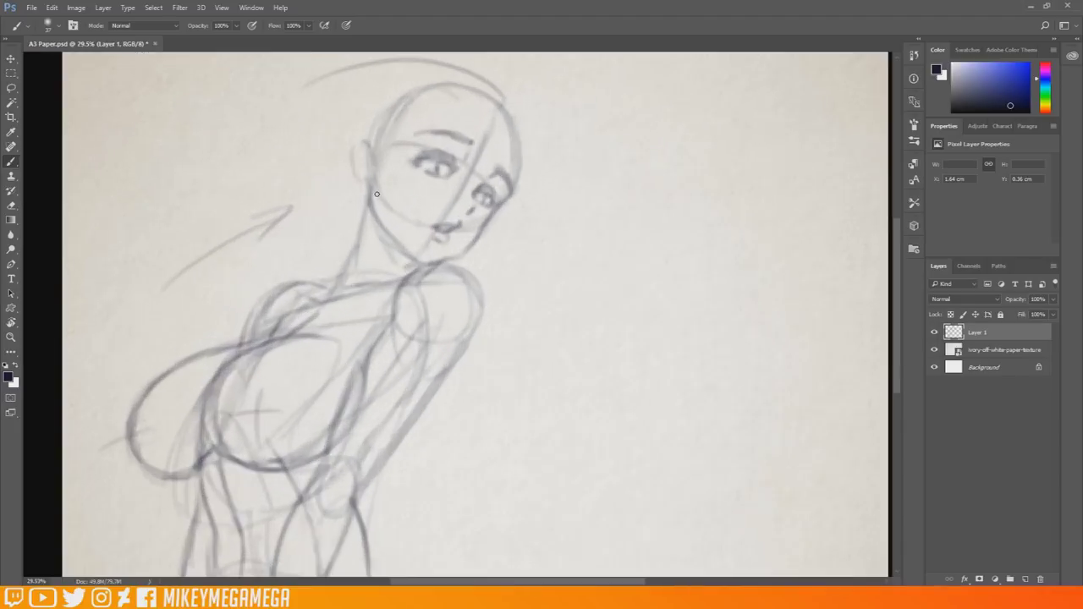
mouse_move(369, 146)
mouse_down()
mouse_move(310, 117)
mouse_move(365, 159)
mouse_move(355, 142)
mouse_move(347, 161)
mouse_move(370, 142)
mouse_up()
mouse_move(417, 101)
mouse_down()
mouse_move(394, 183)
mouse_move(405, 254)
mouse_move(458, 245)
mouse_move(478, 213)
mouse_up()
drag(414, 259, 368, 174)
mouse_move(376, 221)
mouse_down()
mouse_move(369, 260)
mouse_move(404, 253)
mouse_up()
mouse_move(376, 222)
mouse_down()
mouse_move(367, 259)
mouse_move(455, 255)
mouse_move(470, 288)
mouse_up()
Darken the outlines of the near shoulder, upper arm, elbow and forearm.
drag(412, 264, 342, 412)
mouse_move(351, 355)
mouse_down()
mouse_move(313, 433)
mouse_move(328, 438)
mouse_up()
mouse_move(434, 263)
mouse_down()
mouse_move(458, 253)
mouse_move(454, 314)
mouse_move(406, 382)
mouse_up()
scroll(711, 256, down, 3)
drag(445, 271, 395, 340)
drag(424, 291, 357, 389)
drag(337, 396, 329, 427)
mouse_move(368, 374)
mouse_down()
mouse_move(337, 422)
mouse_move(337, 459)
mouse_up()
drag(351, 412, 308, 516)
drag(333, 350, 309, 392)
drag(327, 365, 273, 506)
Darken the neck, collarbone and far shoulder lines.
drag(411, 186, 310, 223)
drag(364, 154, 329, 209)
drag(369, 122, 343, 186)
drag(351, 176, 313, 210)
drag(334, 195, 259, 229)
mouse_move(276, 209)
mouse_down()
mouse_move(261, 237)
mouse_move(273, 251)
mouse_up()
drag(378, 256, 373, 235)
Strengthen the bust outlines and the waist contour beneath them.
drag(301, 247, 220, 304)
drag(240, 286, 218, 367)
drag(280, 252, 334, 239)
mouse_move(223, 349)
mouse_down()
mouse_move(194, 377)
mouse_move(229, 477)
mouse_up()
drag(254, 428, 247, 447)
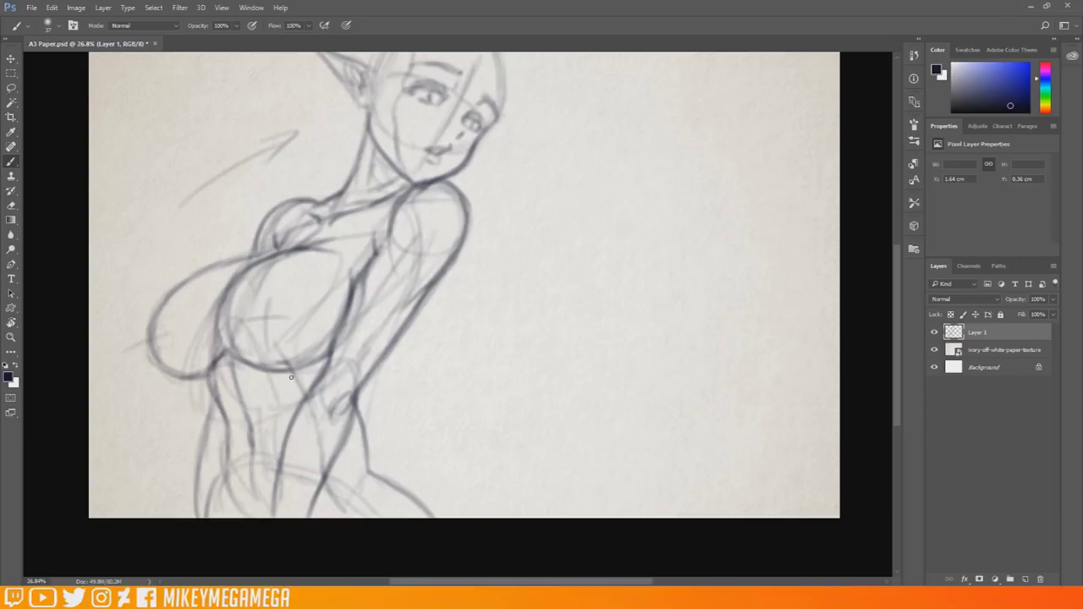
Sketch the hairline and a side-swept fringe across the forehead, curving around the far side of the face.
scroll(296, 384, down, 3)
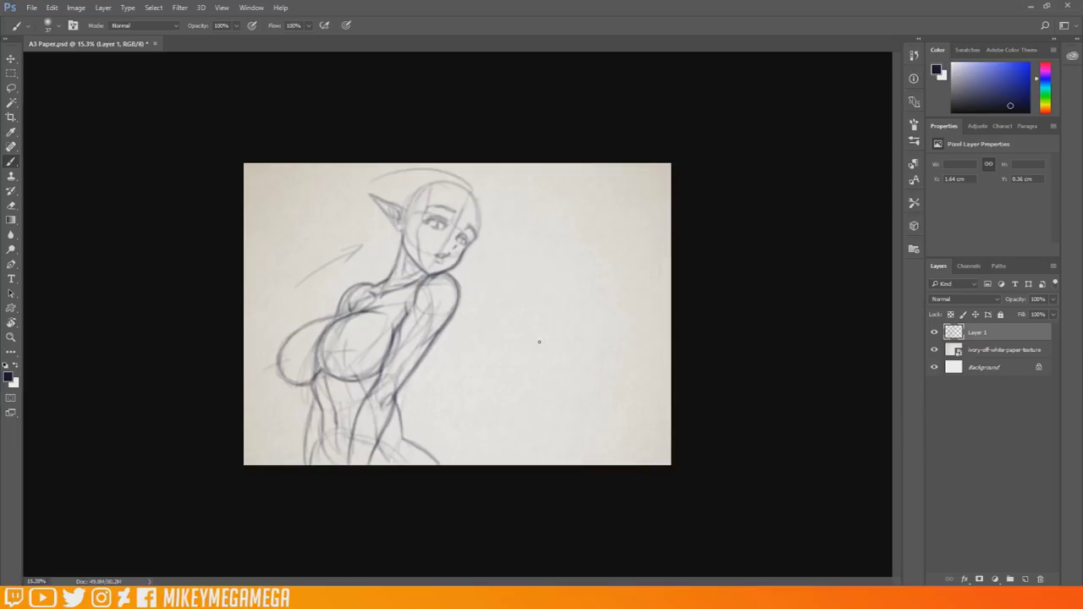
scroll(508, 224, up, 2)
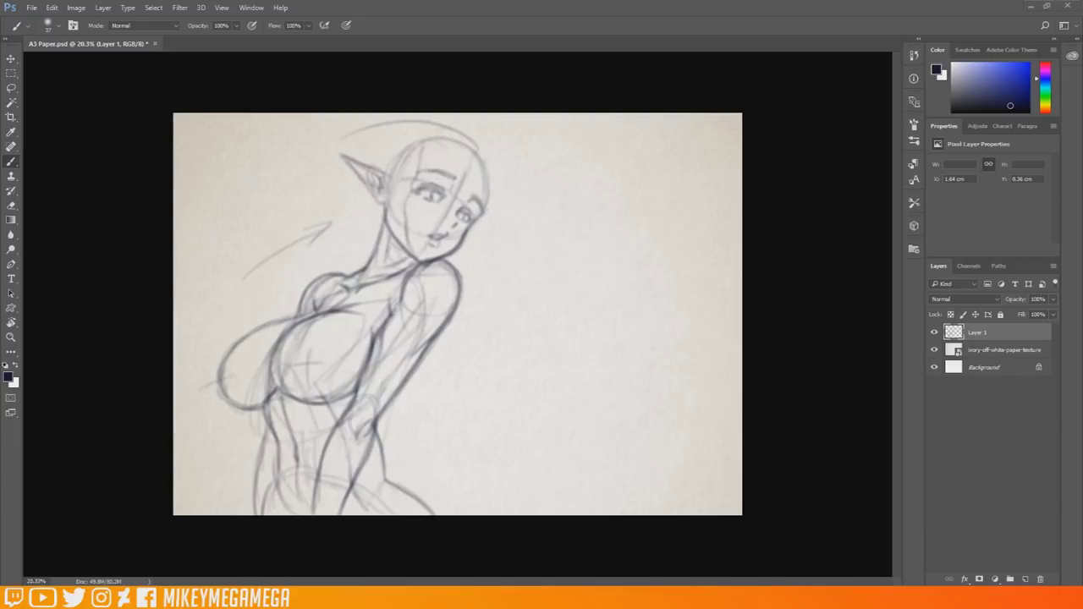
mouse_move(462, 144)
mouse_down()
mouse_move(433, 186)
mouse_move(484, 174)
mouse_up()
mouse_move(471, 138)
mouse_down()
mouse_move(487, 176)
mouse_move(453, 188)
mouse_up()
mouse_move(491, 155)
mouse_down()
mouse_move(473, 184)
mouse_move(435, 187)
mouse_move(476, 225)
mouse_up()
drag(489, 188, 465, 224)
mouse_move(489, 149)
mouse_down()
mouse_move(504, 196)
mouse_move(478, 218)
mouse_up()
mouse_move(452, 145)
mouse_down()
mouse_move(391, 182)
mouse_move(423, 130)
mouse_move(481, 141)
mouse_up()
drag(376, 176, 399, 142)
drag(500, 201, 480, 230)
drag(502, 203, 485, 219)
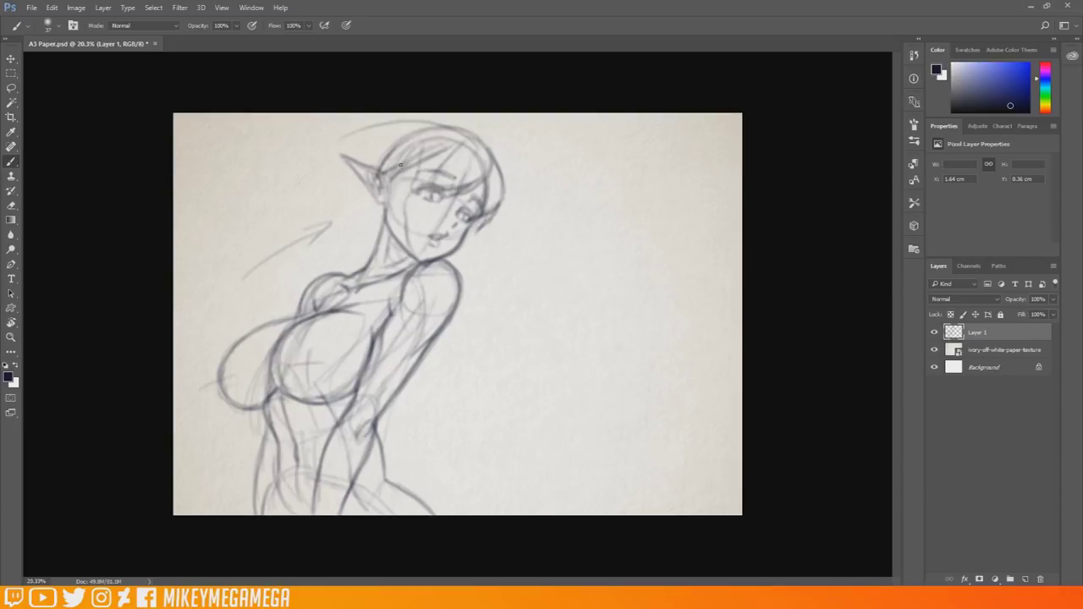
Add short hair locks in front of the ear and beside the far cheek to frame the face.
mouse_move(402, 175)
mouse_down()
mouse_move(386, 208)
mouse_move(357, 216)
mouse_up()
drag(475, 241, 465, 259)
mouse_move(479, 220)
mouse_down()
mouse_move(463, 257)
mouse_move(447, 262)
mouse_up()
mouse_move(387, 178)
mouse_down()
mouse_move(354, 227)
mouse_move(365, 207)
mouse_up()
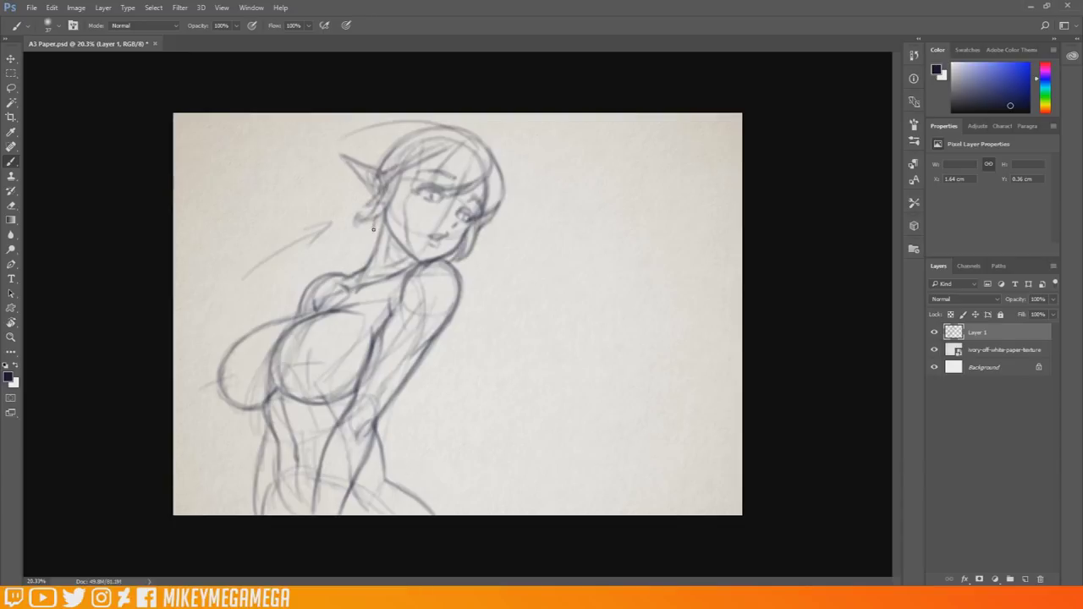
drag(478, 221, 470, 261)
drag(395, 181, 388, 210)
mouse_move(401, 175)
mouse_down()
mouse_move(391, 209)
mouse_move(412, 225)
mouse_up()
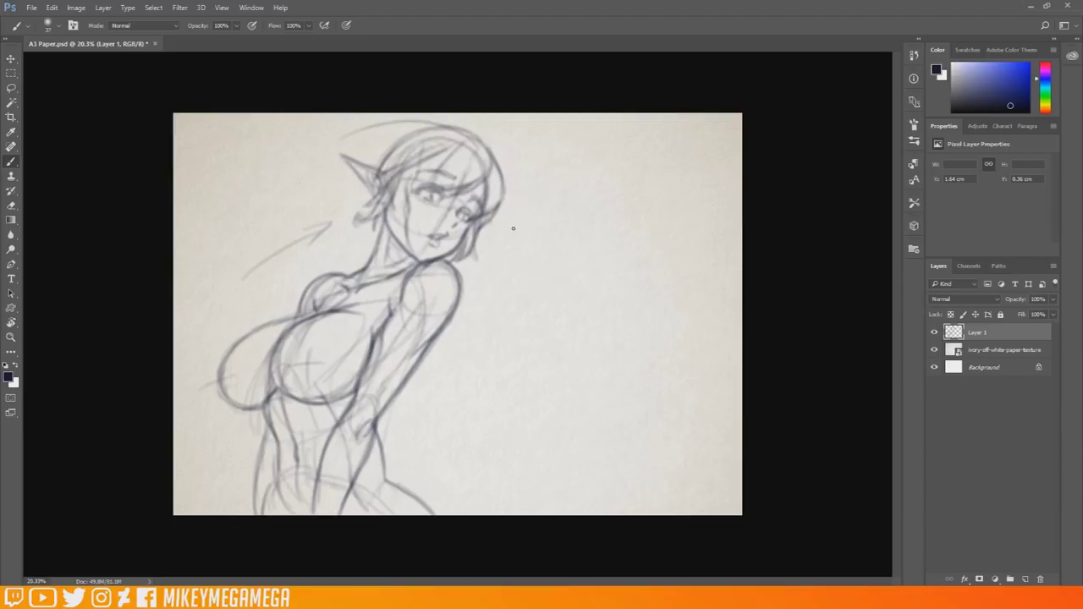
Sketch the outer hair volume over the crown, sweeping behind the ear to the far shoulder, plus a flicked cheek lock.
mouse_move(491, 227)
mouse_down()
mouse_move(487, 247)
mouse_move(504, 236)
mouse_up()
mouse_move(401, 127)
mouse_down()
mouse_move(381, 129)
mouse_move(349, 169)
mouse_move(367, 167)
mouse_move(364, 152)
mouse_up()
mouse_move(379, 156)
mouse_down()
mouse_move(361, 138)
mouse_move(398, 138)
mouse_up()
mouse_move(465, 131)
mouse_down()
mouse_move(389, 123)
mouse_move(317, 229)
mouse_up()
drag(332, 180, 323, 269)
mouse_move(427, 124)
mouse_down()
mouse_move(318, 238)
mouse_move(324, 273)
mouse_up()
Define the hanging hair mass behind the pointed ear with its outer contour and inner strands.
scroll(428, 127, up, 2)
mouse_move(343, 148)
mouse_down()
mouse_move(267, 256)
mouse_move(267, 231)
mouse_move(257, 242)
mouse_move(327, 148)
mouse_up()
mouse_move(269, 238)
mouse_down()
mouse_move(272, 252)
mouse_move(285, 202)
mouse_up()
drag(326, 146, 291, 252)
drag(313, 193, 296, 264)
drag(349, 162, 323, 232)
drag(366, 198, 346, 248)
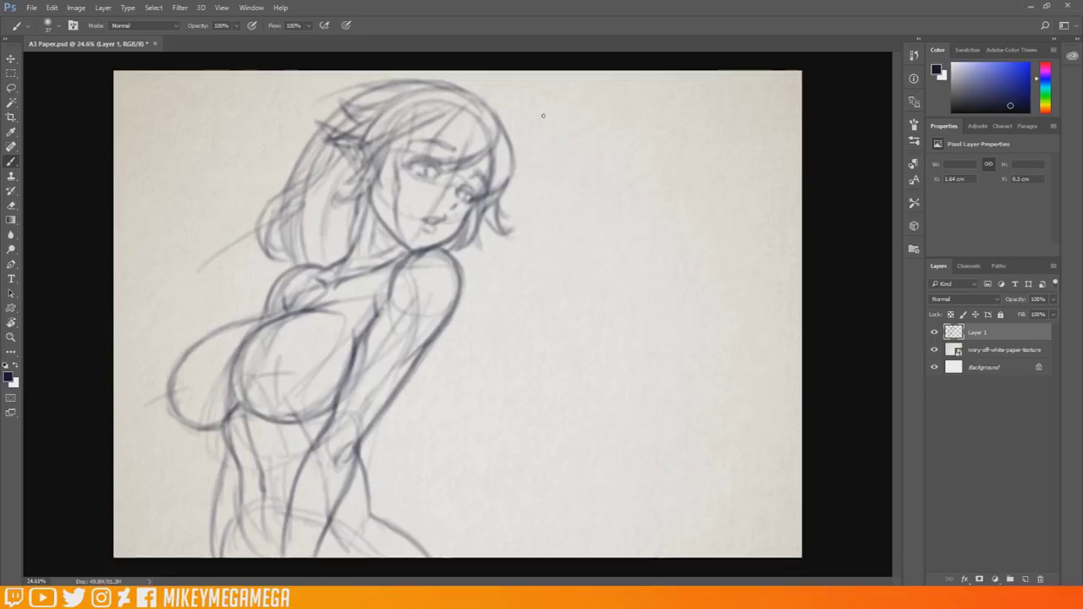
Add inner strands to the hanging hair behind the ear and start a long lock falling behind the near shoulder.
drag(441, 333, 449, 347)
drag(406, 81, 448, 78)
drag(353, 205, 334, 267)
drag(338, 156, 332, 255)
drag(339, 205, 346, 247)
drag(462, 238, 458, 253)
mouse_move(471, 250)
mouse_down()
mouse_move(477, 302)
mouse_move(459, 268)
mouse_move(478, 357)
mouse_up()
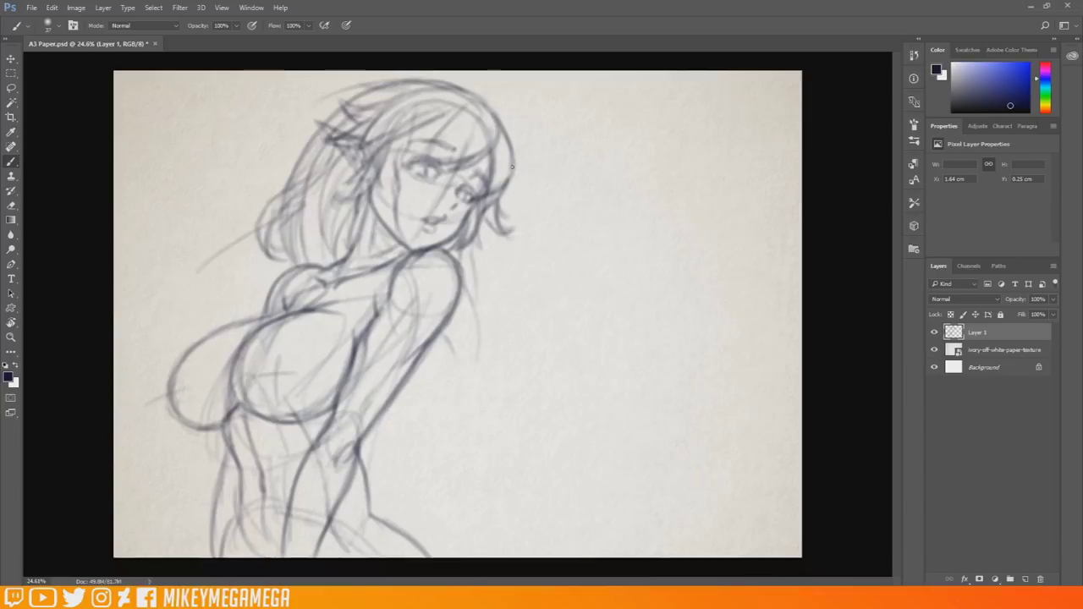
Sketch the long hair behind the arm, gathered at a tie and ending in a loose, curling tuft.
mouse_move(457, 314)
mouse_down()
mouse_move(474, 377)
mouse_move(467, 393)
mouse_up()
drag(453, 337, 457, 426)
mouse_move(437, 372)
mouse_down()
mouse_move(423, 428)
mouse_move(423, 416)
mouse_move(450, 413)
mouse_move(428, 444)
mouse_up()
mouse_move(464, 401)
mouse_down()
mouse_move(448, 437)
mouse_move(390, 452)
mouse_up()
mouse_move(404, 445)
mouse_down()
mouse_move(423, 472)
mouse_move(421, 504)
mouse_move(453, 525)
mouse_move(468, 485)
mouse_up()
mouse_move(434, 444)
mouse_down()
mouse_move(468, 491)
mouse_move(479, 484)
mouse_move(459, 469)
mouse_up()
mouse_move(433, 442)
mouse_down()
mouse_move(453, 494)
mouse_move(425, 481)
mouse_up()
drag(431, 154, 496, 109)
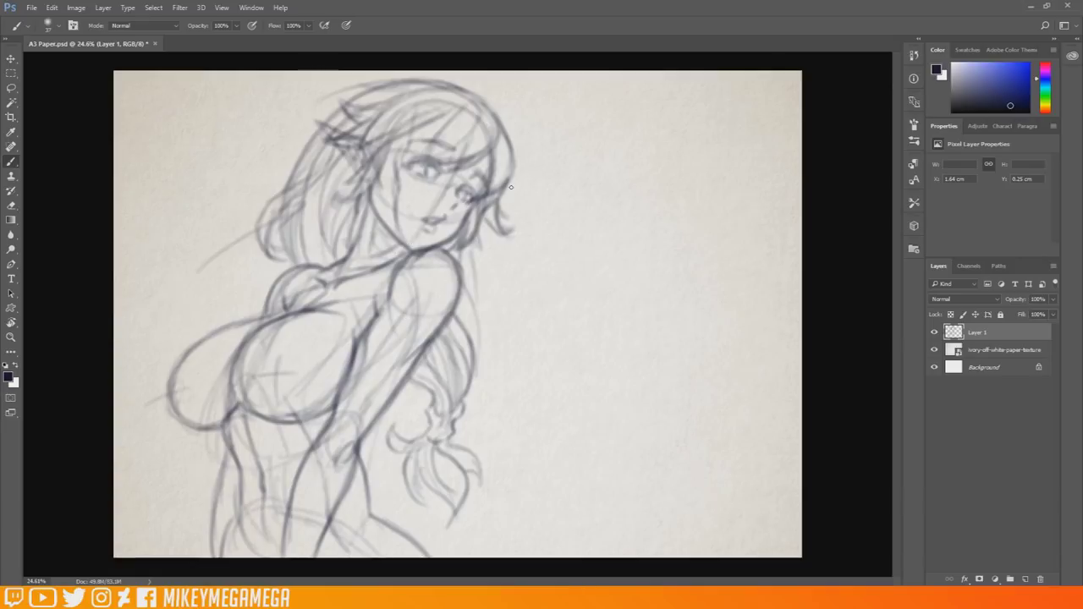
Sketch a banded collar around the neck with its edges following the neck's curve.
mouse_move(359, 235)
mouse_down()
mouse_move(390, 230)
mouse_move(367, 232)
mouse_up()
mouse_move(364, 252)
mouse_down()
mouse_move(409, 251)
mouse_move(371, 223)
mouse_up()
mouse_move(359, 243)
mouse_down()
mouse_move(387, 237)
mouse_move(347, 248)
mouse_up()
mouse_move(357, 253)
mouse_down()
mouse_move(391, 243)
mouse_move(392, 229)
mouse_up()
drag(386, 256, 407, 247)
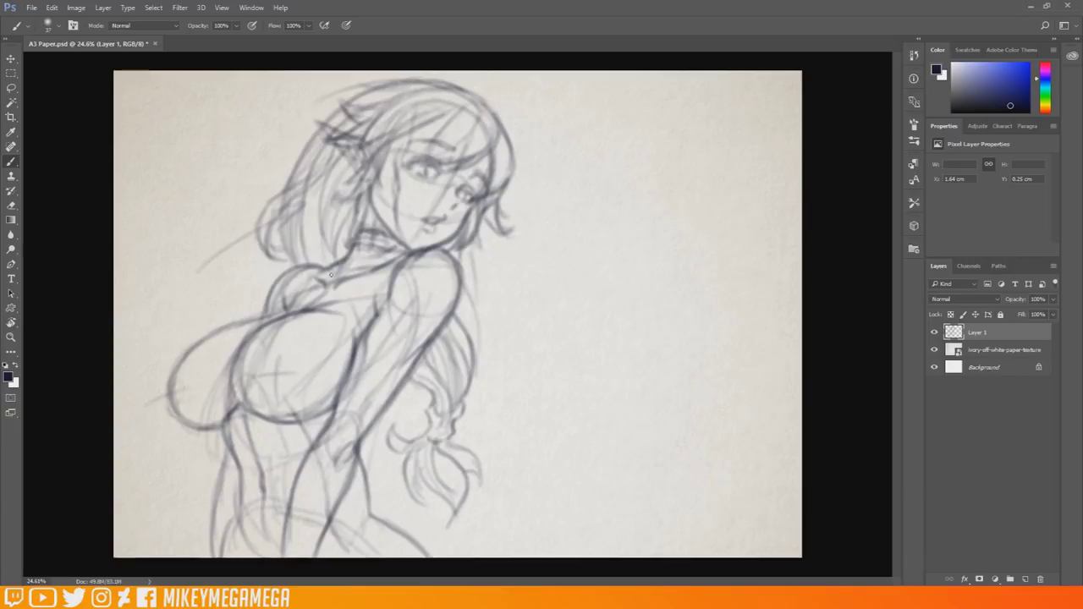
Reinforce the near chest contour, draw the top's neckline up to the shoulder, and add a triangular collar detail.
drag(336, 393, 313, 331)
drag(328, 356, 287, 320)
mouse_move(334, 381)
mouse_down()
mouse_move(293, 320)
mouse_move(194, 349)
mouse_move(175, 378)
mouse_up()
mouse_move(335, 413)
mouse_down()
mouse_move(290, 323)
mouse_move(315, 334)
mouse_up()
drag(332, 350, 281, 321)
drag(342, 378, 306, 329)
mouse_move(308, 328)
mouse_down()
mouse_move(275, 312)
mouse_move(396, 262)
mouse_up()
drag(306, 304, 382, 269)
drag(322, 298, 384, 268)
drag(294, 308, 312, 275)
mouse_move(295, 303)
mouse_down()
mouse_move(314, 274)
mouse_move(301, 306)
mouse_move(388, 269)
mouse_up()
drag(392, 266, 322, 305)
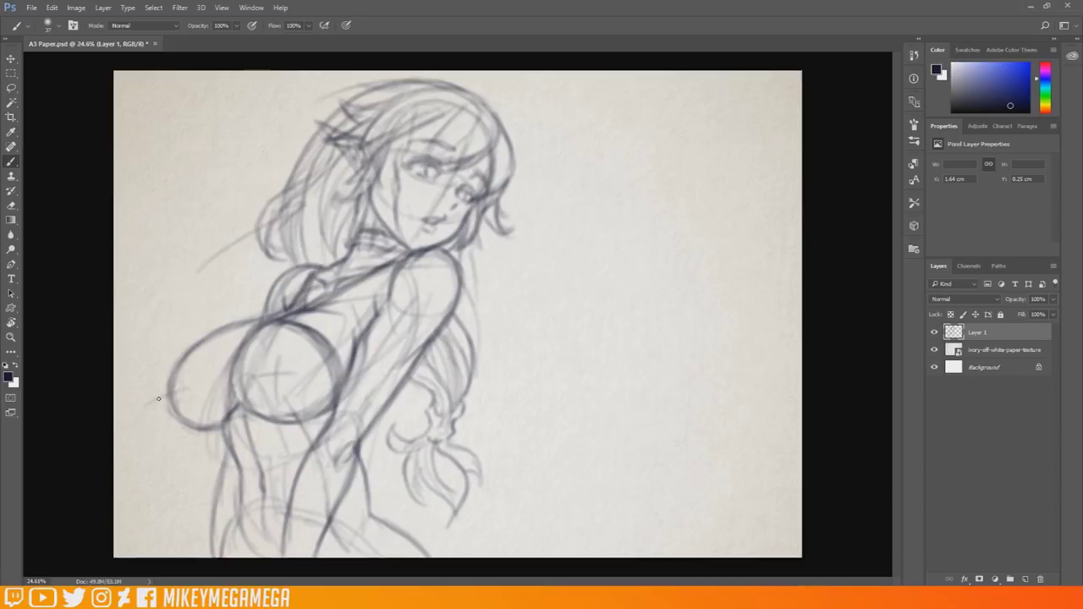
drag(379, 238, 363, 262)
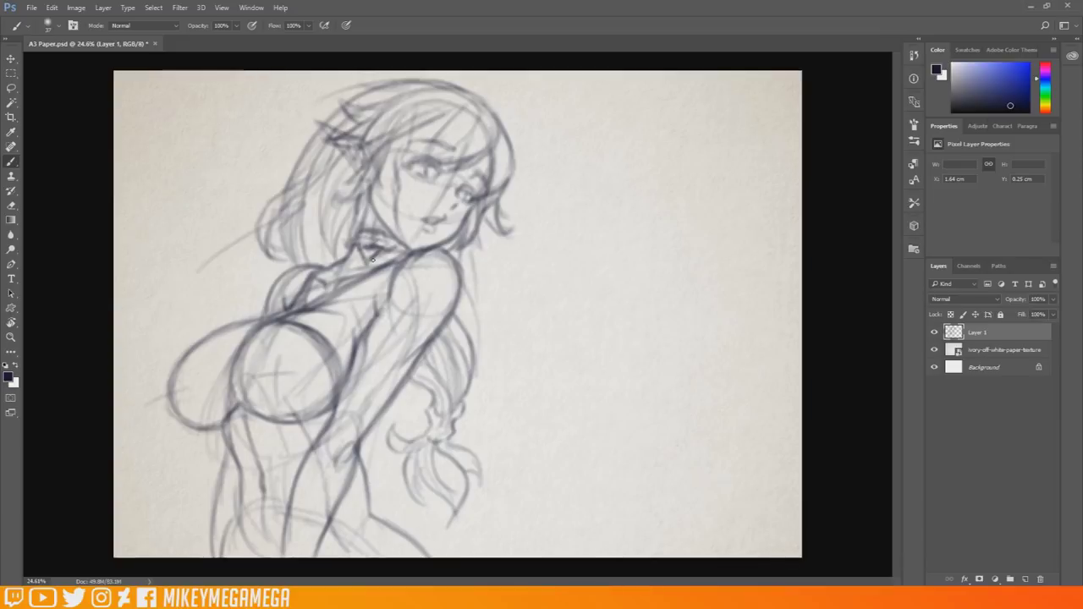
Strengthen the far chest contour and add a frilled trim along the top's lower edge.
drag(240, 329, 190, 356)
drag(218, 334, 252, 322)
drag(208, 434, 242, 409)
drag(245, 423, 332, 412)
drag(210, 441, 330, 420)
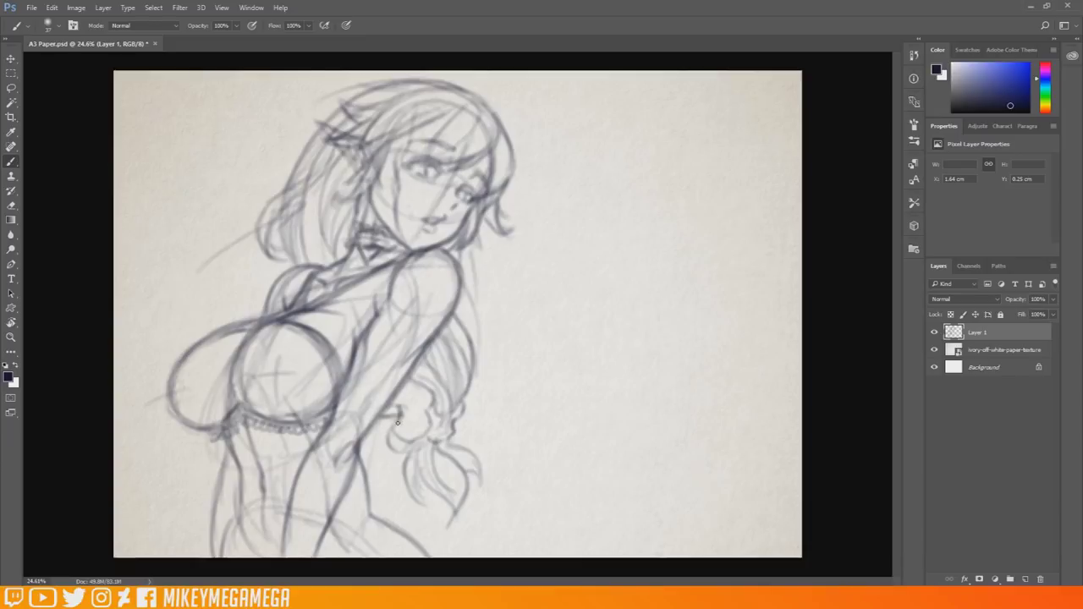
Sketch a ribbon bow with hanging tails behind the back, level with the top's lower edge.
drag(387, 412, 390, 421)
drag(391, 420, 364, 444)
drag(371, 448, 386, 488)
drag(388, 461, 391, 410)
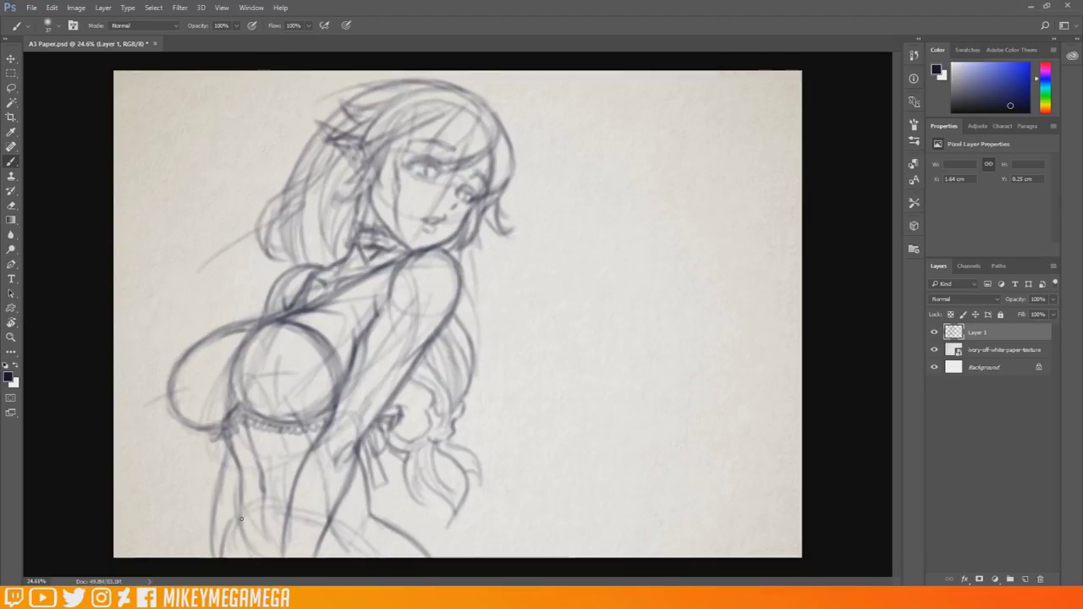
Draw the hip line beside the waist and add frilled cuffs to both sleeves.
drag(247, 556, 241, 514)
drag(241, 517, 238, 550)
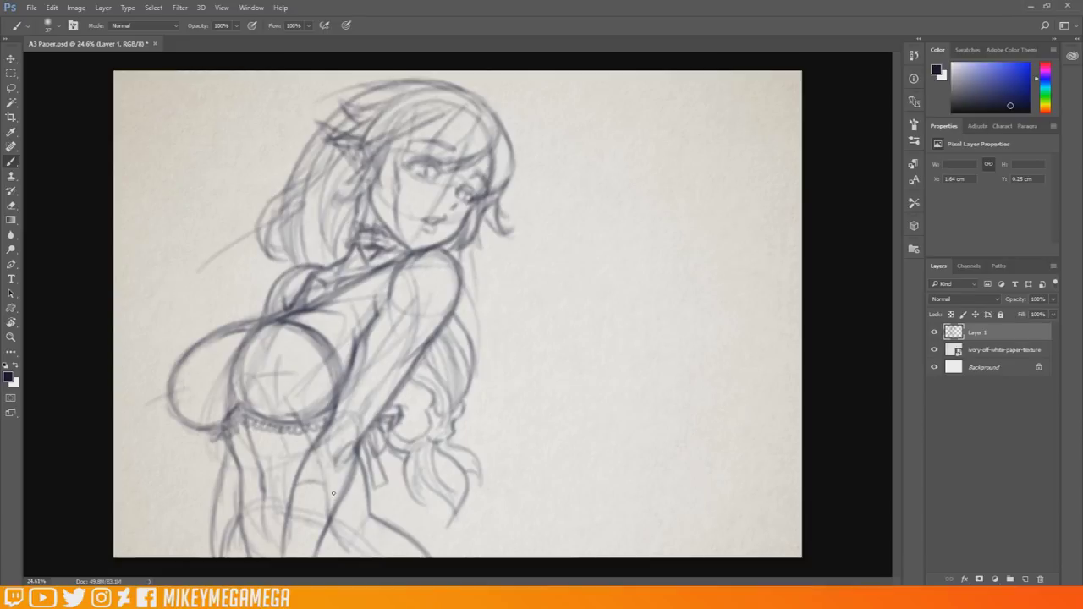
drag(296, 486, 326, 484)
drag(298, 472, 347, 497)
drag(242, 465, 213, 485)
drag(213, 485, 217, 521)
drag(203, 491, 211, 557)
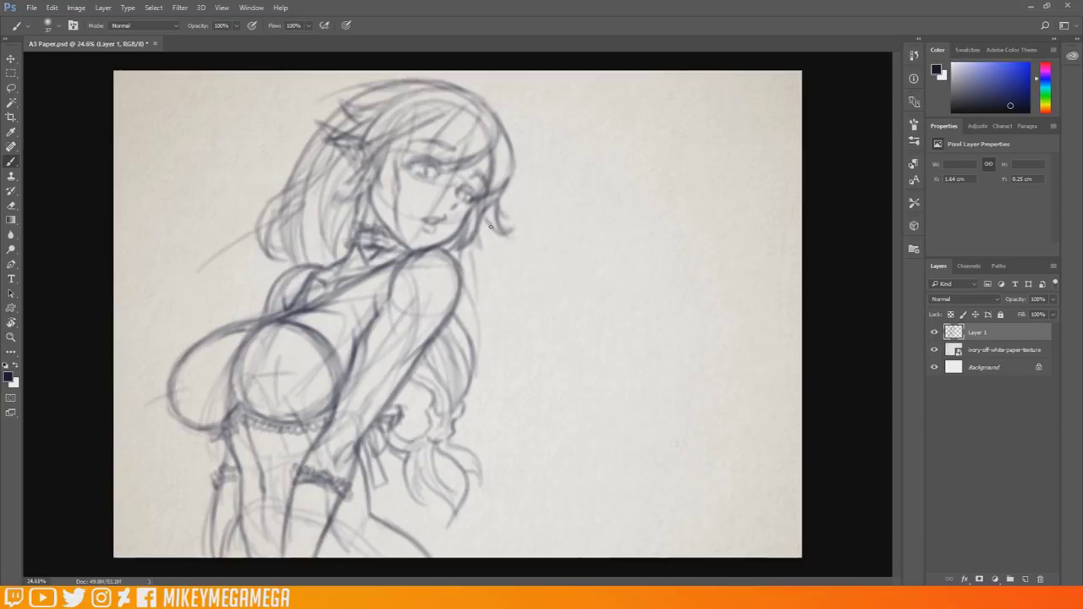
Mark a curved seam across the near upper arm and flip the canvas horizontally.
drag(371, 351, 417, 330)
click(77, 7)
mouse_move(127, 107)
click(253, 155)
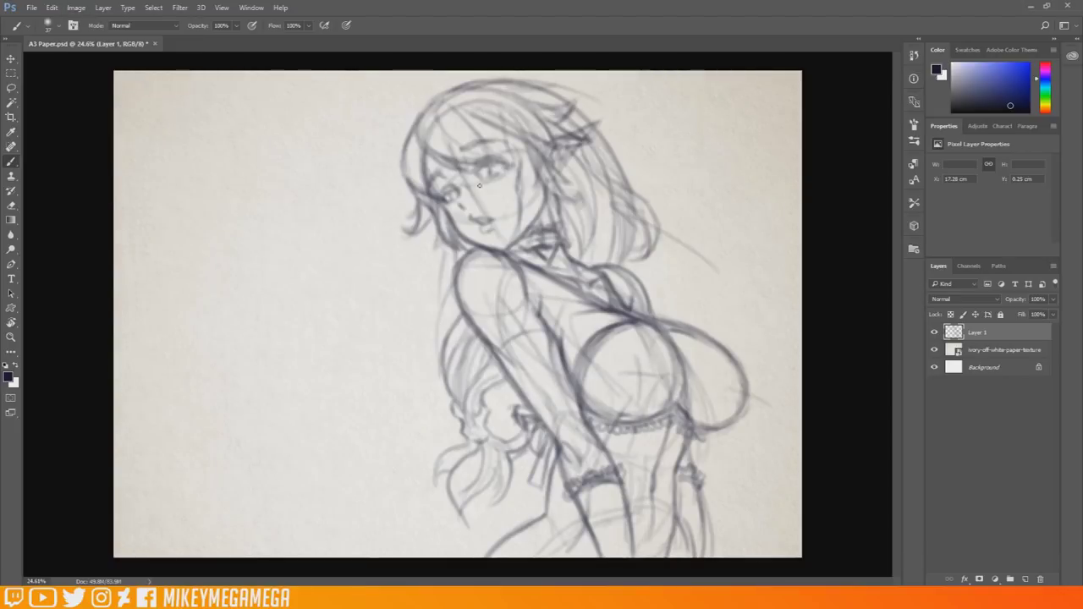
Add a new layer above the sketch and choose a hard-edged brush for inking.
drag(488, 172, 452, 203)
click(1024, 578)
click(58, 27)
double_click(23, 189)
scroll(530, 166, up, 5)
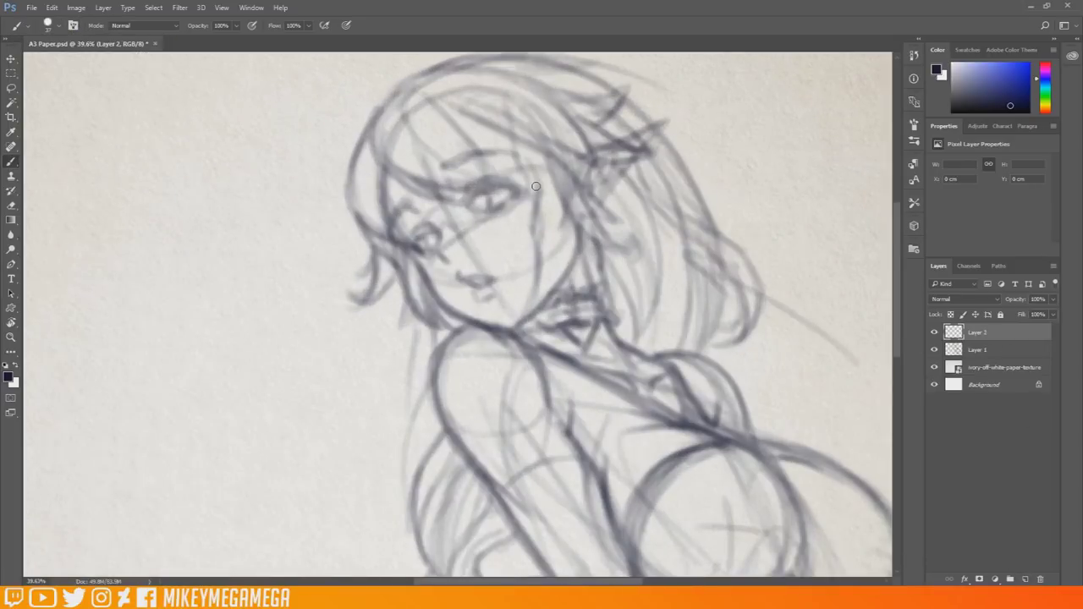
Ink the near eye's lash line with pointed lashes, the lower lid and the eyelid crease.
drag(468, 207, 496, 191)
mouse_move(471, 201)
mouse_down()
mouse_move(479, 210)
mouse_move(454, 230)
mouse_move(513, 196)
mouse_move(552, 201)
mouse_up()
scroll(472, 157, up, 2)
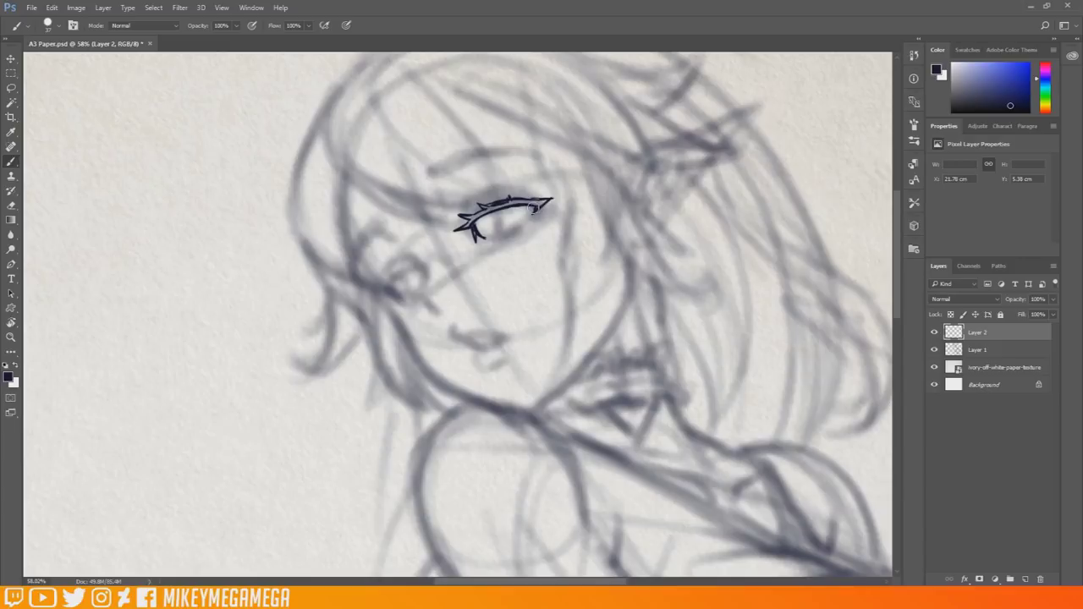
drag(479, 238, 538, 210)
mouse_move(460, 205)
mouse_down()
mouse_move(524, 187)
mouse_move(469, 215)
mouse_move(521, 228)
mouse_up()
key(ctrl+z)
Ink the near eyebrow and brow crease, the near eye's iris, pupil and lower lashes, and a short far-brow line.
drag(429, 179, 542, 146)
drag(449, 202, 455, 186)
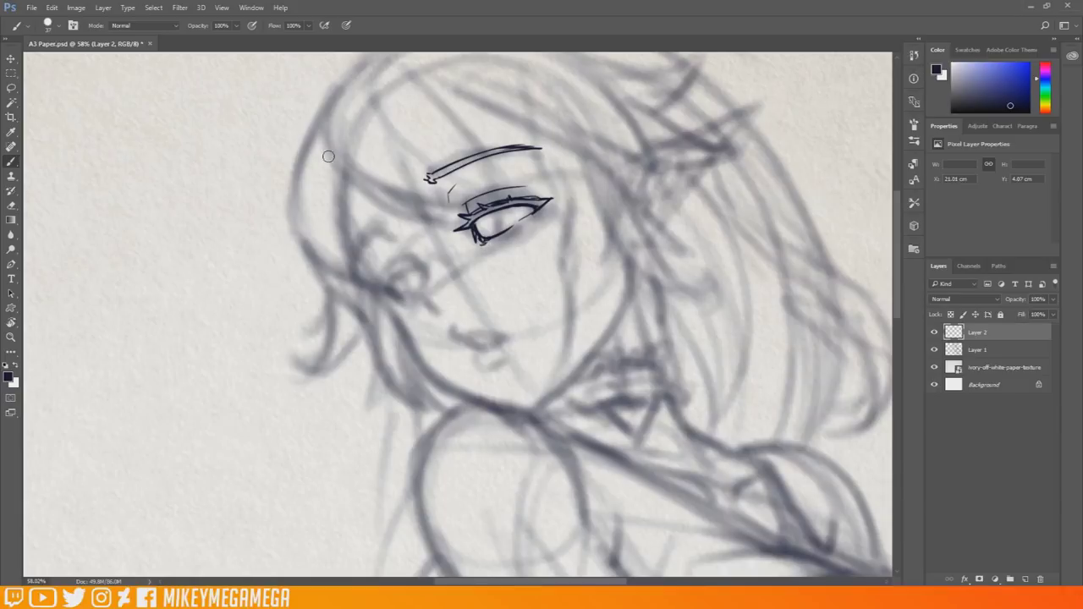
drag(501, 210, 489, 230)
drag(491, 242, 521, 226)
drag(370, 223, 391, 237)
Flip the canvas horizontally back to its original orientation.
click(75, 7)
mouse_move(127, 111)
click(269, 161)
key(r)
drag(624, 282, 542, 197)
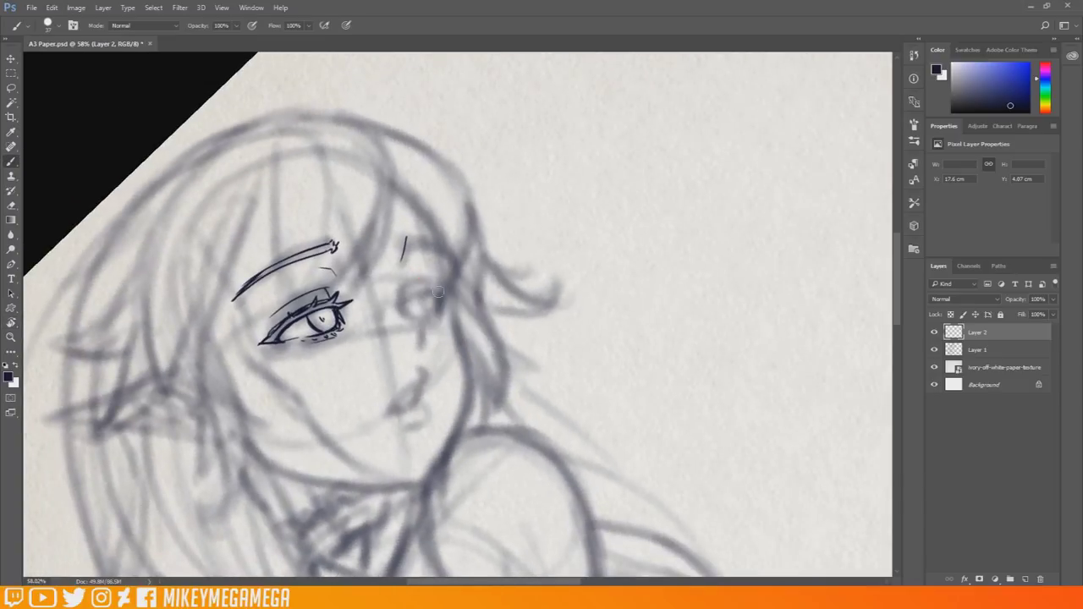
Ink the nose bridge line and the far eye with its lashes, lid outline, iris and pupil.
drag(398, 312, 405, 244)
drag(403, 313, 422, 343)
mouse_move(404, 308)
mouse_down()
mouse_move(440, 294)
mouse_move(425, 281)
mouse_move(444, 288)
mouse_up()
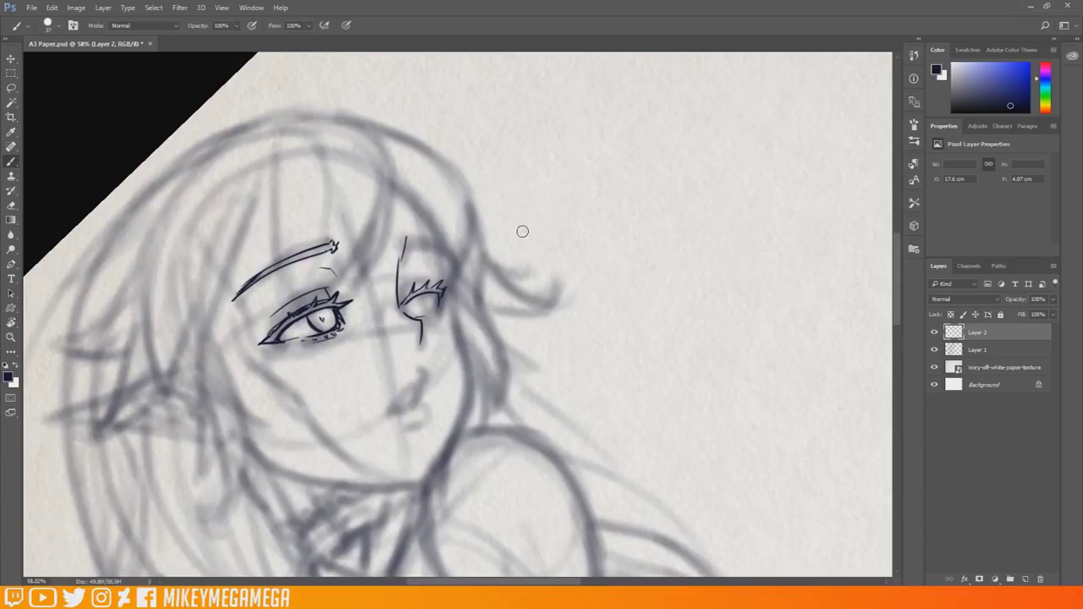
drag(411, 313, 435, 313)
mouse_move(418, 298)
mouse_down()
mouse_move(417, 313)
mouse_move(433, 315)
mouse_move(442, 284)
mouse_up()
drag(435, 318, 437, 312)
Set the eraser's size to 20 pixels and return to the inking brush.
click(11, 206)
right_click(409, 208)
drag(495, 237, 473, 237)
click(201, 62)
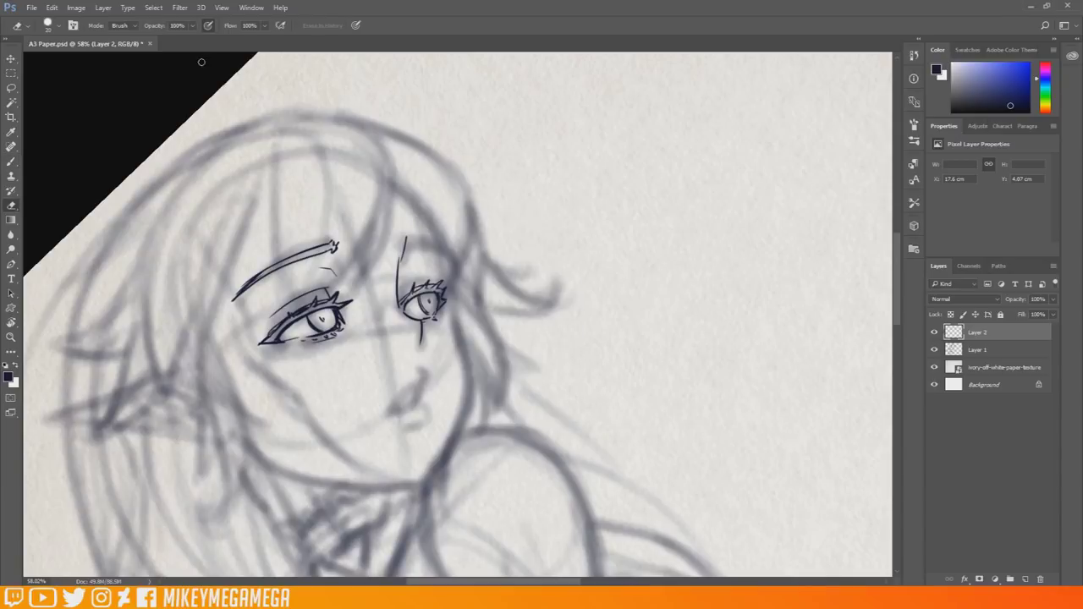
key(b)
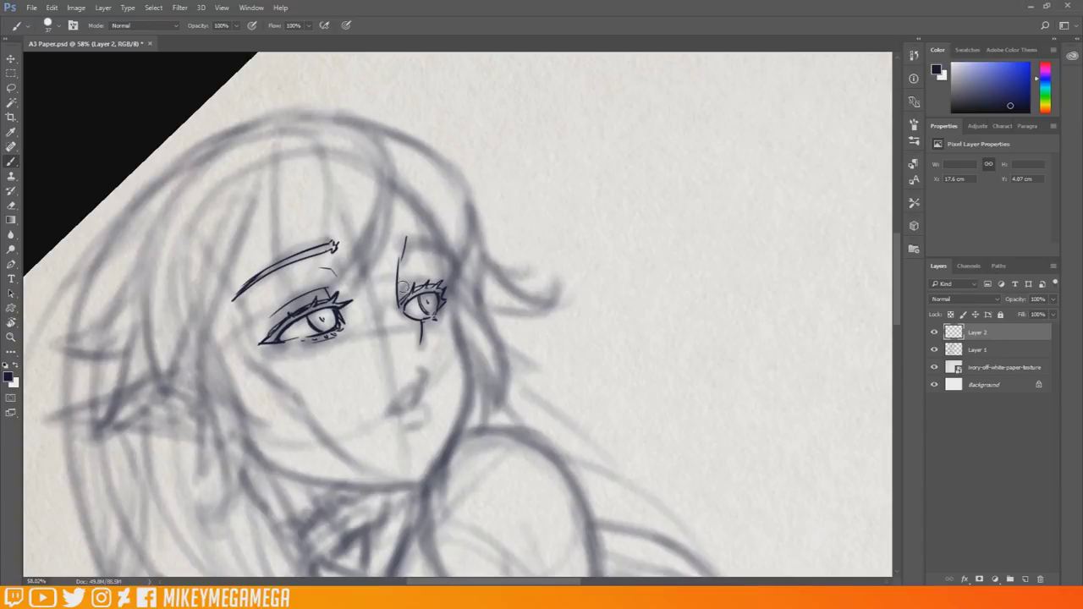
Ink the far eye's lower lashes, the far eyebrow, the parted mouth and the lower lip line.
drag(431, 321, 428, 323)
mouse_move(408, 247)
mouse_down()
mouse_move(456, 252)
mouse_move(448, 242)
mouse_move(453, 253)
mouse_up()
mouse_move(422, 379)
mouse_down()
mouse_move(395, 404)
mouse_move(418, 401)
mouse_move(410, 426)
mouse_up()
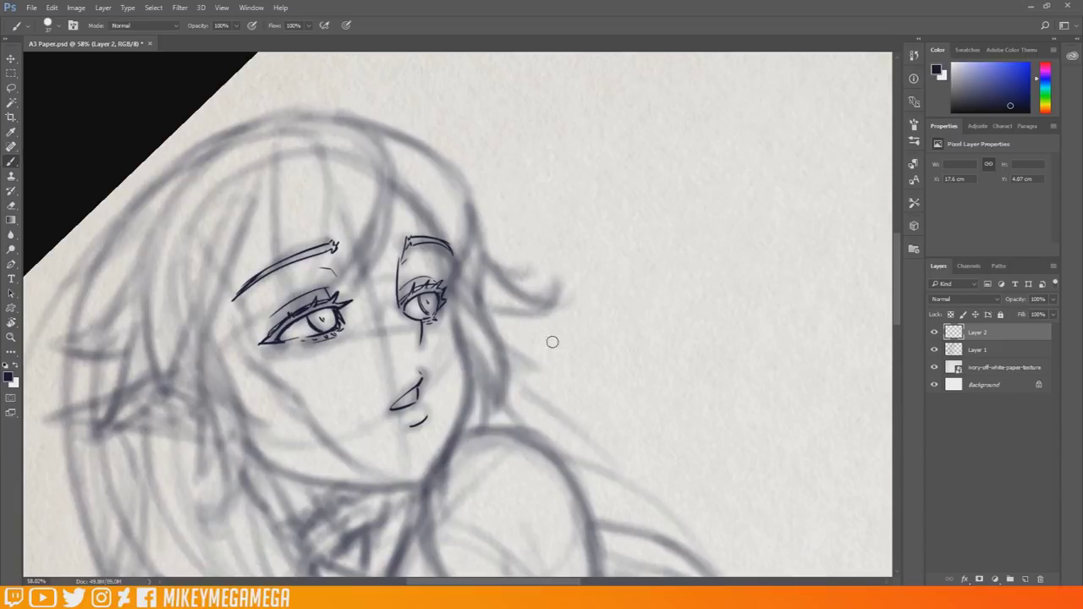
drag(357, 319, 351, 334)
Nudge the short nose bridge line beneath the far eye slightly.
mouse_move(520, 137)
mouse_down()
mouse_move(583, 145)
mouse_move(589, 189)
mouse_up()
key(b)
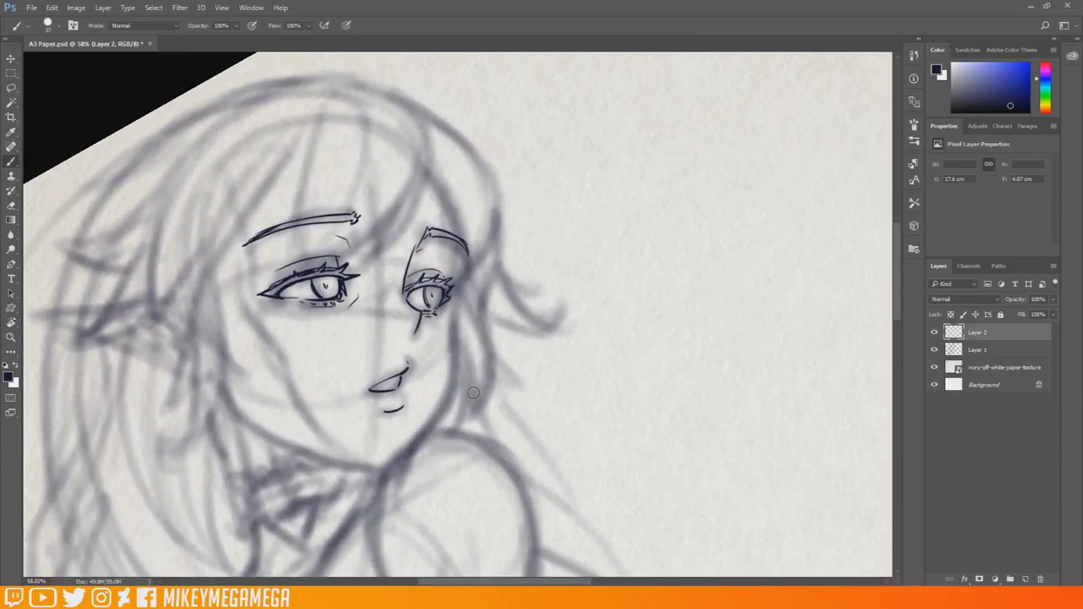
key(l)
key(v)
mouse_move(421, 322)
mouse_down()
mouse_move(417, 335)
mouse_move(422, 319)
mouse_up()
key(m)
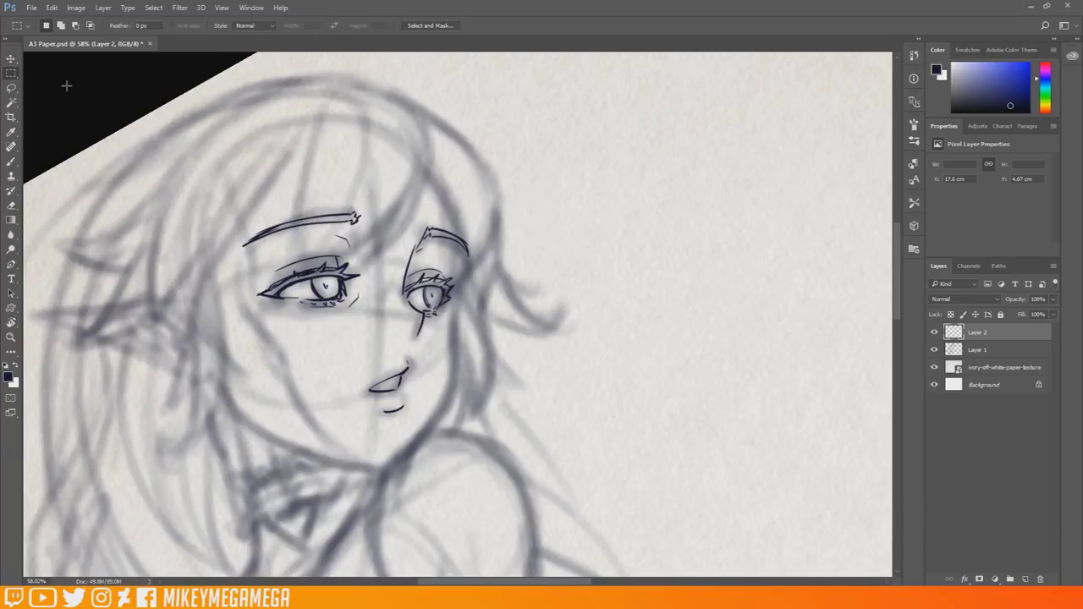
Ink the face contour beside the far eyebrow and eye, and mirror the canvas horizontally again.
key(b)
drag(472, 255, 455, 305)
mouse_move(467, 232)
mouse_down()
mouse_move(472, 269)
mouse_move(453, 317)
mouse_up()
click(75, 7)
click(242, 162)
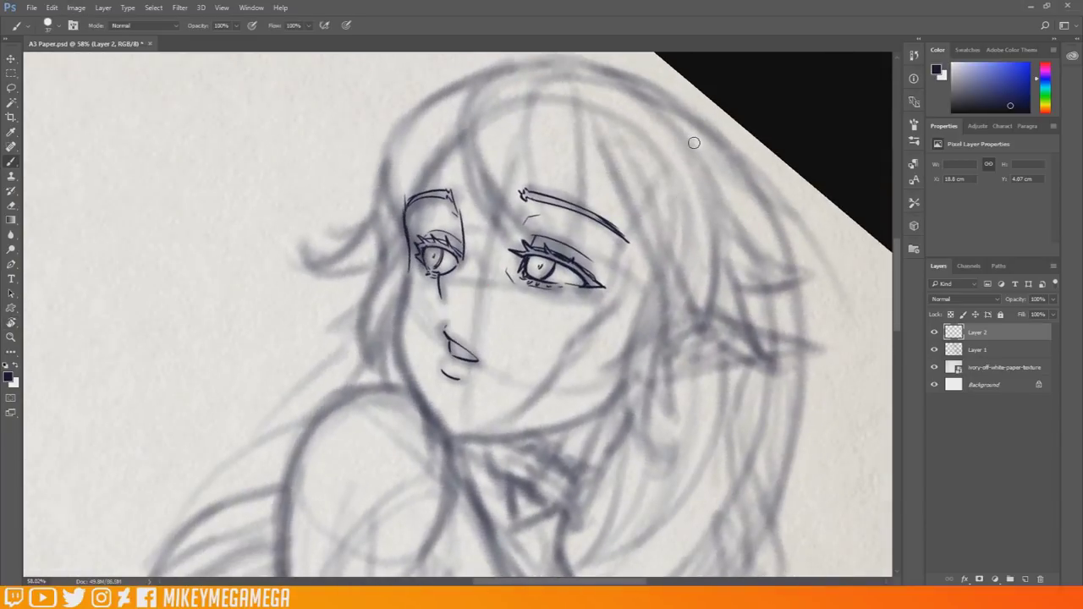
Ink the face outline from the far forehead around the cheek and chin up to the near jaw.
mouse_move(438, 428)
mouse_down()
mouse_move(399, 361)
mouse_move(405, 368)
mouse_move(407, 264)
mouse_up()
mouse_move(404, 217)
mouse_down()
mouse_move(449, 111)
mouse_move(622, 364)
mouse_up()
key(r)
key(b)
mouse_move(354, 251)
mouse_down()
mouse_move(312, 437)
mouse_move(320, 453)
mouse_up()
key(r)
drag(590, 215, 307, 247)
key(b)
key(r)
drag(693, 313, 683, 240)
key(b)
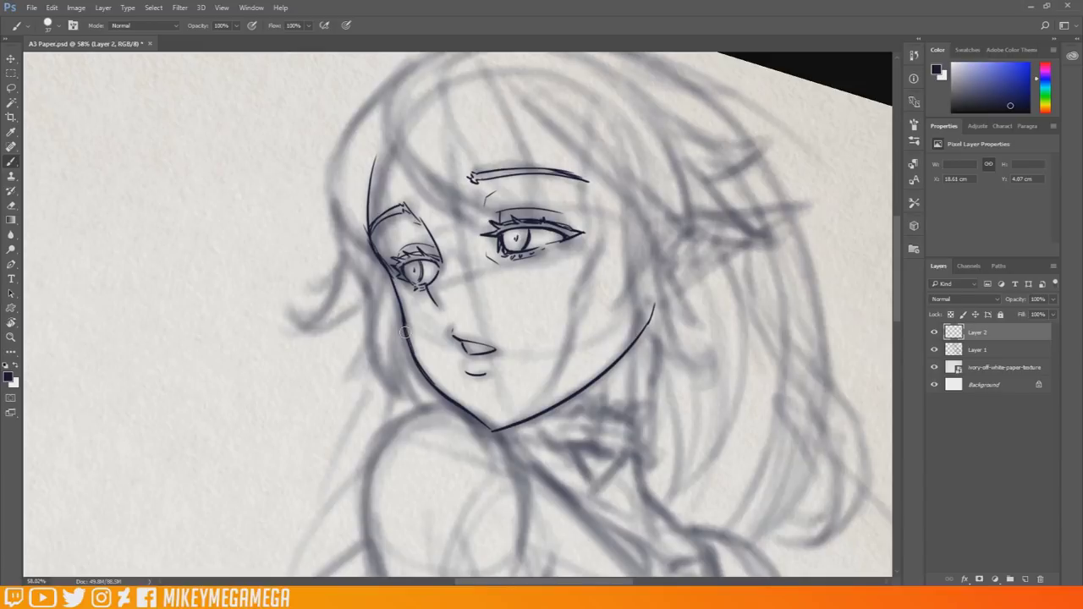
Hatch diagonal blush lines on the cheek beneath the near eye.
key(z)
drag(500, 241, 460, 278)
key(z)
drag(364, 234, 409, 241)
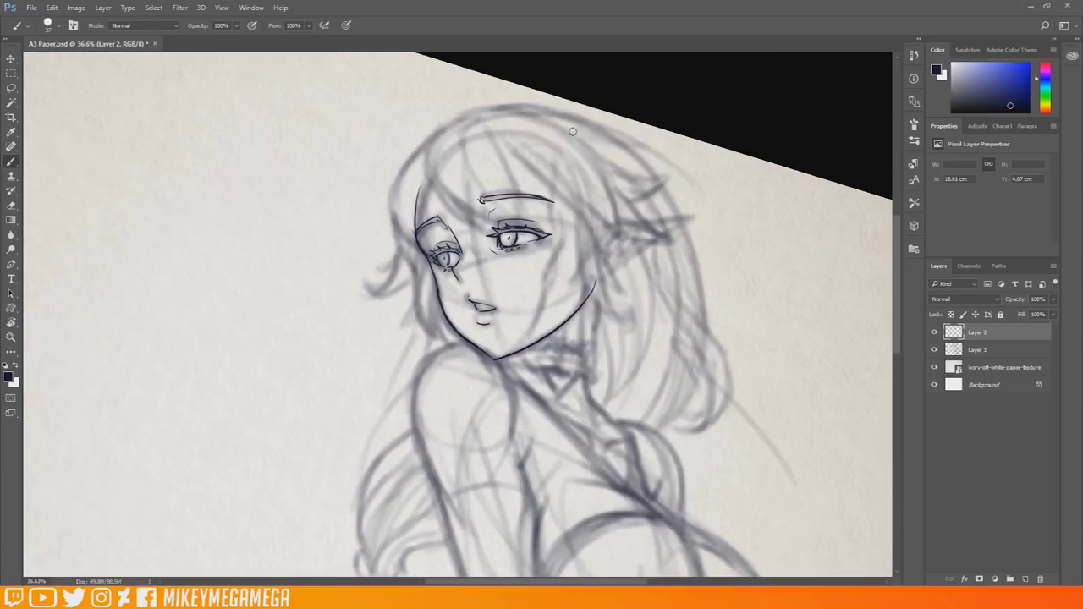
key(r)
drag(649, 277, 640, 84)
key(b)
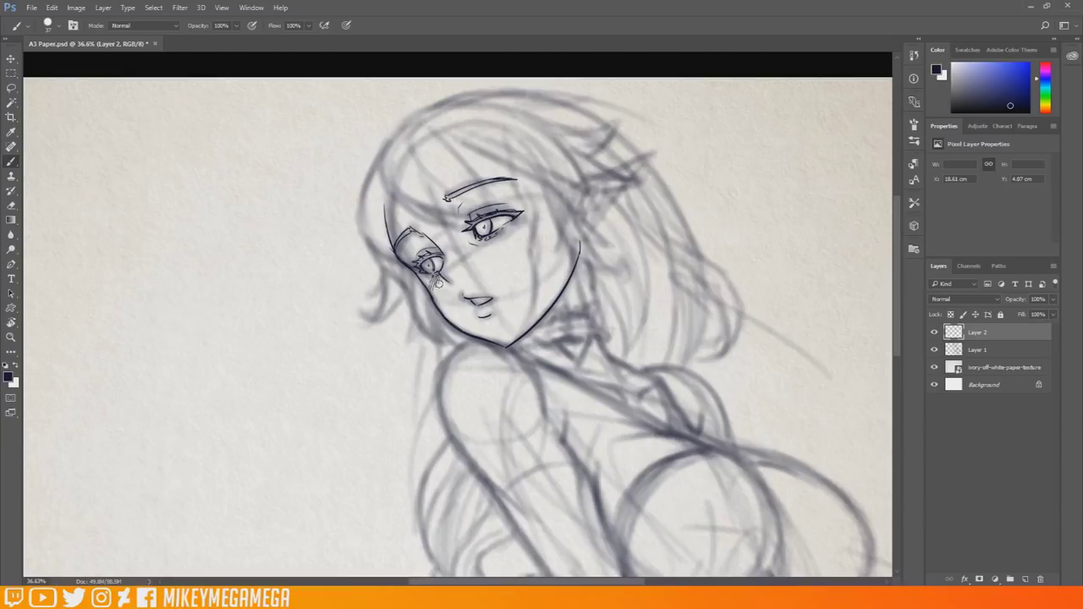
drag(484, 254, 518, 223)
Add a new layer and ink the side-swept fringe strands across the forehead.
click(1024, 579)
mouse_move(377, 138)
mouse_down()
mouse_move(385, 197)
mouse_move(462, 235)
mouse_up()
drag(382, 177, 461, 218)
drag(401, 137, 470, 222)
drag(388, 193, 442, 229)
drag(431, 181, 502, 209)
drag(471, 165, 506, 211)
drag(417, 119, 480, 174)
Ink the hair along the far side of the face, including the cheek lock and the outward flick.
drag(381, 174, 404, 250)
mouse_move(377, 172)
mouse_down()
mouse_move(358, 205)
mouse_move(359, 254)
mouse_up()
drag(354, 193, 418, 272)
mouse_move(361, 232)
mouse_down()
mouse_move(414, 292)
mouse_move(440, 348)
mouse_up()
mouse_move(427, 292)
mouse_down()
mouse_move(449, 347)
mouse_move(461, 343)
mouse_up()
mouse_move(405, 264)
mouse_down()
mouse_move(371, 325)
mouse_move(367, 297)
mouse_up()
Ink the fringe sweeping toward the near ear and the outer hair contour over the crown.
drag(428, 120, 573, 195)
drag(470, 145, 580, 181)
drag(526, 119, 596, 188)
drag(473, 104, 562, 147)
mouse_move(364, 177)
mouse_down()
mouse_move(410, 114)
mouse_move(454, 100)
mouse_up()
mouse_move(377, 159)
mouse_down()
mouse_move(496, 91)
mouse_move(345, 223)
mouse_up()
Ink the pointed hair locks hanging in front of the near ear.
drag(540, 187, 613, 262)
drag(566, 210, 622, 243)
mouse_move(567, 211)
mouse_down()
mouse_move(561, 258)
mouse_move(580, 257)
mouse_up()
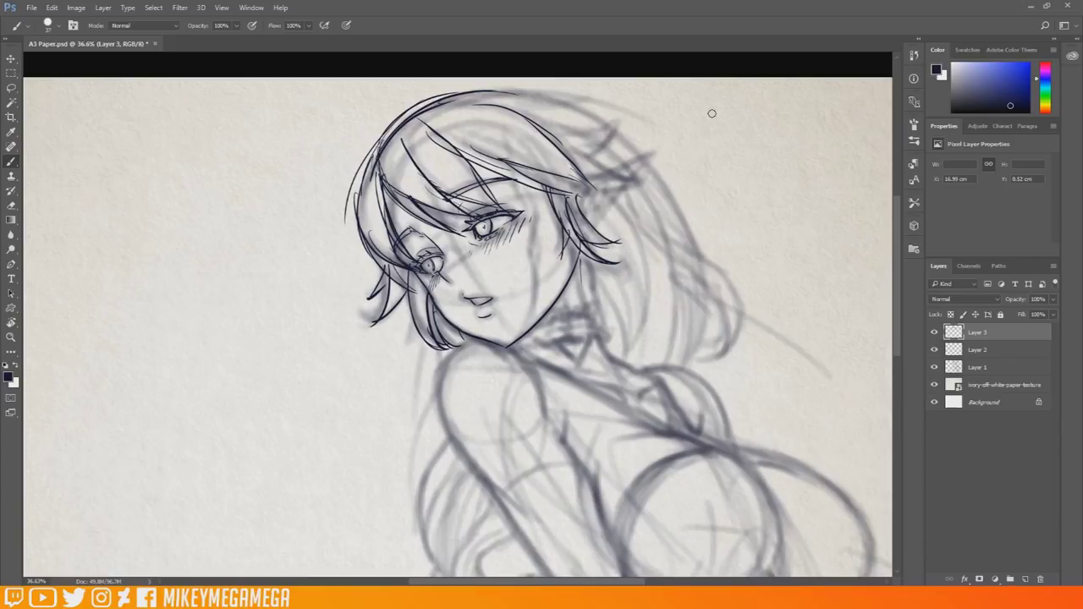
Dot freckles across the near cheek below the eye.
click(480, 252)
click(494, 247)
click(507, 247)
click(525, 239)
click(506, 257)
click(493, 263)
click(480, 266)
click(468, 259)
Ink the back of the crown, the flicked locks above the ear, and the pointed ear.
drag(443, 98, 606, 111)
mouse_move(555, 135)
mouse_down()
mouse_move(620, 117)
mouse_move(584, 155)
mouse_up()
mouse_move(570, 147)
mouse_down()
mouse_move(645, 170)
mouse_move(625, 161)
mouse_move(654, 153)
mouse_move(598, 216)
mouse_up()
drag(593, 174, 657, 144)
Ink the near shoulder and both contours of the upper arm down to the elbow.
scroll(622, 390, down, 3)
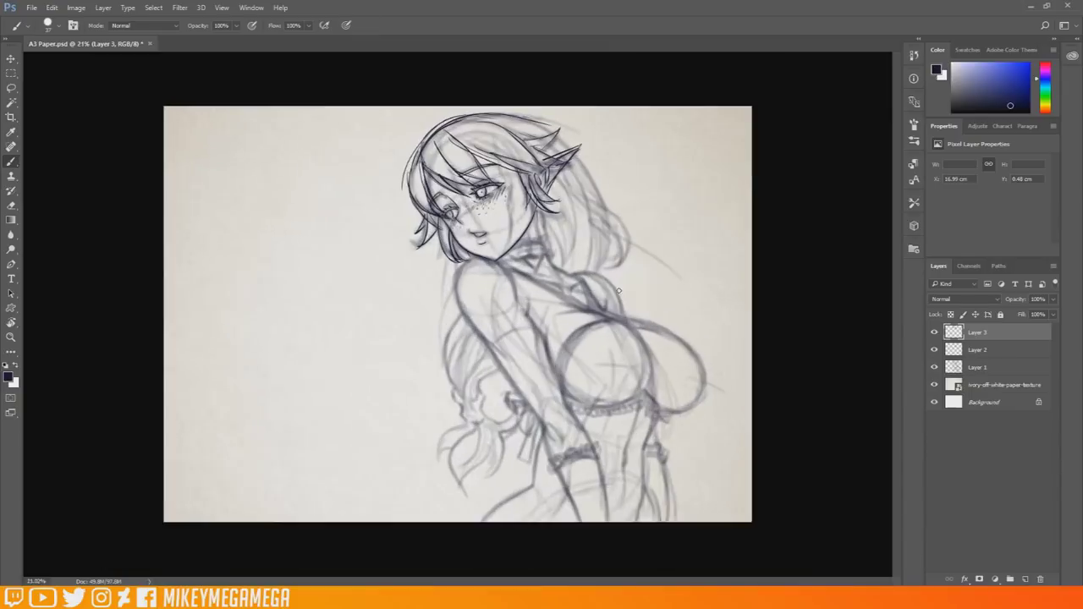
scroll(622, 390, up, 1)
mouse_move(479, 244)
mouse_down()
mouse_move(459, 302)
mouse_move(504, 350)
mouse_up()
drag(467, 311, 558, 443)
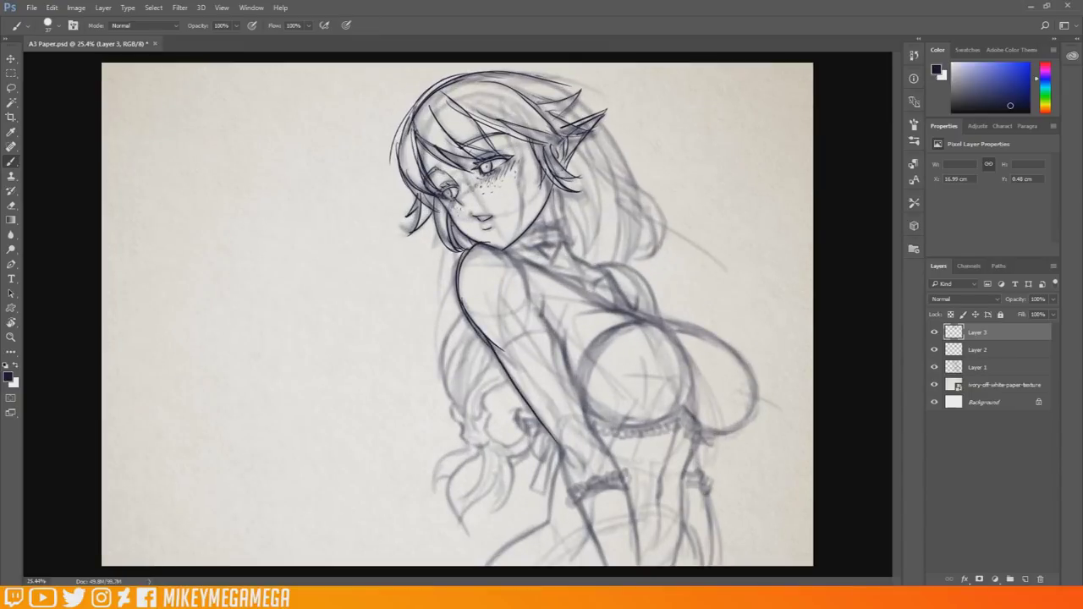
drag(535, 285, 569, 372)
drag(562, 334, 591, 425)
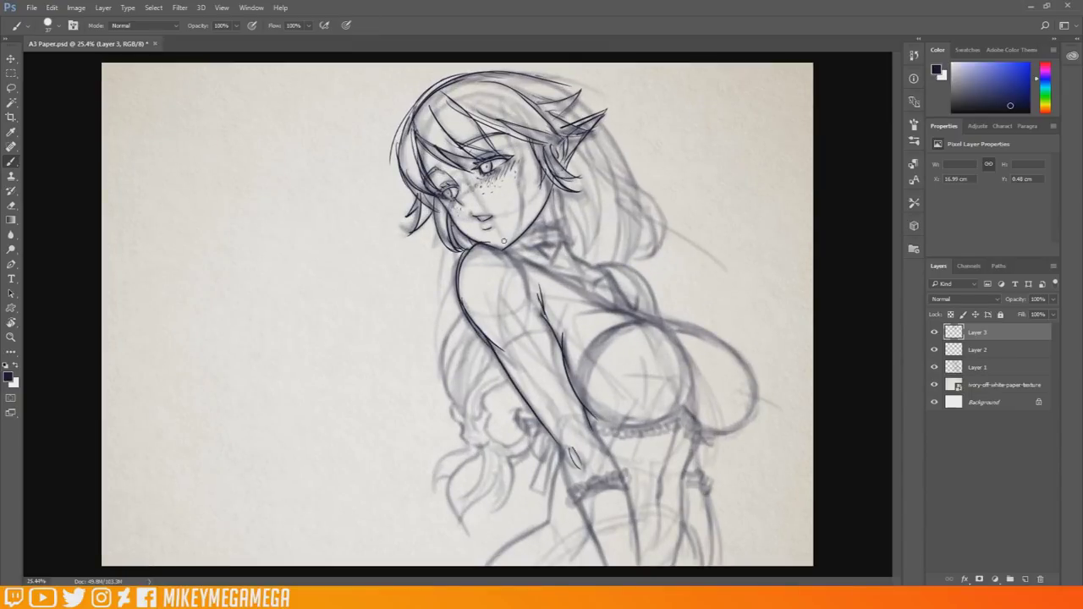
Ink the neck, collarbone and far shoulder, and the loose hair lock on the outer side of the face.
drag(518, 257, 590, 293)
mouse_move(555, 202)
mouse_down()
mouse_move(584, 278)
mouse_move(650, 291)
mouse_move(656, 318)
mouse_up()
drag(408, 119, 401, 215)
drag(398, 140, 405, 216)
drag(397, 162, 414, 203)
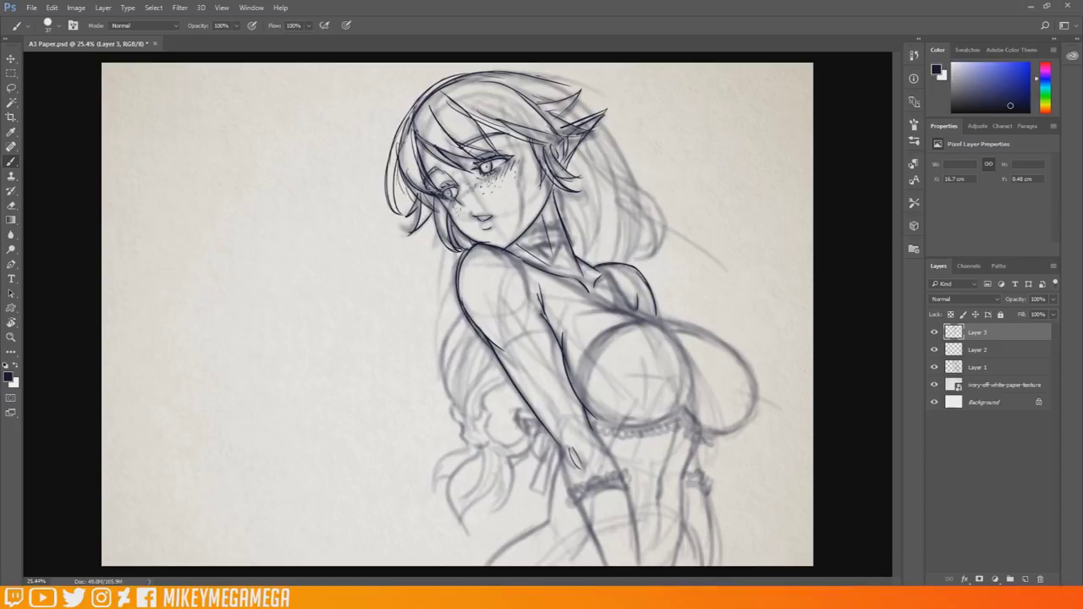
Ink both contours of the near forearm down to the canvas edge and the outline of the near bust cup.
drag(557, 448, 604, 565)
drag(591, 425, 641, 565)
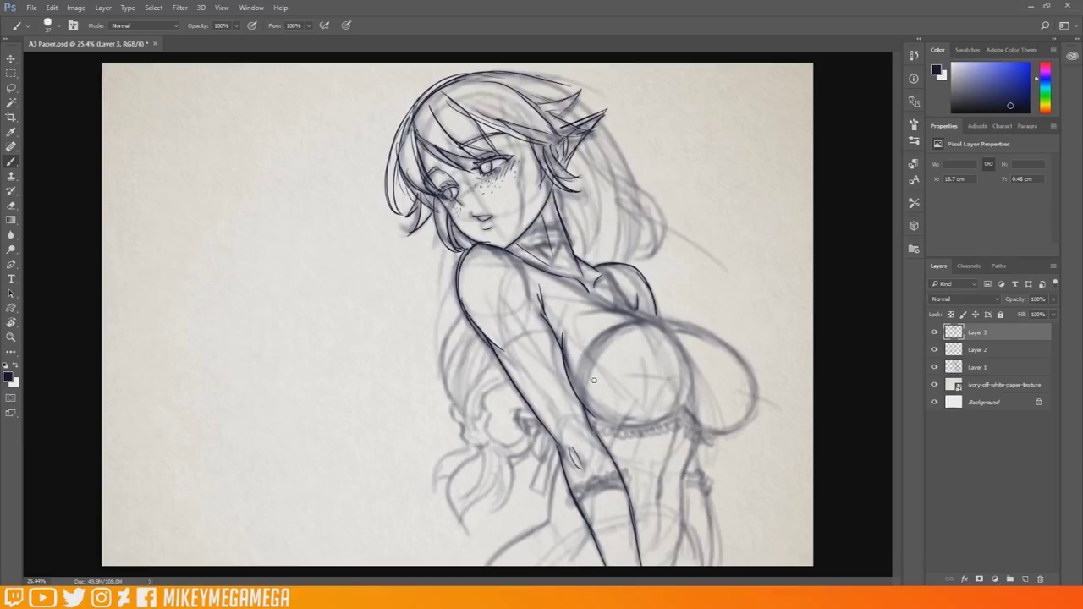
mouse_move(583, 404)
mouse_down()
mouse_move(577, 354)
mouse_move(661, 320)
mouse_up()
drag(594, 427, 687, 402)
drag(648, 321, 599, 310)
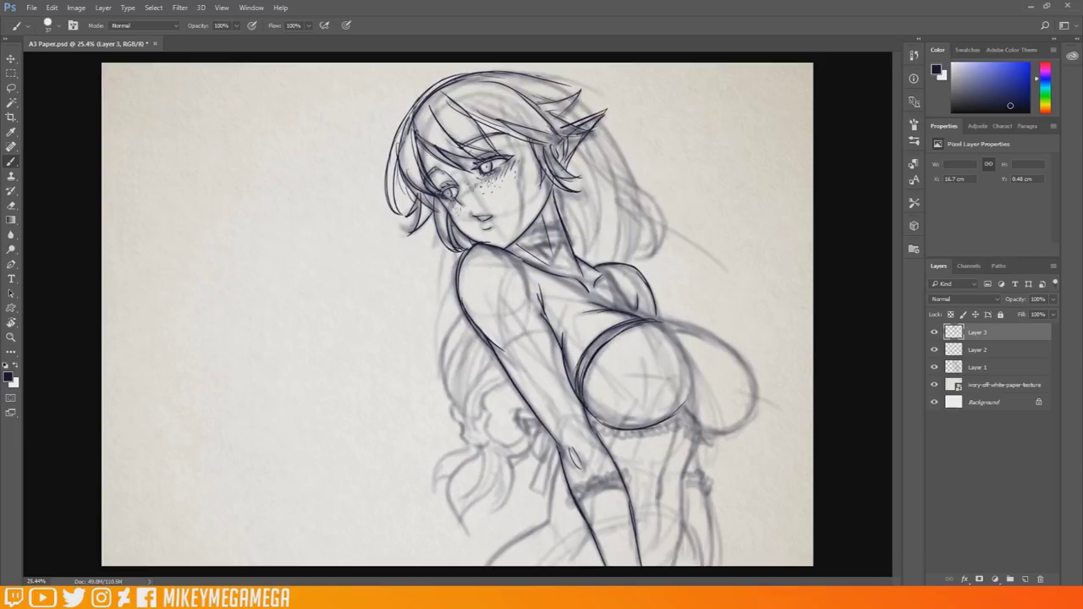
Ink the frilled cuff on the near arm and the lower back curving out into the hip.
drag(577, 501, 630, 473)
drag(577, 496, 570, 504)
drag(558, 465, 548, 523)
drag(550, 519, 484, 565)
Ink the waist and stomach lines and the far arm with its frilled cuff.
drag(674, 435, 654, 560)
drag(618, 438, 614, 467)
drag(697, 438, 680, 514)
drag(684, 490, 680, 567)
drag(683, 521, 701, 566)
drag(687, 489, 712, 483)
drag(707, 491, 713, 565)
drag(695, 434, 706, 492)
Rotate the view and ink the outline of the far bust cup.
key(r)
drag(497, 93, 865, 259)
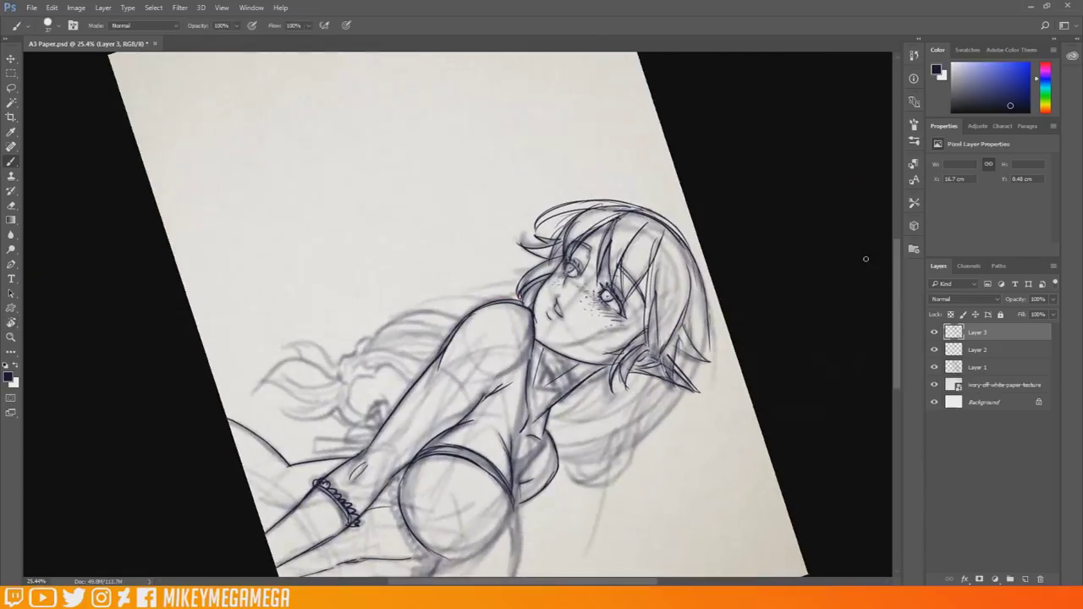
key(space)
drag(885, 462, 888, 307)
mouse_move(402, 313)
mouse_down()
mouse_move(397, 363)
mouse_move(443, 404)
mouse_move(466, 472)
mouse_move(480, 471)
mouse_up()
mouse_move(437, 406)
mouse_down()
mouse_move(495, 391)
mouse_move(512, 348)
mouse_up()
drag(432, 404, 466, 407)
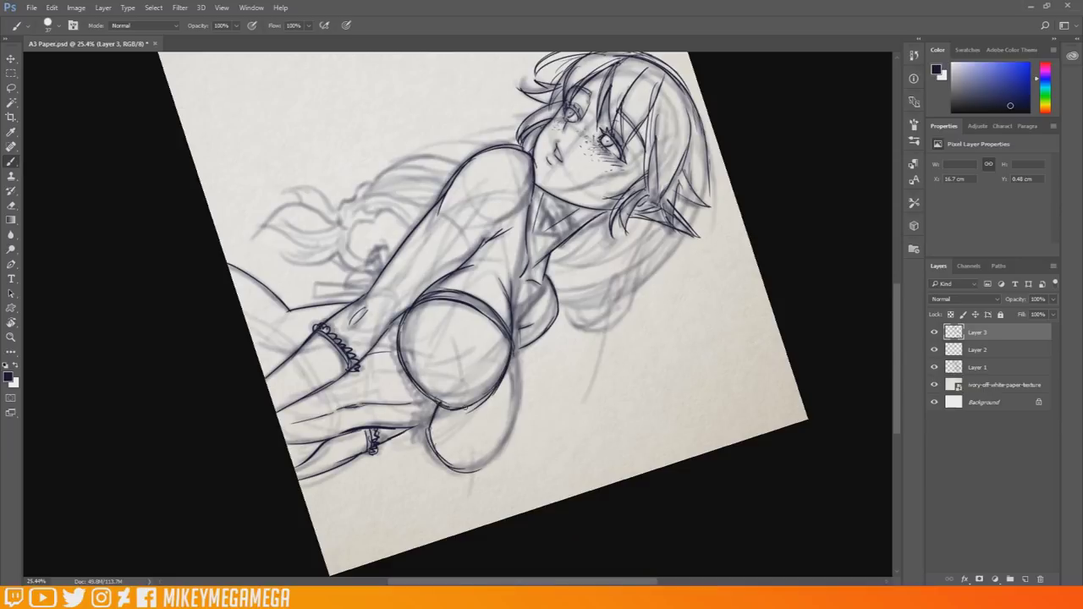
mouse_move(396, 316)
mouse_down()
mouse_move(401, 374)
mouse_move(431, 404)
mouse_move(433, 456)
mouse_up()
mouse_move(427, 408)
mouse_down()
mouse_move(423, 442)
mouse_move(437, 455)
mouse_up()
Ink the top's straps and the scalloped lace trim along the lower edge of both cups.
key(r)
drag(591, 342, 330, 332)
drag(426, 223, 395, 289)
mouse_move(396, 167)
mouse_down()
mouse_move(373, 193)
mouse_move(383, 282)
mouse_up()
drag(372, 243, 405, 343)
mouse_move(432, 453)
mouse_down()
mouse_move(410, 340)
mouse_move(413, 388)
mouse_up()
drag(406, 344, 425, 440)
drag(417, 401, 427, 450)
drag(403, 338, 383, 377)
drag(396, 338, 386, 376)
Ink the frilled choker around the neck.
key(r)
drag(479, 394, 438, 231)
key(r)
mouse_move(513, 255)
mouse_down()
mouse_move(363, 257)
mouse_move(355, 270)
mouse_up()
drag(326, 280, 312, 332)
mouse_move(328, 282)
mouse_down()
mouse_move(314, 332)
mouse_move(310, 321)
mouse_up()
mouse_move(323, 269)
mouse_down()
mouse_move(307, 313)
mouse_move(321, 329)
mouse_move(509, 153)
mouse_up()
scroll(684, 382, down, 4)
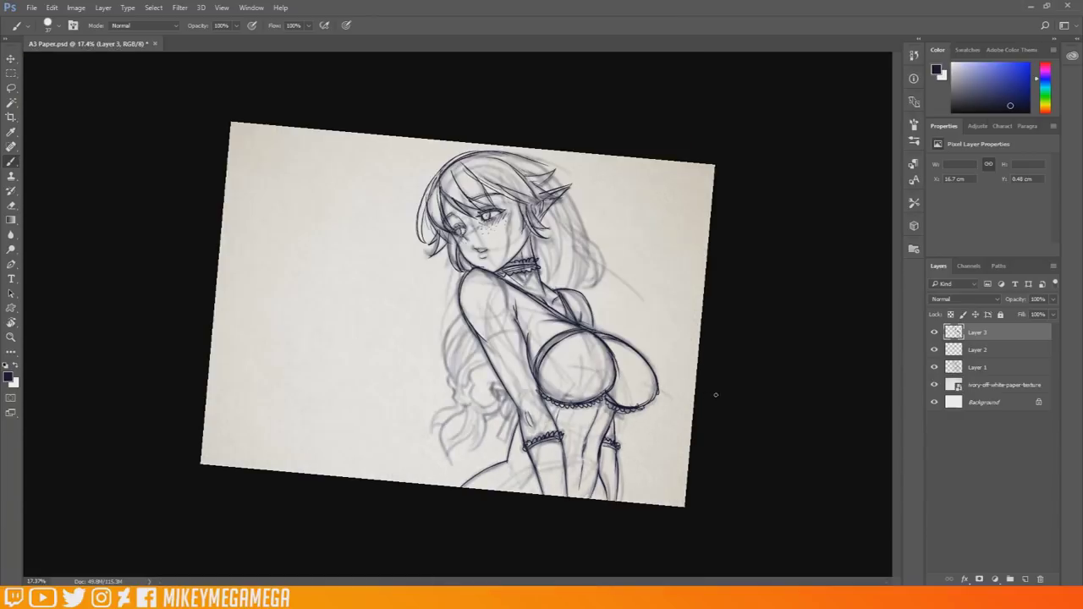
Ink the braid's tie and the overlapping strands above it behind the near arm.
scroll(752, 443, up, 5)
mouse_move(388, 392)
mouse_down()
mouse_move(419, 404)
mouse_move(393, 430)
mouse_up()
drag(393, 430, 426, 397)
drag(448, 360, 418, 397)
drag(434, 336, 402, 401)
mouse_move(408, 319)
mouse_down()
mouse_move(398, 402)
mouse_move(385, 385)
mouse_up()
drag(382, 296, 376, 368)
Ink the loose, curling tail of hair below the braid's tie.
mouse_move(406, 437)
mouse_down()
mouse_move(377, 527)
mouse_move(423, 482)
mouse_up()
drag(365, 455, 359, 477)
drag(396, 439, 359, 470)
mouse_move(439, 445)
mouse_down()
mouse_move(421, 506)
mouse_move(425, 484)
mouse_up()
drag(462, 423, 430, 450)
drag(452, 420, 448, 442)
Flip the whole canvas horizontally.
click(76, 8)
mouse_move(109, 106)
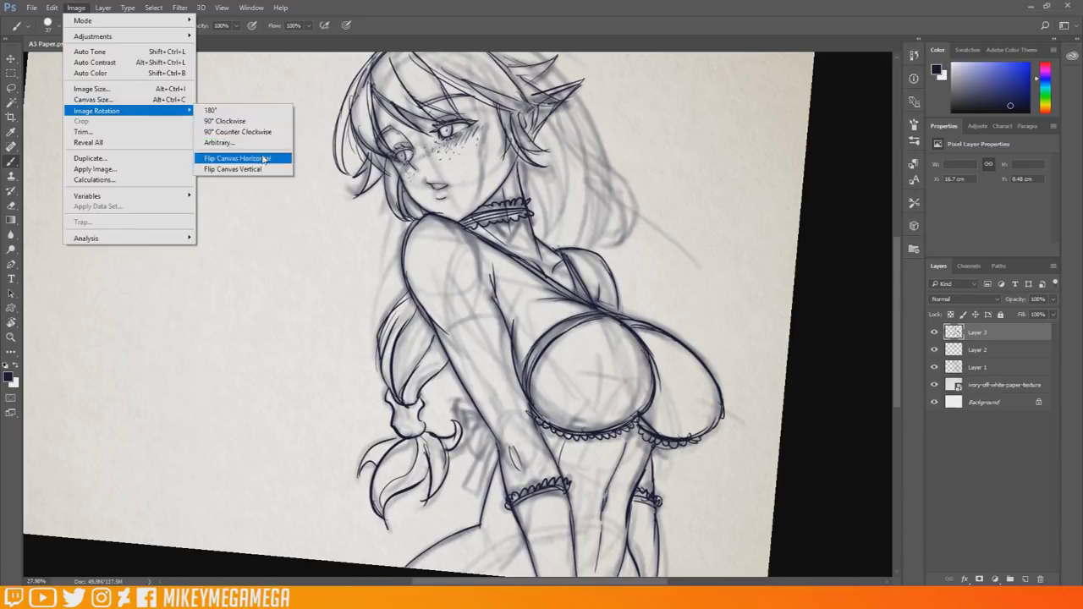
click(242, 158)
Ink the outer contour and main locks of the hair falling behind the pointed ear.
mouse_move(281, 81)
mouse_down()
mouse_move(329, 82)
mouse_move(329, 123)
mouse_up()
drag(279, 171, 258, 281)
mouse_move(336, 115)
mouse_down()
mouse_move(255, 253)
mouse_move(280, 279)
mouse_up()
drag(347, 140, 247, 282)
drag(254, 206, 237, 272)
mouse_move(348, 132)
mouse_down()
mouse_move(254, 208)
mouse_move(250, 282)
mouse_up()
Ink the inner strands of the back hair down to the shoulder and touch up the braid.
drag(347, 175, 283, 288)
drag(303, 218, 274, 293)
drag(330, 184, 292, 289)
drag(325, 178, 308, 284)
drag(344, 218, 304, 288)
mouse_move(350, 183)
mouse_down()
mouse_move(320, 254)
mouse_move(333, 258)
mouse_up()
drag(355, 217, 348, 233)
drag(456, 360, 451, 391)
drag(455, 332, 467, 401)
Straighten the canvas view and set the foreground colour to tan and the background colour to reddish brown.
scroll(318, 237, down, 3)
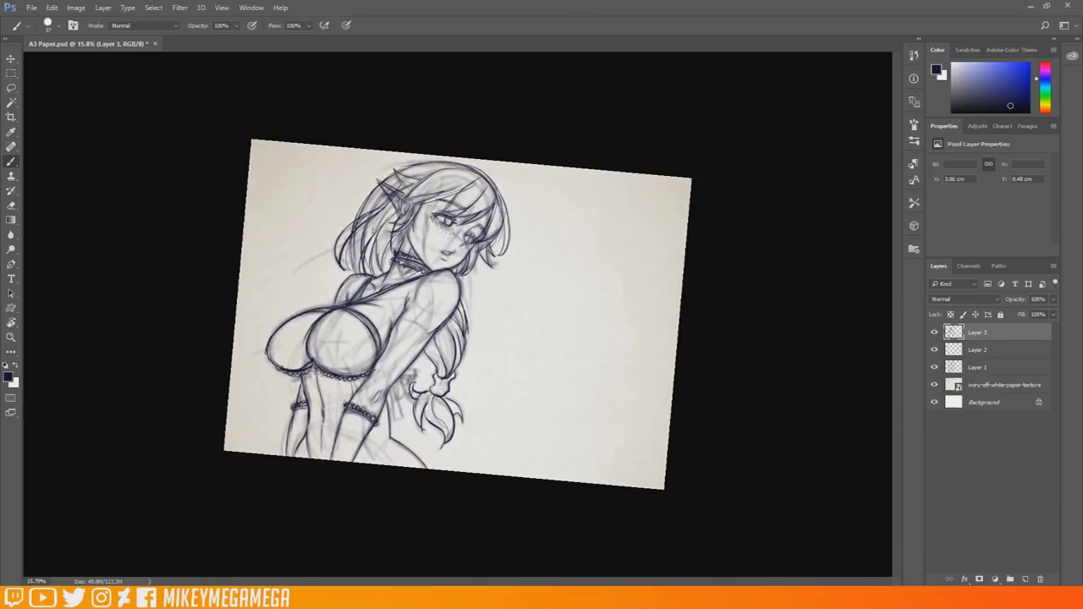
scroll(476, 429, up, 1)
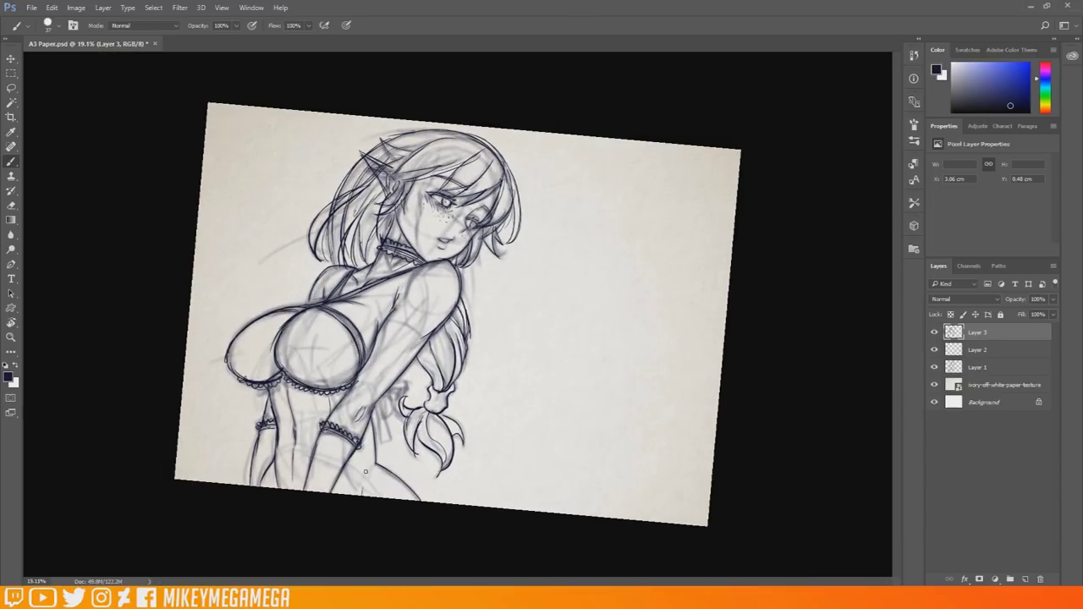
key(r)
drag(617, 296, 628, 283)
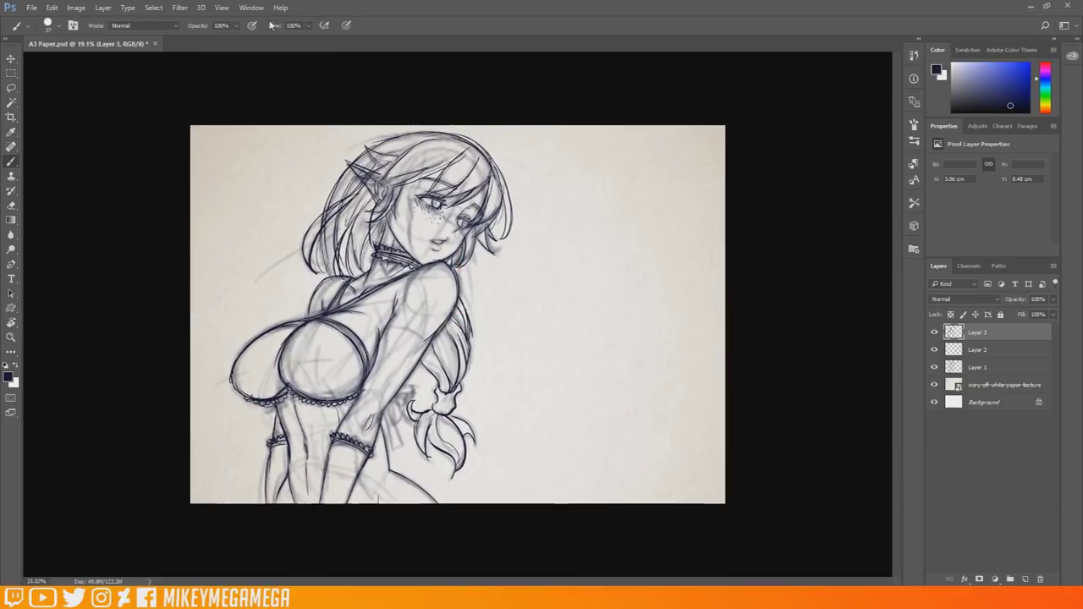
scroll(256, 83, up, 3)
click(9, 378)
click(650, 495)
drag(591, 460, 577, 428)
click(746, 353)
key(x)
click(8, 377)
click(647, 490)
click(573, 404)
click(552, 389)
click(746, 353)
Fill a new layer above the paper texture with a radial gradient from tan to brown, centred on the character.
drag(11, 220, 76, 243)
click(77, 220)
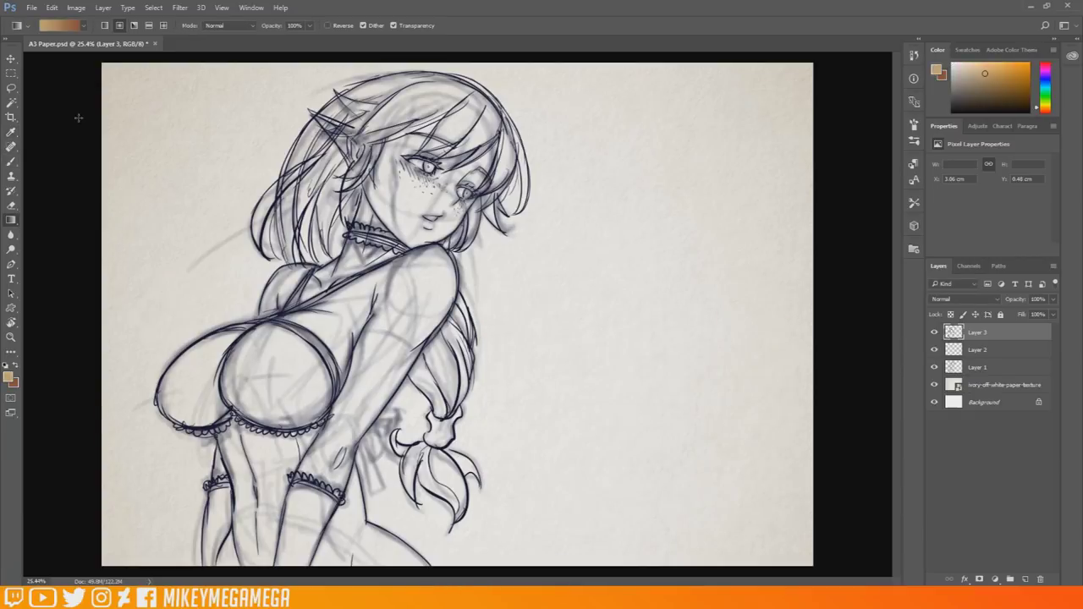
click(995, 385)
click(1024, 579)
drag(341, 306, 245, 551)
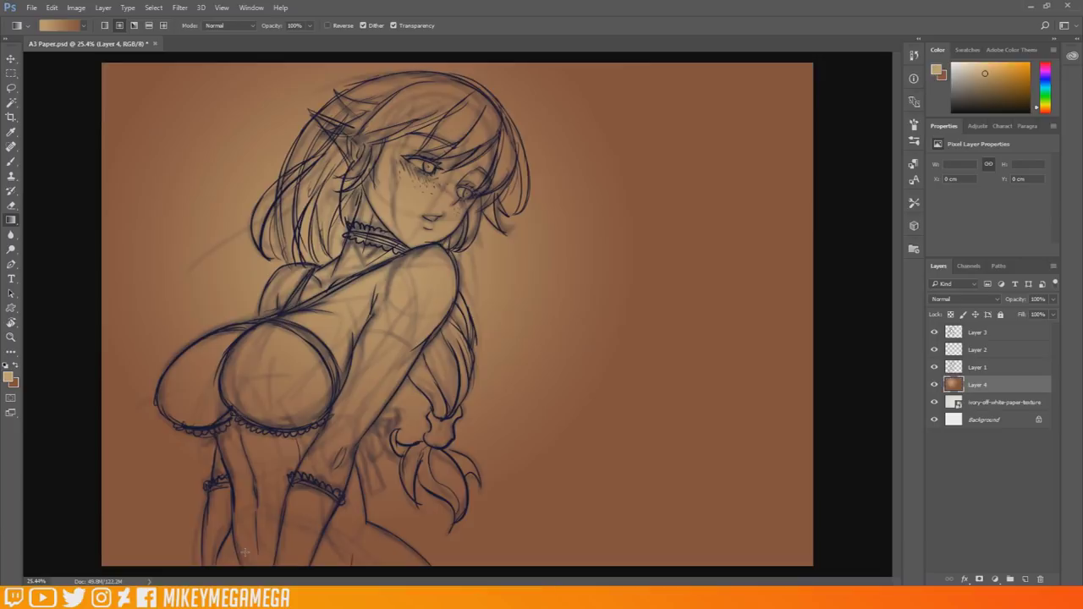
Apply Color Balance to Layer 1, setting the midtones to +100 red and shifting them towards magenta.
click(1011, 362)
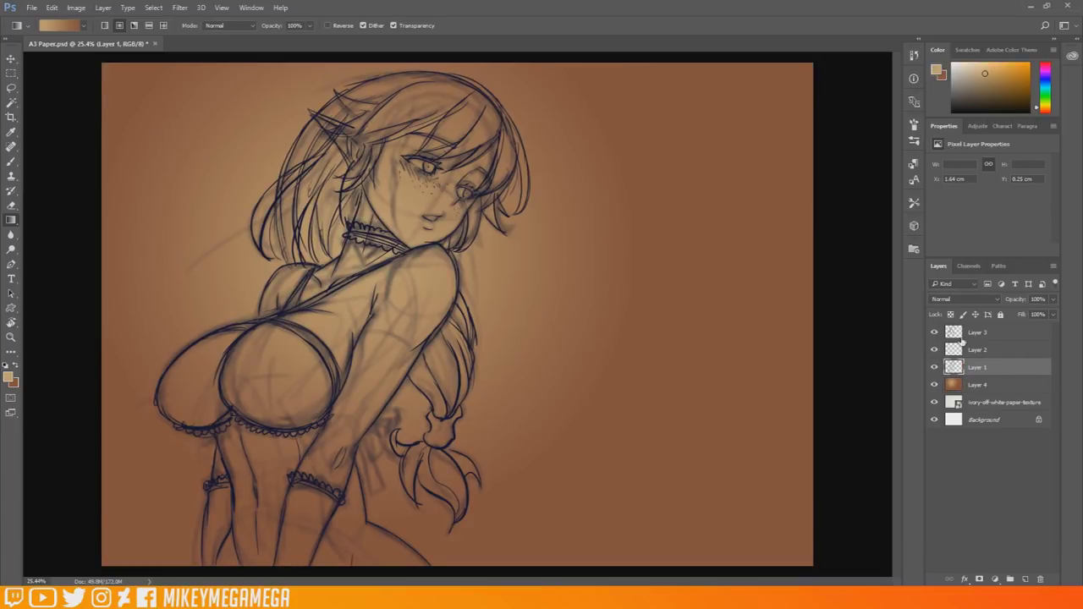
click(59, 12)
mouse_move(96, 34)
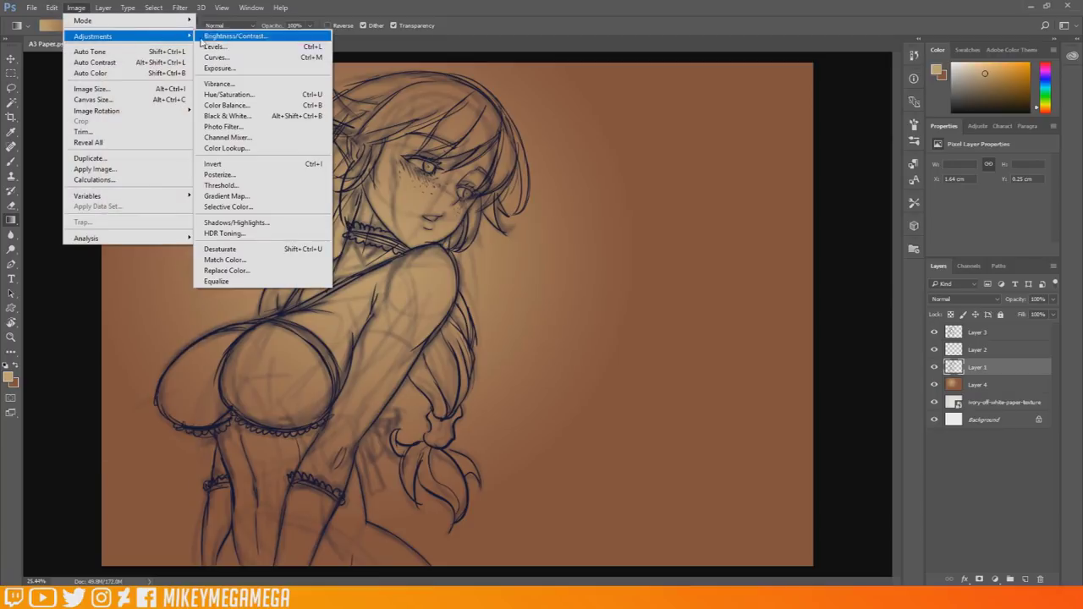
click(263, 102)
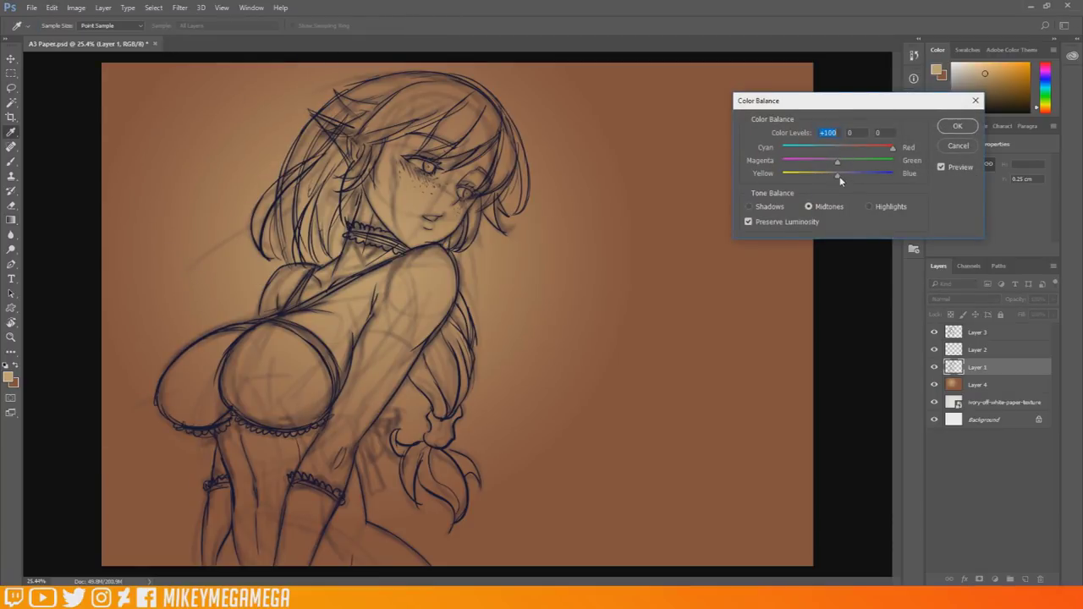
drag(837, 163, 792, 162)
click(957, 126)
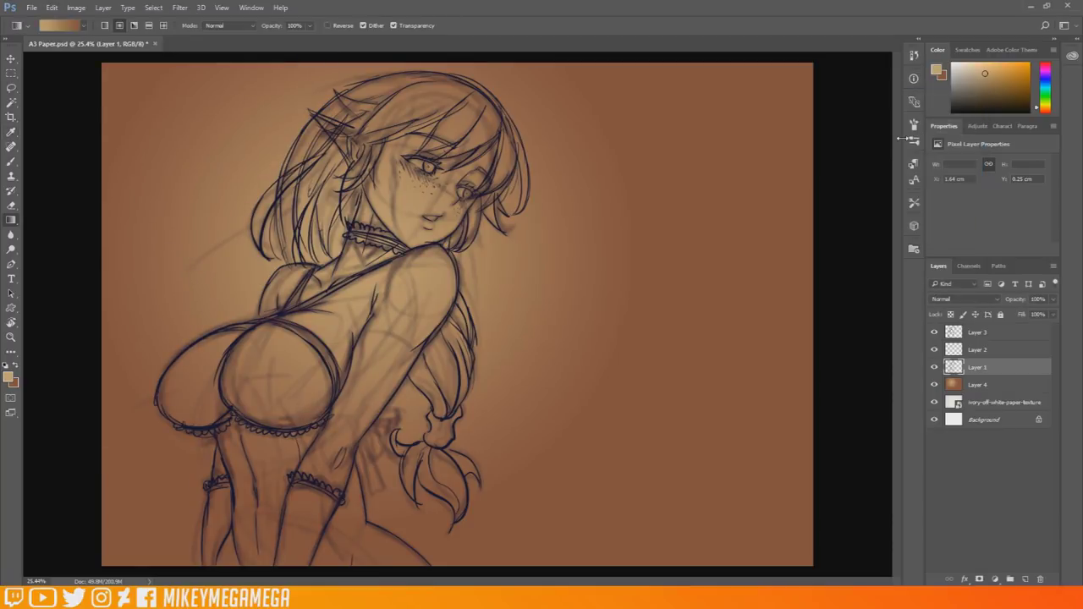
Duplicate Layer 1 and hide the copy.
right_click(1013, 369)
click(931, 124)
key(Return)
click(934, 367)
Set the original Layer 1 to Color Burn at 60% opacity and merge it down into the gradient layer.
click(991, 387)
click(965, 299)
click(967, 337)
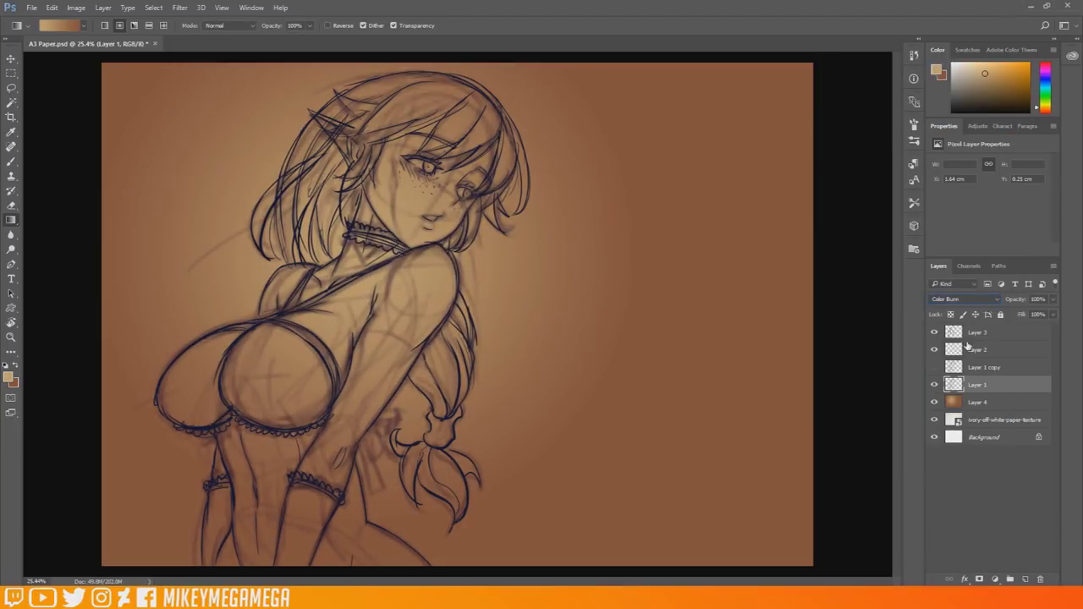
drag(1051, 301, 1032, 315)
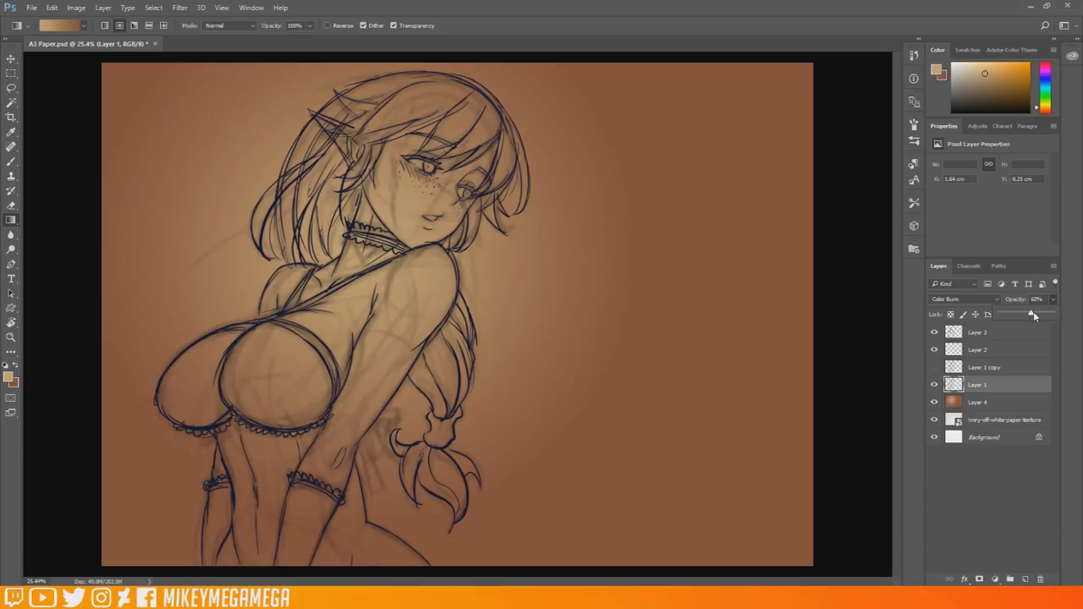
right_click(991, 387)
click(898, 412)
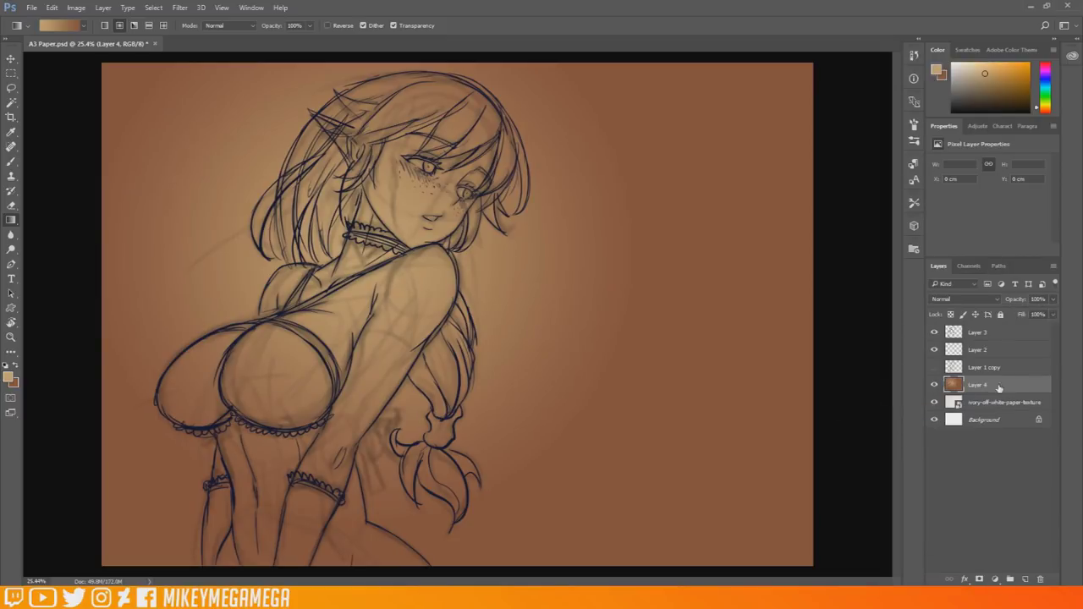
Add a new layer above the gradient layer and set up a soft brush of size 111 with the brown colour.
click(1025, 580)
scroll(409, 240, up, 2)
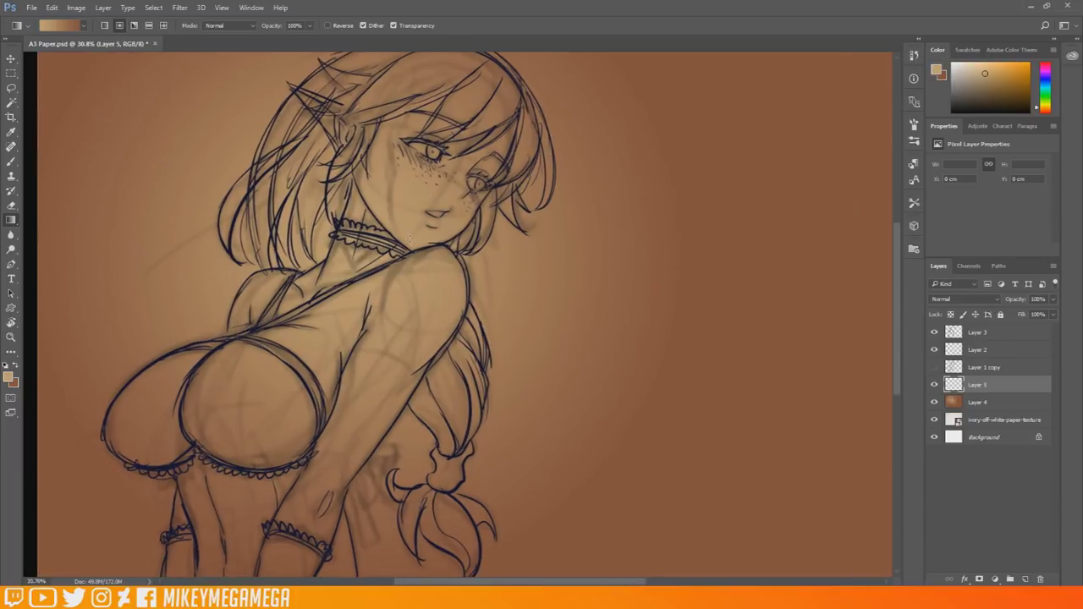
click(16, 365)
click(12, 162)
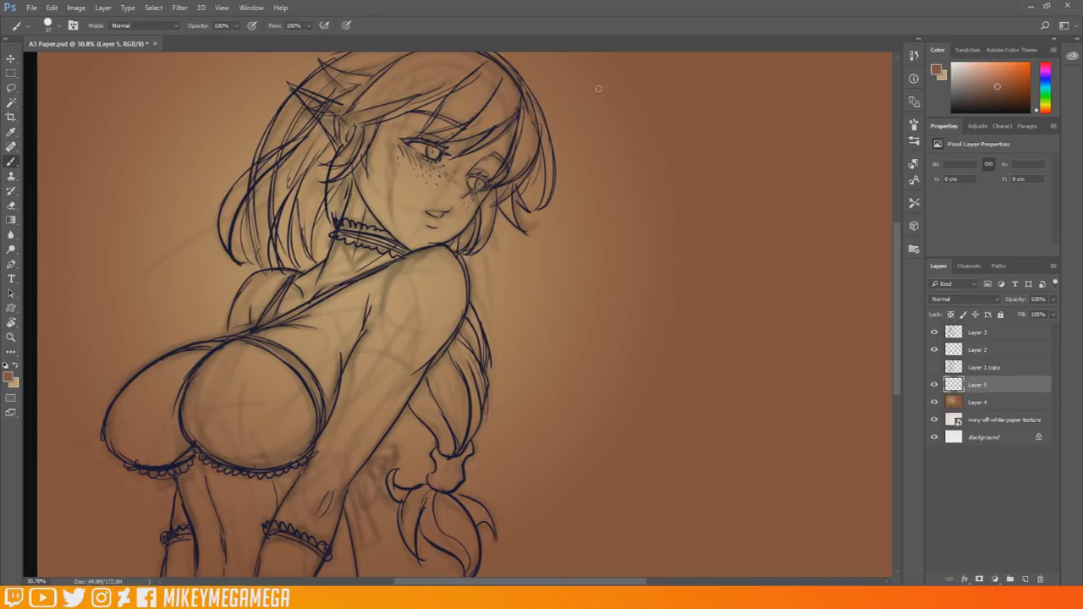
drag(508, 127, 512, 134)
click(58, 29)
double_click(77, 109)
right_click(443, 127)
Shade the forehead, eye areas, side of the face and neck with soft brown strokes.
mouse_move(467, 151)
mouse_down()
mouse_move(487, 152)
mouse_move(413, 134)
mouse_up()
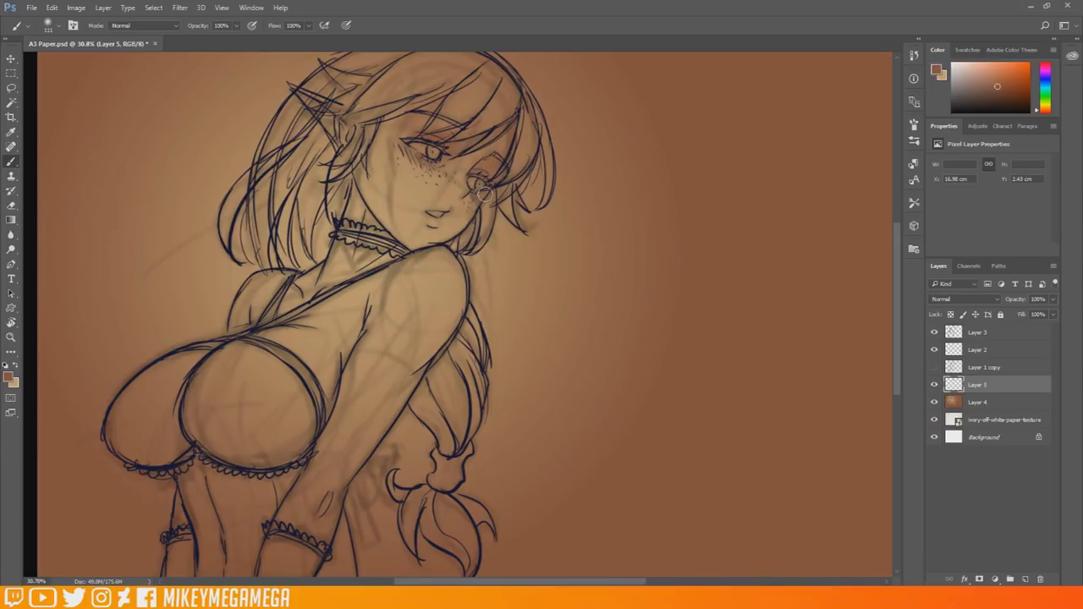
drag(393, 180, 452, 210)
mouse_move(408, 118)
mouse_down()
mouse_move(494, 58)
mouse_move(449, 99)
mouse_move(487, 132)
mouse_move(473, 187)
mouse_up()
mouse_move(380, 240)
mouse_down()
mouse_move(394, 254)
mouse_move(352, 271)
mouse_up()
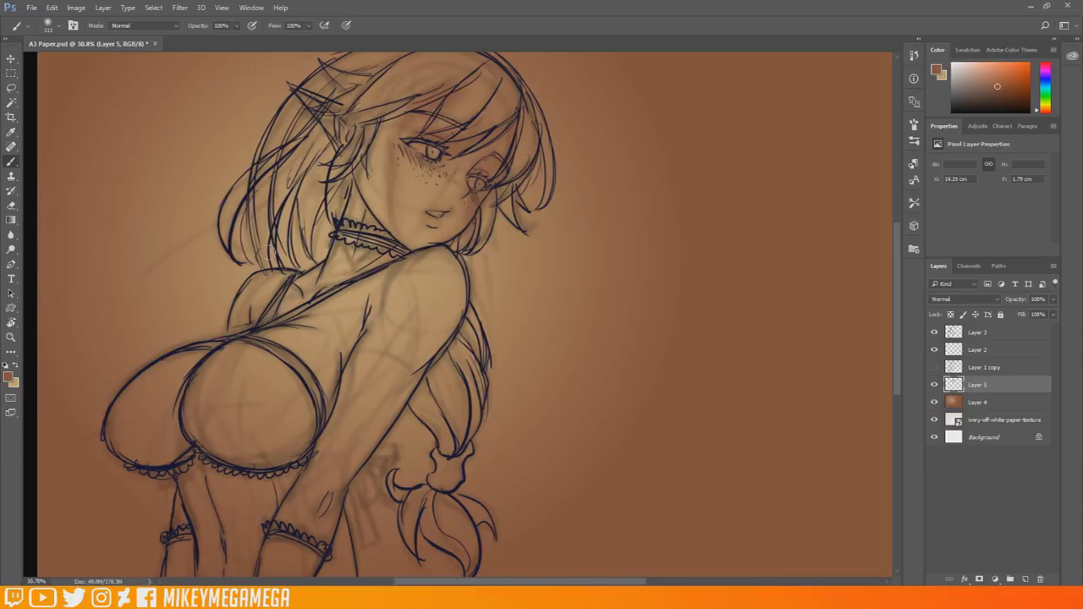
Shade the near arm, shoulder and the area beside the bust in soft brown.
drag(349, 411, 319, 461)
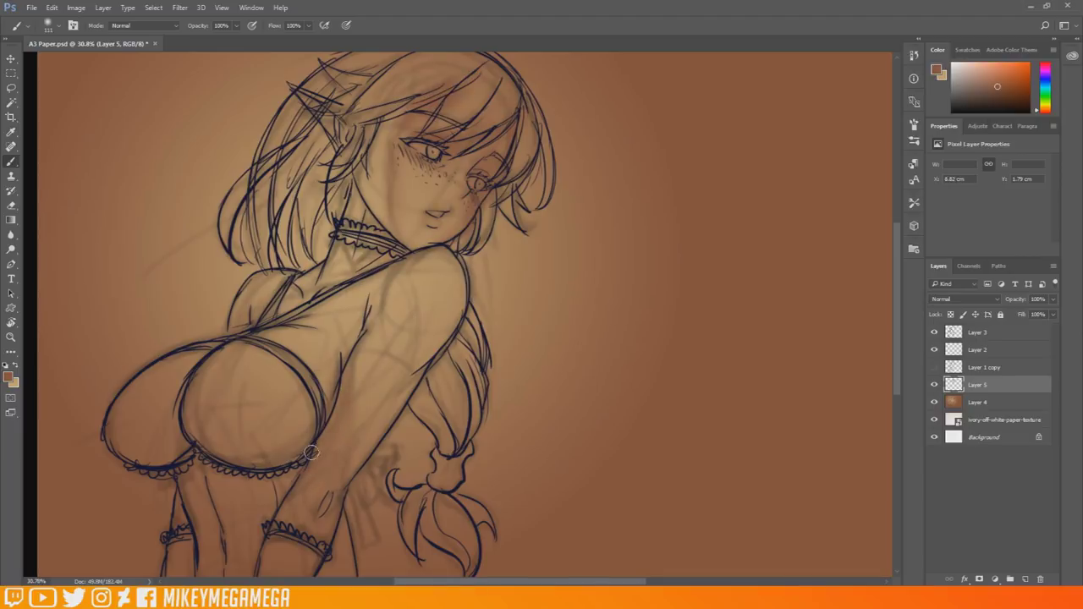
mouse_move(414, 361)
mouse_down()
mouse_move(449, 303)
mouse_move(435, 272)
mouse_move(446, 260)
mouse_up()
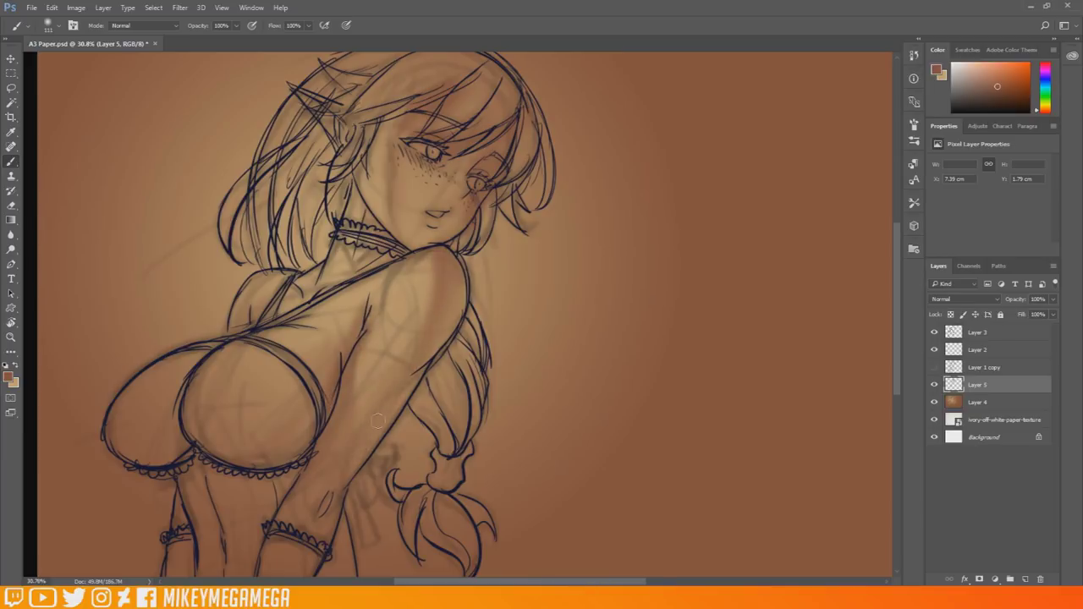
scroll(311, 96, down, 3)
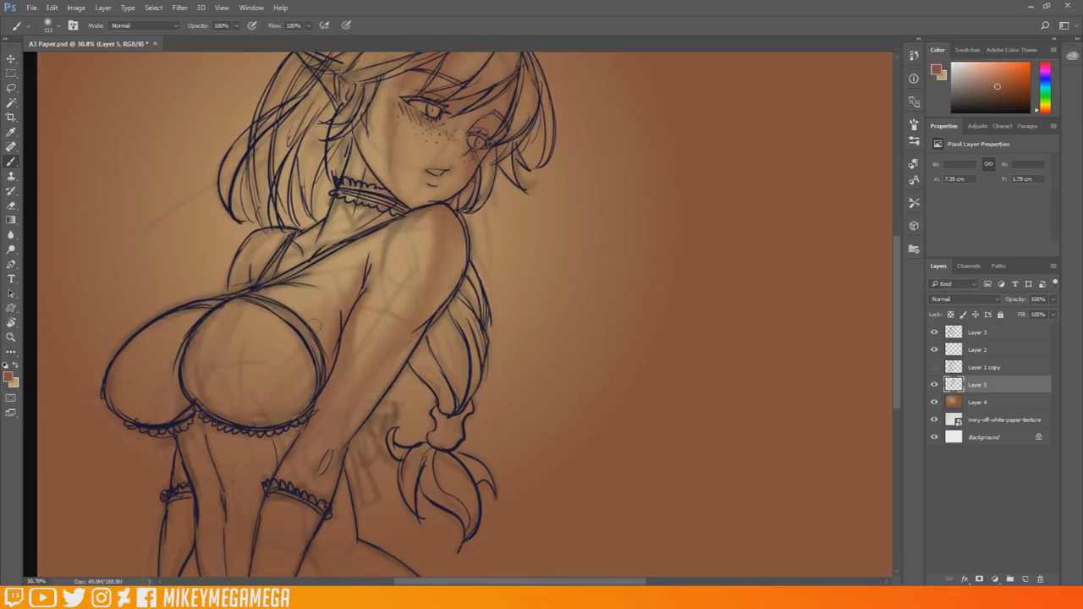
scroll(301, 522, down, 3)
scroll(442, 242, up, 3)
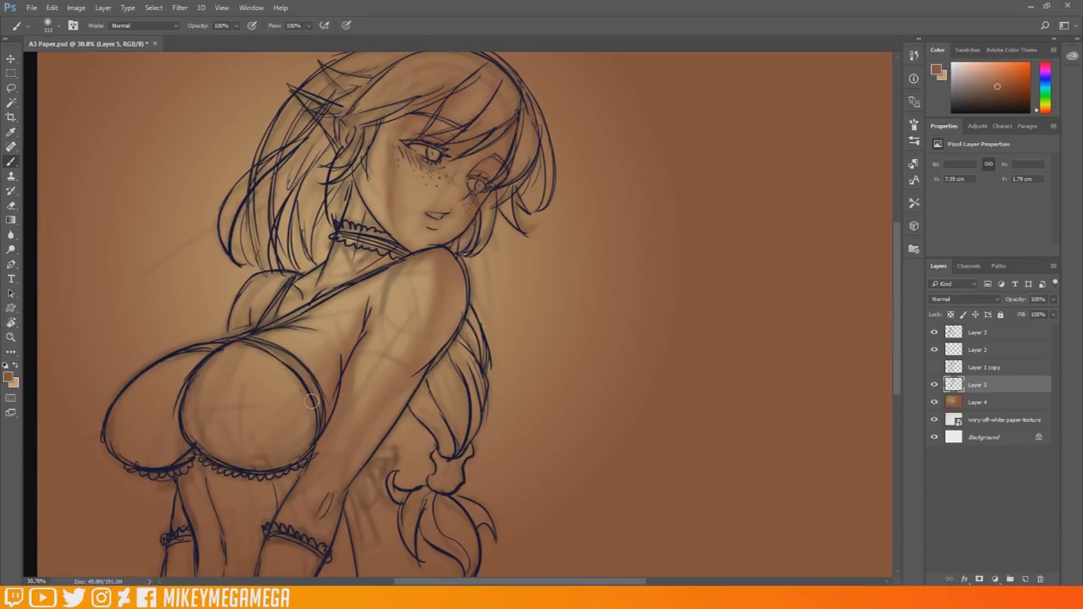
Switch to the tan colour and paint soft highlights on the neck and shoulders.
click(17, 366)
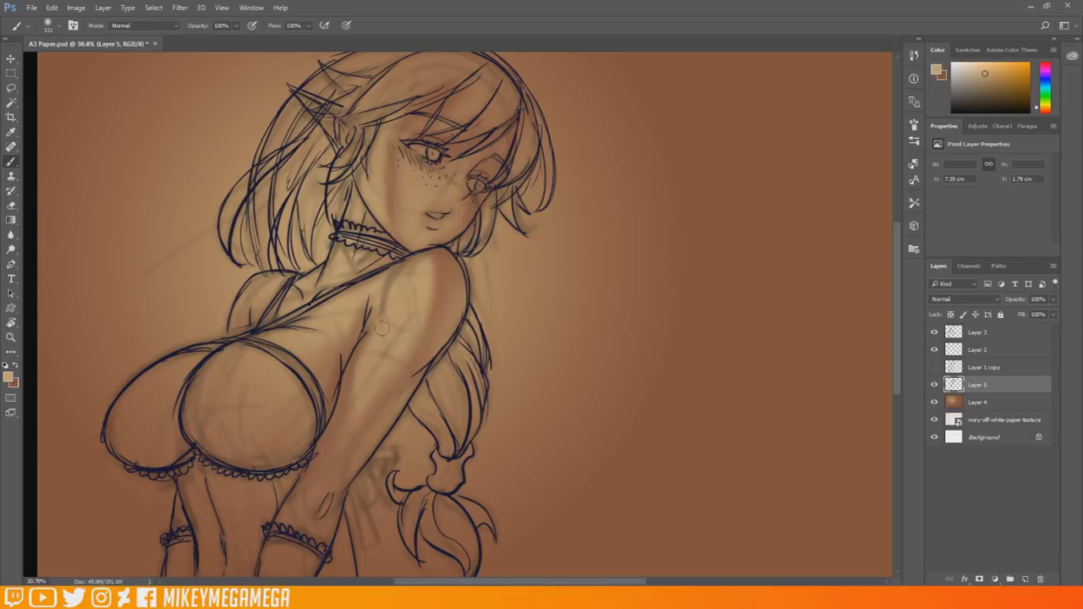
drag(341, 249, 367, 252)
drag(263, 284, 243, 306)
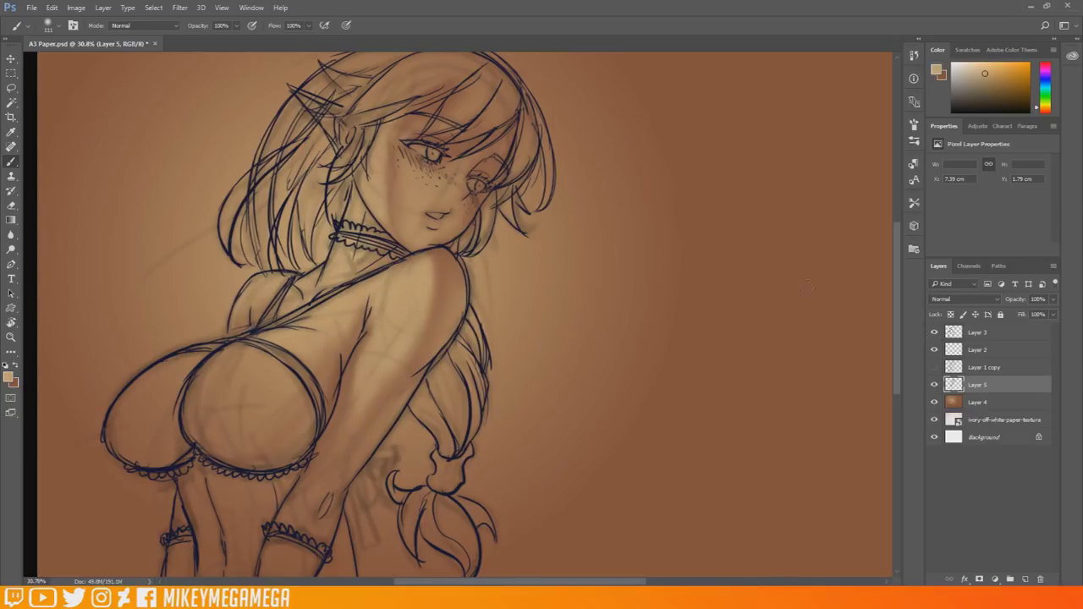
Paint soft tan highlights on the stomach, both forearms and the hip.
scroll(899, 328, down, 3)
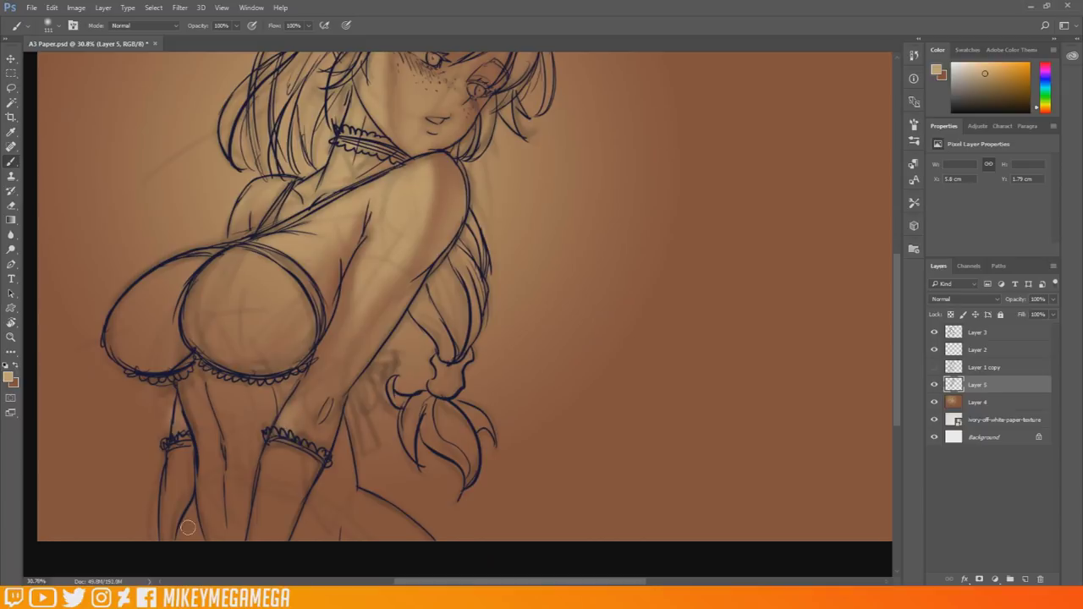
mouse_move(205, 457)
mouse_down()
mouse_move(215, 497)
mouse_move(233, 506)
mouse_move(266, 409)
mouse_up()
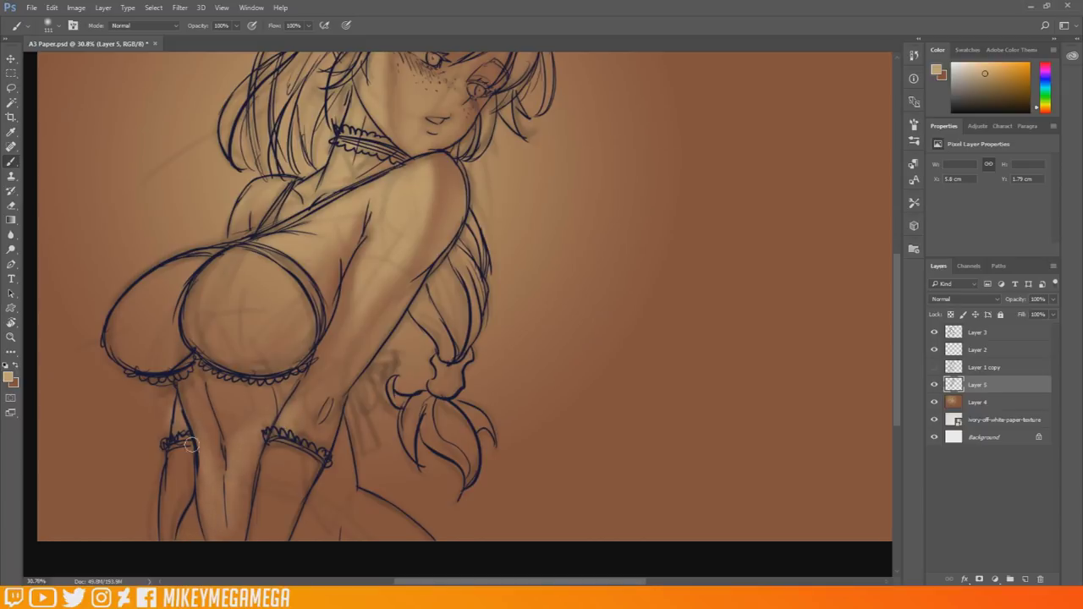
mouse_move(184, 450)
mouse_down()
mouse_move(246, 423)
mouse_move(259, 382)
mouse_up()
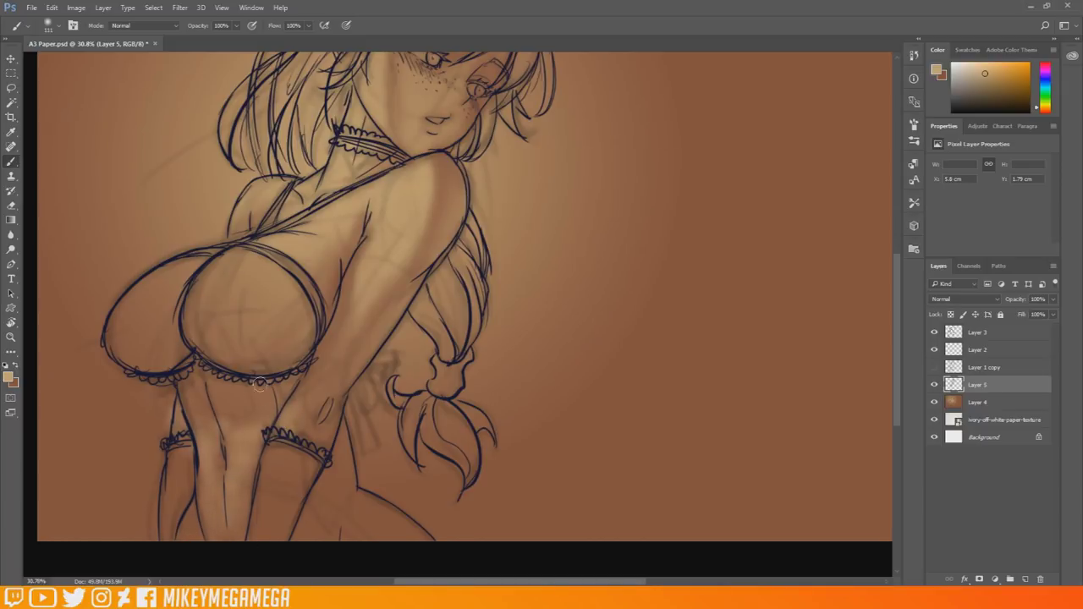
mouse_move(348, 528)
mouse_down()
mouse_move(377, 532)
mouse_move(350, 528)
mouse_move(374, 513)
mouse_move(314, 551)
mouse_up()
mouse_move(266, 484)
mouse_down()
mouse_move(249, 556)
mouse_move(262, 457)
mouse_up()
drag(178, 528, 202, 431)
mouse_move(196, 538)
mouse_down()
mouse_move(201, 474)
mouse_move(237, 541)
mouse_move(247, 463)
mouse_up()
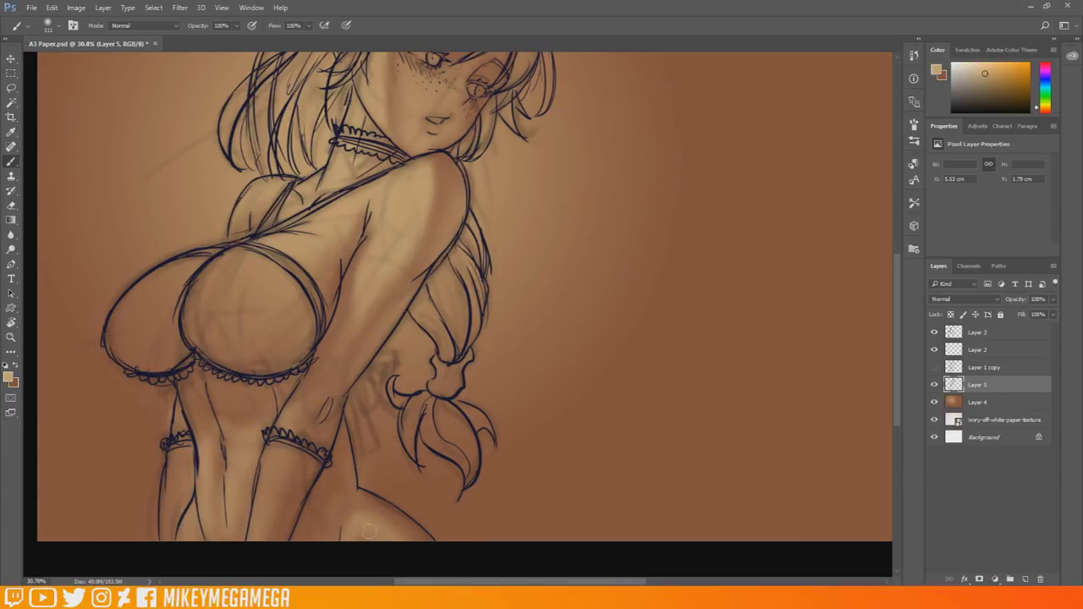
Paint a soft tan highlight across the bridge of the nose.
scroll(405, 344, up, 3)
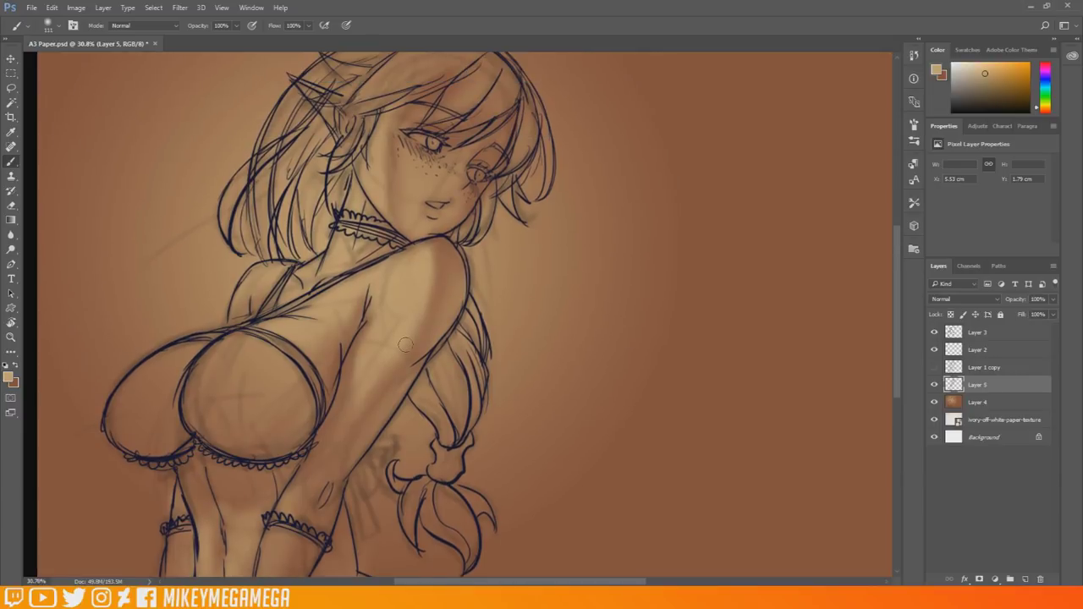
drag(463, 158, 451, 159)
scroll(539, 222, down, 2)
scroll(504, 154, up, 2)
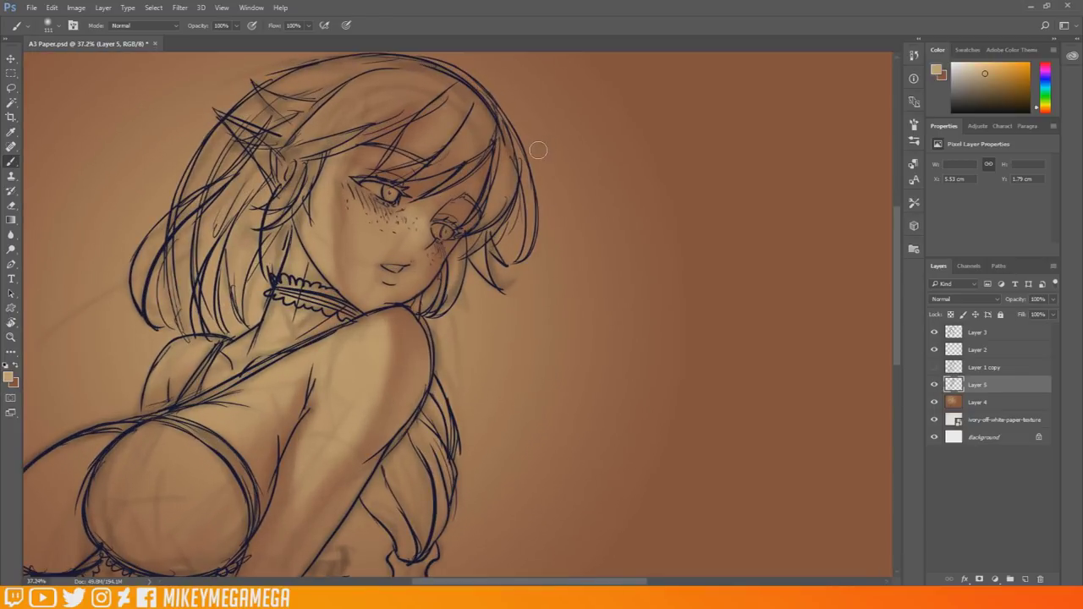
Choose pale cream #eee3d2 and paint the whites of both eyes with a smaller brush.
click(8, 377)
click(507, 370)
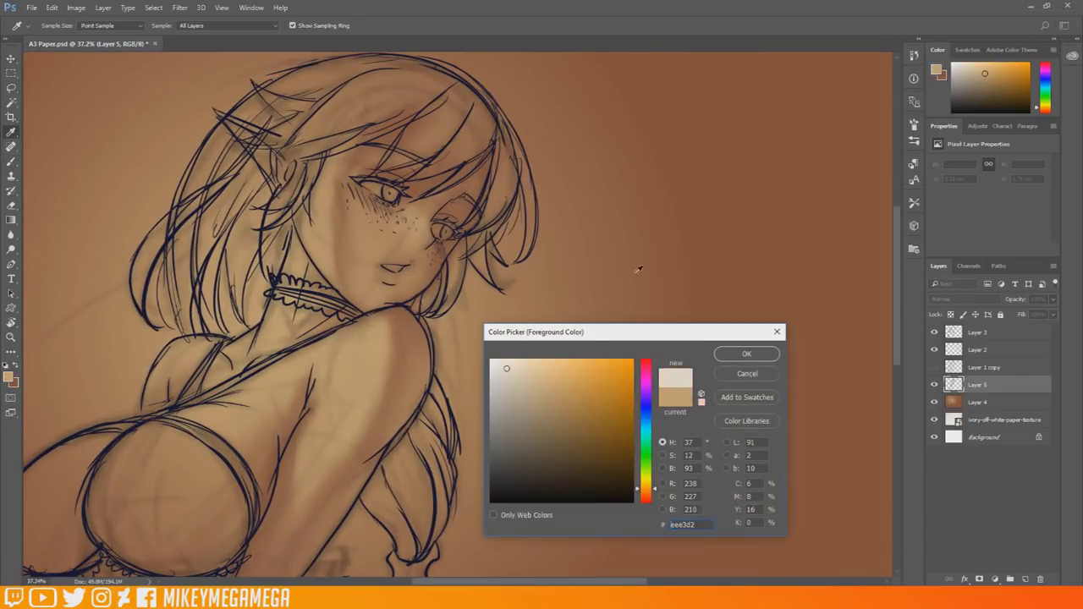
click(745, 353)
right_click(377, 189)
click(415, 211)
drag(364, 183, 381, 194)
drag(434, 225, 437, 239)
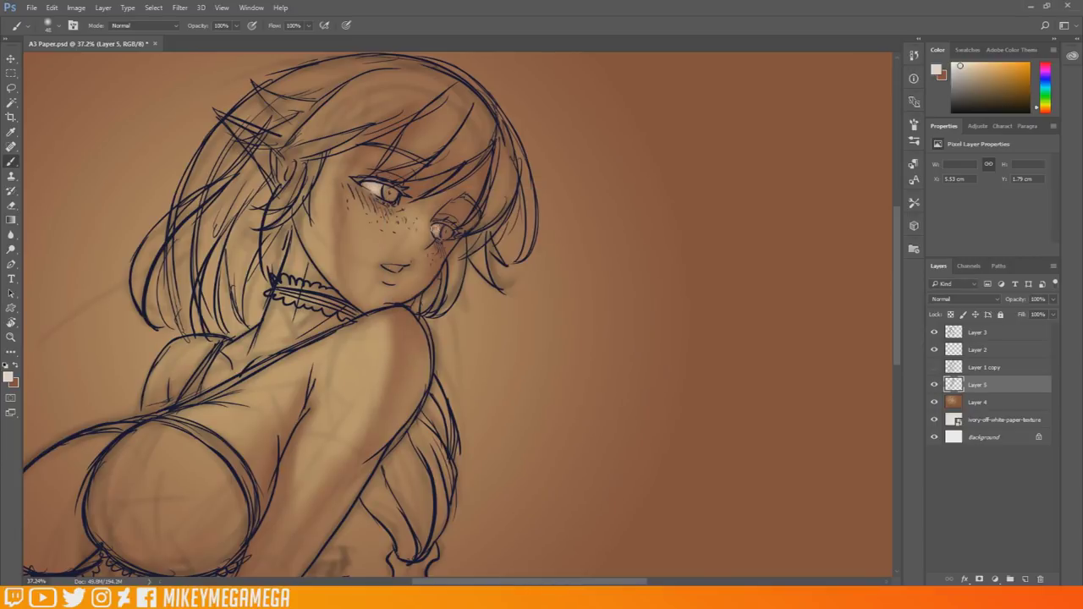
Choose a light grey, add a new layer above the skin shading and paint the hair strands on the far side of the face.
scroll(378, 293, down, 5)
scroll(505, 452, up, 3)
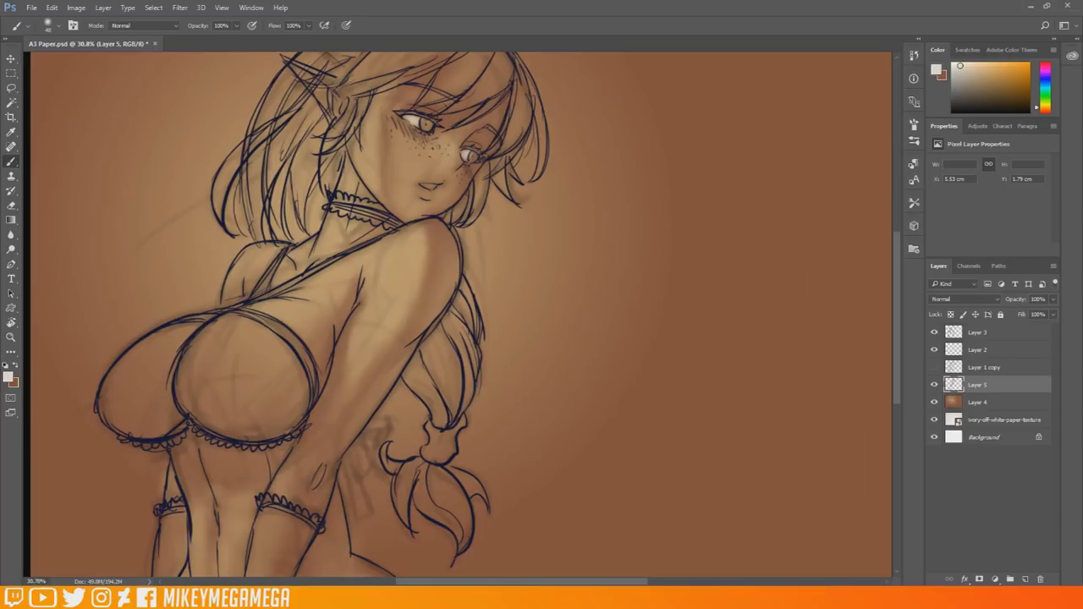
click(9, 377)
drag(525, 423, 494, 409)
click(745, 353)
scroll(901, 237, up, 1)
click(1025, 580)
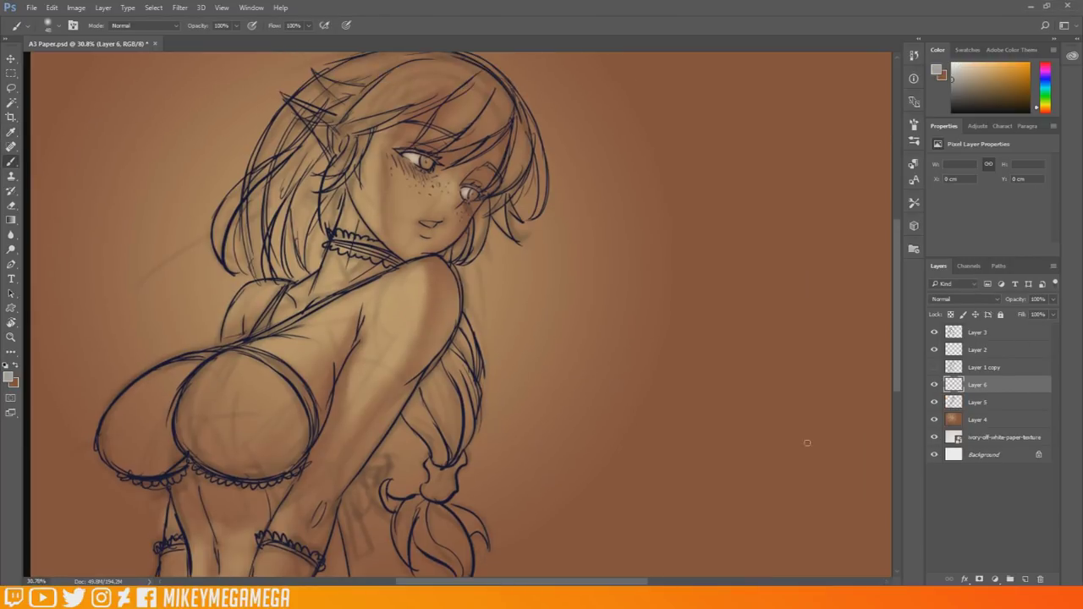
mouse_move(486, 208)
mouse_down()
mouse_move(465, 252)
mouse_move(445, 252)
mouse_move(506, 198)
mouse_move(498, 214)
mouse_move(532, 157)
mouse_up()
drag(529, 115, 544, 191)
drag(540, 215, 546, 184)
drag(499, 128, 484, 149)
Turn on pen pressure for brush size and paint the lower fringe and the hair behind the neck light grey.
click(346, 26)
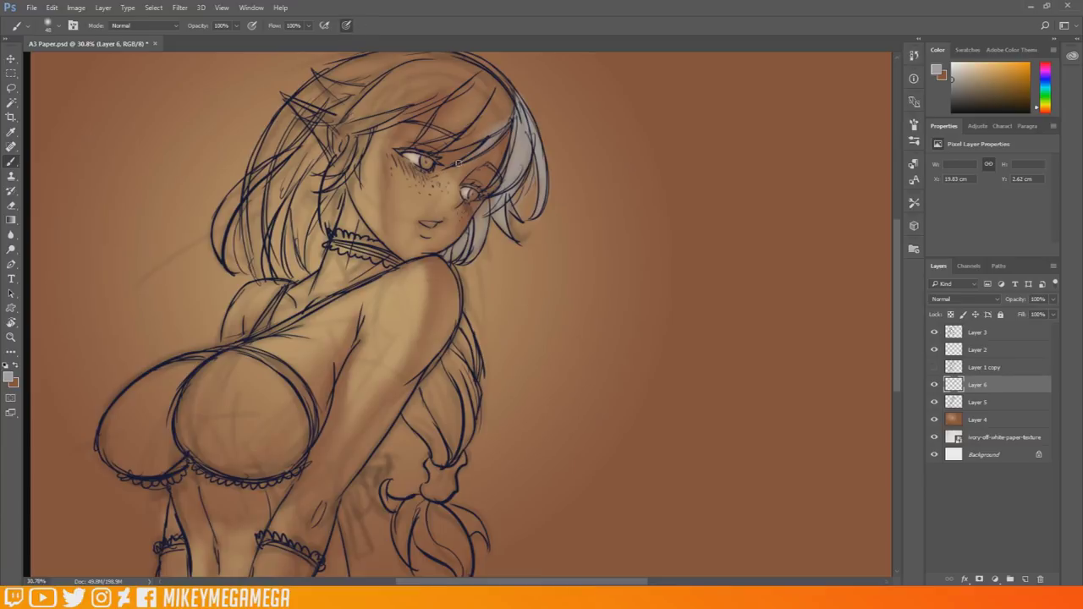
mouse_move(449, 148)
mouse_down()
mouse_move(489, 135)
mouse_move(481, 123)
mouse_up()
drag(422, 140, 476, 116)
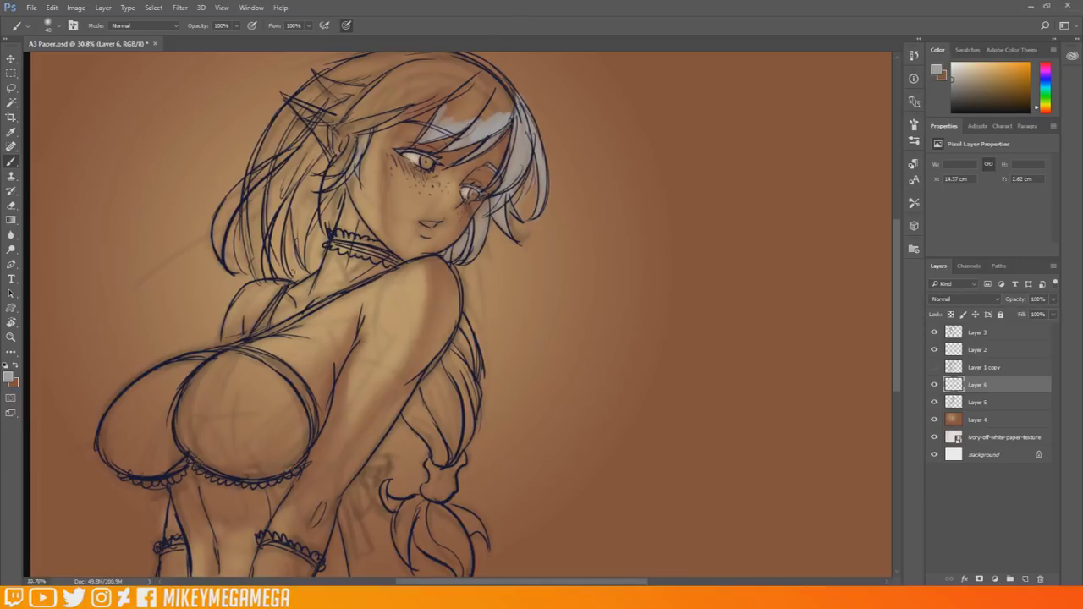
drag(309, 204, 323, 145)
drag(328, 215, 321, 220)
mouse_move(509, 88)
mouse_down()
mouse_move(511, 113)
mouse_move(479, 124)
mouse_move(507, 113)
mouse_up()
Turn off pressure sizing and fill the rest of the fringe and the front crown with grey, using a larger brush.
click(346, 26)
drag(897, 286, 899, 277)
drag(487, 130, 440, 140)
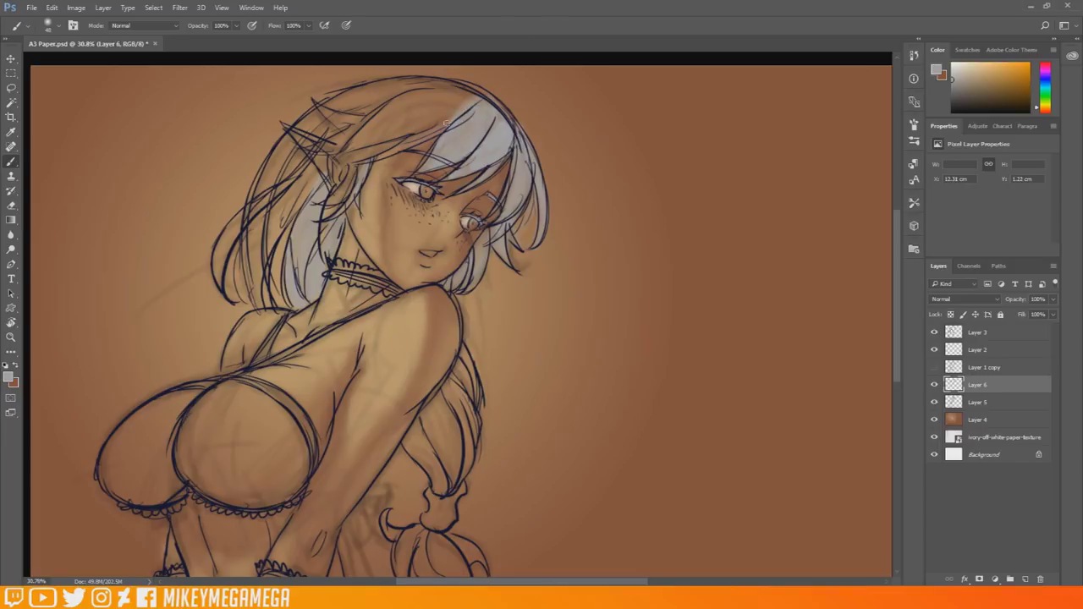
right_click(466, 88)
click(524, 127)
mouse_move(376, 148)
mouse_down()
mouse_move(415, 106)
mouse_move(348, 169)
mouse_up()
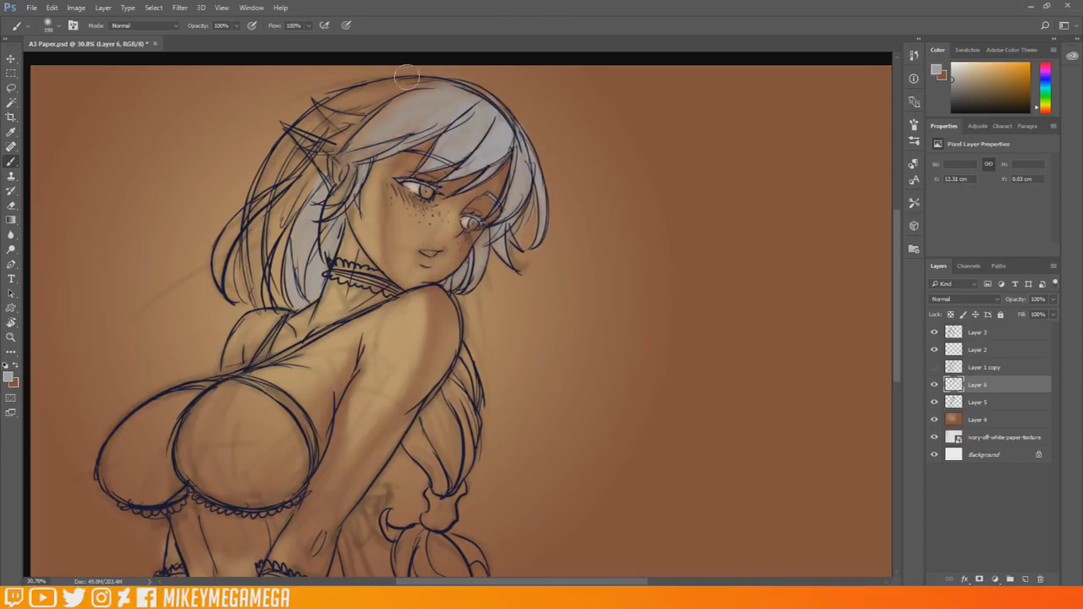
Fill the braid and its tail below the hair tie with light grey.
drag(898, 286, 898, 320)
mouse_move(413, 327)
mouse_down()
mouse_move(409, 337)
mouse_move(464, 271)
mouse_move(423, 355)
mouse_move(453, 373)
mouse_move(415, 339)
mouse_move(419, 372)
mouse_up()
mouse_move(404, 462)
mouse_down()
mouse_move(419, 431)
mouse_move(436, 473)
mouse_move(466, 458)
mouse_move(479, 464)
mouse_up()
drag(897, 308, 897, 281)
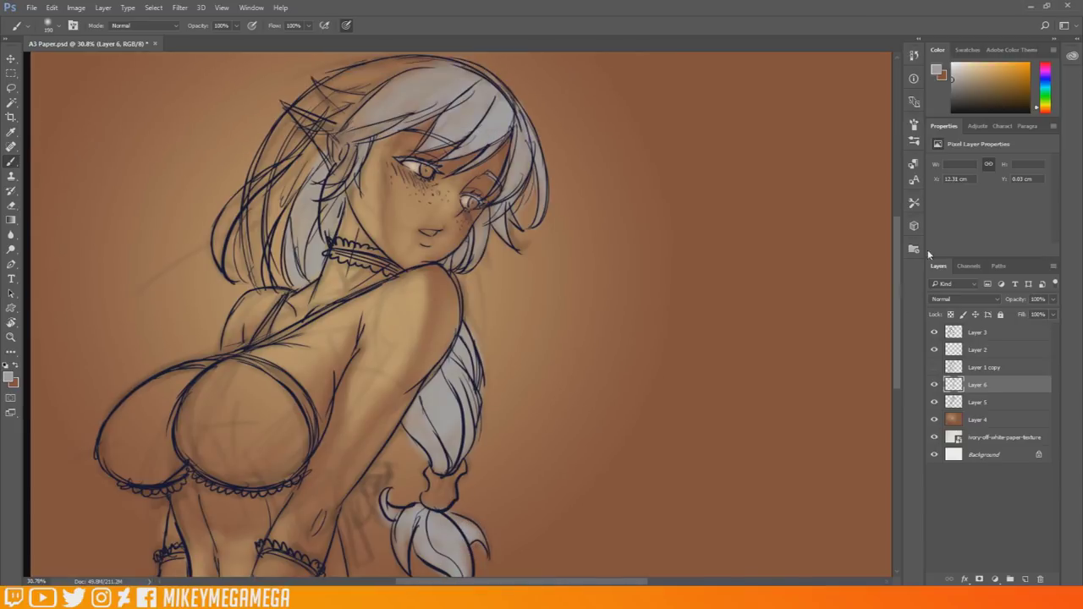
Choose a near-white blue tint and paint it over the crown, back hair, side strands and braid.
click(8, 378)
click(645, 444)
click(646, 416)
drag(501, 369, 494, 369)
click(747, 354)
mouse_move(377, 77)
mouse_down()
mouse_move(309, 114)
mouse_move(227, 212)
mouse_move(271, 169)
mouse_move(262, 271)
mouse_move(288, 254)
mouse_move(355, 127)
mouse_move(423, 82)
mouse_move(360, 75)
mouse_move(272, 258)
mouse_up()
mouse_move(430, 82)
mouse_down()
mouse_move(472, 73)
mouse_move(460, 75)
mouse_move(483, 99)
mouse_move(475, 110)
mouse_move(418, 69)
mouse_up()
drag(533, 230, 537, 195)
mouse_move(473, 447)
mouse_down()
mouse_move(457, 469)
mouse_move(461, 524)
mouse_move(444, 468)
mouse_up()
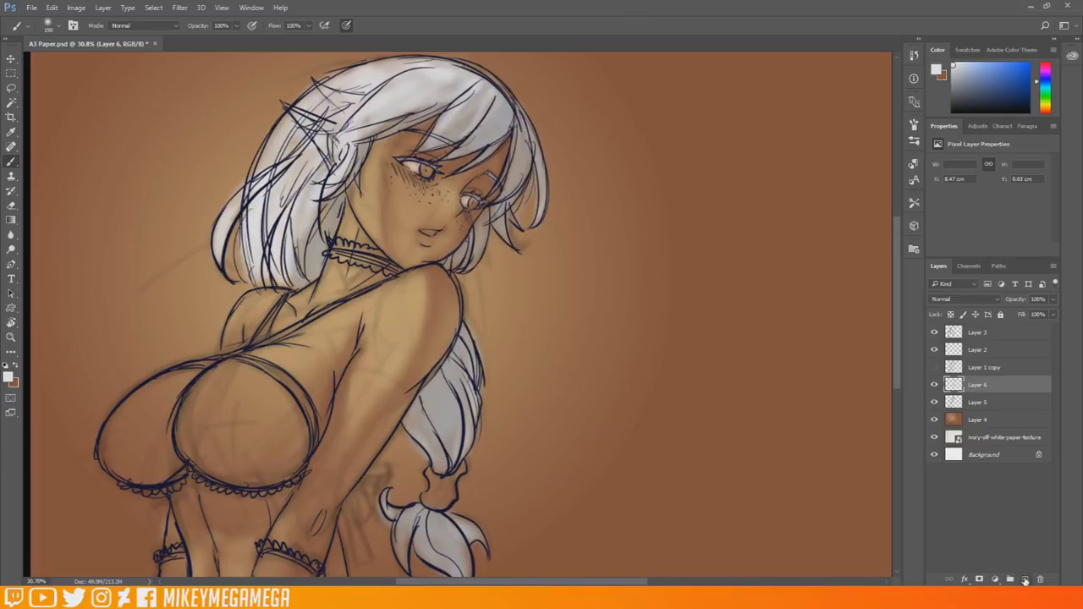
Add a new layer, choose a dark purple-grey and paint both long gloves.
click(1024, 580)
scroll(896, 321, down, 3)
click(10, 377)
click(496, 488)
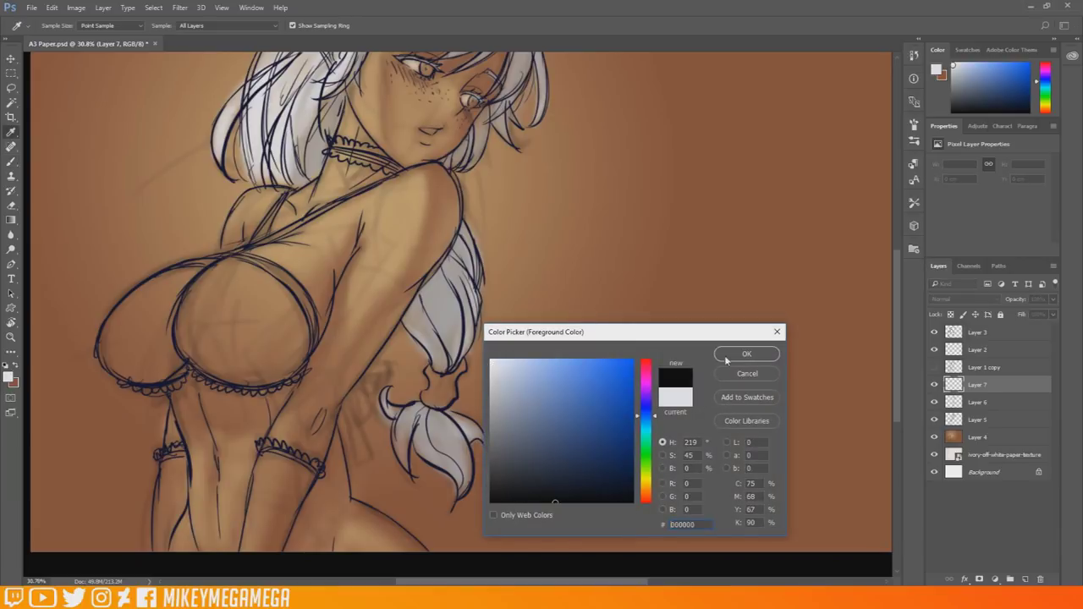
click(645, 426)
drag(652, 423, 648, 385)
click(515, 480)
click(747, 354)
key(b)
mouse_move(168, 463)
mouse_down()
mouse_move(168, 533)
mouse_move(179, 462)
mouse_move(178, 505)
mouse_up()
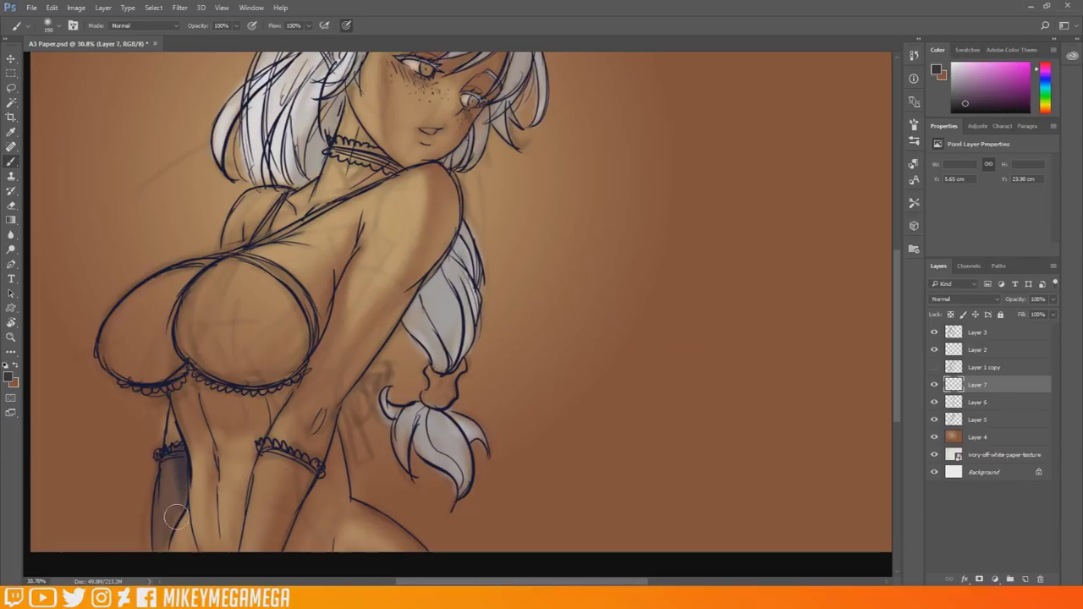
mouse_move(296, 470)
mouse_down()
mouse_move(284, 531)
mouse_move(308, 478)
mouse_move(276, 467)
mouse_move(255, 531)
mouse_move(271, 450)
mouse_move(312, 469)
mouse_move(263, 538)
mouse_move(300, 487)
mouse_up()
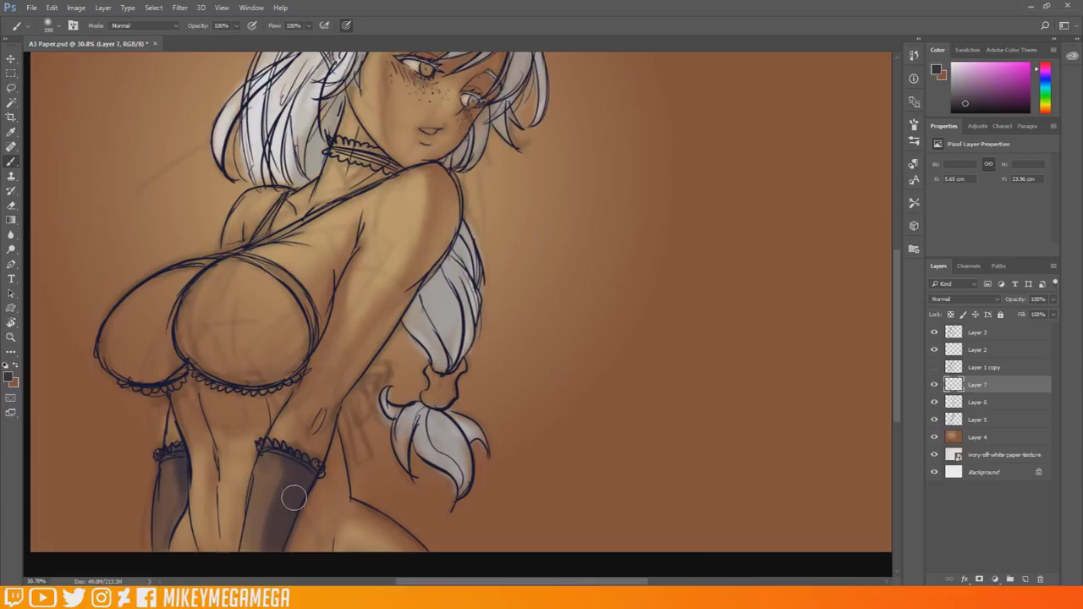
Fill both cups of the top with the dark purple-grey.
mouse_move(194, 351)
mouse_down()
mouse_move(285, 320)
mouse_move(269, 357)
mouse_move(302, 335)
mouse_move(293, 305)
mouse_move(143, 369)
mouse_move(169, 327)
mouse_move(107, 356)
mouse_move(137, 376)
mouse_up()
mouse_move(269, 288)
mouse_down()
mouse_move(270, 321)
mouse_move(195, 305)
mouse_move(133, 367)
mouse_up()
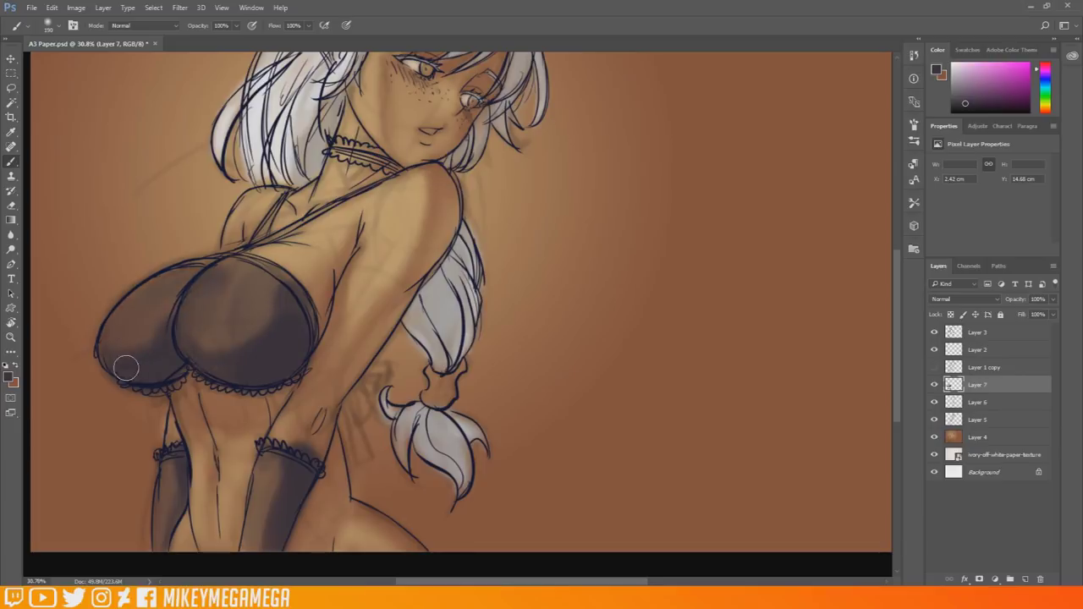
mouse_move(288, 329)
mouse_down()
mouse_move(240, 311)
mouse_move(239, 276)
mouse_up()
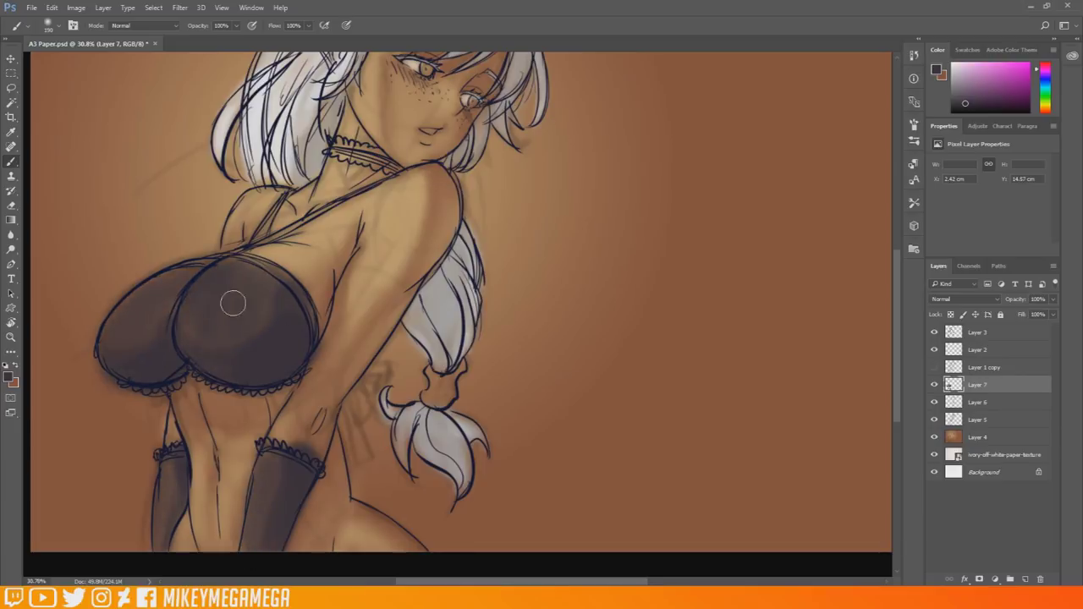
Paint the choker, the shoulder strap and the braid's hair tie dark purple-grey.
click(346, 25)
drag(336, 148, 404, 172)
drag(250, 248, 332, 209)
mouse_move(433, 376)
mouse_down()
mouse_move(442, 398)
mouse_move(437, 379)
mouse_move(451, 381)
mouse_up()
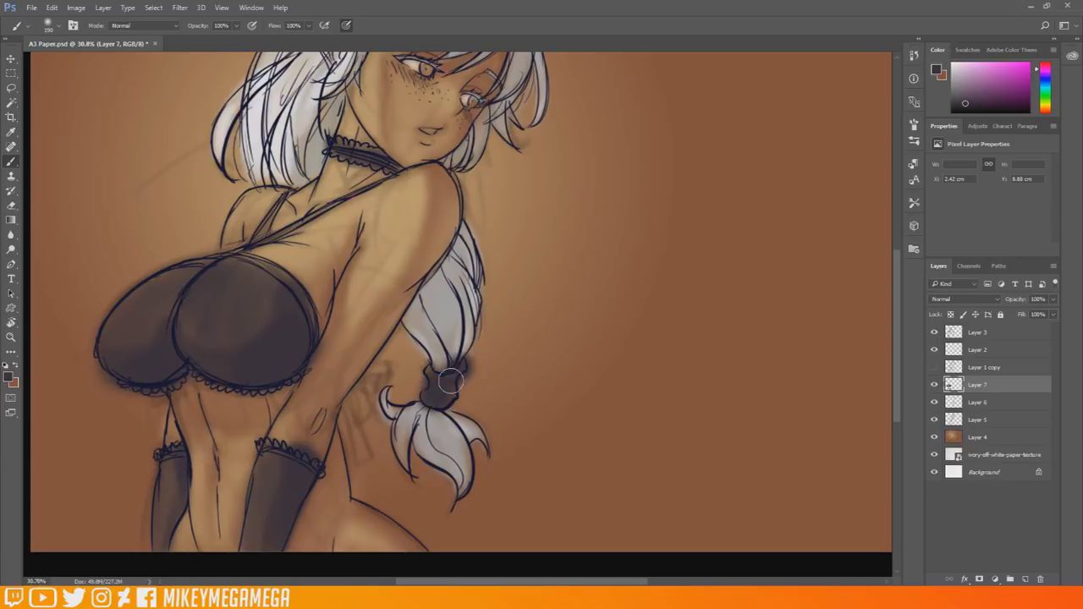
Merge Layer 3 into Layer 2 and duplicate the combined line-art layer.
scroll(451, 380, down, 5)
scroll(480, 334, up, 7)
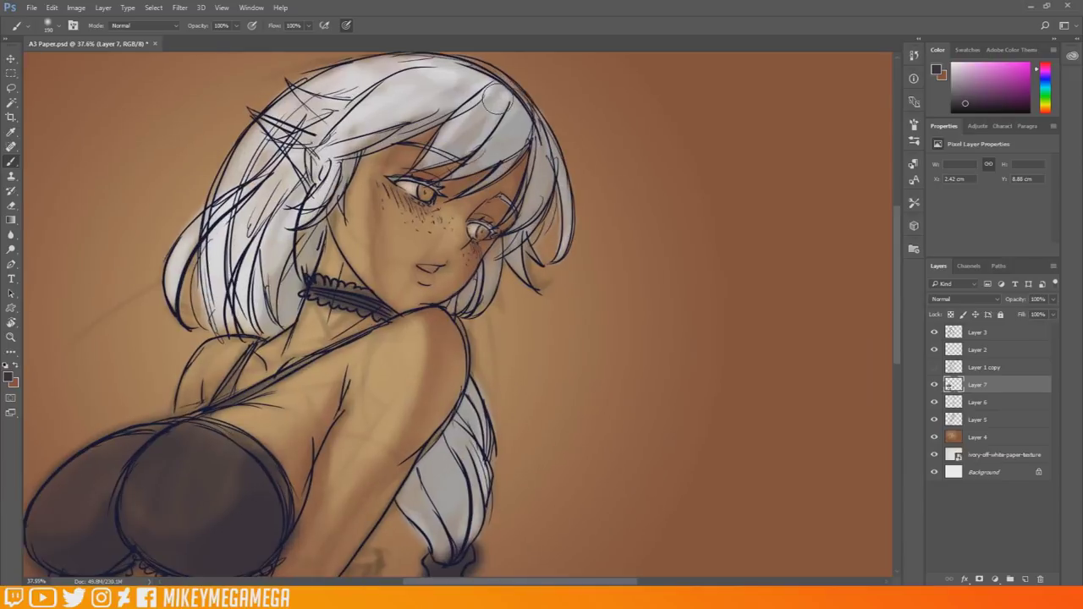
scroll(497, 101, down, 3)
click(981, 333)
right_click(994, 334)
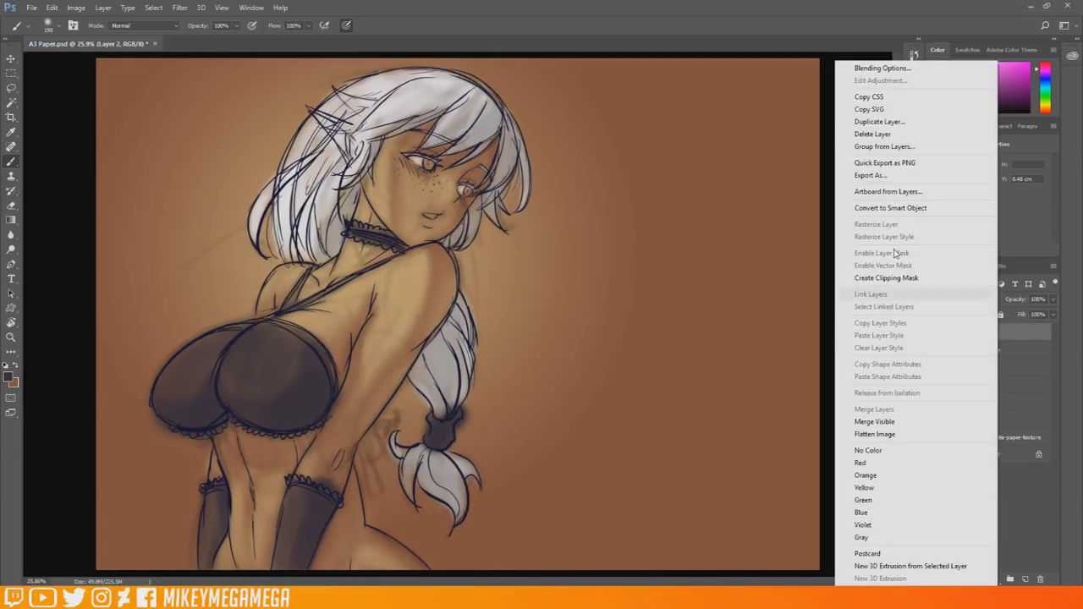
click(879, 121)
click(563, 260)
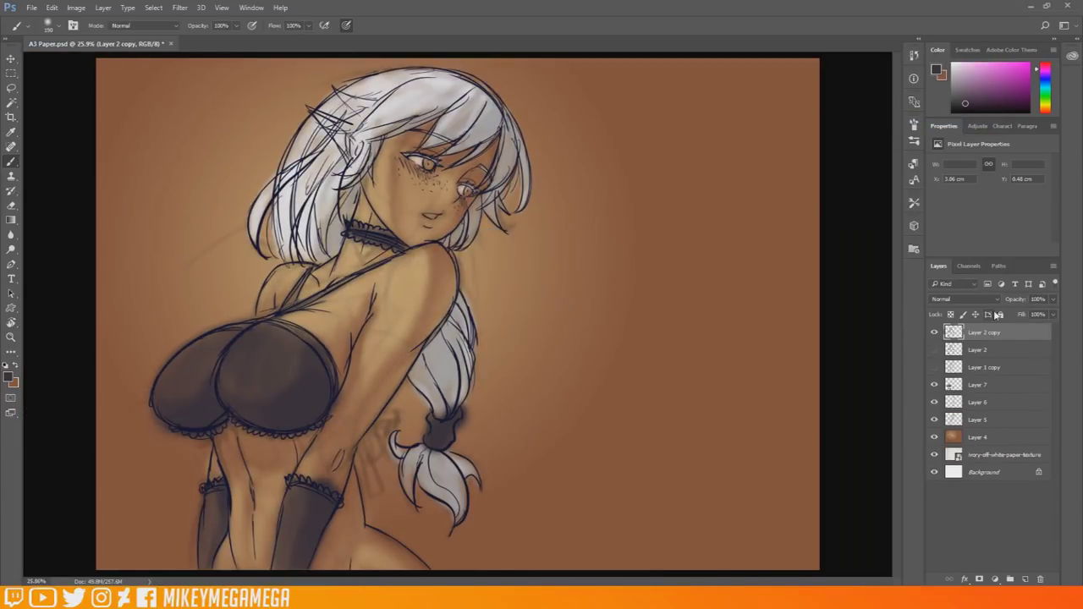
Apply a Lens Blur with radius 34 to the duplicated line art.
click(179, 7)
mouse_move(245, 133)
click(136, 188)
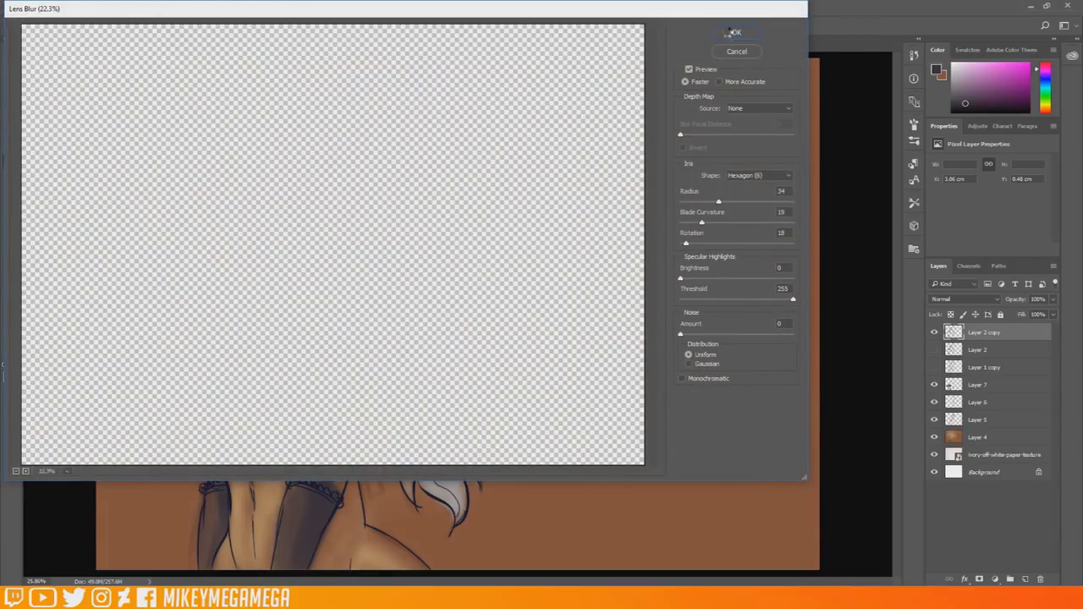
click(729, 32)
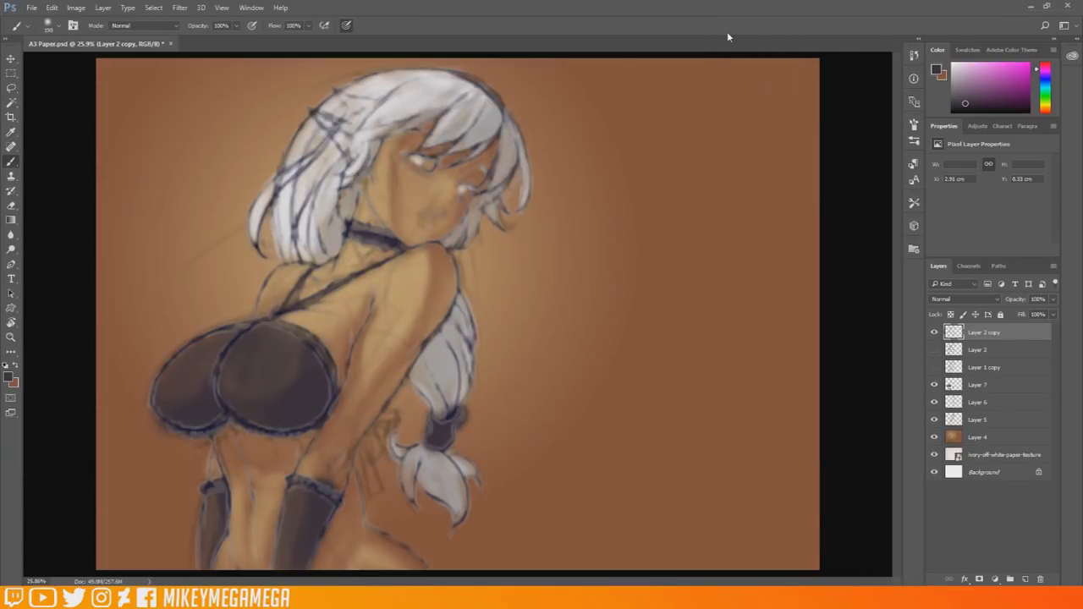
Set the blurred line-art layer to Color Burn at 74% opacity.
click(964, 299)
click(956, 339)
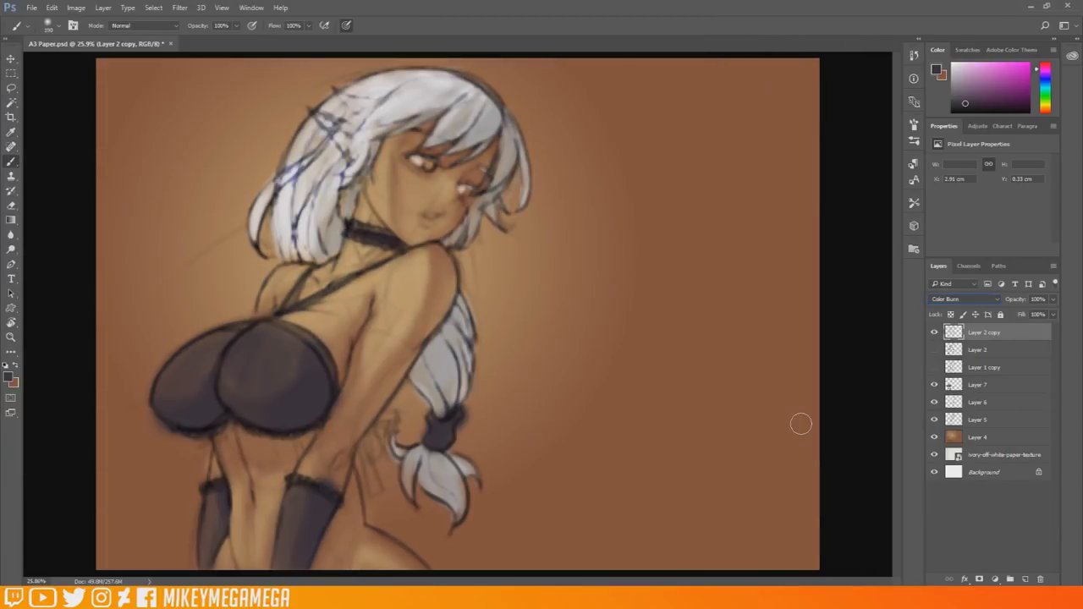
drag(1054, 314, 1014, 359)
Show the sharp line-art layer, move it above the blurred copy and set its opacity to 0%.
click(934, 350)
click(1005, 332)
click(1053, 300)
drag(1053, 315, 1007, 314)
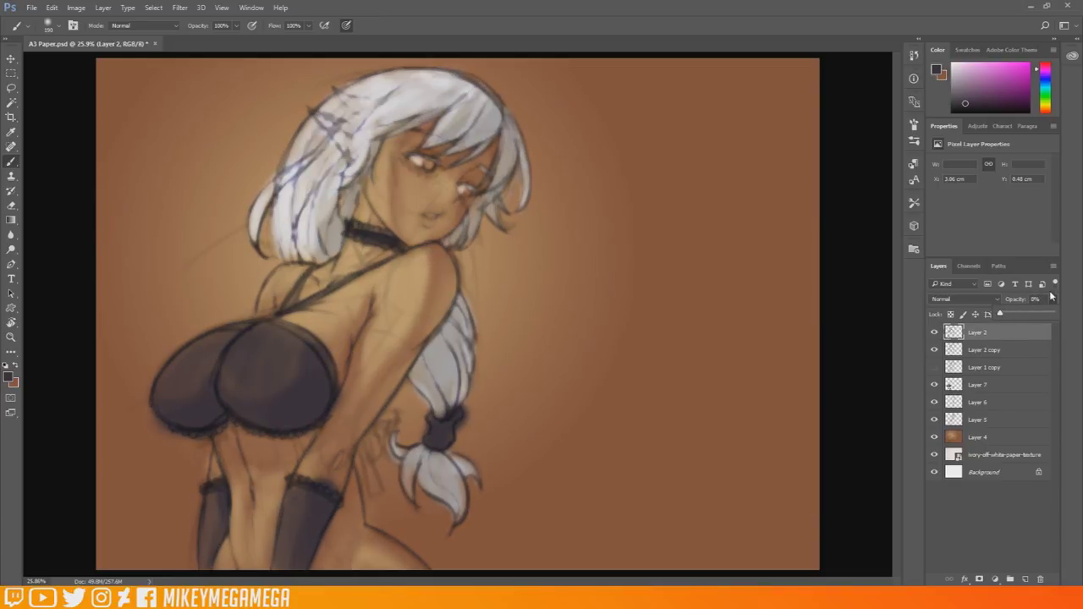
Add a new layer above the blurred line art and repaint the eye whites with a hard brush in the sampled eye colour.
click(994, 351)
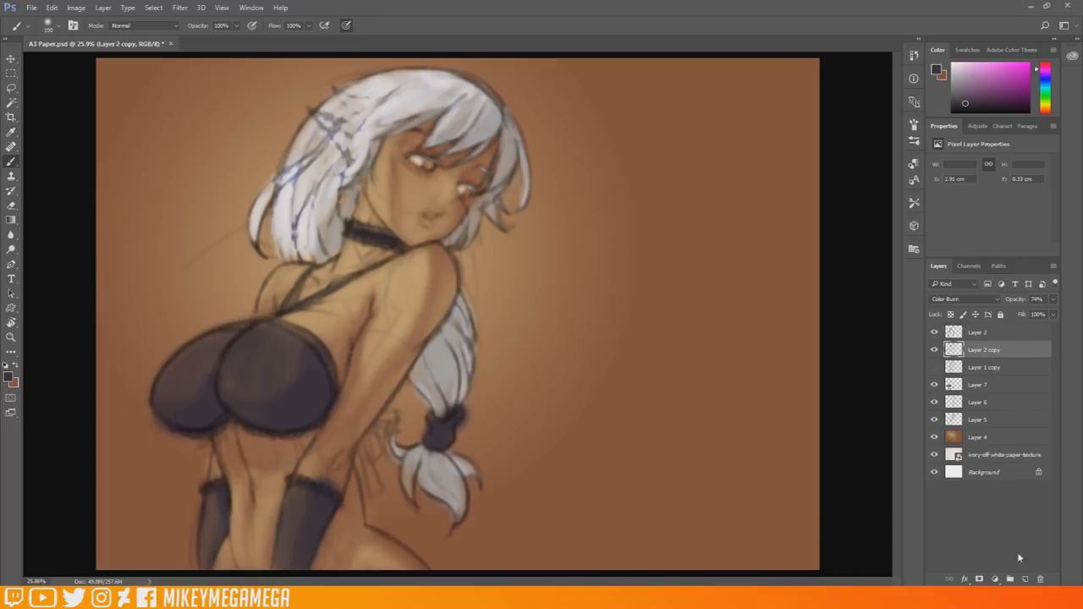
click(1025, 579)
scroll(424, 135, up, 9)
click(58, 28)
double_click(132, 108)
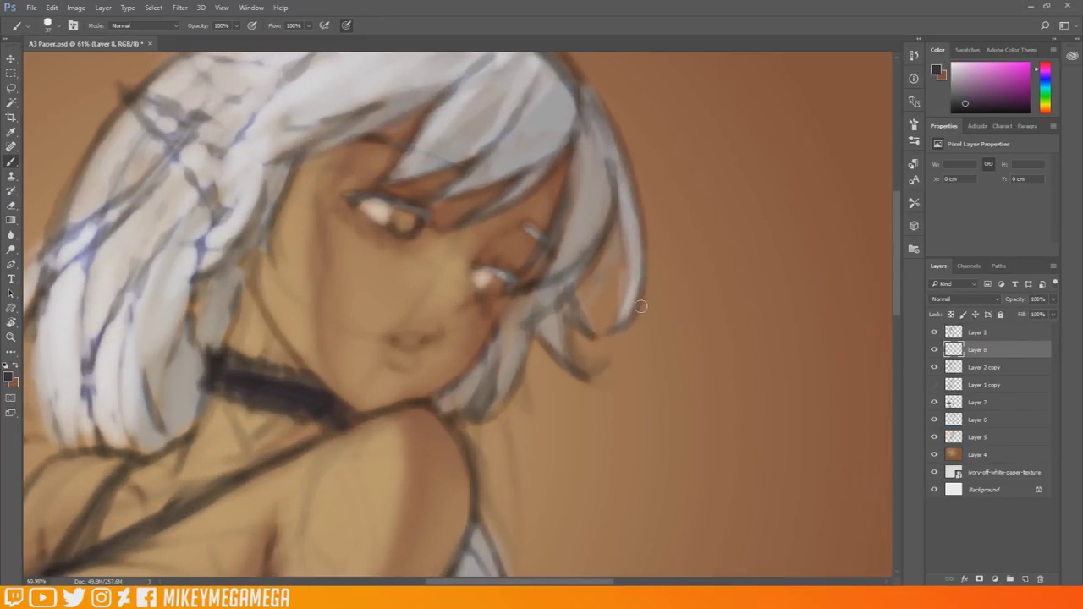
alt+click(377, 206)
mouse_move(362, 207)
mouse_down()
mouse_move(373, 218)
mouse_move(408, 203)
mouse_up()
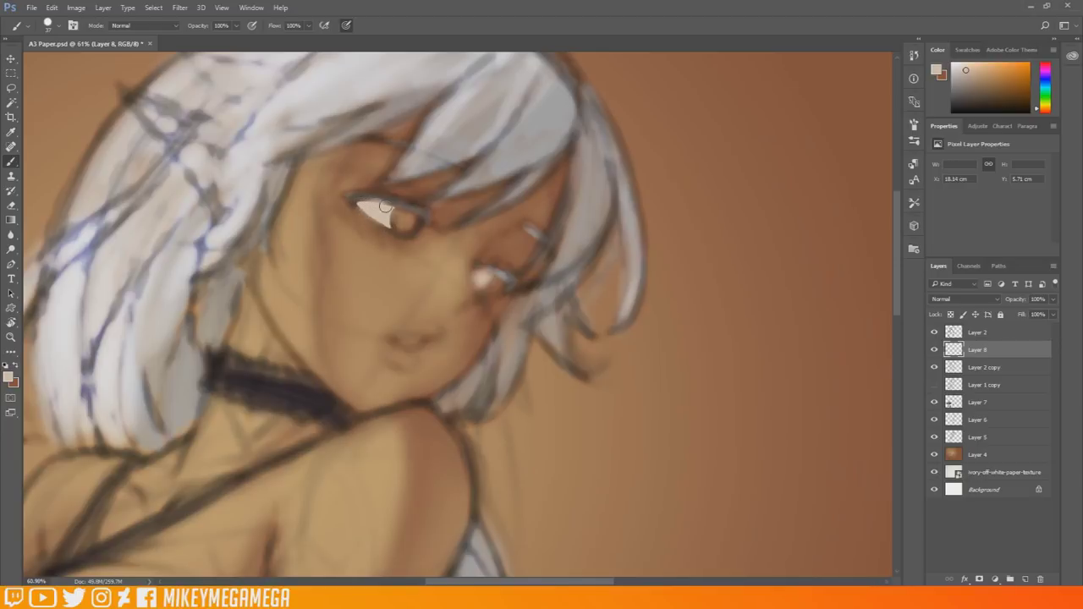
drag(418, 228, 419, 219)
click(494, 284)
click(547, 235)
Choose a dark brown and paint solid irises in both eyes.
click(9, 376)
mouse_move(646, 492)
mouse_down()
mouse_move(647, 479)
mouse_move(646, 492)
mouse_up()
click(616, 474)
key(Return)
key(b)
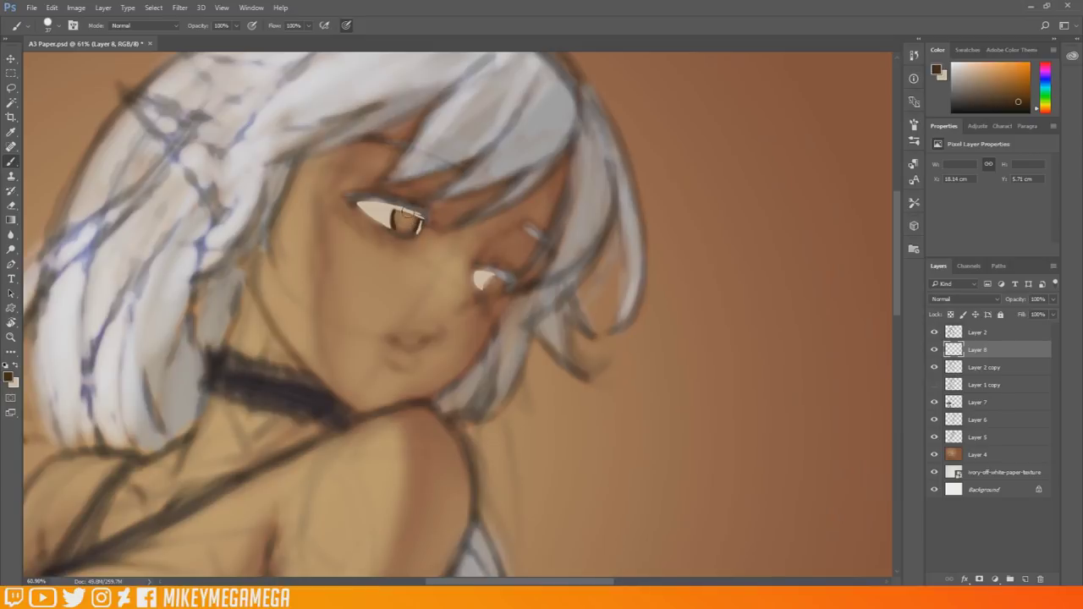
drag(399, 211, 407, 234)
mouse_move(495, 294)
mouse_down()
mouse_move(489, 273)
mouse_move(507, 283)
mouse_up()
drag(393, 220, 408, 230)
drag(487, 279, 491, 294)
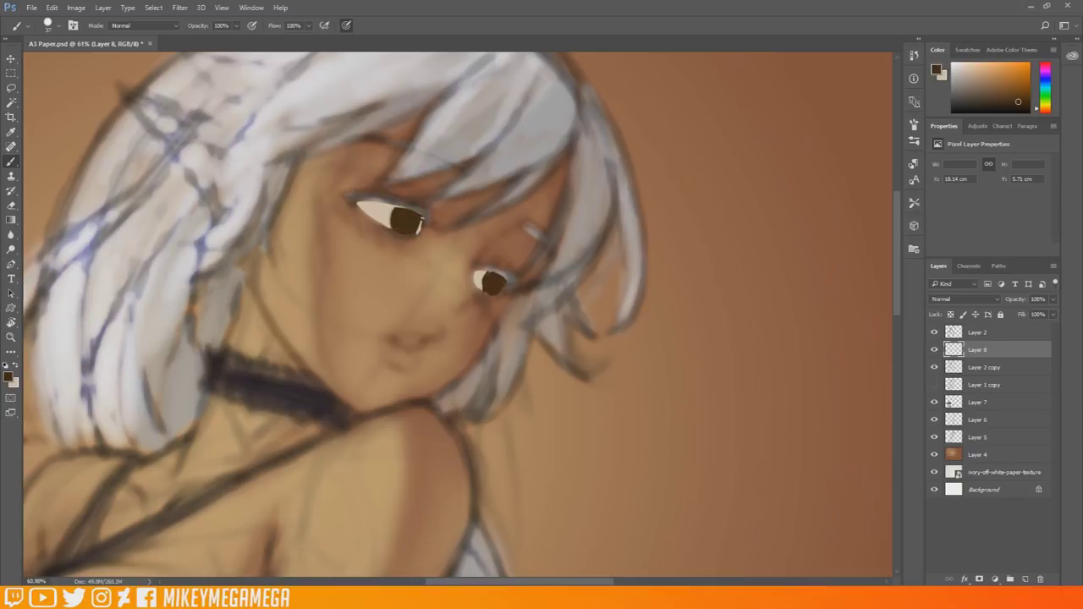
Switch to a near-white colour and paint the upper lid line and lashes of the near eye.
key(x)
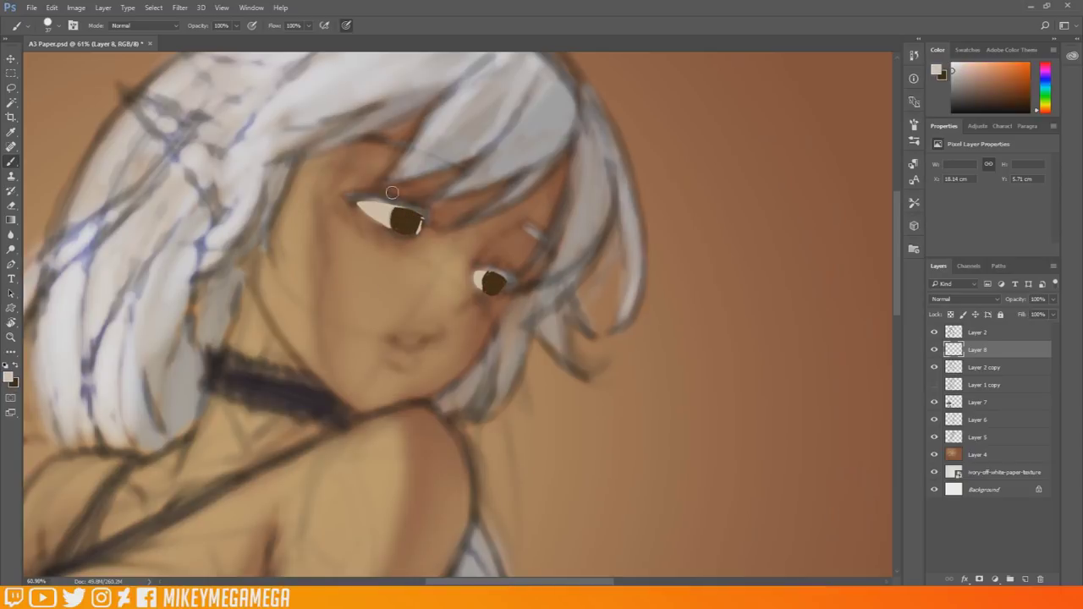
drag(353, 198, 429, 214)
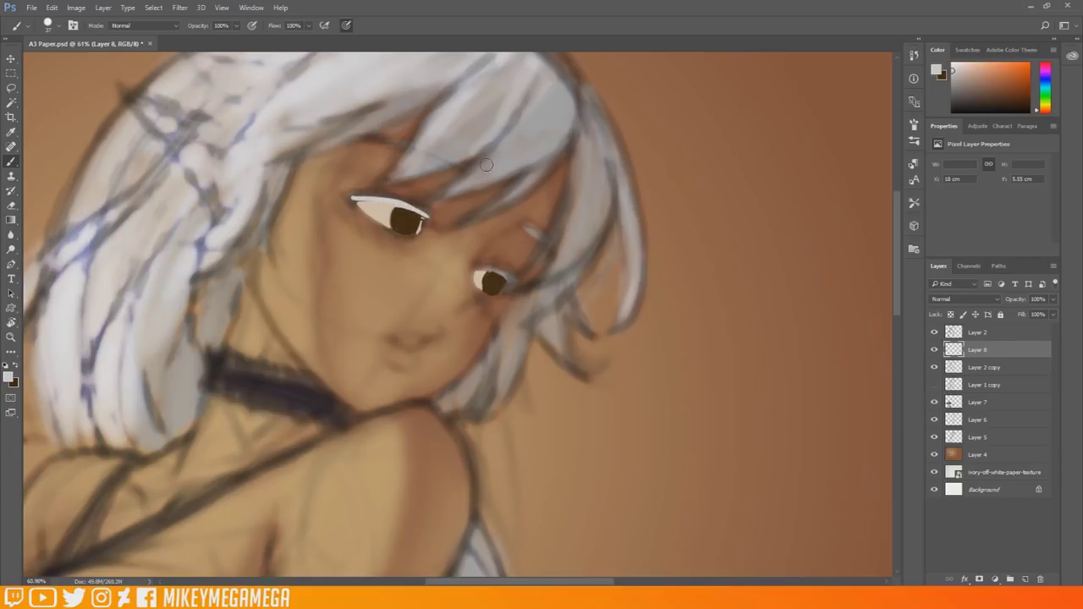
key(r)
drag(513, 193, 366, 224)
drag(311, 305, 300, 312)
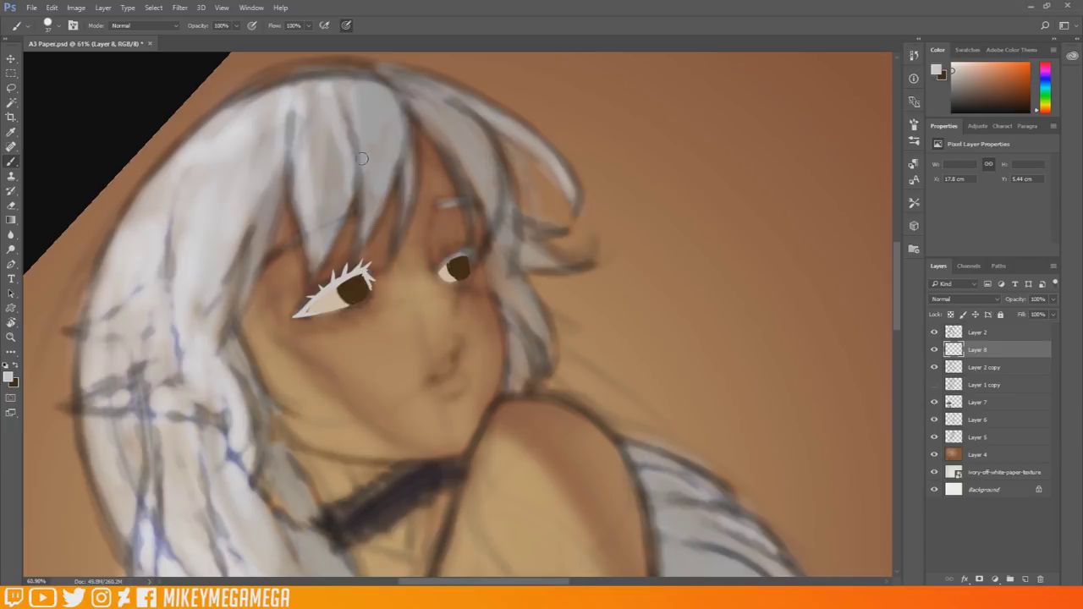
Paint both eyebrows, the far eye's lashes and the teeth in near-white.
drag(261, 272, 363, 205)
drag(433, 203, 479, 200)
drag(439, 267, 476, 248)
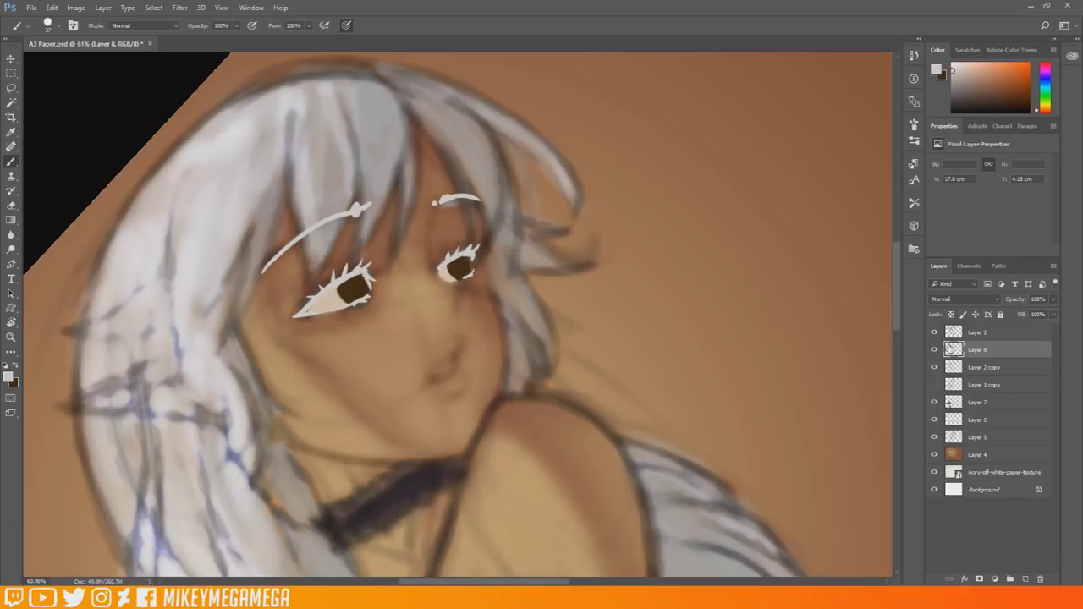
mouse_move(450, 362)
mouse_down()
mouse_move(435, 372)
mouse_move(454, 362)
mouse_up()
Set the sharp line-art layer's opacity to 38%.
click(1021, 338)
click(1053, 299)
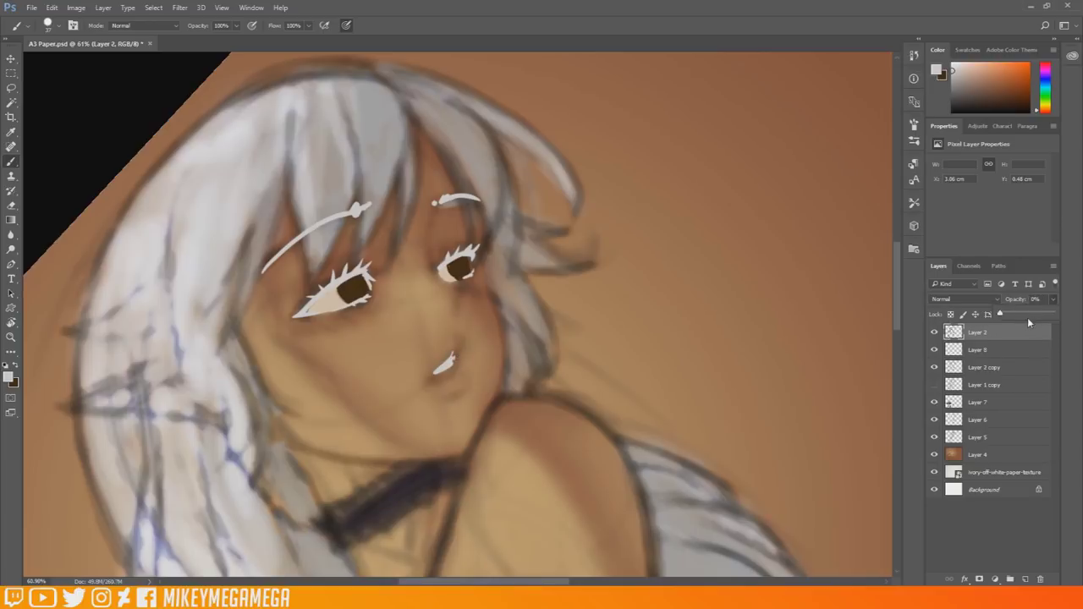
drag(1023, 313, 1020, 304)
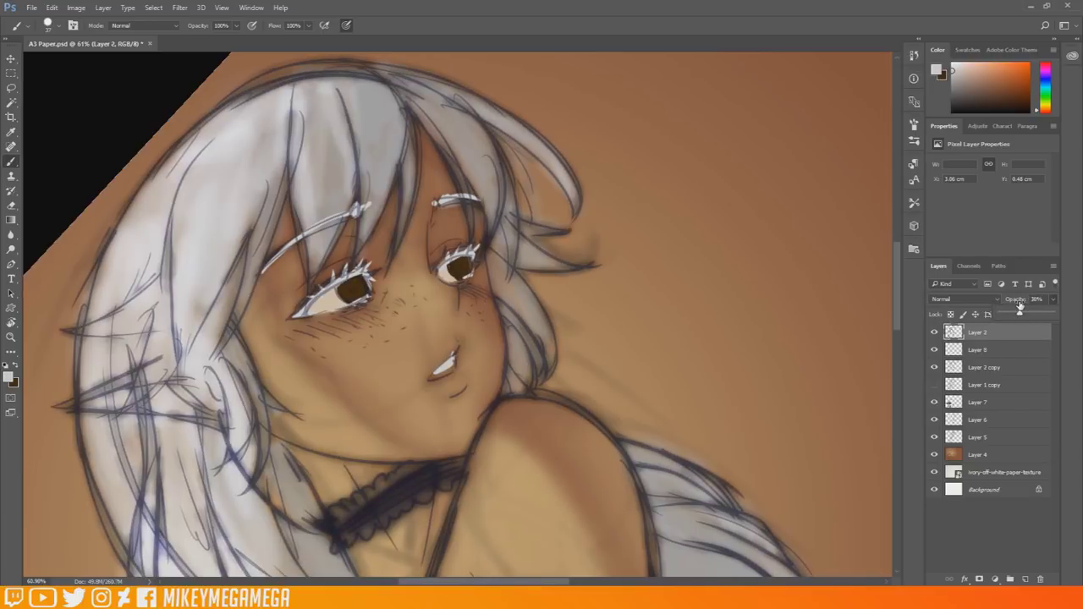
key(r)
drag(602, 93, 703, 193)
scroll(645, 215, down, 8)
key(ctrl+0)
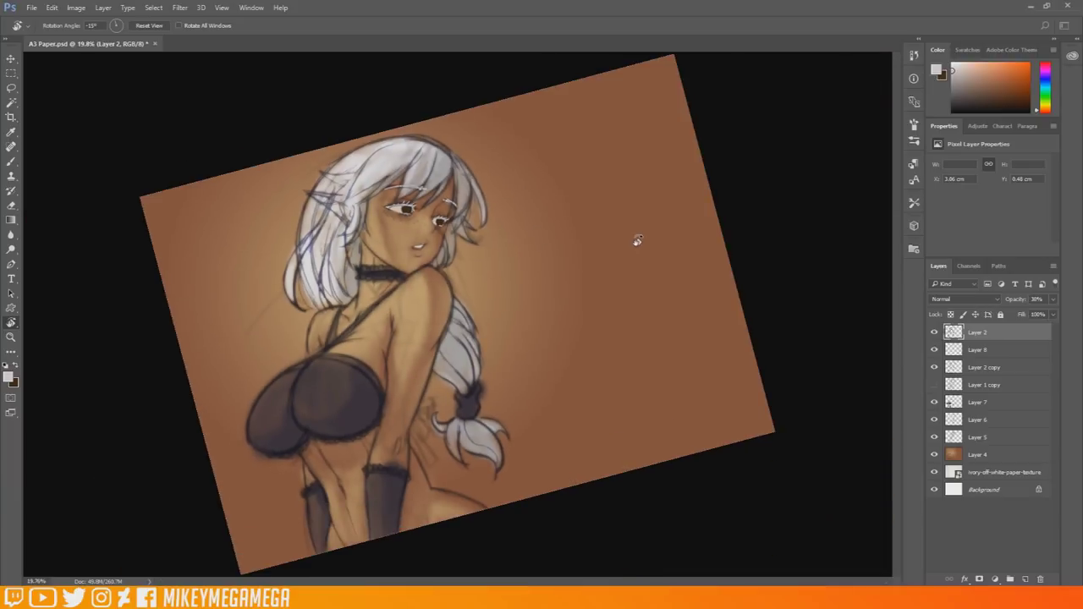
Delete Layer 8, which holds the solid irises and near-white eye details.
scroll(386, 110, up, 1)
scroll(432, 211, down, 2)
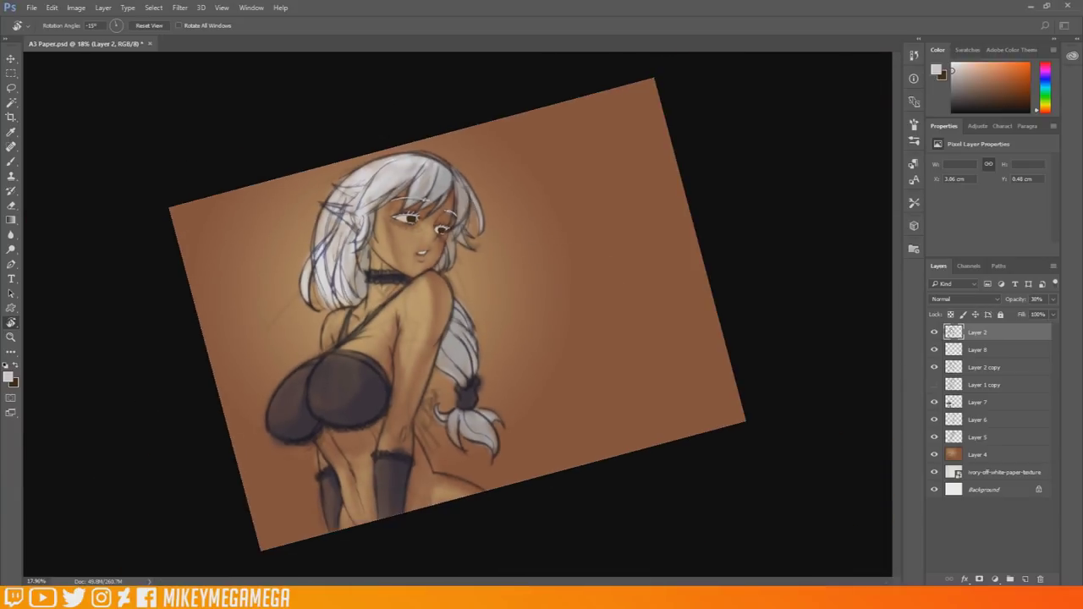
scroll(338, 118, up, 3)
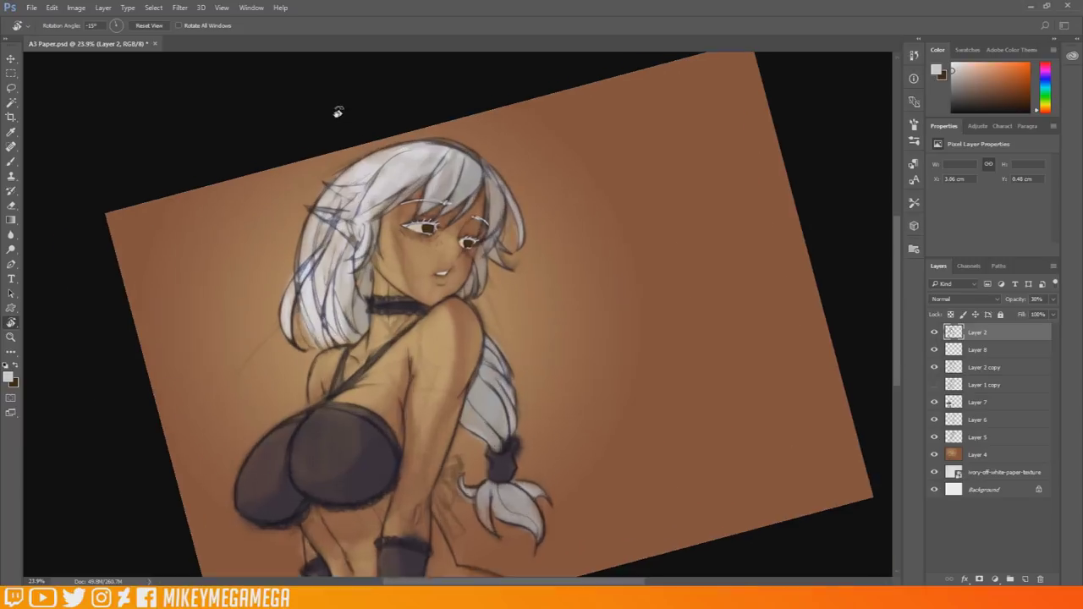
key(b)
click(987, 354)
key(Delete)
Choose a dark red foreground colour and a soft round brush preset.
scroll(449, 383, up, 4)
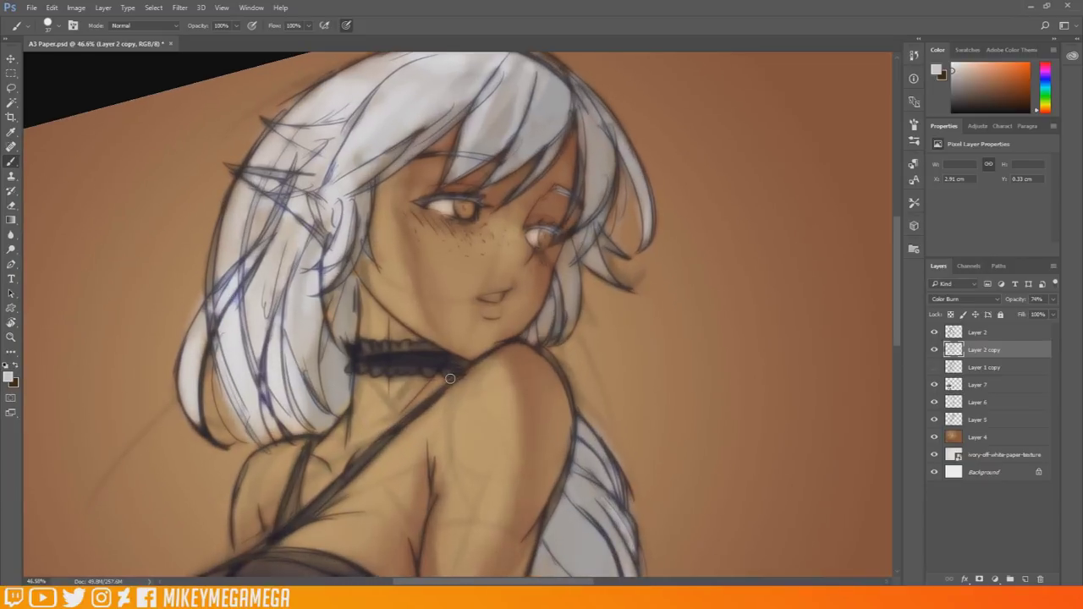
scroll(450, 379, up, 3)
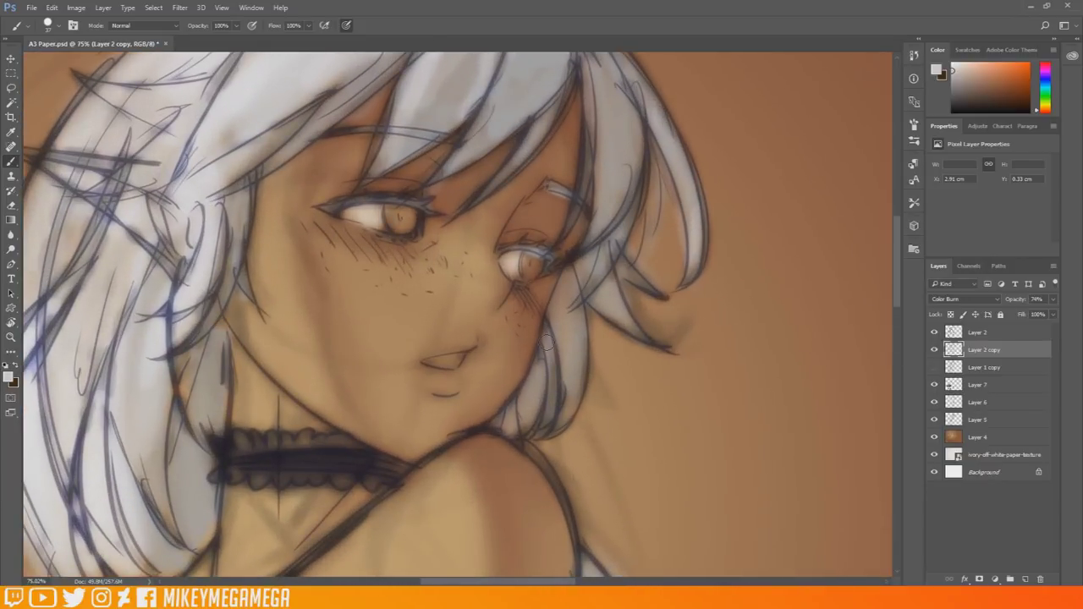
key(x)
click(8, 378)
click(647, 498)
mouse_move(593, 435)
mouse_down()
mouse_move(607, 430)
mouse_move(597, 432)
mouse_up()
click(747, 355)
click(22, 25)
double_click(76, 126)
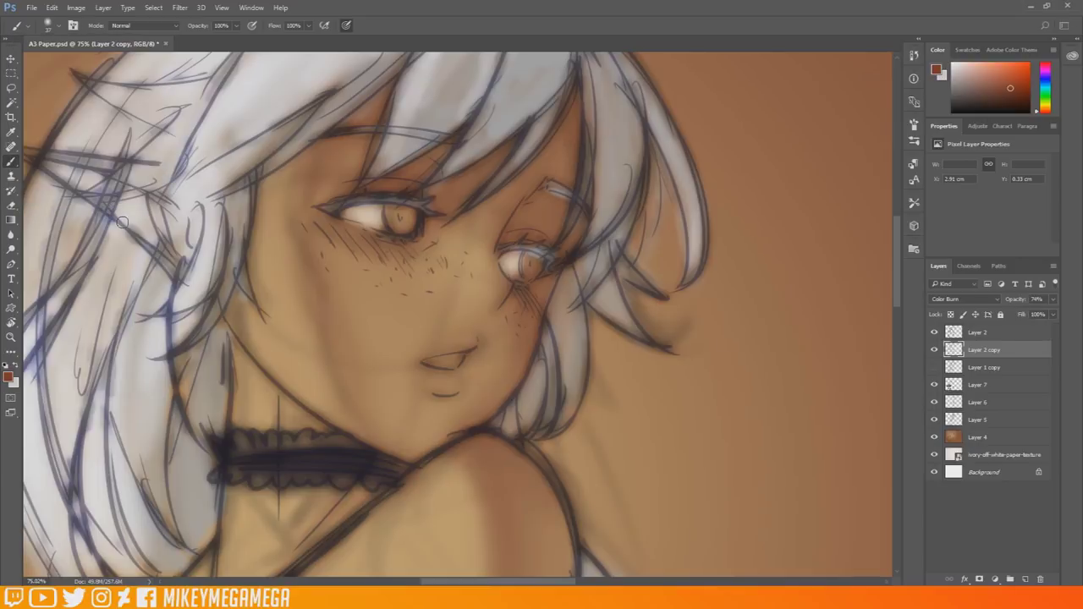
On Layer 5, paint dark red shading around the near eye and down the near side of the face and hairline.
click(990, 420)
drag(425, 191, 365, 181)
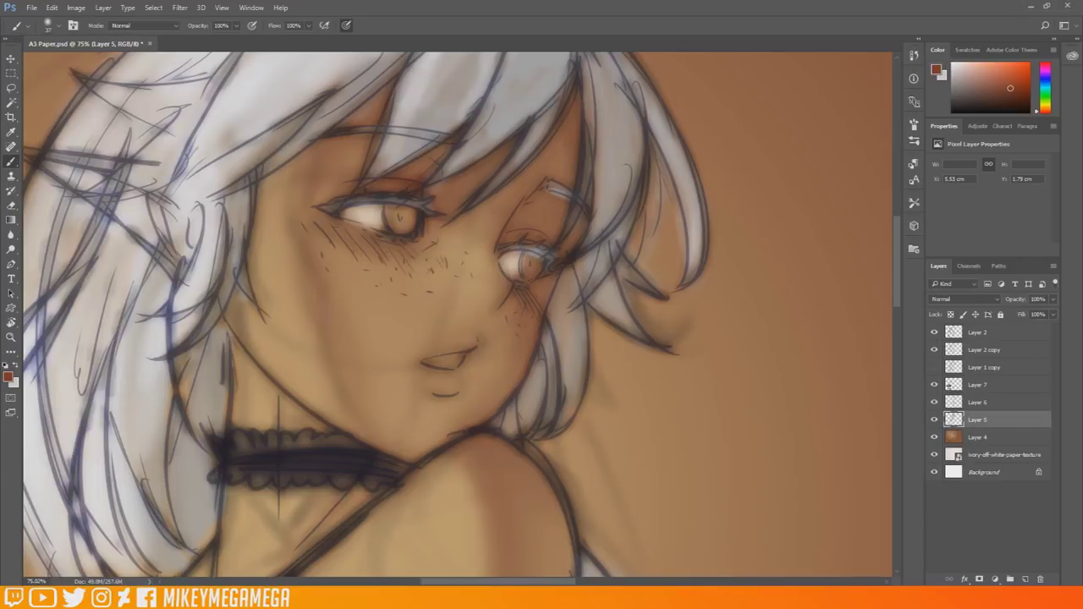
drag(423, 231, 351, 221)
drag(292, 160, 252, 291)
drag(321, 142, 304, 220)
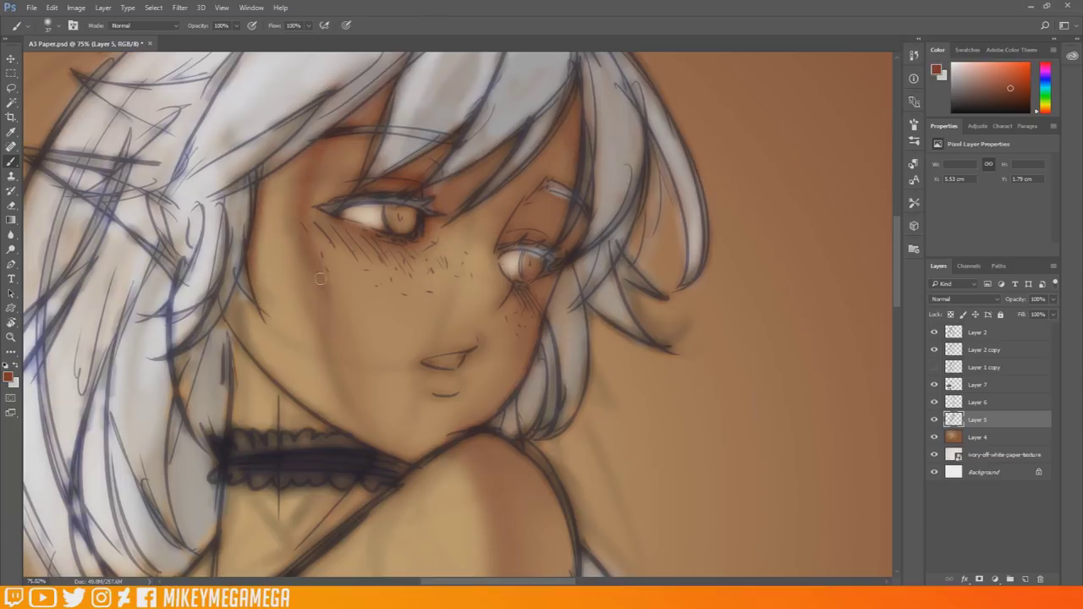
Tint the lips and shade the far side of the face and the forehead under the fringe in dark red.
drag(430, 367, 441, 385)
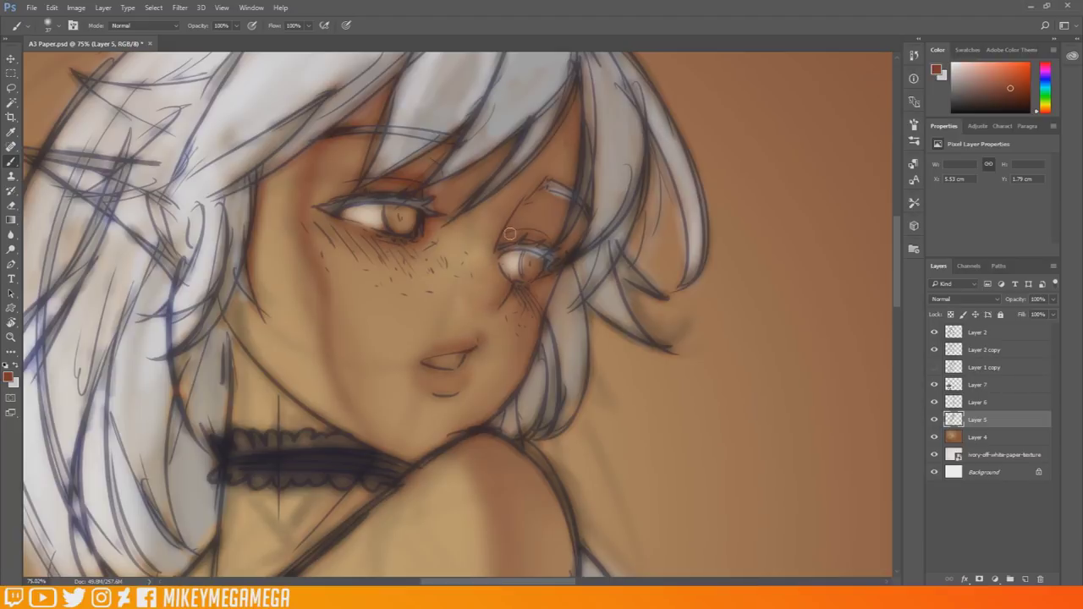
drag(582, 214, 548, 301)
mouse_move(576, 91)
mouse_down()
mouse_move(536, 161)
mouse_move(557, 142)
mouse_up()
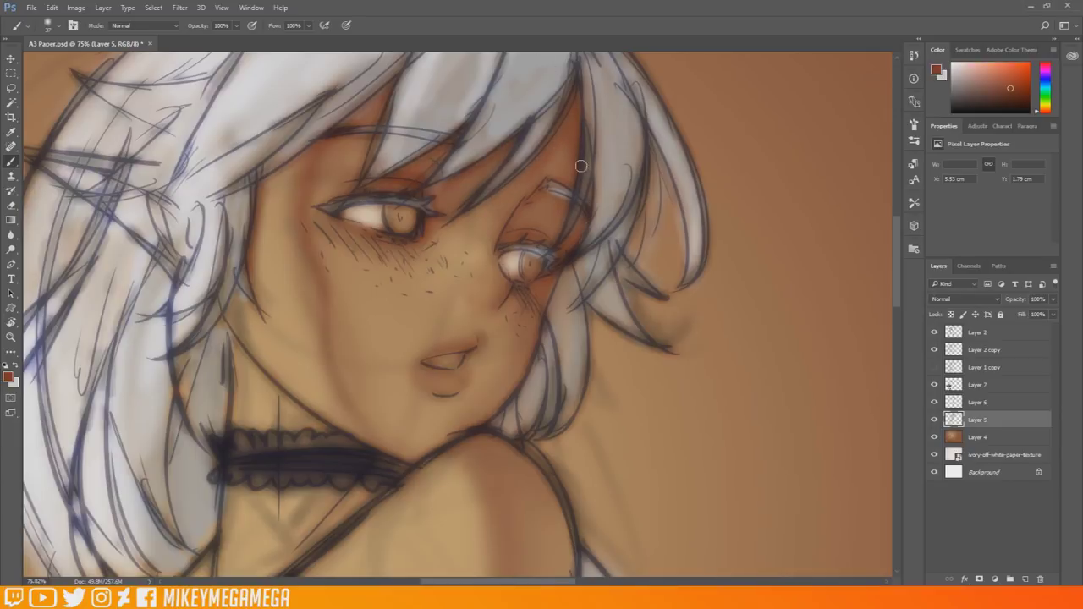
Lasso the far eye, warp its line art on Layer 2, and clear the selection.
key(l)
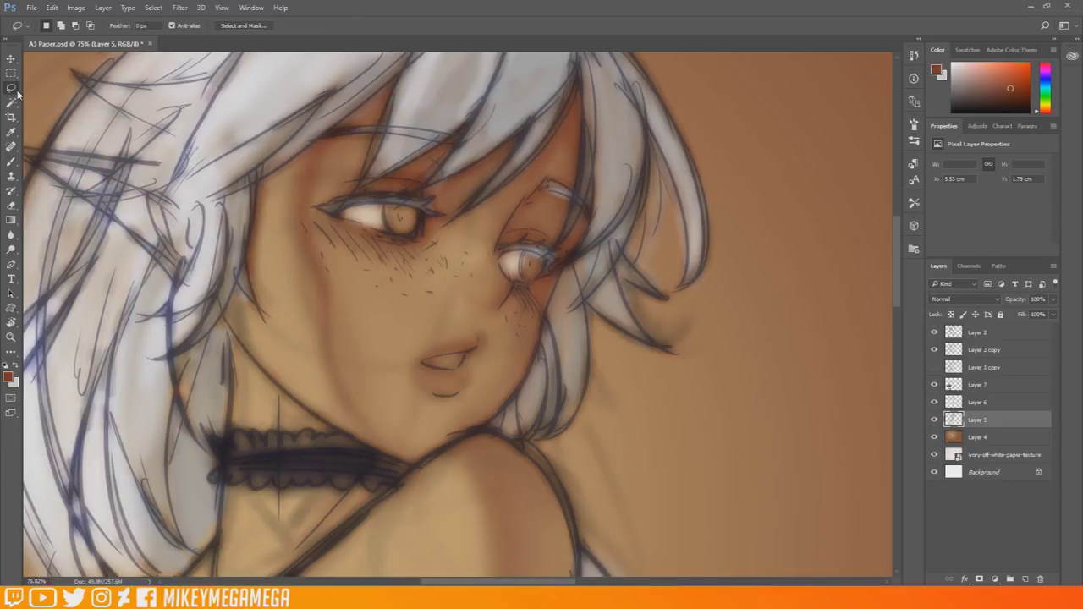
mouse_move(575, 238)
mouse_down()
mouse_move(509, 241)
mouse_move(520, 289)
mouse_move(572, 254)
mouse_move(580, 205)
mouse_up()
click(76, 8)
click(53, 8)
click(978, 332)
click(52, 8)
mouse_move(85, 249)
click(215, 319)
drag(523, 306, 523, 301)
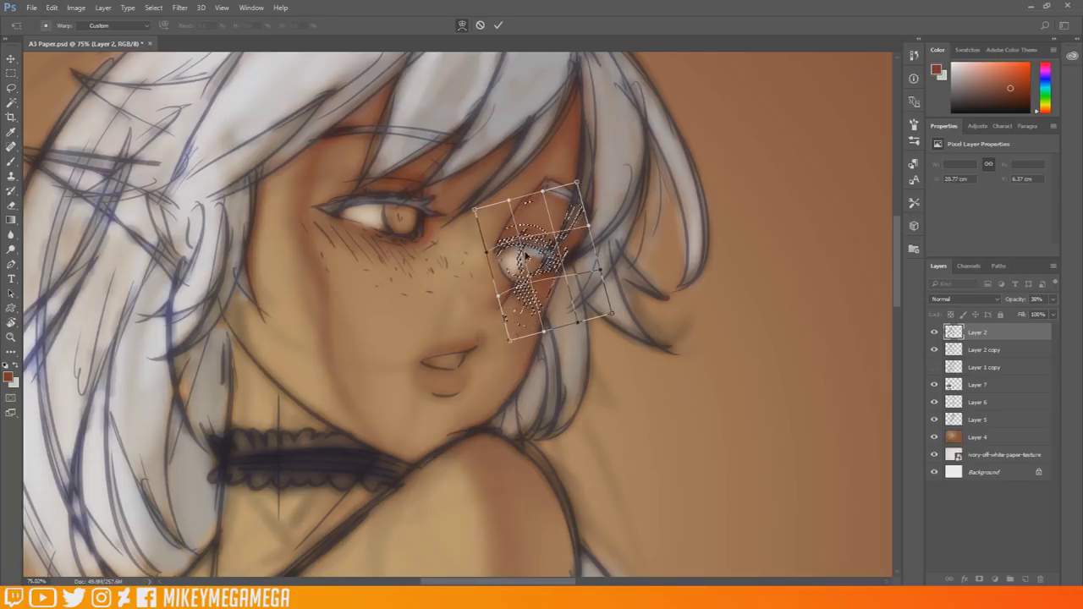
key(Return)
click(11, 74)
click(120, 227)
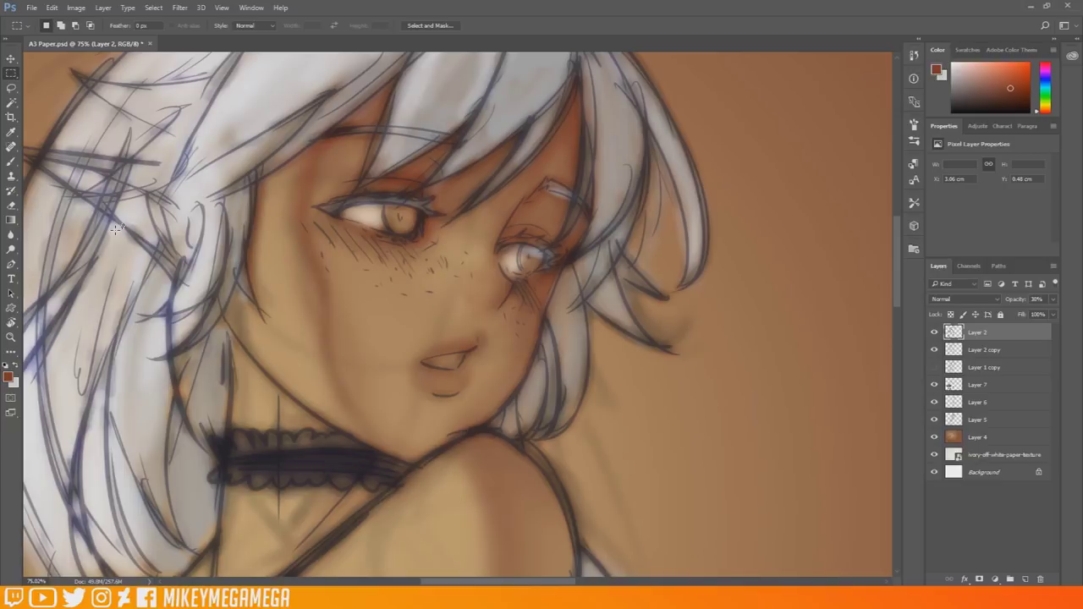
Reselect the far eye area and warp its line art on Layer 2 a second time.
key(ctrl+shift+d)
click(52, 7)
mouse_move(73, 237)
click(254, 318)
drag(535, 262, 529, 267)
key(Return)
key(ctrl+d)
key(b)
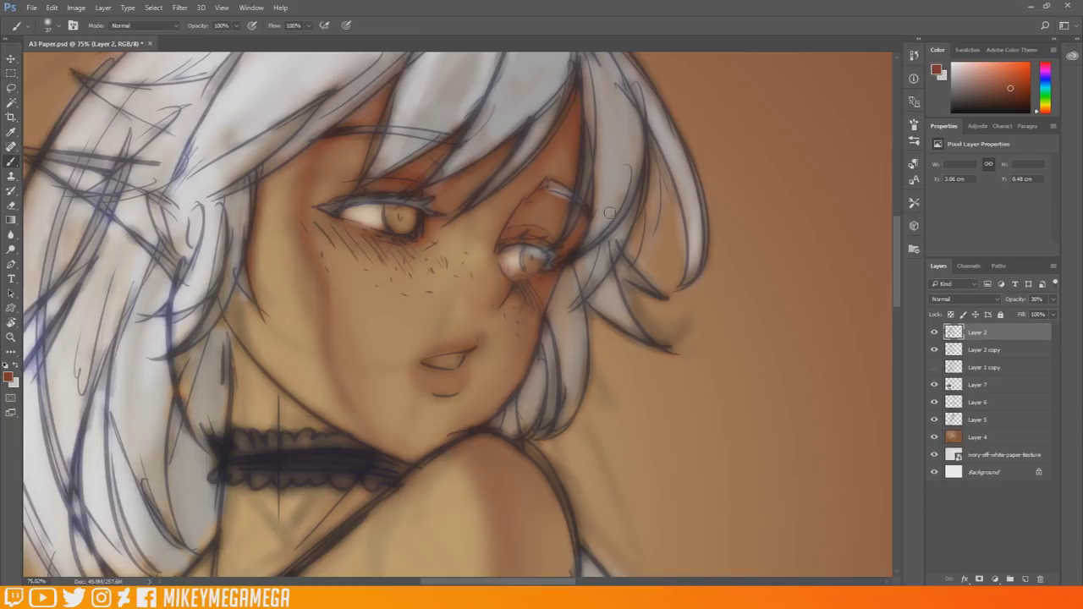
On Layer 5, deepen the dark red shading around the far eye and along the far cheek and jaw.
click(990, 421)
drag(528, 222, 543, 225)
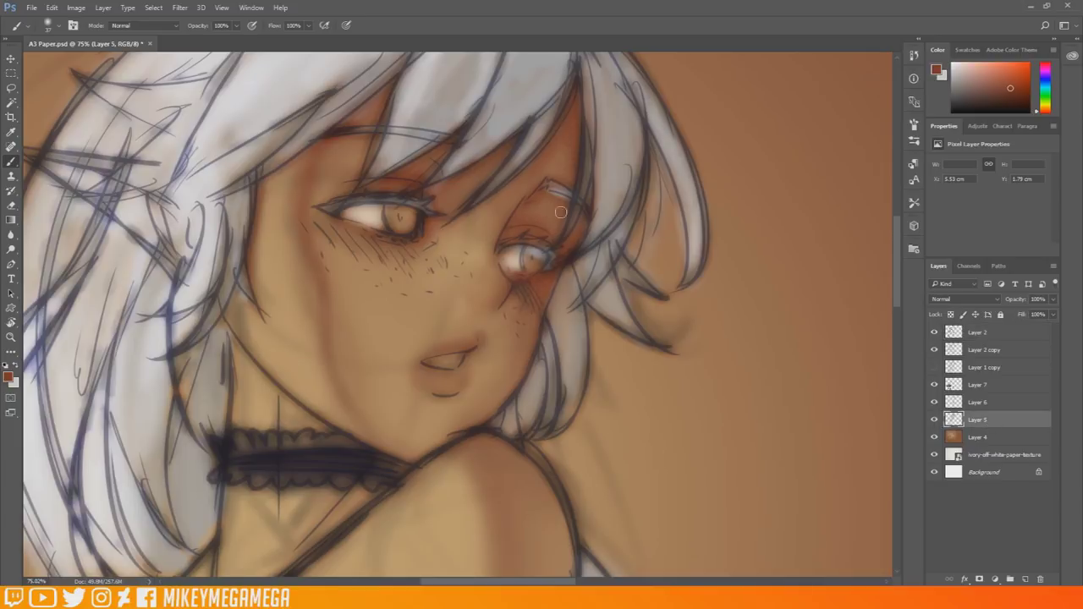
mouse_move(540, 303)
mouse_down()
mouse_move(508, 402)
mouse_move(433, 457)
mouse_up()
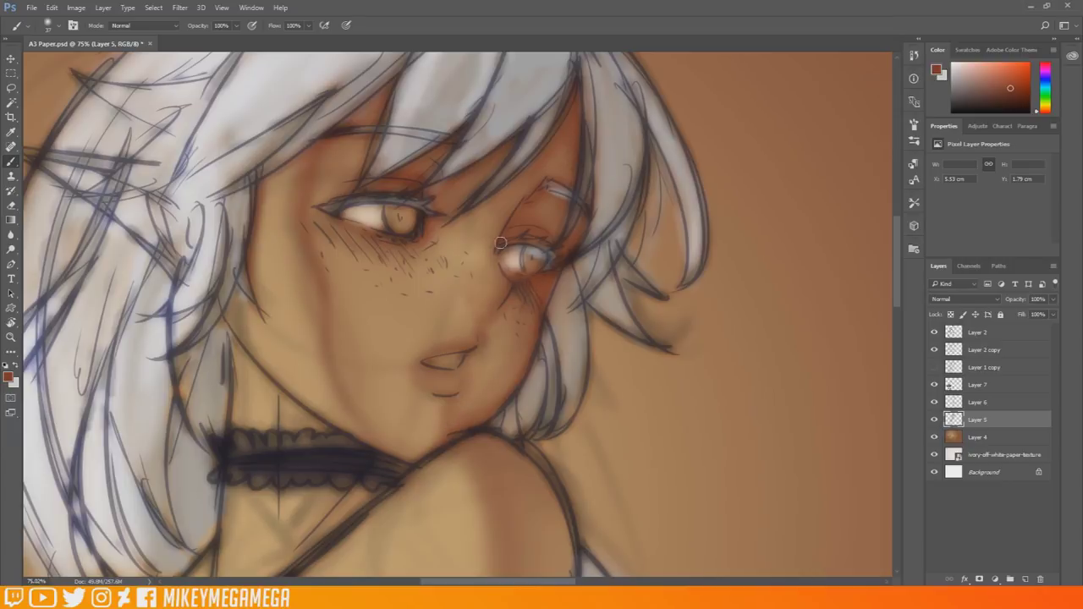
Enlarge the brush and paint dark red shadows on the midriff under the bust and on the hip beside the glove.
scroll(287, 263, down, 3)
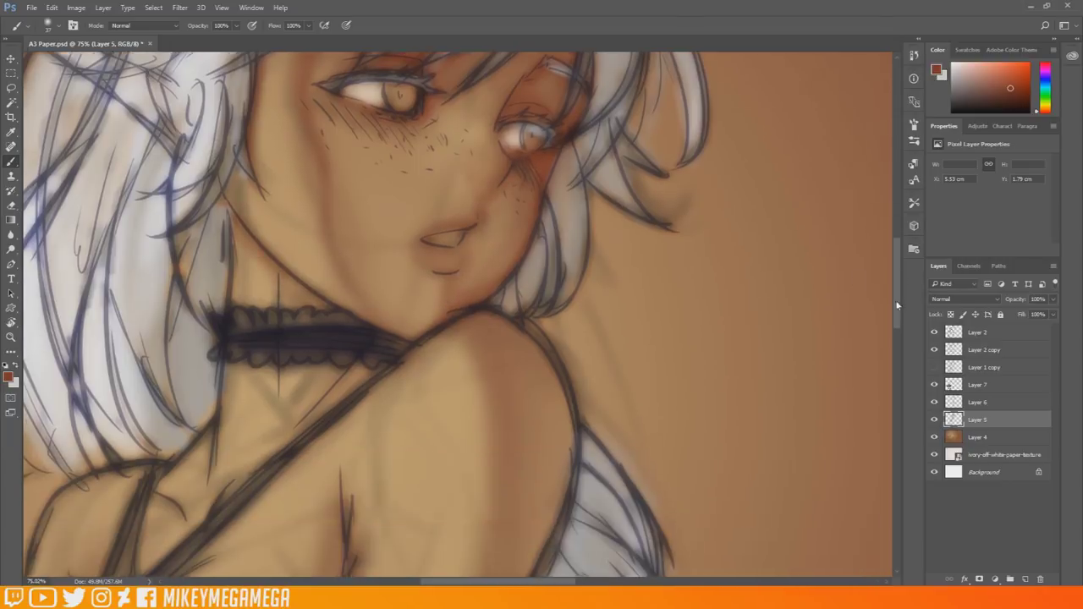
scroll(292, 409, down, 3)
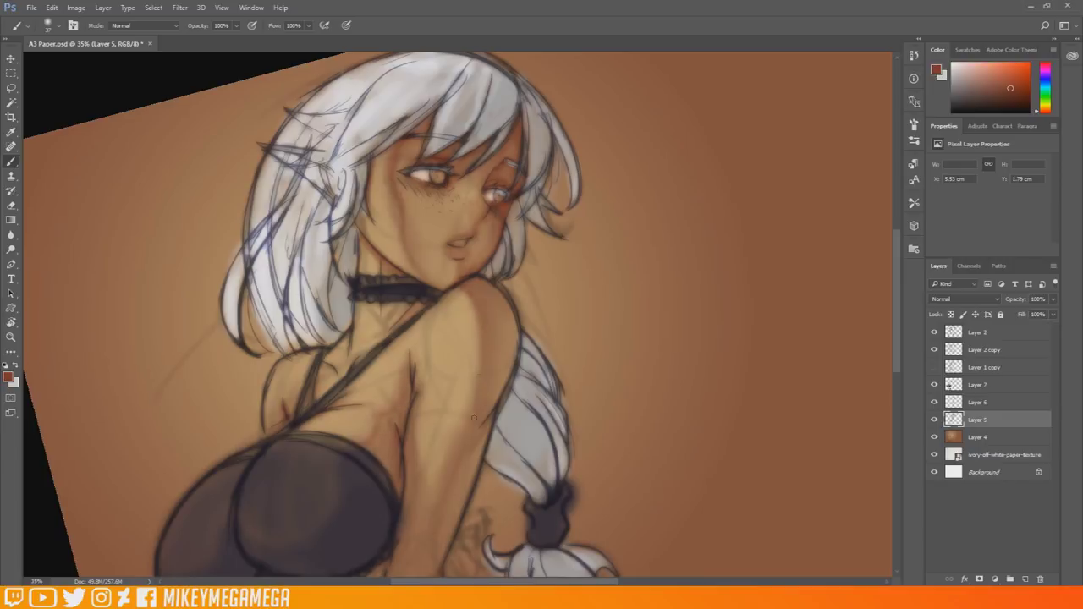
scroll(472, 383, down, 3)
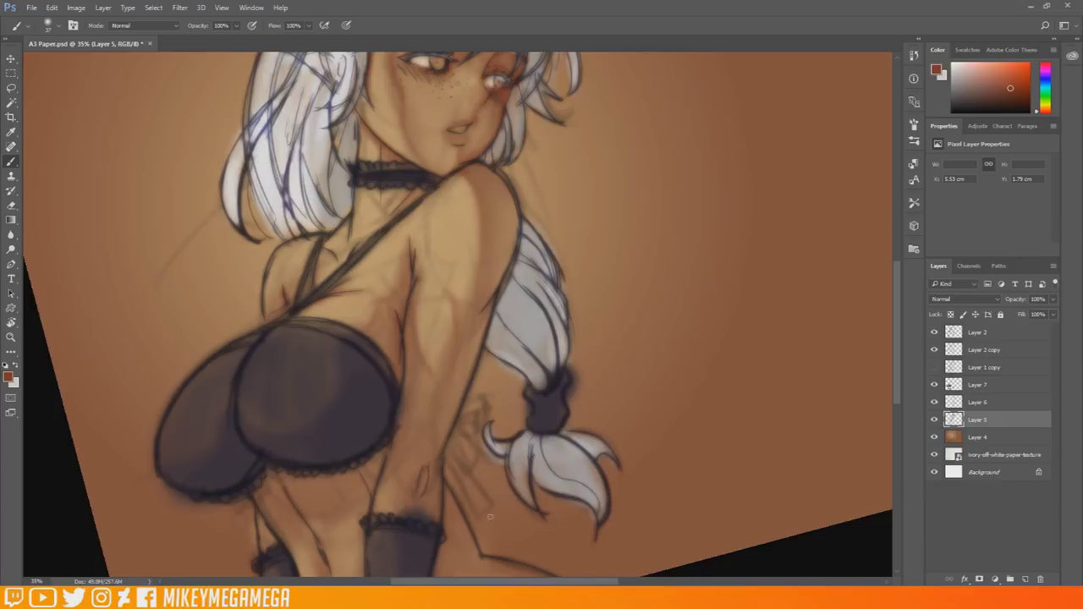
scroll(381, 313, down, 2)
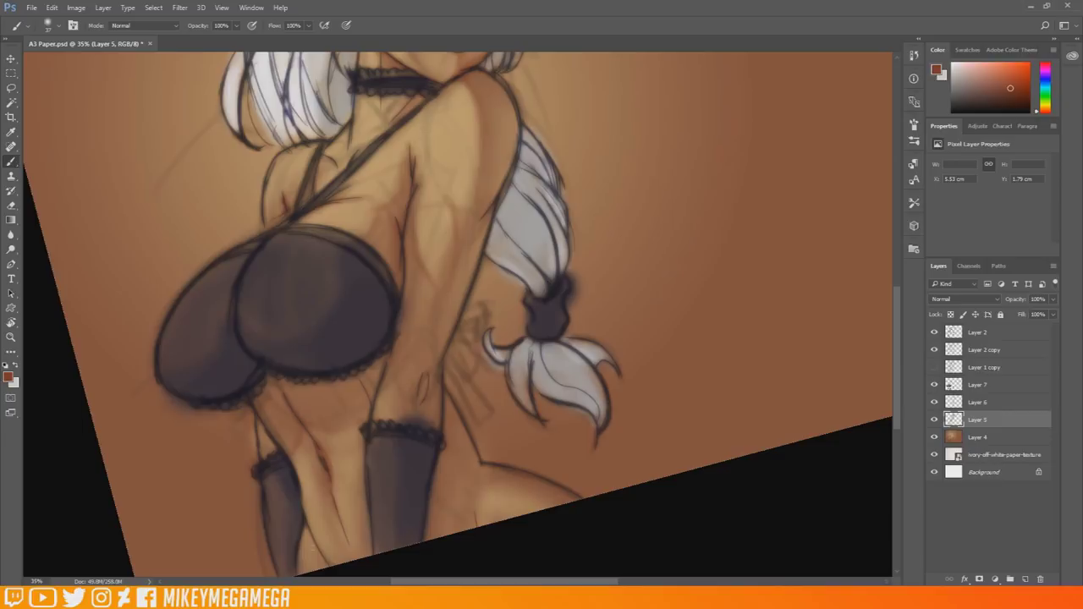
right_click(358, 325)
click(415, 406)
mouse_move(259, 403)
mouse_down()
mouse_move(352, 380)
mouse_move(298, 393)
mouse_move(384, 358)
mouse_up()
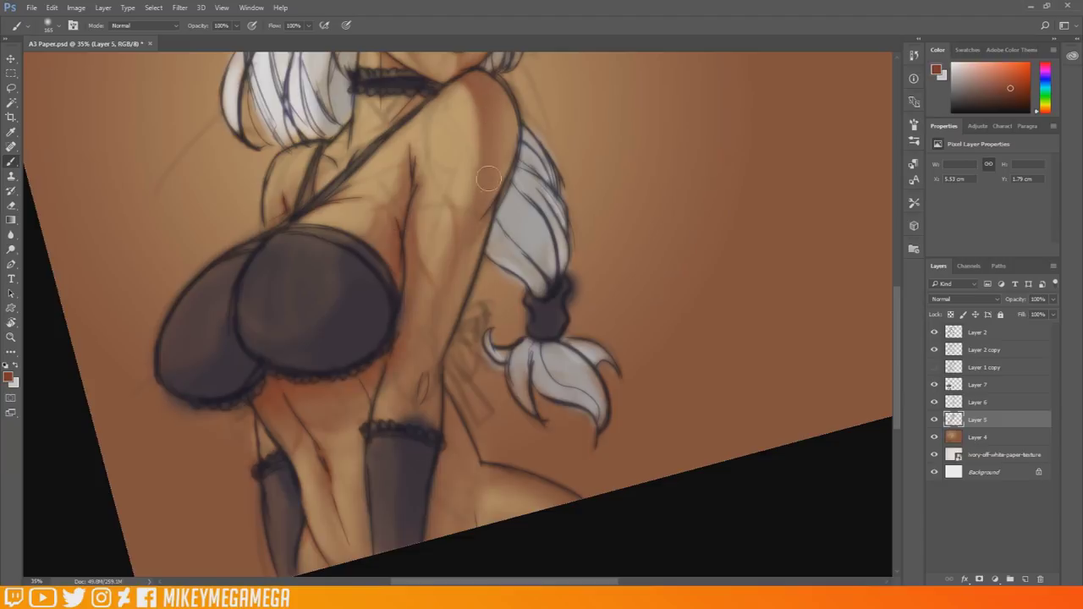
drag(442, 508, 437, 531)
right_click(466, 463)
key(Return)
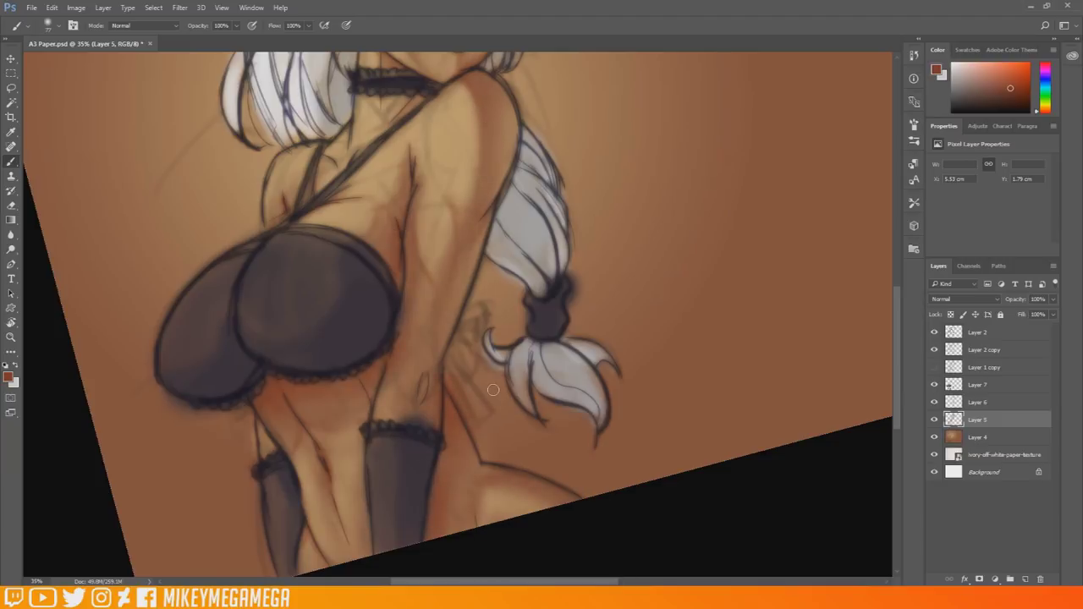
Choose a dark purple foreground colour and deepen the skin shadows at the underarm and torso.
scroll(494, 390, down, 3)
scroll(463, 263, up, 5)
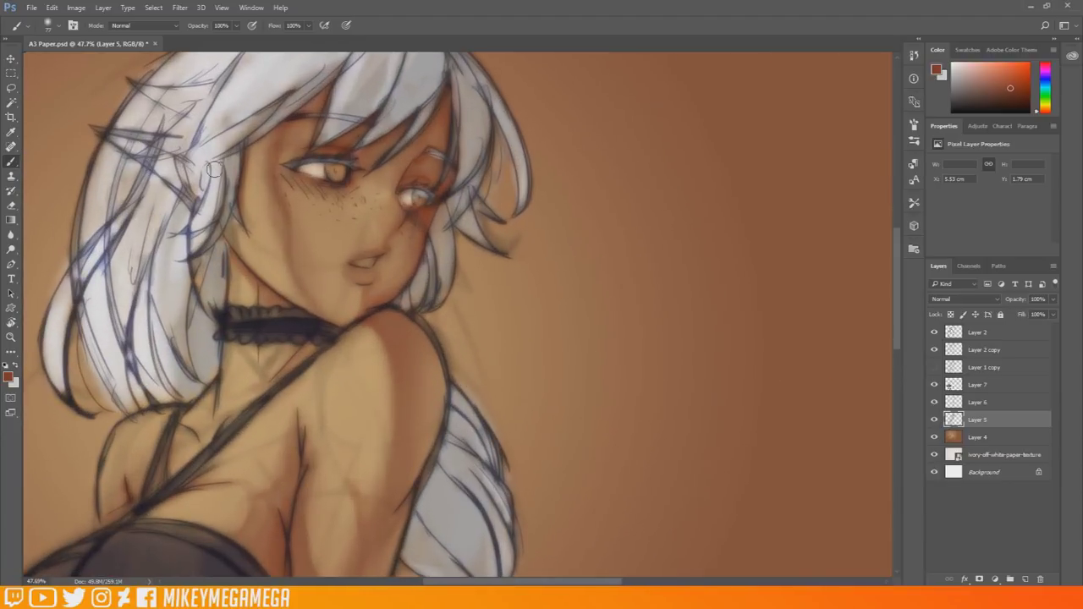
scroll(464, 264, down, 1)
click(9, 378)
click(647, 380)
click(604, 474)
click(746, 354)
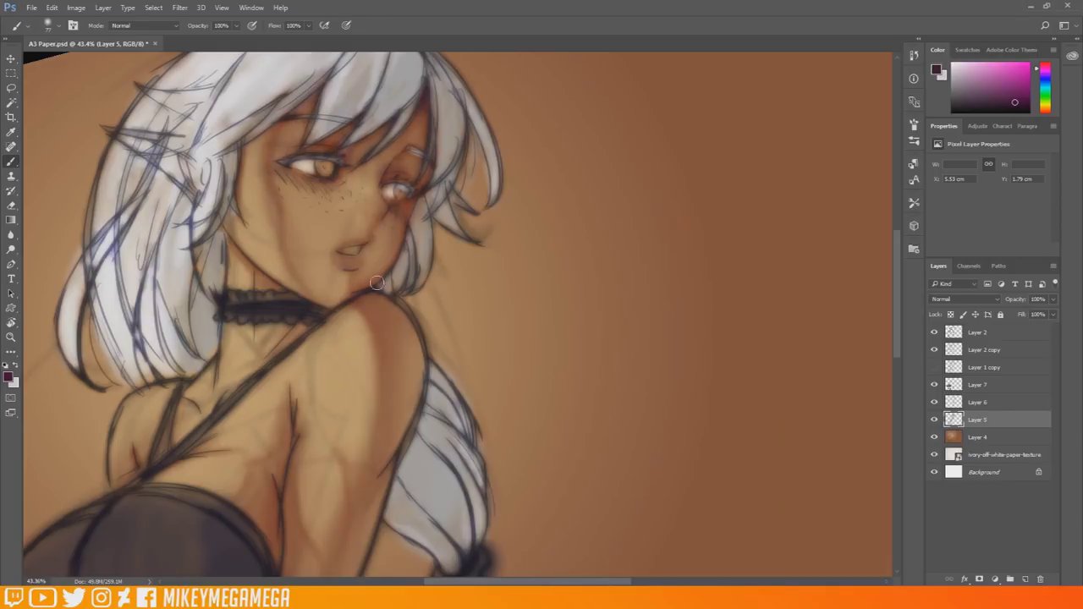
scroll(896, 274, down, 3)
scroll(896, 274, down, 3)
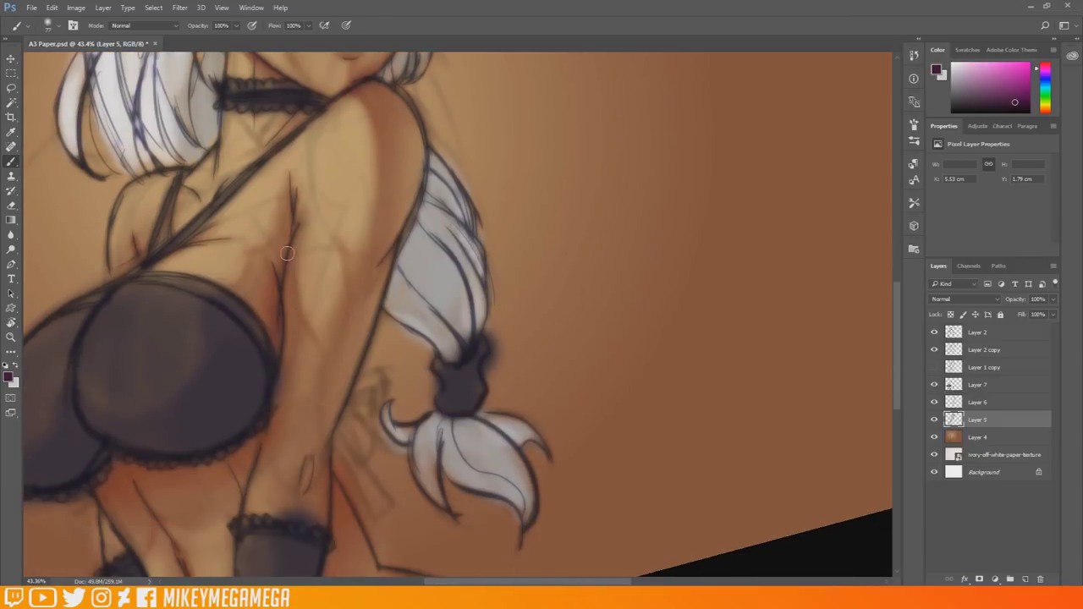
scroll(290, 283, down, 1)
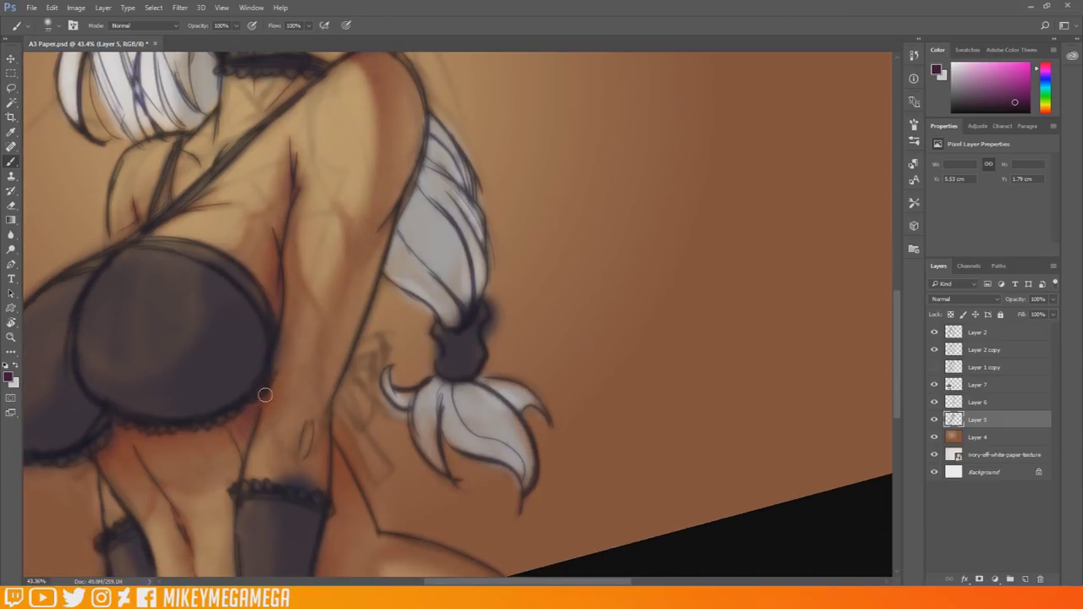
scroll(292, 267, down, 2)
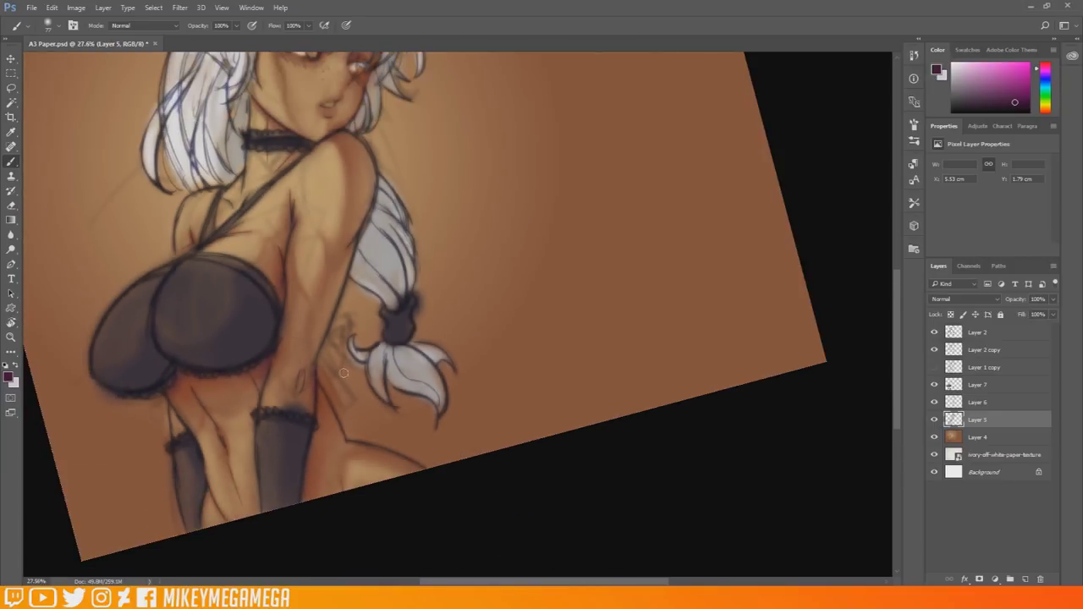
Sample brown and tan skin tones to blend the arm shading, and straighten the rotated canvas.
alt+click(286, 355)
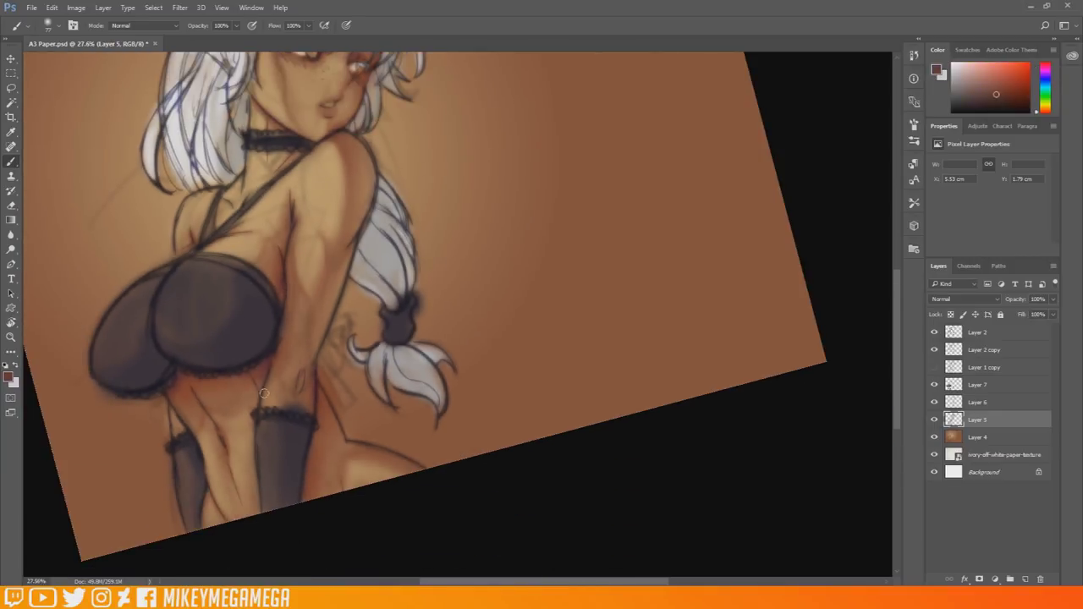
alt+click(314, 259)
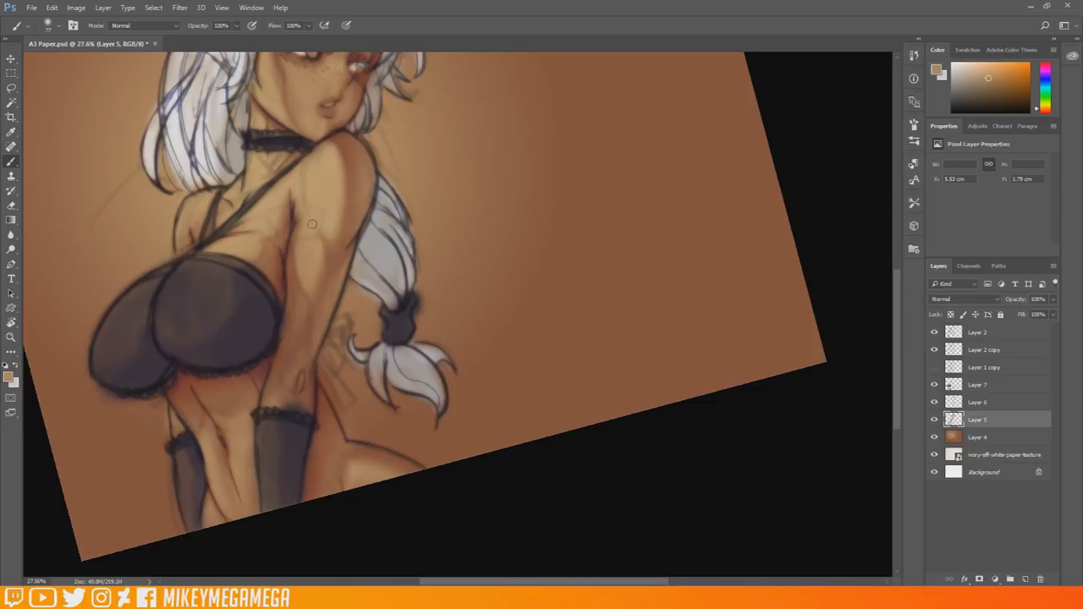
alt+click(314, 162)
key(ctrl+0)
key(r)
drag(532, 151, 597, 165)
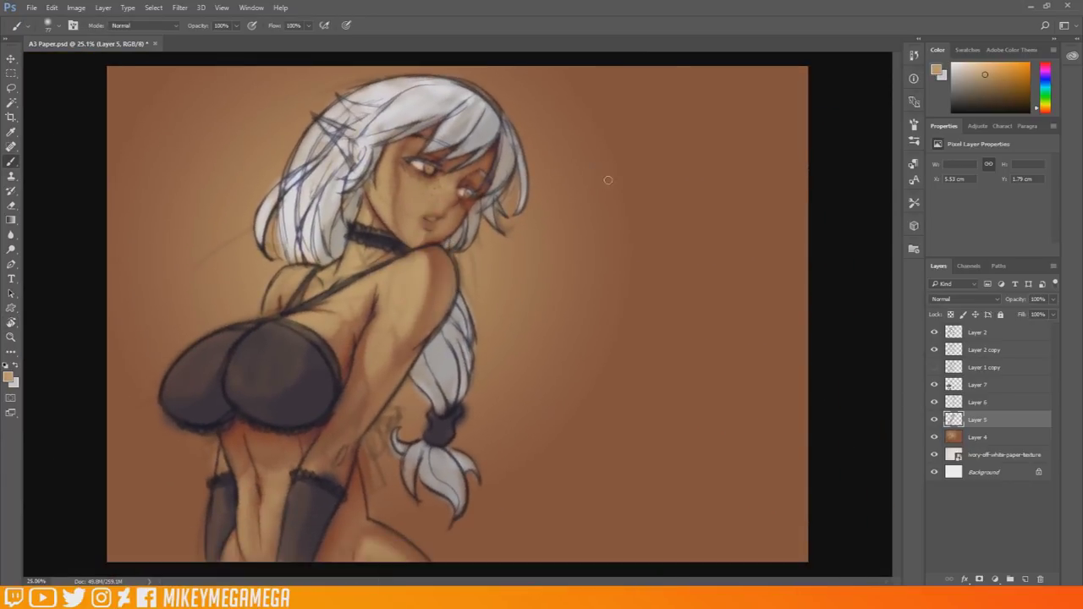
key(ctrl+minus)
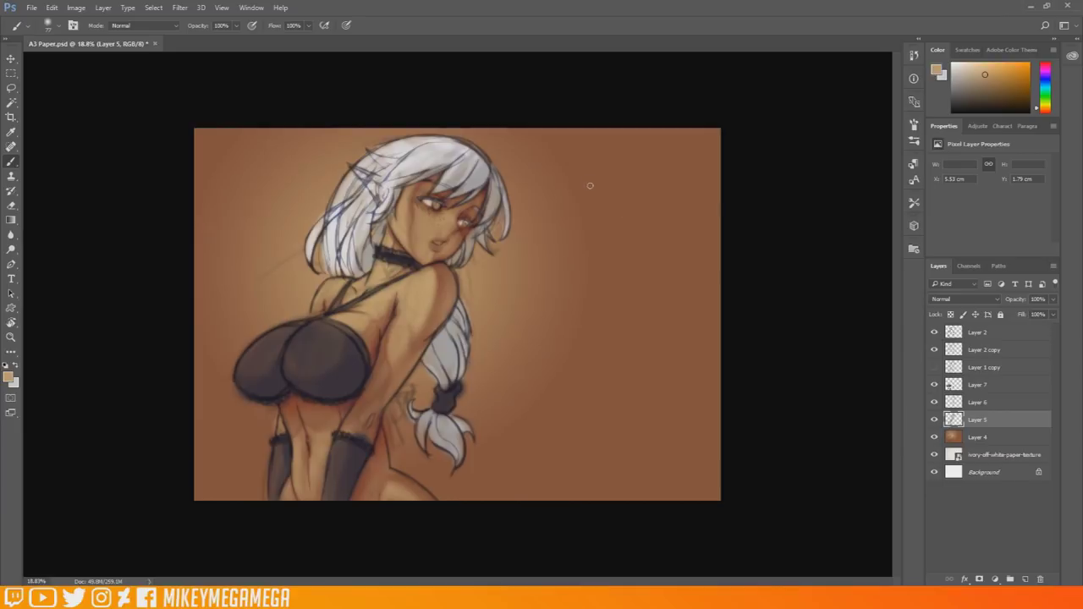
Hide the hair colour layer, Layer 6, and shade the pointed ear on Layer 5 with sampled skin tones.
scroll(434, 268, up, 4)
scroll(351, 107, up, 3)
scroll(596, 252, up, 2)
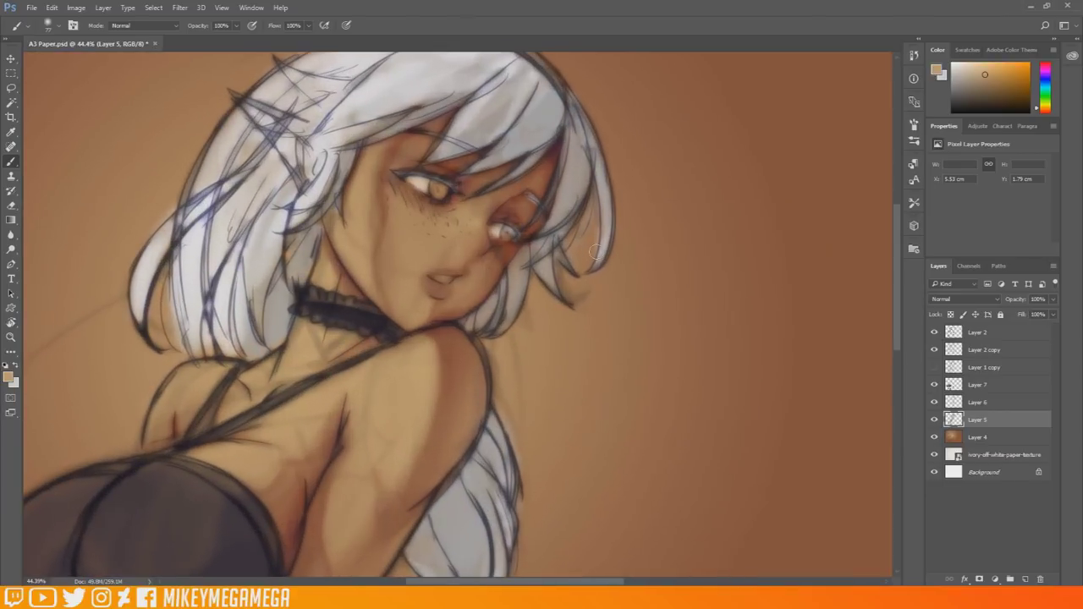
click(934, 403)
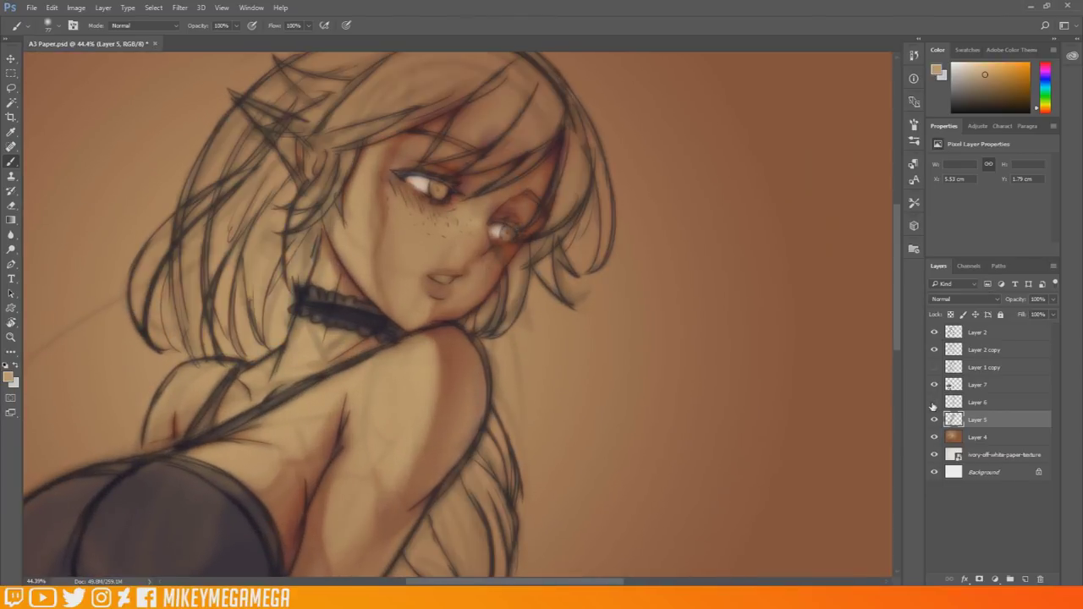
alt+click(525, 205)
drag(289, 144, 304, 173)
drag(320, 132, 305, 161)
drag(271, 124, 256, 116)
alt+click(274, 115)
alt+click(467, 180)
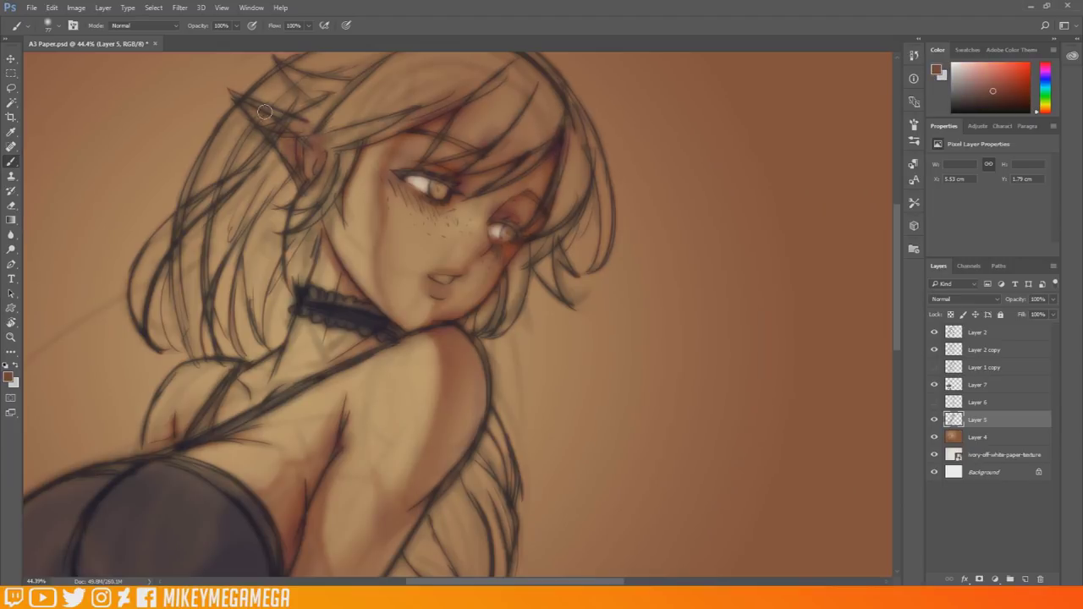
Set the foreground colour to the coral red #f35959.
scroll(554, 464, down, 7)
scroll(421, 520, up, 8)
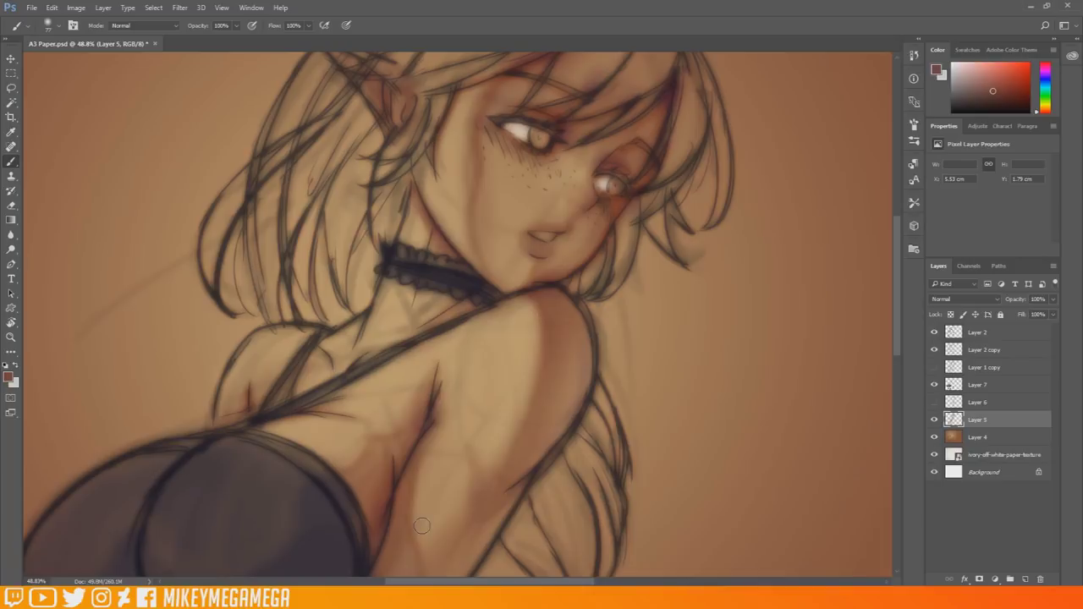
click(9, 377)
drag(646, 497, 646, 506)
drag(596, 381, 583, 377)
click(562, 360)
click(581, 366)
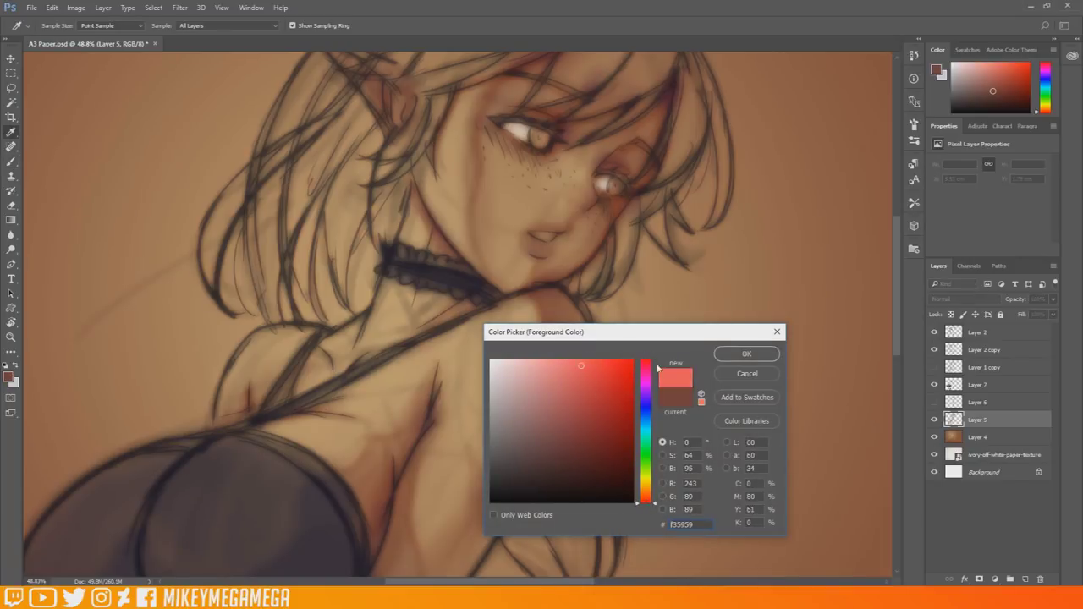
click(738, 352)
Enlarge the brush and paint a coral blush across the cheeks, nose and lips.
key(b)
right_click(488, 128)
drag(591, 166, 602, 166)
mouse_move(479, 123)
mouse_down()
mouse_move(526, 175)
mouse_move(558, 165)
mouse_move(650, 176)
mouse_up()
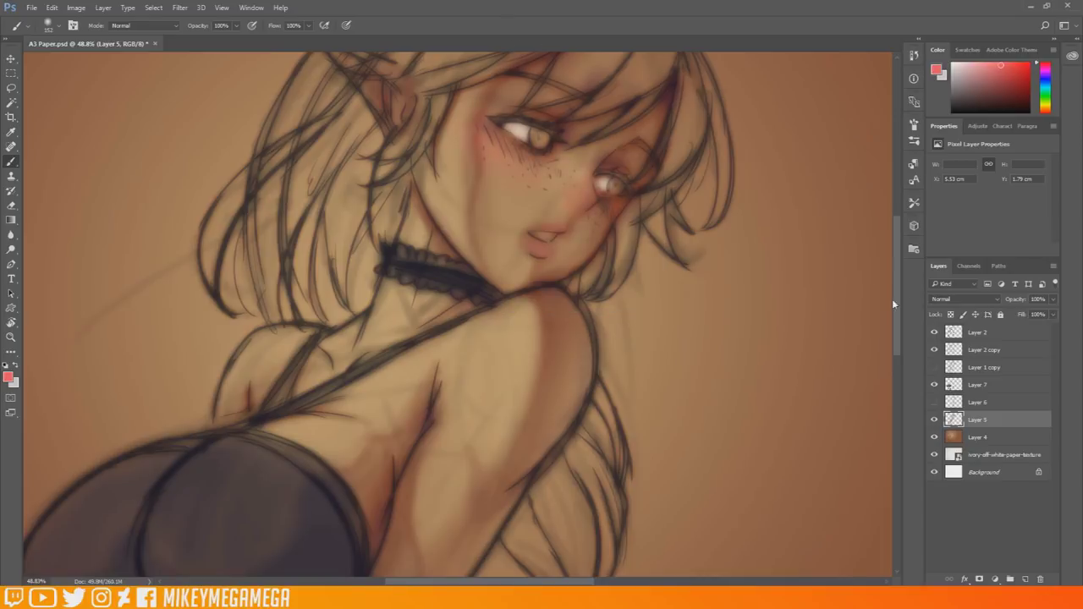
Enlarge the brush to 199 px, lower its opacity to 12% and tint the ear tip and face coral red.
scroll(892, 303, up, 2)
right_click(581, 219)
drag(694, 253, 699, 253)
click(237, 26)
drag(234, 37, 191, 39)
click(493, 273)
click(250, 28)
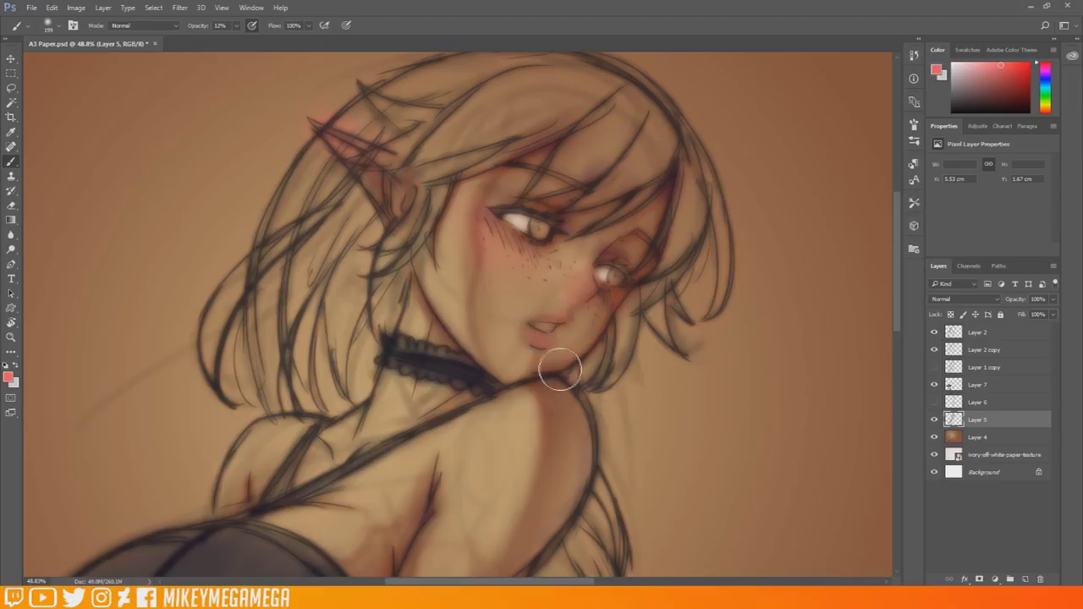
Build up a faint coral tint on the shoulder, upper chest and arm.
scroll(560, 369, down, 3)
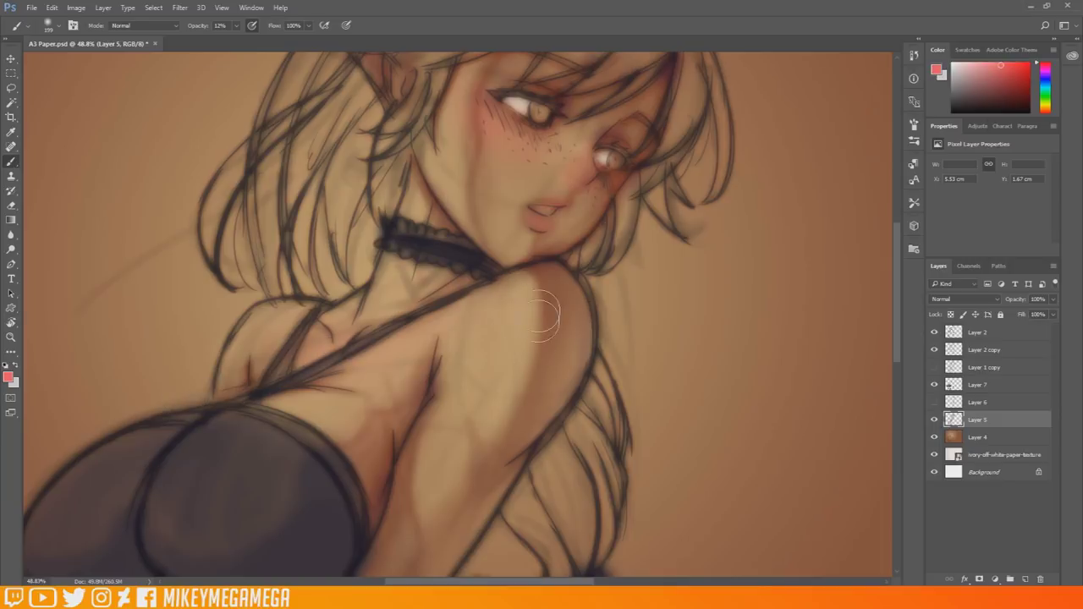
scroll(404, 494, down, 3)
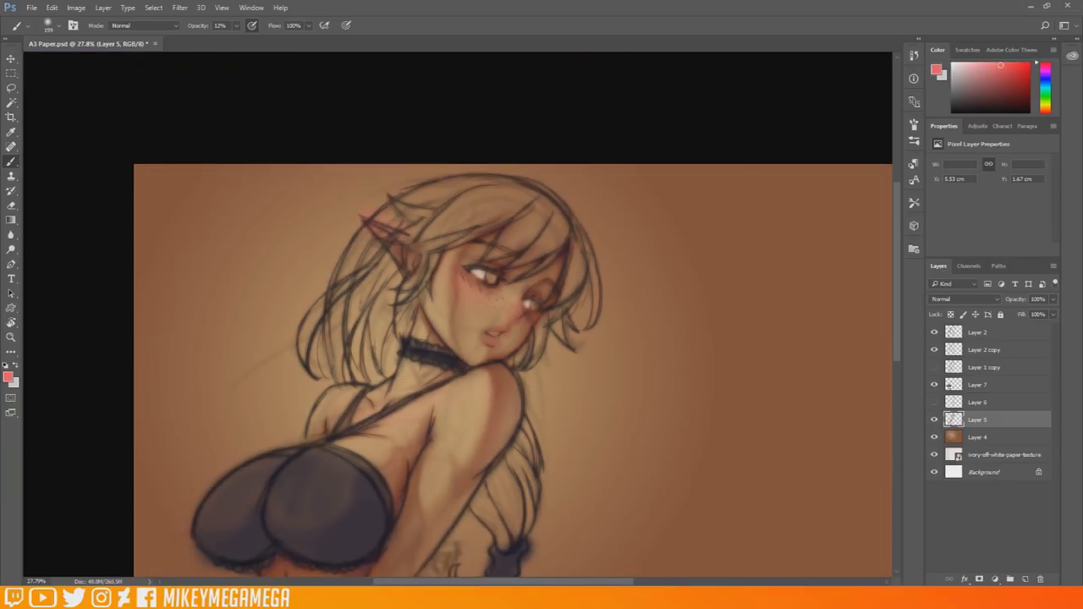
scroll(462, 256, down, 3)
scroll(457, 315, up, 2)
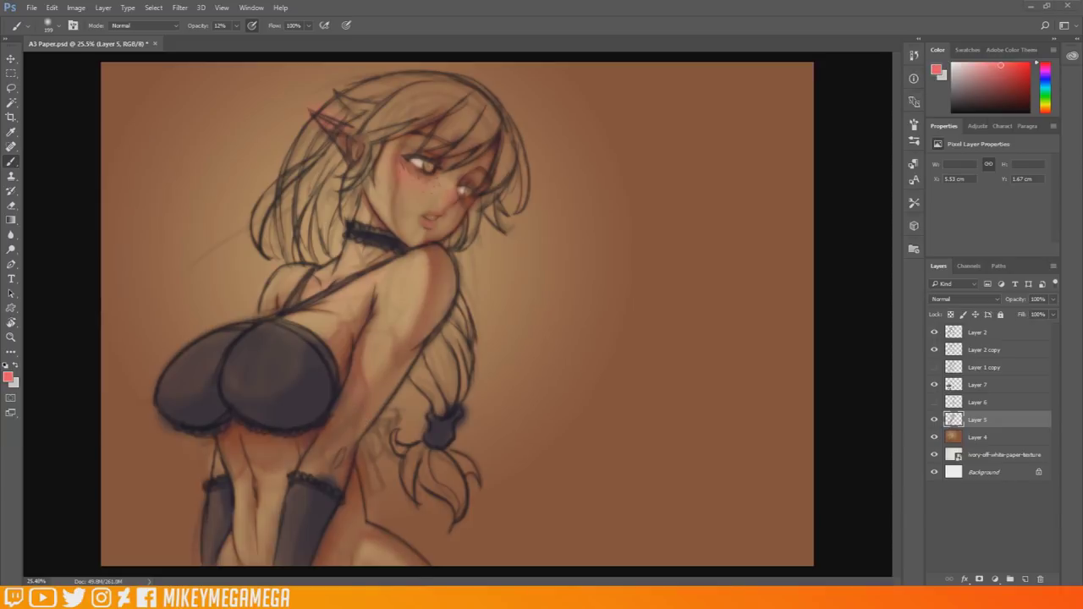
Select Layer 2 and save the document as Danny Elfman.psd.
key(alt+period)
key(l)
drag(350, 421, 352, 443)
click(11, 59)
click(11, 74)
drag(48, 100, 48, 104)
key(Return)
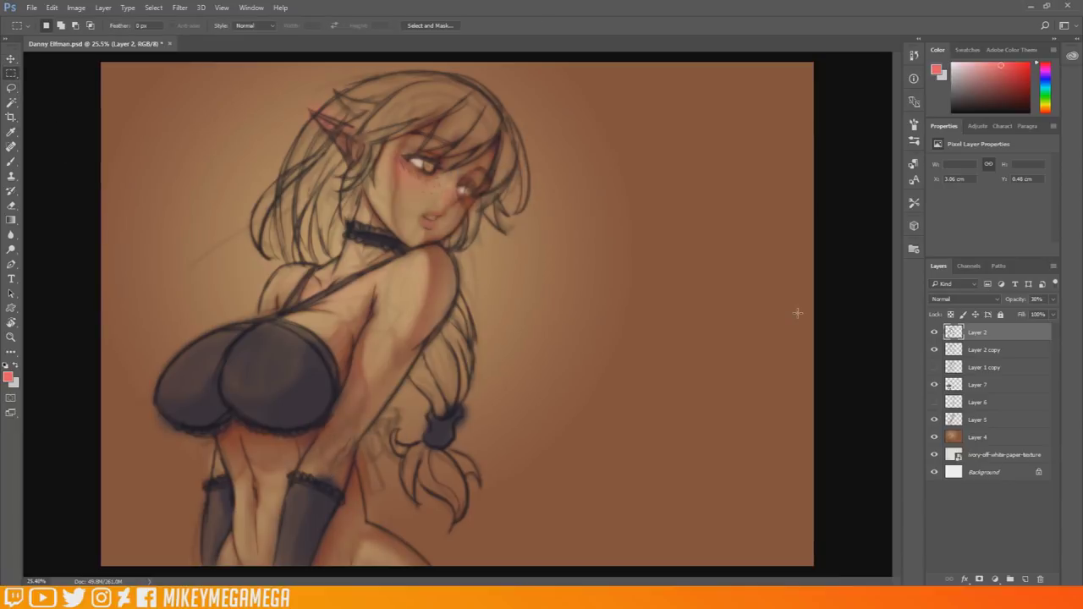
Move Layer 2 copy directly above Layer 5 and group the two layers as Group 1.
drag(452, 135, 556, 192)
scroll(553, 189, up, 3)
click(991, 423)
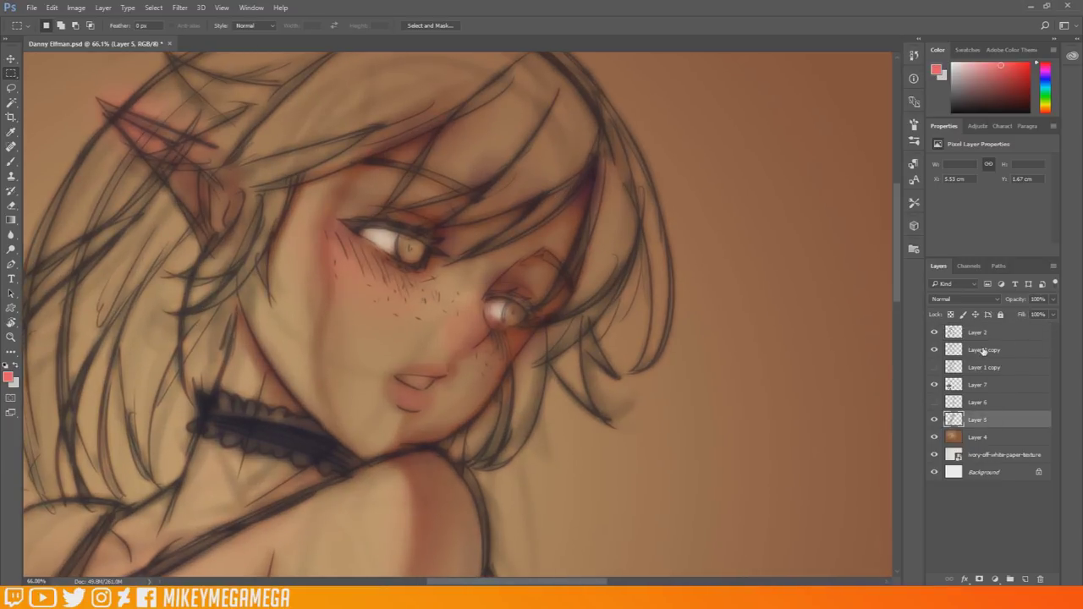
drag(984, 350, 986, 412)
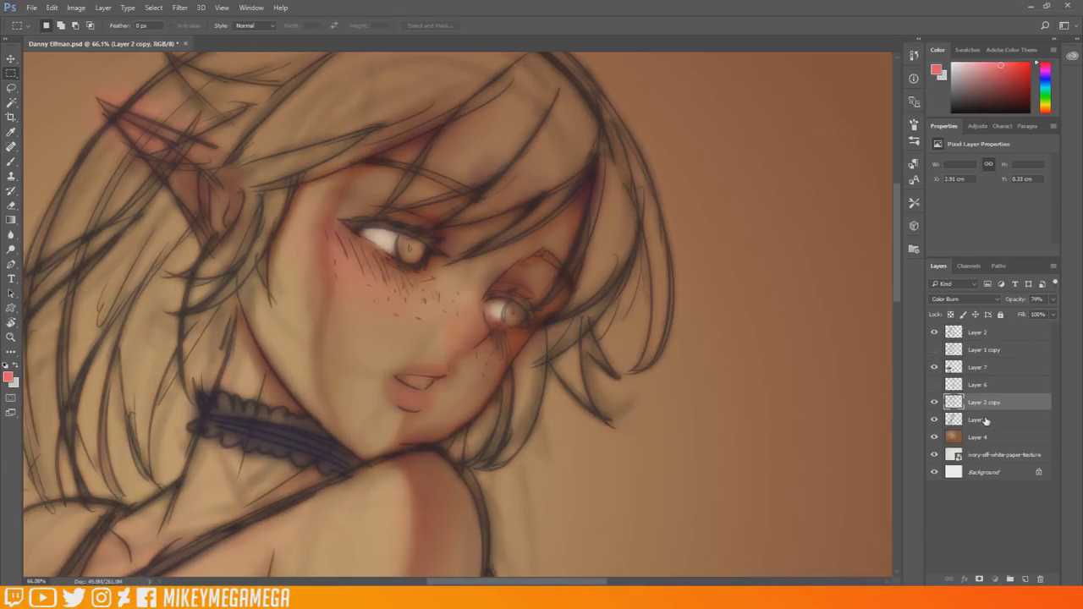
shift+click(985, 420)
right_click(990, 421)
click(871, 145)
key(Return)
Try to merge Group 1 into a single layer.
right_click(982, 401)
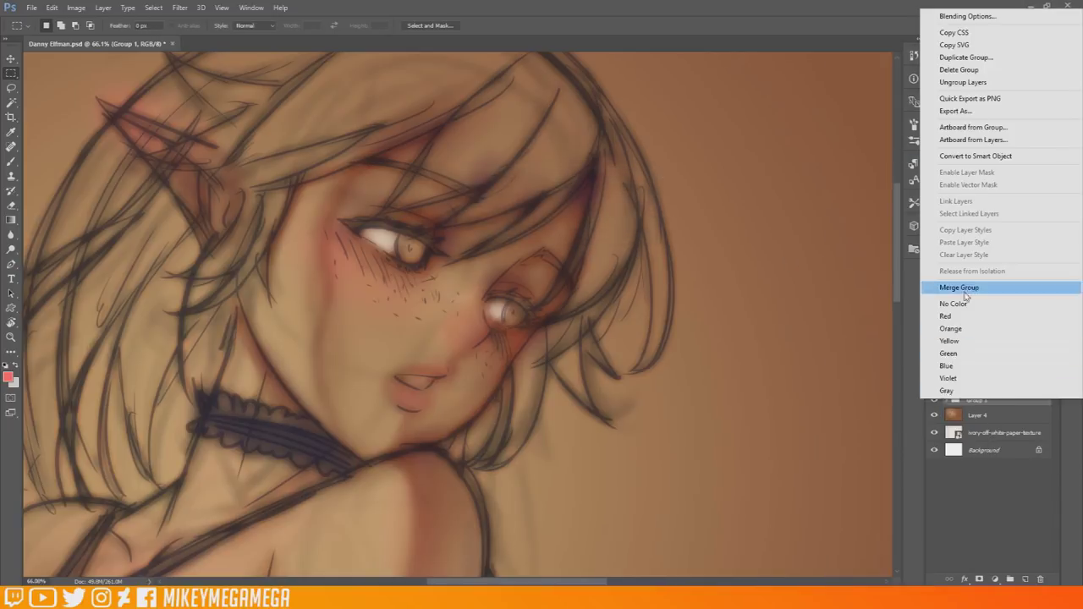
click(964, 292)
scroll(678, 369, down, 10)
key(ctrl+z)
scroll(526, 129, up, 2)
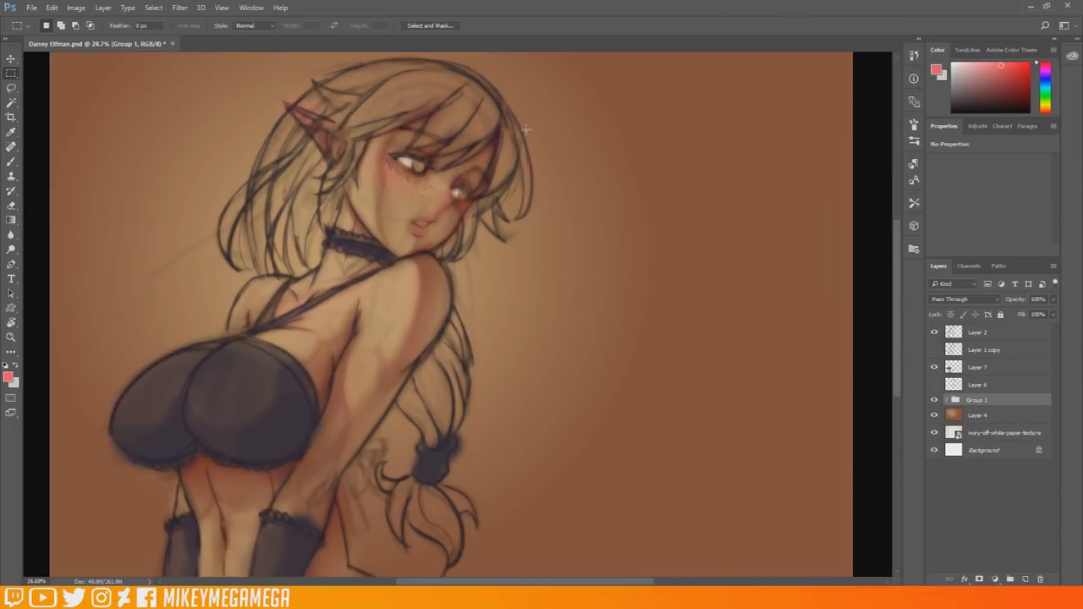
right_click(980, 402)
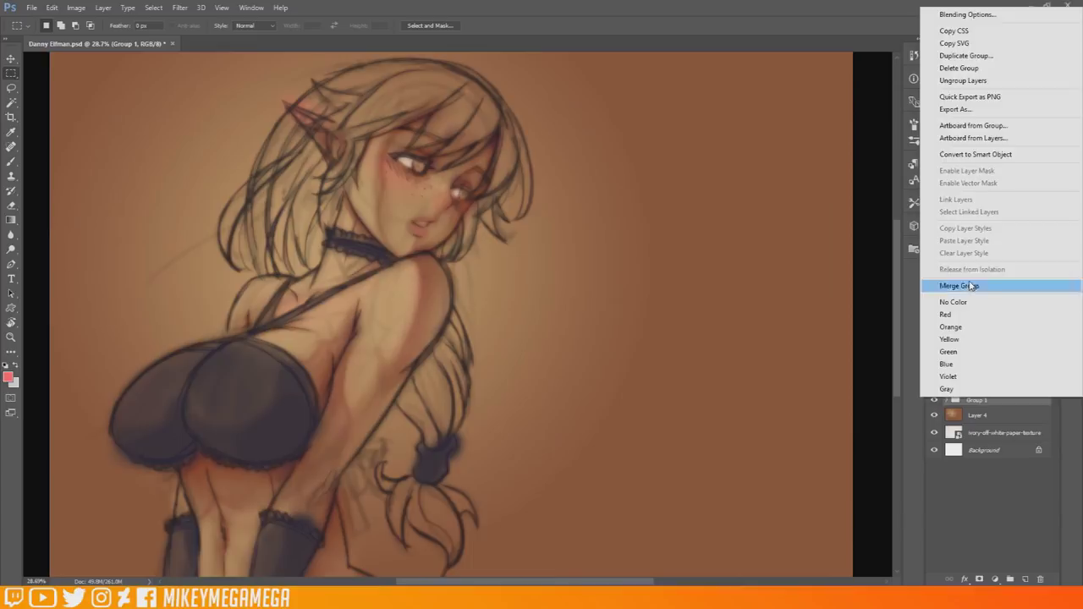
click(973, 286)
key(ctrl+z)
click(946, 400)
click(996, 421)
click(977, 401)
key(Delete)
key(ctrl+z)
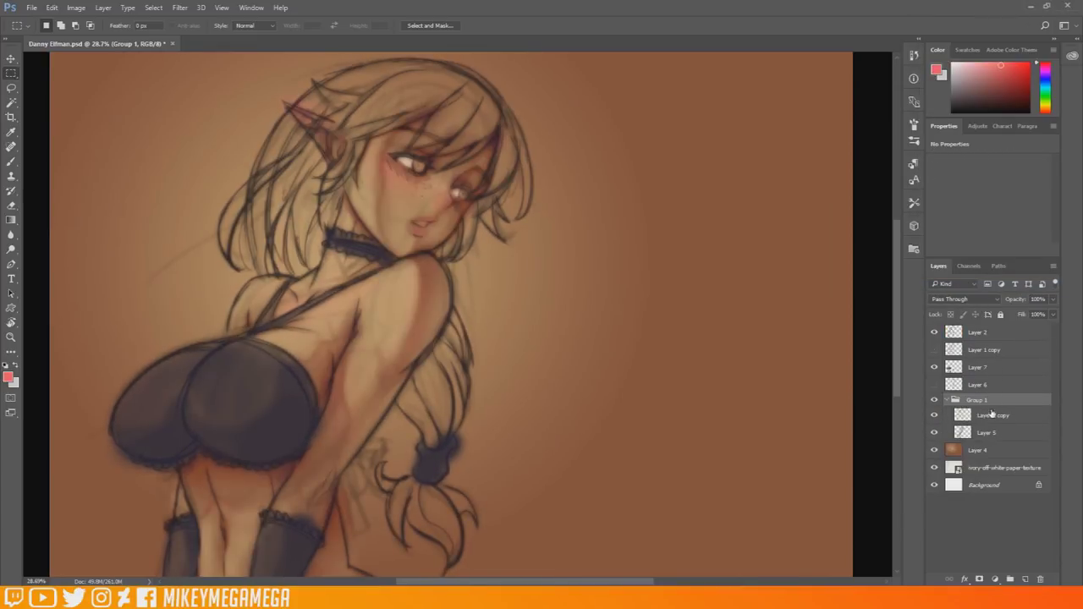
Add a new layer above Group 1 and paint sampled skin tone along the cheek and jaw at 46% opacity.
click(995, 416)
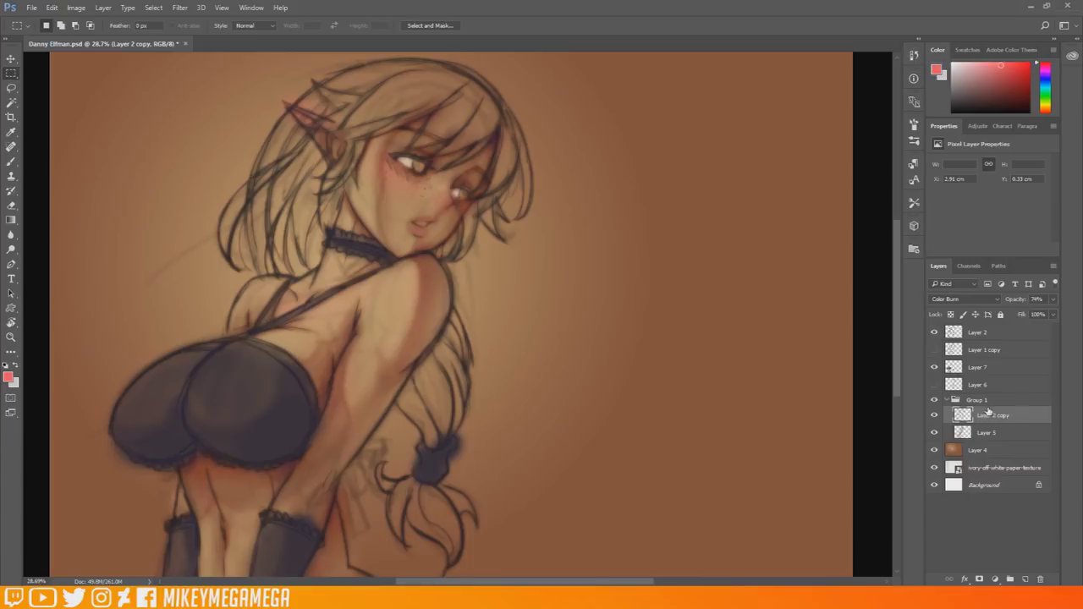
click(1024, 579)
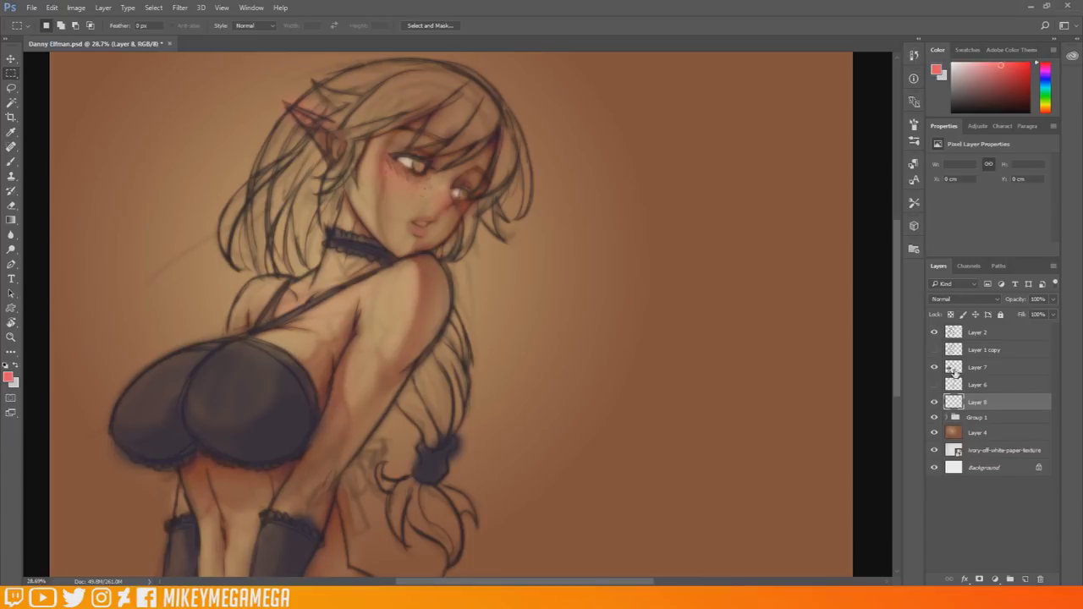
drag(466, 89, 674, 178)
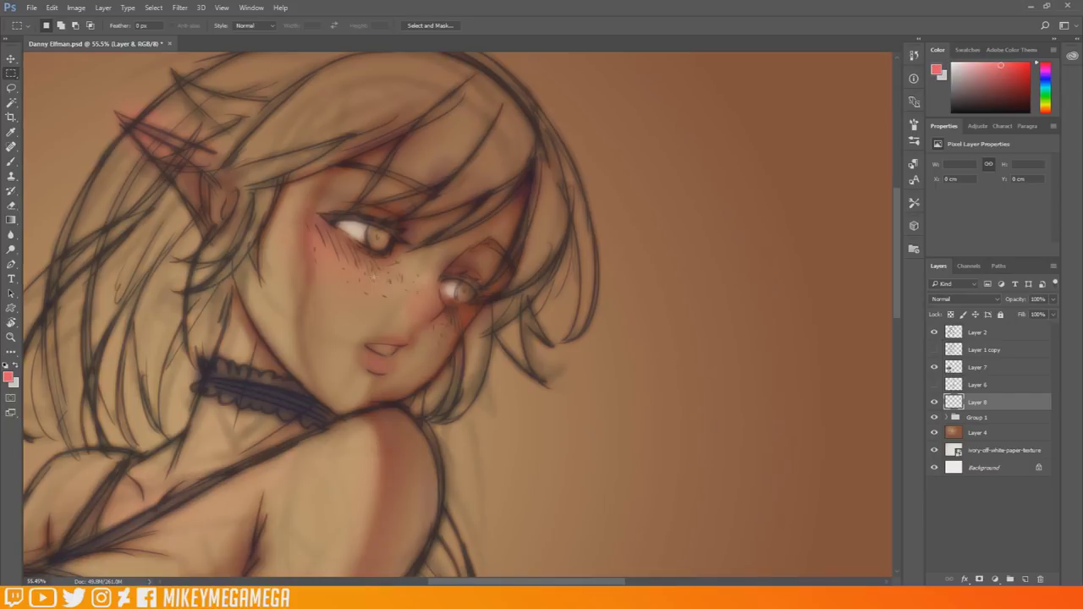
key(b)
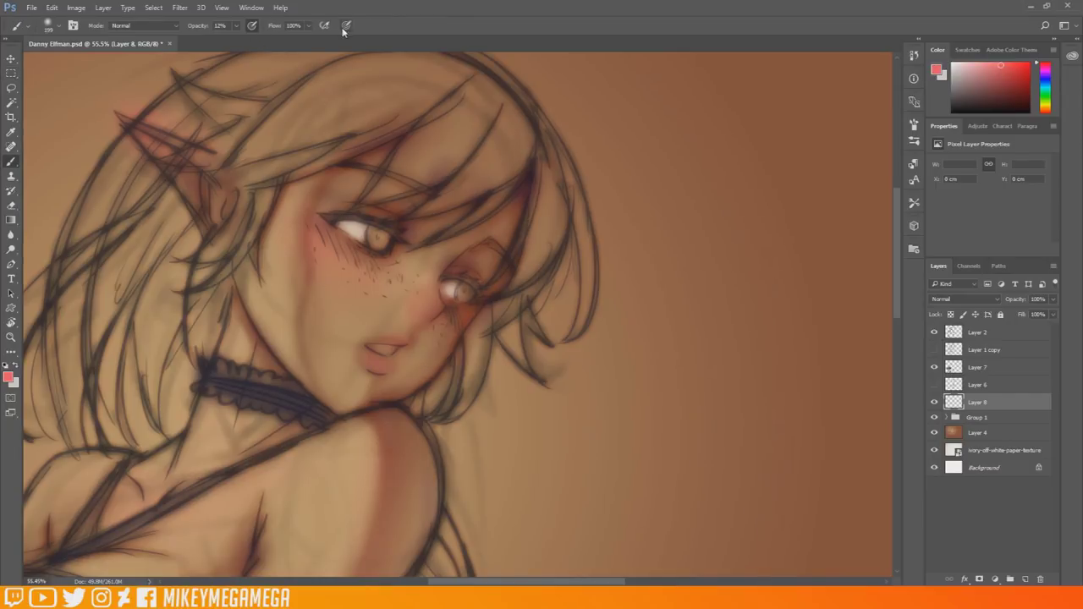
right_click(366, 274)
click(444, 298)
alt+click(333, 289)
drag(317, 331, 330, 387)
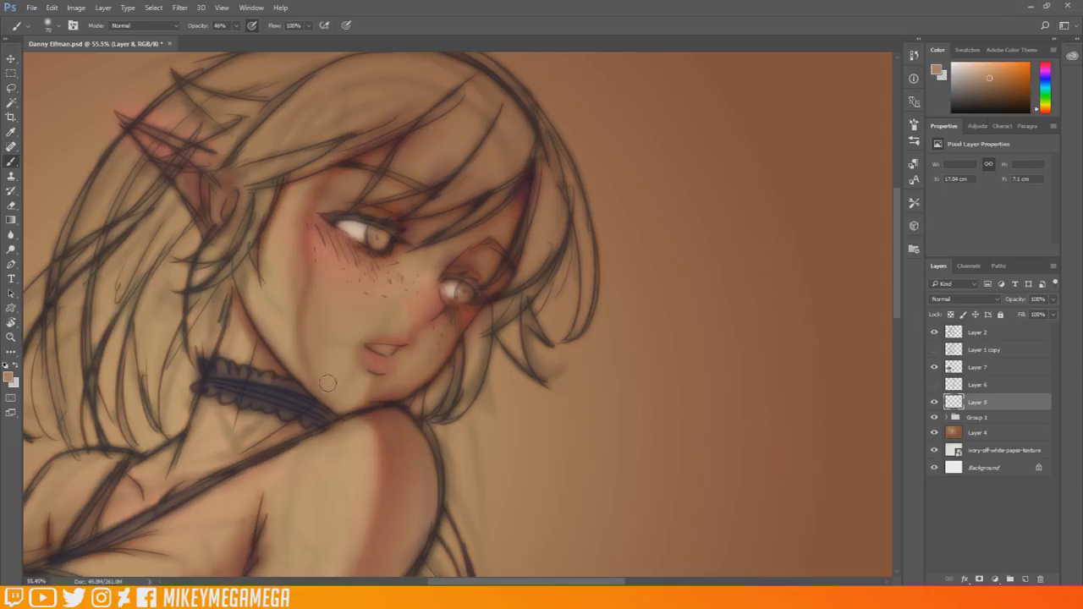
drag(267, 225, 247, 290)
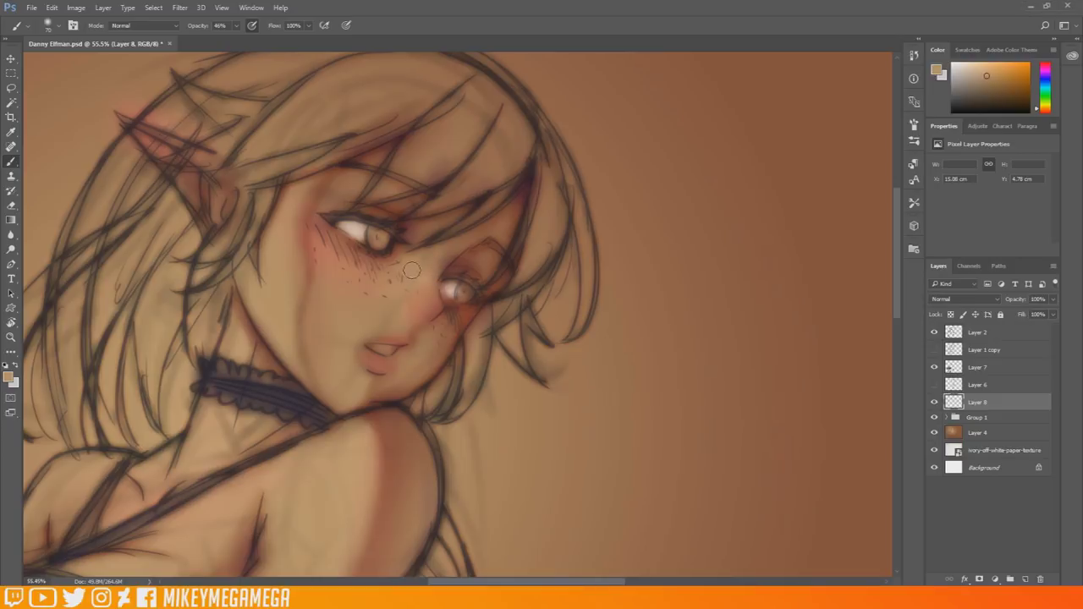
Sample skin tones from the face and ear to blend the cheek, mouth area and pointed ear on Layer 8.
alt+click(372, 315)
alt+click(416, 366)
alt+click(289, 256)
alt+click(307, 228)
alt+click(306, 262)
alt+click(186, 171)
mouse_move(191, 199)
mouse_down()
mouse_move(129, 122)
mouse_move(159, 134)
mouse_up()
alt+click(331, 256)
alt+click(222, 205)
alt+click(327, 201)
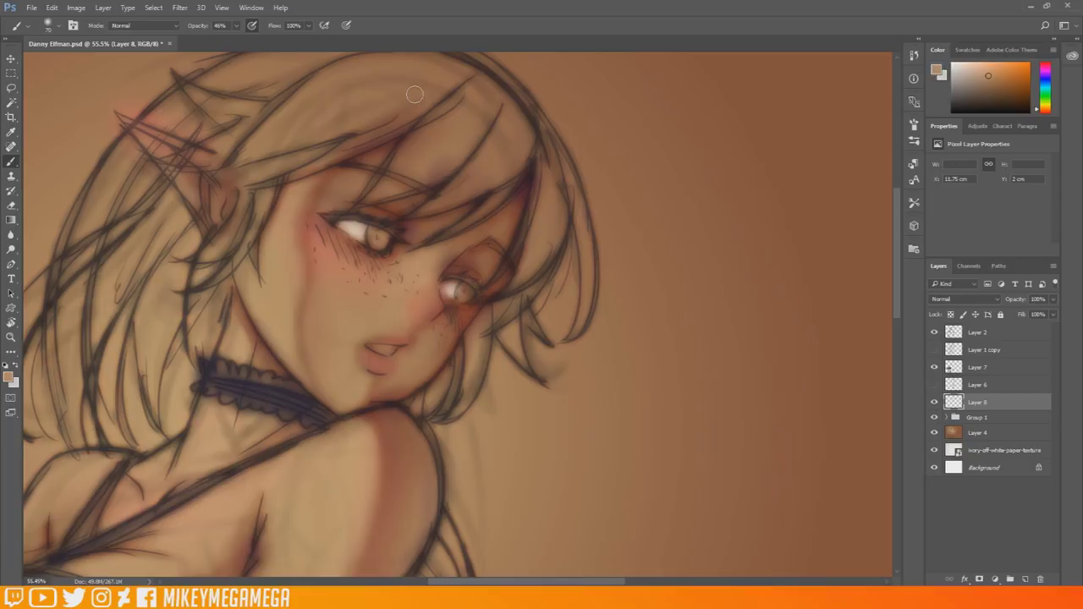
Dab the sampled tan tone over the freckled bridge of the nose.
scroll(436, 348, down, 2)
scroll(402, 322, up, 1)
click(407, 296)
click(411, 303)
click(419, 298)
click(415, 304)
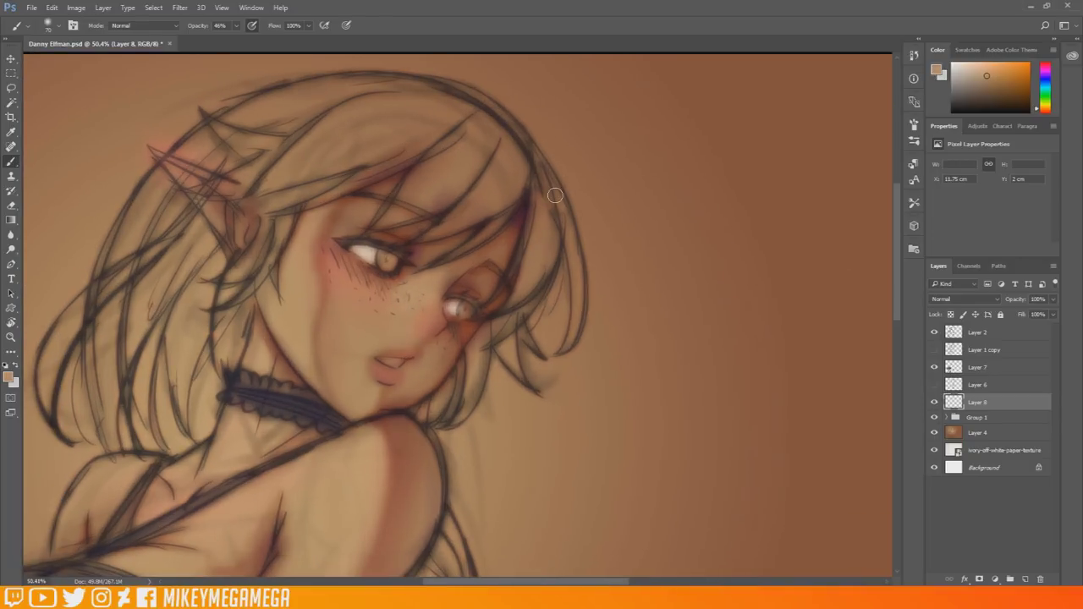
scroll(486, 383, up, 1)
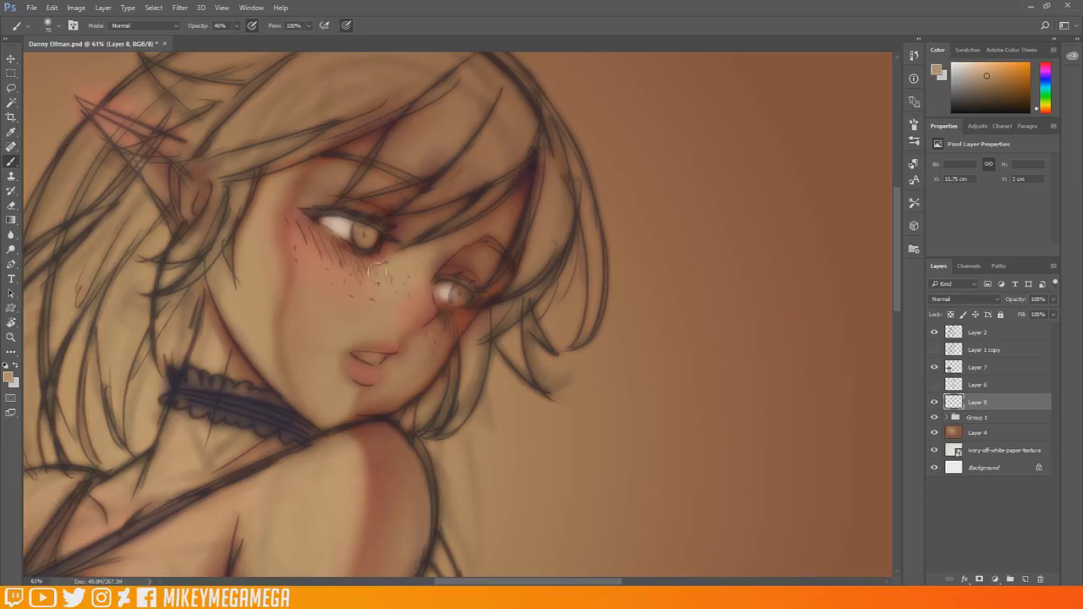
Choose a pale cream foreground colour, shrink the brush and try a highlight stroke down the temple.
click(8, 377)
click(528, 366)
click(751, 353)
right_click(289, 182)
click(366, 210)
click(286, 195)
drag(293, 174, 283, 205)
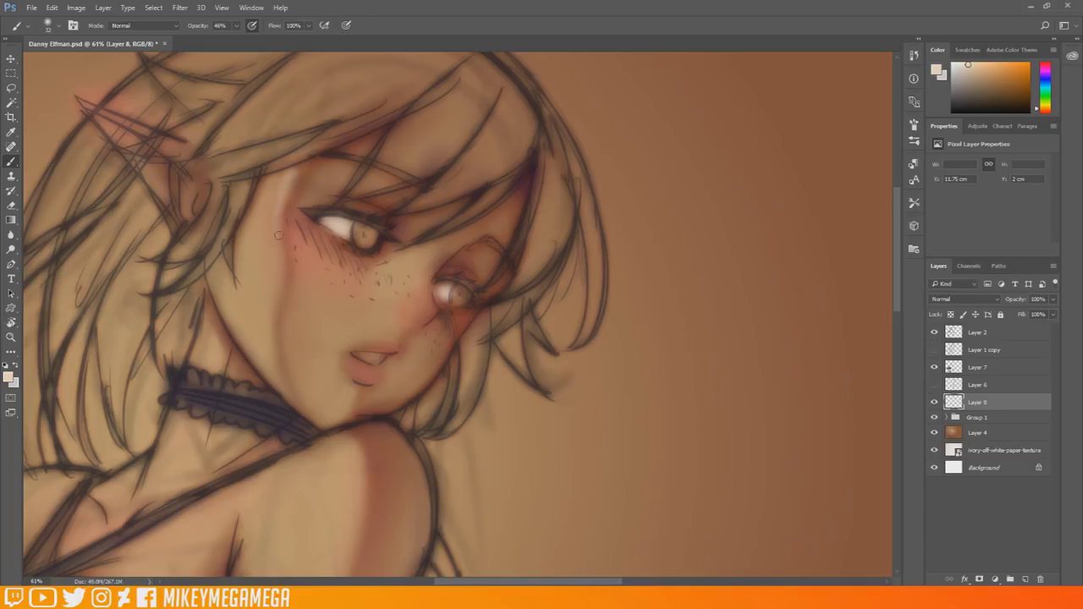
key(ctrl+z)
Lower the brush opacity to 19%, enlarge the brush slightly and paint a soft cream highlight from temple to cheek.
drag(236, 28, 222, 35)
right_click(305, 248)
click(349, 272)
drag(284, 180, 281, 264)
scroll(266, 225, down, 1)
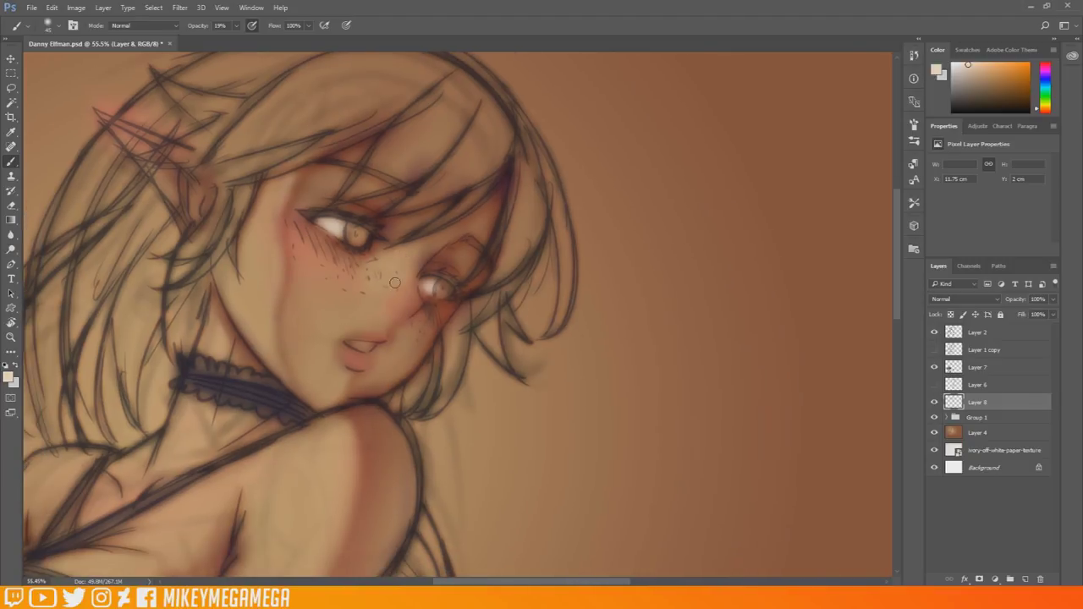
Dab a pale cream highlight onto the tip of the nose.
scroll(393, 364, up, 4)
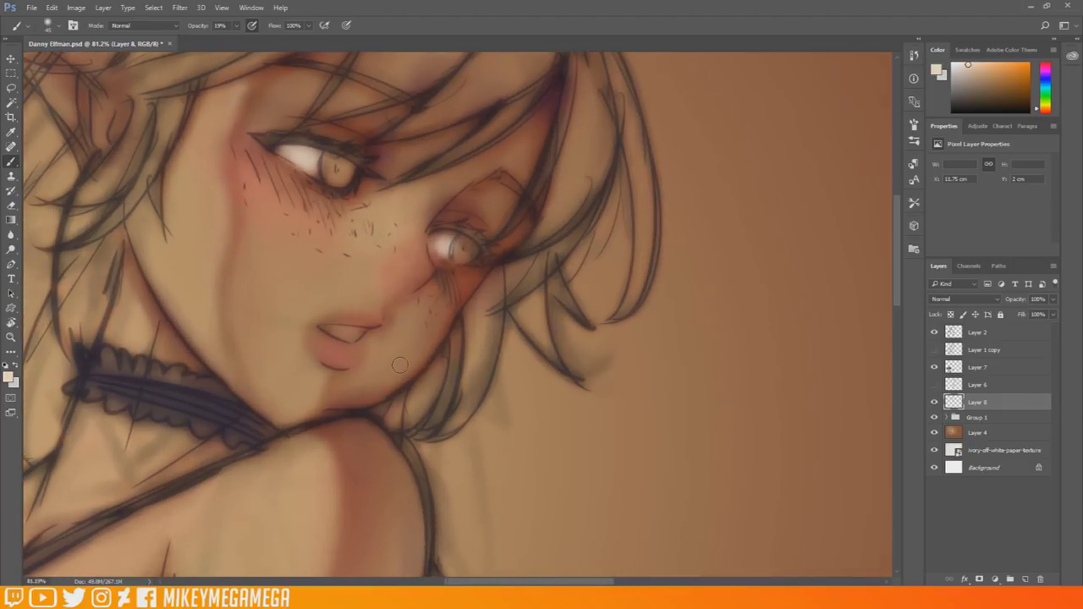
click(368, 277)
click(346, 26)
click(368, 284)
click(366, 290)
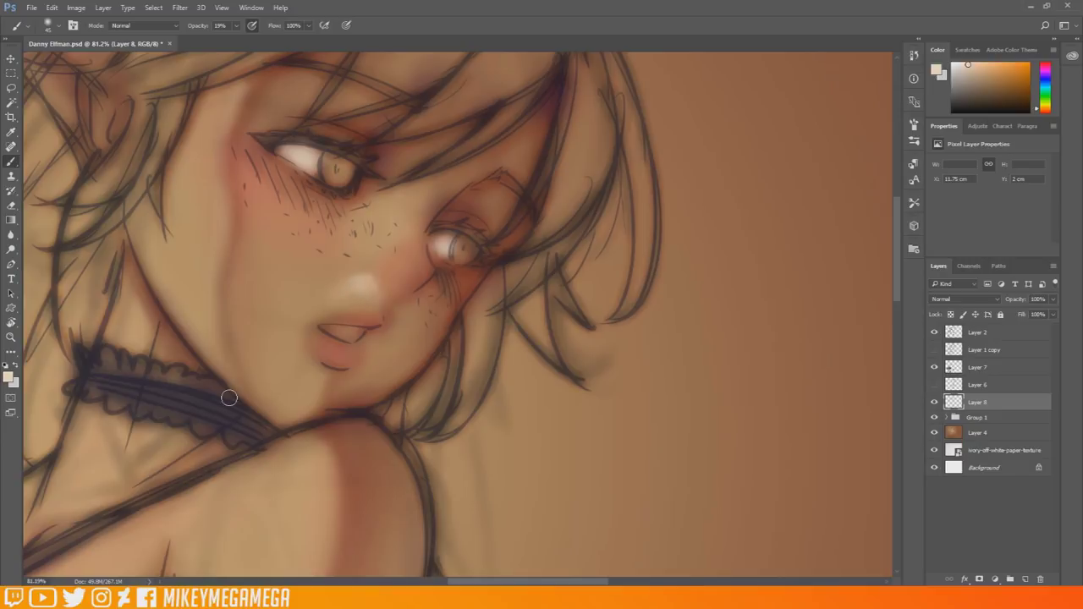
Soften the nose highlight with sampled skin tones, and compare the face with Layer 8 hidden and shown.
right_click(368, 240)
click(252, 28)
alt+click(333, 267)
alt+click(344, 292)
mouse_move(345, 292)
mouse_down()
mouse_move(369, 290)
mouse_move(359, 293)
mouse_up()
click(934, 402)
click(934, 401)
Blend the nose tip and its surrounding skin further with tones sampled from the highlight and cheek.
alt+click(369, 293)
alt+click(311, 309)
mouse_move(344, 286)
mouse_down()
mouse_move(375, 286)
mouse_move(361, 289)
mouse_up()
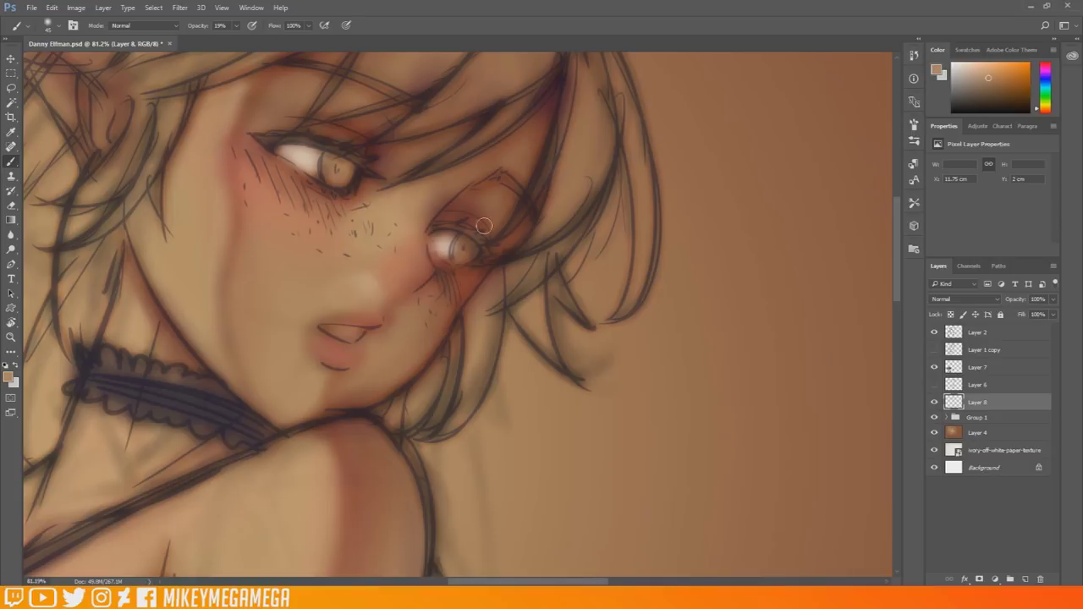
alt+click(367, 284)
alt+click(369, 290)
alt+click(361, 275)
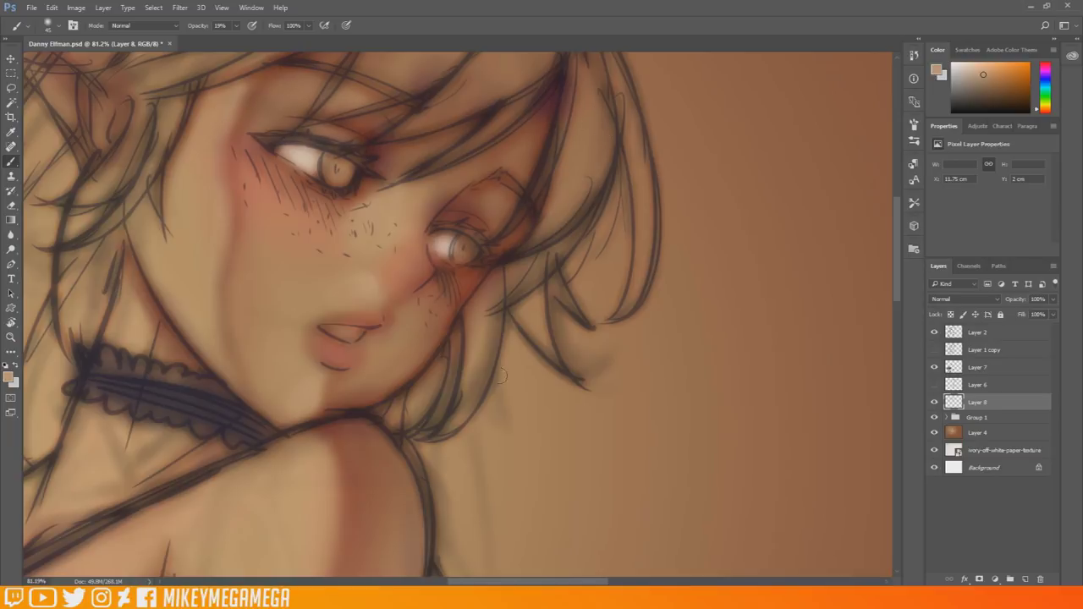
Sample reddish and brown tones from the face and shade the skin around both eyes.
alt+click(268, 184)
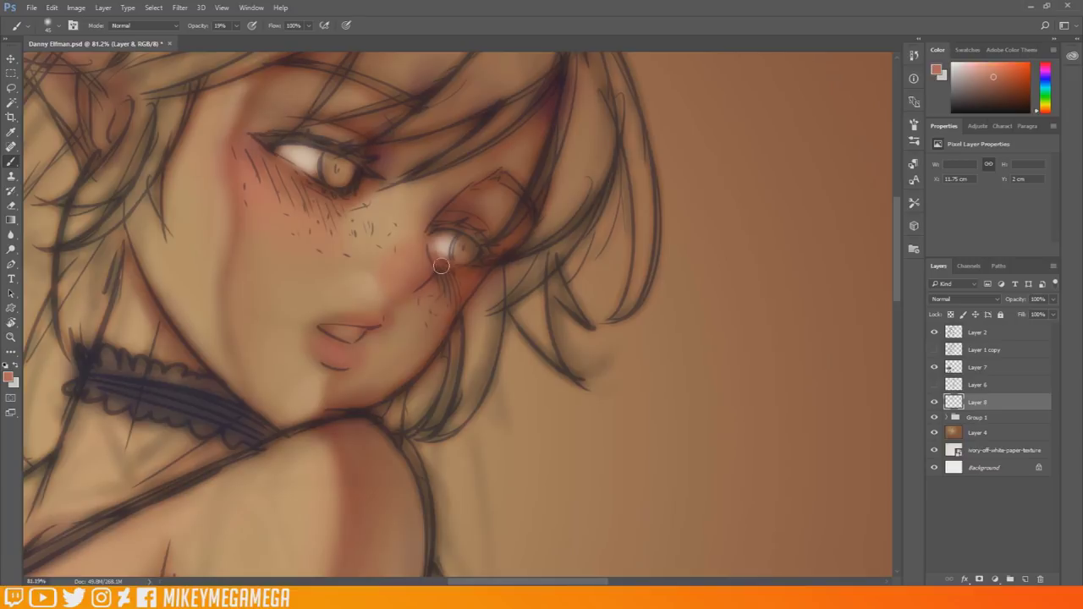
alt+click(429, 209)
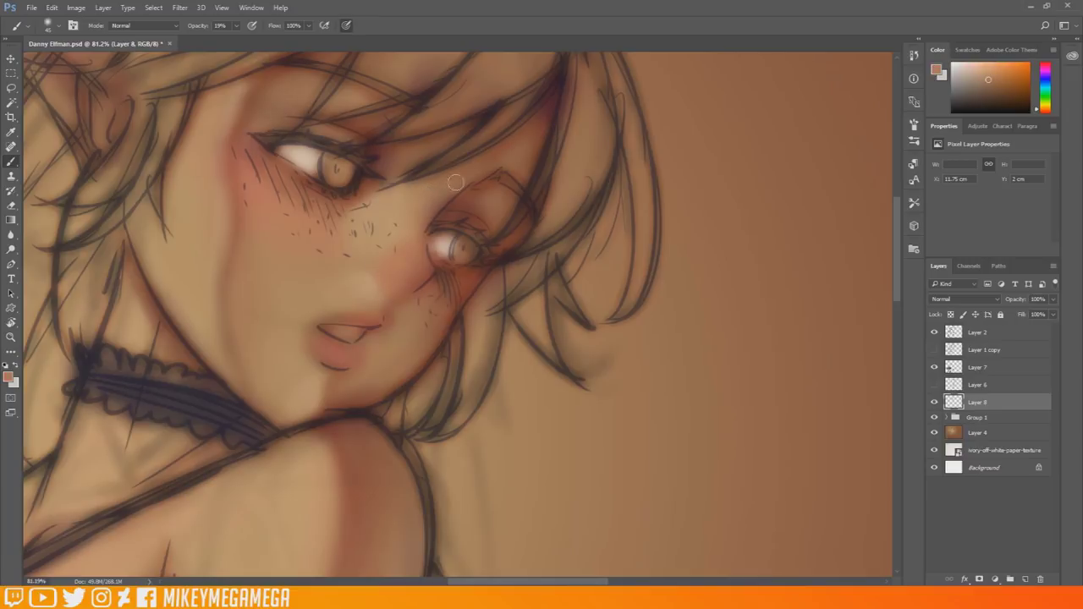
alt+click(443, 188)
alt+click(369, 191)
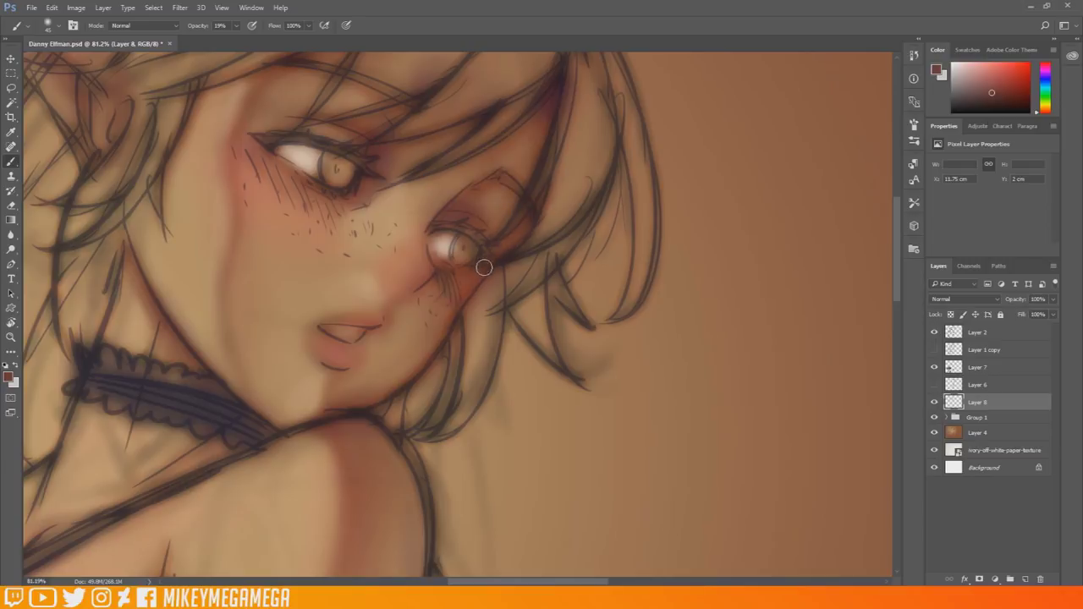
Raise the brush opacity to 51% and blend sampled tan tones over the cheeks and chin.
scroll(541, 295, down, 5)
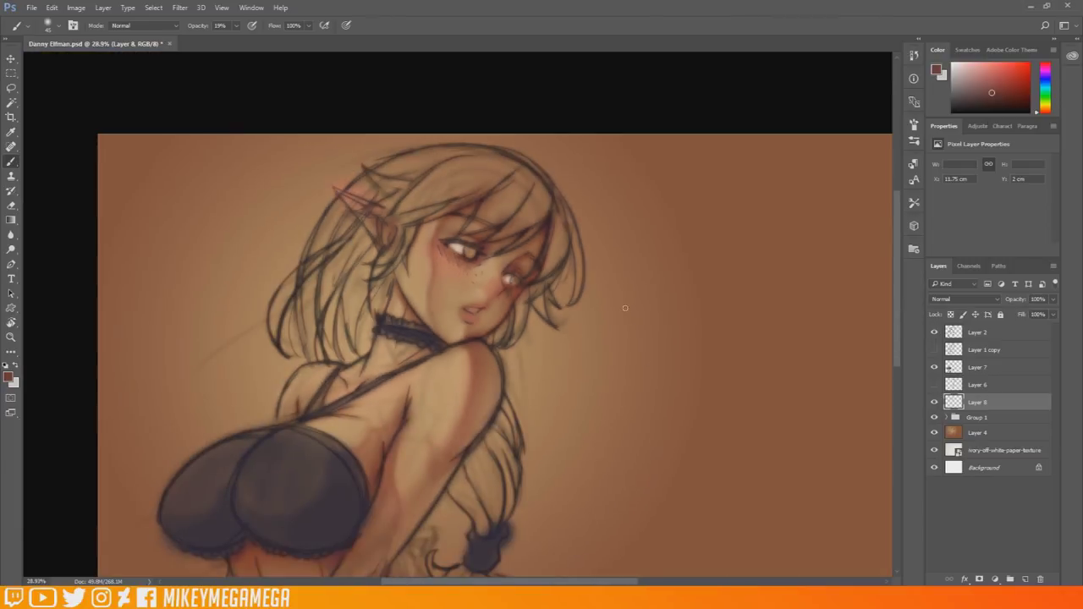
scroll(514, 297, up, 5)
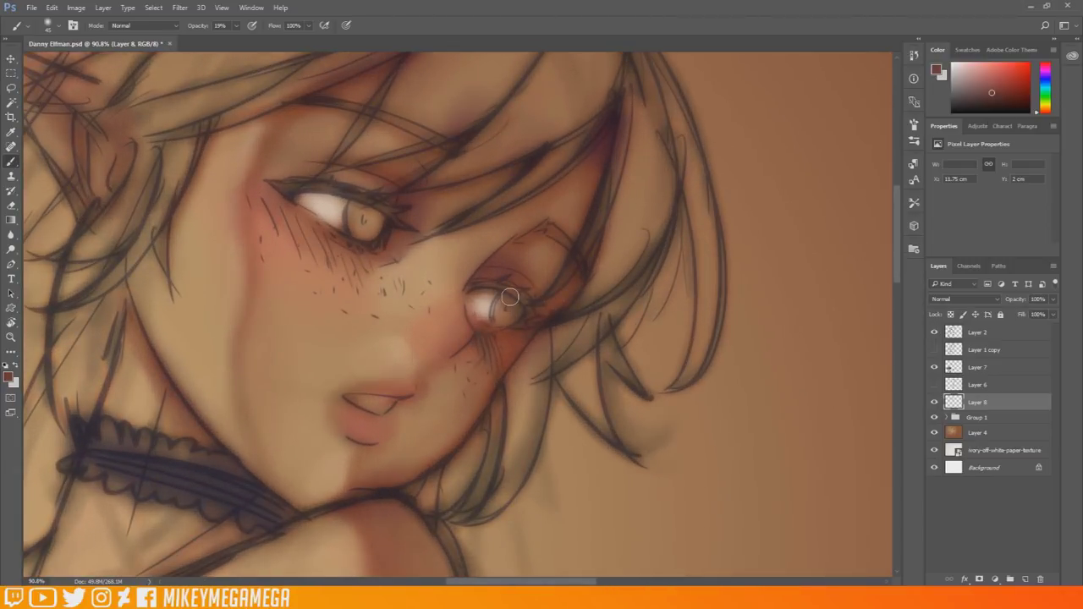
click(346, 25)
alt+click(522, 341)
key(5)
key(1)
alt+click(328, 391)
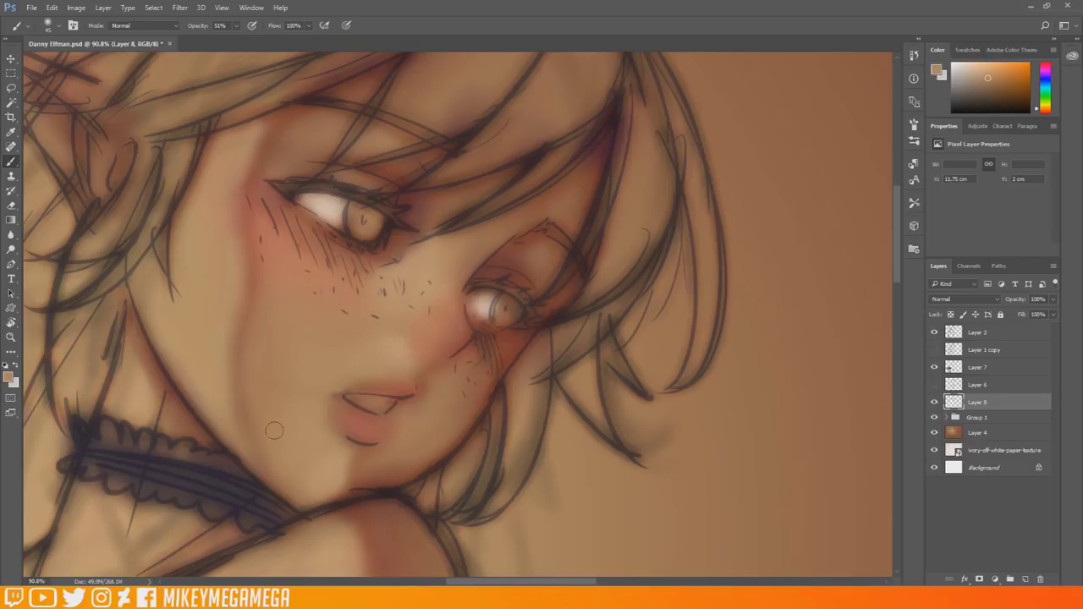
Paint a small dark nostril on the nose and refine its edges with sampled skin and brown tones.
alt+click(614, 134)
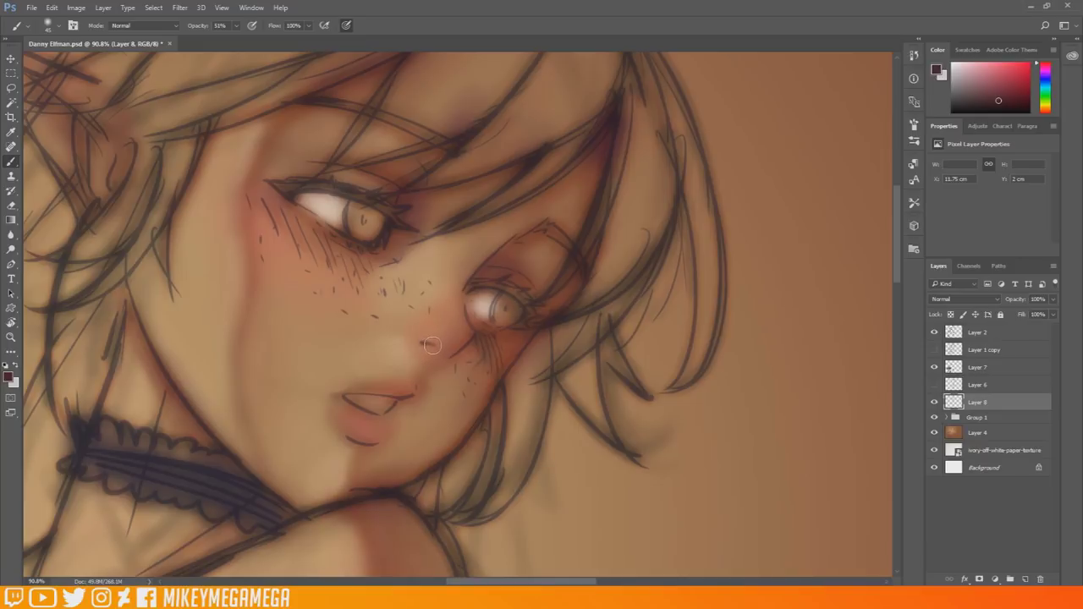
scroll(466, 297, down, 8)
scroll(432, 372, up, 11)
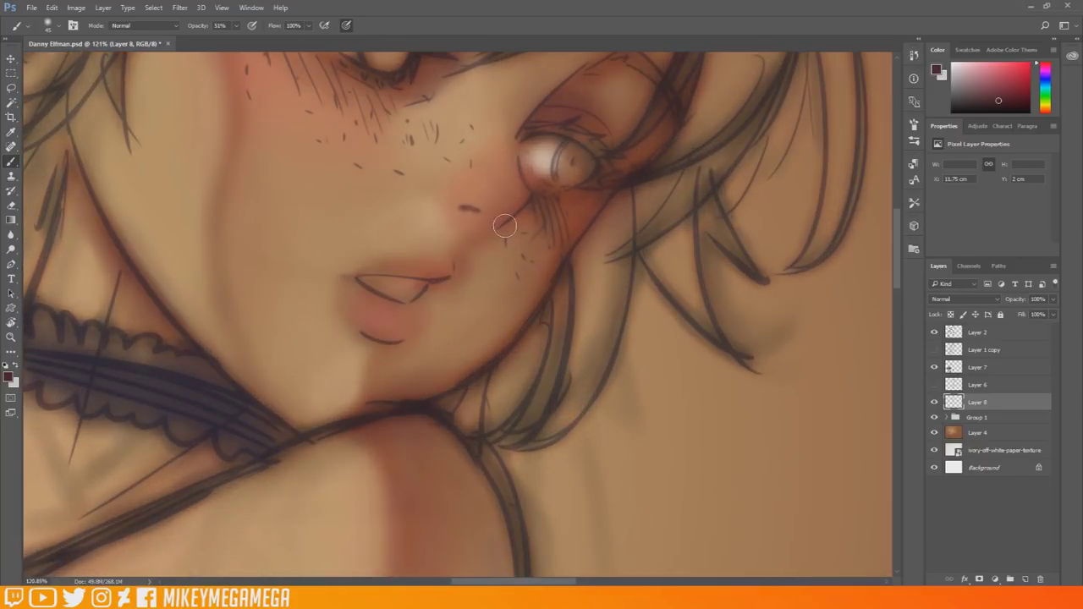
alt+click(468, 219)
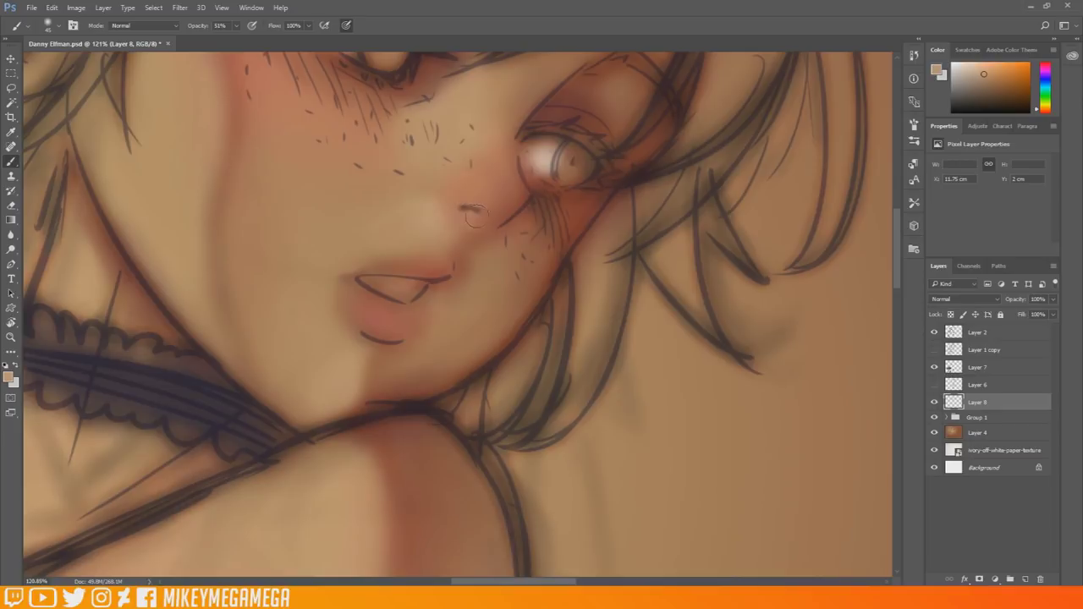
alt+click(599, 166)
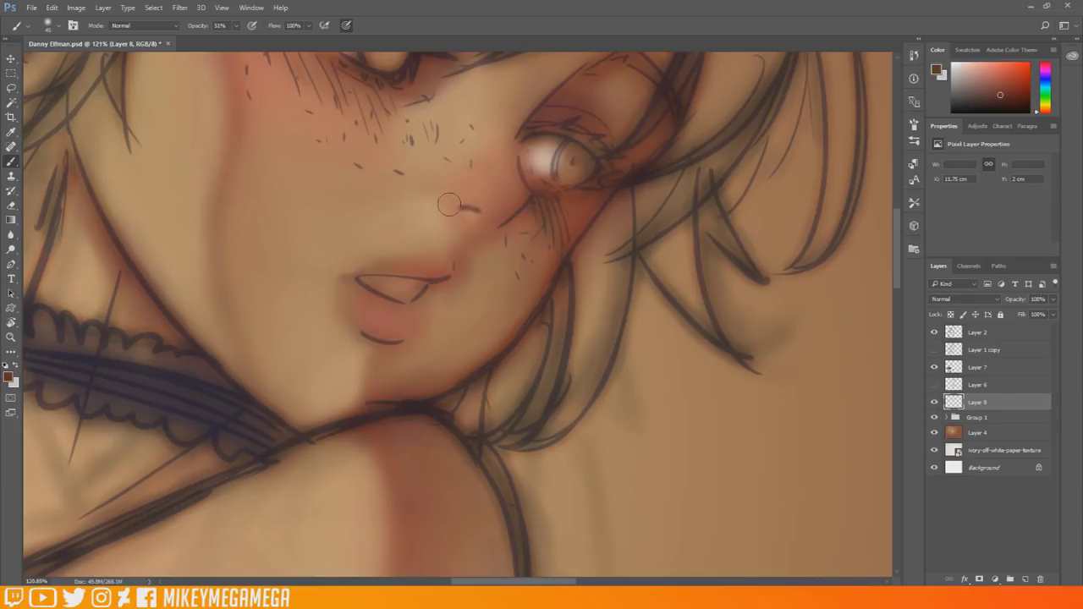
scroll(433, 130, down, 6)
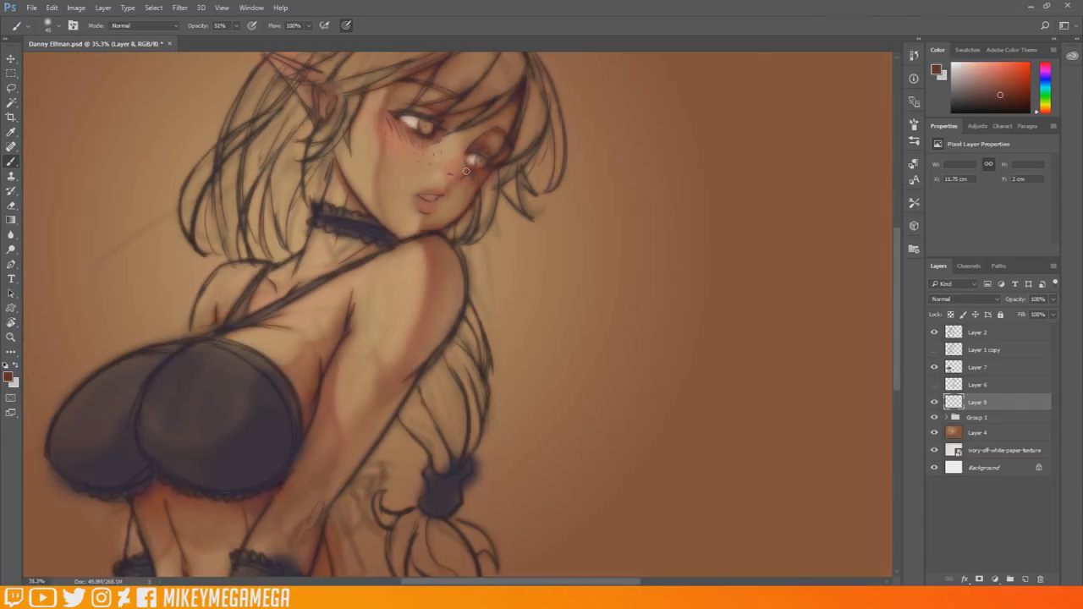
Reshape the nostril stroke and blend the underside of the nose with sampled skin and reddish tones.
scroll(409, 221, up, 4)
scroll(409, 221, up, 3)
alt+click(414, 360)
drag(412, 370, 432, 376)
alt+click(486, 268)
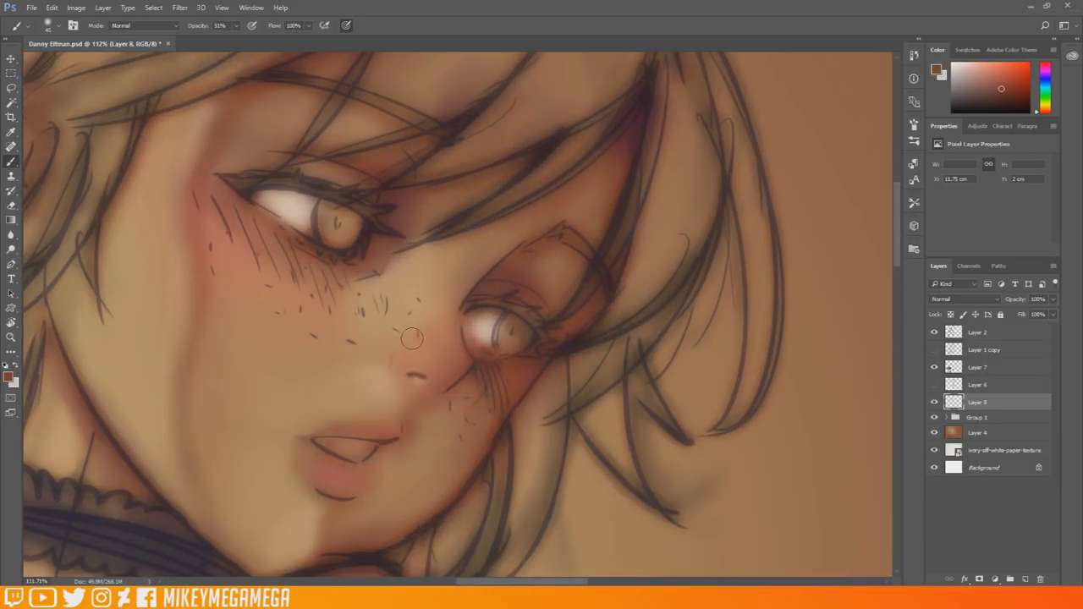
alt+click(401, 365)
alt+click(403, 373)
scroll(516, 210, down, 3)
scroll(423, 256, down, 3)
scroll(413, 370, up, 1)
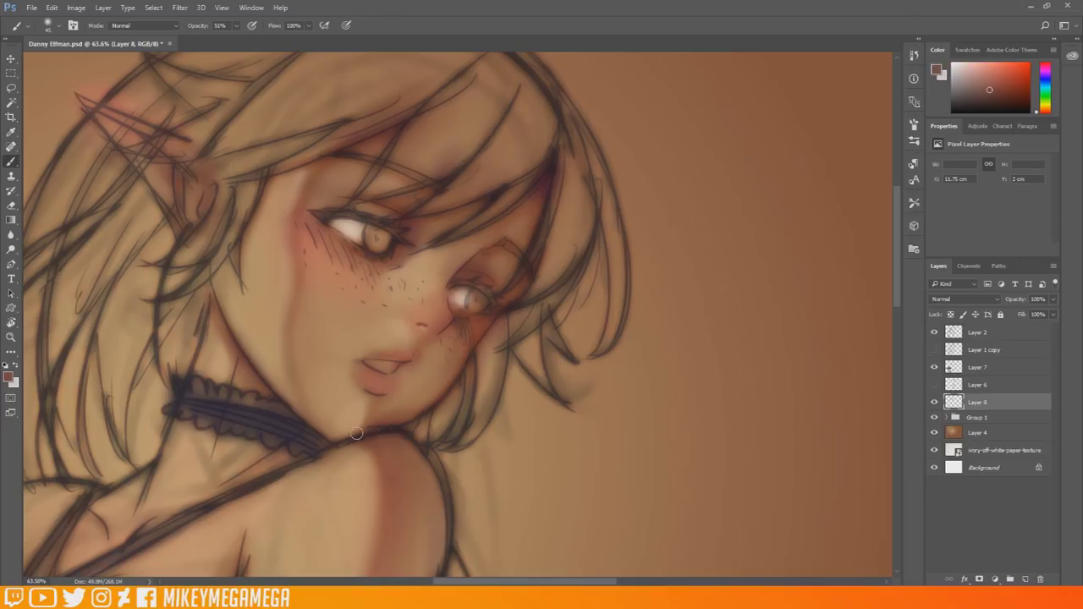
Deepen the shading around the eyes with sampled dark and red tones, and lighten the lower lid with a sampled skin tone.
scroll(369, 431, down, 3)
scroll(361, 249, up, 1)
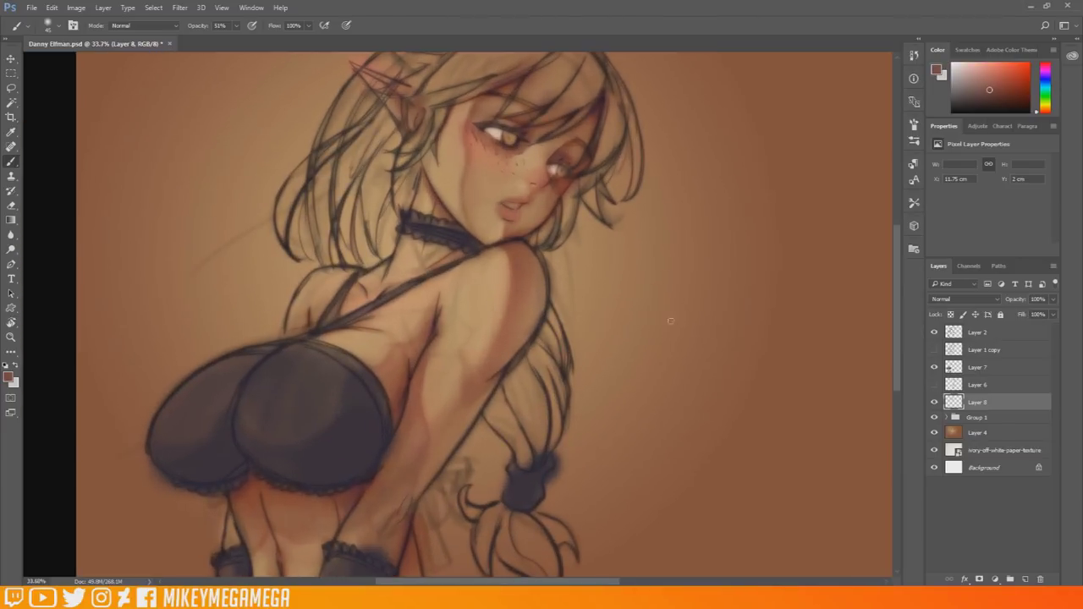
scroll(539, 375, down, 3)
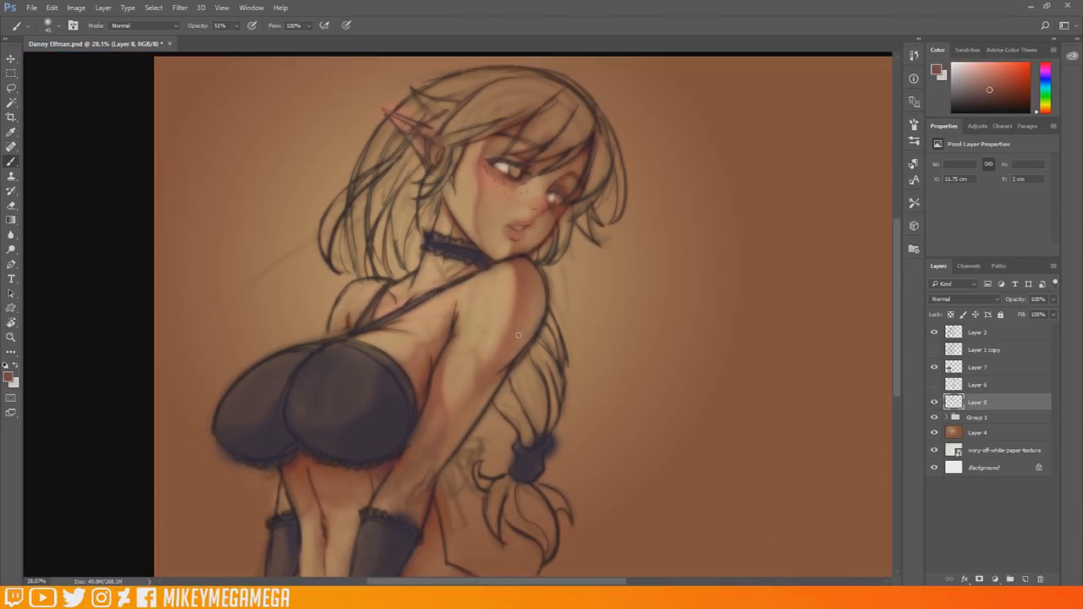
scroll(503, 367, down, 1)
scroll(457, 138, up, 5)
alt+click(500, 198)
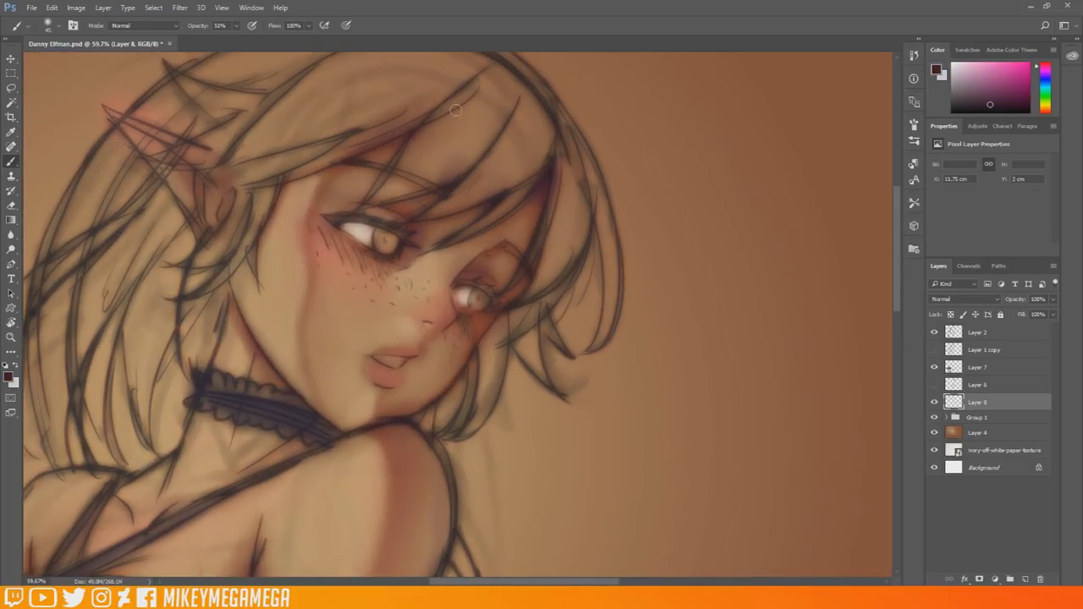
alt+click(506, 280)
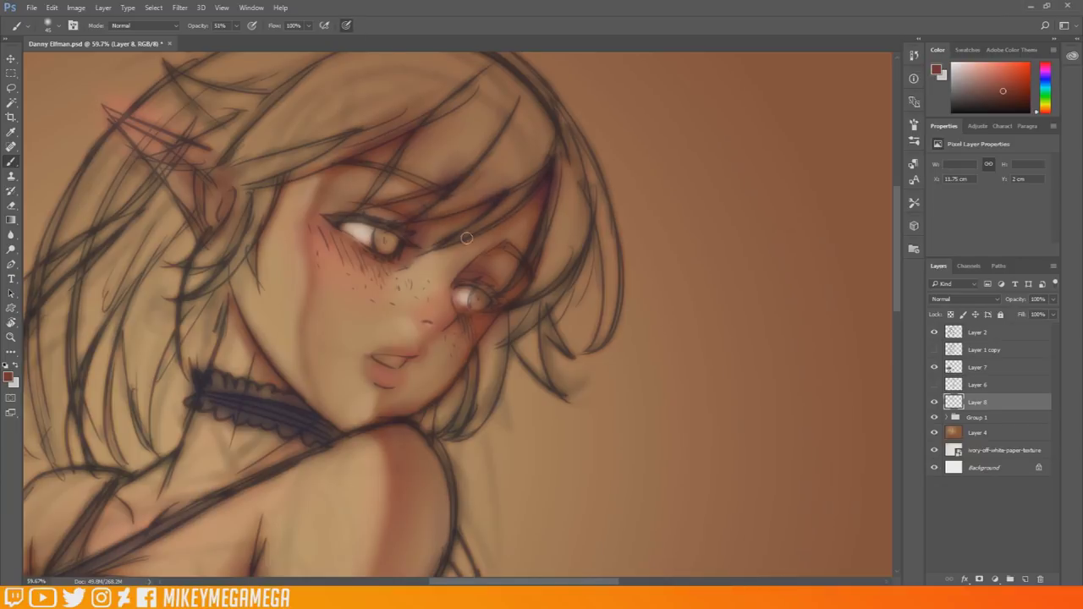
scroll(368, 414, up, 2)
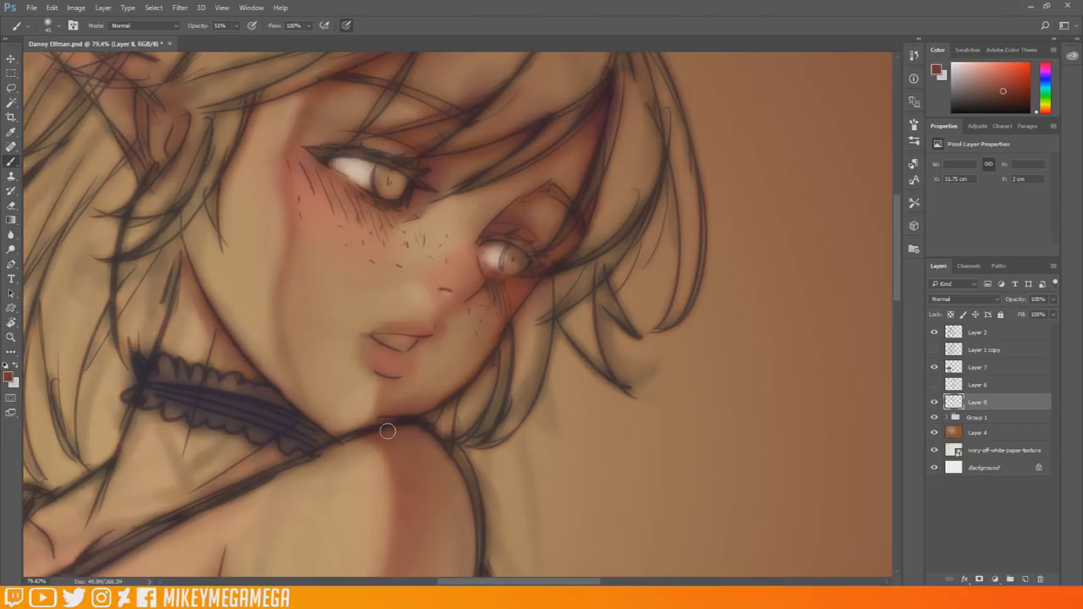
alt+click(450, 208)
drag(343, 179, 380, 204)
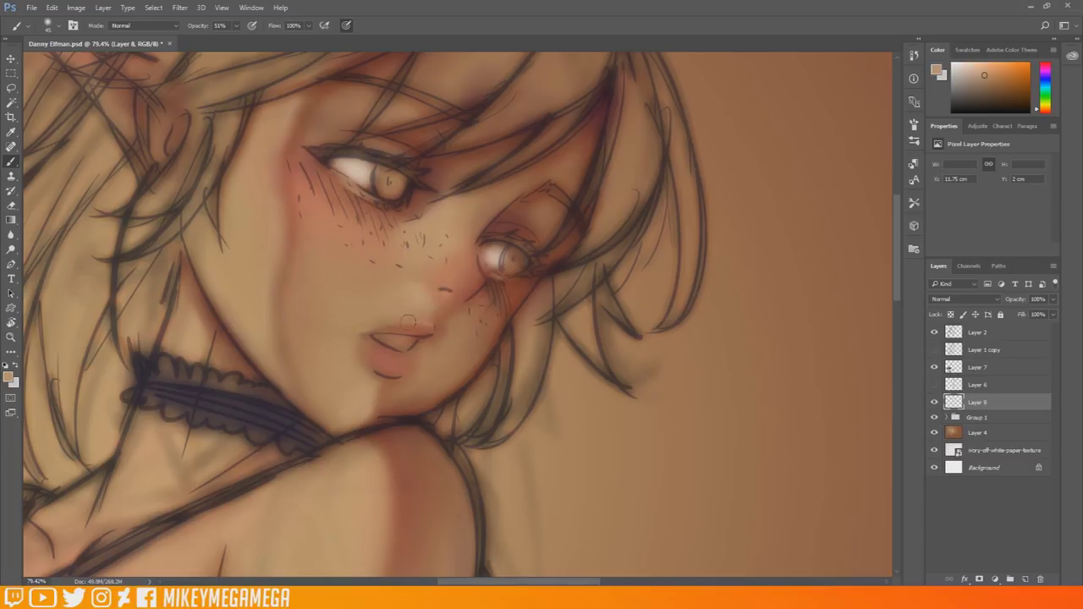
Blend the skin above the upper lip and along the cheek, chin and jaw with tones sampled from the face.
alt+click(354, 342)
alt+click(391, 310)
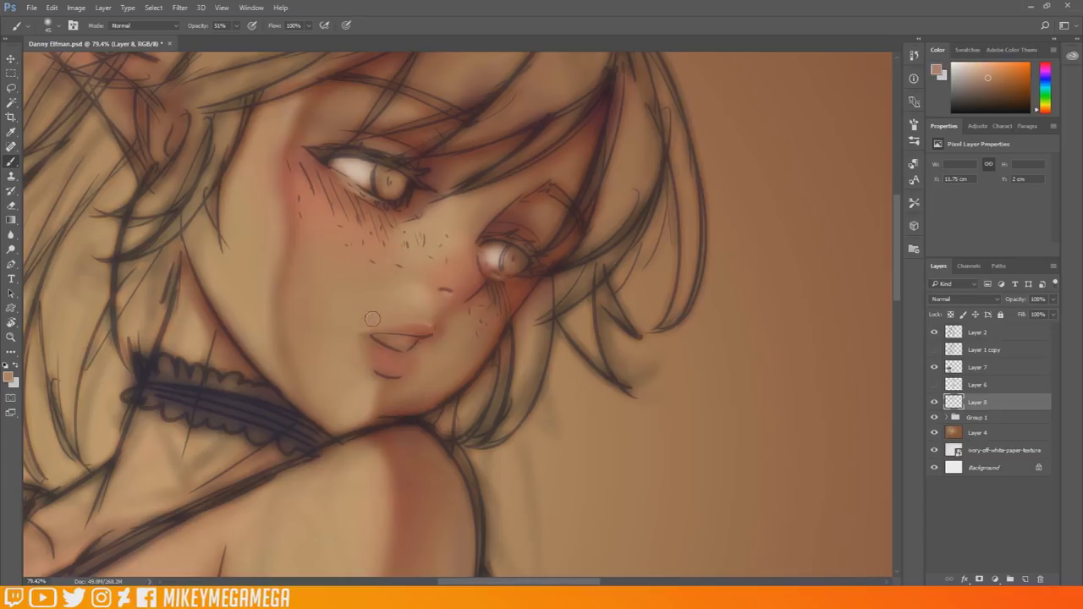
alt+click(376, 289)
alt+click(364, 395)
alt+click(281, 220)
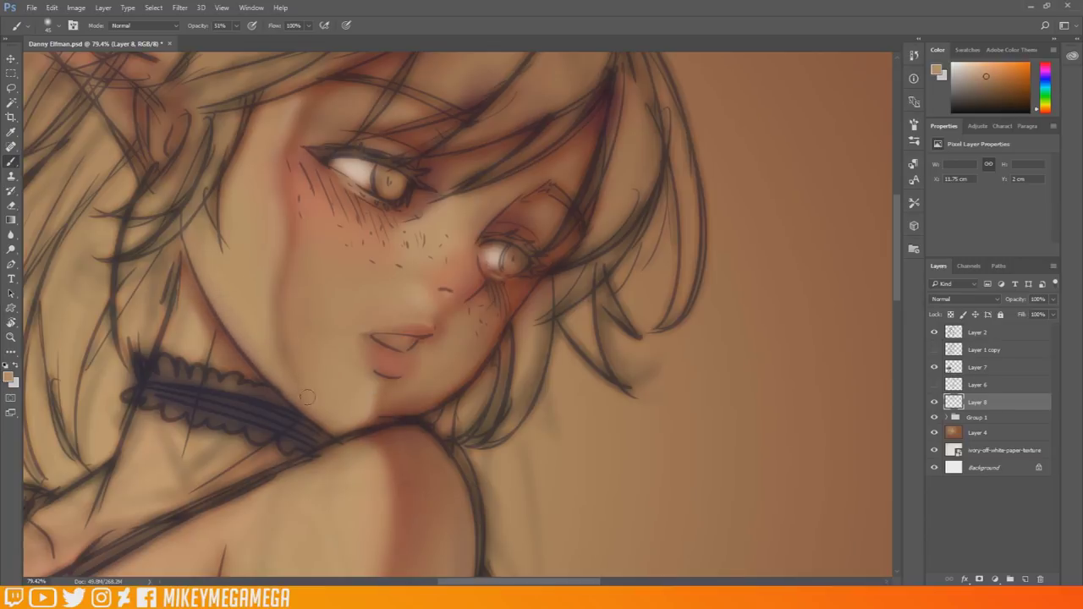
drag(289, 103, 110, 110)
drag(438, 137, 588, 205)
alt+click(312, 348)
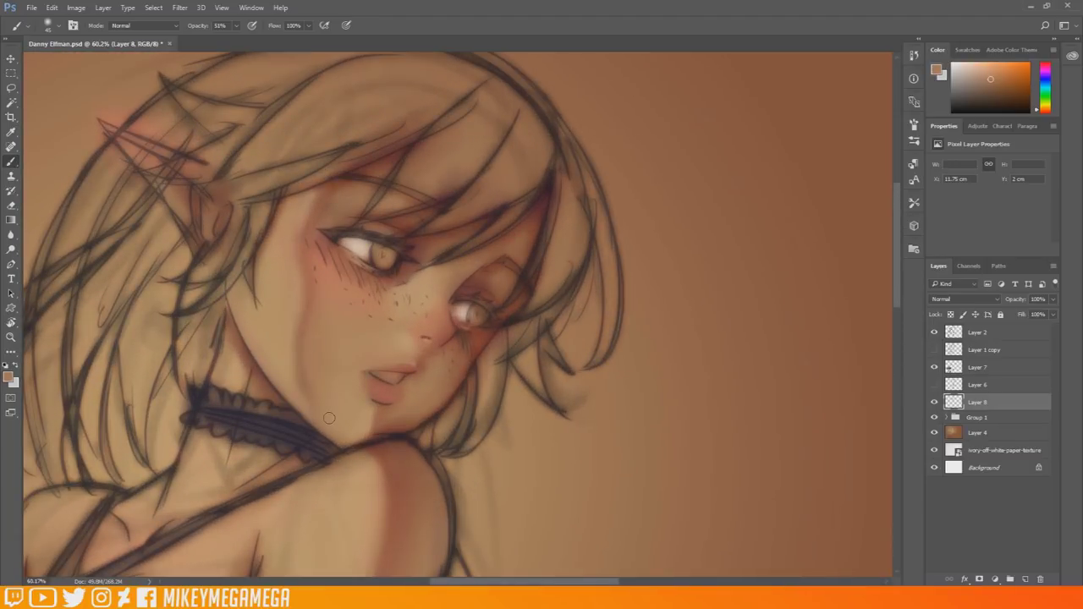
scroll(329, 417, down, 5)
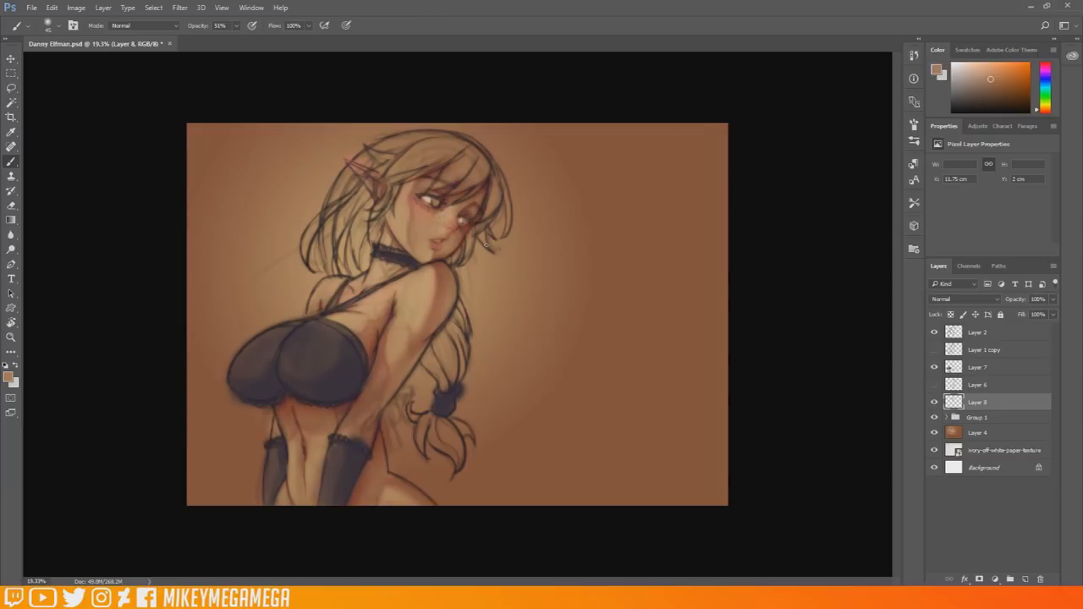
Blend the neck and jaw skin with tones sampled from the chest, neck, cheek and chin.
scroll(479, 272, up, 5)
alt+click(405, 348)
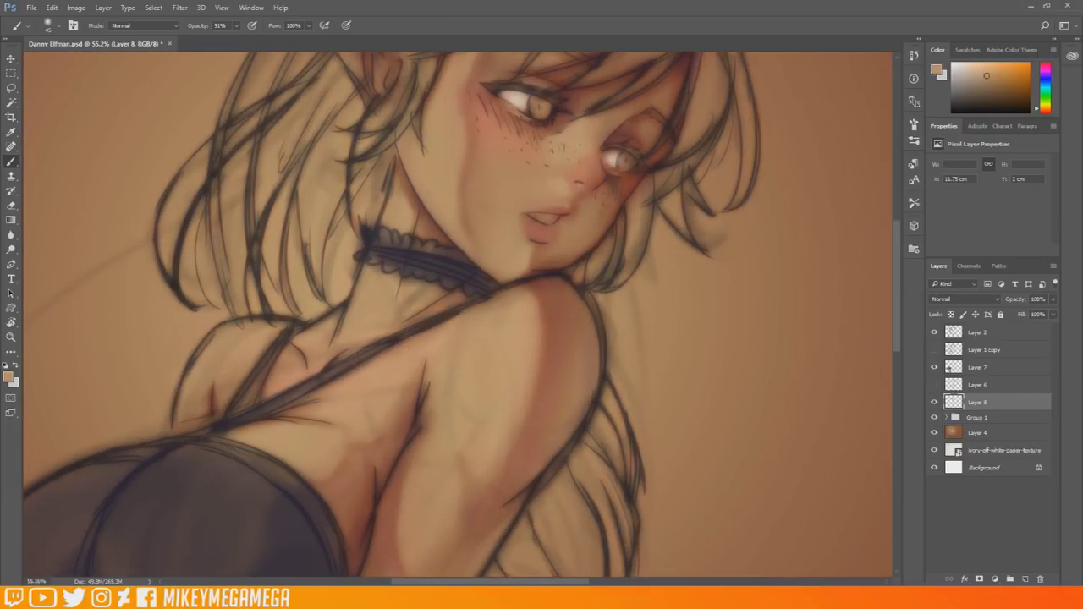
alt+click(369, 275)
alt+click(472, 115)
alt+click(469, 66)
alt+click(531, 254)
Swap to the light grey colour and paint rim light along the neck, far shoulder and far arm.
key(x)
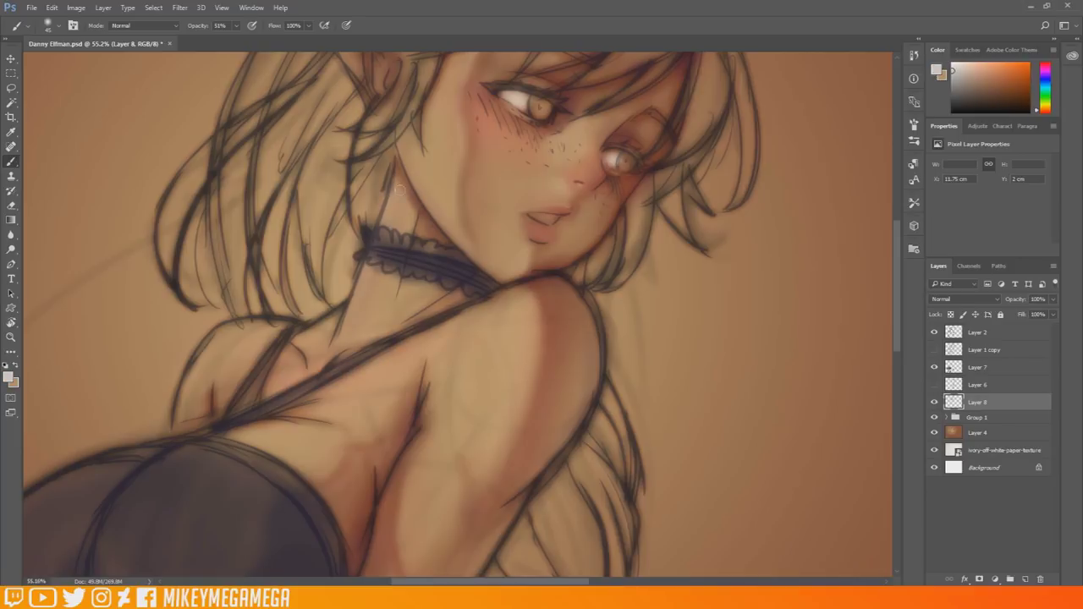
drag(289, 320, 174, 430)
scroll(338, 406, down, 8)
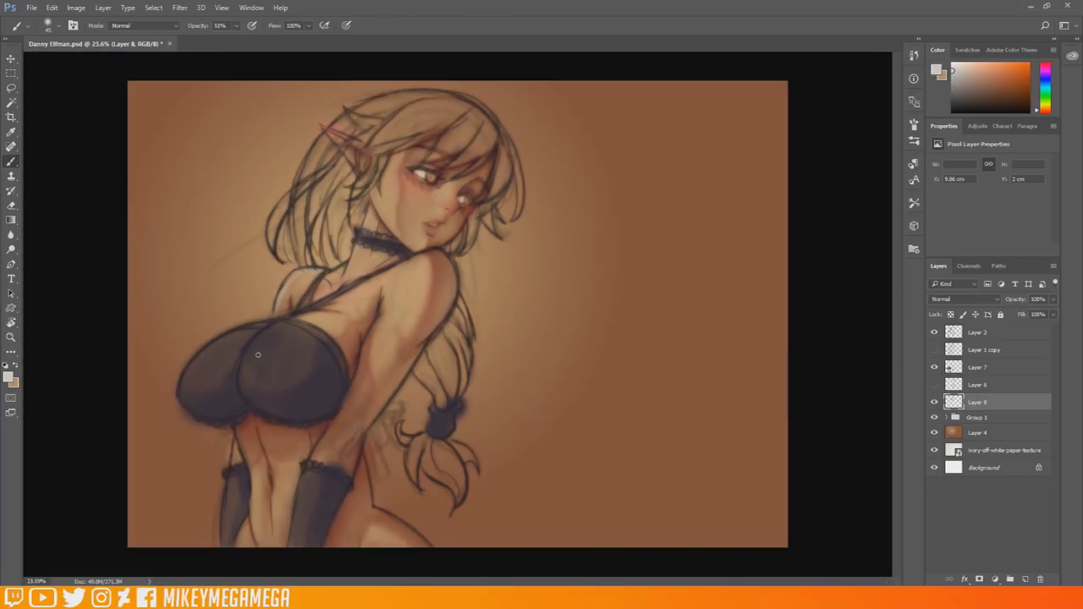
scroll(372, 419, up, 2)
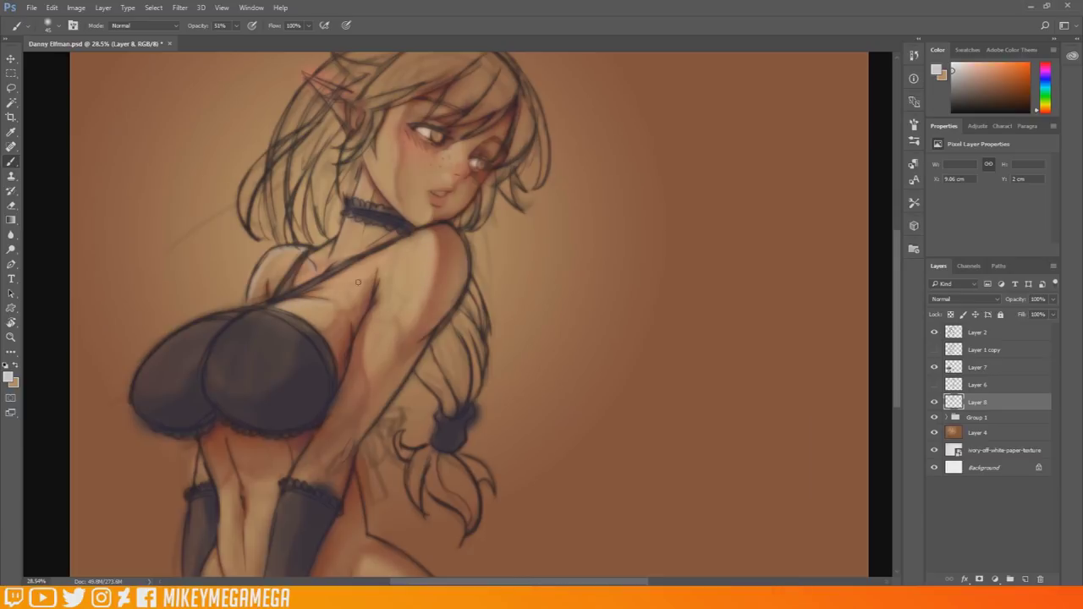
scroll(261, 555, down, 3)
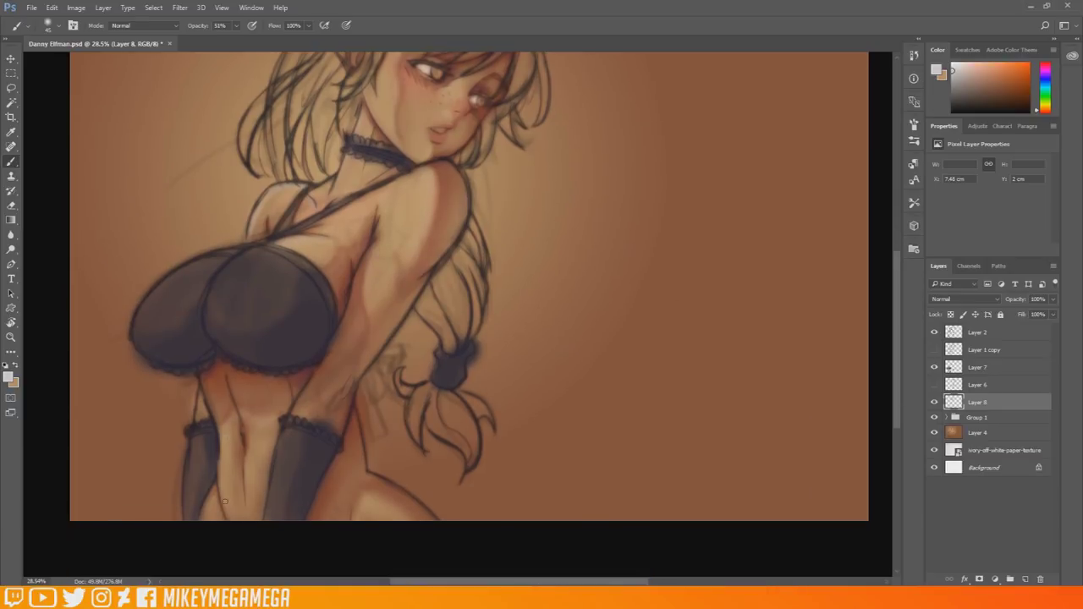
drag(199, 395, 201, 411)
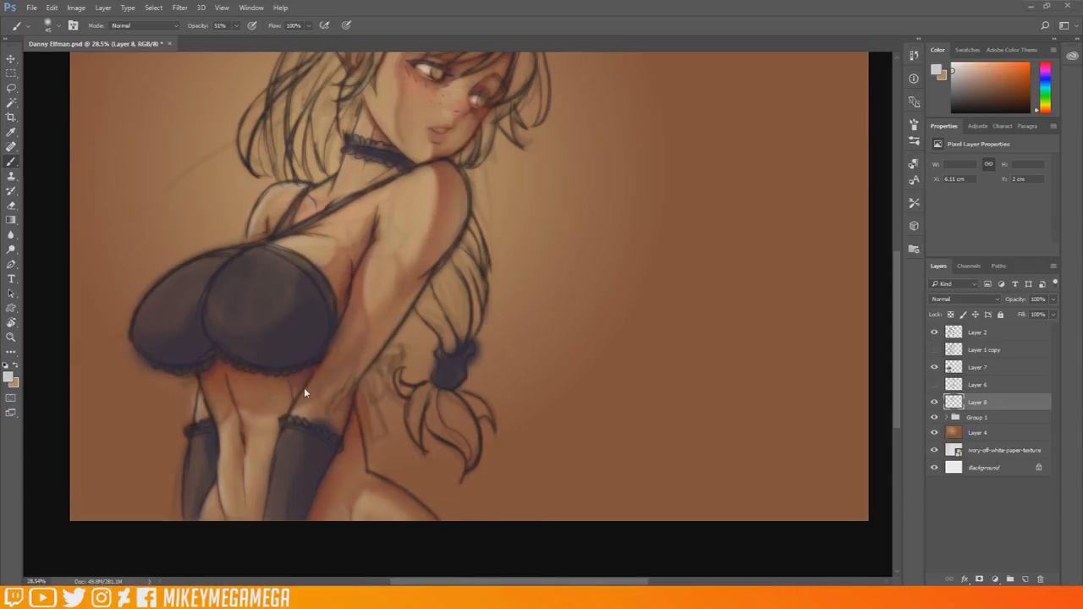
Enlarge the brush and smooth the highlight on the near upper arm with a sampled skin tone.
scroll(193, 182, up, 2)
alt+click(501, 183)
right_click(480, 209)
drag(533, 227, 540, 227)
drag(455, 227, 455, 246)
Blend the light and shadow areas of the near shoulder and arm with tones sampled from both.
alt+click(422, 224)
alt+click(425, 359)
alt+click(452, 306)
alt+click(494, 269)
drag(493, 269, 467, 301)
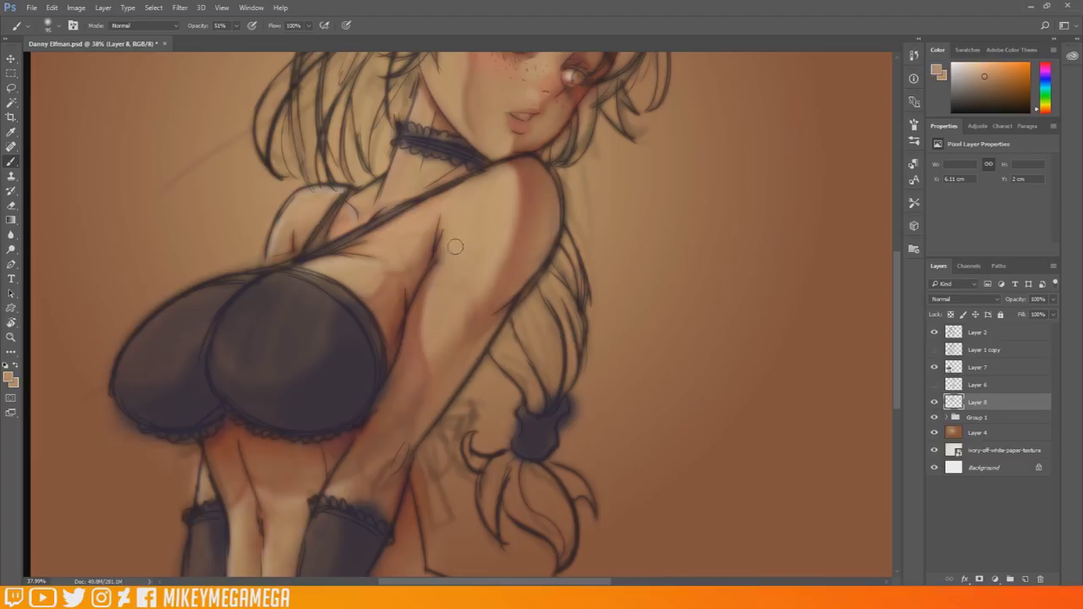
alt+click(547, 193)
alt+click(455, 327)
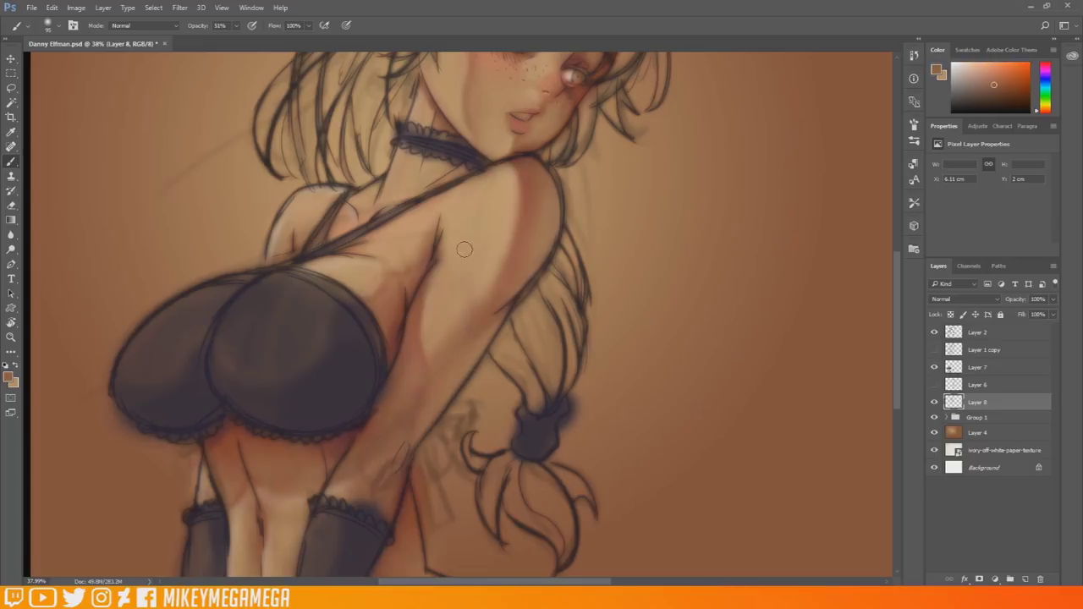
alt+click(420, 293)
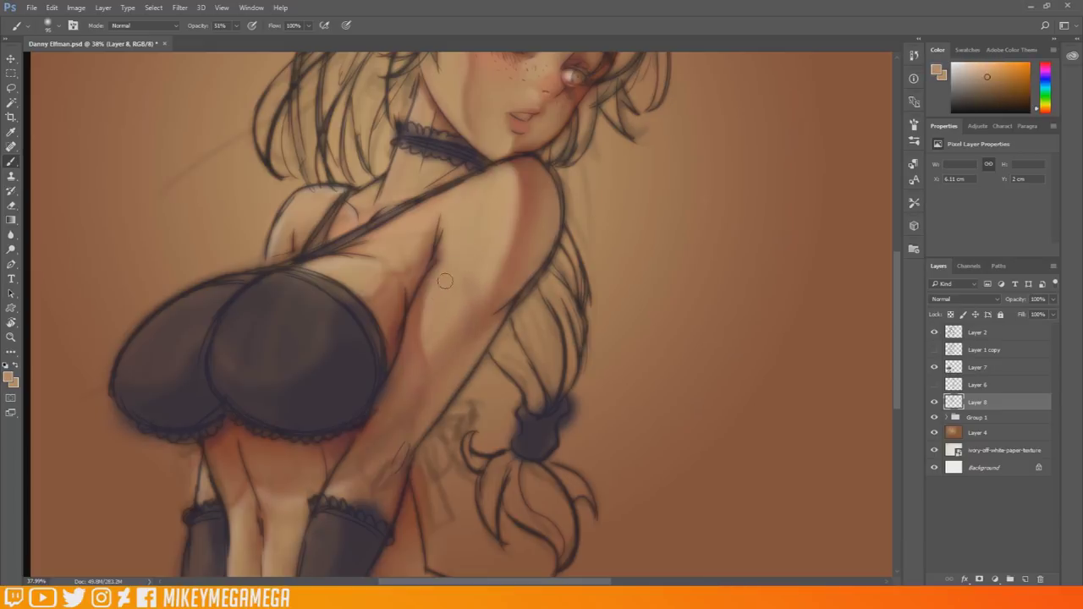
Blend the skin between the strap, armpit and black top with tones sampled from the chest.
alt+click(378, 272)
mouse_move(366, 268)
mouse_down()
mouse_move(370, 247)
mouse_move(425, 236)
mouse_up()
alt+click(408, 244)
alt+click(393, 304)
alt+click(363, 264)
alt+click(408, 228)
scroll(265, 180, down, 4)
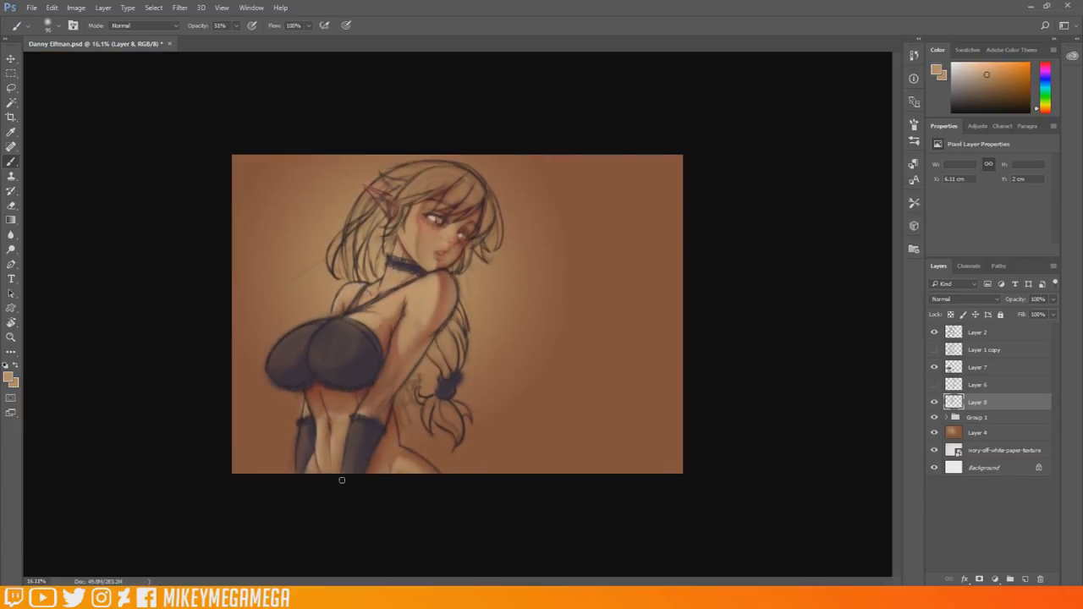
Shade the near forearm and the inner edge of the arm with sampled brown and dark red tones.
scroll(334, 376, up, 5)
alt+click(460, 310)
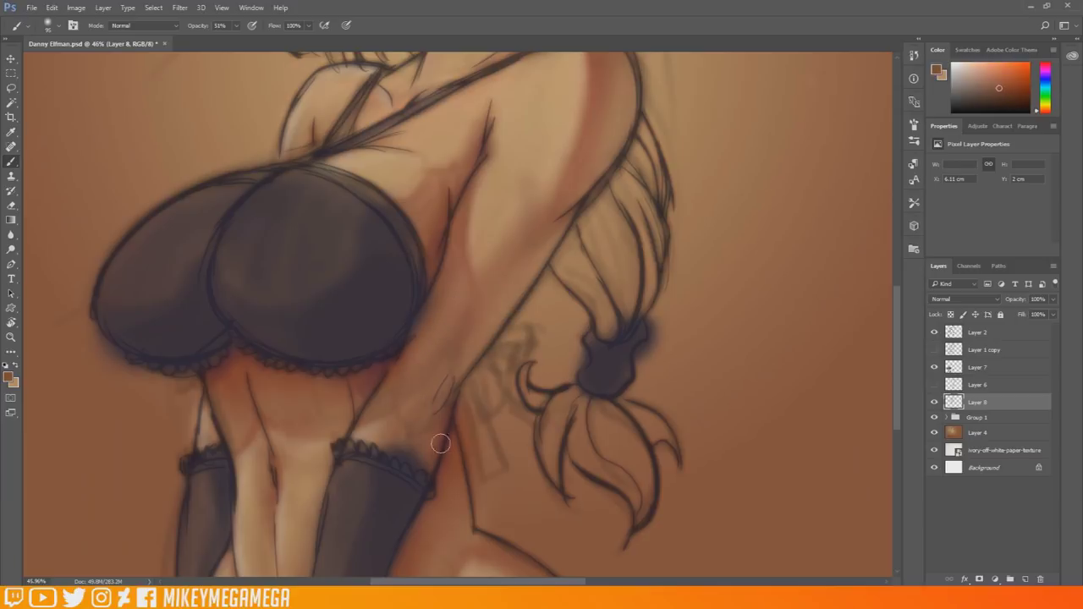
alt+click(377, 449)
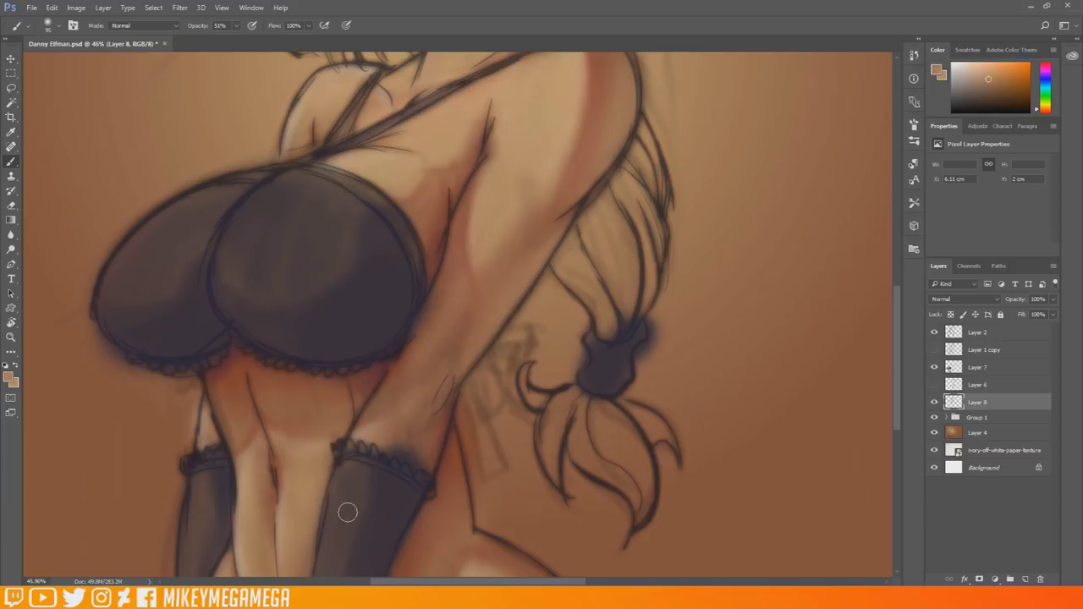
alt+click(222, 366)
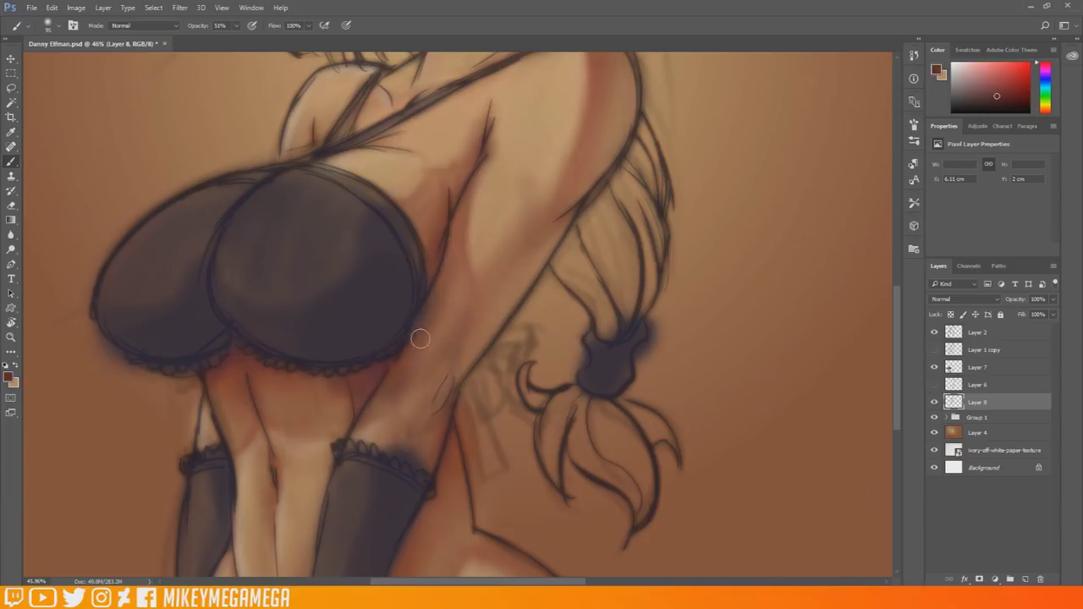
drag(479, 183, 467, 238)
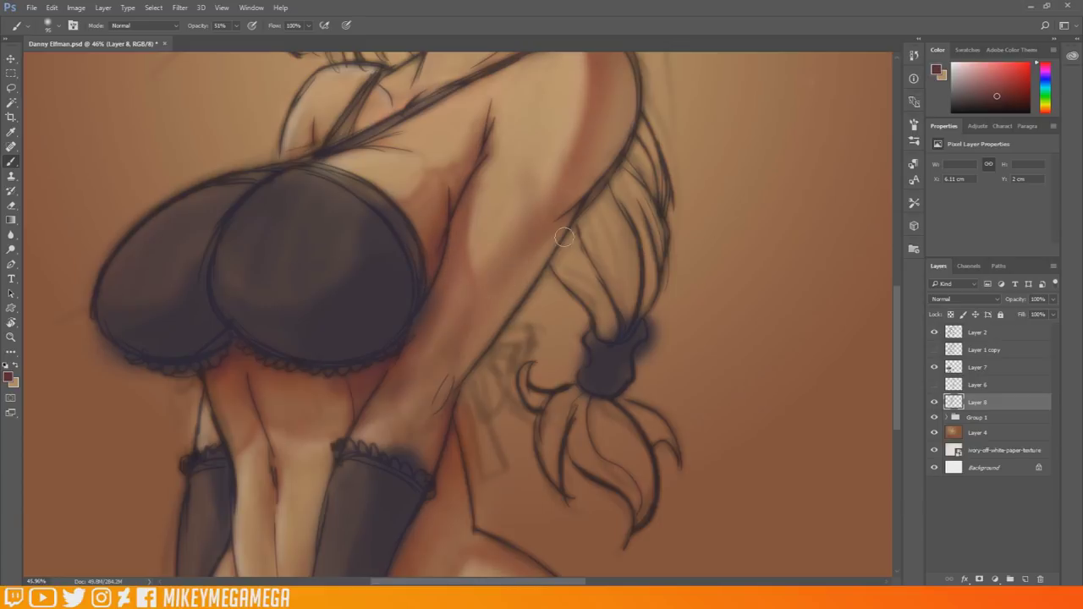
alt+click(534, 110)
Sample reddish brown from under the top and shade the lower belly and the hip beside the near glove.
scroll(521, 312, down, 3)
alt+click(410, 276)
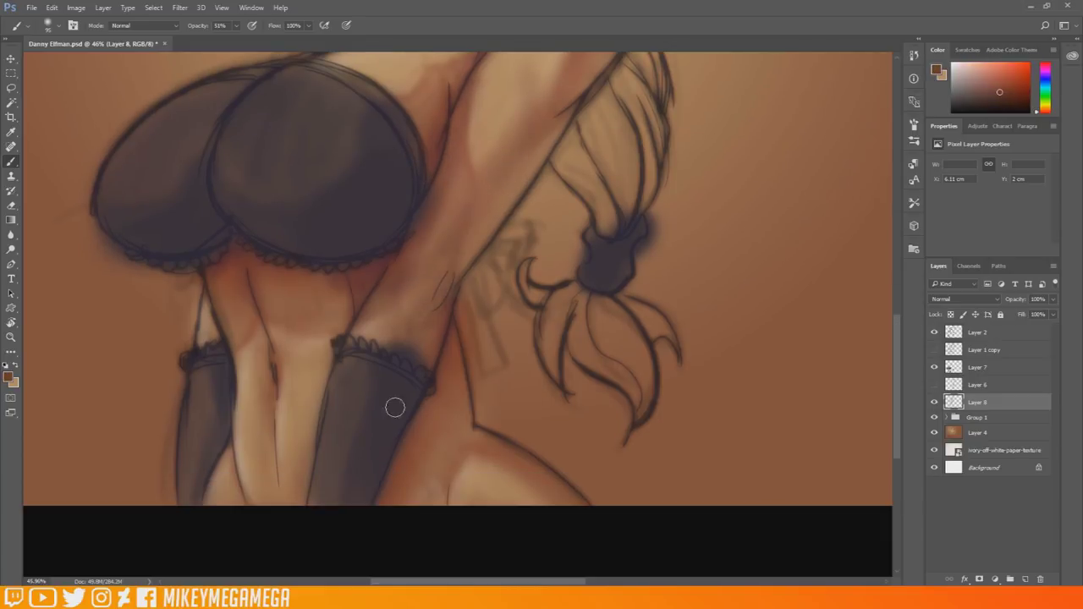
alt+click(217, 334)
alt+click(225, 262)
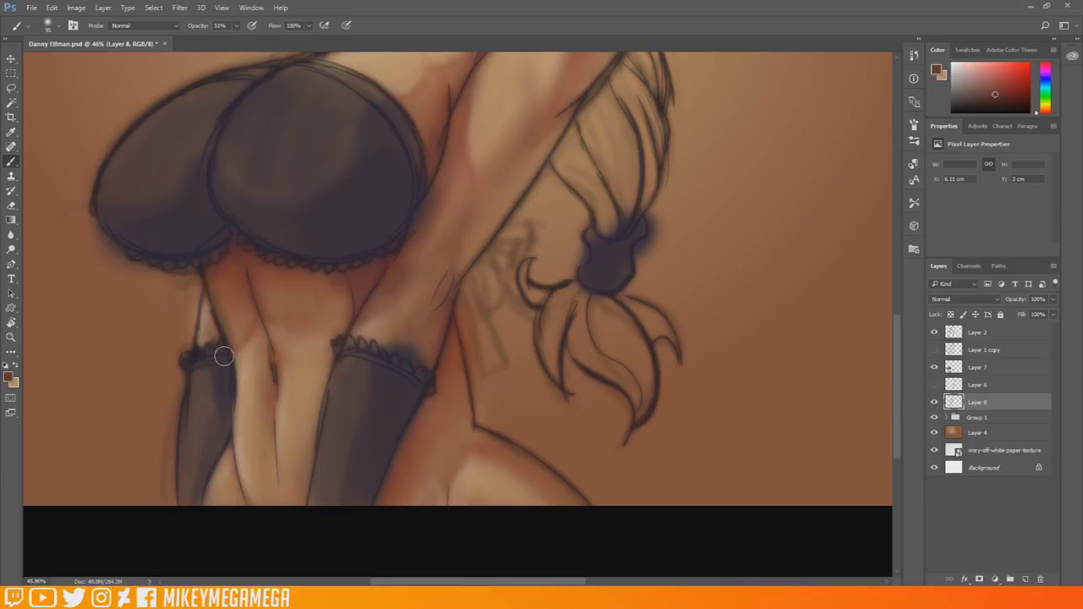
mouse_move(238, 498)
mouse_down()
mouse_move(276, 509)
mouse_move(320, 487)
mouse_up()
drag(412, 417, 380, 505)
drag(450, 330, 402, 445)
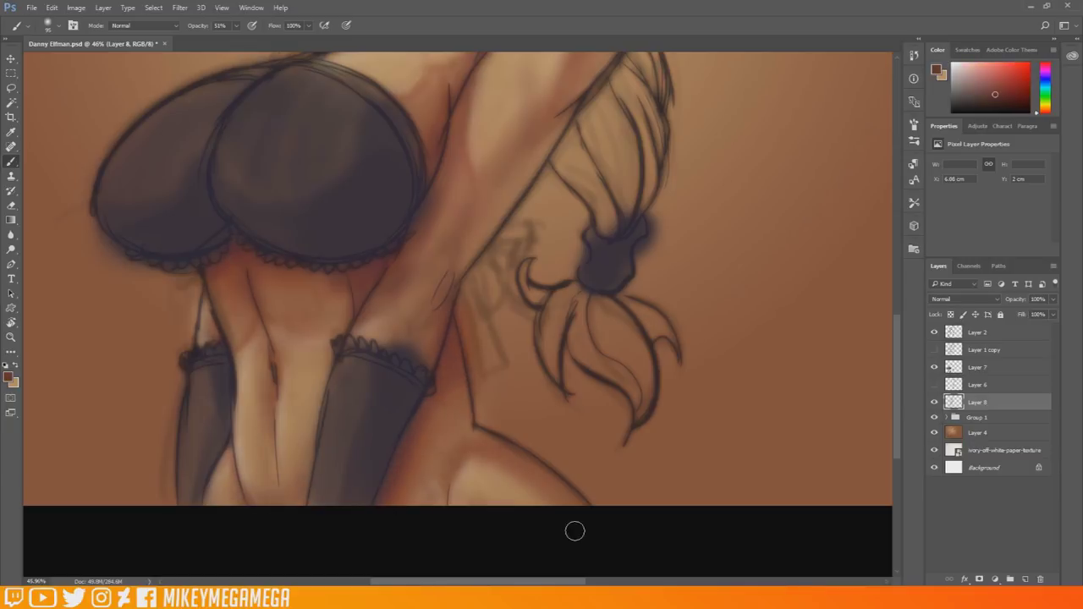
Blend the hip and upper thigh shading with brown tones sampled from the hip, thigh and midriff.
alt+click(457, 325)
alt+click(513, 445)
alt+click(286, 278)
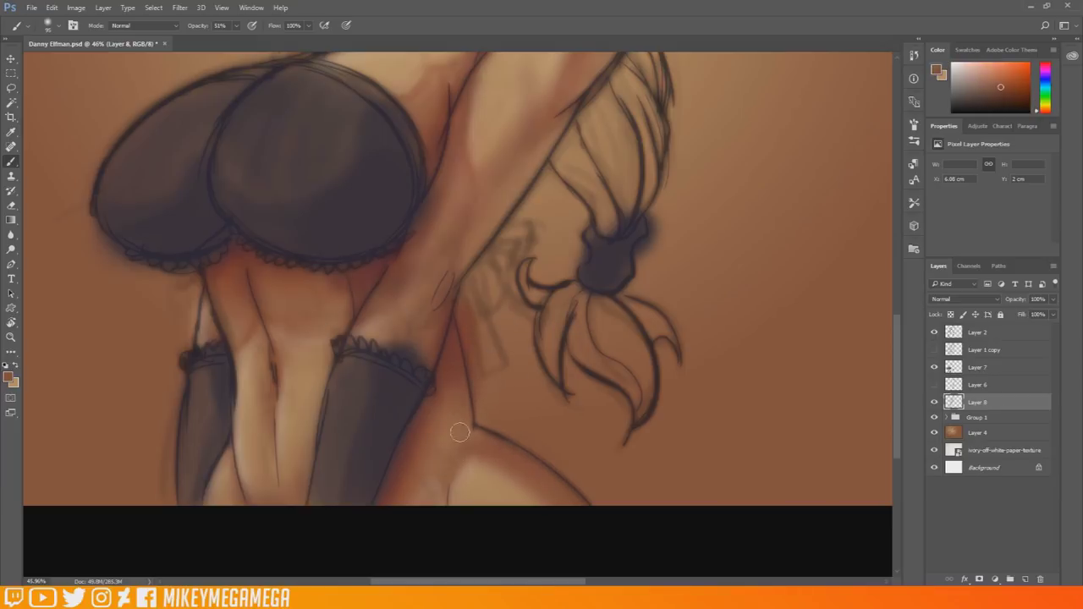
Review the skin shading across the whole figure and the face, and save the document.
alt+click(353, 311)
scroll(289, 426, down, 3)
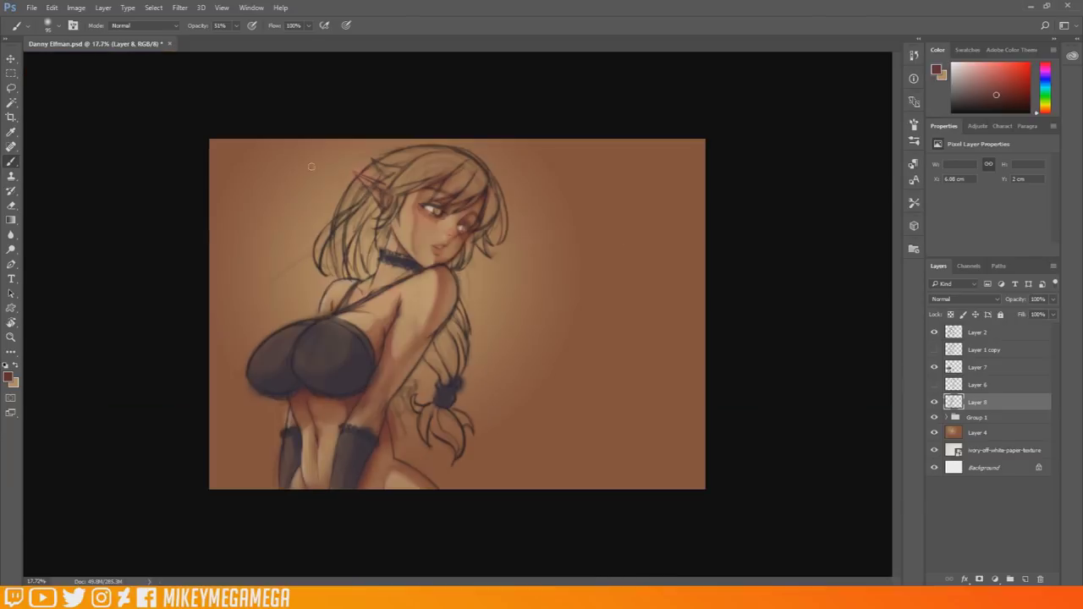
scroll(326, 348, up, 2)
scroll(217, 368, down, 1)
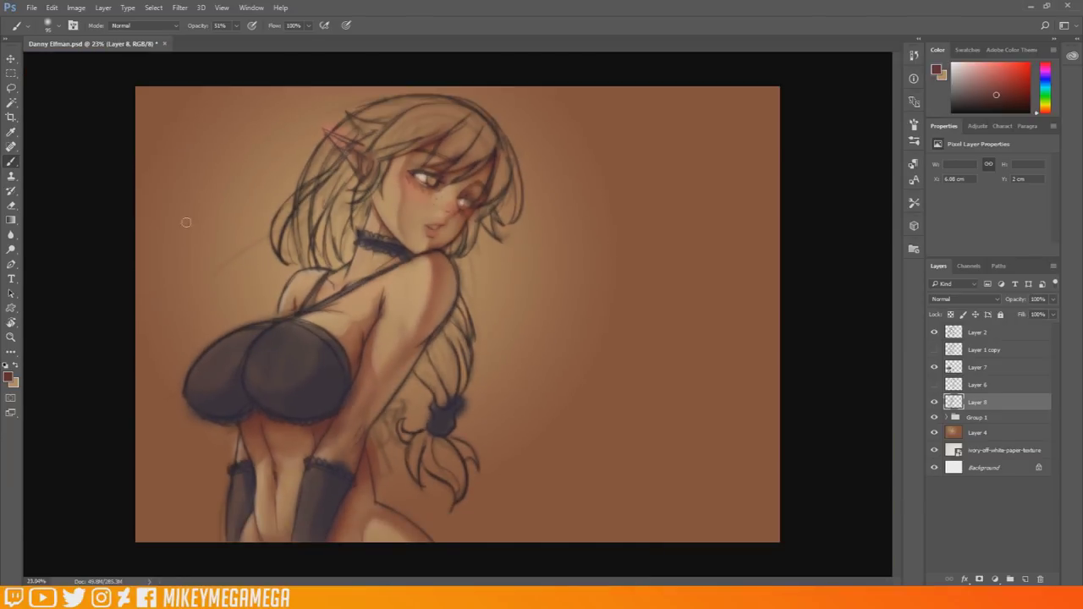
scroll(172, 438, up, 2)
scroll(121, 109, down, 2)
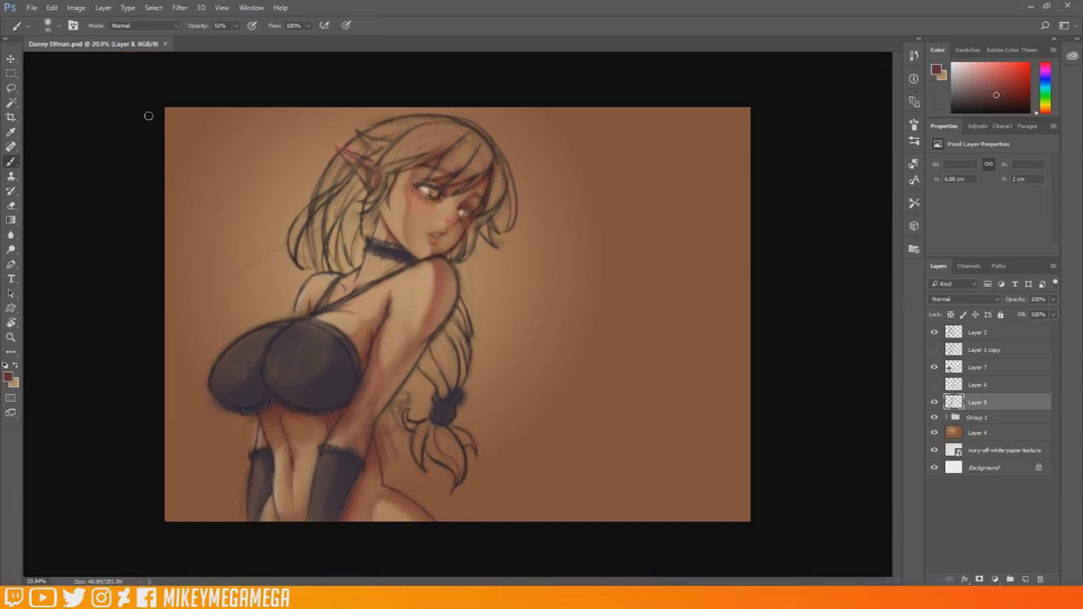
scroll(355, 211, up, 3)
scroll(393, 302, down, 3)
scroll(398, 110, up, 2)
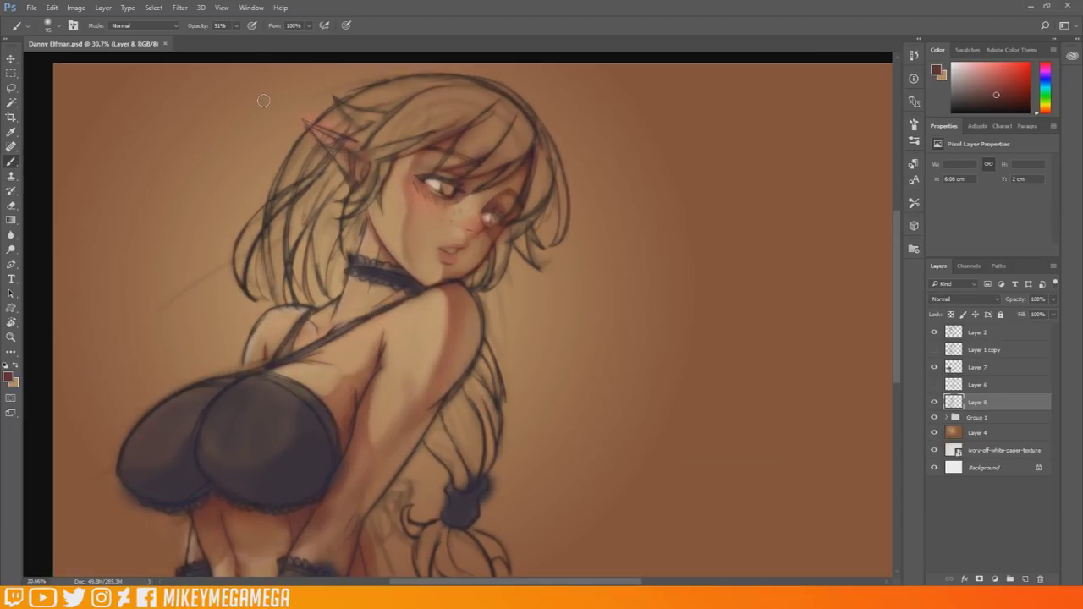
Duplicate Layer 2, place the copy directly above Layer 7, and hide the original Layer 2.
click(985, 332)
right_click(1000, 330)
click(872, 125)
key(Return)
drag(997, 334, 990, 372)
click(935, 420)
click(936, 421)
click(936, 421)
Lower the duplicated line layer's opacity to 34% and move it directly above Layer 8.
click(1054, 298)
drag(1022, 315, 1010, 315)
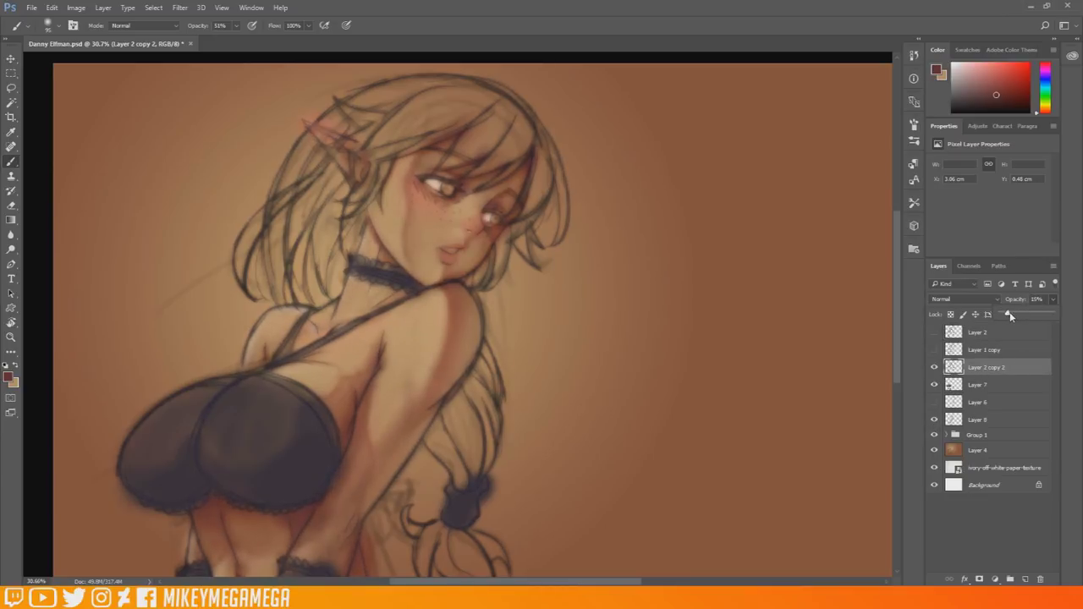
click(935, 385)
click(935, 385)
drag(990, 373, 991, 398)
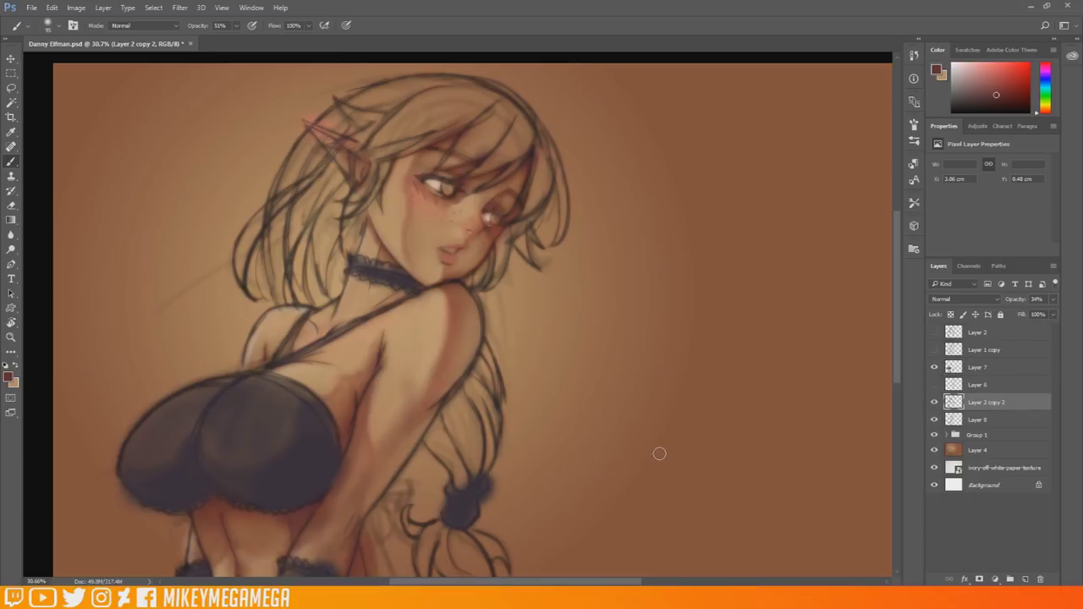
right_click(999, 403)
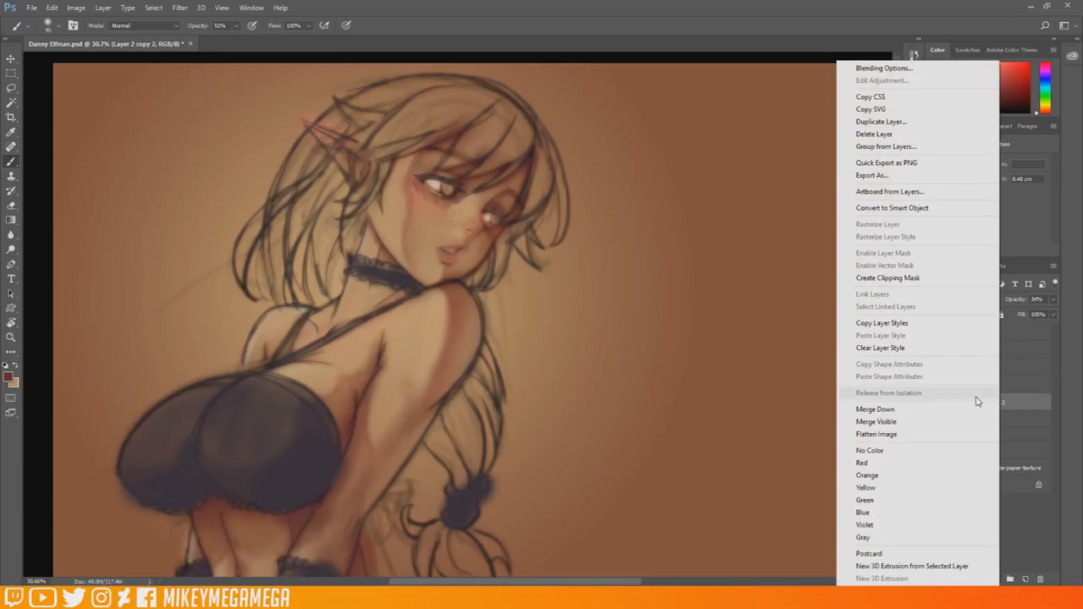
click(973, 409)
key(ctrl+z)
Set the foreground color to a light violet grey and choose a hard round brush for the face details.
drag(438, 152, 630, 255)
click(8, 378)
click(492, 407)
drag(646, 423, 644, 401)
key(Return)
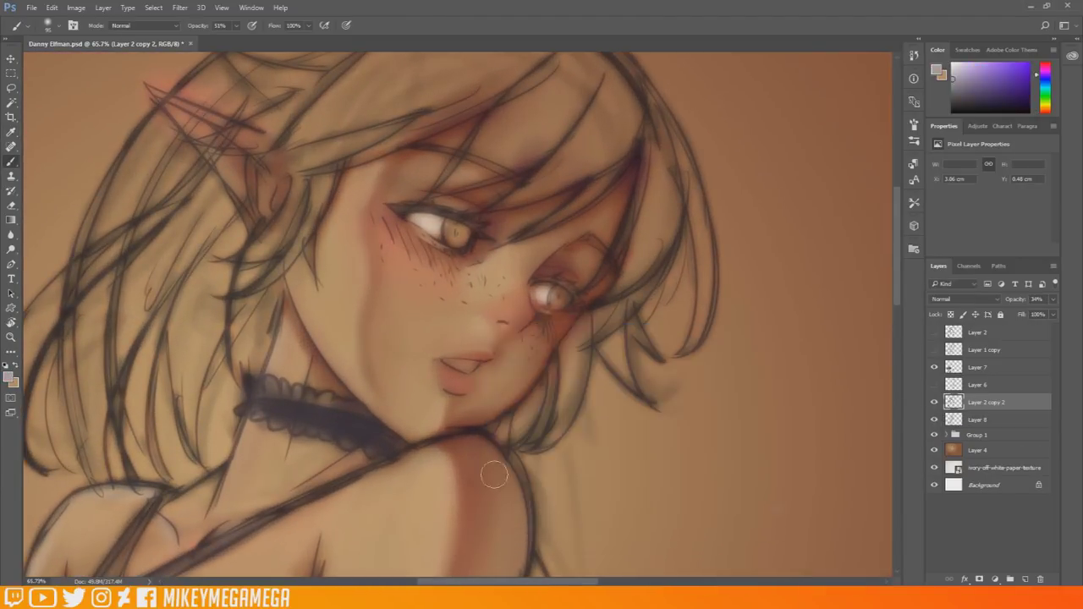
click(58, 26)
click(24, 191)
click(354, 290)
Add a new layer above Layer 8 and paint pale lashes along the near eye's upper lid.
click(987, 421)
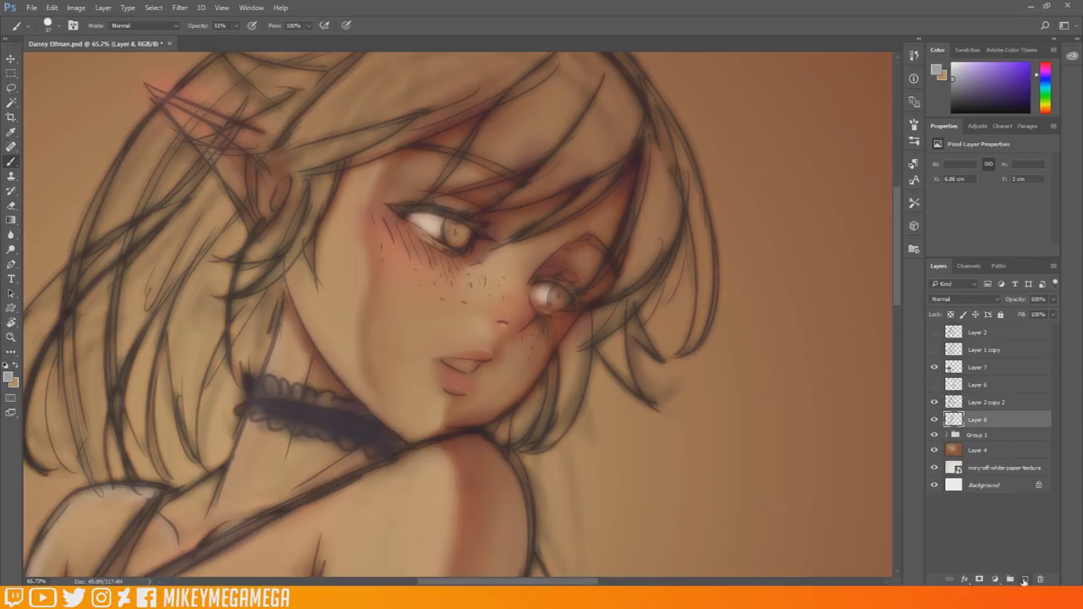
click(1026, 579)
key(r)
drag(640, 248, 500, 146)
mouse_move(340, 306)
mouse_down()
mouse_move(371, 260)
mouse_move(337, 306)
mouse_move(366, 270)
mouse_move(412, 247)
mouse_move(375, 252)
mouse_up()
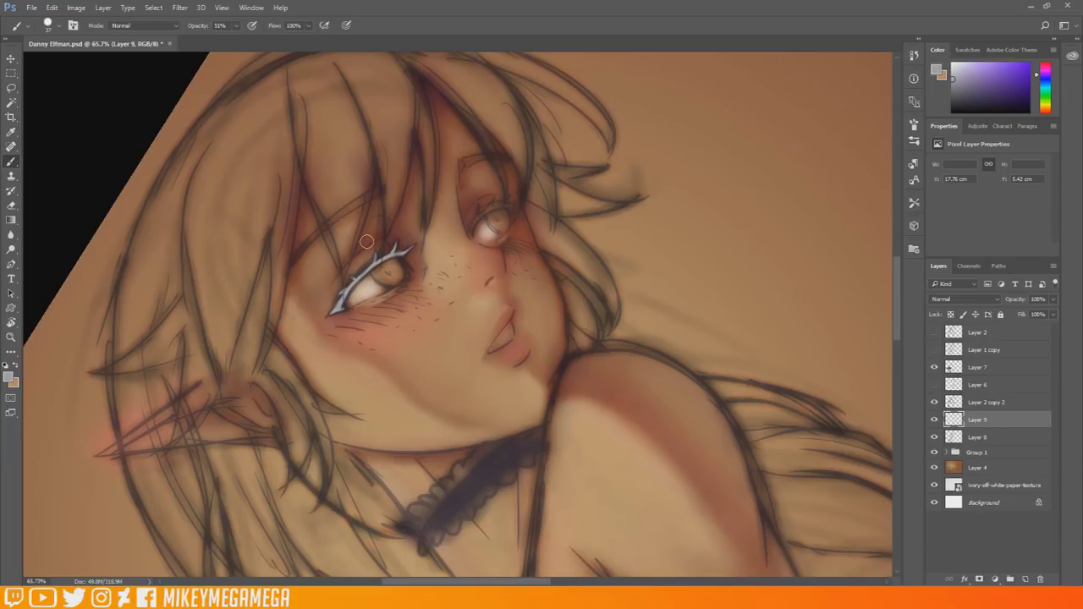
Refine the near eye's pale lashes and lower lid, and paint the near eyebrow in the same light grey.
key(Escape)
key(r)
mouse_move(385, 211)
mouse_down()
mouse_move(360, 334)
mouse_move(346, 329)
mouse_up()
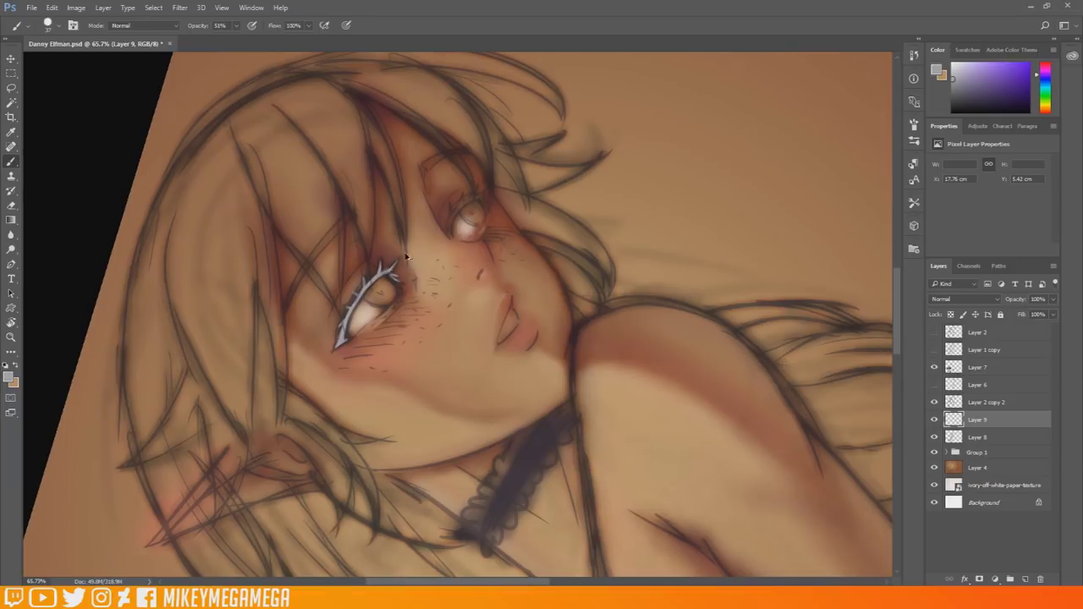
mouse_move(353, 335)
mouse_down()
mouse_move(340, 346)
mouse_move(401, 297)
mouse_up()
drag(288, 306, 346, 218)
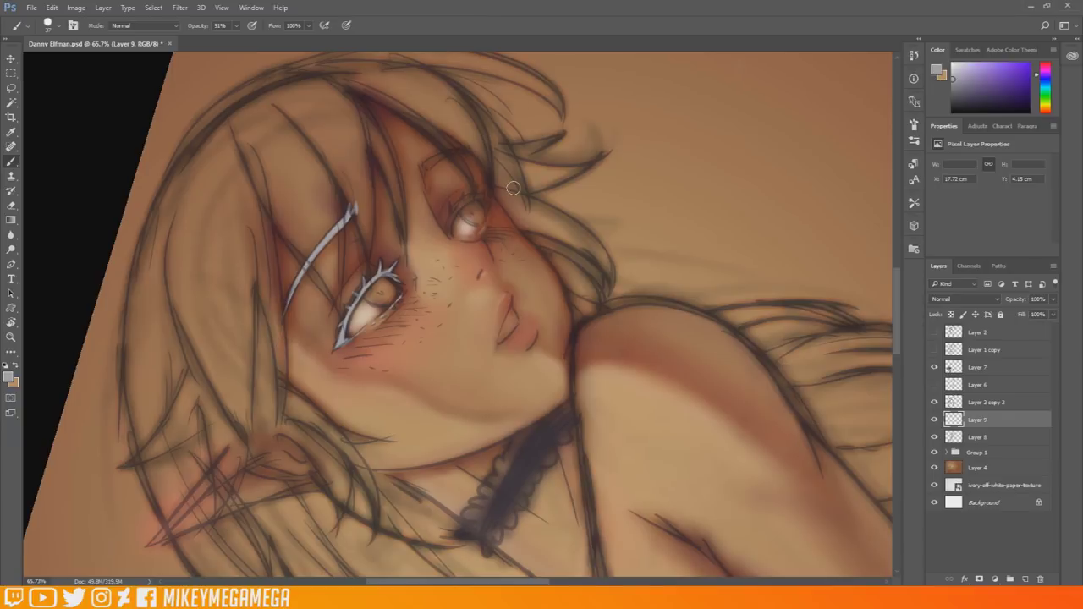
Pick a slightly darker violet grey and paint the far eyebrow and the far eye's upper lashes.
click(10, 378)
click(749, 352)
drag(423, 168, 472, 152)
drag(450, 230, 482, 195)
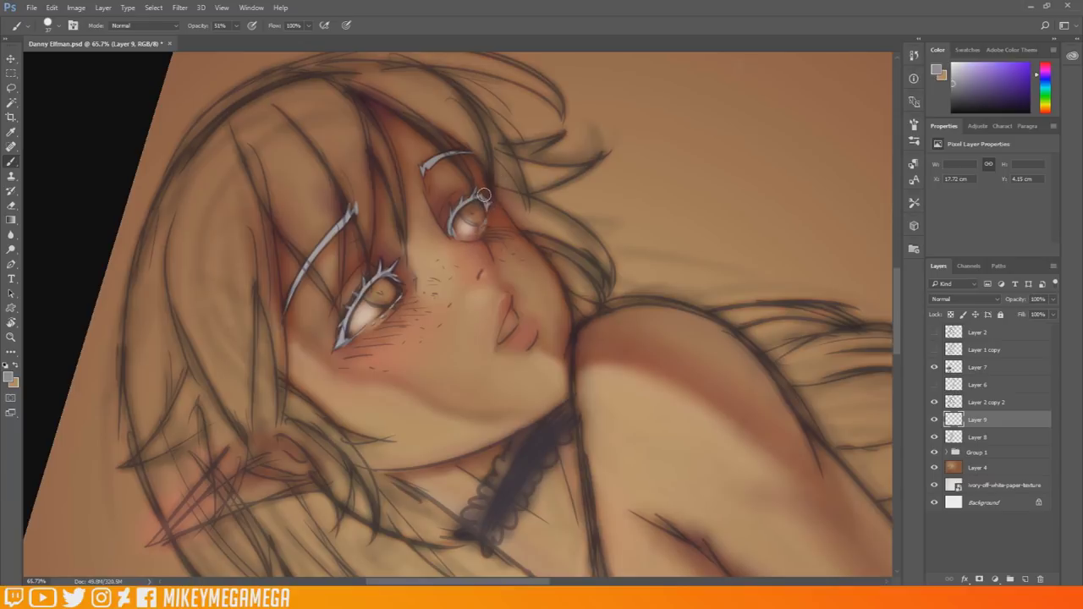
Sample the near eye's light beige and repaint the white of that eye with a small soft brush.
mouse_move(524, 289)
mouse_down()
mouse_move(517, 114)
mouse_move(665, 266)
mouse_up()
key(r)
drag(460, 302, 386, 251)
key(b)
alt+click(378, 251)
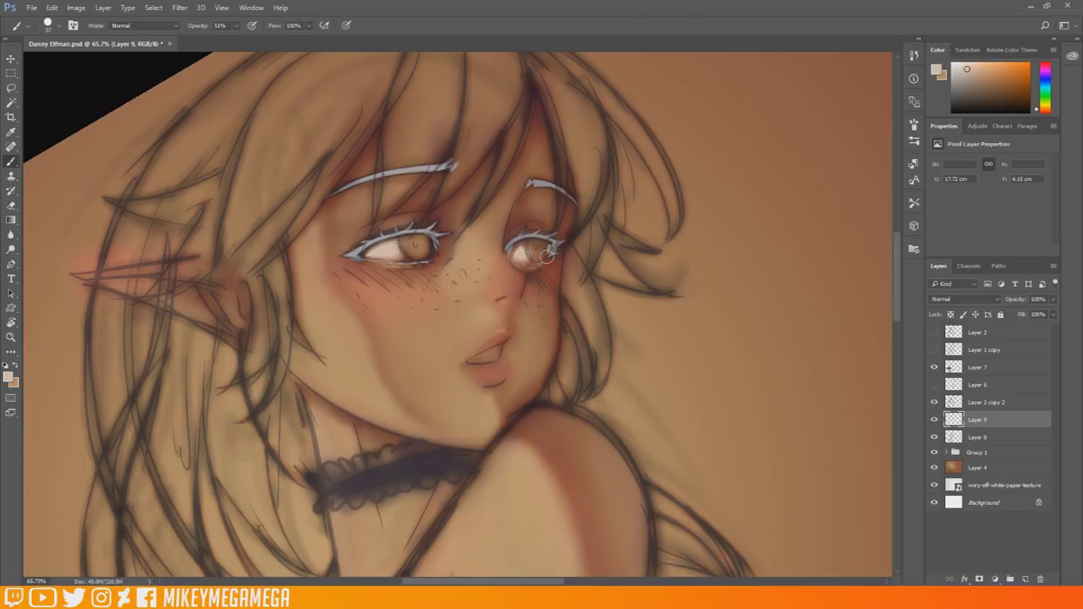
scroll(622, 147, up, 2)
key(r)
drag(616, 182, 565, 137)
click(57, 27)
click(115, 174)
click(378, 293)
right_click(333, 293)
click(395, 323)
click(311, 322)
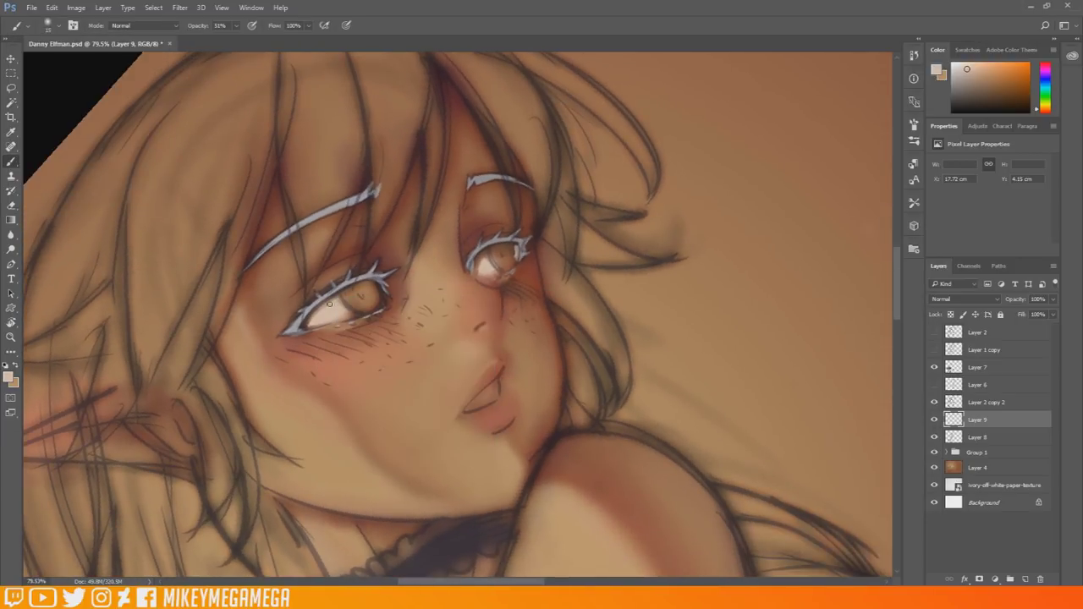
drag(322, 305, 339, 317)
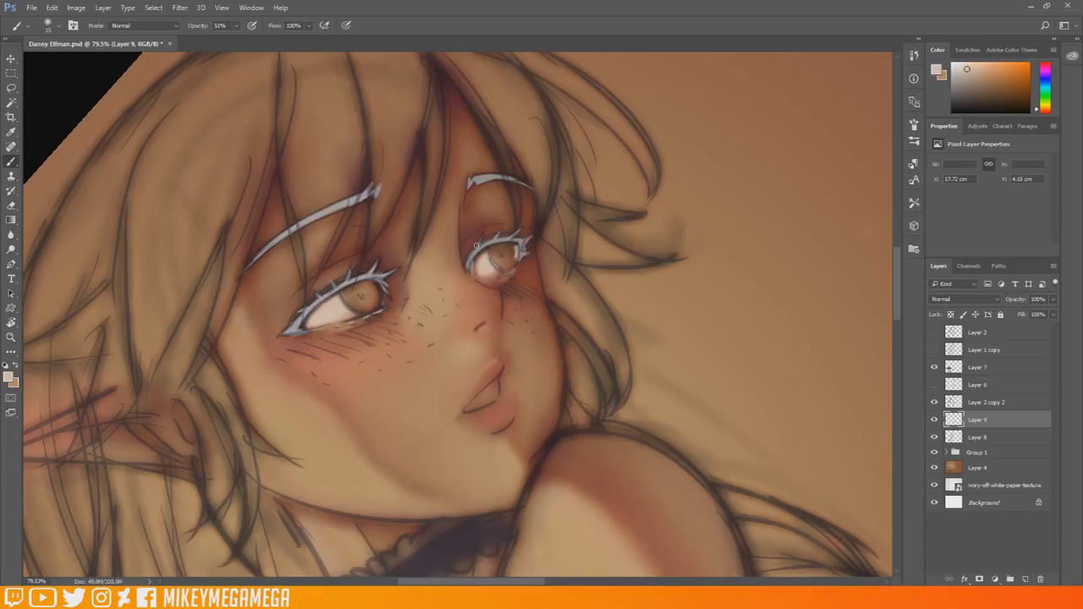
Choose a salmon red and a hard round brush, and tint the corners and rims of the eyes with it and sampled skin tones.
click(8, 377)
click(648, 498)
click(576, 393)
click(646, 500)
click(747, 353)
key(b)
click(48, 26)
click(60, 110)
click(388, 303)
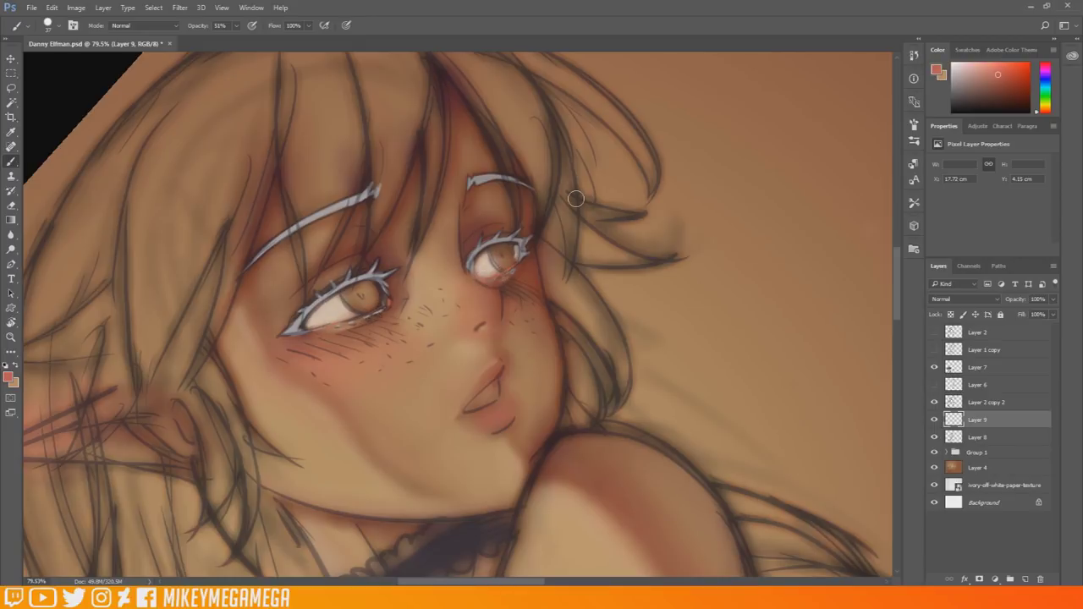
alt+click(507, 294)
alt+click(476, 331)
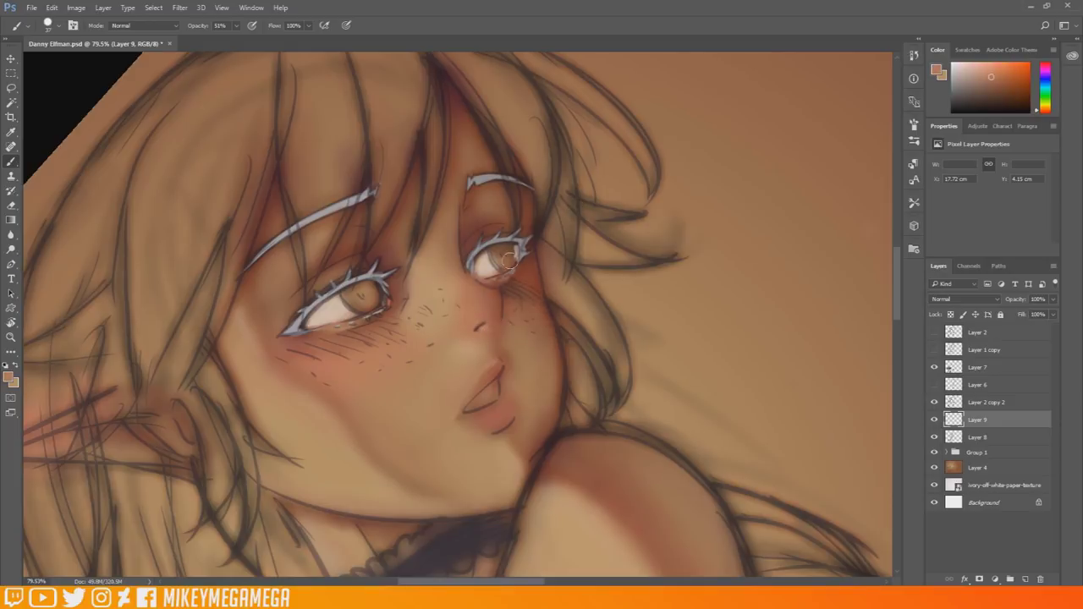
Pick a light warm grey and paint the upper teeth between the parted lips.
scroll(512, 270, right, 2)
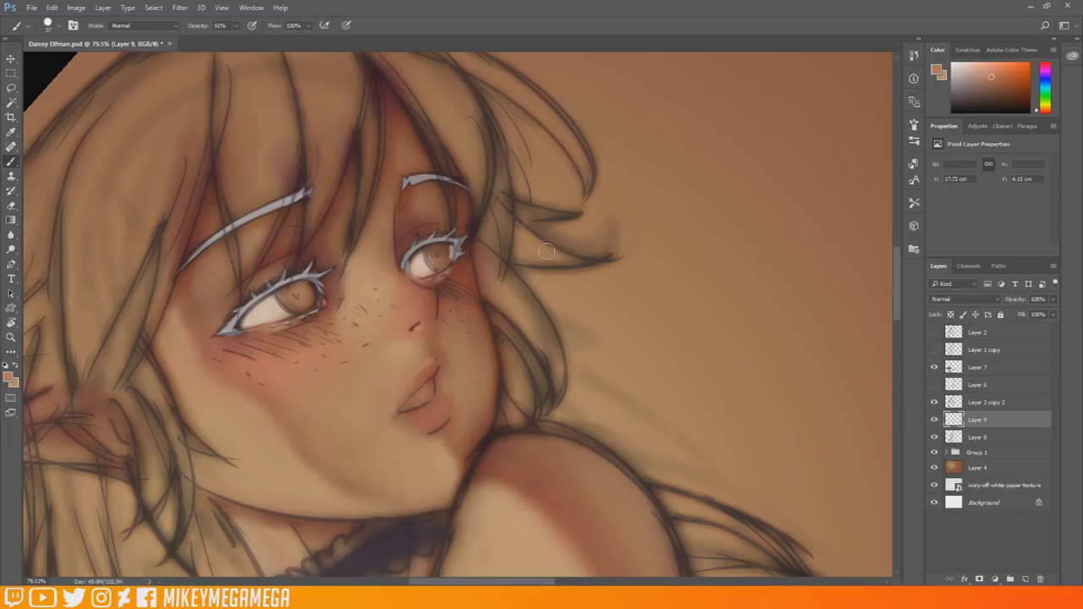
click(8, 377)
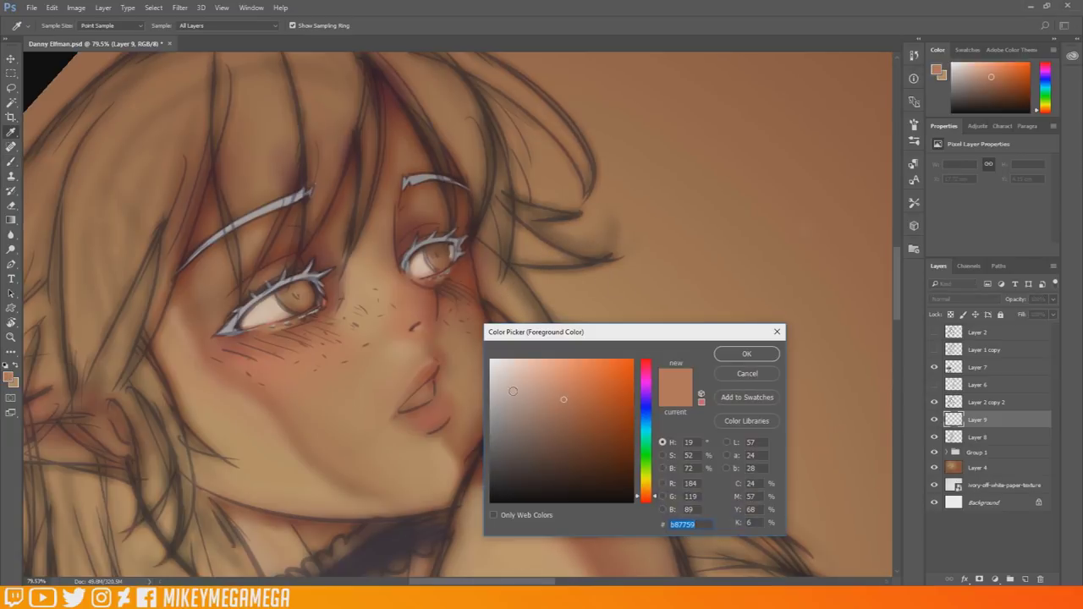
click(497, 402)
click(744, 353)
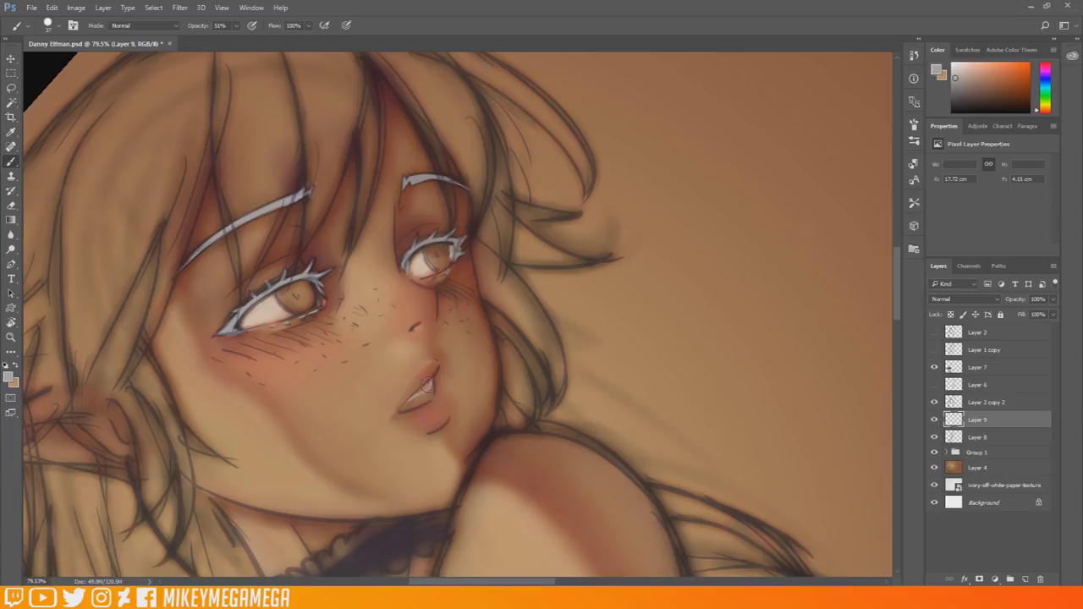
Sample dark red from the lip line and fill in the mouth opening beneath the teeth.
alt+click(408, 403)
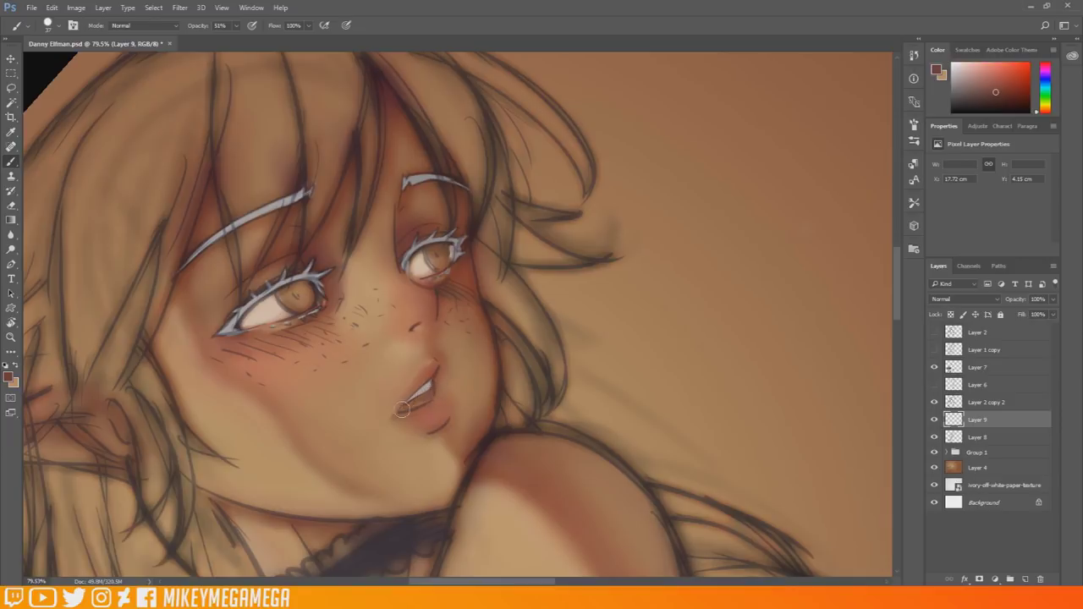
scroll(609, 235, down, 5)
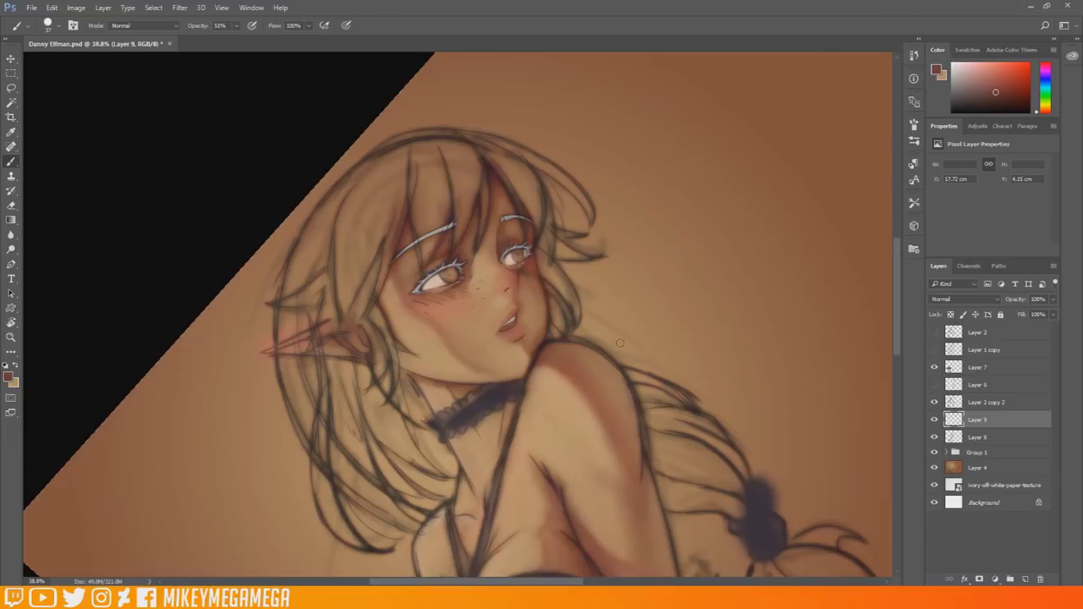
scroll(538, 389, up, 5)
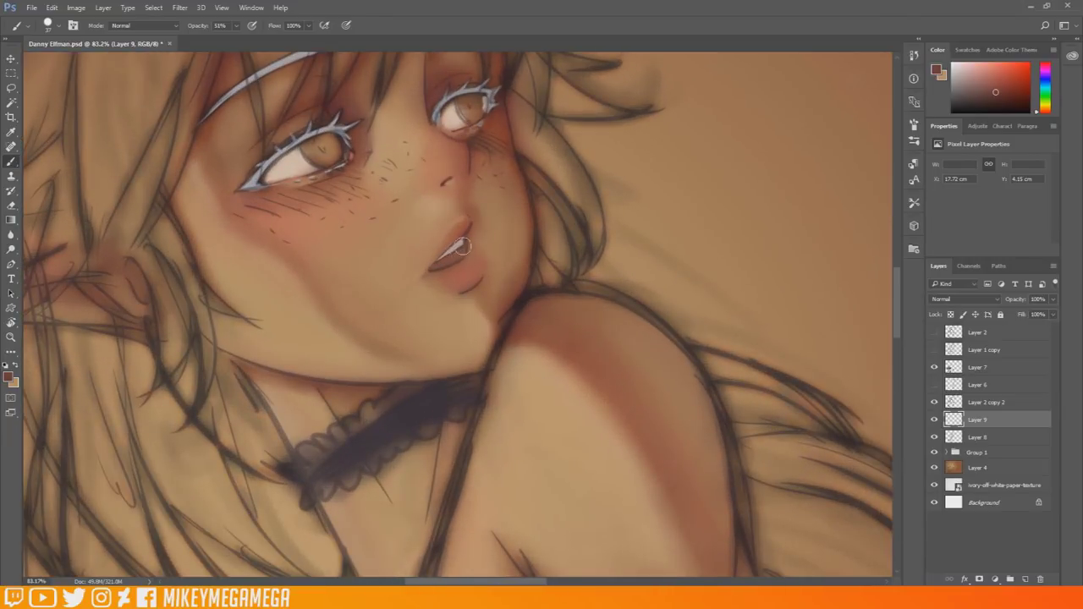
drag(463, 244, 432, 270)
Repaint the nostril and the bridge of the nose using a soft brush and skin tones sampled from the nose.
scroll(562, 196, down, 15)
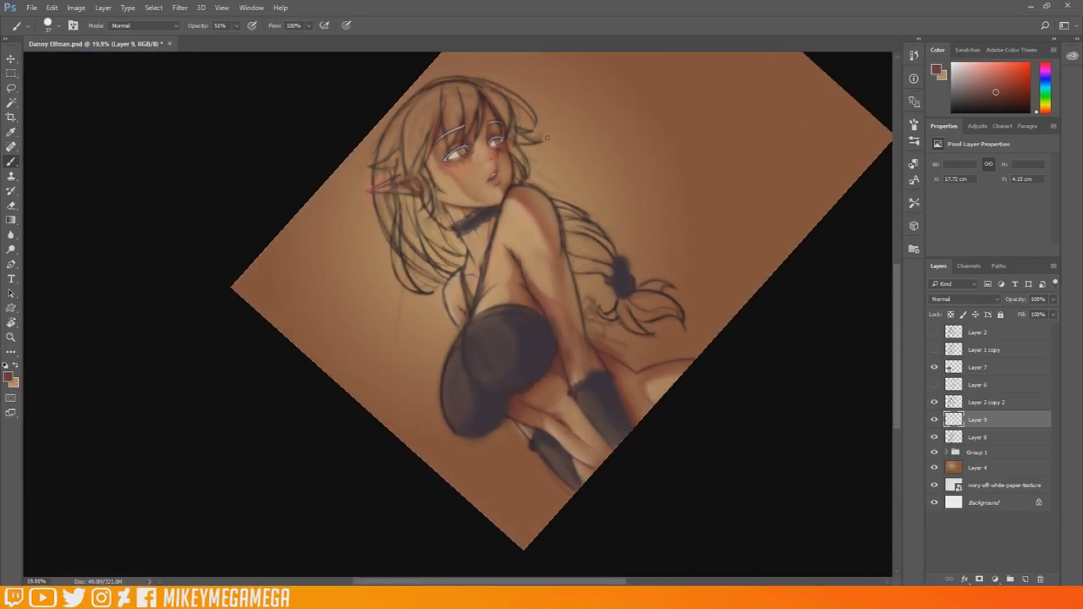
key(r)
drag(496, 169, 646, 225)
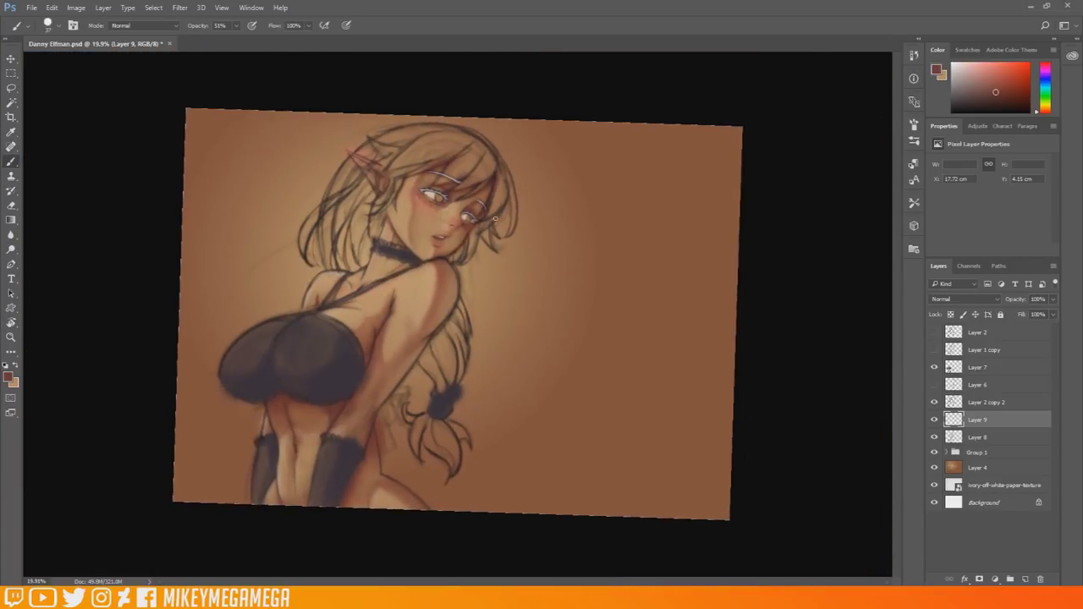
scroll(495, 218, up, 5)
key(r)
drag(633, 208, 558, 140)
scroll(668, 277, up, 2)
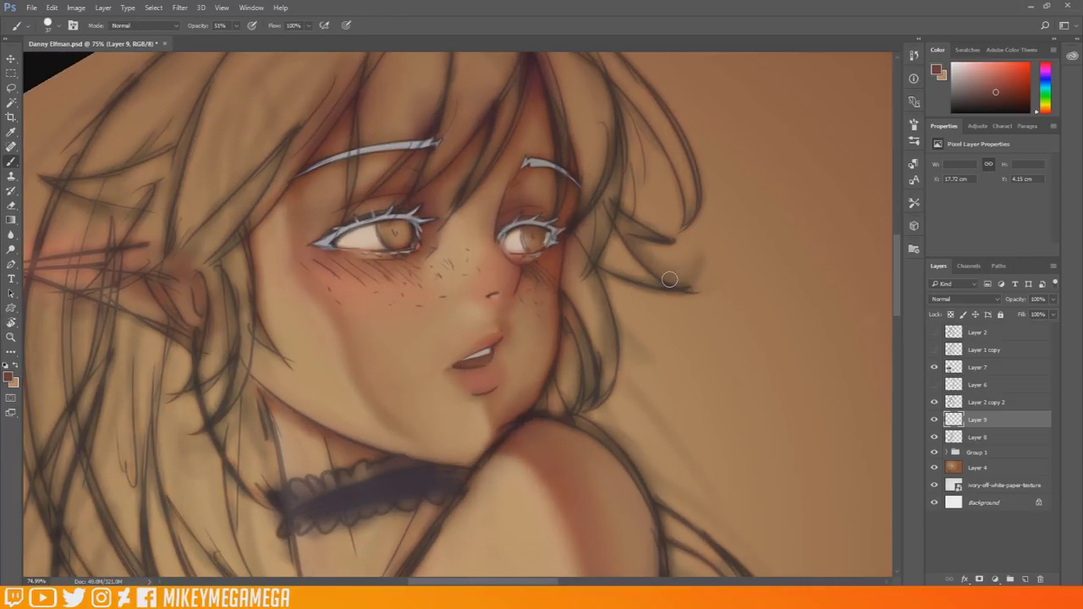
click(59, 26)
click(60, 110)
click(352, 50)
alt+click(492, 296)
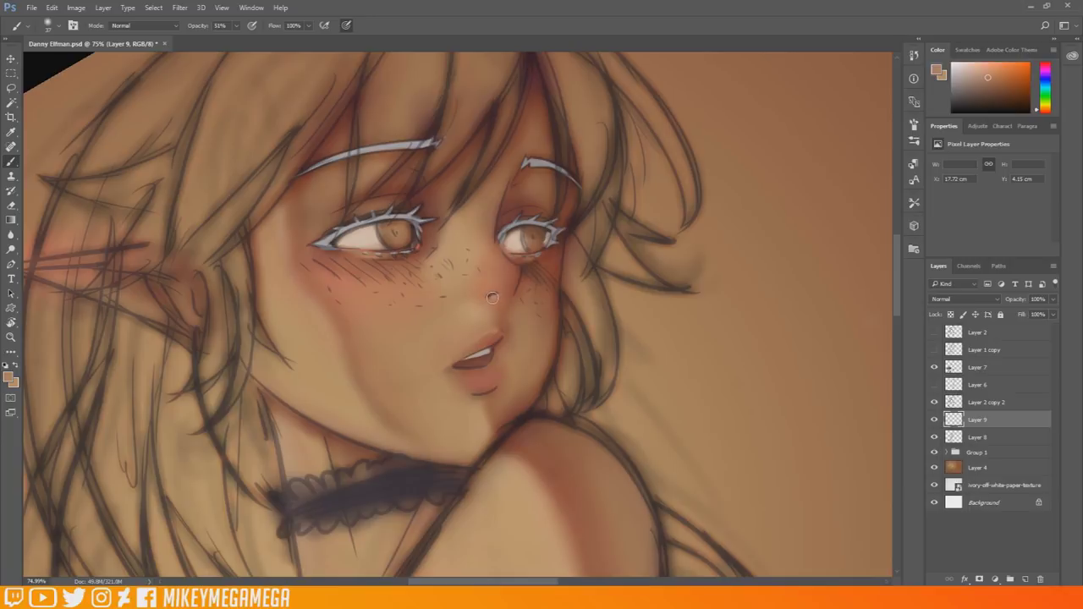
alt+click(488, 300)
alt+click(473, 242)
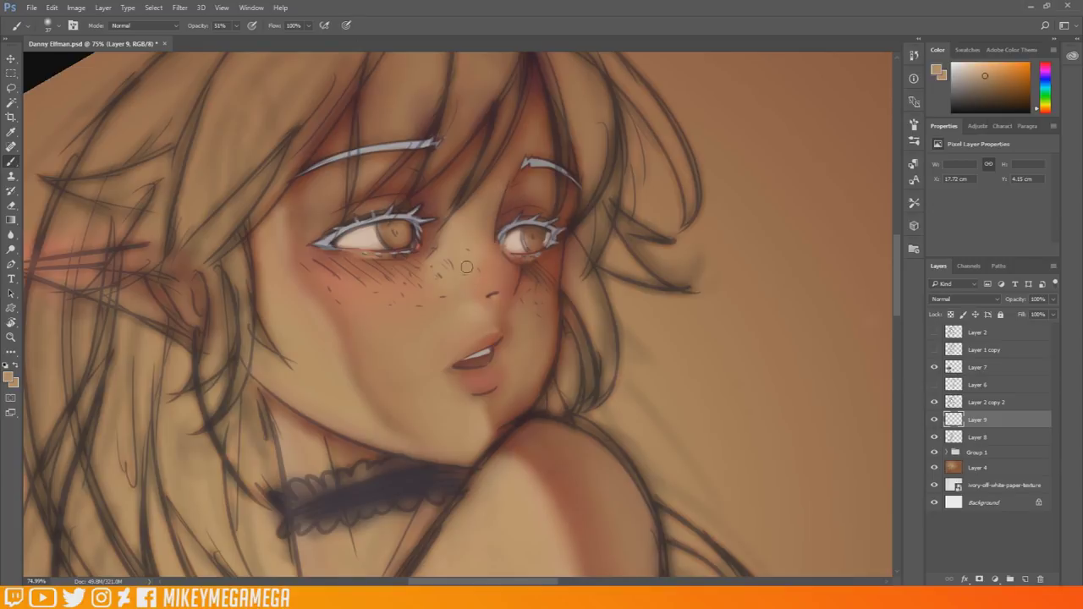
Enlarge the soft brush and blend the cheek beside the nose with reddish tones sampled from the blush.
scroll(468, 463, down, 5)
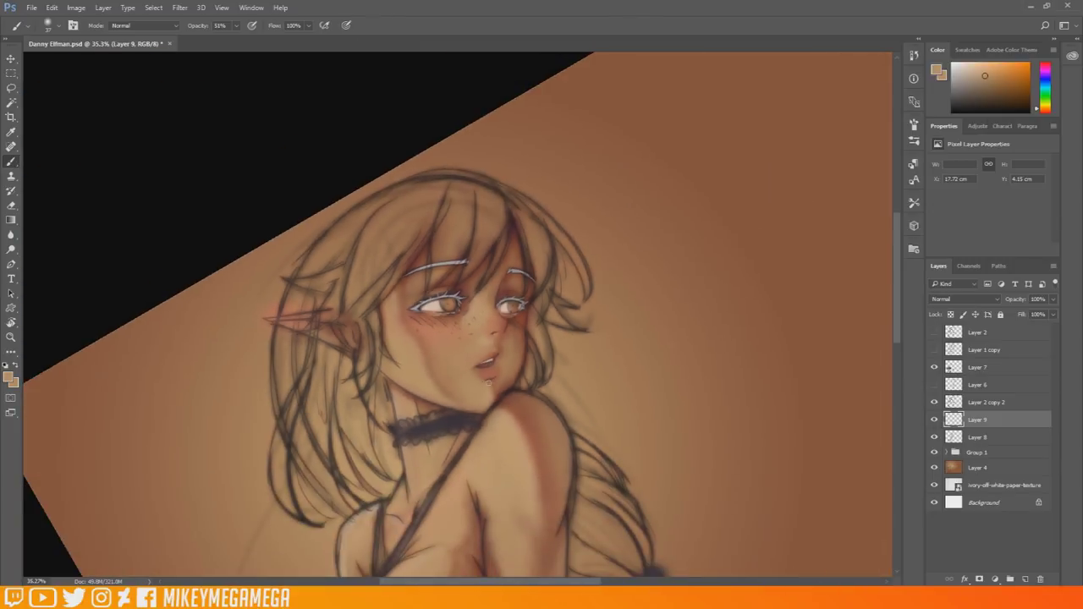
scroll(497, 380, up, 2)
right_click(470, 309)
click(534, 336)
click(456, 335)
alt+click(472, 317)
alt+click(455, 314)
drag(464, 294, 464, 307)
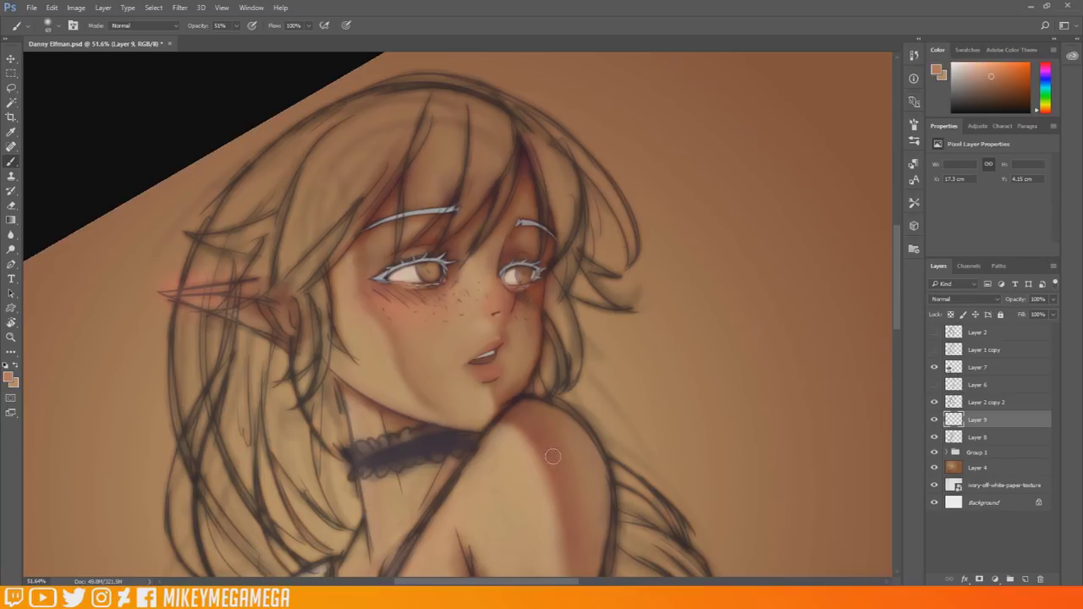
Pick a dark brown and start painting the iris of the nearer eye.
scroll(568, 387, down, 2)
scroll(474, 519, down, 2)
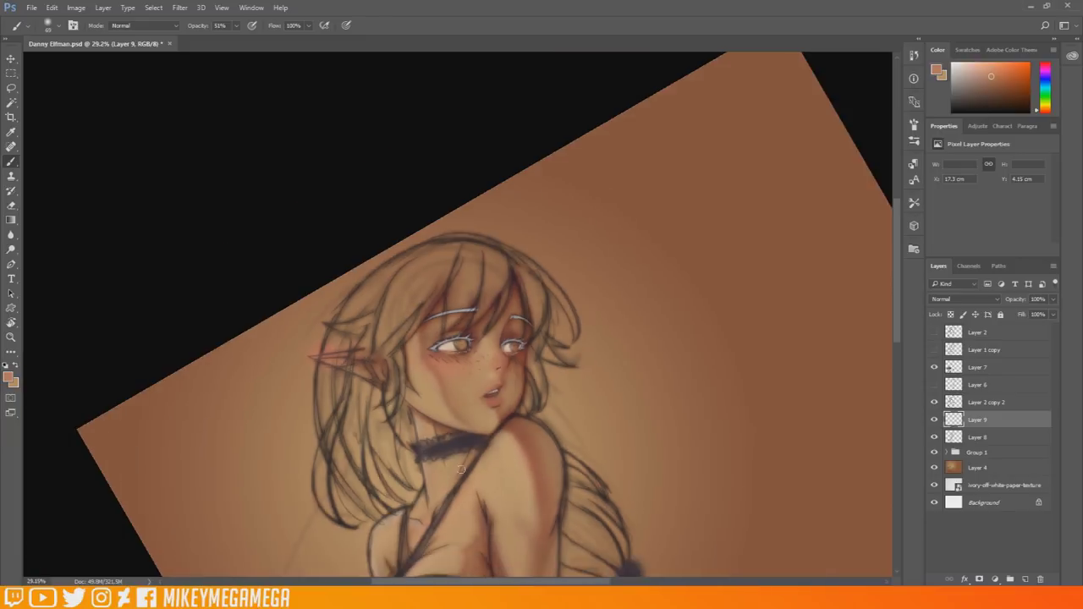
scroll(311, 234, up, 5)
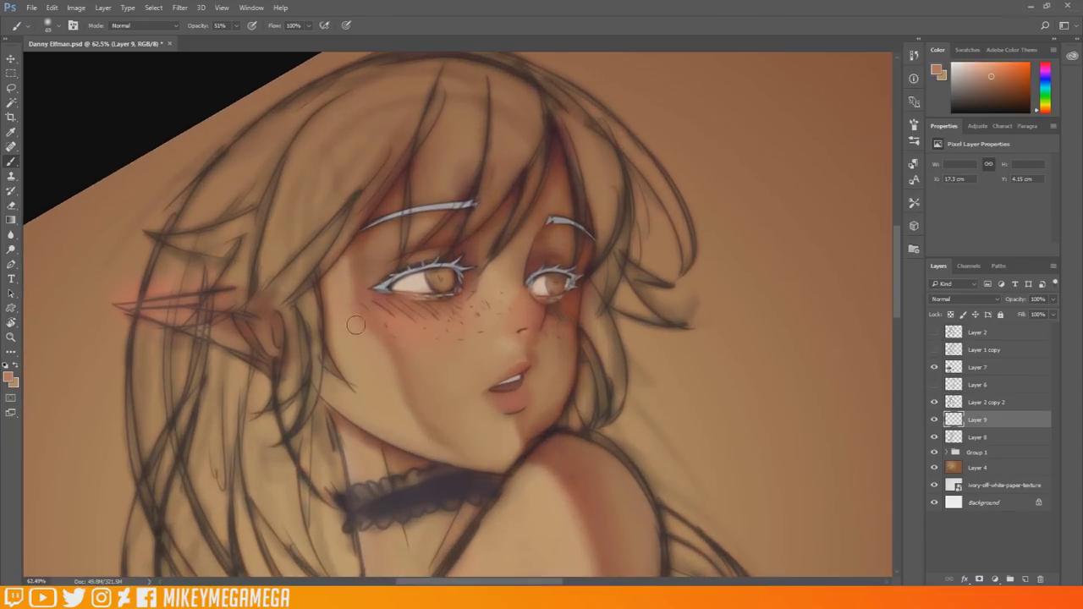
scroll(375, 307, up, 2)
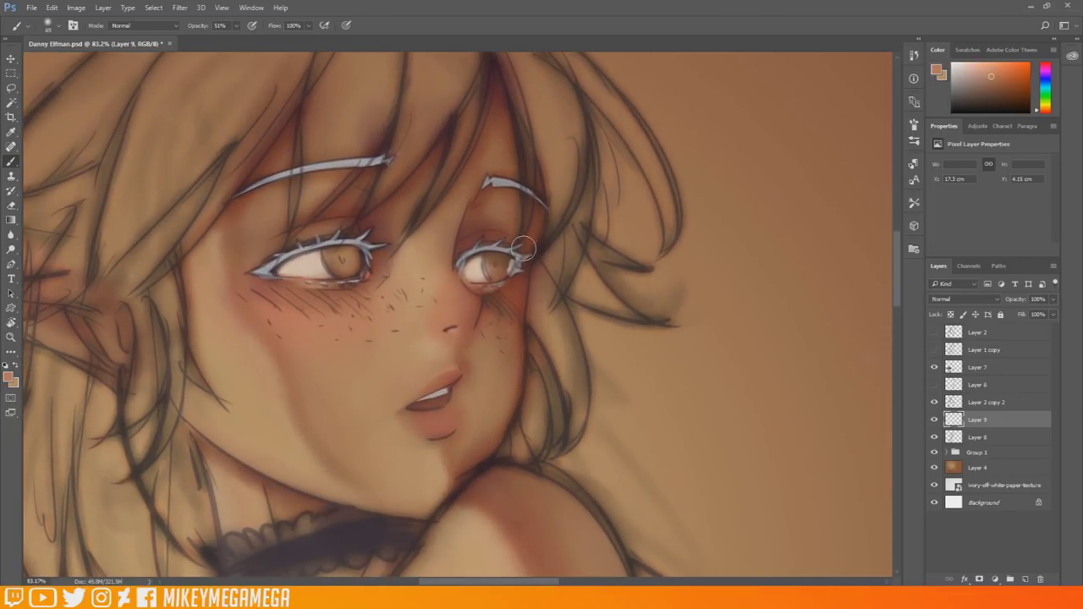
click(9, 377)
drag(648, 496, 648, 492)
click(599, 427)
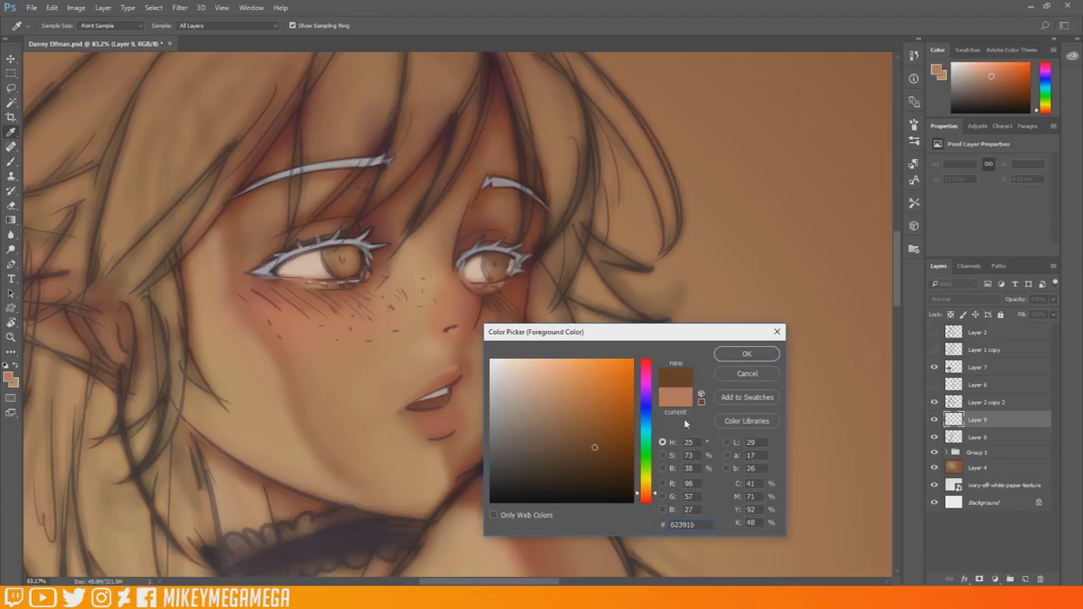
key(Return)
key(b)
mouse_move(335, 263)
mouse_down()
mouse_move(349, 275)
mouse_move(327, 254)
mouse_move(353, 273)
mouse_move(331, 258)
mouse_up()
Switch to a hard round brush and fill the far eye's iris with the same dark brown.
click(59, 26)
click(26, 190)
drag(489, 260, 508, 272)
drag(508, 273, 508, 268)
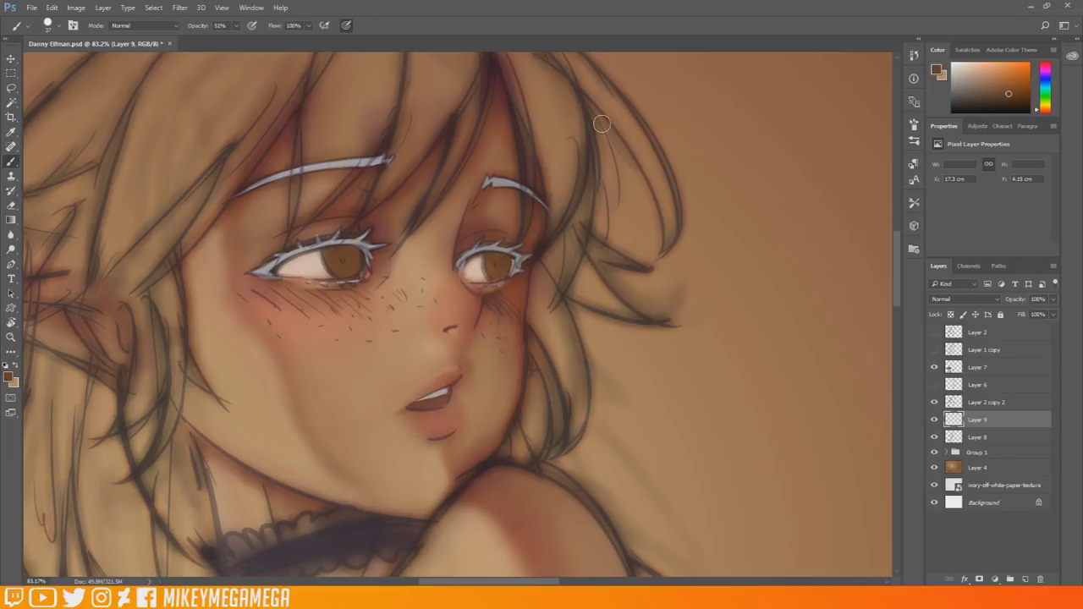
Pick a near-black brown and paint the pupils and the shaded upper part of both irises.
click(8, 378)
click(585, 479)
click(731, 357)
mouse_move(330, 250)
mouse_down()
mouse_move(351, 251)
mouse_move(339, 259)
mouse_move(323, 247)
mouse_move(330, 265)
mouse_move(344, 243)
mouse_move(356, 250)
mouse_up()
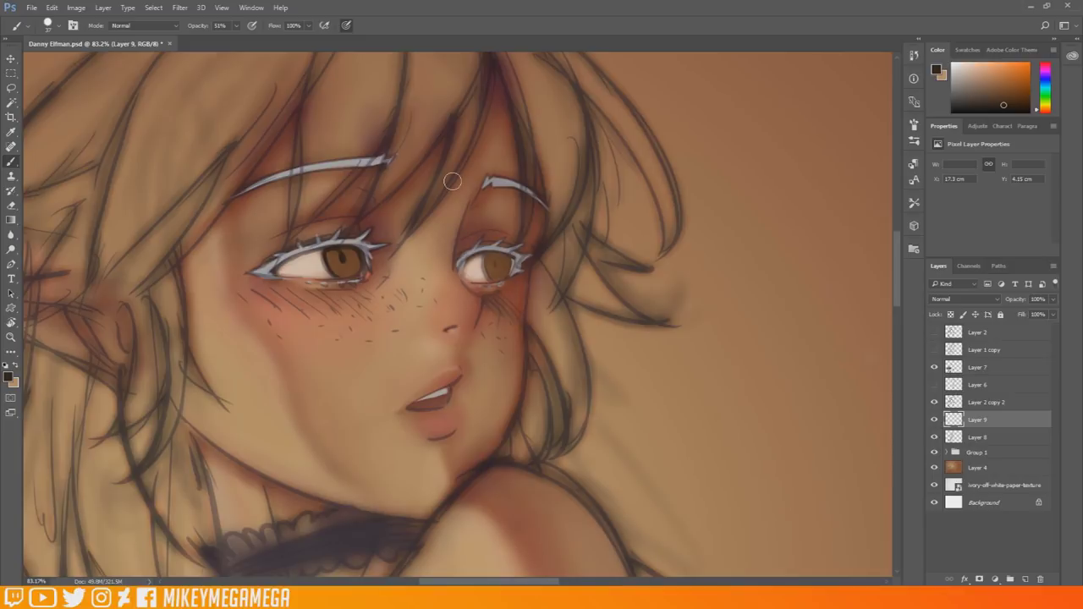
drag(484, 253, 483, 254)
Switch to a soft brush of size 17 and refine the pupils and irises with browns sampled from the eyes.
alt+click(488, 244)
right_click(520, 242)
drag(500, 242, 494, 242)
click(332, 253)
alt+click(343, 249)
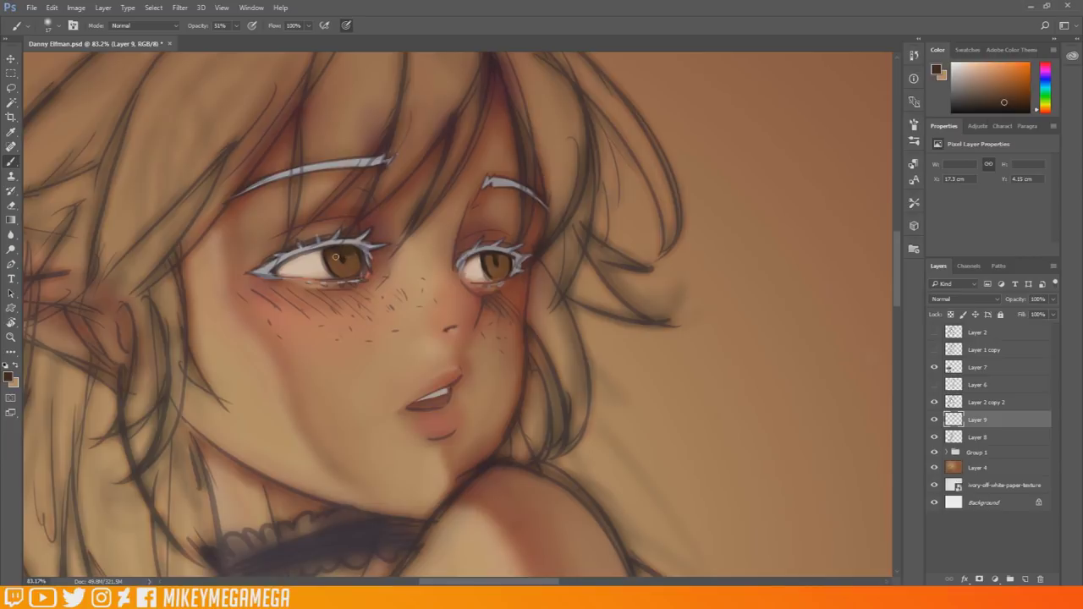
alt+click(490, 257)
alt+click(496, 263)
alt+click(348, 249)
alt+click(354, 249)
Save the painting.
scroll(433, 241, down, 7)
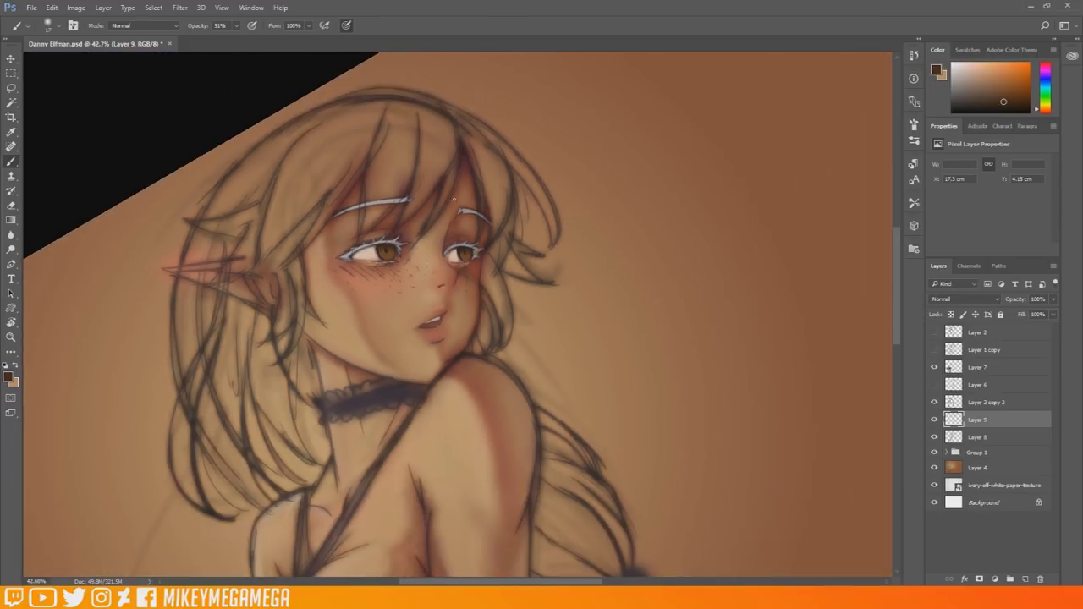
scroll(448, 214, down, 4)
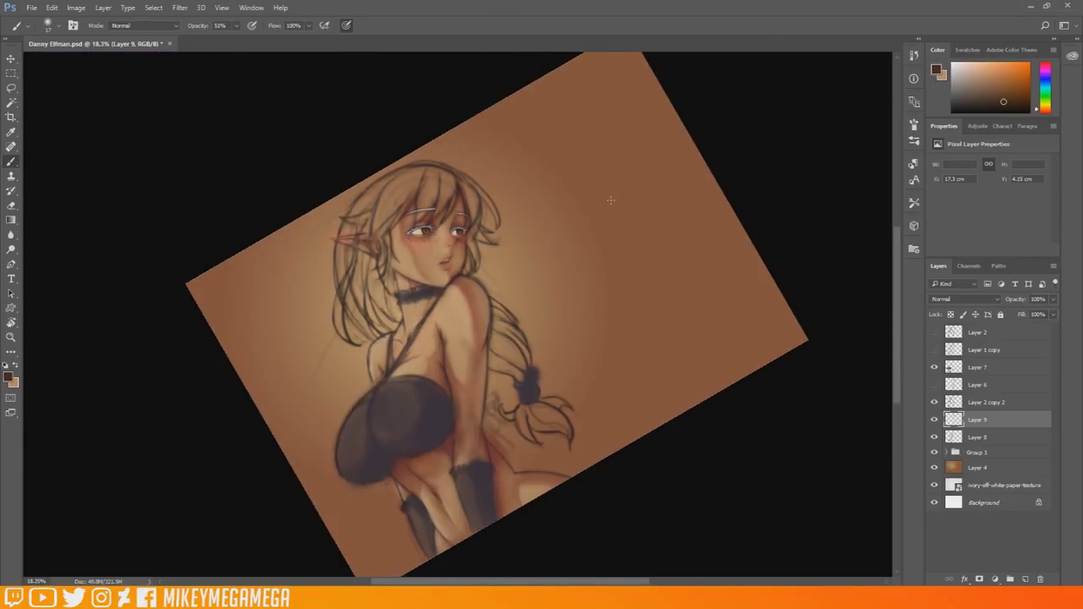
scroll(346, 224, up, 5)
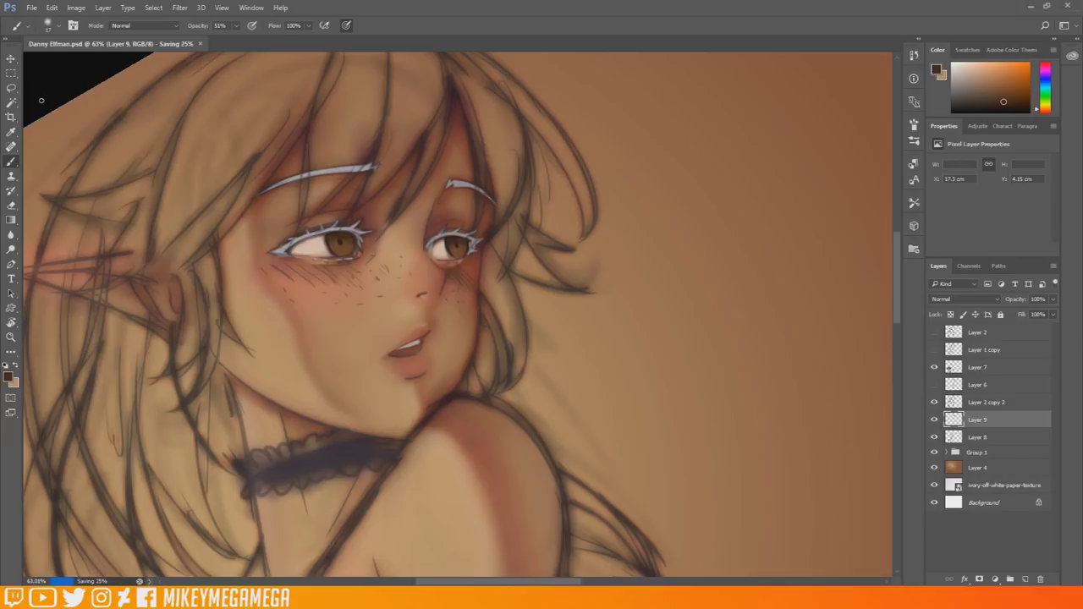
scroll(248, 359, down, 4)
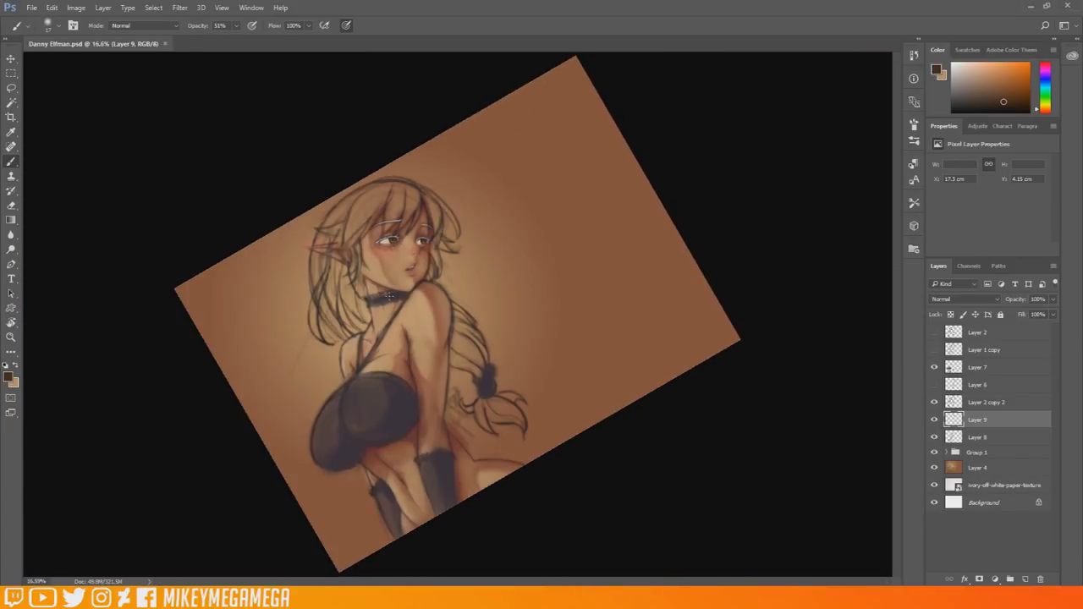
scroll(178, 243, up, 4)
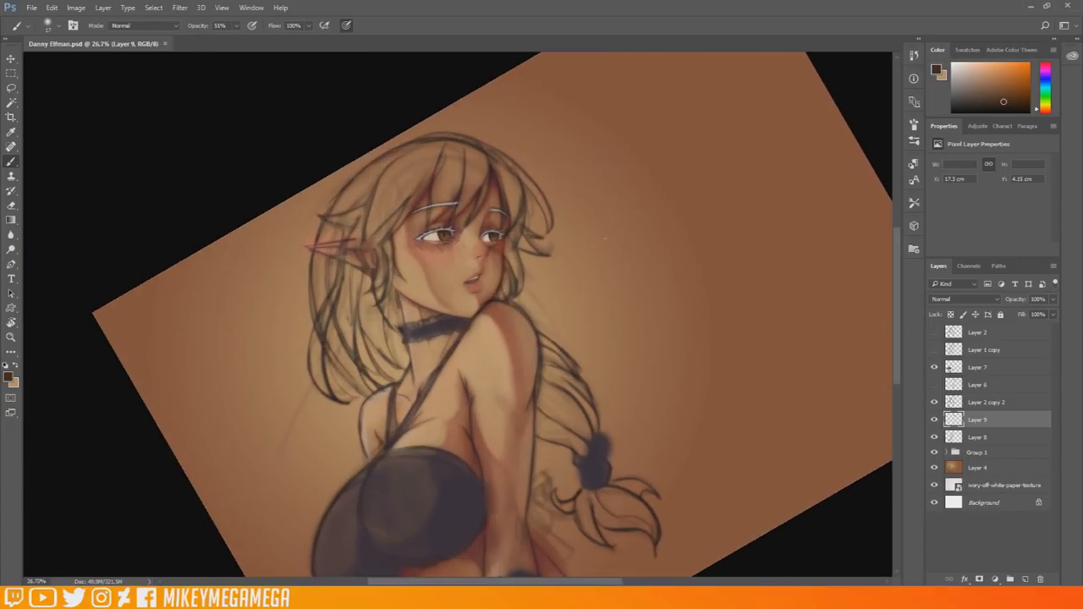
Using a hard round brush of size 37, touch up the far eye's inner contour and the nostril with sampled reddish tones.
scroll(595, 339, up, 2)
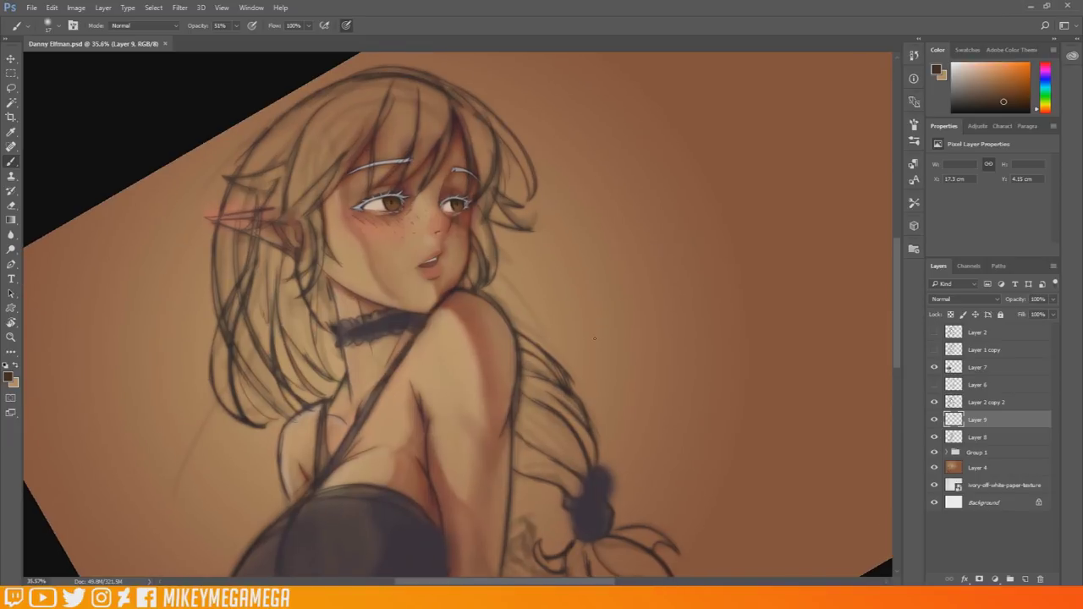
scroll(494, 94, up, 2)
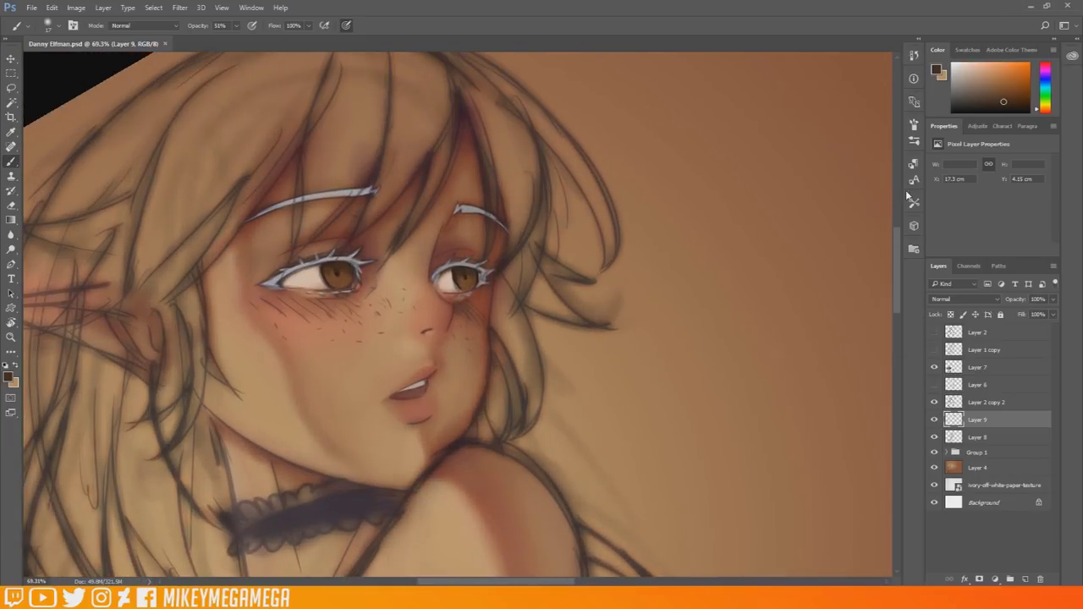
alt+click(464, 268)
click(17, 26)
double_click(23, 189)
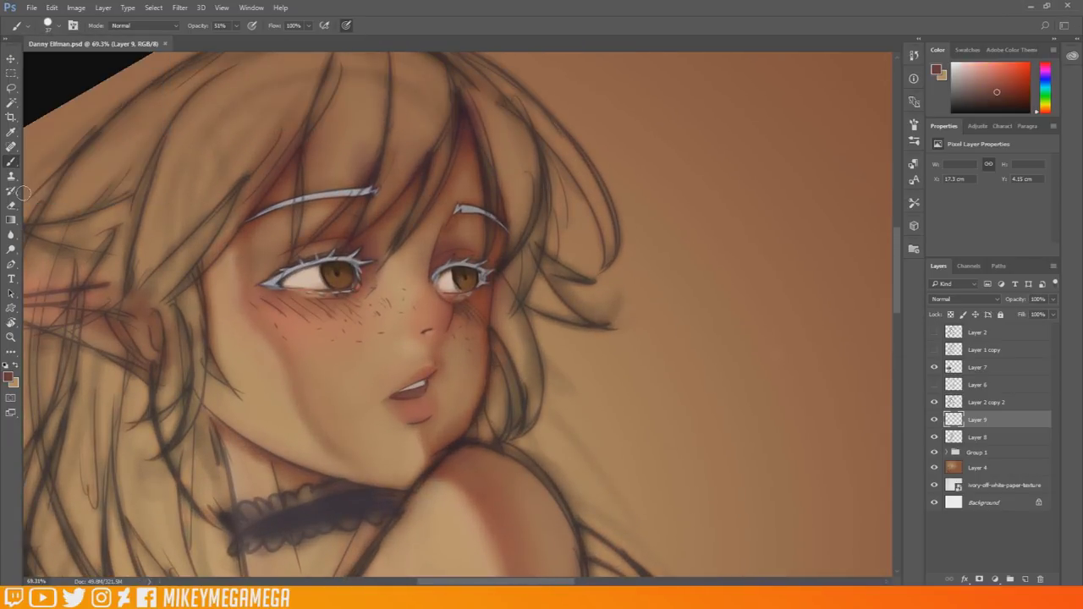
drag(435, 240, 429, 278)
alt+click(425, 329)
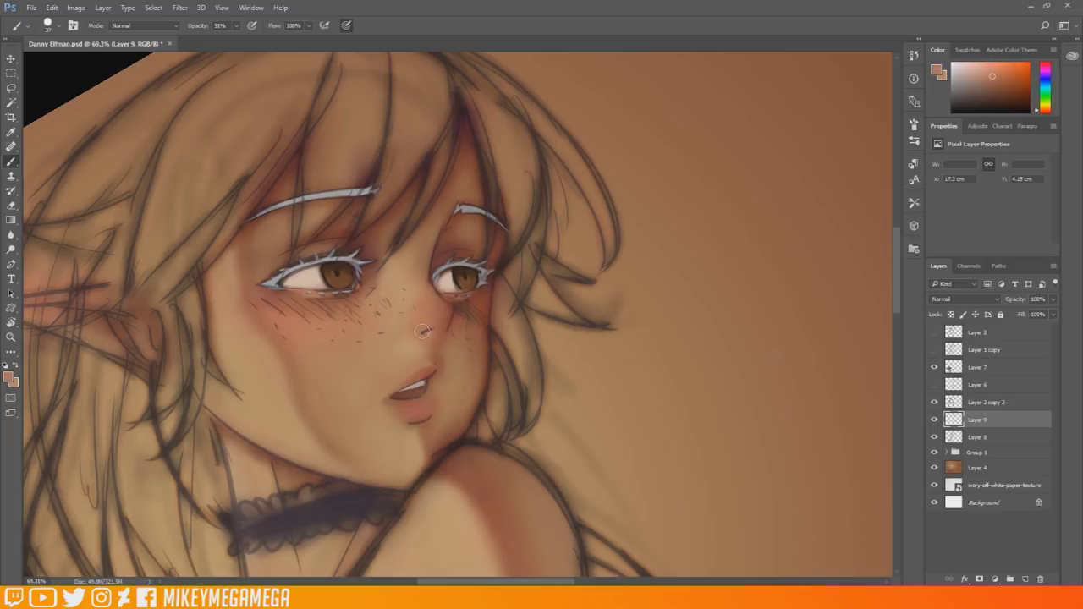
alt+click(429, 329)
Paint the shadow beneath the lower lip with sampled dark red and touch up the corner of the mouth.
alt+click(440, 254)
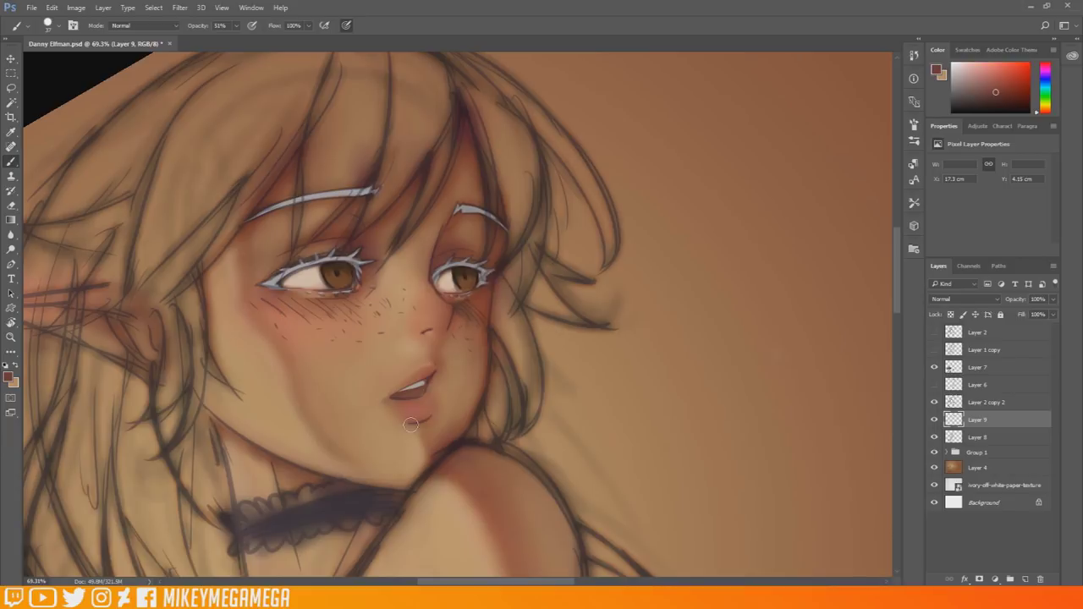
drag(410, 419, 429, 420)
alt+click(394, 396)
scroll(435, 360, down, 2)
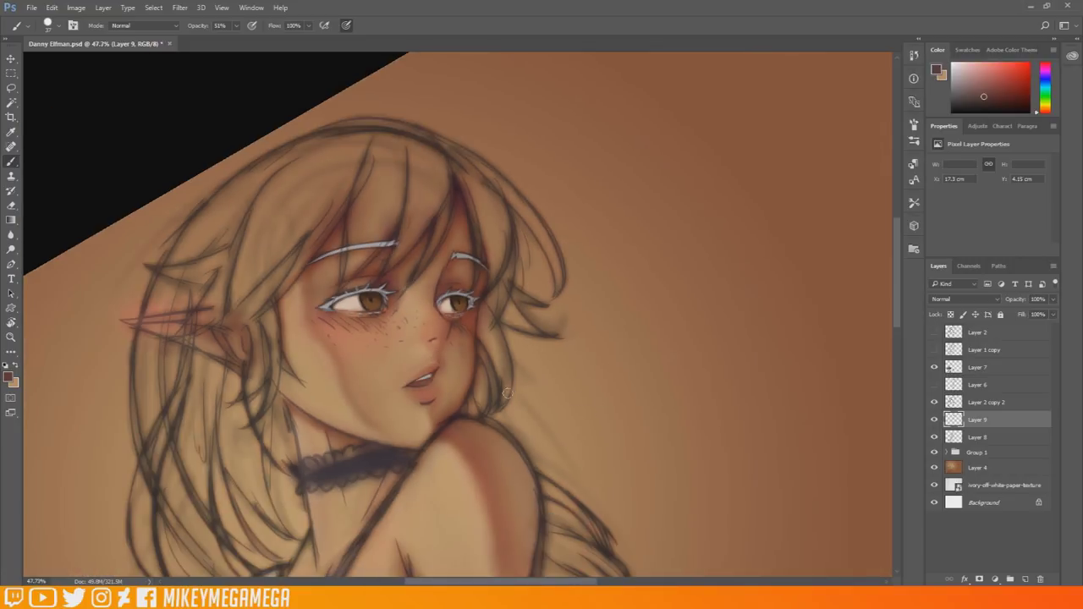
scroll(486, 381, down, 2)
Pick a muted grey and touch up the upper lid and lashes of the far eye.
scroll(412, 323, up, 5)
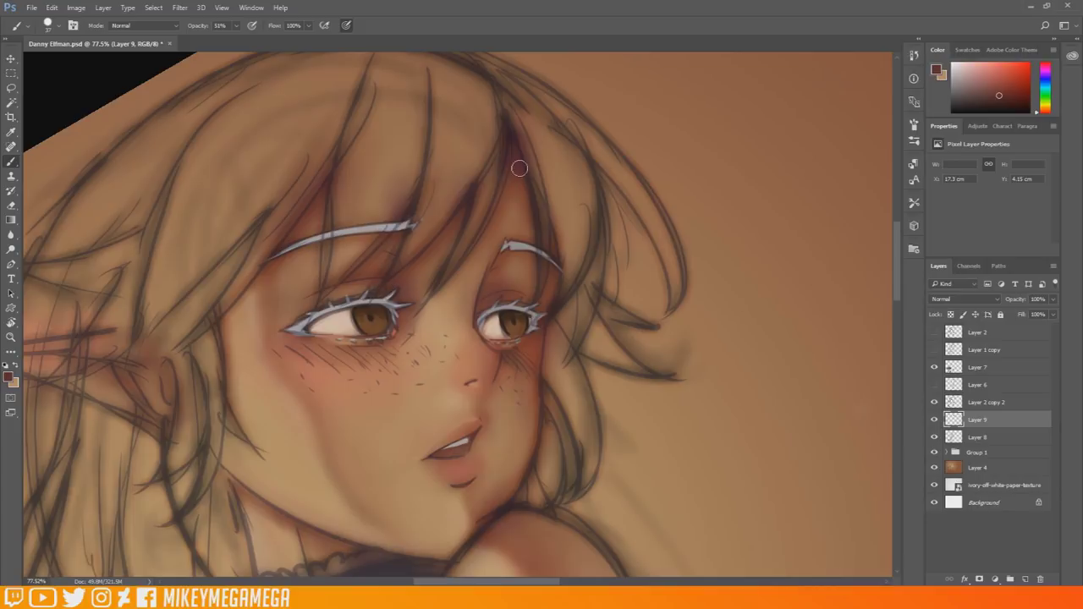
click(11, 378)
drag(500, 387, 491, 380)
click(735, 355)
alt+click(504, 308)
alt+click(516, 307)
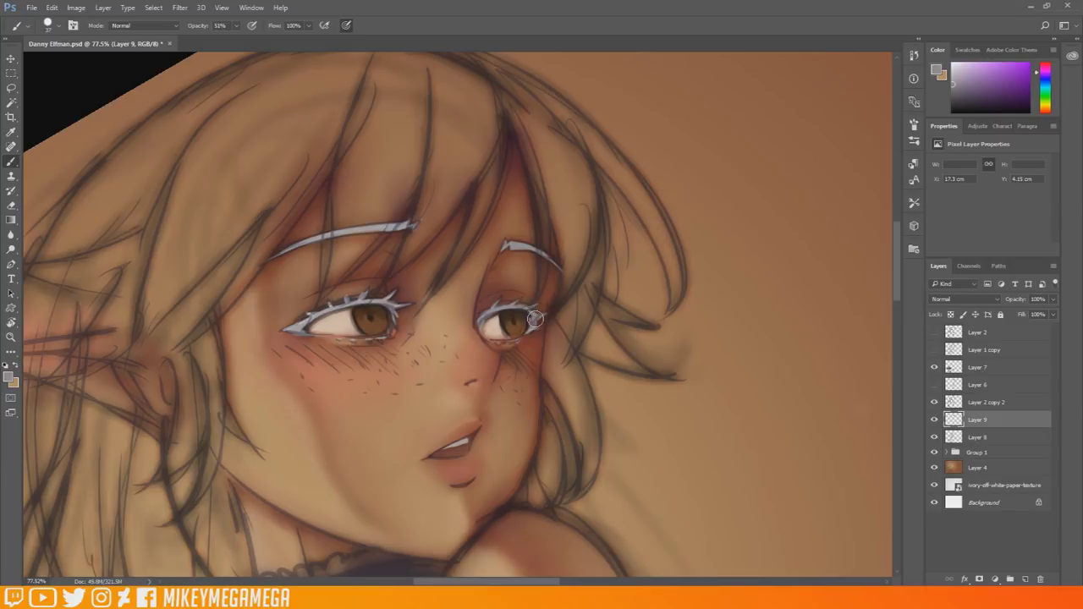
Rotate the canvas view back upright and flip the image horizontally.
scroll(508, 416, down, 2)
scroll(509, 418, down, 6)
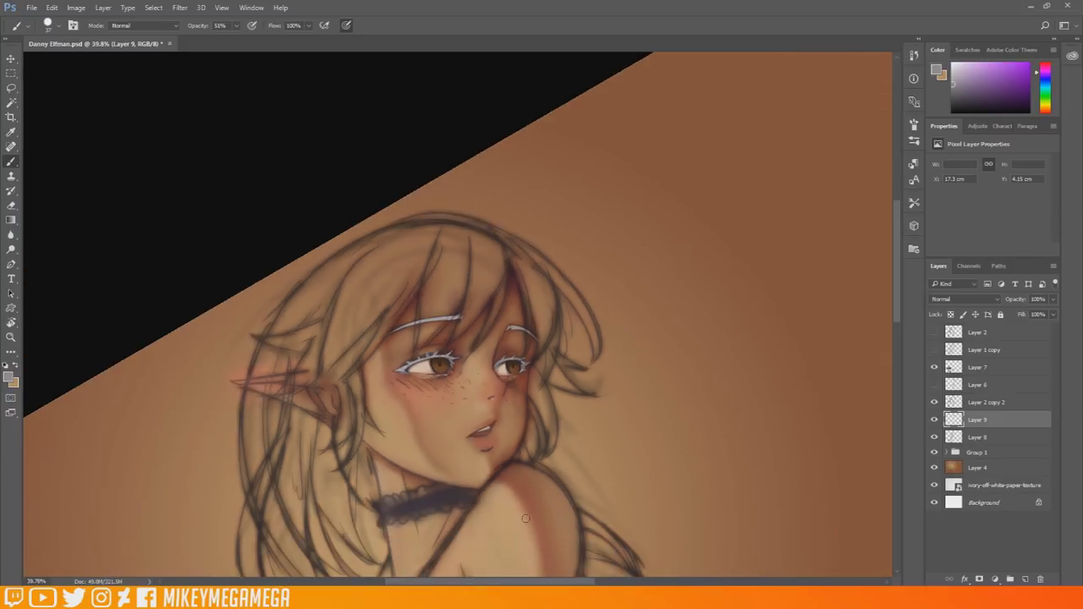
scroll(430, 355, up, 1)
key(r)
drag(497, 175, 580, 202)
key(b)
click(76, 8)
mouse_move(99, 110)
click(228, 160)
Touch up the far eye's lid contours and lashes with sampled dark red, grey and near-black.
scroll(496, 147, up, 4)
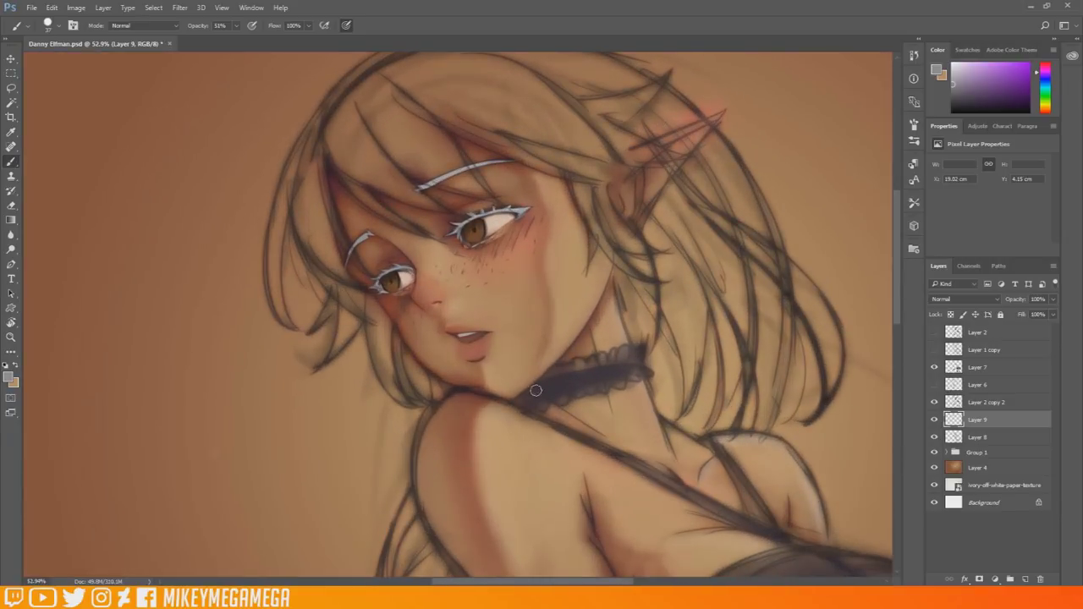
alt+click(386, 296)
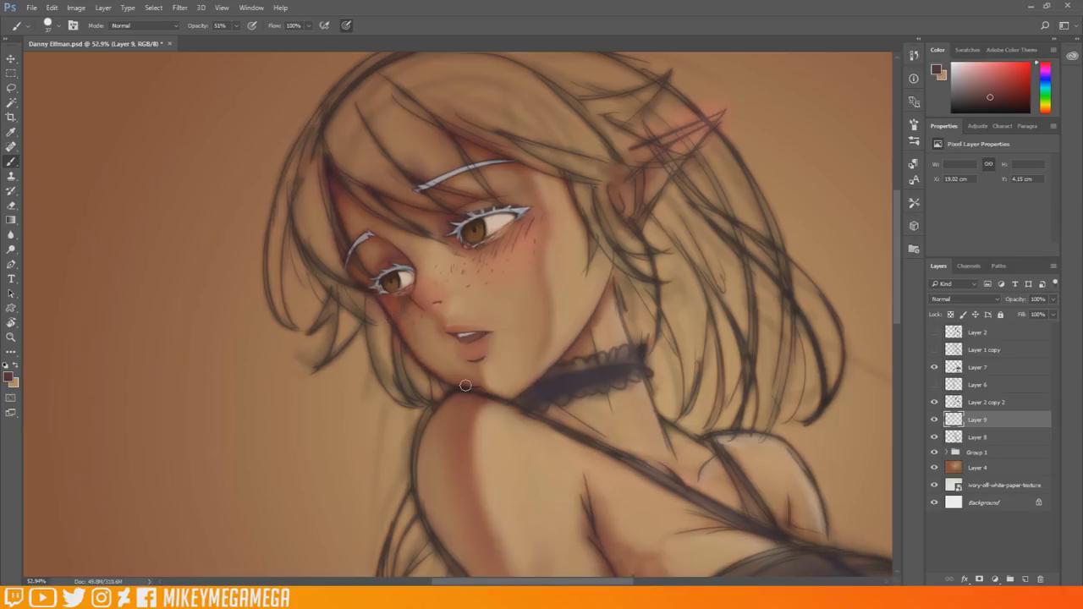
alt+click(387, 309)
alt+click(398, 259)
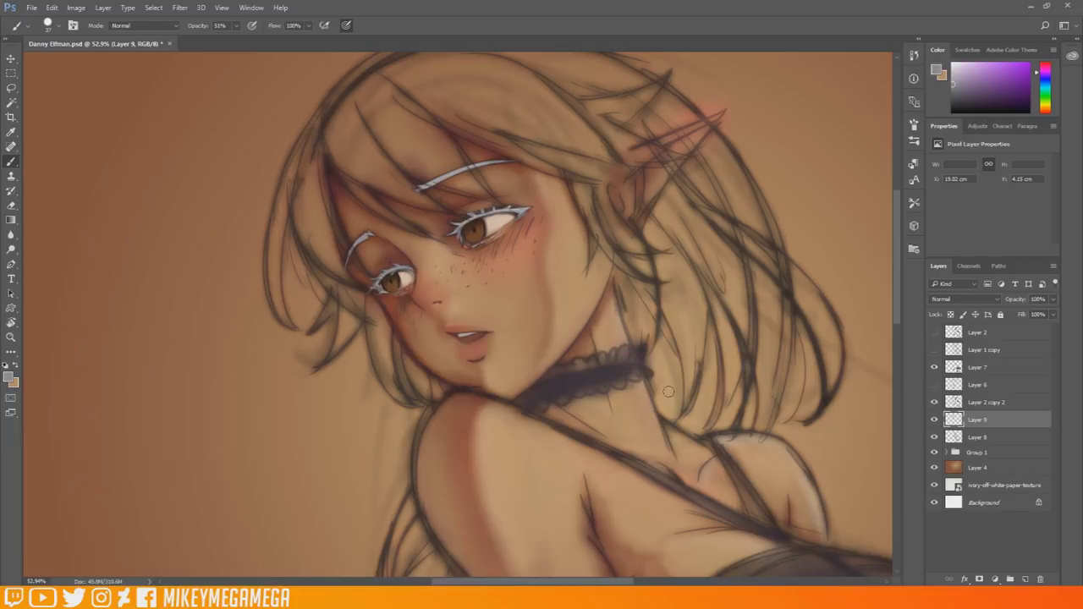
alt+click(403, 276)
alt+click(383, 289)
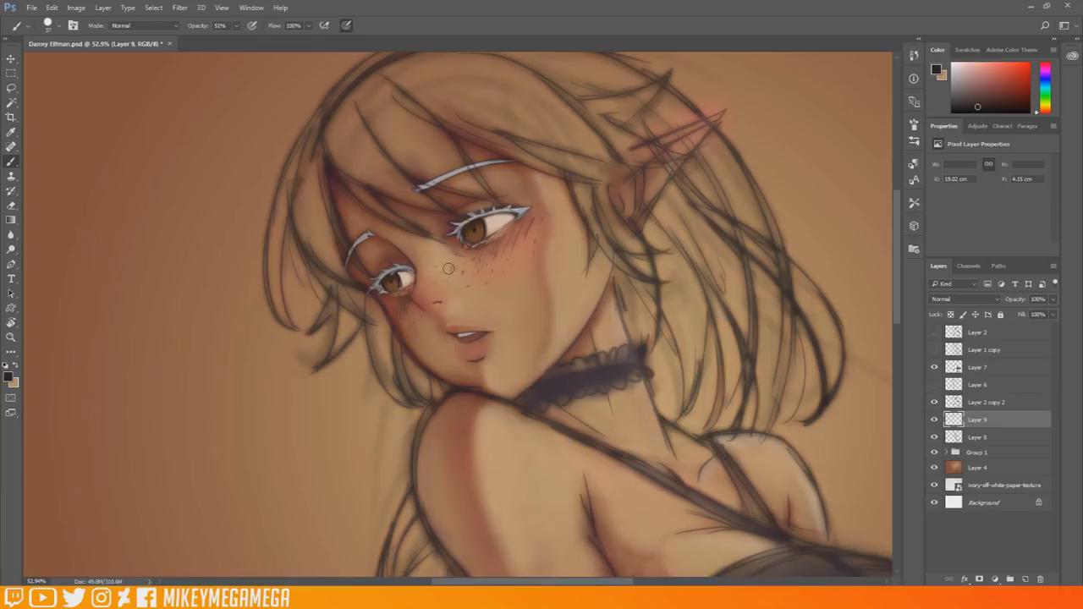
Refine the white and lower lid of the far eye with greys and reddish browns sampled around it.
alt+click(395, 289)
alt+click(395, 291)
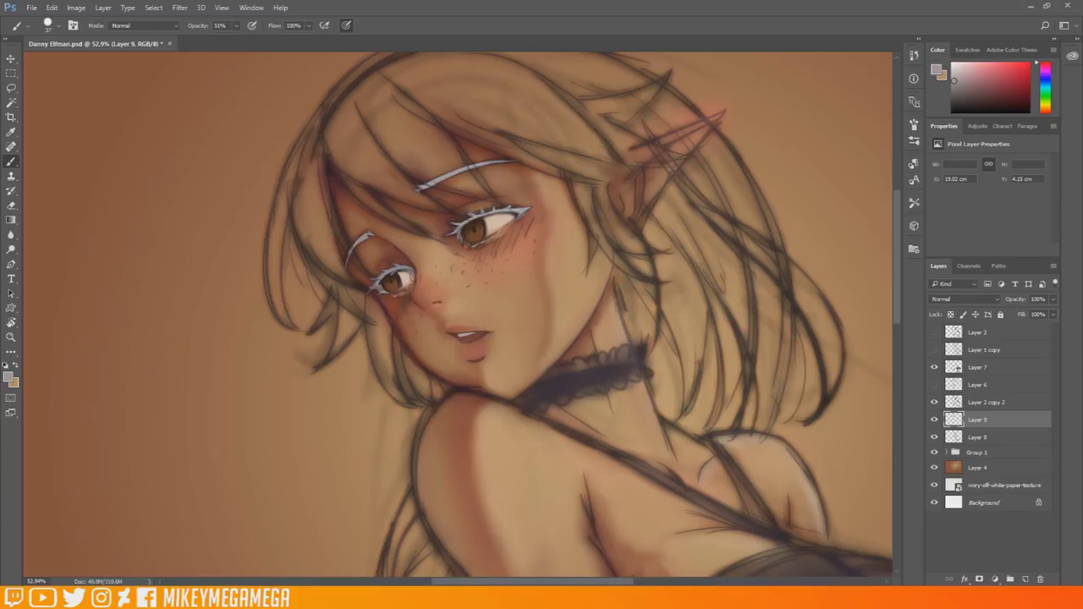
alt+click(406, 279)
alt+click(403, 286)
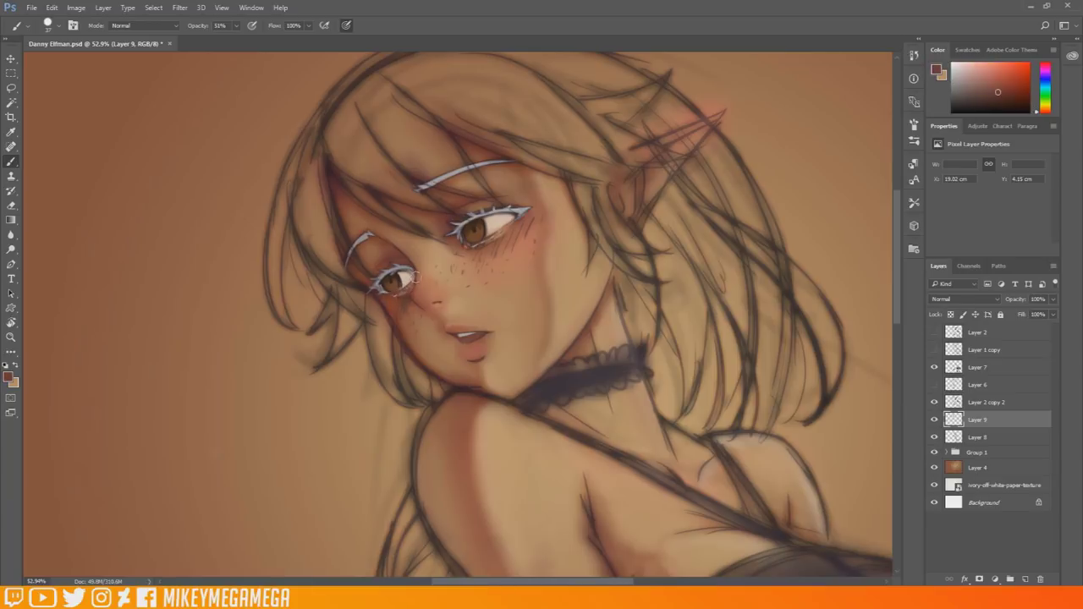
alt+click(408, 281)
alt+click(407, 284)
alt+click(401, 296)
Pick a medium warm grey and shade the upper lid and lashes of the far eye.
scroll(556, 391, down, 6)
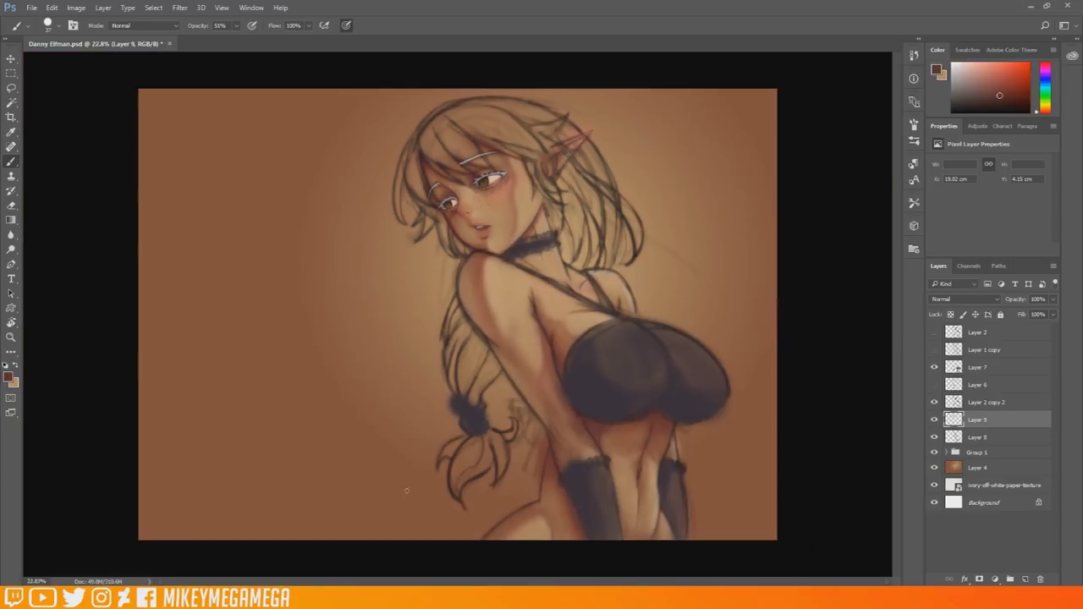
scroll(435, 165, up, 3)
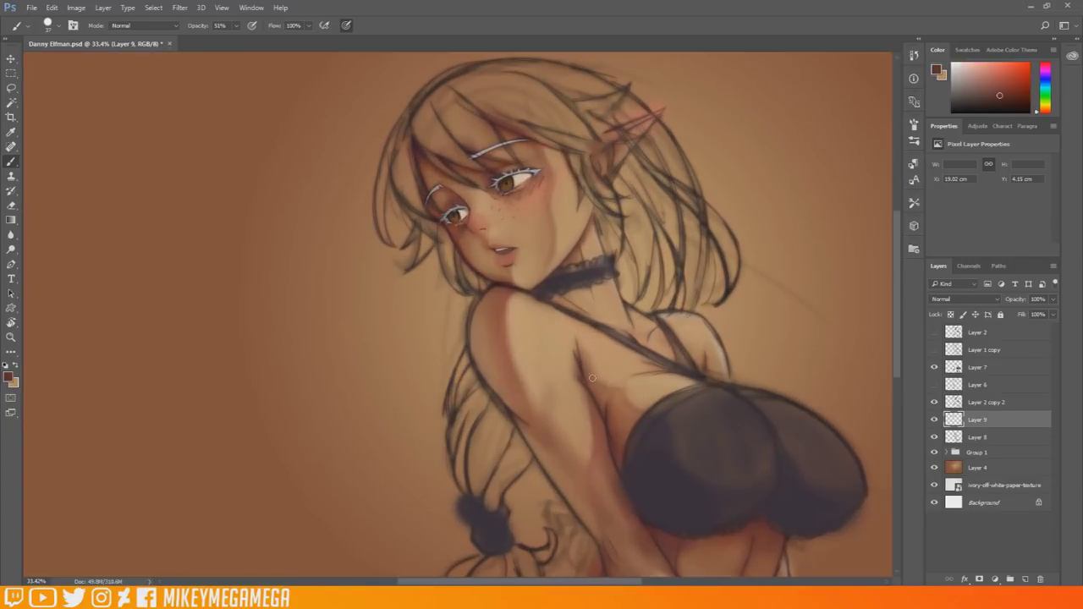
scroll(593, 377, down, 2)
scroll(575, 379, up, 4)
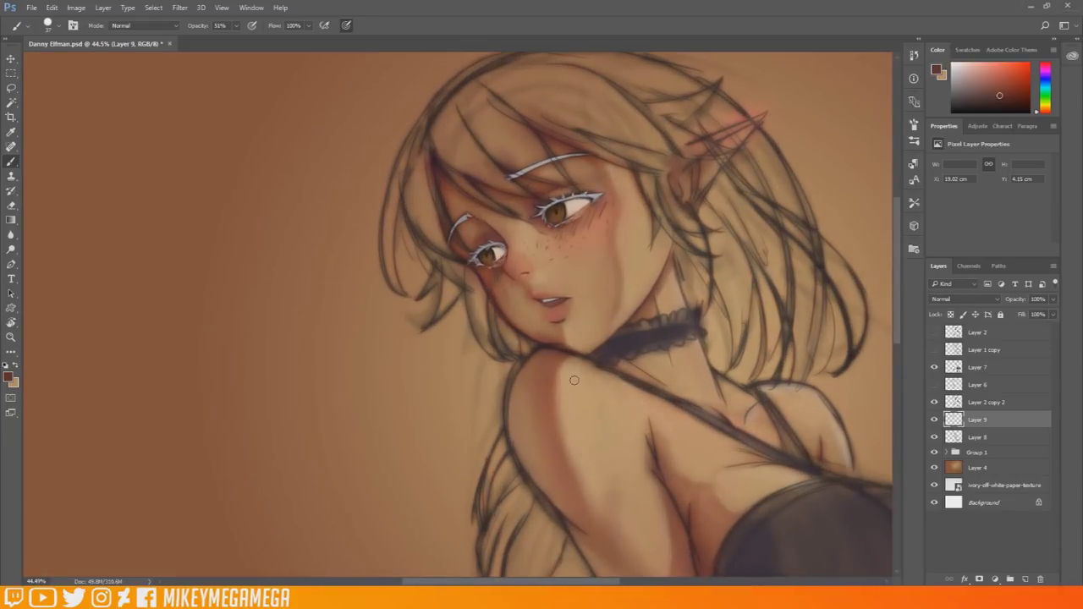
scroll(574, 380, down, 4)
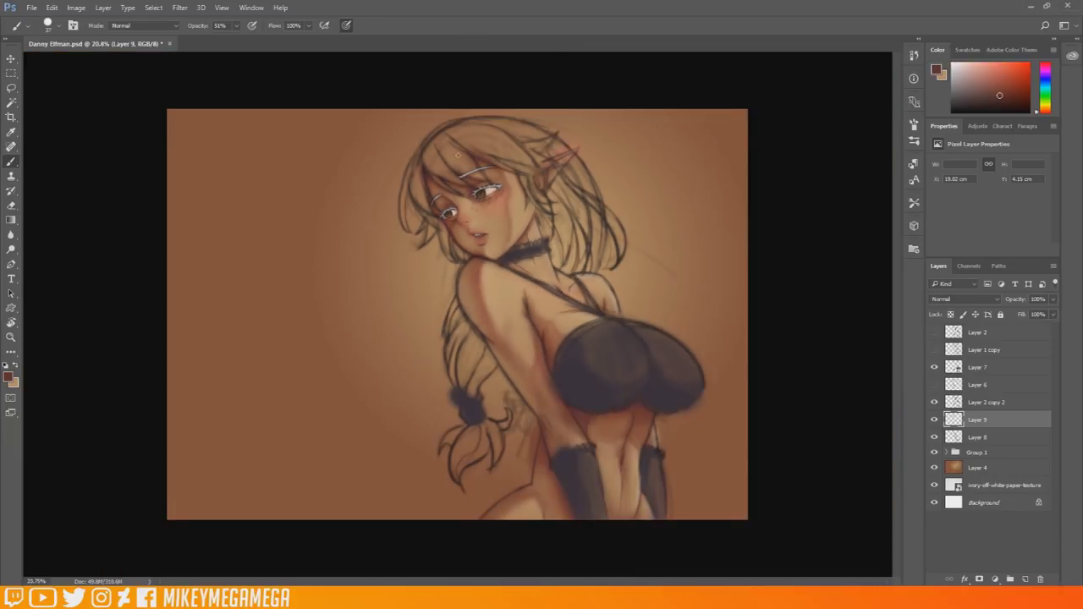
scroll(459, 161, up, 5)
click(9, 378)
click(496, 433)
key(Return)
key(b)
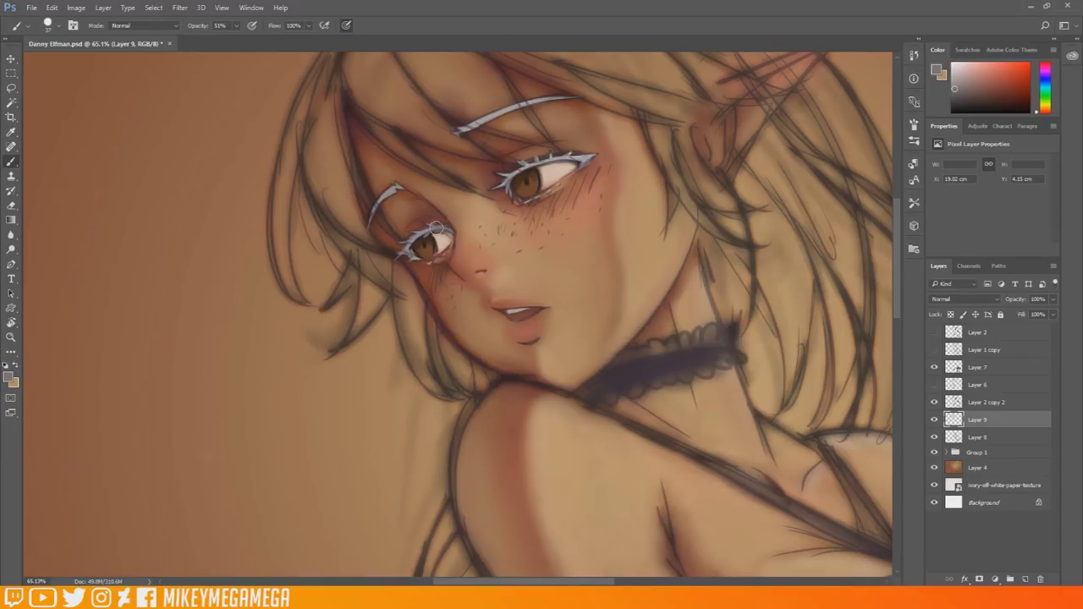
Save the document with the reworked eyes.
scroll(403, 162, down, 5)
scroll(469, 85, up, 1)
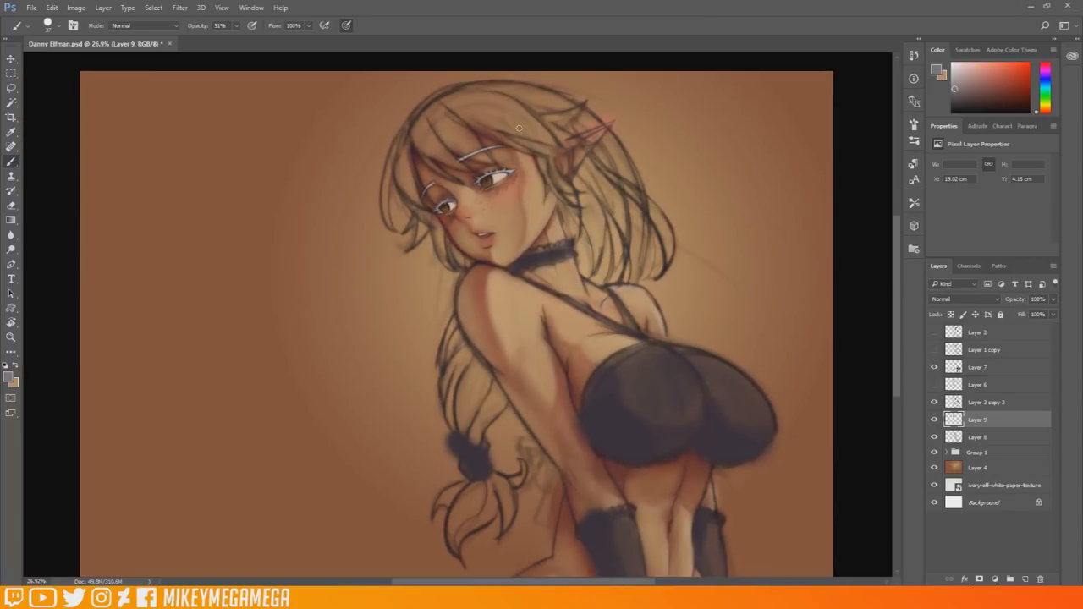
scroll(552, 127, up, 2)
scroll(546, 124, down, 3)
scroll(454, 100, up, 1)
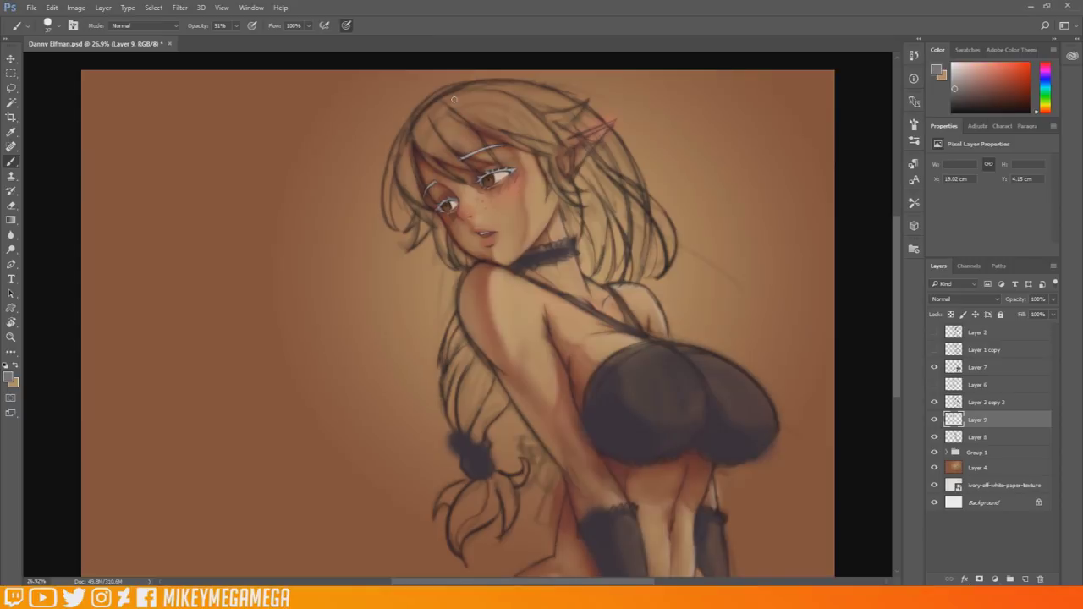
click(33, 10)
click(59, 110)
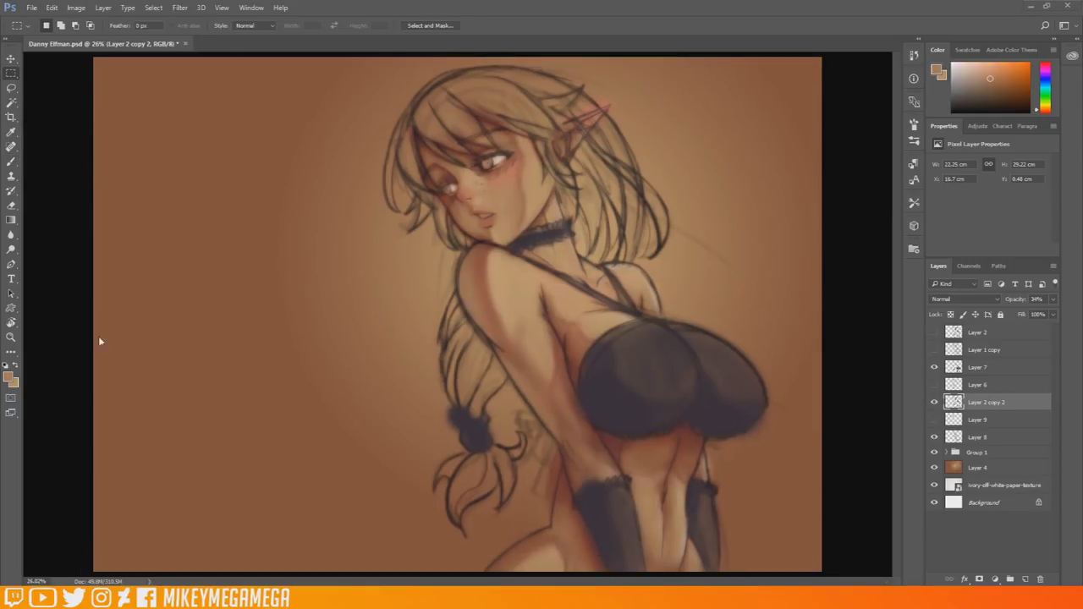
Show Layer 9 with the painted eyes and brows, and make it the active layer.
scroll(440, 135, up, 2)
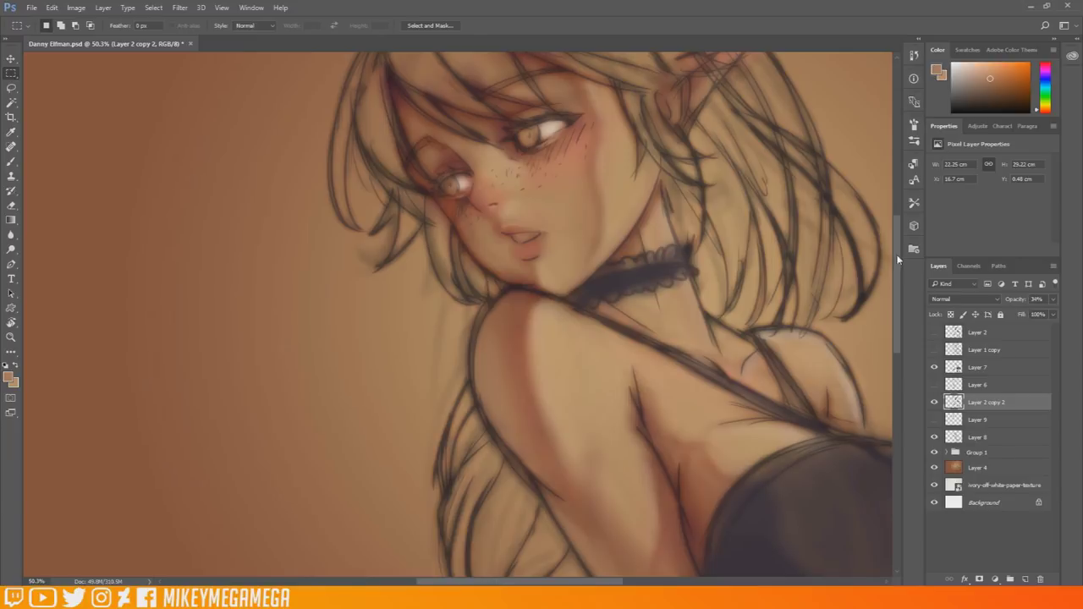
scroll(883, 222, up, 3)
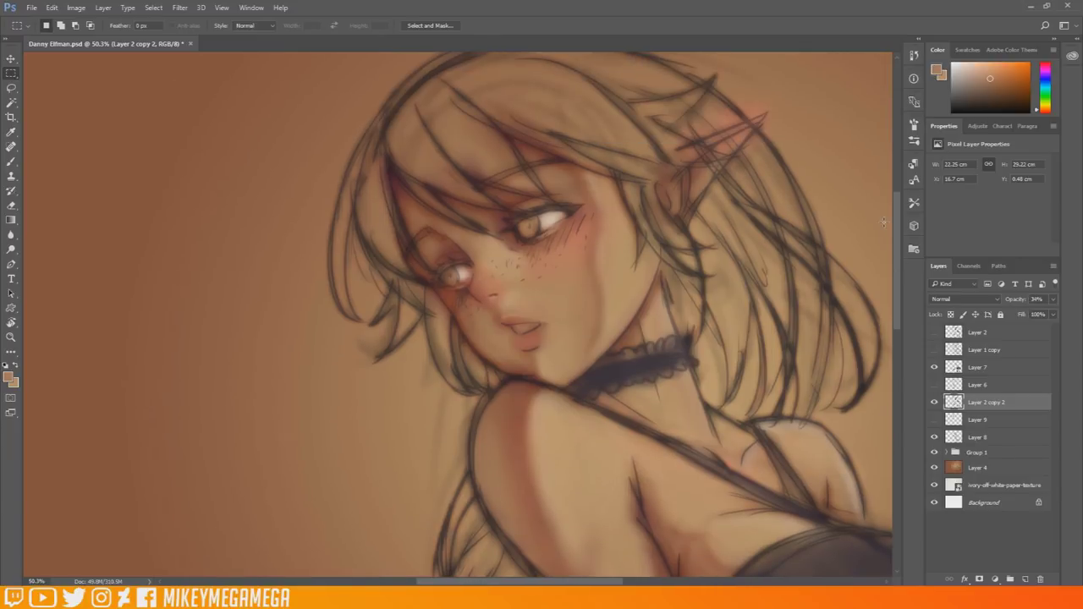
click(935, 420)
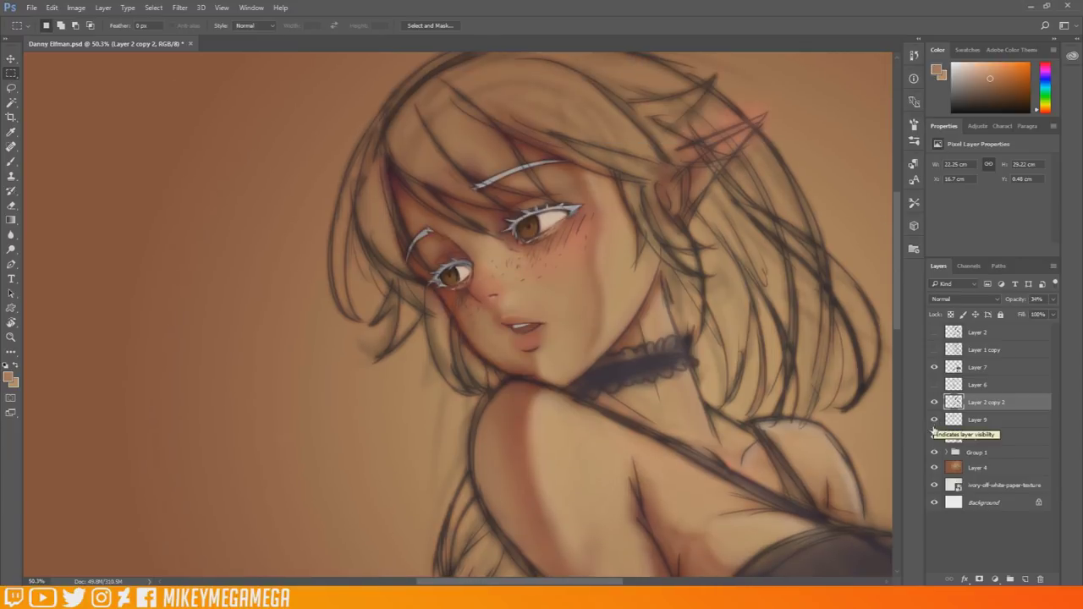
click(934, 422)
click(934, 421)
click(973, 423)
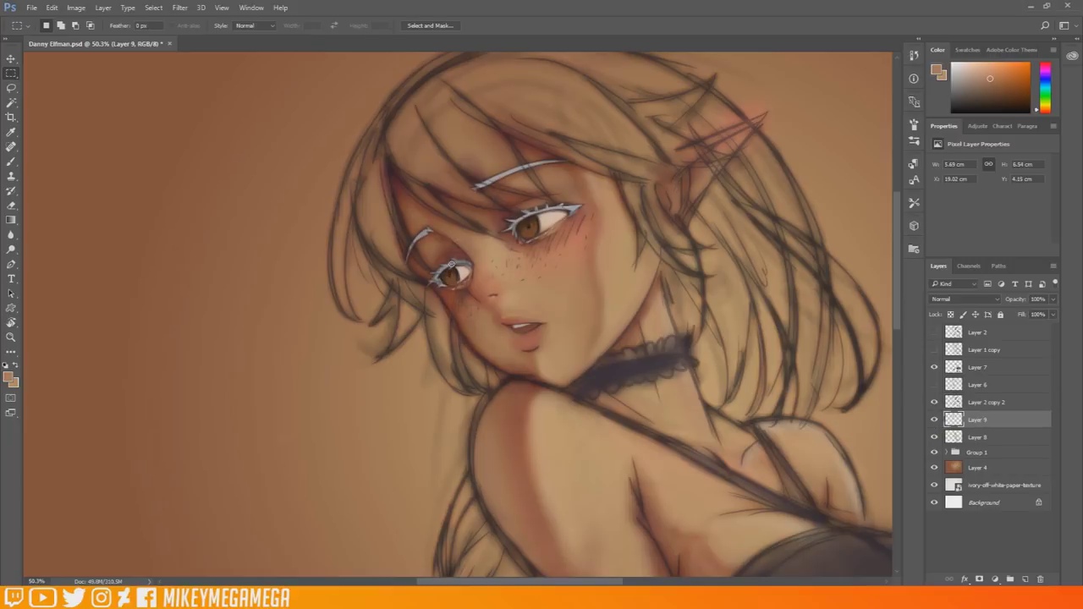
Clear the far eye's iris and lashes on Layer 9 and brush its white with a tone sampled from the near eye.
mouse_move(432, 278)
mouse_down()
mouse_move(443, 269)
mouse_move(454, 278)
mouse_move(462, 261)
mouse_up()
scroll(440, 256, up, 2)
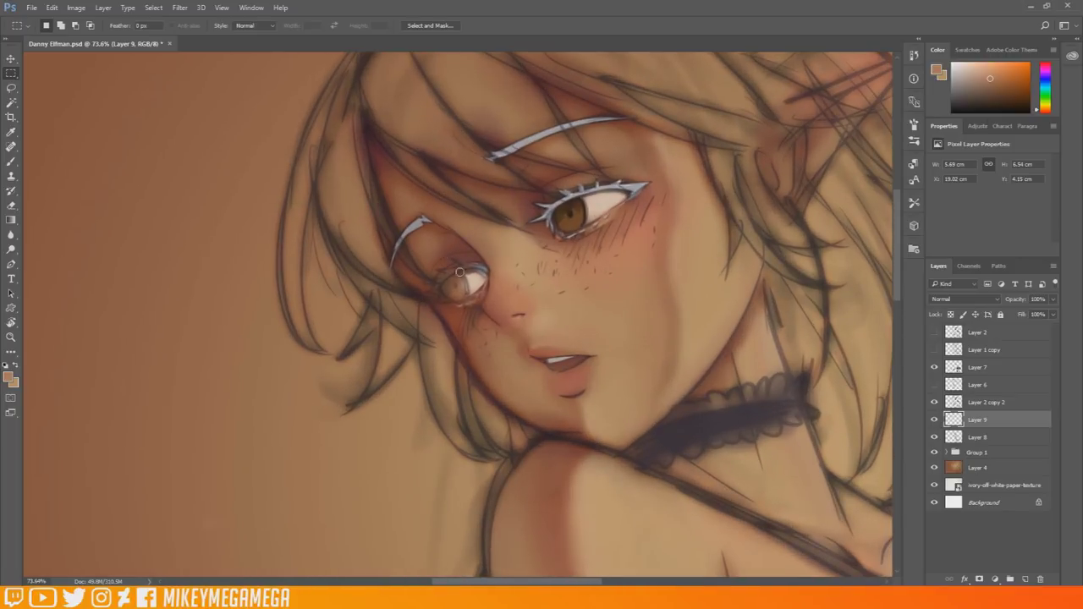
click(11, 161)
alt+click(593, 206)
right_click(554, 245)
drag(583, 284, 565, 283)
click(472, 286)
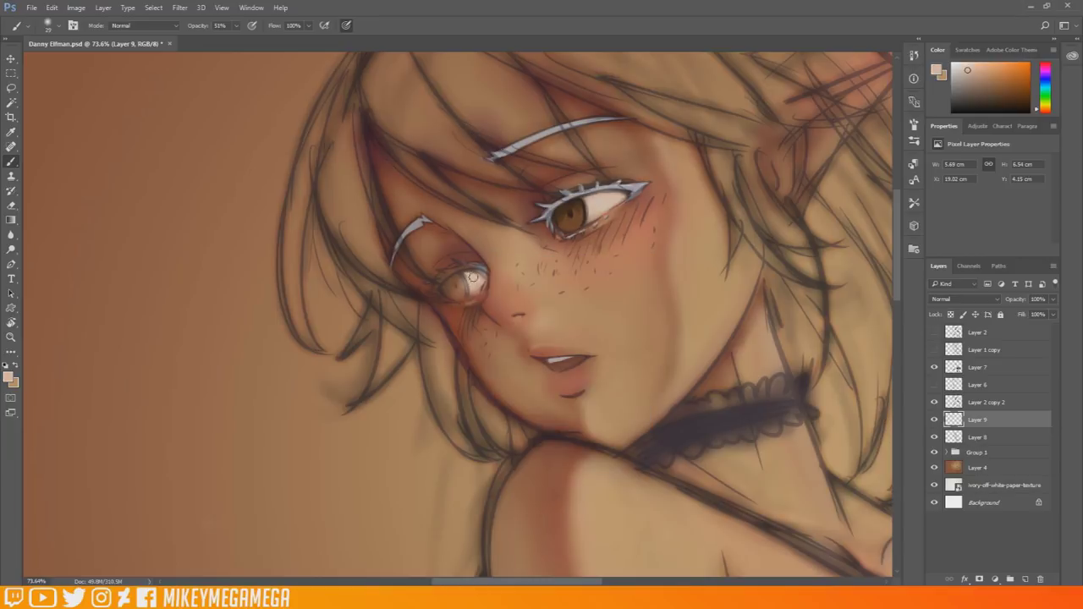
Repaint the far eye's lid edge and pale lashes with tones sampled from the eye and the light grey of the near brow.
alt+click(478, 295)
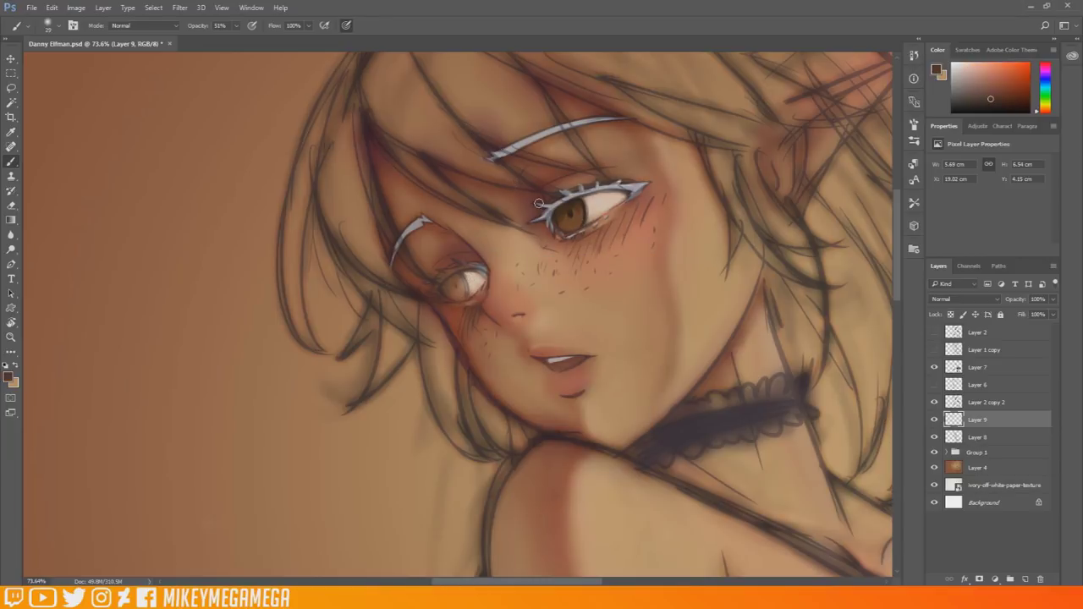
alt+click(476, 288)
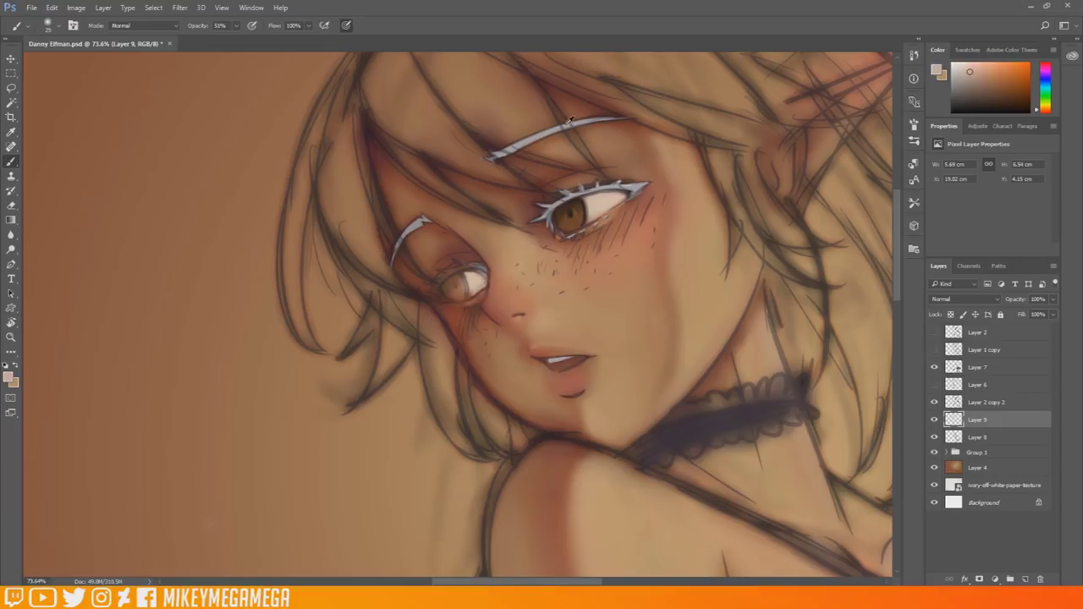
alt+click(523, 141)
mouse_move(434, 290)
mouse_down()
mouse_move(486, 269)
mouse_move(442, 270)
mouse_move(432, 279)
mouse_move(437, 294)
mouse_up()
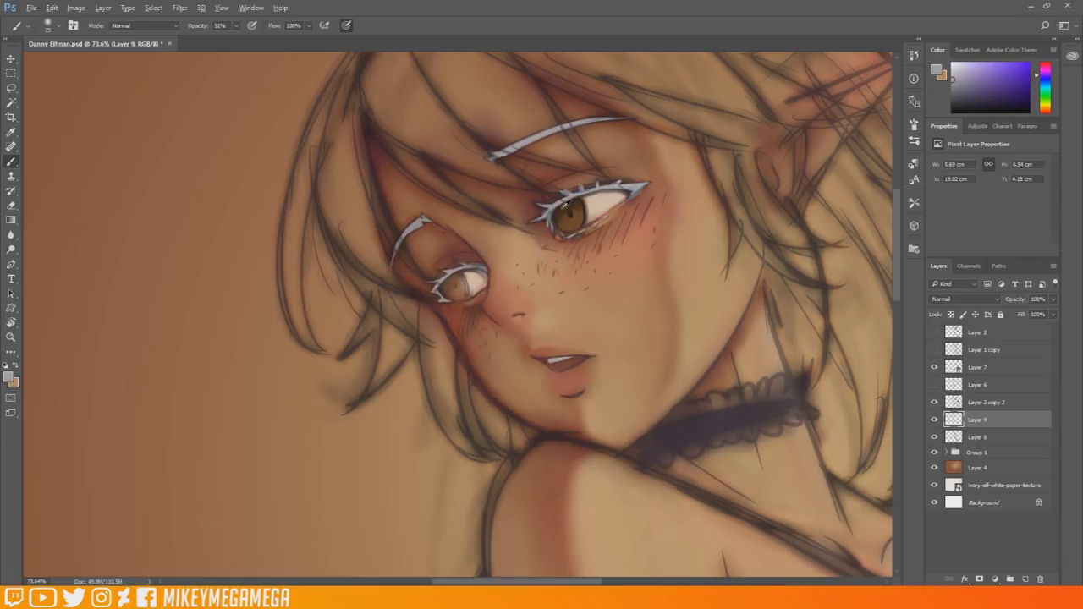
Repaint the far eye's iris in sampled brown, and add pale lower lashes and skin-toned touches along its lower lid.
alt+click(565, 203)
alt+click(454, 269)
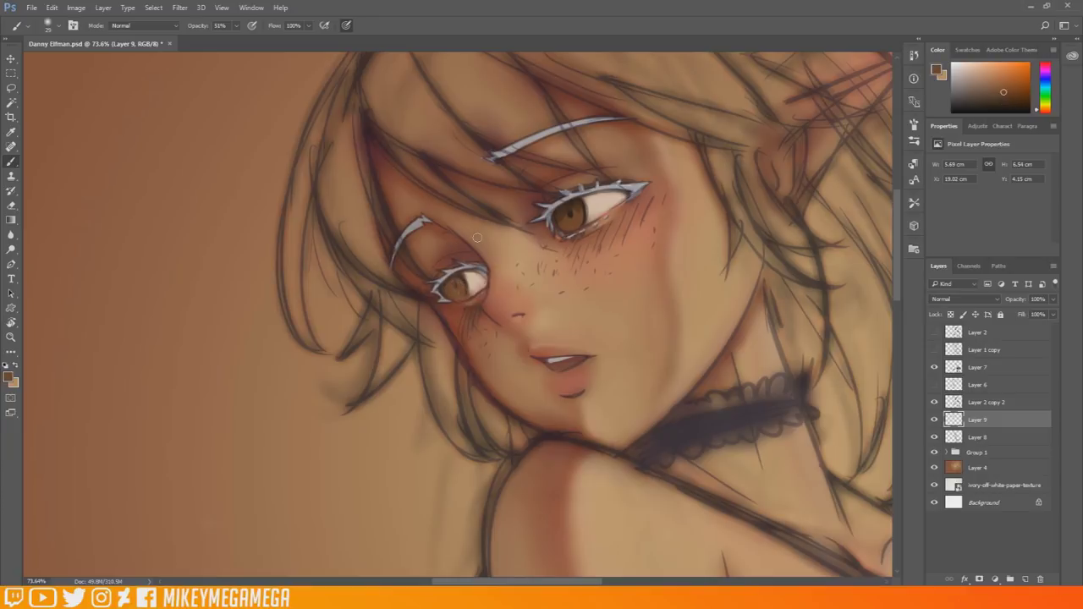
alt+click(640, 184)
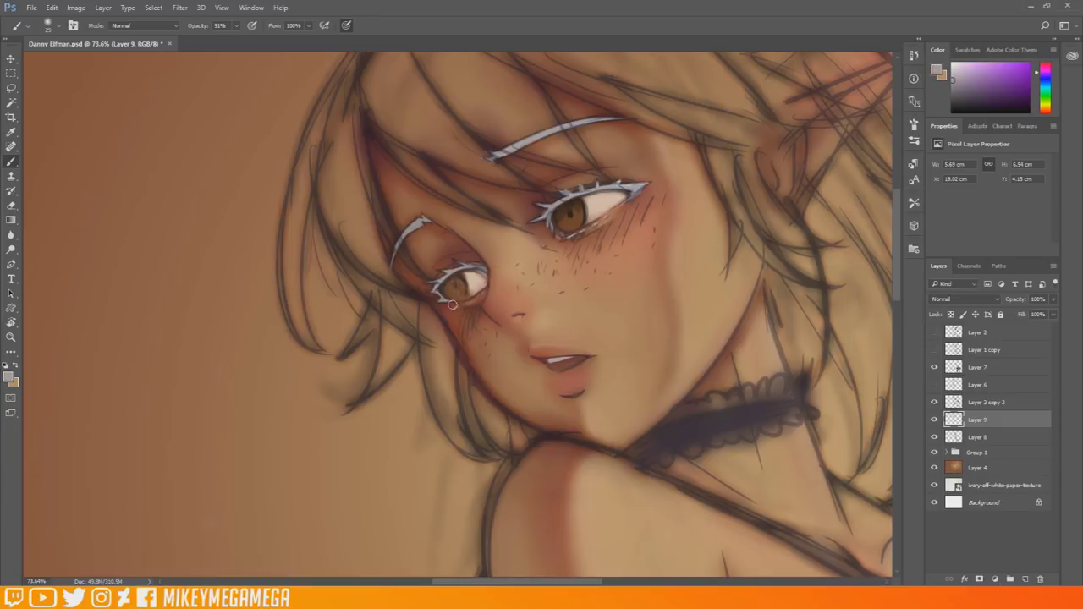
alt+click(494, 264)
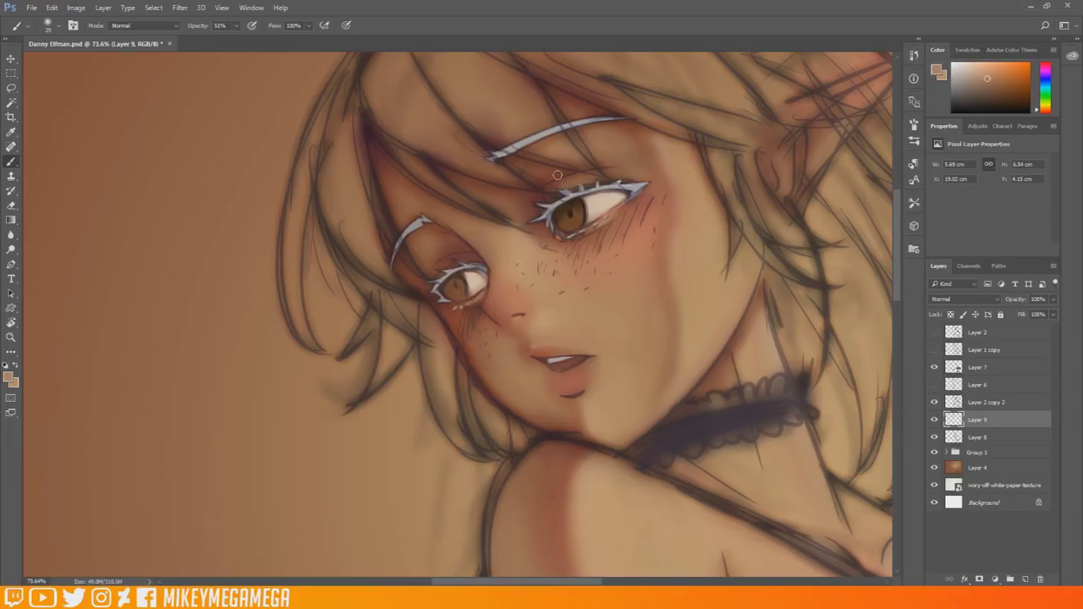
alt+click(468, 307)
Flip the canvas horizontally and rotate the view so the face sits more upright.
click(75, 6)
click(263, 169)
scroll(274, 226, down, 5)
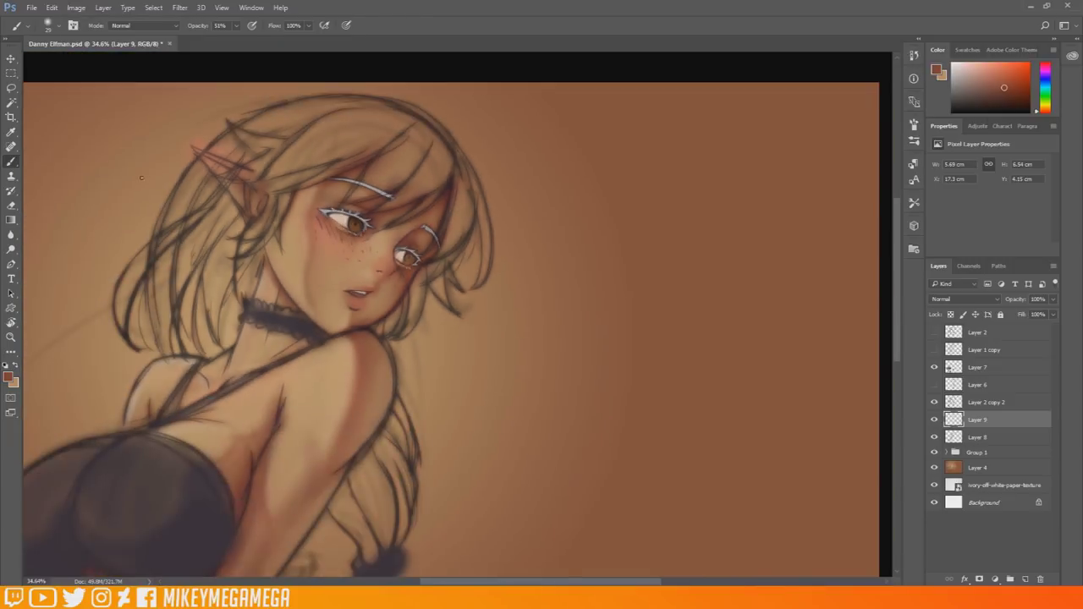
key(r)
drag(218, 220, 581, 242)
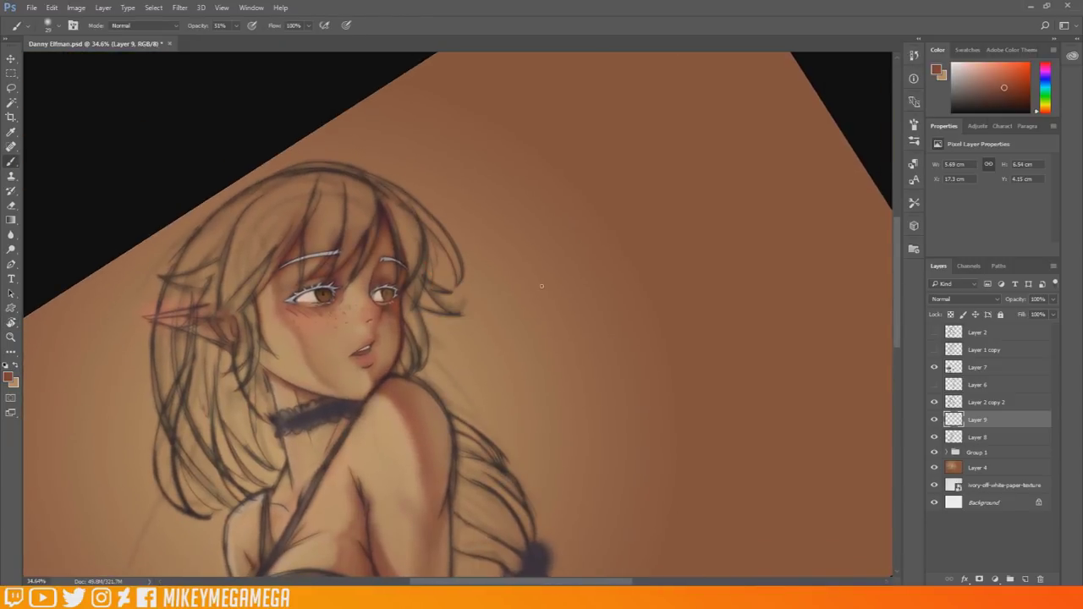
Darken the face contour beside the far eye with a dark purple sampled from the linework.
scroll(542, 286, up, 3)
alt+click(300, 299)
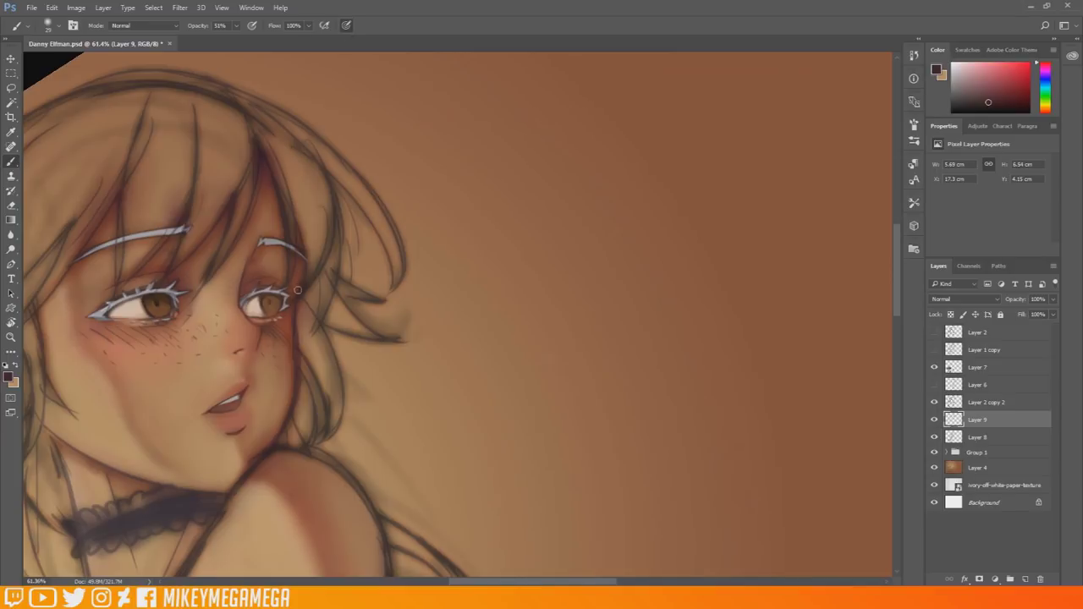
drag(297, 285, 303, 275)
Lasso the far eye's lower lid and lashes, move them slightly closer to the iris, and deselect with Layer 9 active.
scroll(304, 223, down, 3)
scroll(279, 203, up, 5)
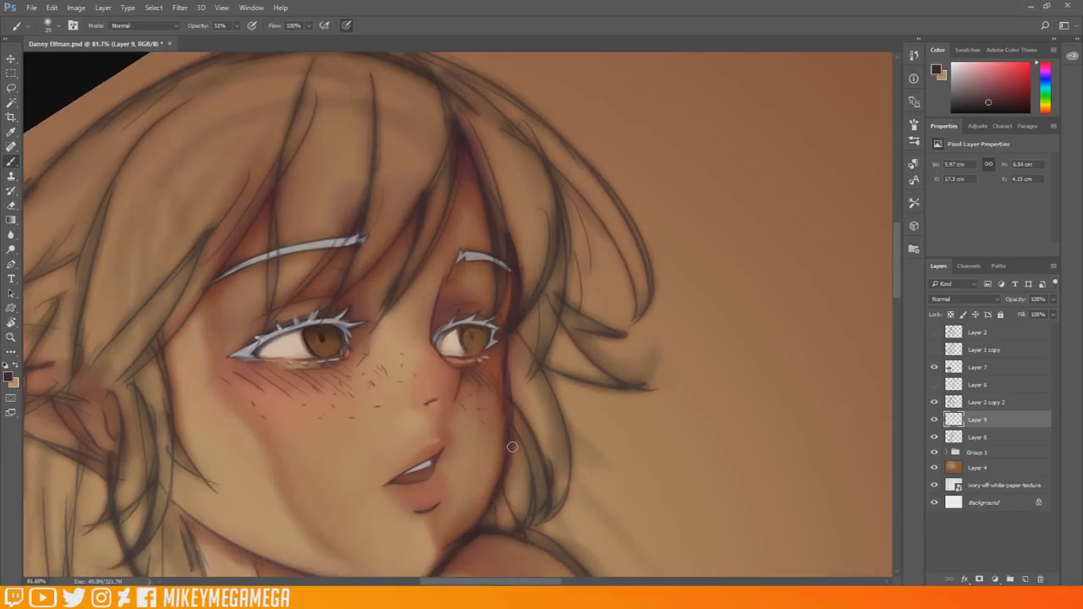
key(l)
mouse_move(498, 342)
mouse_down()
mouse_move(433, 341)
mouse_move(463, 360)
mouse_move(497, 345)
mouse_move(476, 347)
mouse_move(486, 378)
mouse_up()
click(986, 402)
click(11, 58)
click(934, 402)
click(934, 402)
mouse_move(497, 416)
mouse_down()
mouse_move(500, 316)
mouse_move(490, 321)
mouse_up()
click(991, 417)
click(522, 350)
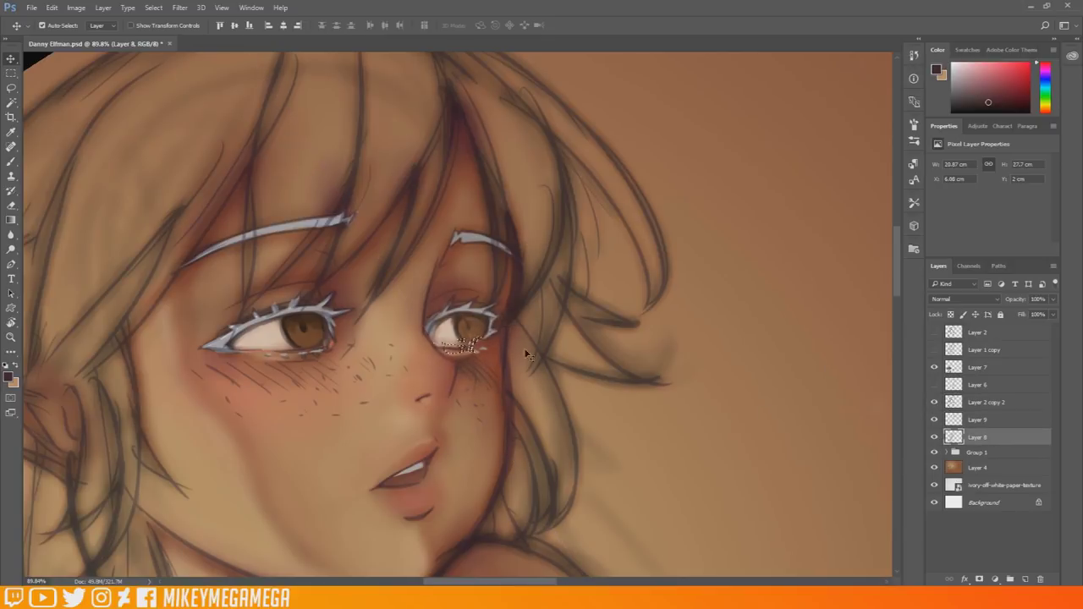
click(525, 351)
click(973, 419)
key(ctrl+d)
key(m)
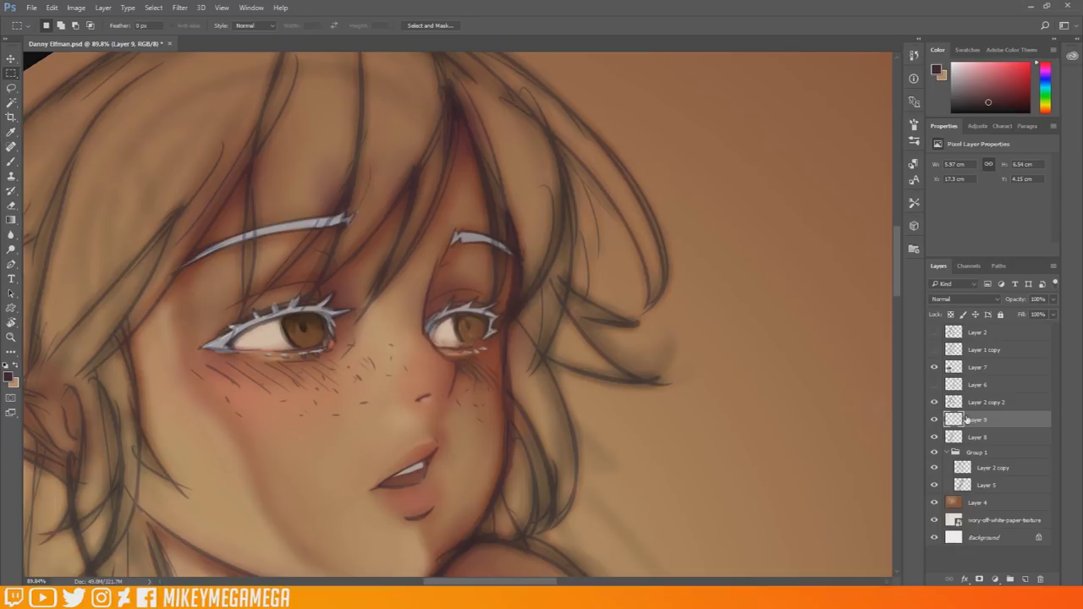
Brush the far eye's lower lid edge and lashes with reddish brown and grey tones sampled around it.
key(b)
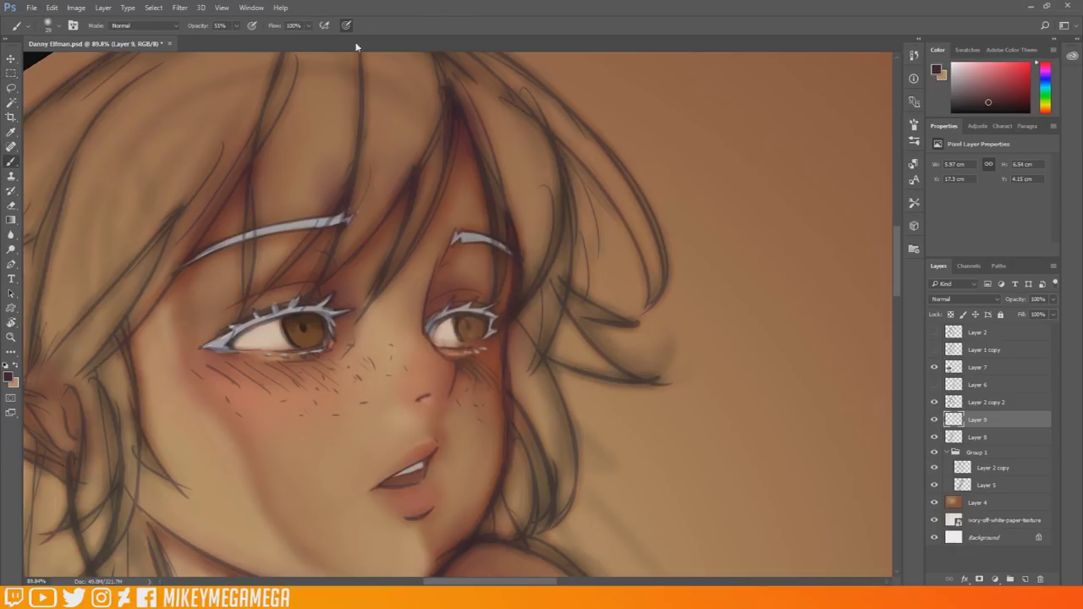
alt+click(440, 346)
drag(440, 347, 457, 348)
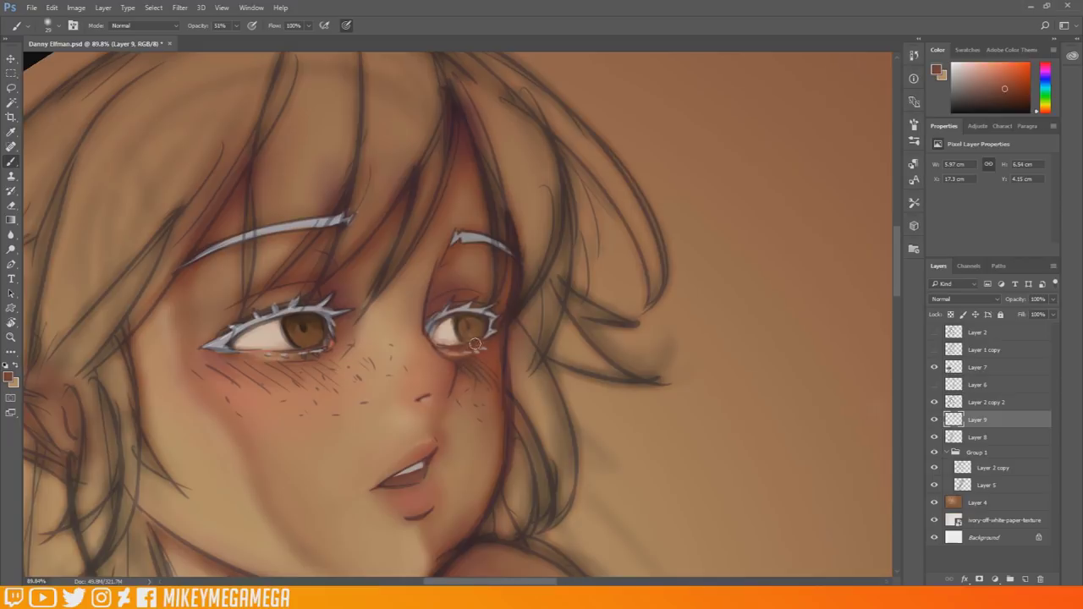
alt+click(477, 341)
mouse_move(437, 345)
mouse_down()
mouse_move(476, 351)
mouse_move(457, 353)
mouse_up()
alt+click(491, 347)
alt+click(493, 336)
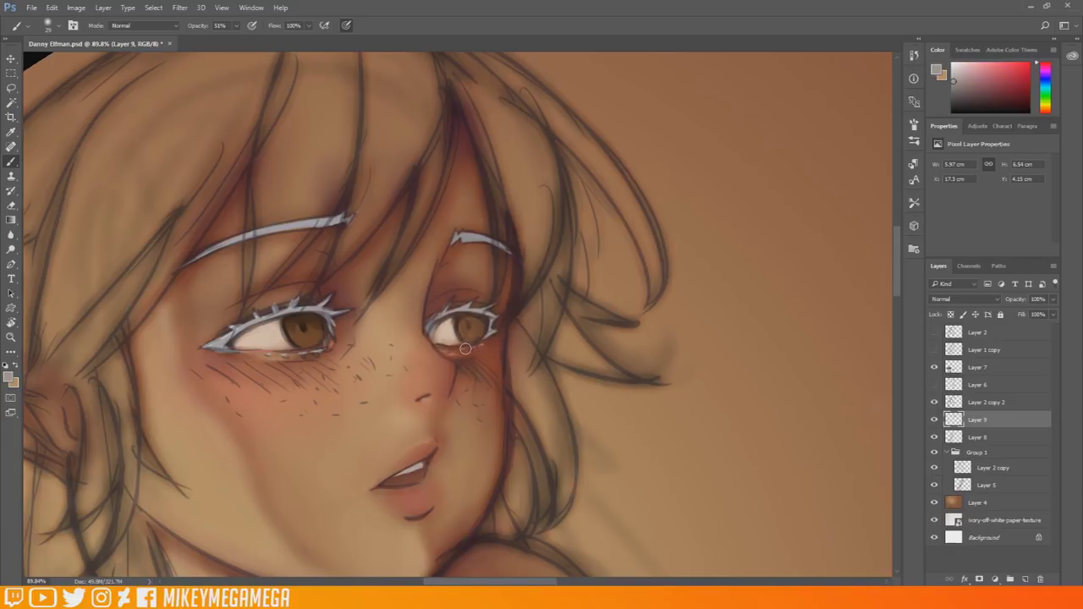
Sample a light warm tone and touch up the white of the far eye.
scroll(603, 236, down, 5)
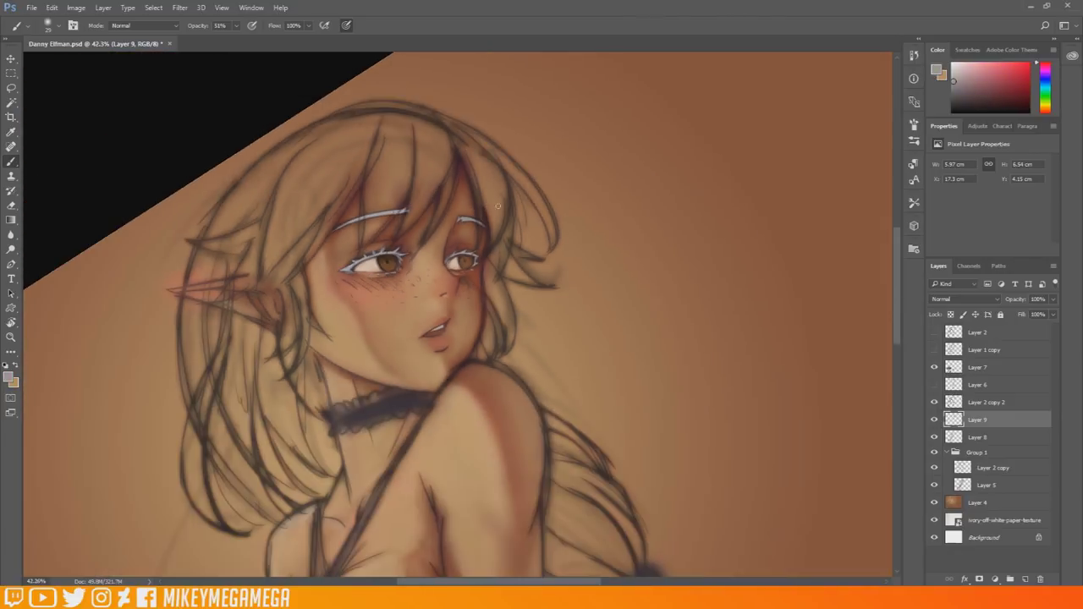
scroll(566, 330, up, 4)
alt+click(517, 232)
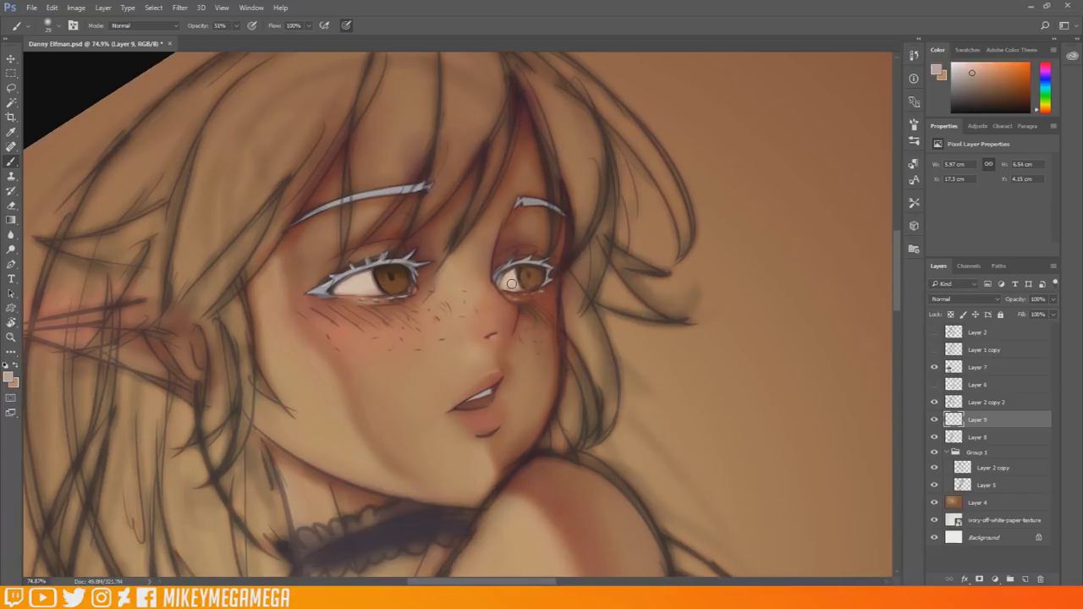
Sample a dark brown from the lower edge of the far eye as the foreground colour.
scroll(512, 284, up, 2)
alt+click(535, 289)
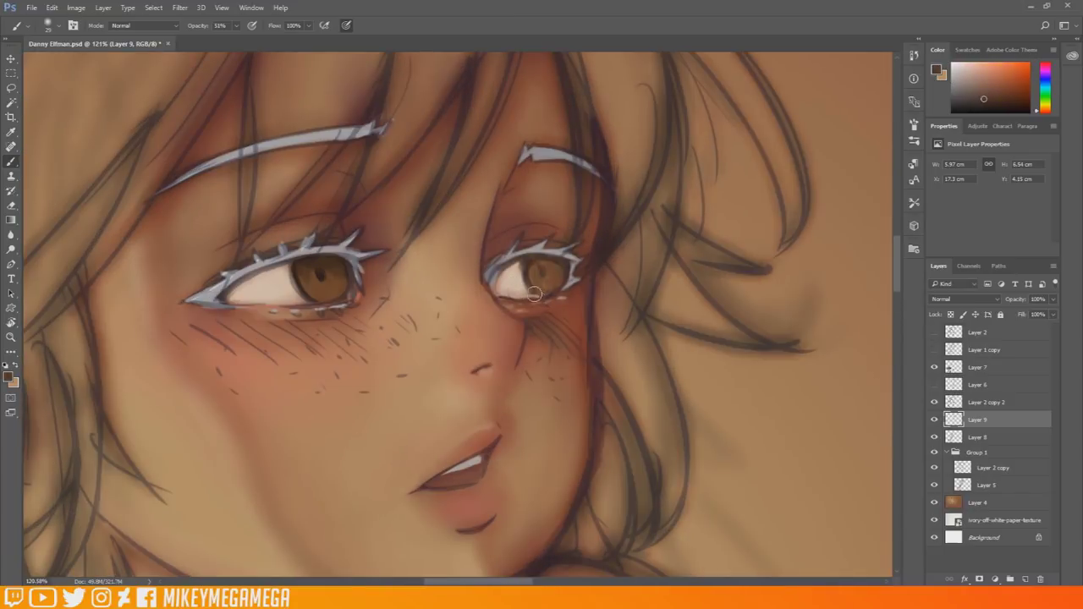
scroll(658, 244, down, 4)
scroll(645, 259, up, 2)
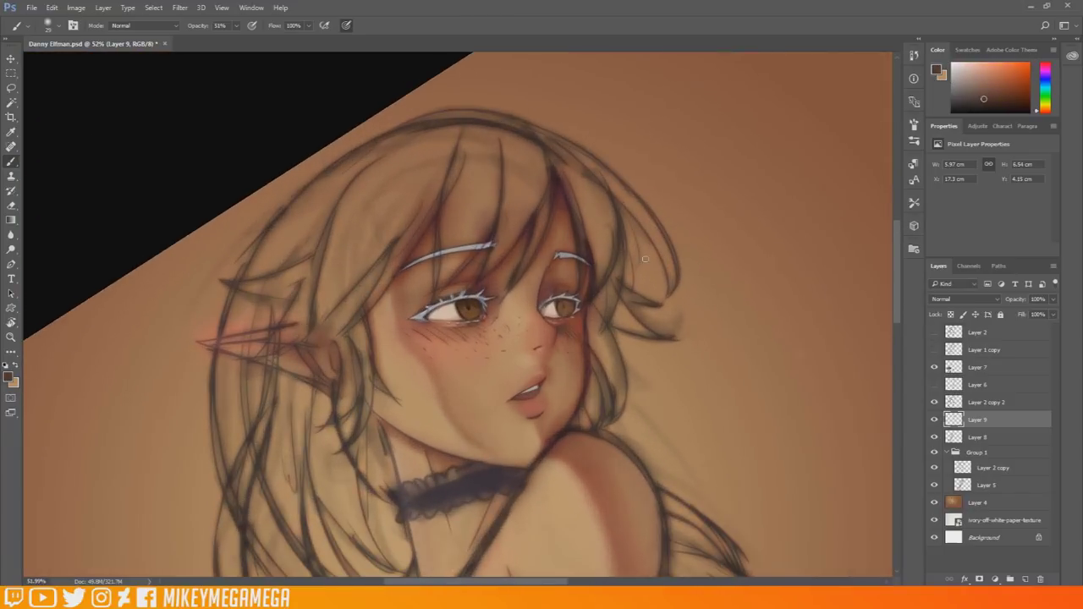
Compare the drawing with Layer 2 and Layer 2 copy 2 each shown and hidden.
click(934, 332)
click(934, 333)
click(934, 403)
click(934, 402)
click(934, 403)
click(934, 403)
Add a new layer directly above Layer 2 copy 2 and set the foreground colour to black.
click(987, 403)
click(1025, 579)
click(8, 378)
click(494, 498)
click(745, 353)
Set up a hard round brush at 14 px with 100% opacity.
right_click(473, 292)
drag(540, 328, 535, 327)
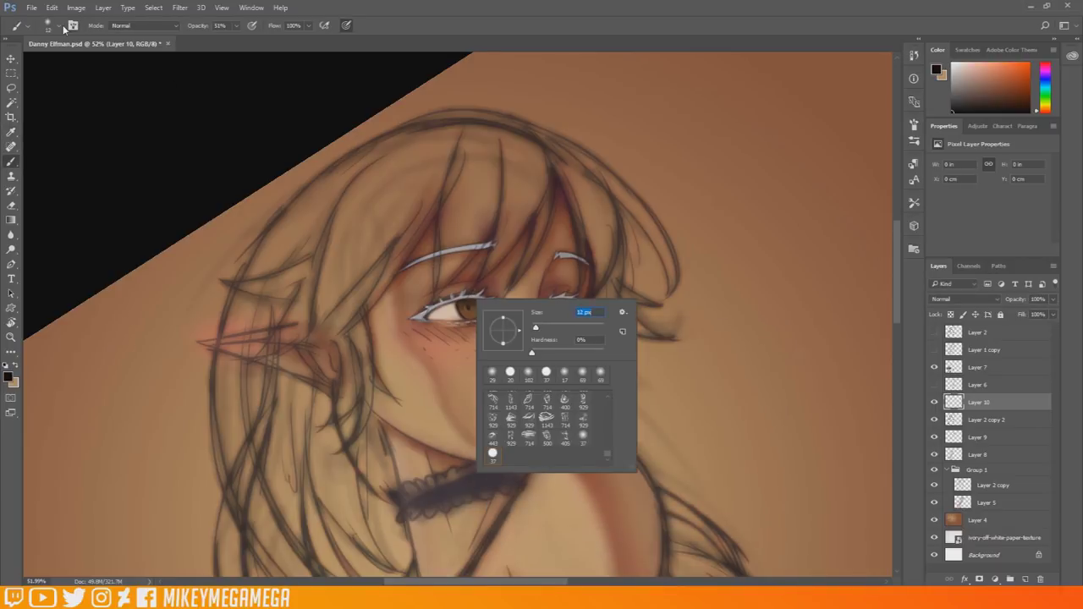
click(59, 26)
click(77, 108)
right_click(478, 252)
drag(549, 289, 542, 288)
click(659, 310)
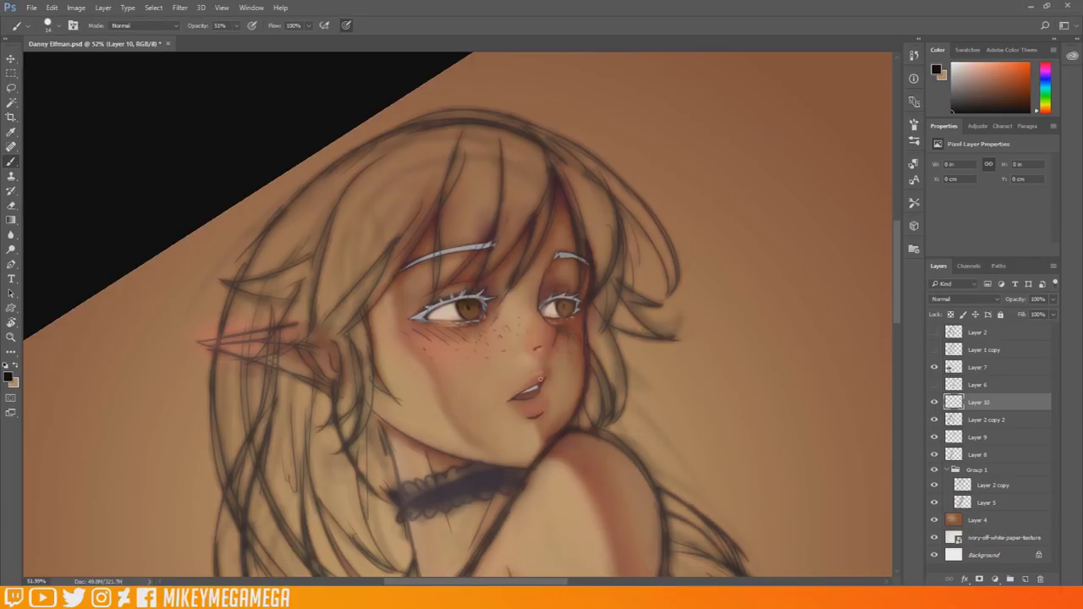
drag(238, 27, 269, 39)
Ink a thin black outline around the near eye's upper lash line and lash spikes.
scroll(432, 347, up, 8)
key(r)
drag(436, 296, 427, 316)
key(b)
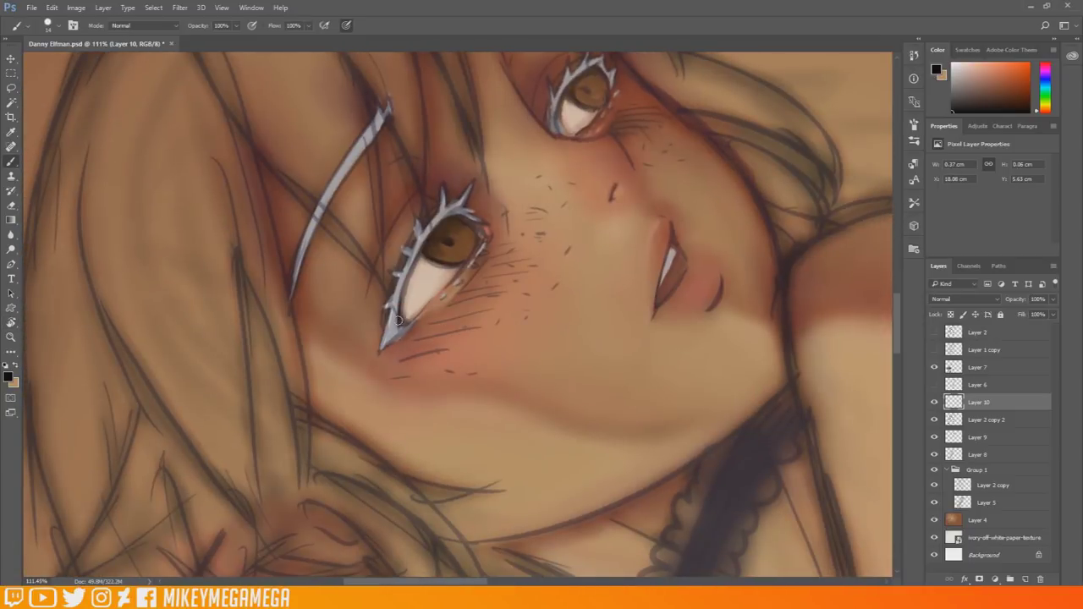
drag(411, 267, 448, 216)
drag(419, 253, 454, 214)
mouse_move(390, 309)
mouse_down()
mouse_move(380, 351)
mouse_move(421, 315)
mouse_move(410, 232)
mouse_move(392, 289)
mouse_up()
mouse_move(438, 207)
mouse_down()
mouse_move(442, 183)
mouse_move(450, 205)
mouse_move(474, 180)
mouse_move(468, 217)
mouse_move(491, 231)
mouse_up()
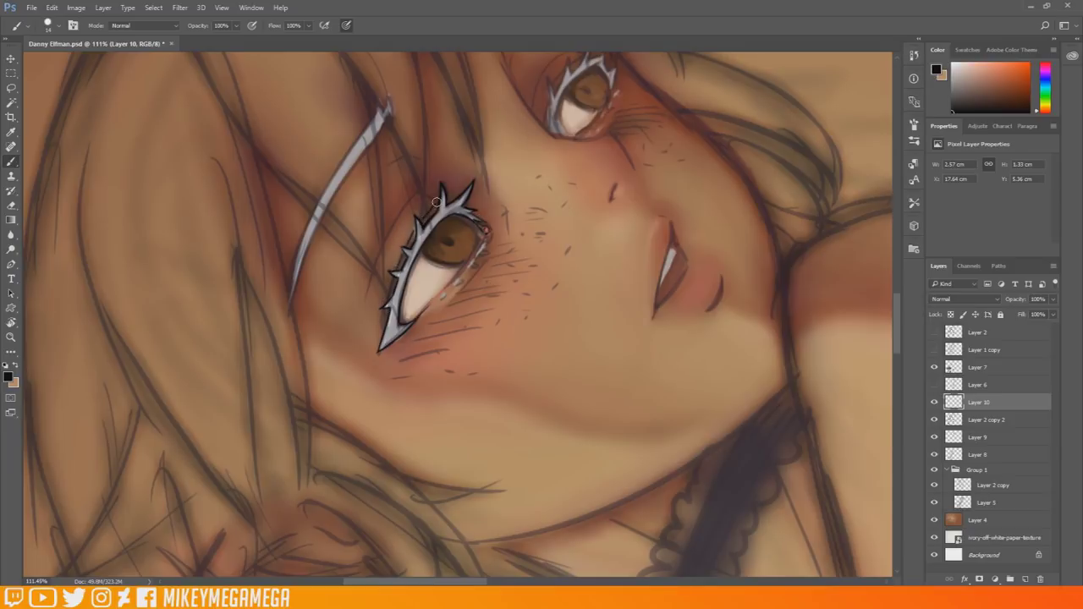
Ink the eyelid crease above the near eye and the outline of its iris.
drag(423, 191, 368, 279)
drag(387, 165, 428, 157)
key(r)
mouse_move(486, 223)
mouse_down()
mouse_move(483, 304)
mouse_move(494, 254)
mouse_move(510, 296)
mouse_up()
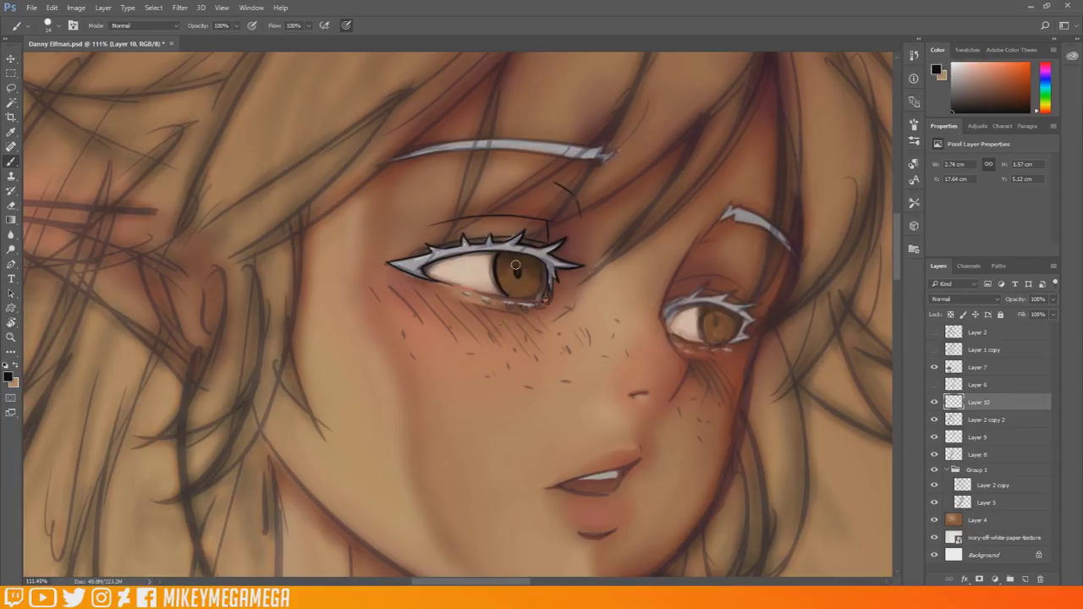
drag(542, 263, 540, 290)
Ink the near eye's lower lid line from the outer corner to the inner corner.
key(r)
drag(544, 235, 450, 431)
scroll(870, 290, down, 3)
scroll(898, 232, up, 2)
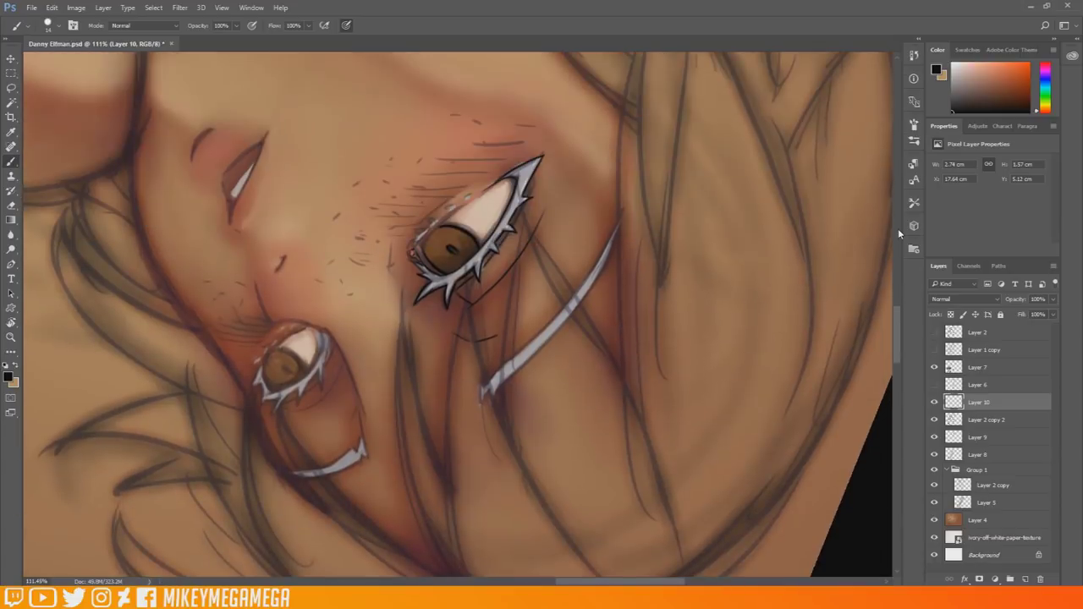
drag(416, 276, 481, 218)
mouse_move(414, 275)
mouse_down()
mouse_move(484, 218)
mouse_move(511, 216)
mouse_move(350, 295)
mouse_up()
key(r)
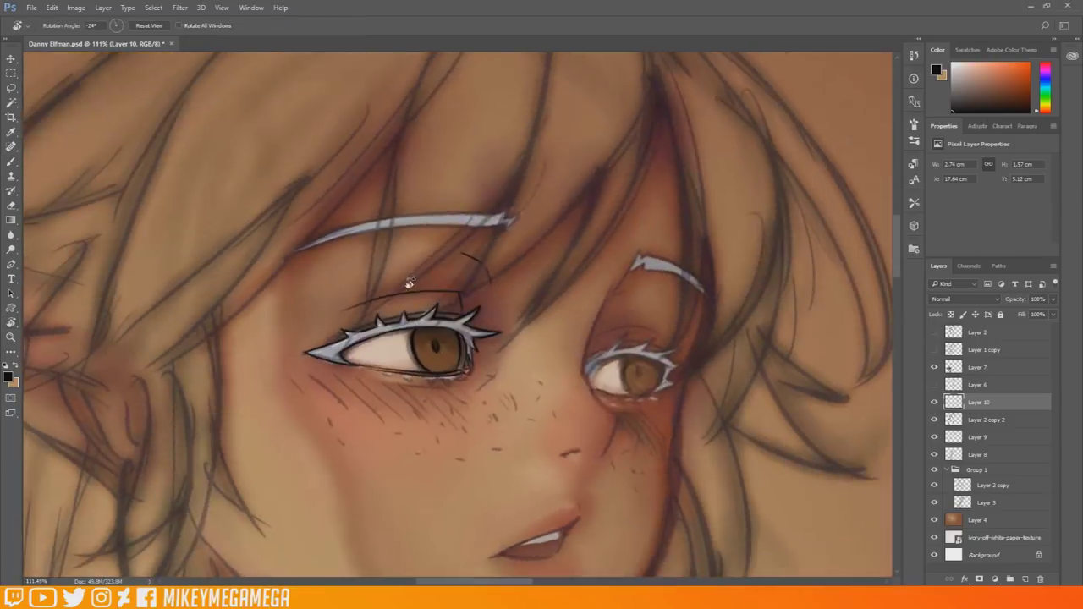
key(b)
mouse_move(408, 377)
mouse_down()
mouse_move(461, 382)
mouse_move(466, 338)
mouse_up()
Add short black lashes along the near eye's lower lid.
key(r)
drag(350, 279, 572, 193)
key(b)
drag(397, 268, 423, 225)
key(r)
mouse_move(540, 250)
mouse_down()
mouse_move(401, 177)
mouse_move(362, 203)
mouse_up()
key(b)
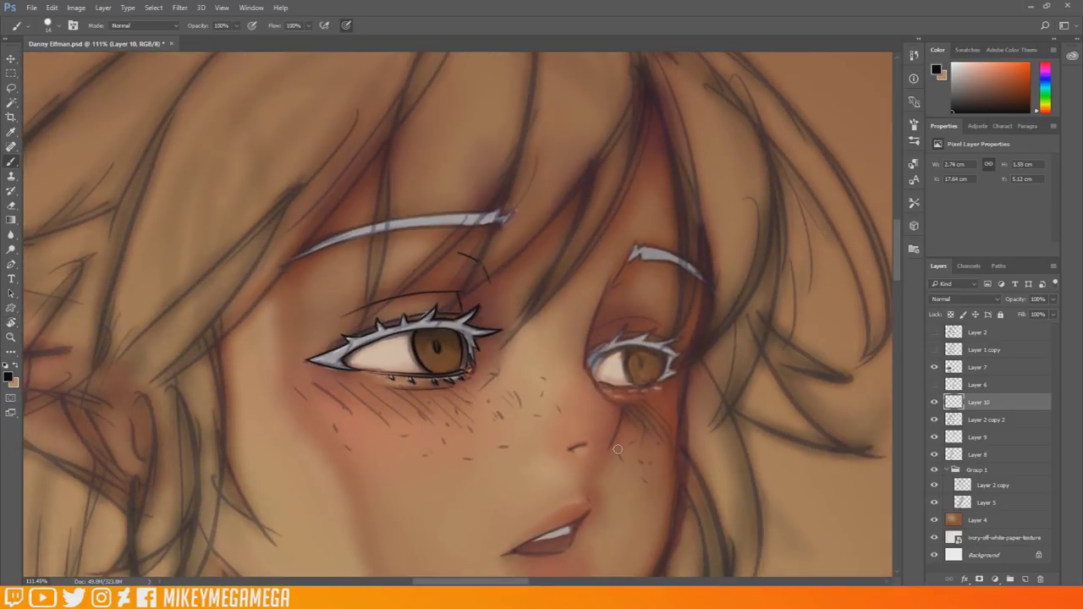
Ink the contour from the far brow's inner end down to the far eye, and choose a brush tip for the Eraser.
key(r)
mouse_move(593, 251)
mouse_down()
mouse_move(486, 226)
mouse_move(491, 204)
mouse_up()
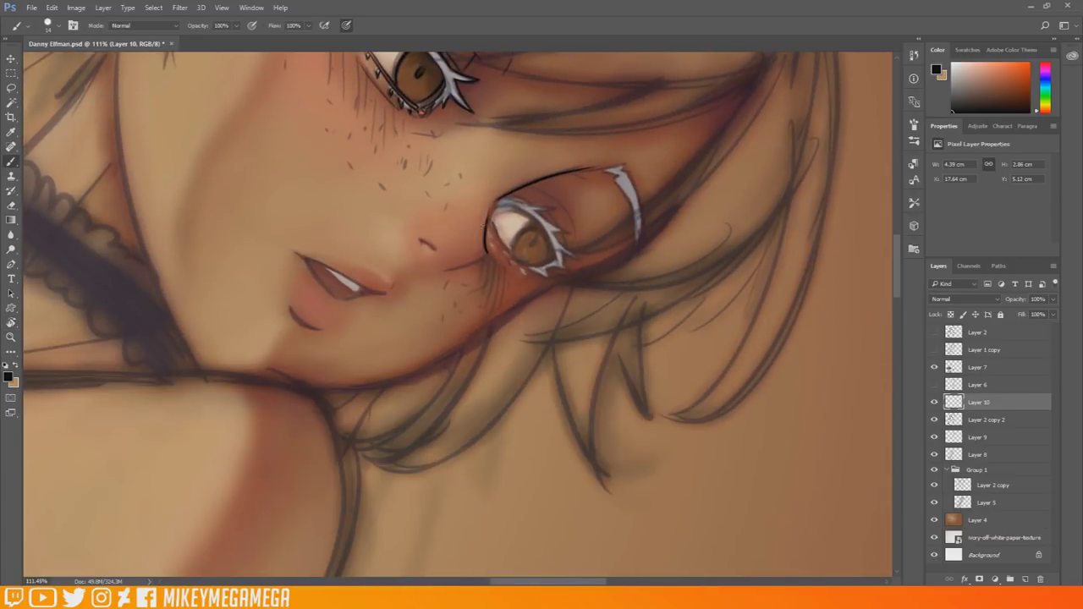
click(11, 205)
right_click(310, 160)
click(395, 171)
click(442, 139)
key(b)
Extend the contour under the far eye and ink the nose bridge line and nostril.
key(r)
drag(400, 190, 591, 339)
drag(488, 370, 499, 333)
drag(585, 275, 388, 321)
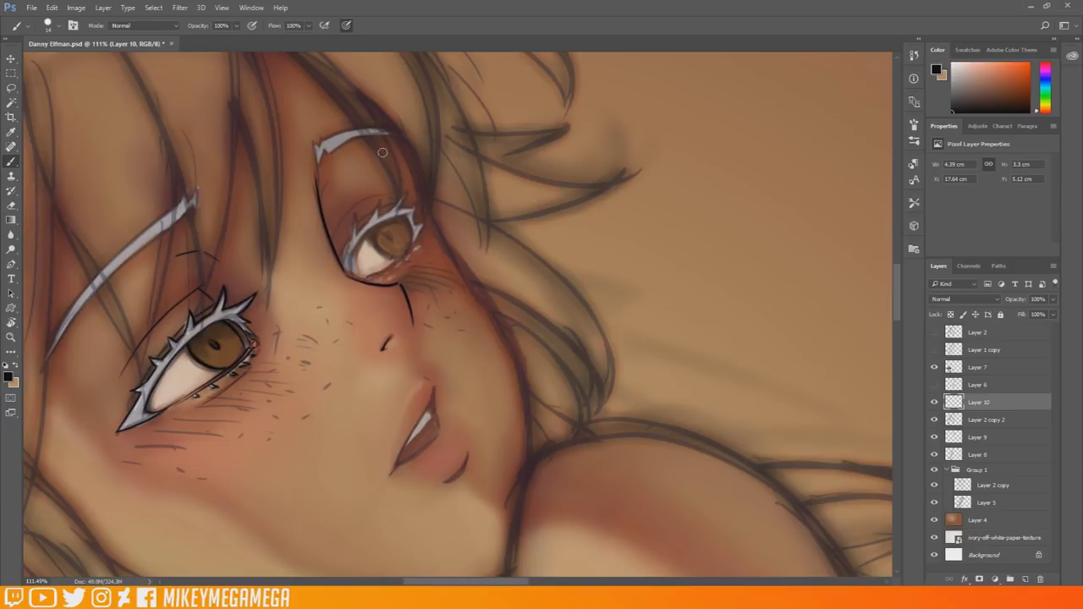
drag(421, 326, 531, 324)
Ink the outline of the far eye's upper lash line and its lash spikes.
scroll(427, 251, up, 2)
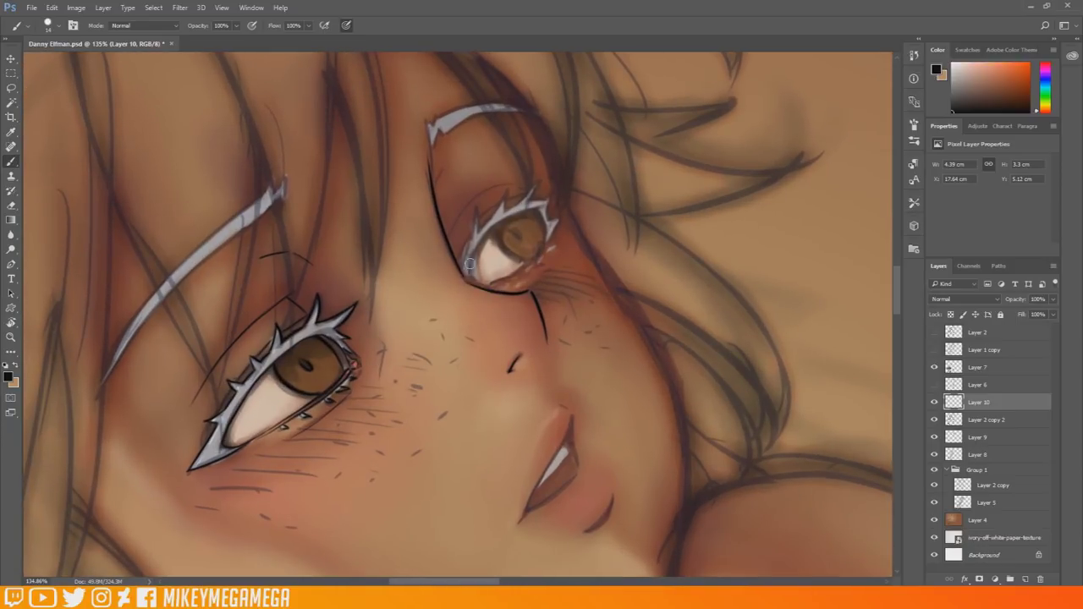
key(r)
drag(575, 156, 524, 129)
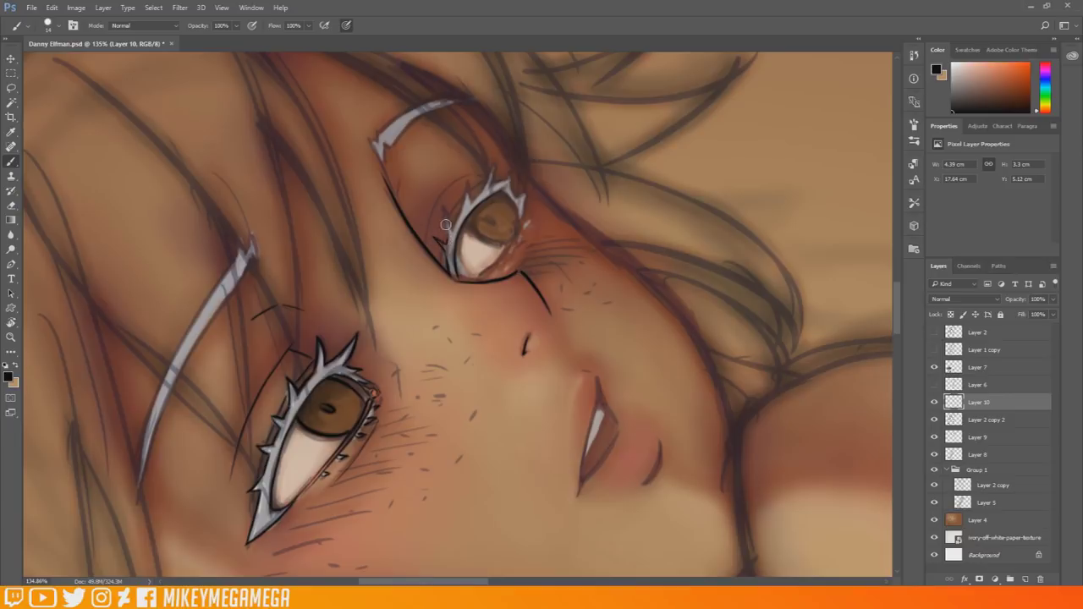
drag(458, 205, 468, 178)
mouse_move(482, 192)
mouse_down()
mouse_move(490, 168)
mouse_move(510, 172)
mouse_move(514, 186)
mouse_up()
key(r)
mouse_move(404, 154)
mouse_down()
mouse_move(575, 347)
mouse_move(582, 380)
mouse_up()
scroll(788, 148, down, 5)
scroll(604, 317, up, 6)
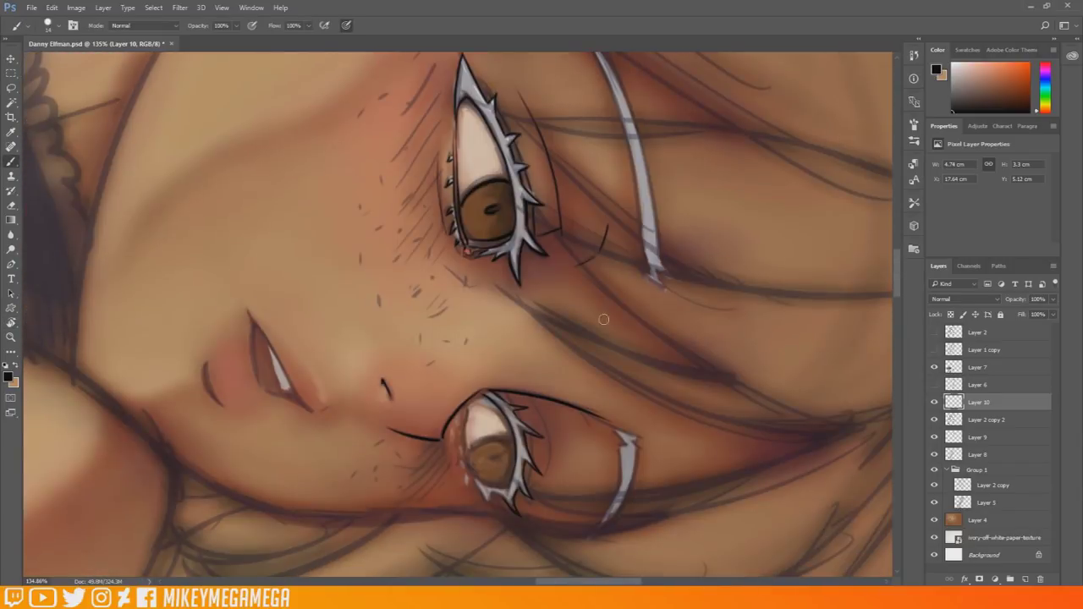
Ink the far eye's outer lashes and its lower lid line with short lashes.
scroll(660, 226, down, 3)
drag(468, 242, 465, 300)
mouse_move(466, 245)
mouse_down()
mouse_move(469, 317)
mouse_move(515, 110)
mouse_up()
key(r)
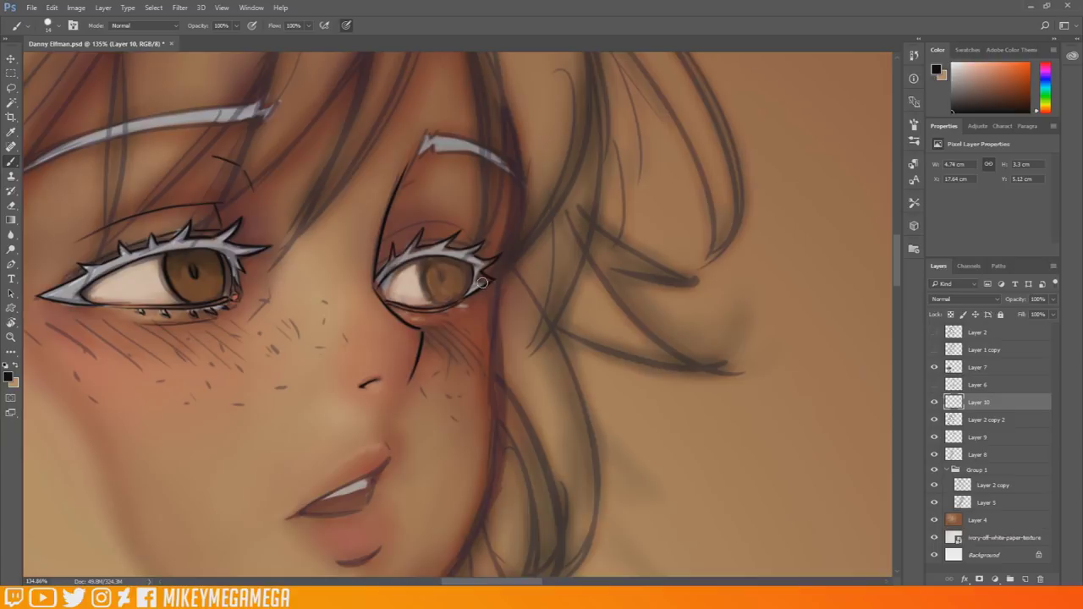
drag(419, 315, 467, 307)
scroll(499, 202, down, 3)
scroll(508, 199, up, 3)
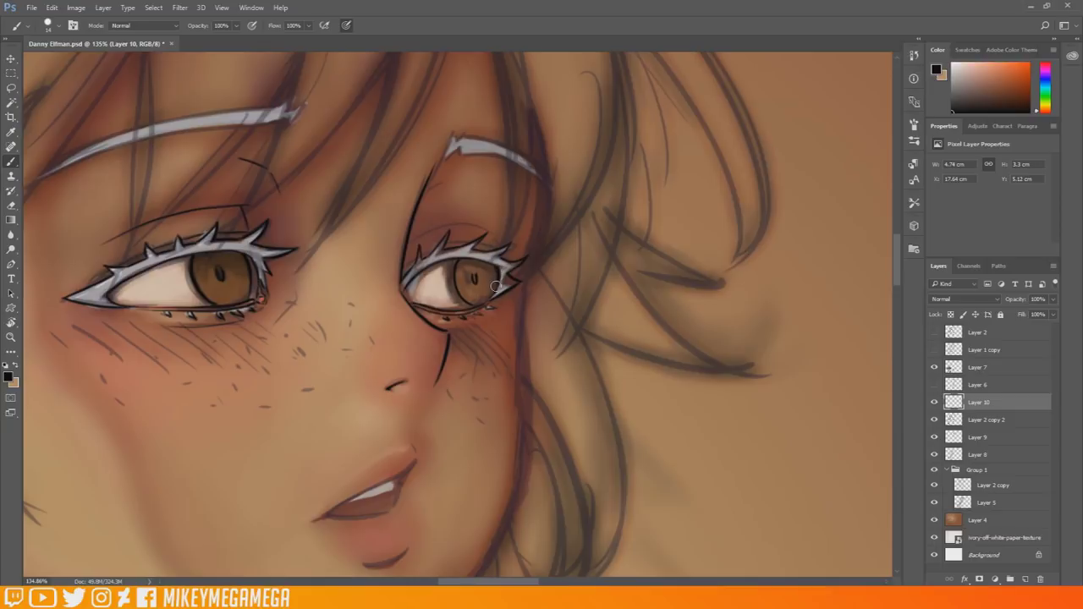
Refine the ink lines around the far eye's iris and lower lid.
key(ctrl+0)
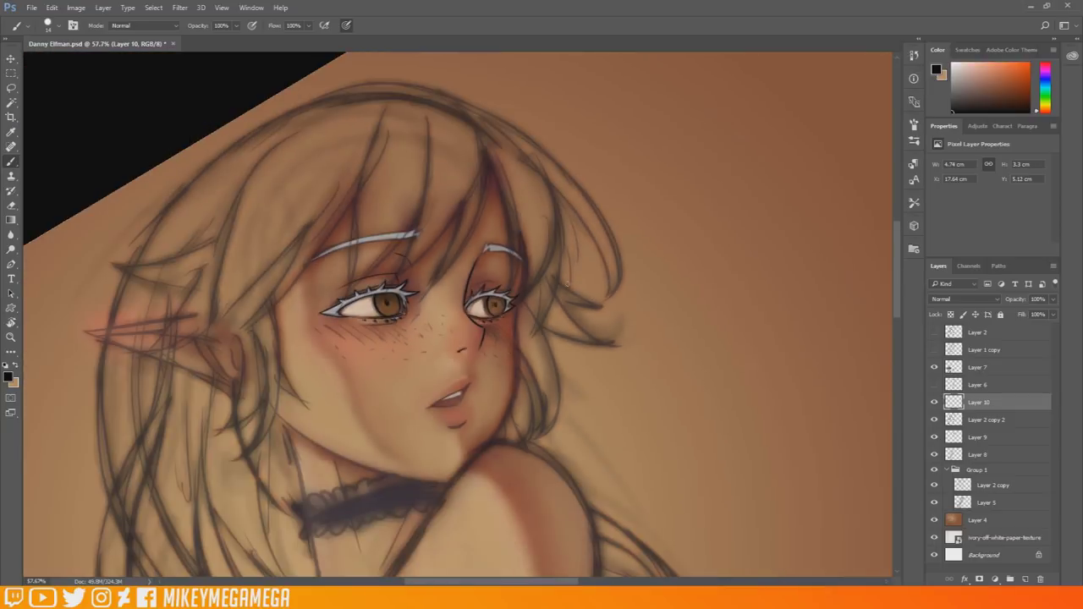
scroll(514, 290, up, 9)
drag(453, 337, 470, 342)
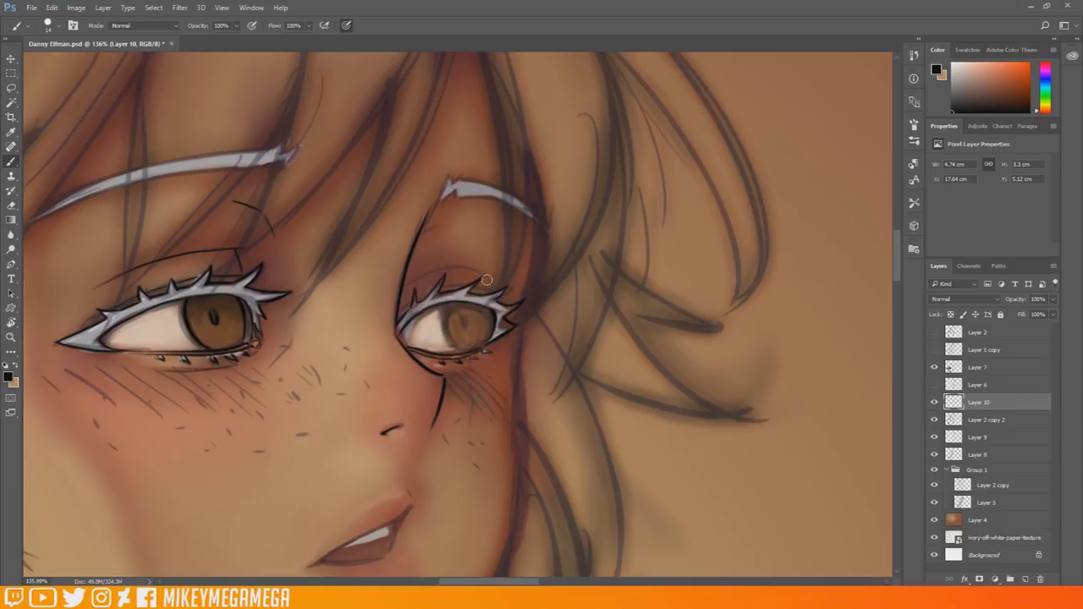
mouse_move(461, 352)
mouse_down()
mouse_move(447, 314)
mouse_move(457, 343)
mouse_up()
scroll(450, 332, down, 3)
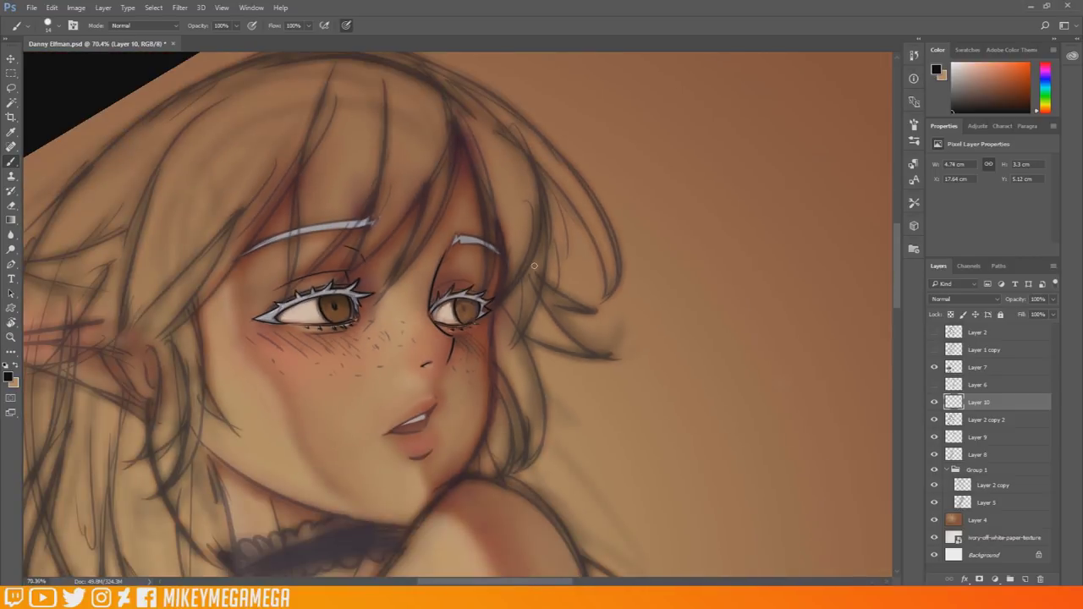
scroll(561, 317, up, 4)
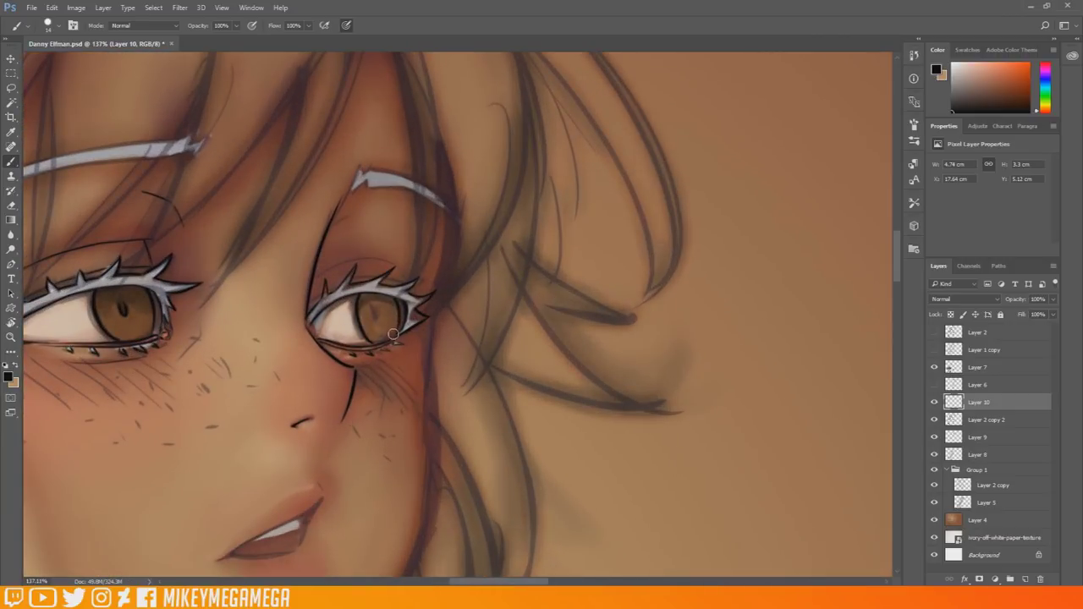
scroll(378, 322, down, 7)
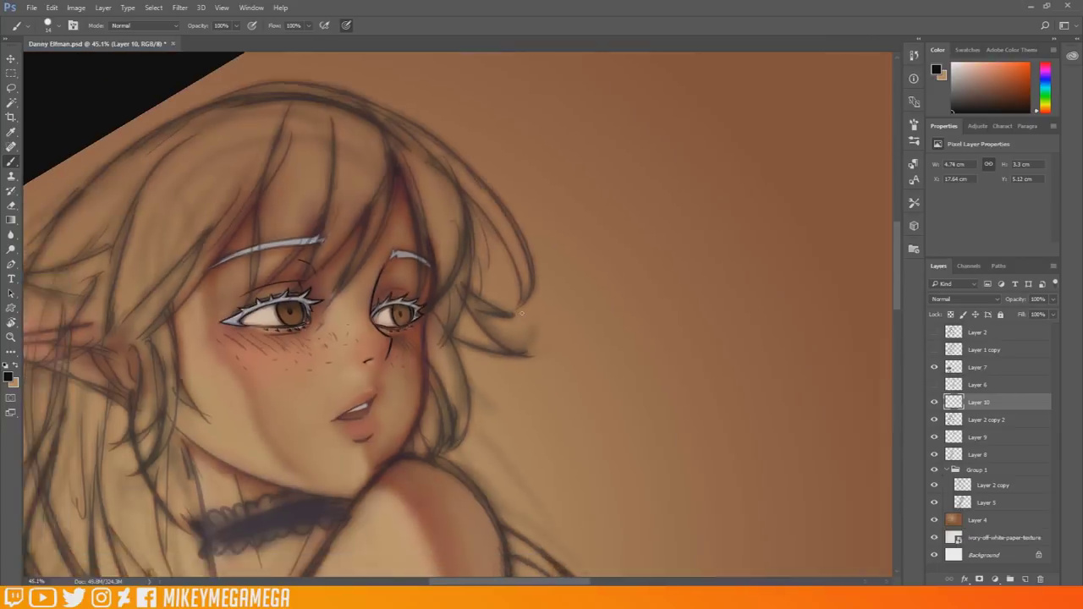
Ink the eyelid crease above the far eye and a short fold line beside the brow contour.
scroll(428, 296, up, 6)
key(r)
mouse_move(527, 279)
mouse_down()
mouse_move(432, 222)
mouse_move(499, 234)
mouse_up()
key(r)
scroll(576, 279, up, 2)
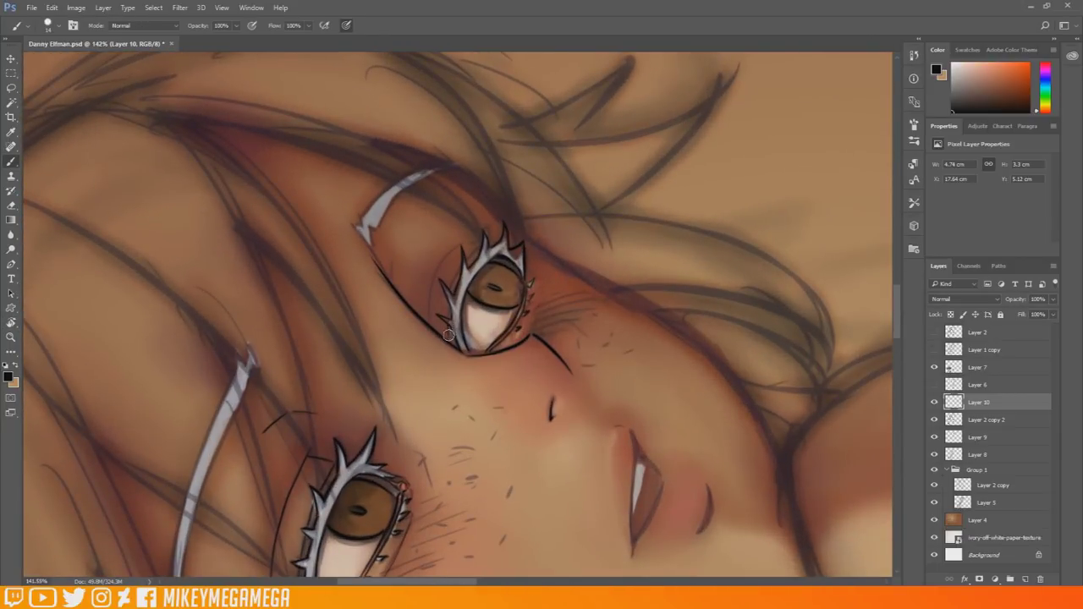
mouse_move(429, 321)
mouse_down()
mouse_move(466, 233)
mouse_move(455, 250)
mouse_up()
key(ctrl+z)
drag(392, 279, 391, 262)
Outline the far eyebrow in black from its jagged inner end to the outer tip.
mouse_move(354, 227)
mouse_down()
mouse_move(351, 199)
mouse_move(378, 231)
mouse_move(426, 166)
mouse_up()
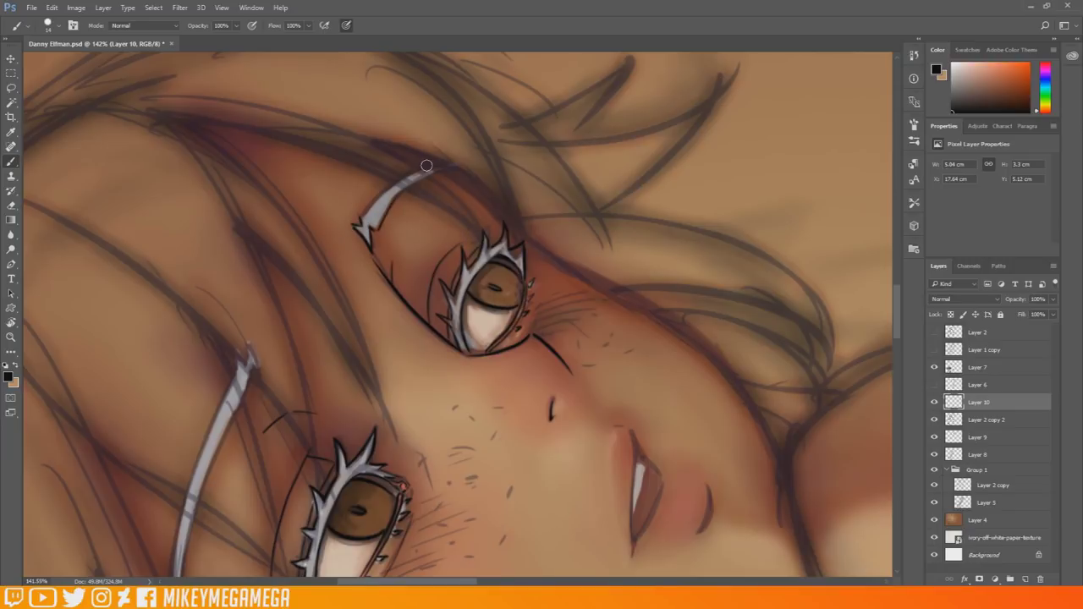
drag(392, 203, 448, 167)
mouse_move(362, 218)
mouse_down()
mouse_move(395, 183)
mouse_move(454, 164)
mouse_up()
key(r)
mouse_move(279, 189)
mouse_down()
mouse_move(483, 529)
mouse_move(494, 527)
mouse_up()
key(b)
mouse_move(634, 421)
mouse_down()
mouse_move(631, 438)
mouse_move(646, 406)
mouse_move(654, 430)
mouse_up()
Outline the near eyebrow in black, including its jagged inner end.
key(r)
drag(414, 203, 568, 365)
key(b)
drag(573, 302, 565, 173)
mouse_move(234, 216)
mouse_down()
mouse_move(155, 385)
mouse_move(149, 488)
mouse_move(168, 384)
mouse_move(250, 206)
mouse_up()
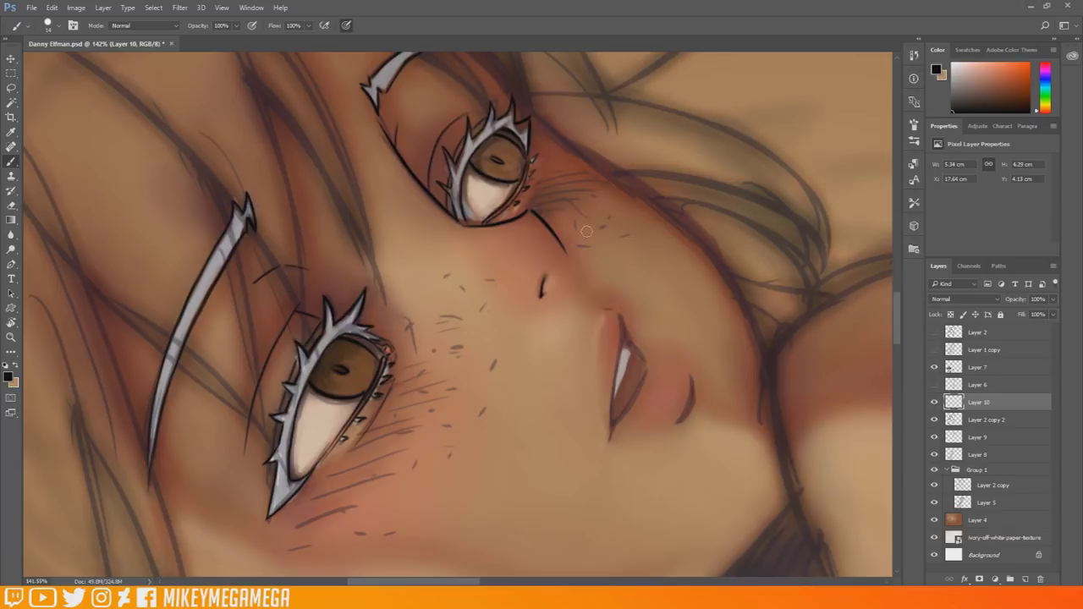
Ink the upper edge of the open mouth and the outline of the teeth.
drag(573, 176, 664, 338)
drag(592, 489, 593, 368)
drag(470, 391, 567, 316)
mouse_move(495, 372)
mouse_down()
mouse_move(573, 319)
mouse_move(553, 337)
mouse_move(548, 371)
mouse_up()
Ink the mouth's lower inner edge and the short shadow line beneath the lower lip.
key(r)
mouse_move(537, 211)
mouse_down()
mouse_move(581, 282)
mouse_move(550, 398)
mouse_up()
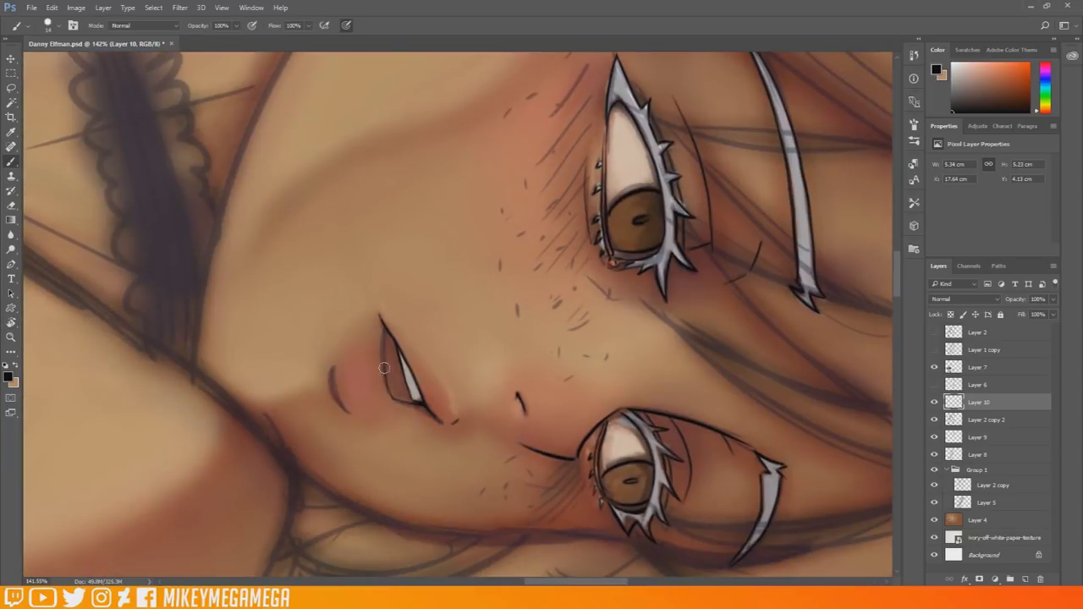
drag(383, 347, 384, 327)
drag(333, 382, 348, 413)
key(r)
drag(552, 370, 512, 218)
scroll(543, 282, down, 8)
scroll(596, 350, up, 3)
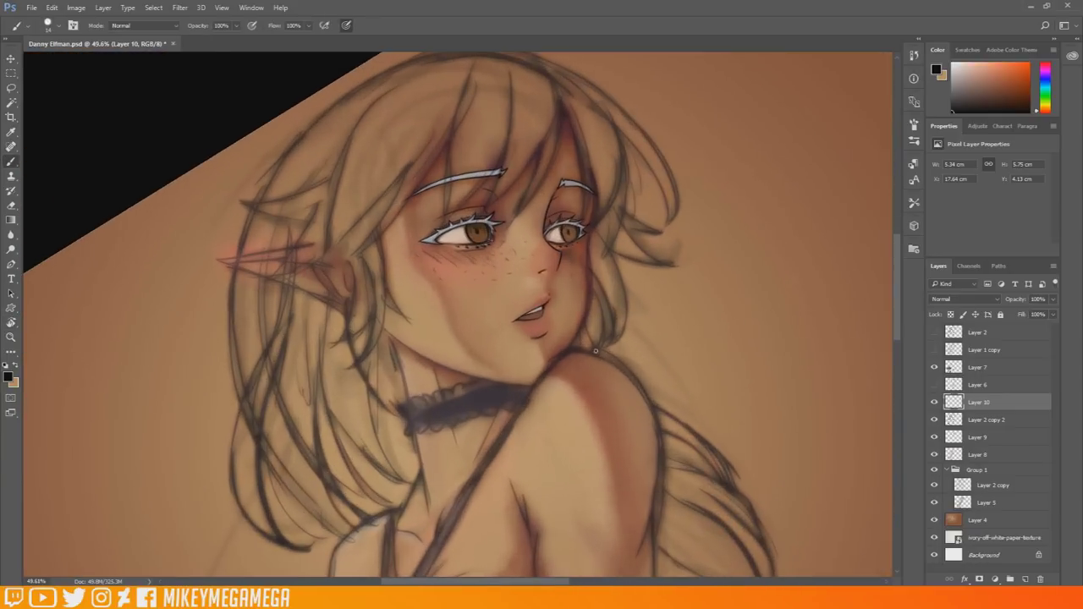
Flip the canvas horizontally.
scroll(657, 184, up, 3)
click(76, 8)
mouse_move(107, 111)
click(258, 158)
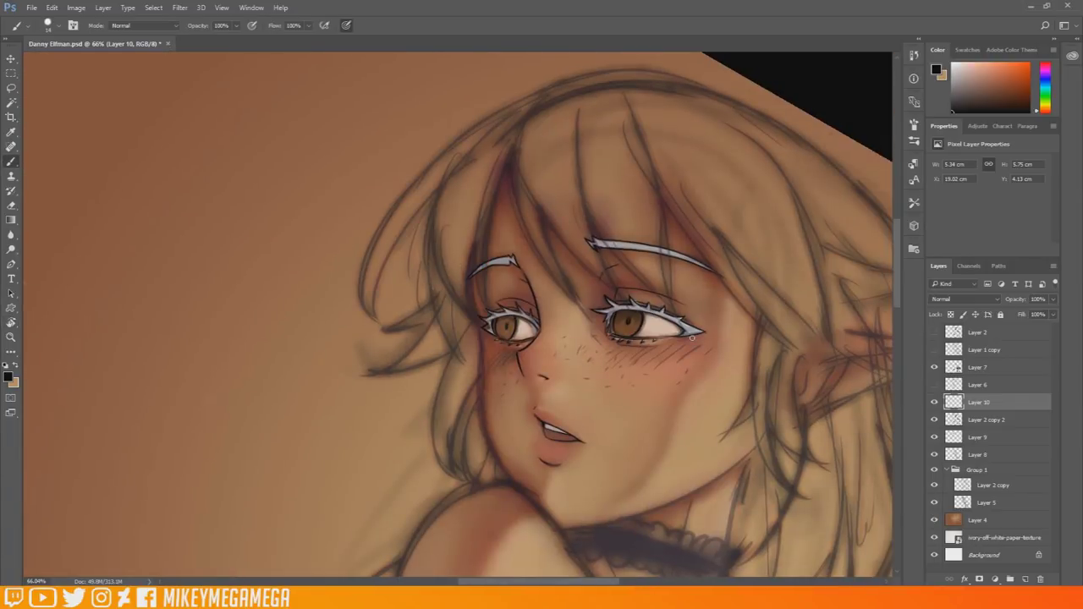
Ink the far side of the face from beside the brow down the cheek towards the chin.
scroll(609, 347, up, 2)
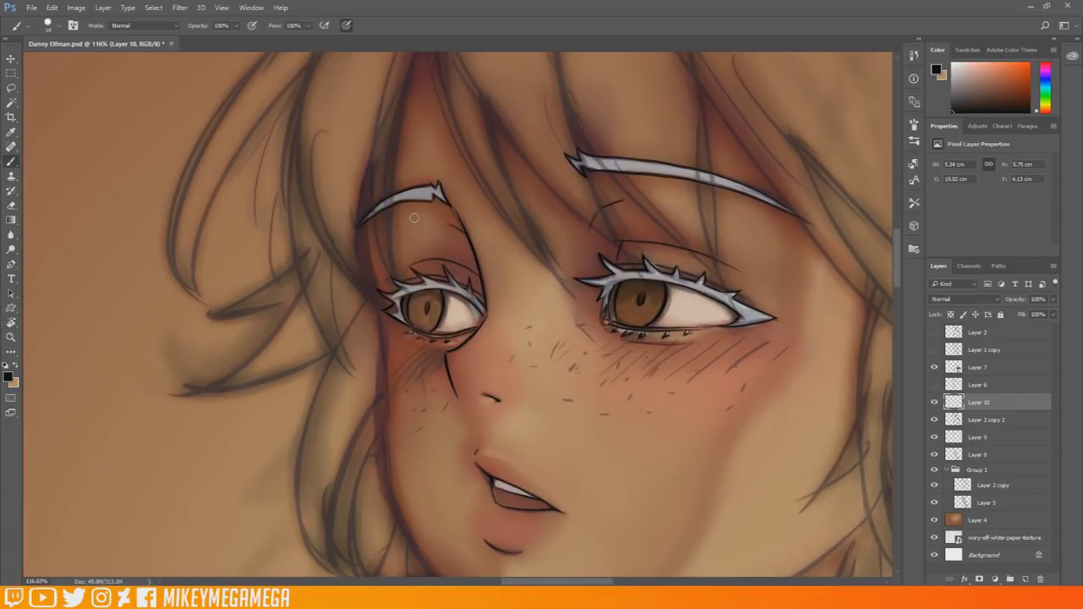
drag(382, 316, 369, 163)
drag(898, 270, 897, 280)
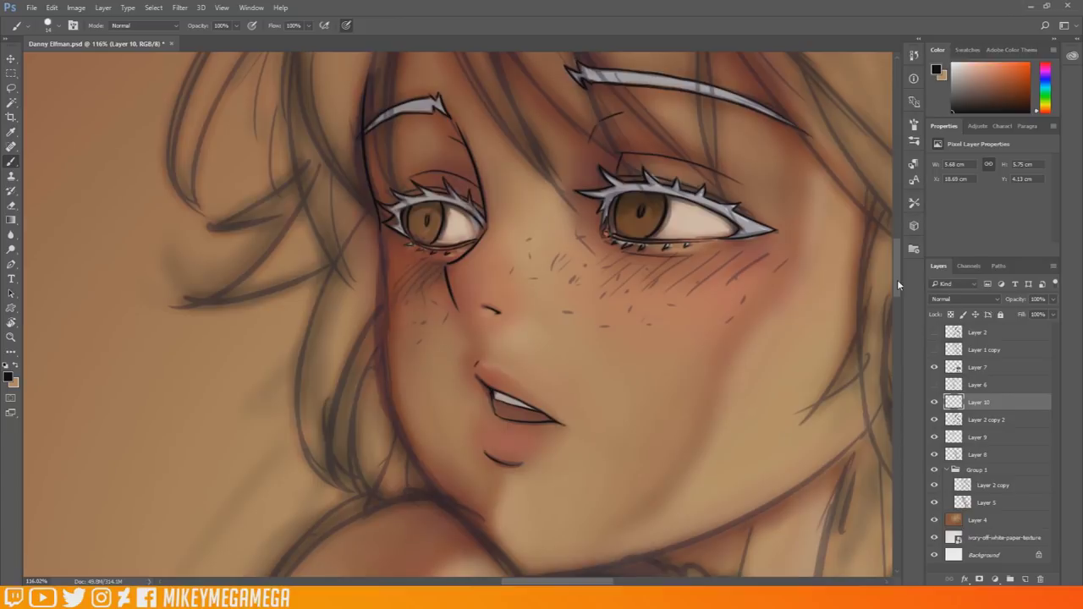
drag(380, 220, 419, 484)
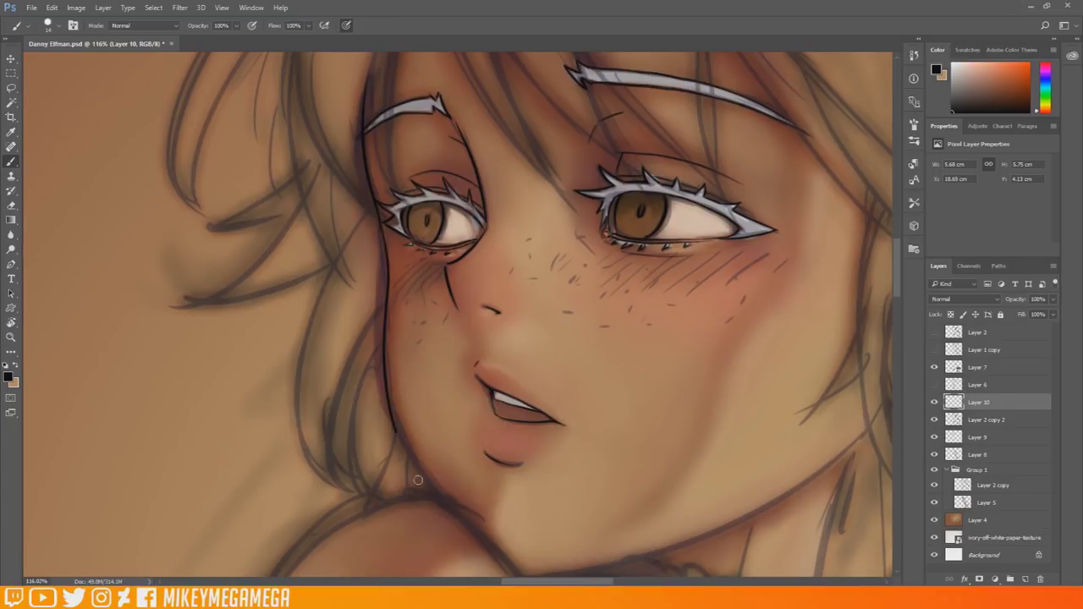
drag(390, 408, 461, 517)
scroll(395, 423, down, 8)
scroll(451, 499, up, 5)
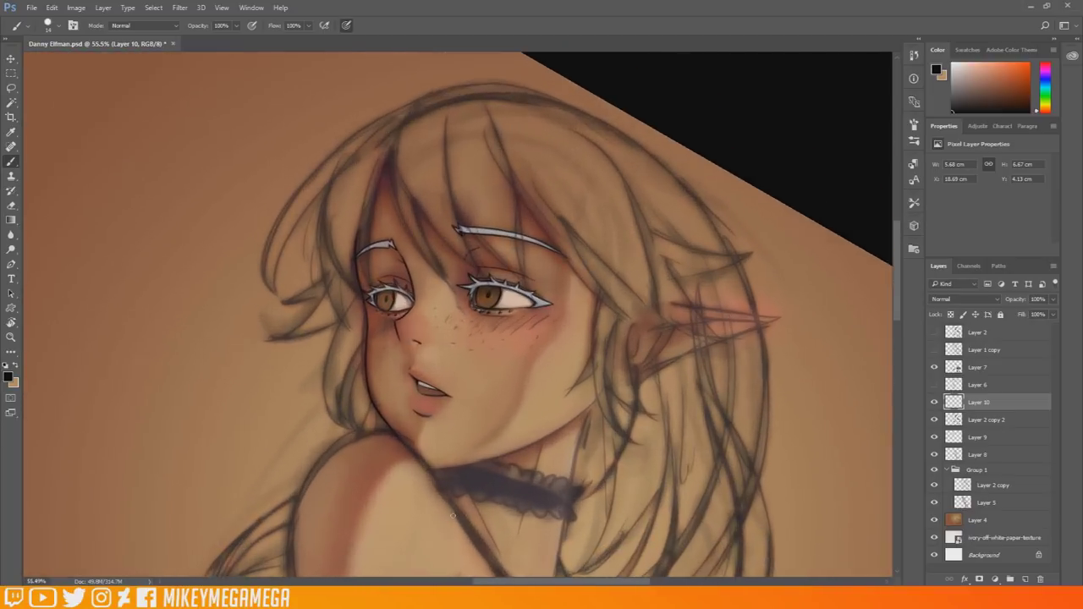
scroll(453, 515, up, 1)
Flip the canvas horizontally back to its original orientation.
key(r)
drag(625, 217, 595, 177)
scroll(508, 213, down, 5)
key(r)
drag(611, 266, 593, 227)
scroll(486, 156, up, 3)
click(77, 8)
mouse_move(101, 110)
click(263, 153)
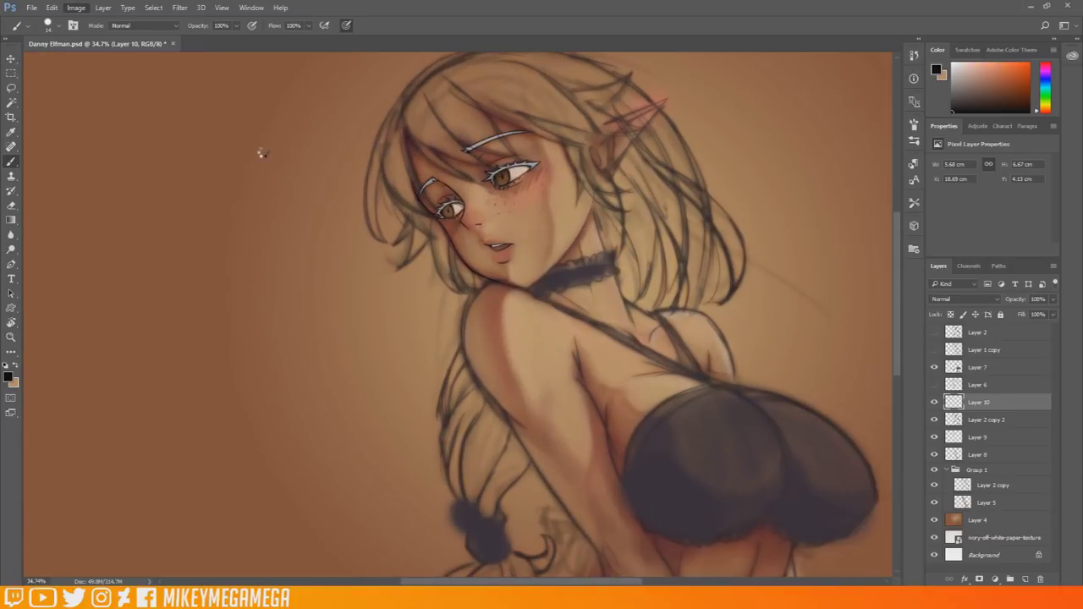
Ink the near jawline from the chin up towards the ear, undoing a stray attempt.
scroll(445, 226, up, 3)
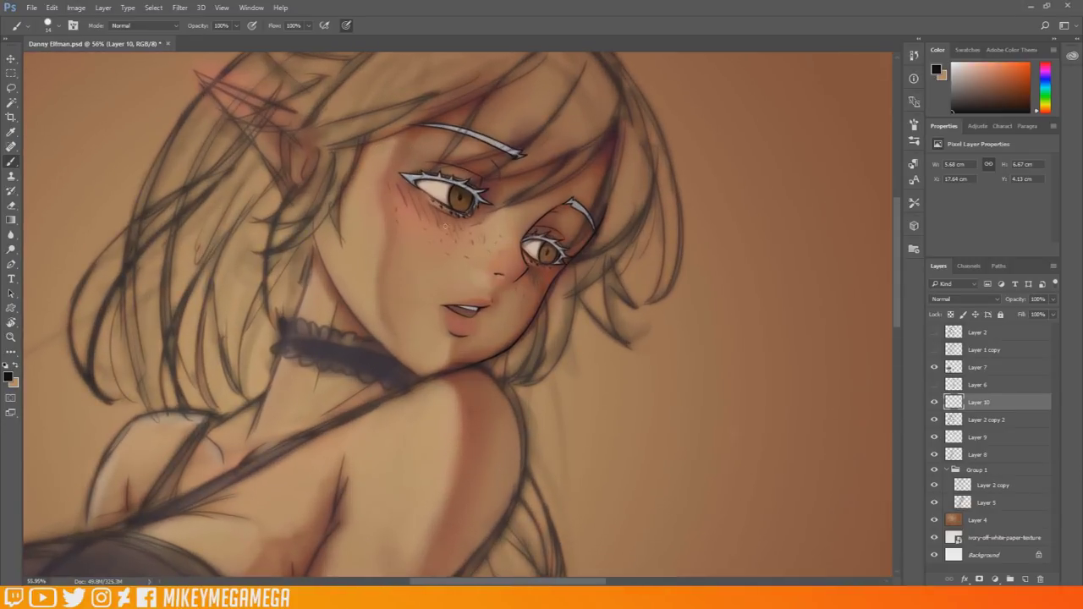
drag(422, 378, 333, 286)
key(ctrl+z)
scroll(436, 135, down, 7)
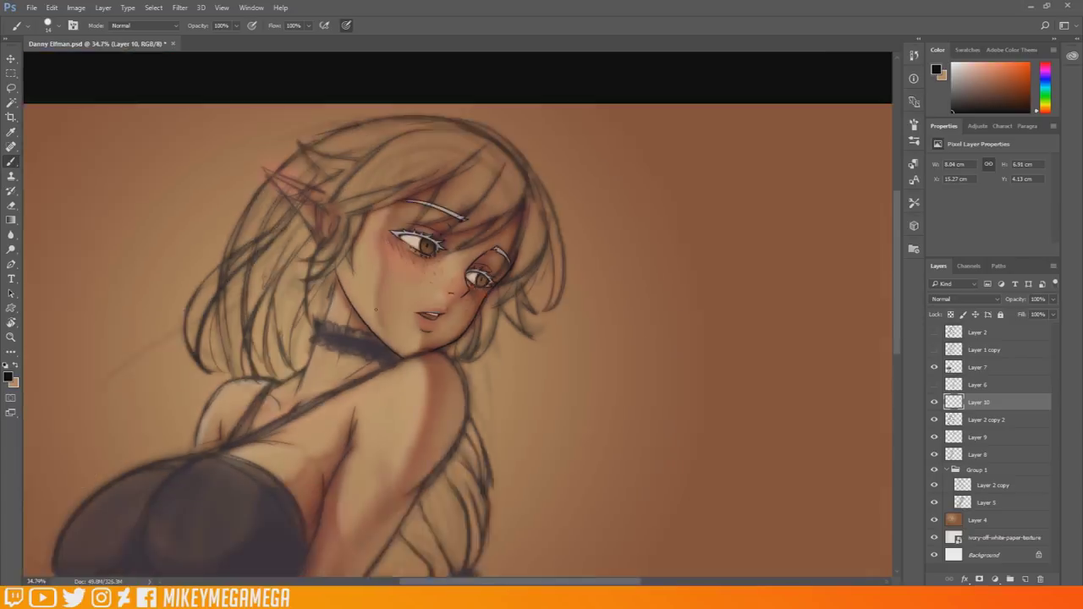
scroll(338, 127, up, 2)
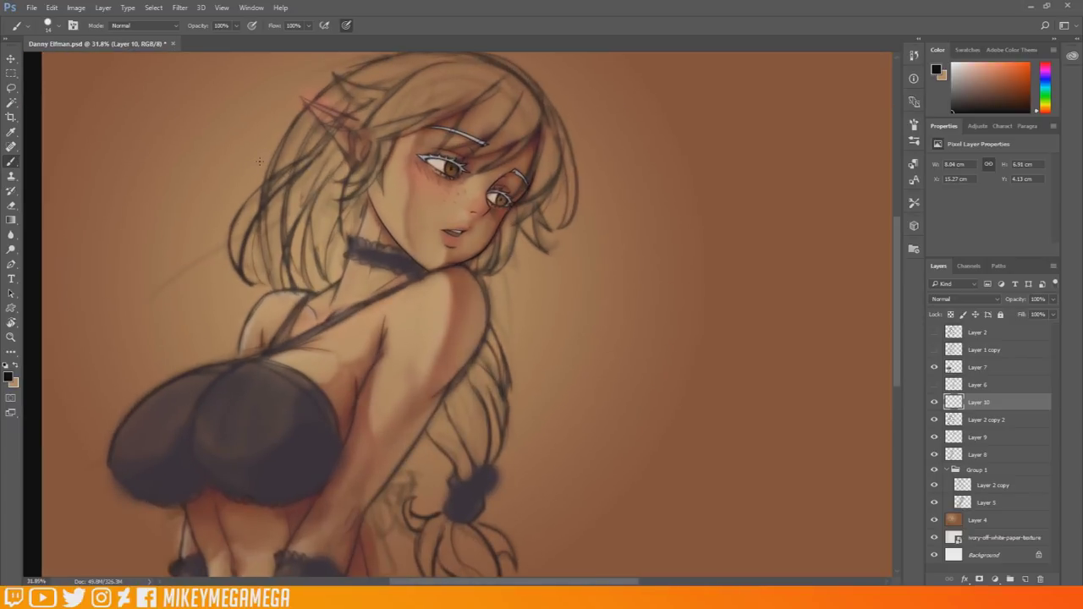
scroll(259, 160, down, 2)
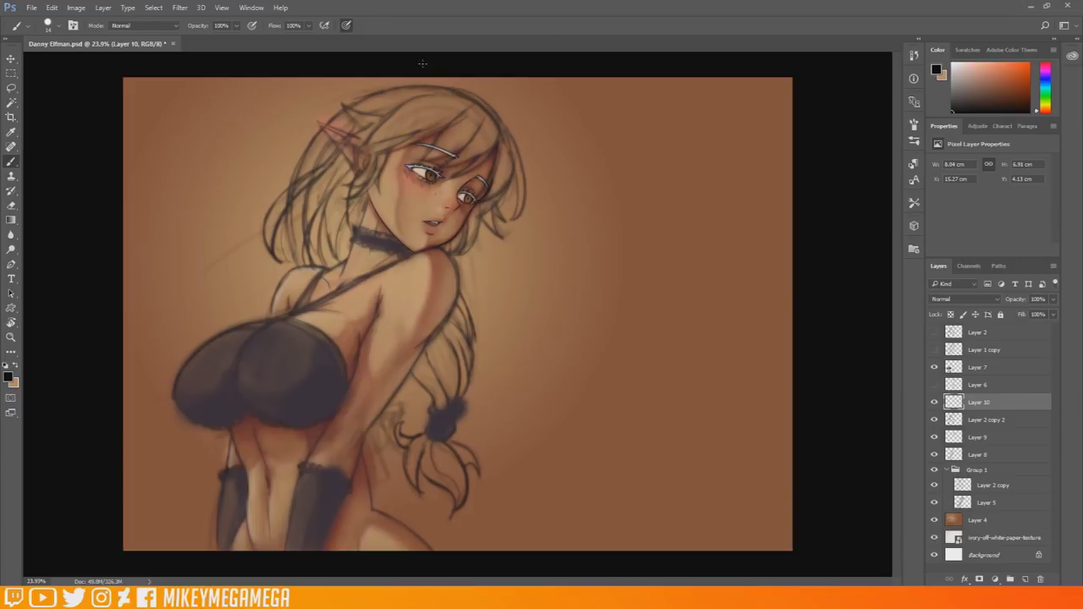
scroll(554, 303, up, 4)
scroll(567, 305, down, 2)
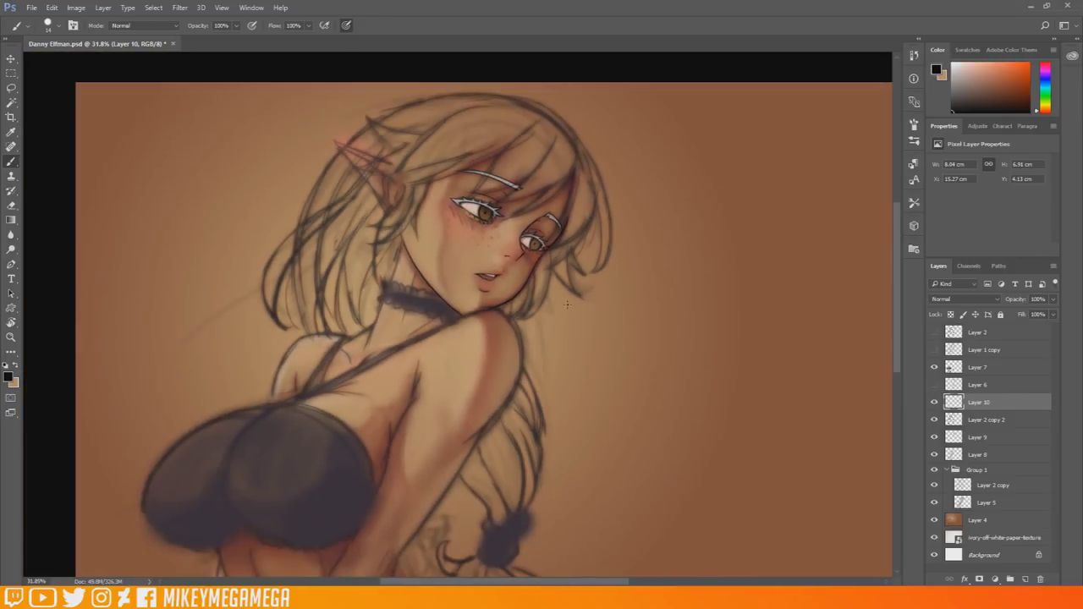
scroll(567, 305, down, 1)
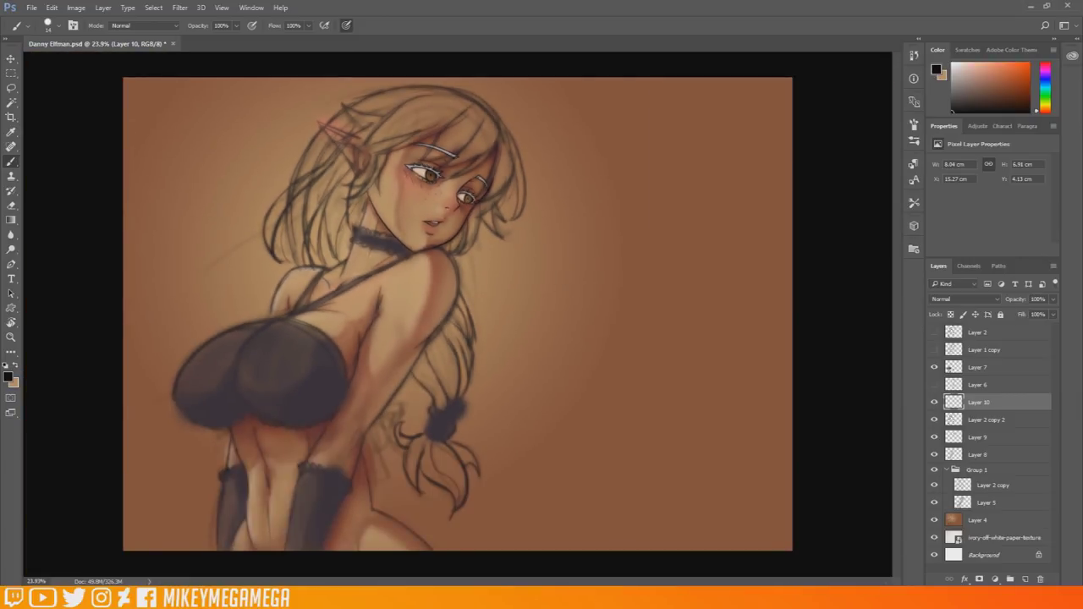
Ink the pointed elf ear, covering its upper and lower edges, the lobe and the inner folds.
scroll(406, 152, up, 5)
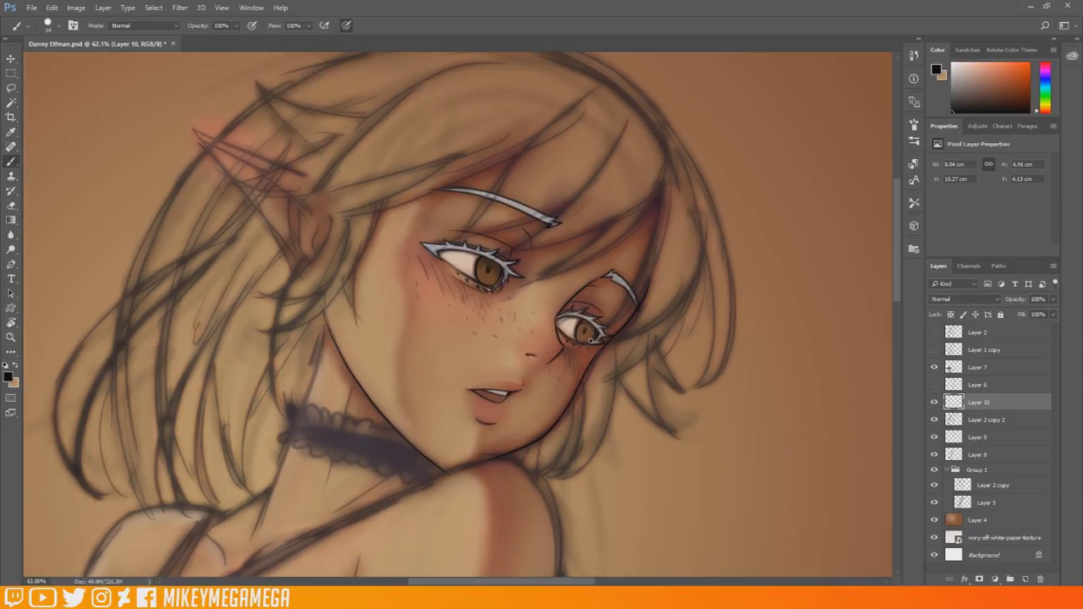
mouse_move(327, 319)
mouse_down()
mouse_move(317, 286)
mouse_move(292, 277)
mouse_move(196, 86)
mouse_move(212, 158)
mouse_move(195, 130)
mouse_up()
key(r)
mouse_move(541, 84)
mouse_down()
mouse_move(879, 273)
mouse_move(880, 493)
mouse_up()
mouse_move(522, 375)
mouse_down()
mouse_move(516, 217)
mouse_move(389, 335)
mouse_move(443, 242)
mouse_up()
key(r)
key(r)
drag(434, 200, 570, 281)
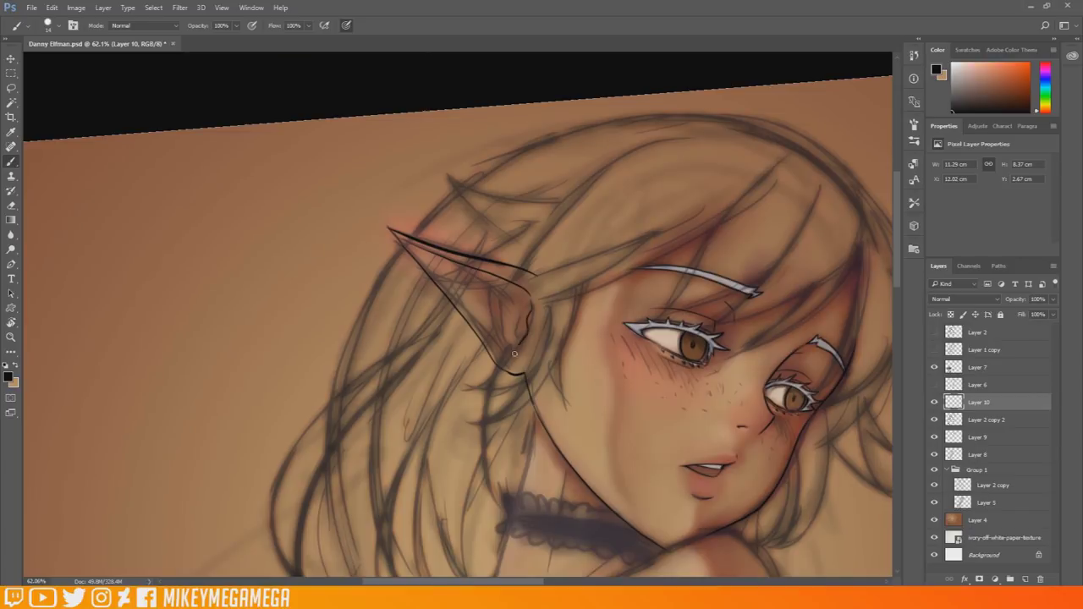
drag(500, 284, 510, 347)
scroll(547, 239, down, 5)
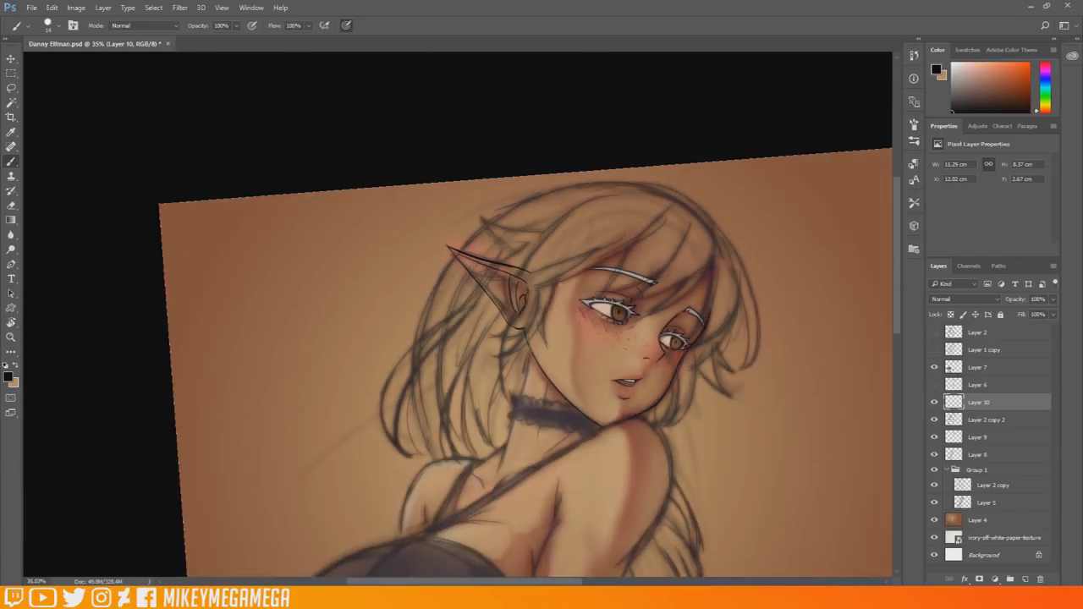
Ink the choker's band lines and scalloped lace edges on Layer 7.
scroll(571, 361, up, 5)
key(r)
drag(617, 271, 499, 227)
key(b)
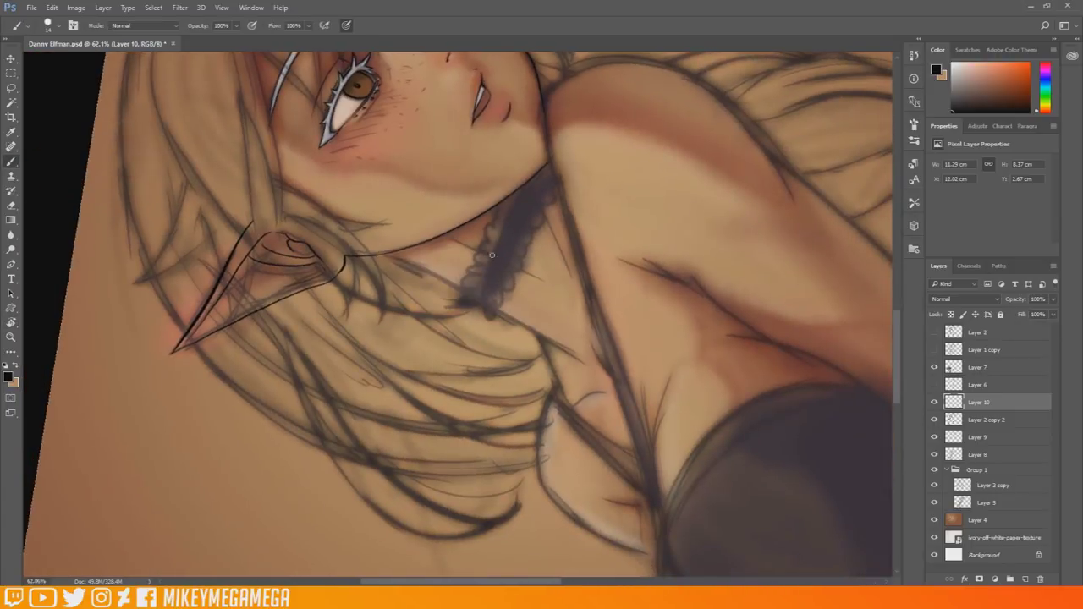
drag(1002, 373, 1001, 412)
key(ctrl+z)
mouse_move(480, 301)
mouse_down()
mouse_move(531, 201)
mouse_move(566, 281)
mouse_up()
key(r)
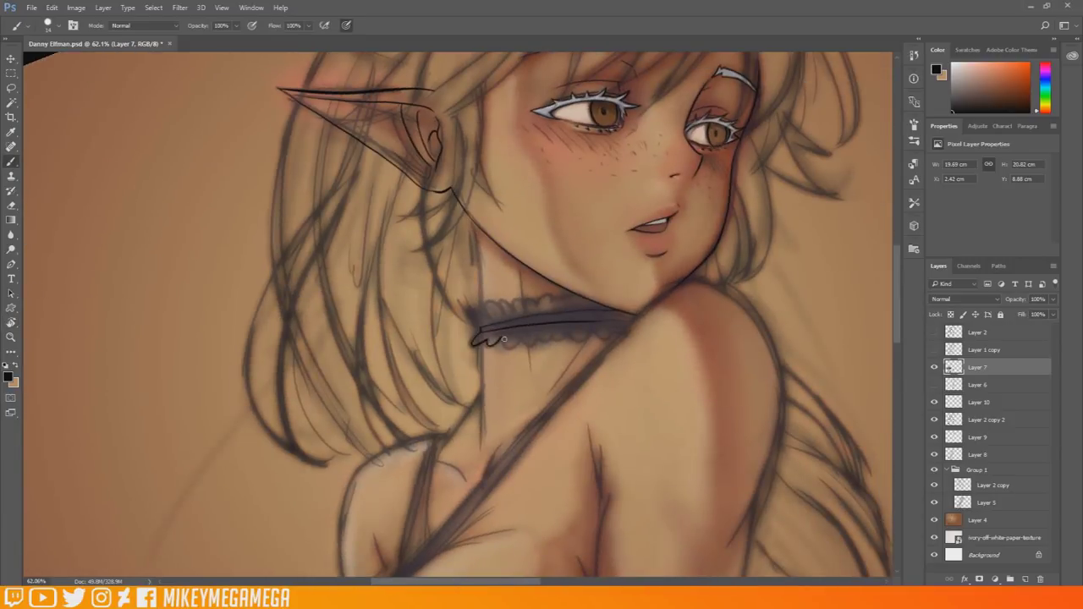
drag(537, 337, 555, 336)
drag(512, 303, 543, 297)
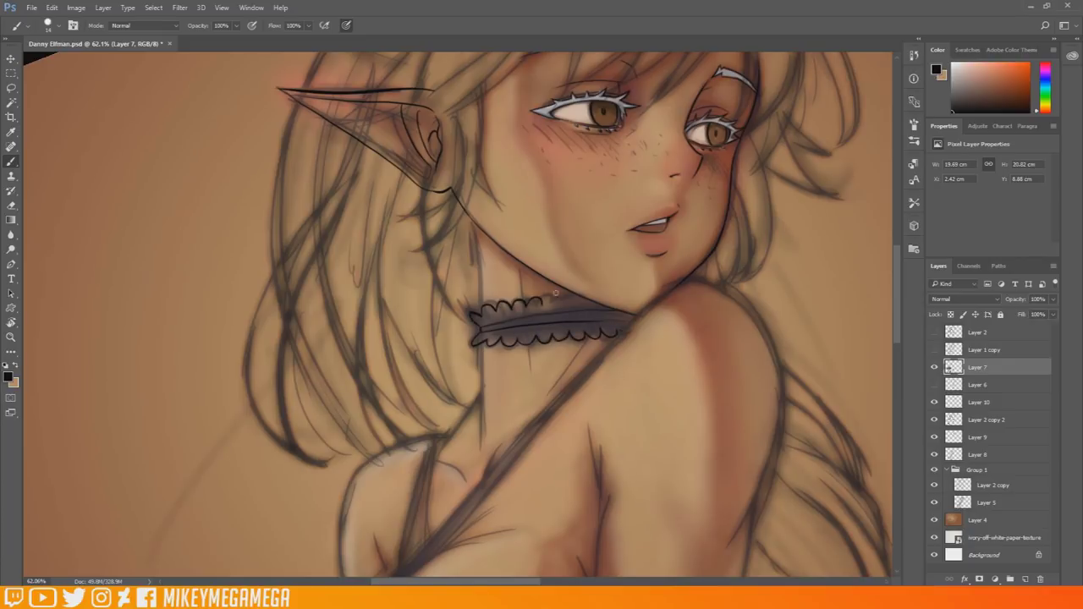
Ink the neck contour and the throat lines above and below the choker, redoing a stray stroke.
mouse_move(588, 339)
mouse_down()
mouse_move(536, 412)
mouse_move(546, 396)
mouse_up()
key(ctrl+z)
drag(522, 274, 521, 298)
drag(526, 341, 509, 407)
drag(479, 276, 475, 224)
drag(479, 346, 477, 487)
drag(560, 394, 520, 435)
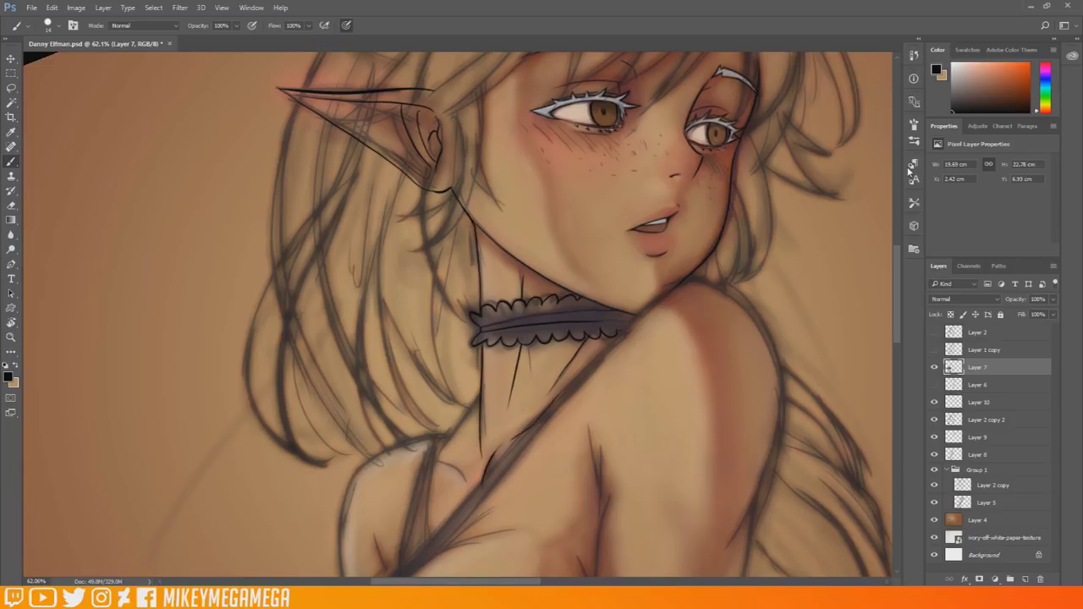
Ink the near shoulder's upper line from under the chin and add the collarbone line.
drag(698, 283, 587, 375)
mouse_move(480, 393)
mouse_down()
mouse_move(445, 437)
mouse_move(467, 484)
mouse_up()
key(ctrl+z)
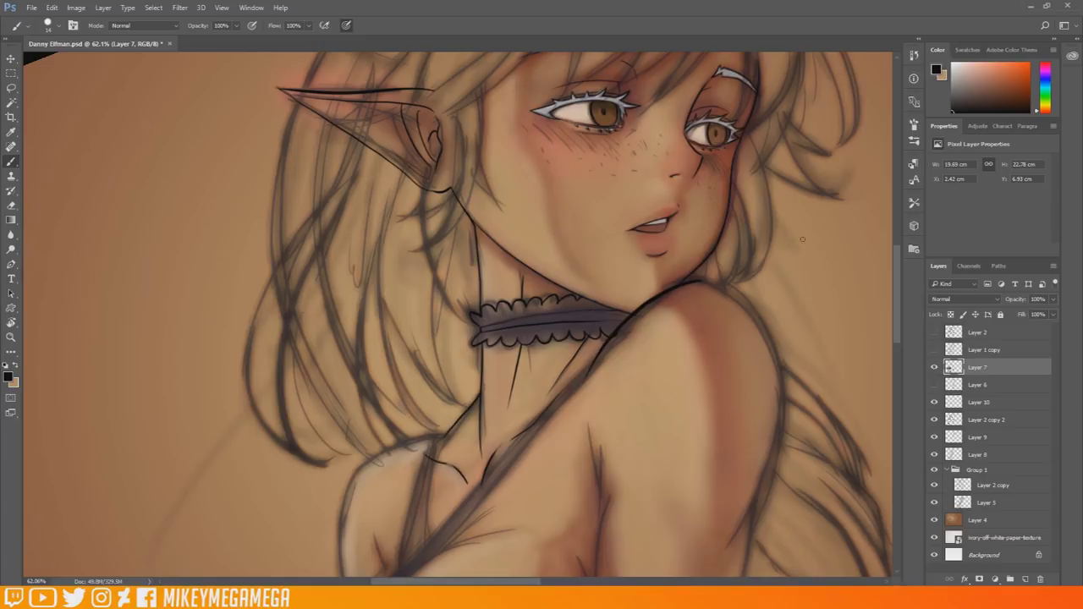
key(e)
right_click(561, 195)
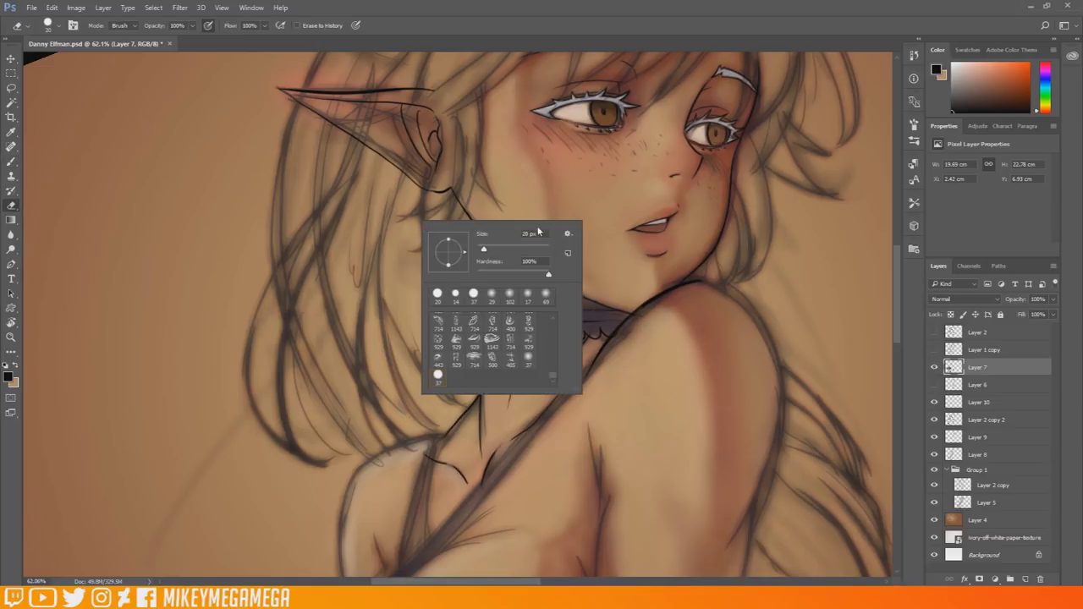
key(Return)
key(b)
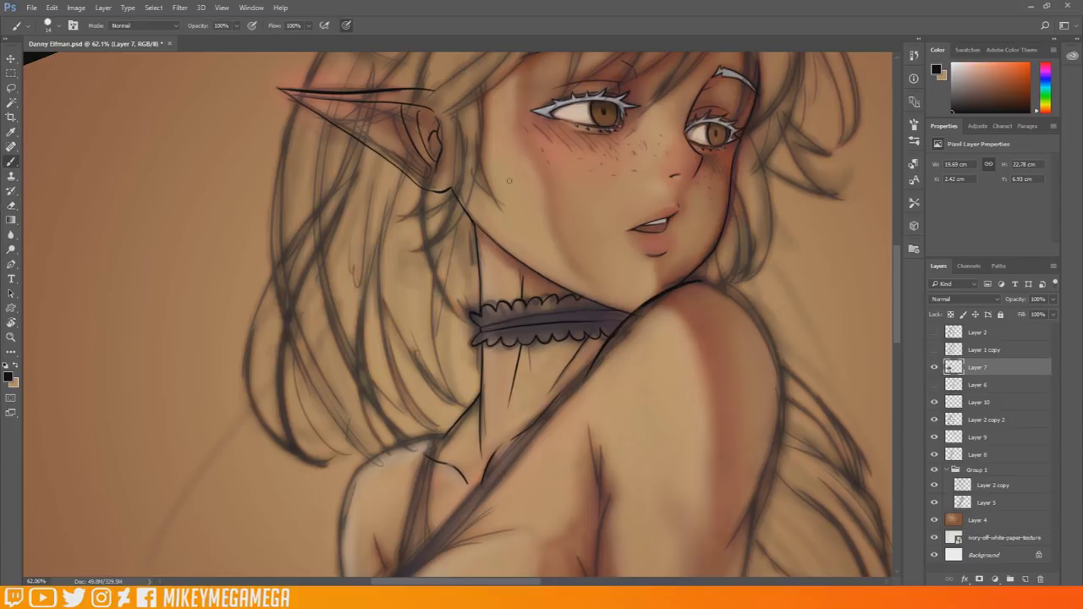
drag(640, 313, 628, 322)
Ink the far shoulder's rounded contour and its armpit crease, undoing stray strokes.
mouse_move(897, 269)
mouse_down()
mouse_move(897, 242)
mouse_move(894, 293)
mouse_up()
drag(371, 425, 385, 398)
key(ctrl+z)
mouse_move(351, 437)
mouse_down()
mouse_move(352, 302)
mouse_move(348, 322)
mouse_move(356, 304)
mouse_move(362, 350)
mouse_move(410, 283)
mouse_up()
key(r)
key(ctrl+z)
drag(364, 357, 426, 275)
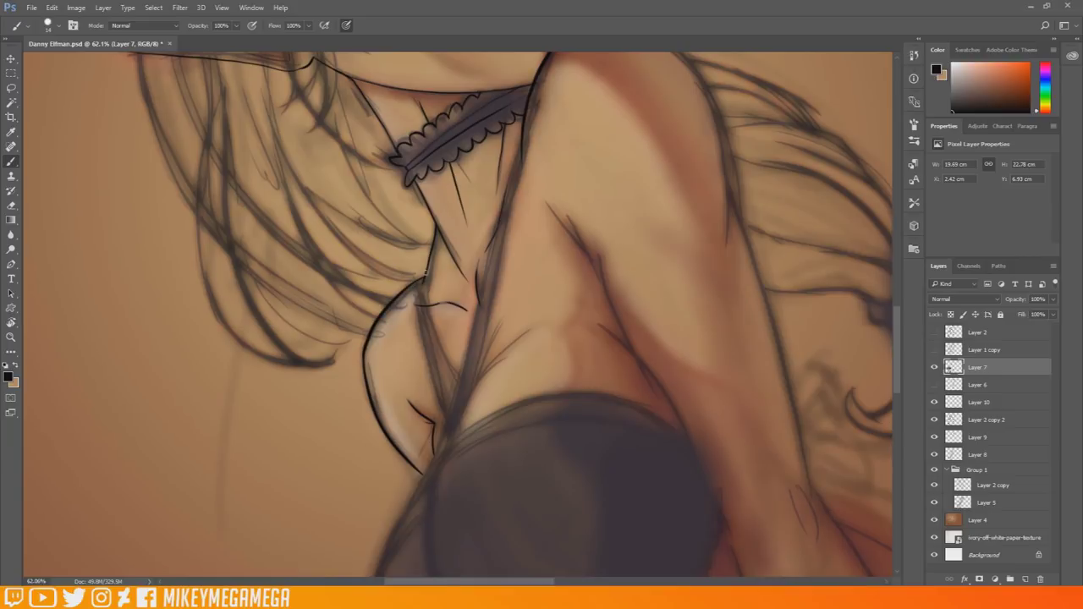
Straighten the view and flip the canvas horizontally.
key(r)
drag(554, 212, 703, 339)
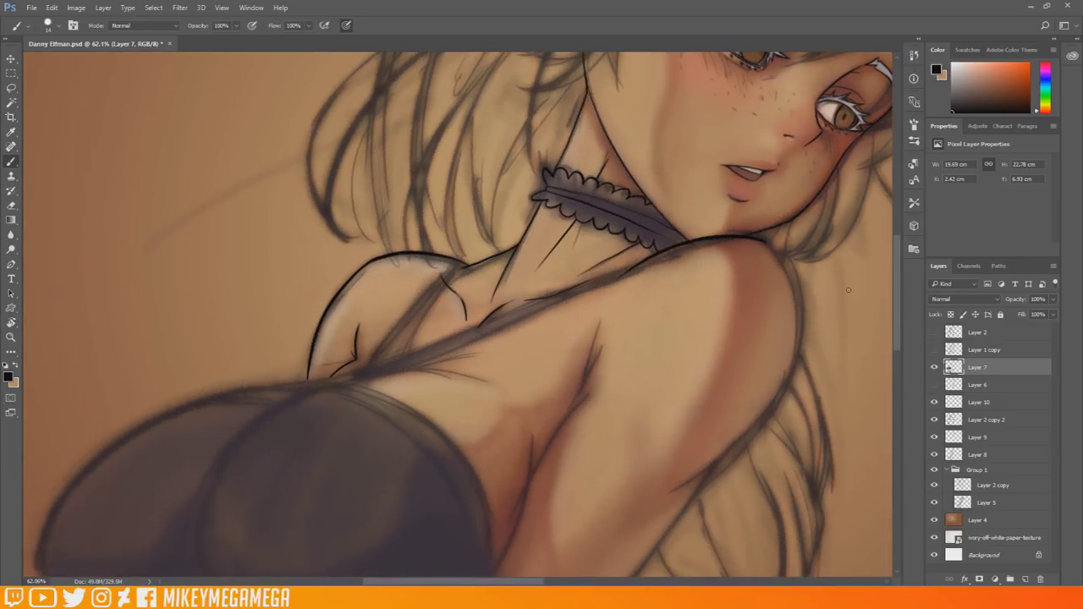
scroll(668, 331, down, 10)
scroll(686, 410, up, 2)
click(76, 7)
mouse_move(127, 116)
click(245, 158)
scroll(636, 532, right, 5)
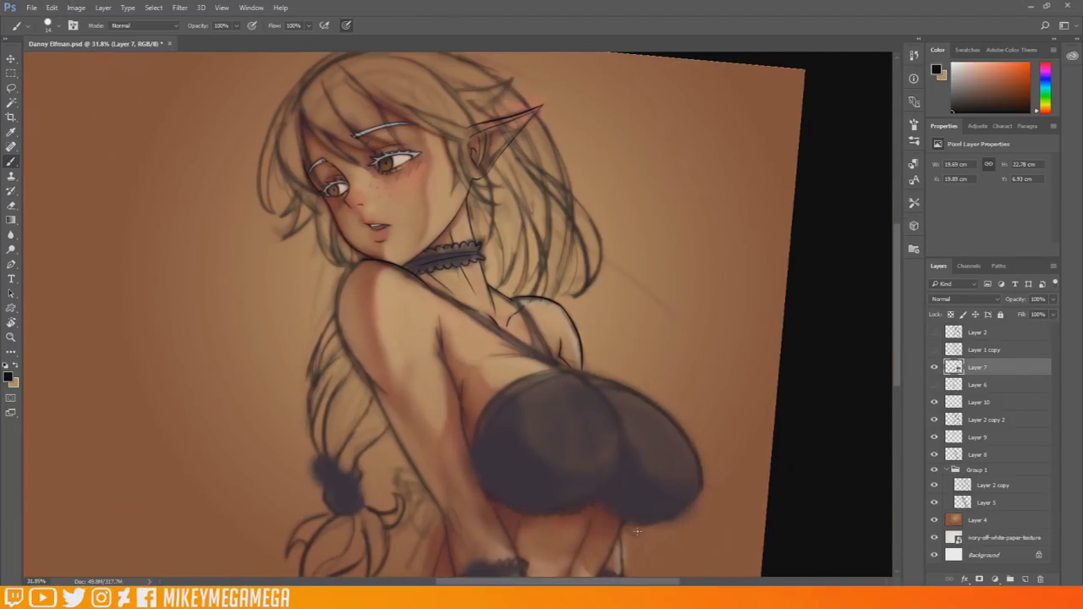
Ink the outer contour of the near shoulder from under the chin down the upper arm.
scroll(602, 397, up, 3)
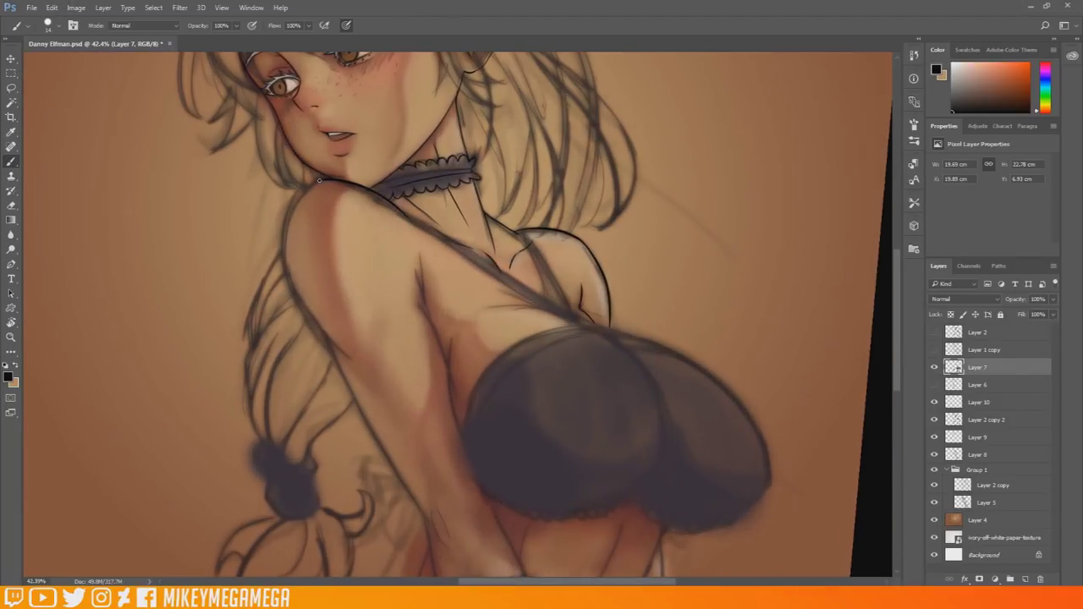
drag(313, 180, 283, 269)
drag(285, 267, 317, 324)
mouse_move(285, 269)
mouse_down()
mouse_move(287, 219)
mouse_move(286, 273)
mouse_up()
Ink the near arm's outer contour down to the glove with a small crease at the forearm, retrying unsatisfactory strokes.
scroll(895, 303, down, 3)
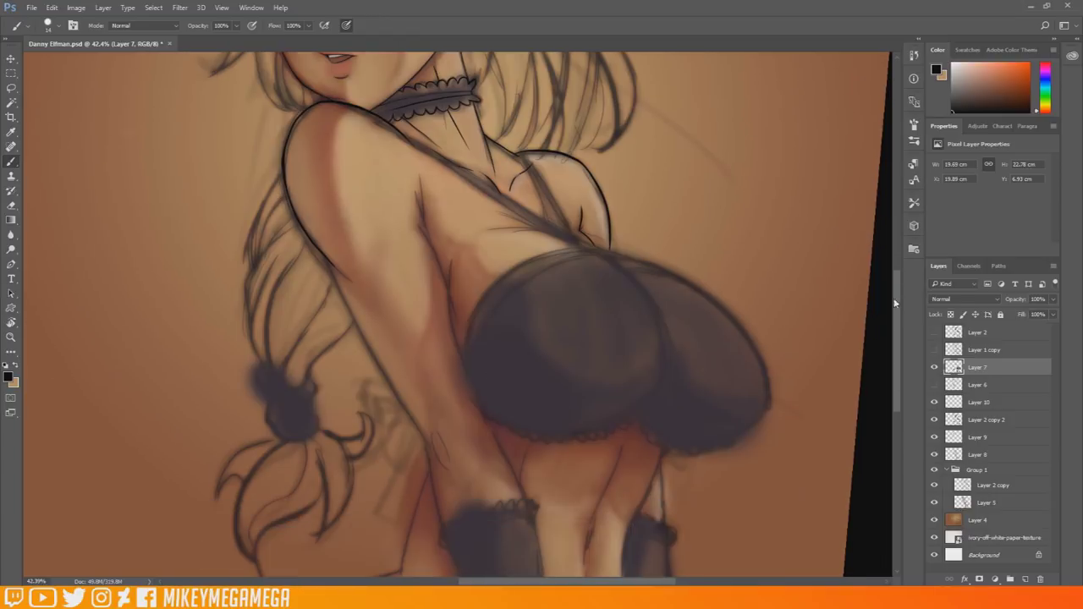
mouse_move(320, 252)
mouse_down()
mouse_move(421, 327)
mouse_move(393, 391)
mouse_move(428, 450)
mouse_move(393, 393)
mouse_move(421, 434)
mouse_up()
key(ctrl+z)
mouse_move(390, 386)
mouse_down()
mouse_move(446, 457)
mouse_move(441, 514)
mouse_up()
key(ctrl+z)
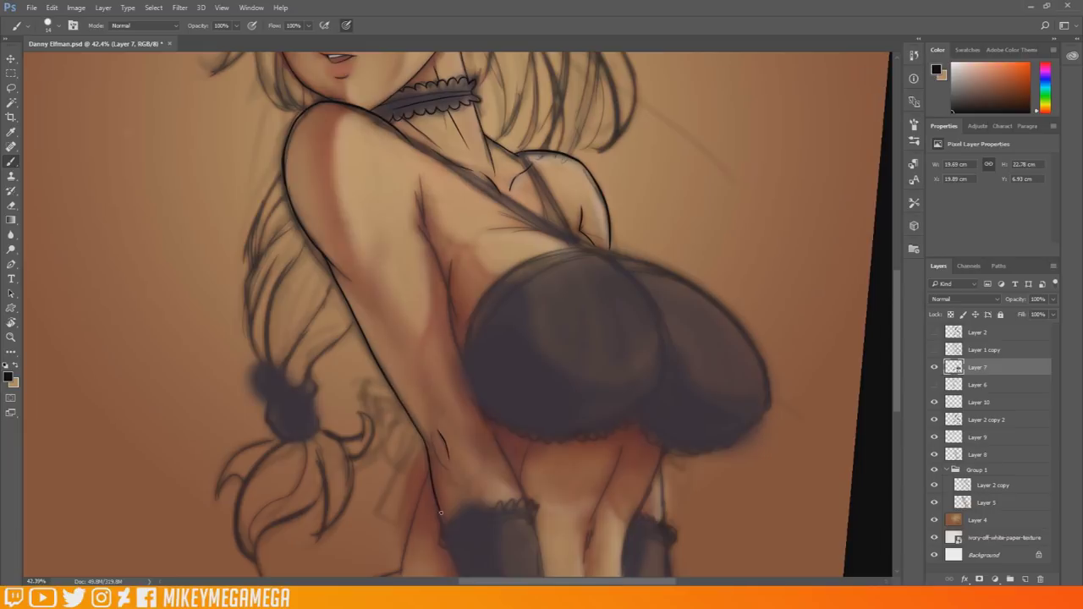
Ink the near arm's inner contour from the armpit crease down to the dark top.
drag(900, 285, 902, 235)
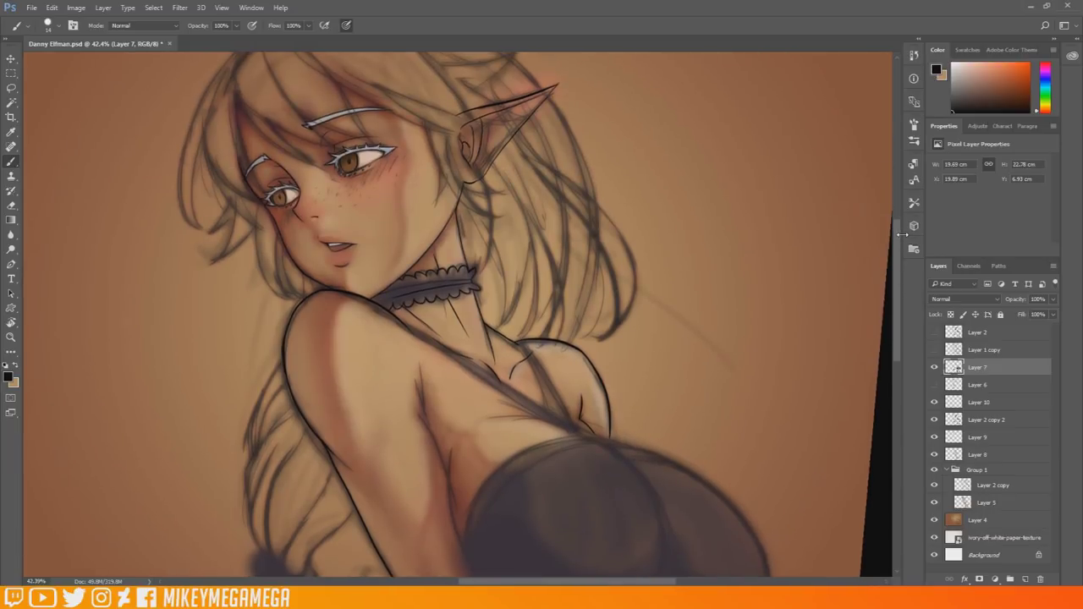
scroll(463, 311, down, 3)
drag(462, 417, 424, 246)
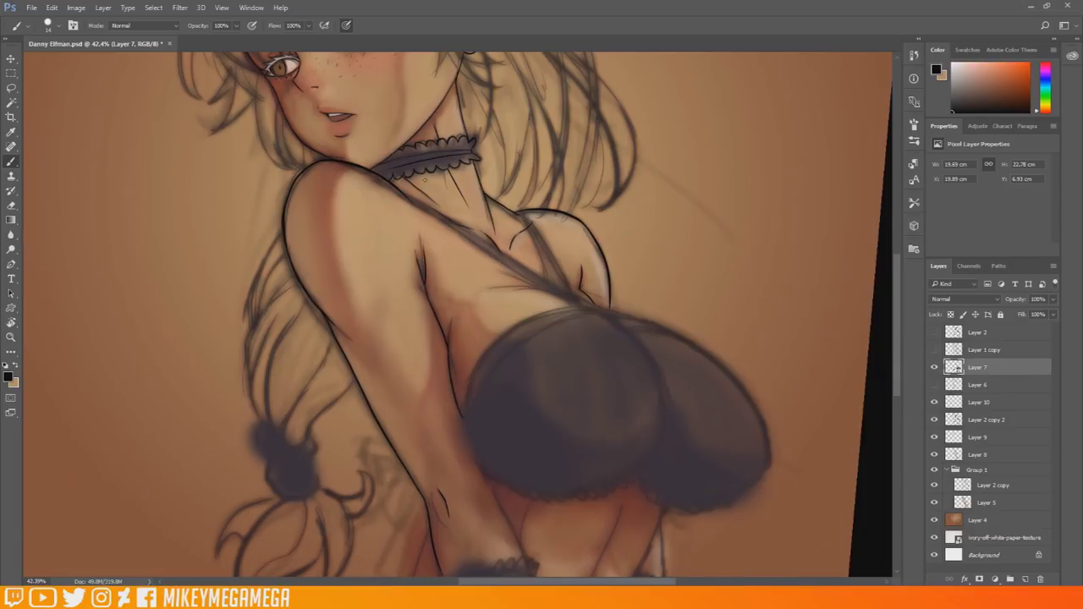
drag(895, 309, 898, 370)
mouse_move(428, 364)
mouse_down()
mouse_move(399, 461)
mouse_move(428, 361)
mouse_up()
key(ctrl+z)
Ink the waist and thigh contour beside the near glove, redoing stray strokes.
key(r)
drag(595, 320, 550, 234)
drag(895, 265, 895, 298)
key(ctrl+z)
mouse_move(518, 395)
mouse_down()
mouse_move(506, 492)
mouse_move(518, 387)
mouse_up()
key(ctrl+z)
drag(504, 494, 529, 365)
Ink the near side edge of the dark top with a second parallel line for its trim.
key(r)
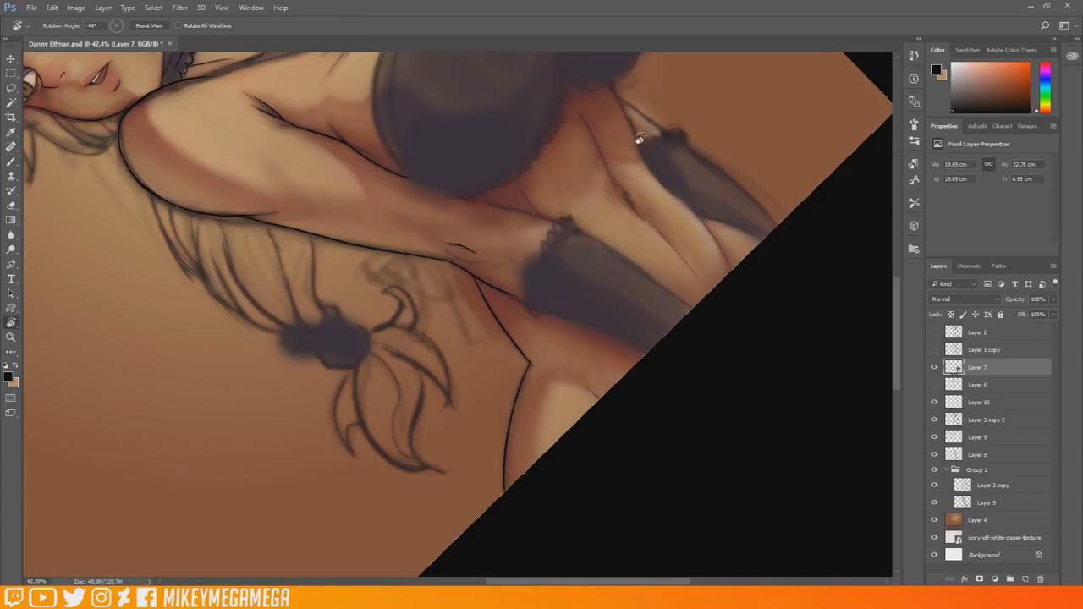
drag(638, 138, 677, 320)
drag(602, 582, 618, 581)
mouse_move(899, 331)
mouse_down()
mouse_move(902, 217)
mouse_move(904, 324)
mouse_up()
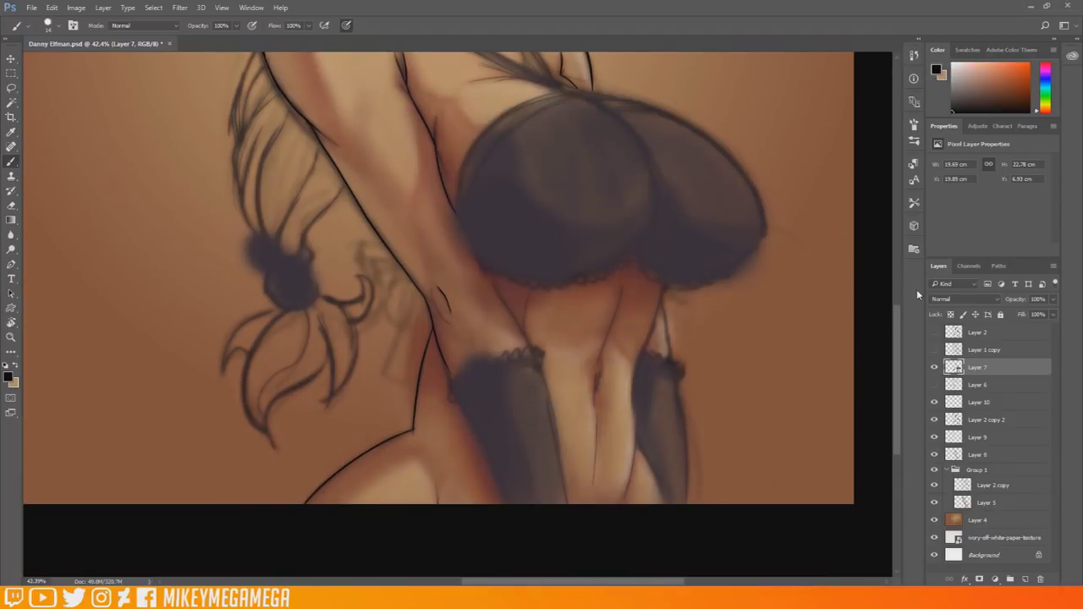
mouse_move(461, 226)
mouse_down()
mouse_move(472, 88)
mouse_move(464, 228)
mouse_move(478, 257)
mouse_up()
drag(894, 324, 895, 281)
key(r)
mouse_move(683, 200)
mouse_down()
mouse_move(646, 144)
mouse_move(568, 88)
mouse_up()
drag(463, 310, 482, 349)
drag(457, 282, 486, 197)
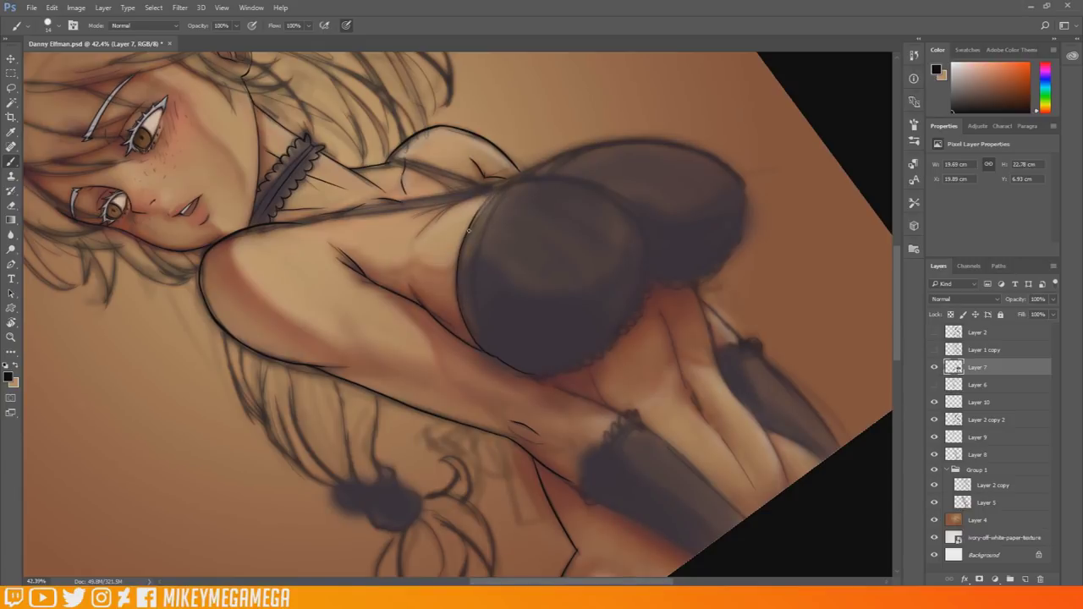
mouse_move(494, 356)
mouse_down()
mouse_move(472, 284)
mouse_move(494, 205)
mouse_up()
Toggle Layer 7's visibility to check its lines, and move Layer 10 above it.
click(934, 368)
click(934, 368)
drag(965, 401, 984, 366)
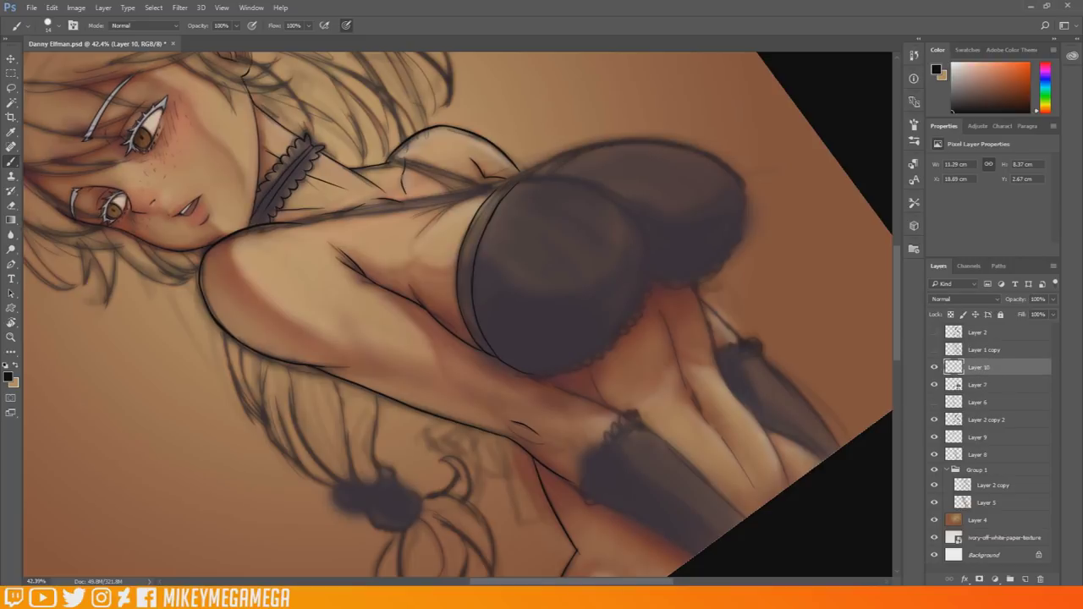
Ink the line where the near strap meets the top and start the top's far upper edge on Layer 10.
key(r)
drag(487, 183, 382, 231)
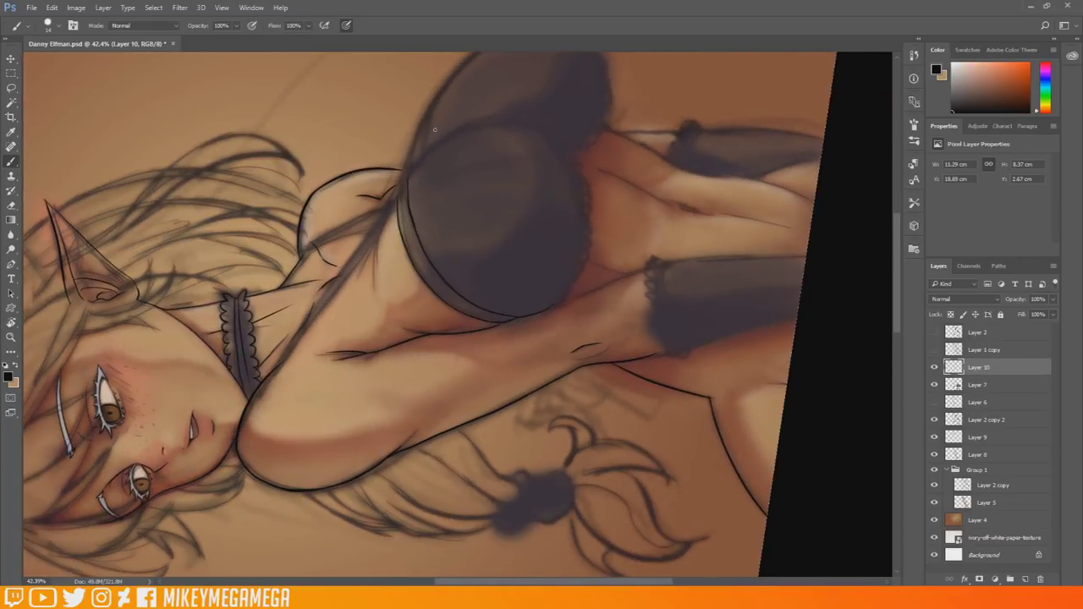
drag(287, 361, 398, 198)
key(ctrl+z)
key(ctrl+z)
drag(376, 280, 398, 198)
scroll(398, 253, up, 2)
drag(396, 260, 443, 149)
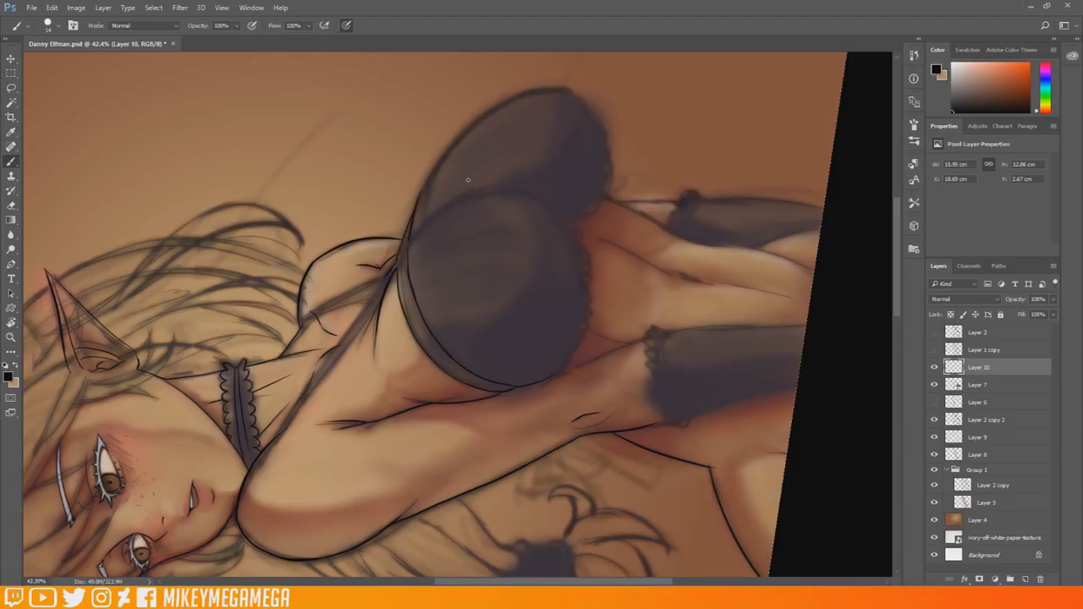
key(ctrl+z)
Ink the far strap running over the far shoulder down to the top, redoing one stroke.
drag(301, 319, 391, 271)
key(ctrl+z)
drag(300, 327, 376, 291)
Ink both edges of the near strap from the neck down to the top.
key(r)
drag(225, 123, 677, 329)
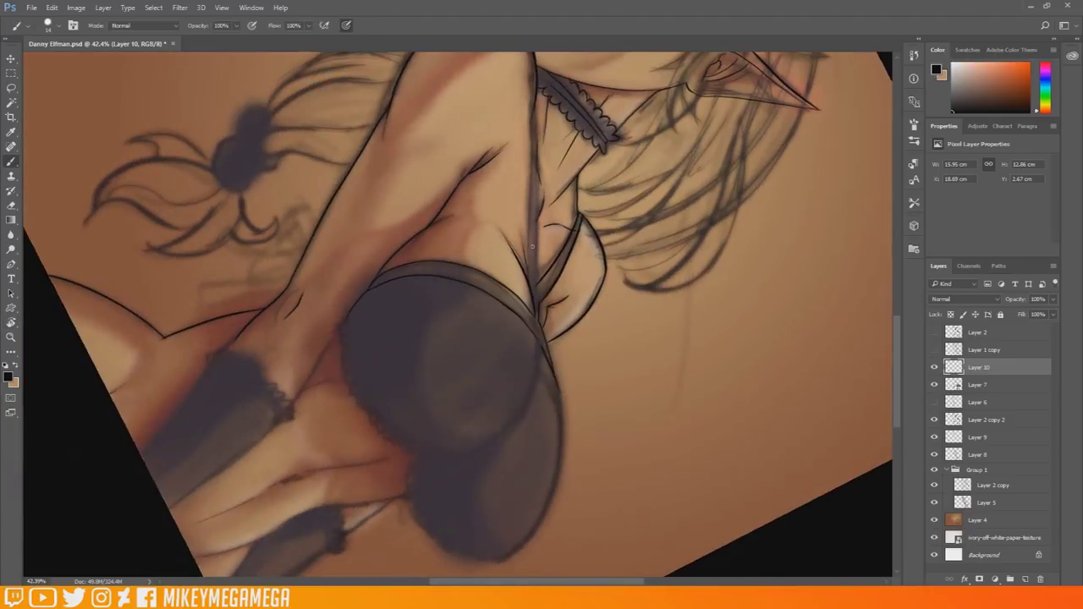
key(e)
right_click(216, 147)
click(296, 180)
click(49, 237)
key(b)
mouse_move(531, 120)
mouse_down()
mouse_move(528, 290)
mouse_move(535, 109)
mouse_move(529, 263)
mouse_up()
mouse_move(535, 106)
mouse_down()
mouse_move(535, 260)
mouse_move(535, 138)
mouse_up()
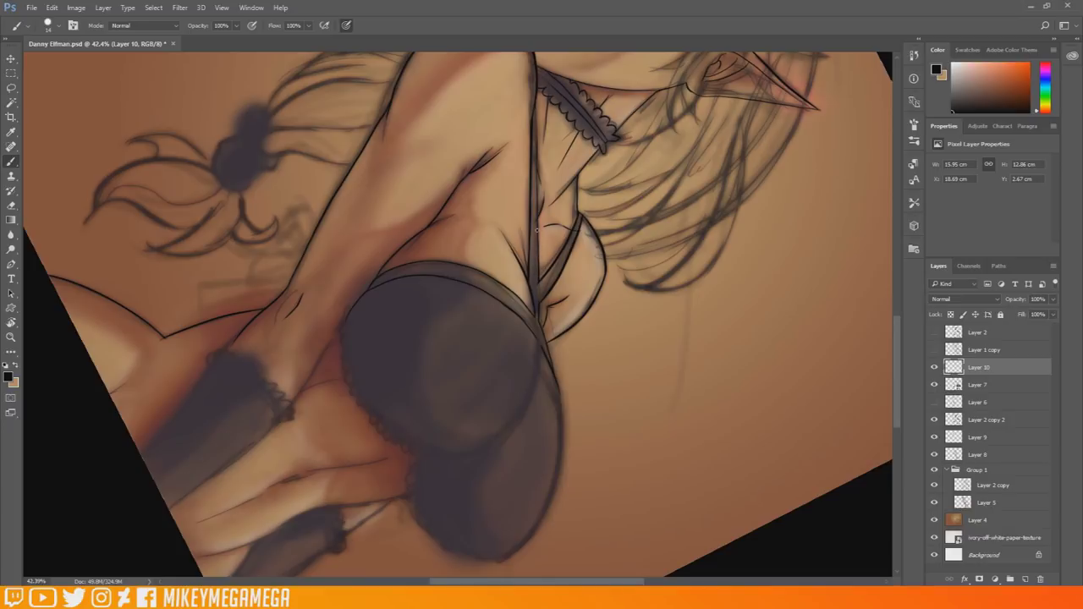
drag(535, 144, 535, 118)
Ink the lower contour of the dark top's near side from beside the arm round underneath, and reset the view rotation.
key(r)
drag(655, 274, 512, 242)
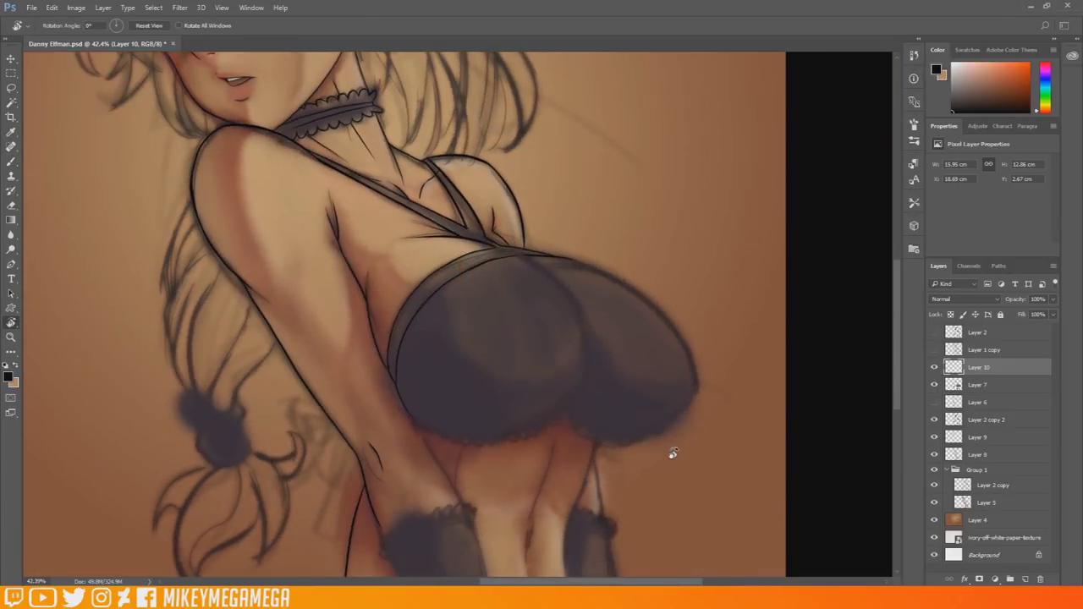
scroll(682, 329, down, 8)
scroll(779, 395, up, 7)
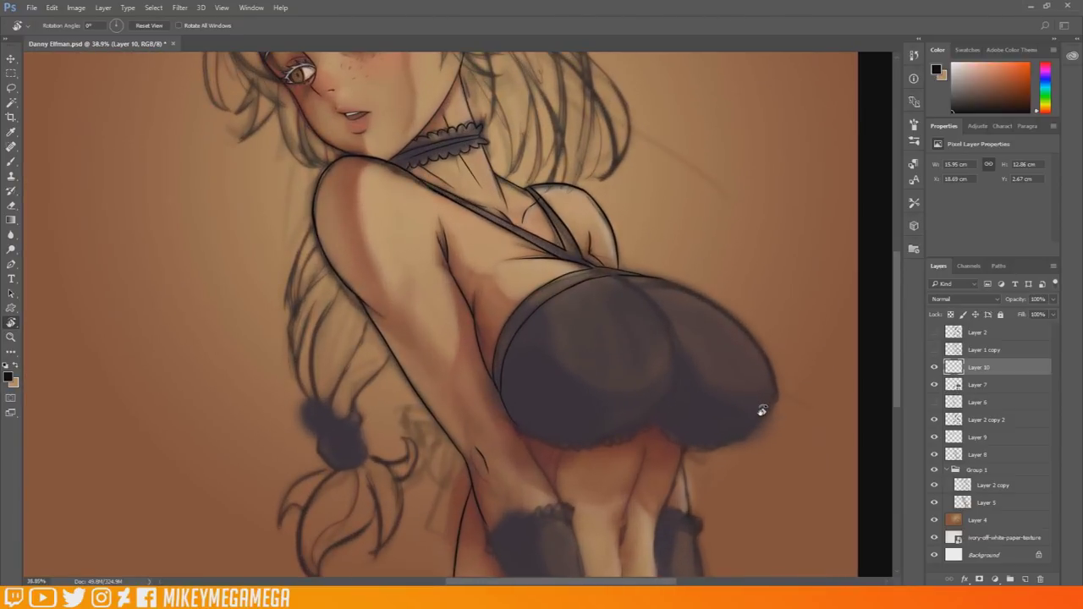
mouse_move(526, 261)
mouse_down()
mouse_move(520, 302)
mouse_move(198, 338)
mouse_up()
key(b)
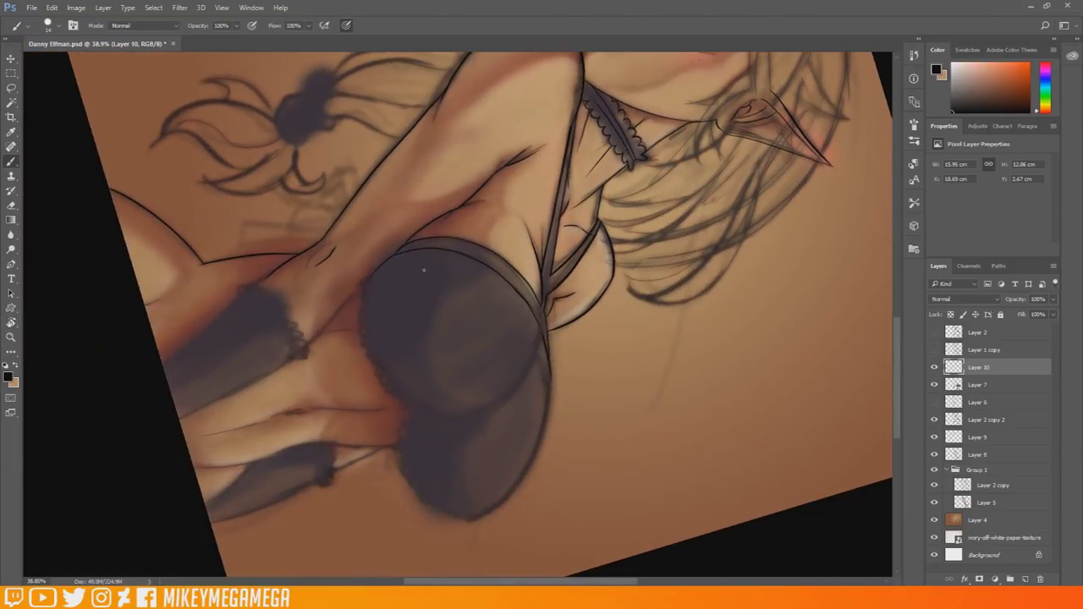
key(r)
drag(366, 293, 385, 255)
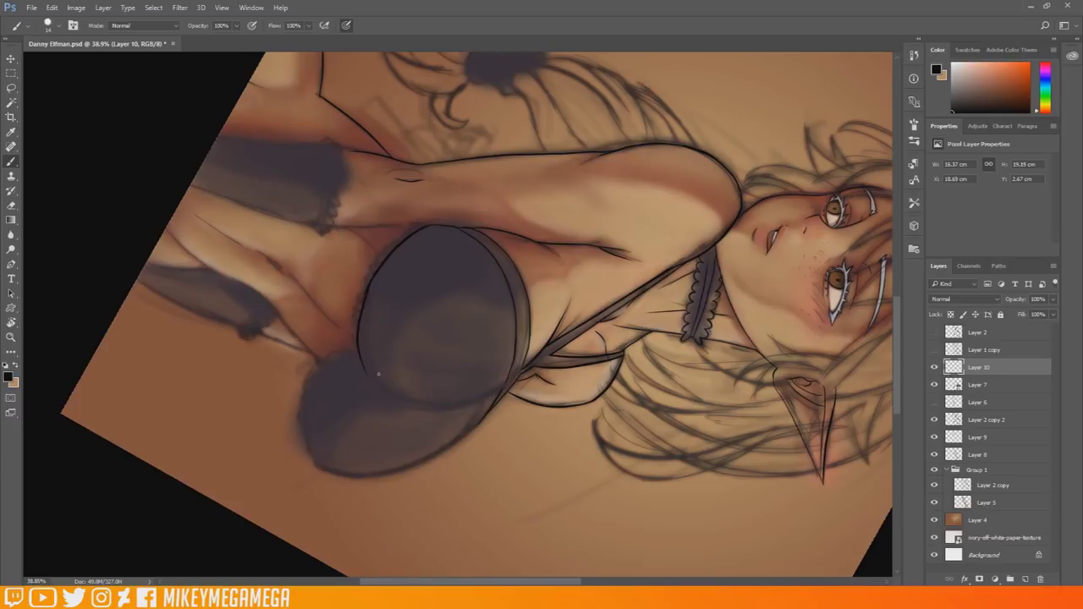
key(Escape)
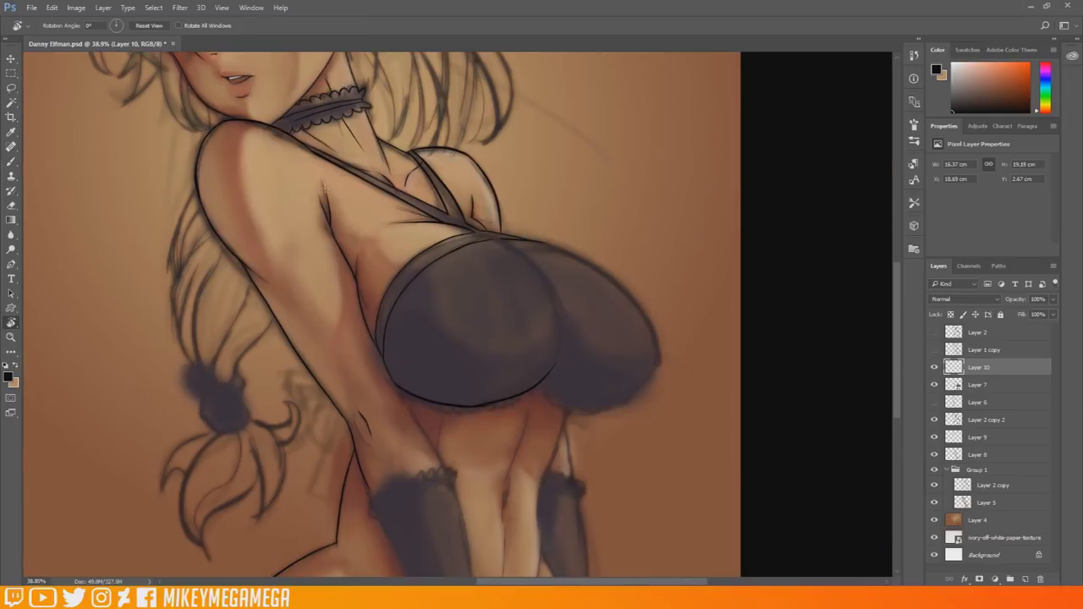
Extend the lower contour of the top's near side up to where it overlaps the far side.
mouse_move(359, 217)
mouse_down()
mouse_move(440, 188)
mouse_move(550, 228)
mouse_up()
click(12, 162)
drag(372, 339, 377, 402)
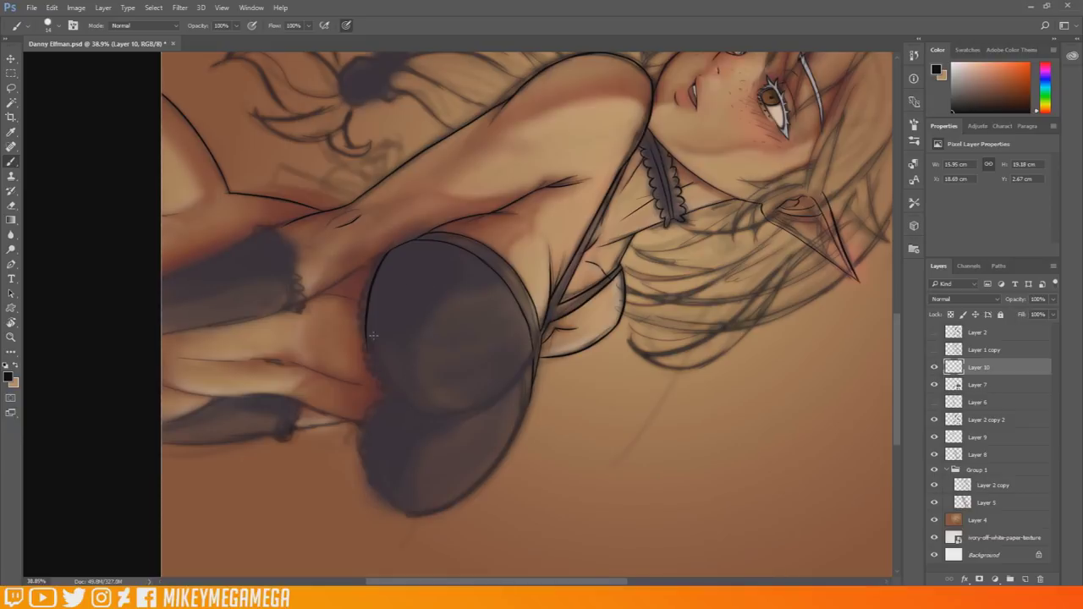
drag(336, 326, 372, 230)
drag(360, 349, 375, 269)
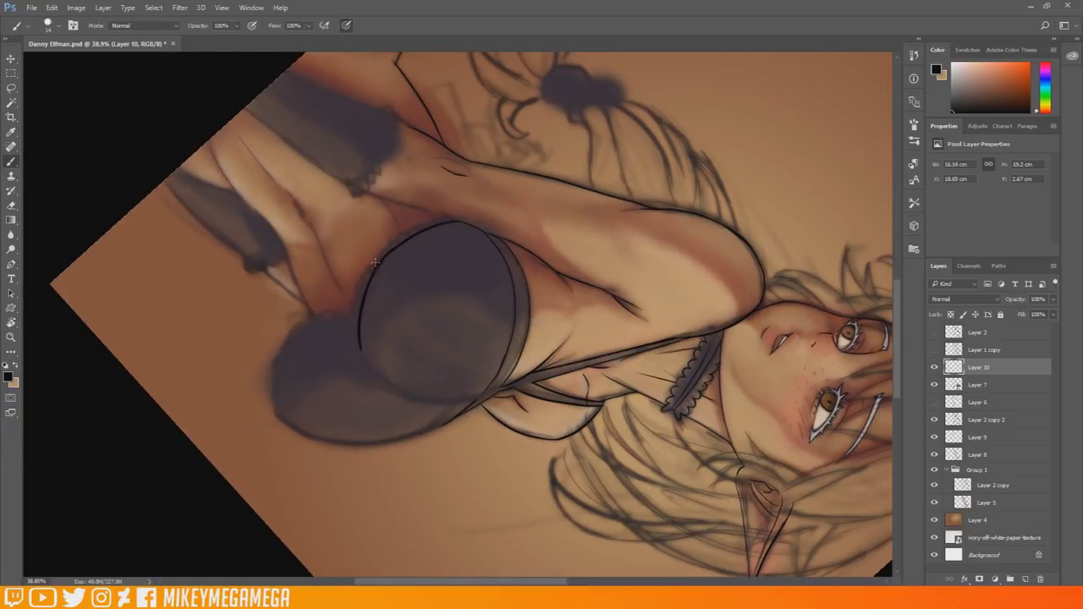
key(r)
mouse_move(466, 234)
mouse_down()
mouse_move(346, 155)
mouse_move(292, 216)
mouse_up()
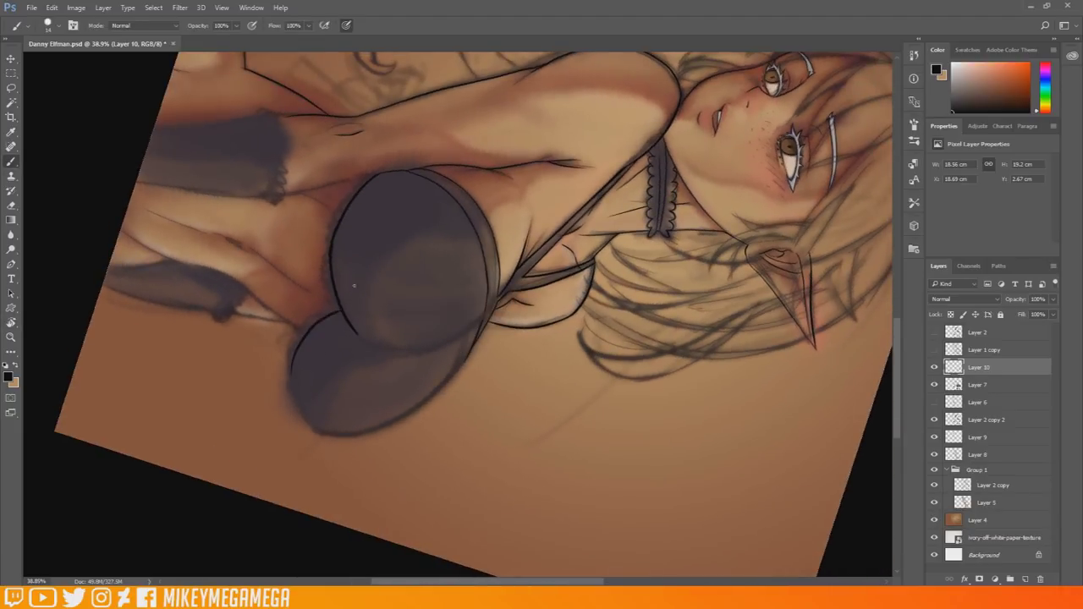
Ink the lower contour of the top's far side from the centre outward, redoing strokes until it follows the sketch.
mouse_move(338, 314)
mouse_down()
mouse_move(336, 305)
mouse_move(296, 395)
mouse_up()
key(b)
key(ctrl+z)
mouse_move(342, 319)
mouse_down()
mouse_move(315, 318)
mouse_move(297, 410)
mouse_up()
key(ctrl+z)
mouse_move(317, 337)
mouse_down()
mouse_move(299, 385)
mouse_move(302, 421)
mouse_up()
key(ctrl+z)
key(r)
drag(277, 234, 358, 144)
key(b)
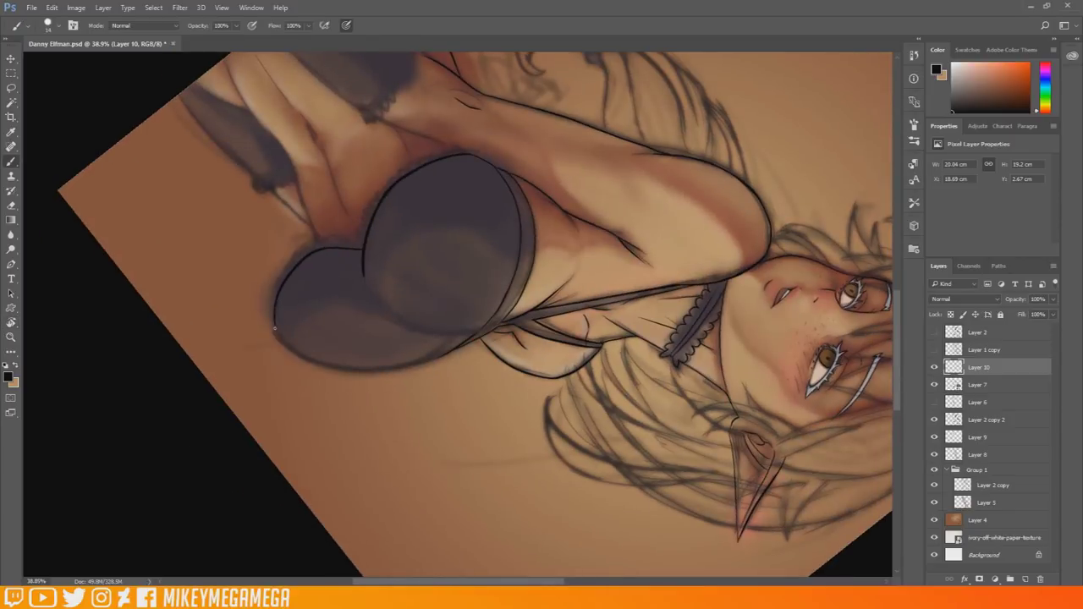
Ink the outer contour of the top's far side, redoing one stroke, and reset the view rotation.
key(r)
drag(339, 138, 605, 191)
key(b)
drag(439, 338, 445, 247)
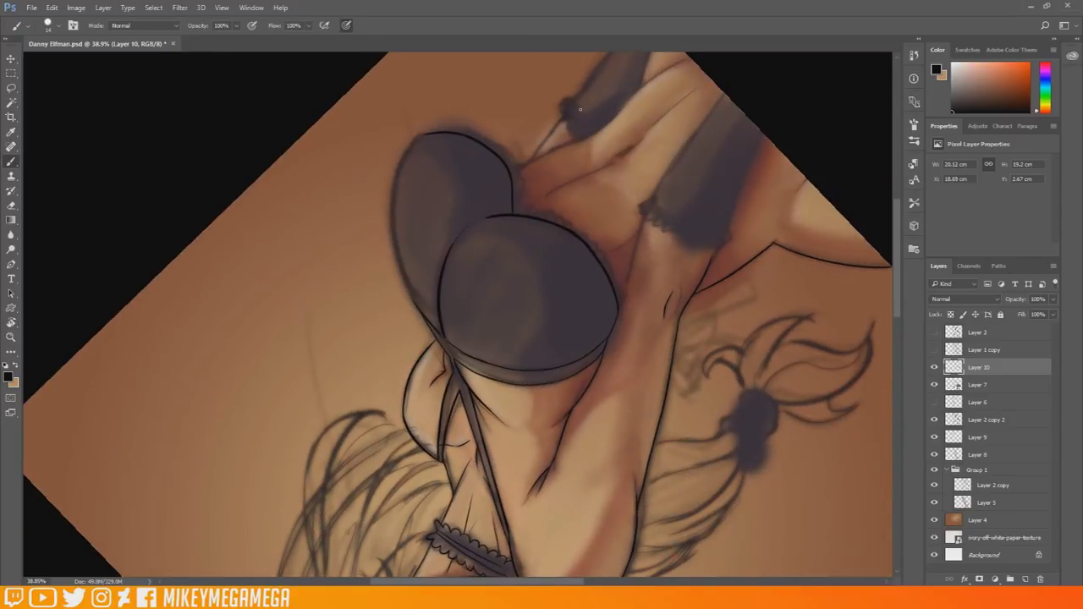
mouse_move(414, 302)
mouse_down()
mouse_move(393, 200)
mouse_move(412, 144)
mouse_up()
key(ctrl+z)
mouse_move(393, 215)
mouse_down()
mouse_move(411, 149)
mouse_move(397, 177)
mouse_up()
key(r)
drag(532, 183, 676, 531)
scroll(676, 531, up, 2)
scroll(665, 535, up, 3)
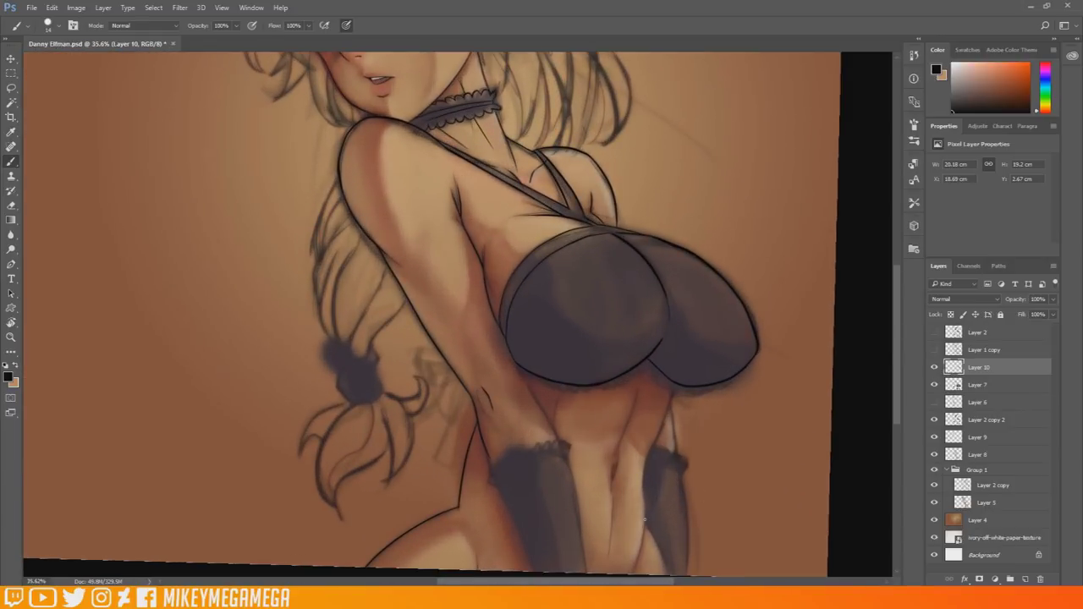
Draw a scalloped lace trim along the lower edge of both sides of the top.
mouse_move(474, 309)
mouse_down()
mouse_move(507, 373)
mouse_move(505, 336)
mouse_up()
scroll(759, 324, up, 2)
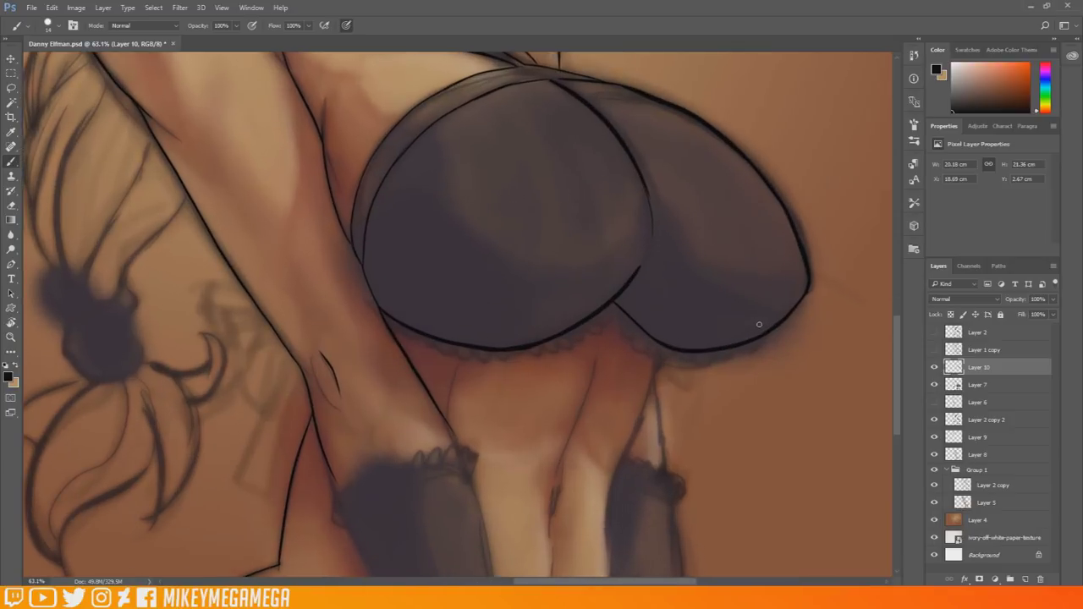
mouse_move(425, 342)
mouse_down()
mouse_move(531, 353)
mouse_move(615, 306)
mouse_move(685, 364)
mouse_move(730, 355)
mouse_move(814, 275)
mouse_up()
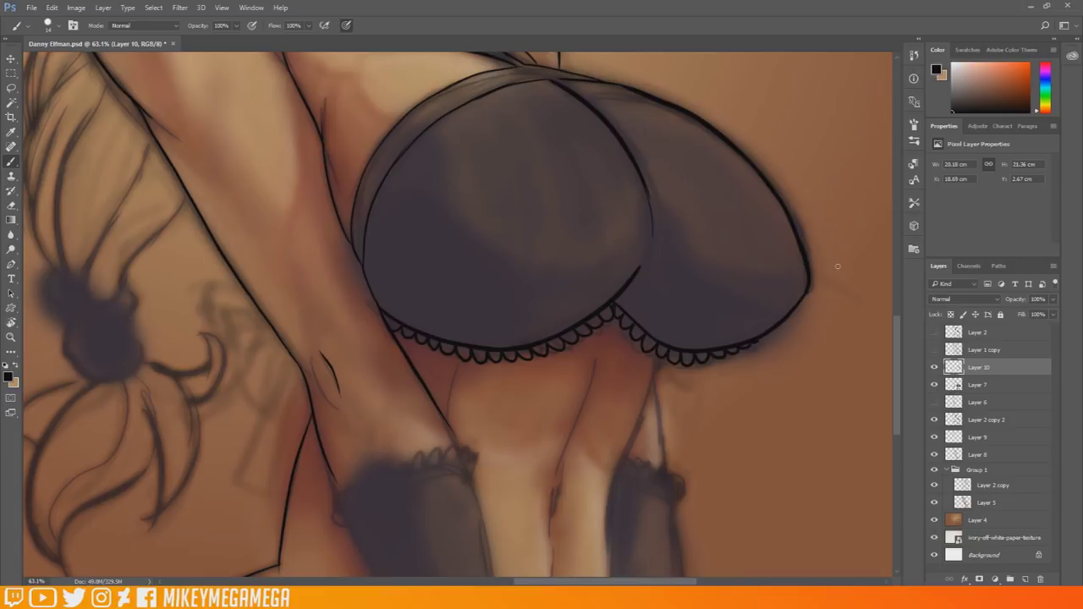
Flip the whole canvas horizontally.
click(78, 8)
mouse_move(129, 109)
click(236, 150)
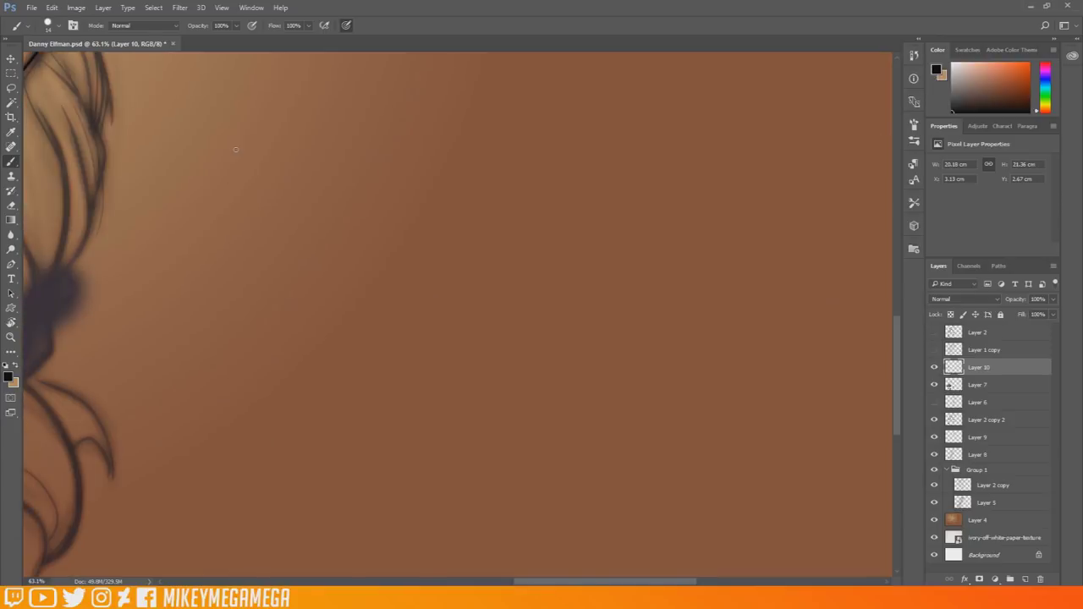
Ink the inner contours of the two arms below the top and the small crease between them.
scroll(339, 160, down, 8)
scroll(308, 440, up, 5)
scroll(861, 345, down, 3)
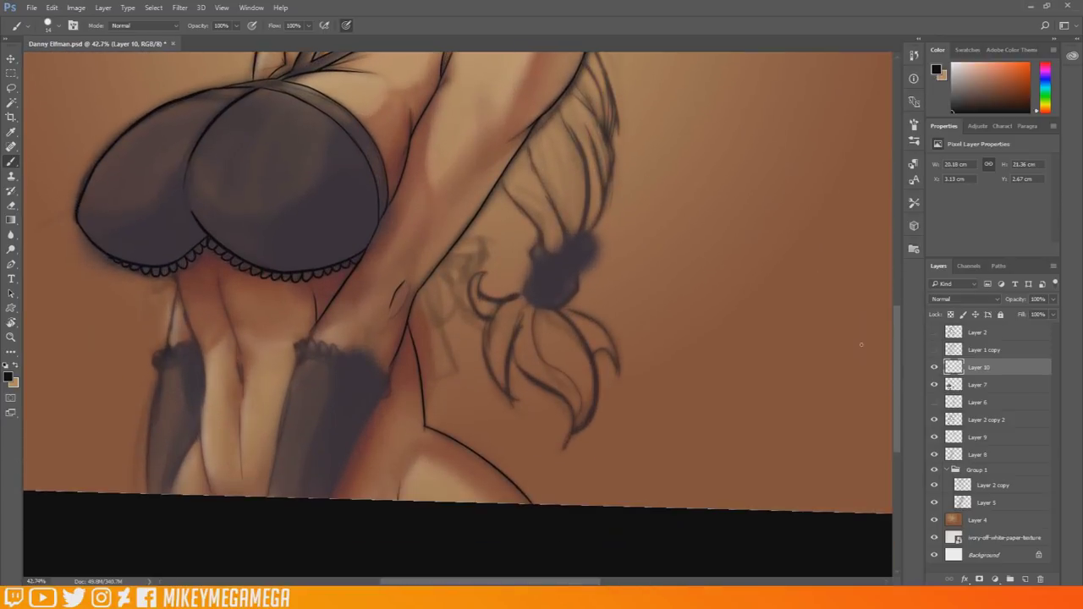
scroll(393, 482, up, 2)
mouse_move(129, 222)
mouse_down()
mouse_move(152, 307)
mouse_move(158, 411)
mouse_move(129, 486)
mouse_up()
mouse_move(210, 469)
mouse_down()
mouse_move(208, 323)
mouse_move(184, 248)
mouse_up()
drag(205, 310, 207, 342)
key(ctrl+z)
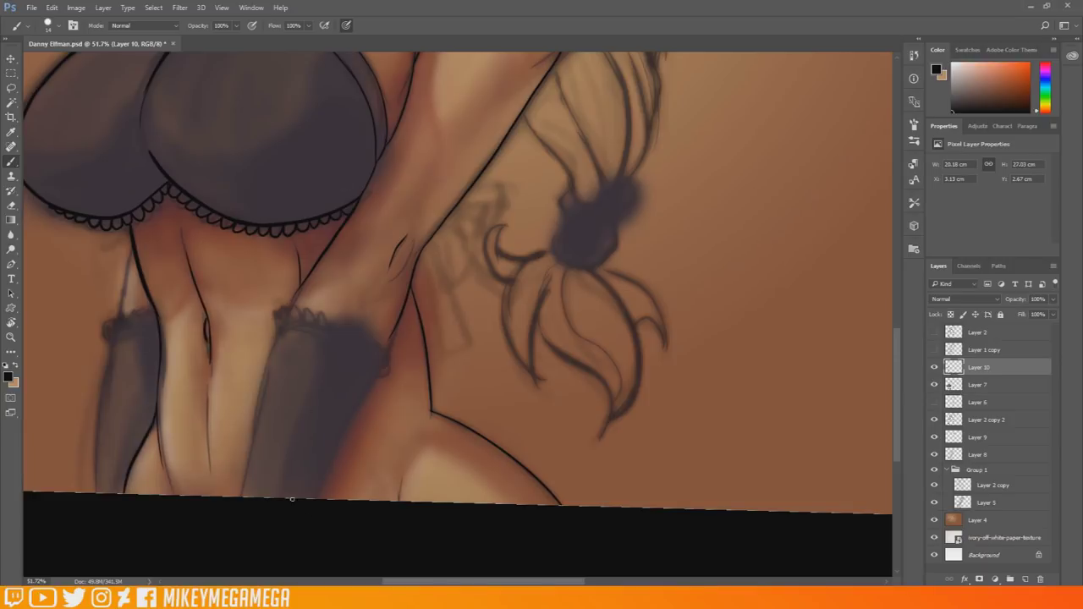
Ink the far arm's edge above its glove and the side outlines of both long gloves, redoing stray strokes.
drag(123, 315, 133, 249)
drag(289, 313, 329, 244)
drag(239, 500, 274, 337)
drag(315, 499, 387, 364)
mouse_move(95, 494)
mouse_down()
mouse_move(117, 317)
mouse_move(113, 347)
mouse_up()
key(ctrl+z)
key(ctrl+z)
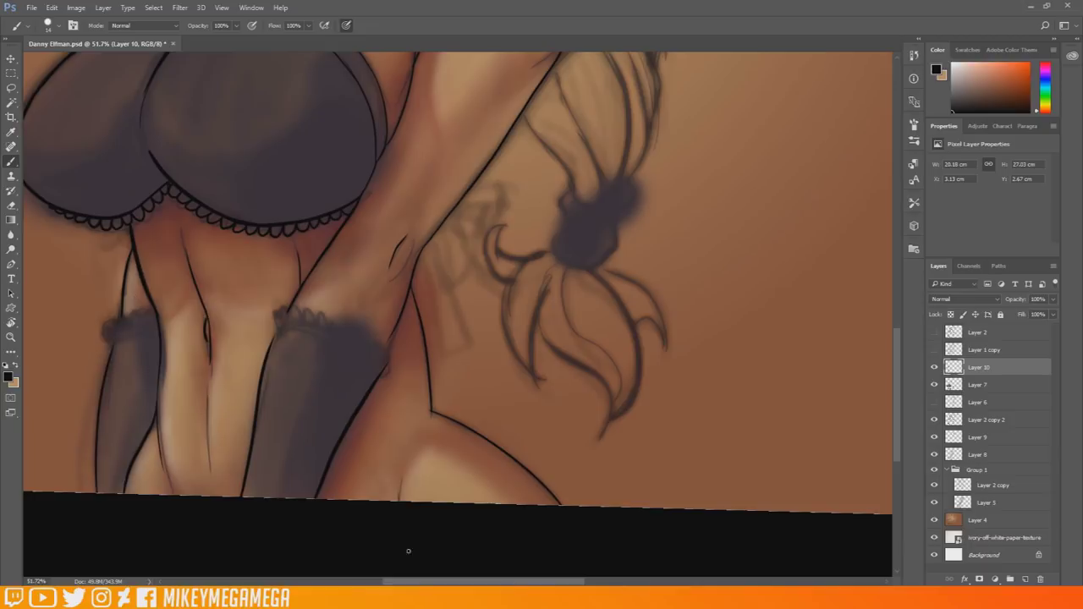
Ink the cuff line and scalloped trim at the opening of the far glove.
drag(491, 581, 448, 581)
key(r)
mouse_move(609, 191)
mouse_down()
mouse_move(481, 116)
mouse_move(390, 127)
mouse_up()
drag(897, 356, 896, 381)
mouse_move(435, 348)
mouse_down()
mouse_move(432, 305)
mouse_move(433, 350)
mouse_up()
mouse_move(420, 302)
mouse_down()
mouse_move(412, 341)
mouse_move(432, 329)
mouse_up()
Ink the double cuff line and scalloped trim at the opening of the near glove.
scroll(650, 143, up, 3)
drag(479, 300, 522, 212)
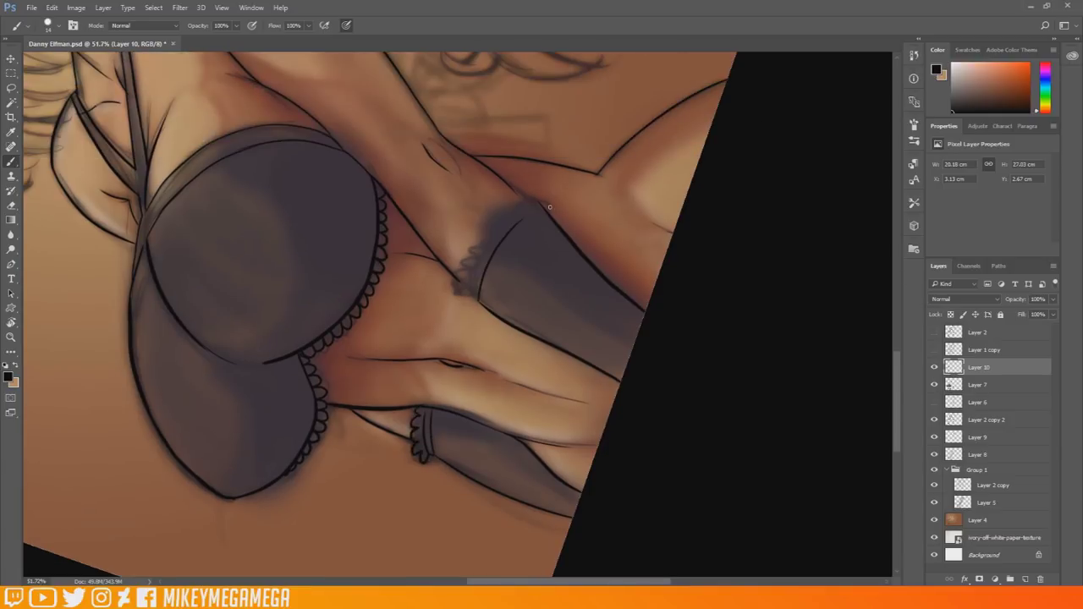
mouse_move(478, 299)
mouse_down()
mouse_move(507, 220)
mouse_move(537, 204)
mouse_up()
mouse_move(473, 299)
mouse_down()
mouse_move(462, 294)
mouse_move(479, 239)
mouse_move(516, 200)
mouse_move(539, 199)
mouse_move(517, 194)
mouse_up()
key(ctrl+z)
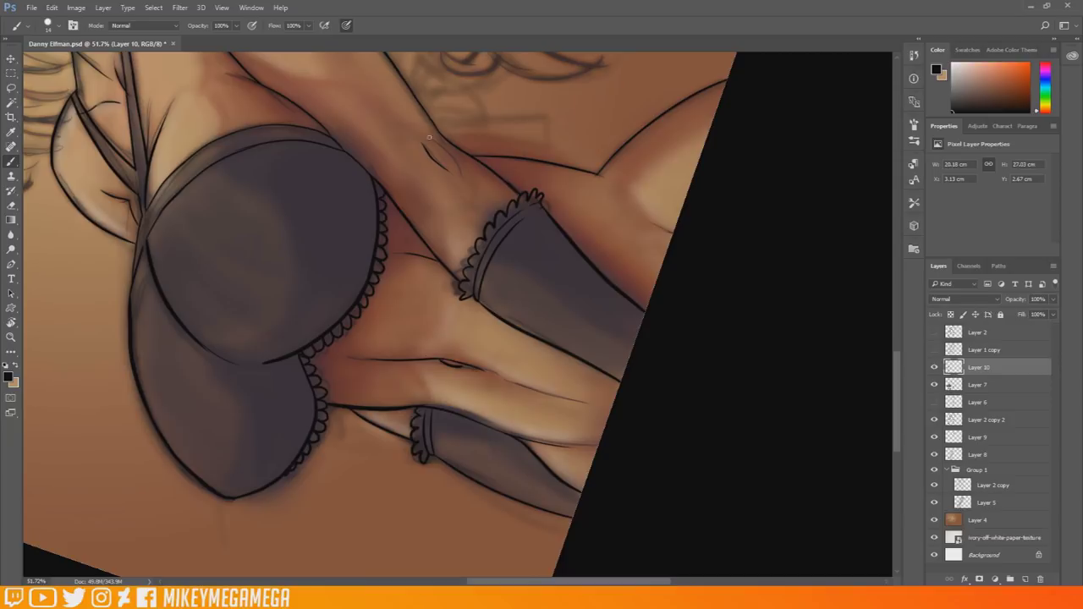
Add a new empty layer above Layer 10 for the hair line art.
key(r)
drag(425, 133, 620, 226)
drag(609, 342, 428, 366)
drag(336, 234, 460, 237)
click(104, 8)
mouse_move(118, 22)
click(254, 21)
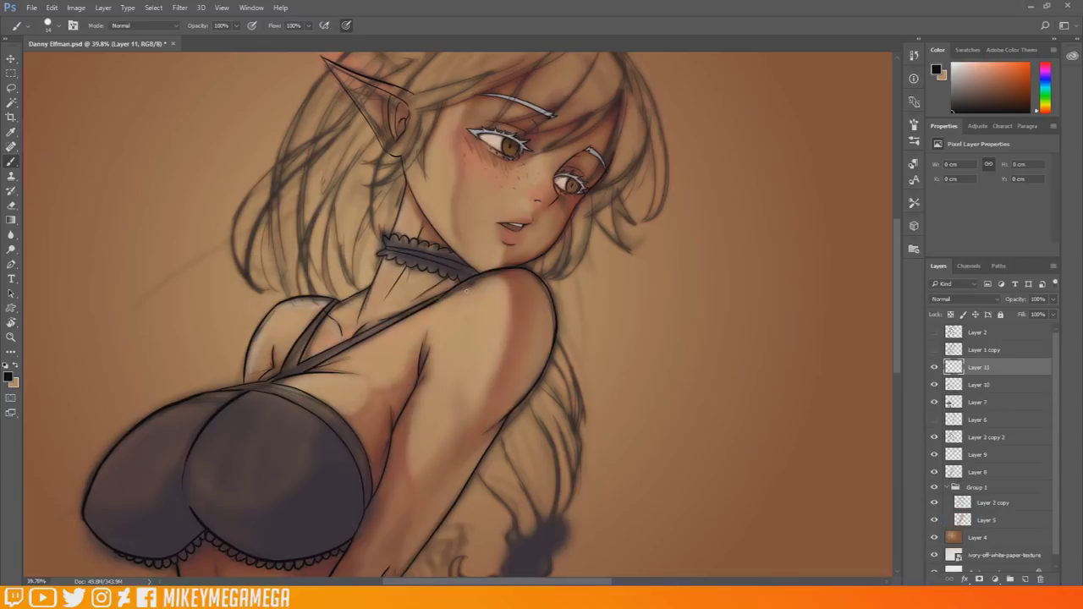
Ink the long hair strands hanging behind the ear down to the far shoulder on Layer 11.
scroll(466, 292, down, 5)
scroll(275, 140, up, 3)
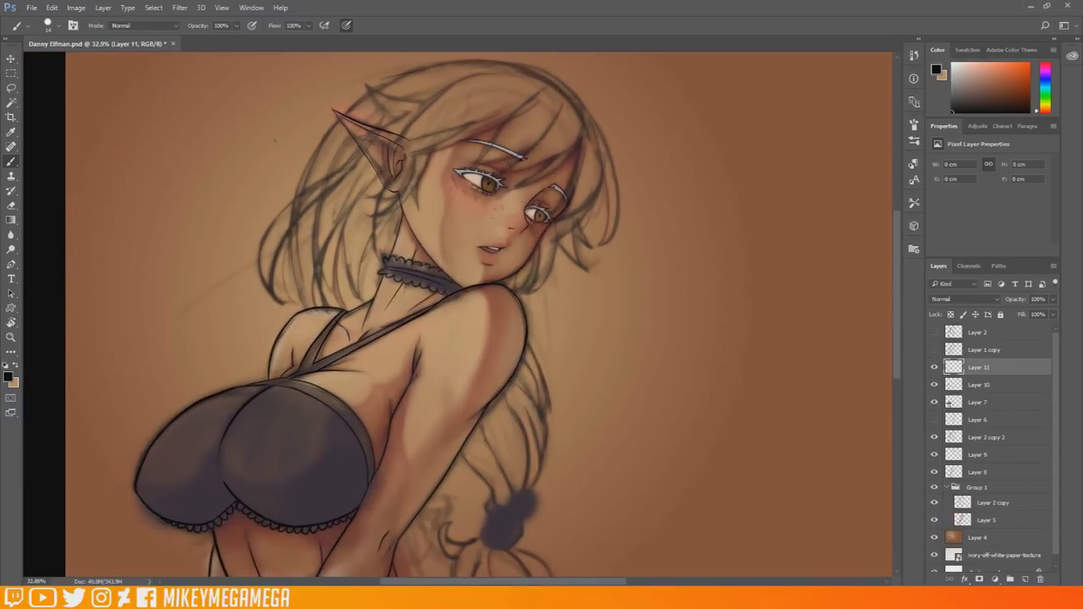
key(ctrl+0)
scroll(342, 133, up, 3)
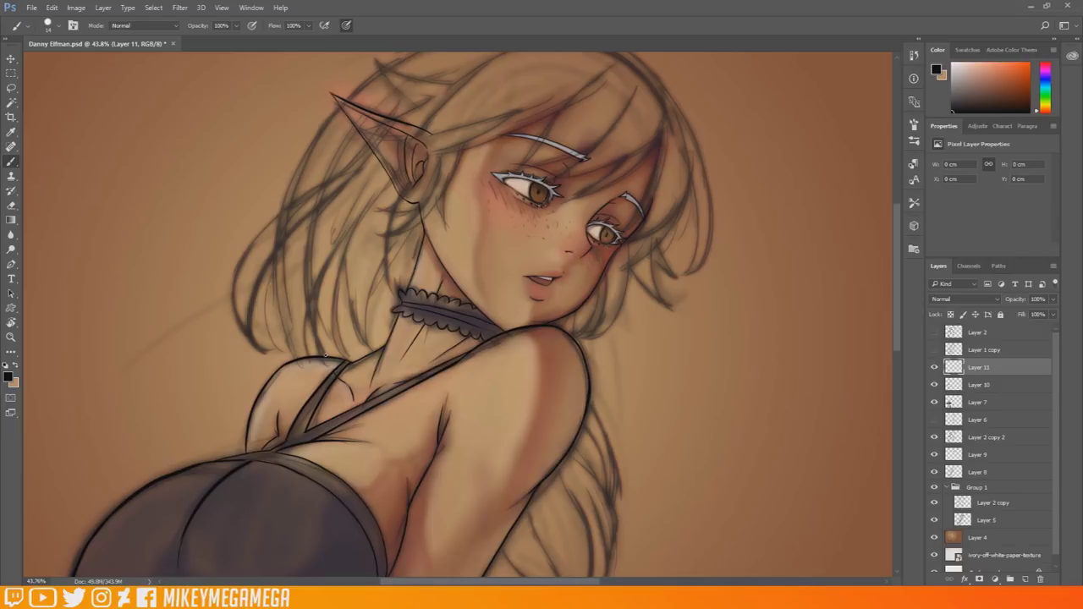
mouse_move(391, 181)
mouse_down()
mouse_move(316, 349)
mouse_move(298, 357)
mouse_up()
drag(279, 220, 294, 359)
drag(393, 138, 267, 352)
drag(238, 264, 260, 350)
Ink the upper ends of the back hair strands where they run up to the ear, redoing strokes.
mouse_move(341, 162)
mouse_down()
mouse_move(239, 271)
mouse_move(389, 125)
mouse_up()
key(ctrl+z)
key(ctrl+z)
drag(326, 178, 361, 149)
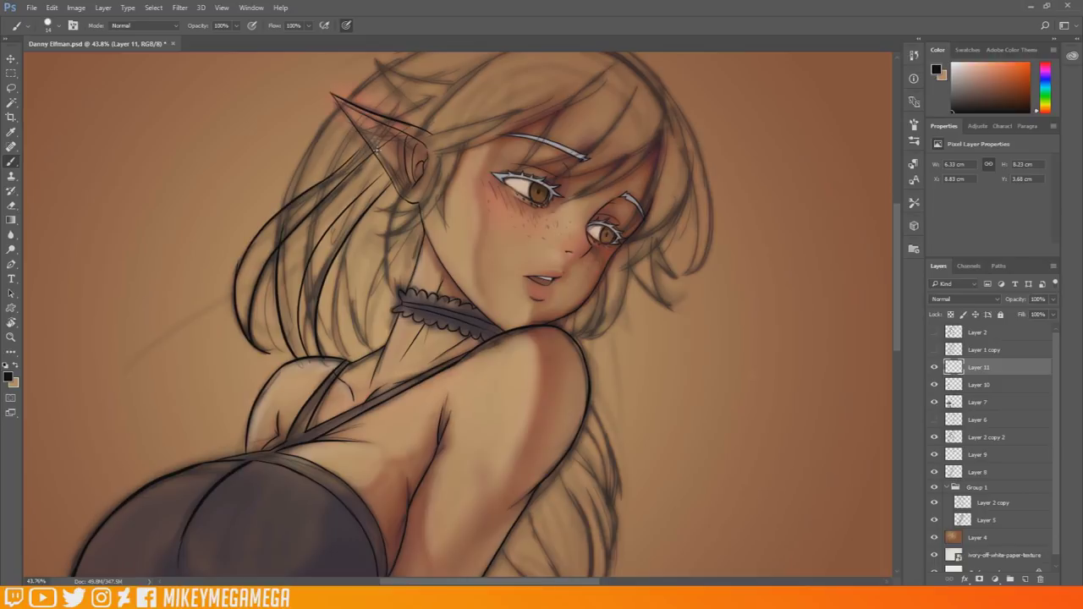
mouse_move(342, 191)
mouse_down()
mouse_move(408, 111)
mouse_move(328, 175)
mouse_move(284, 296)
mouse_move(297, 254)
mouse_move(379, 159)
mouse_up()
key(ctrl+z)
Ink the outer hair outline from behind the ear up the back of the head, redoing the strokes.
drag(286, 204, 423, 54)
drag(316, 183, 377, 88)
drag(897, 276, 897, 250)
key(r)
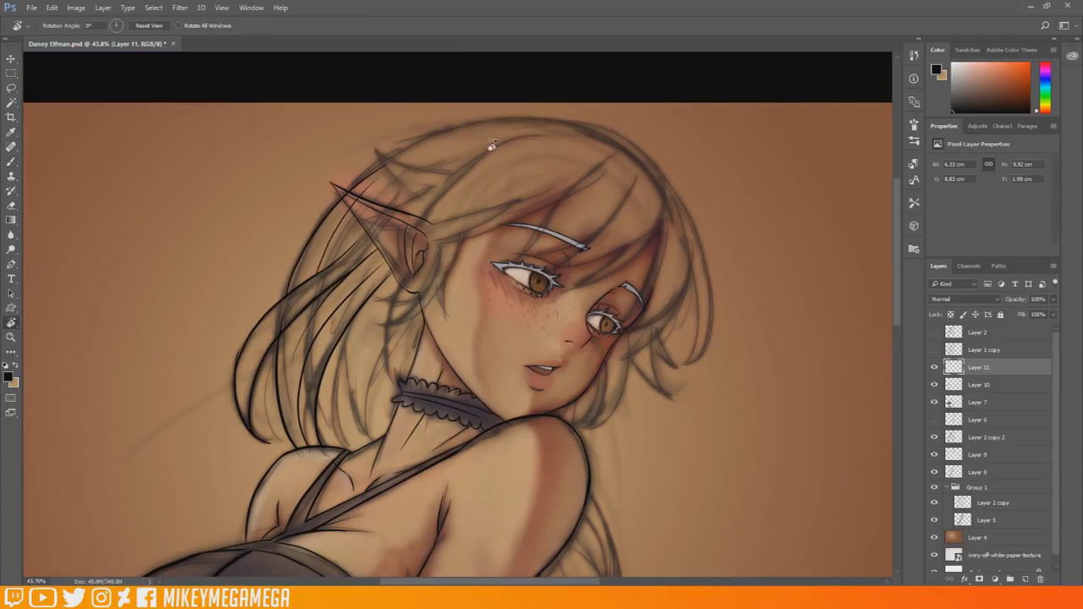
drag(491, 144, 362, 170)
key(b)
key(ctrl+alt+z)
key(ctrl+alt+z)
drag(292, 306, 372, 123)
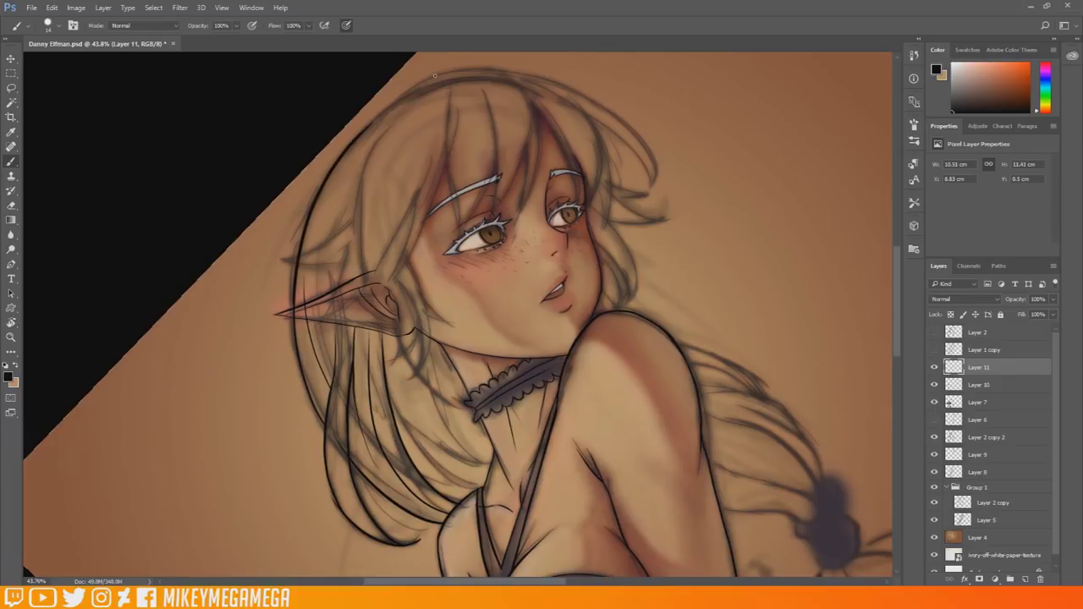
Continue the outer hair outline over the crown towards the front of the head, redoing strokes.
key(r)
drag(579, 54, 330, 80)
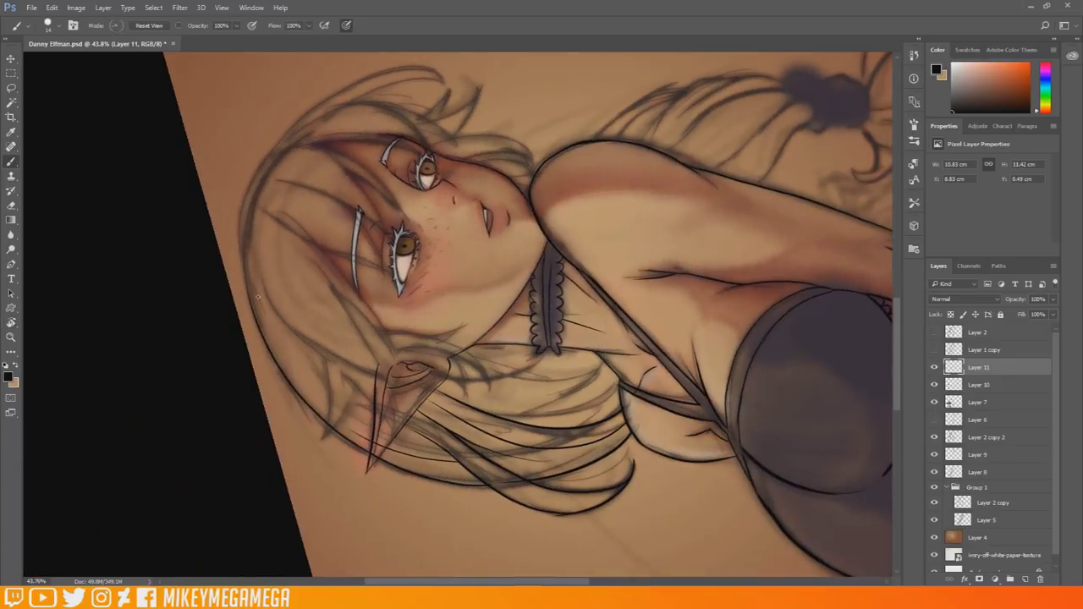
key(ctrl+z)
mouse_move(244, 301)
mouse_down()
mouse_move(268, 152)
mouse_move(273, 322)
mouse_move(263, 330)
mouse_up()
key(r)
key(b)
drag(216, 386, 227, 191)
key(ctrl+z)
key(ctrl+z)
mouse_move(217, 382)
mouse_down()
mouse_move(220, 232)
mouse_move(254, 177)
mouse_up()
key(ctrl+z)
Ink the central fringe strands falling from the parting over the forehead and near eye, redoing one stroke.
drag(484, 273, 632, 272)
key(r)
mouse_move(366, 210)
mouse_down()
mouse_move(331, 259)
mouse_move(319, 317)
mouse_up()
key(b)
scroll(508, 456, up, 4)
drag(385, 387, 449, 201)
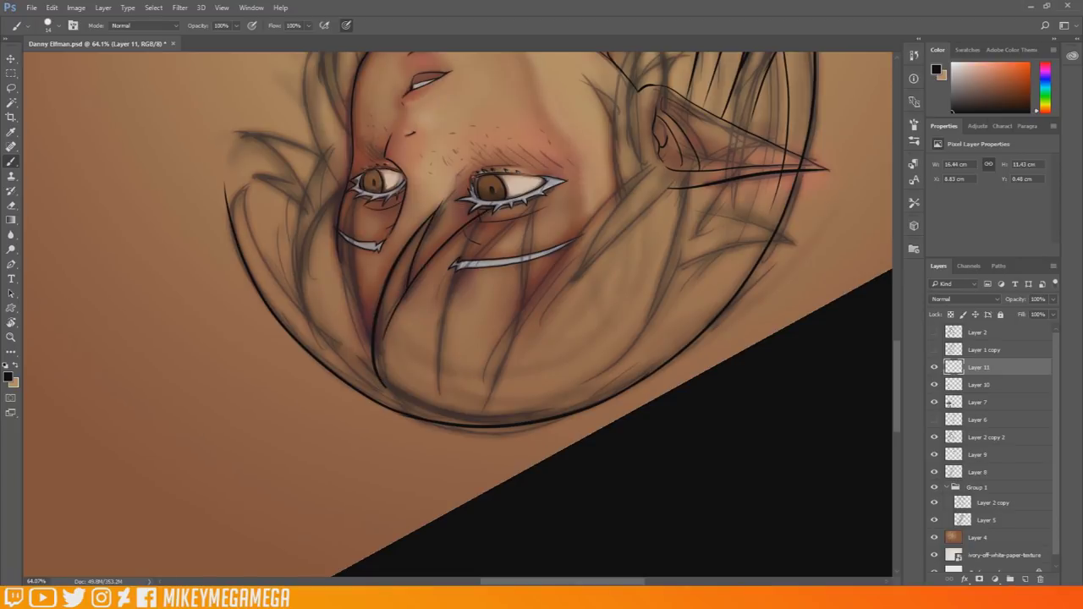
drag(440, 389, 484, 221)
key(ctrl+z)
drag(440, 389, 496, 200)
drag(453, 293, 530, 203)
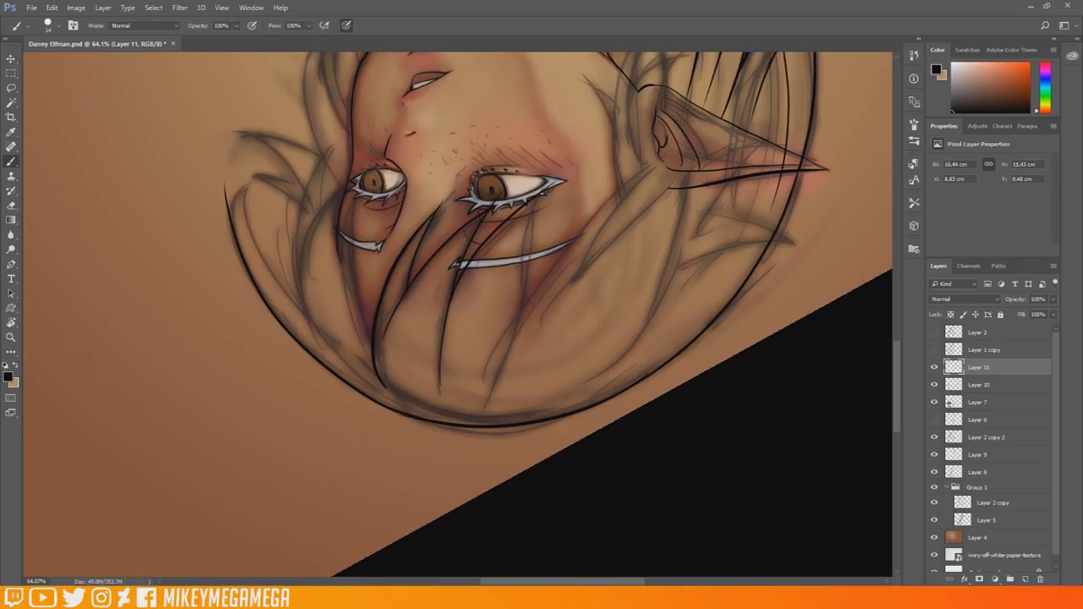
Ink the fringe strands sweeping to the near ear and those beside the far eye, redoing several strokes.
drag(494, 386, 677, 155)
drag(587, 260, 679, 154)
drag(372, 340, 355, 207)
key(ctrl+z)
key(ctrl+z)
key(ctrl+z)
drag(371, 343, 355, 189)
key(ctrl+z)
mouse_move(341, 297)
mouse_down()
mouse_move(362, 183)
mouse_move(357, 198)
mouse_up()
key(ctrl+z)
mouse_move(339, 261)
mouse_down()
mouse_move(352, 170)
mouse_move(353, 179)
mouse_up()
drag(342, 362, 355, 174)
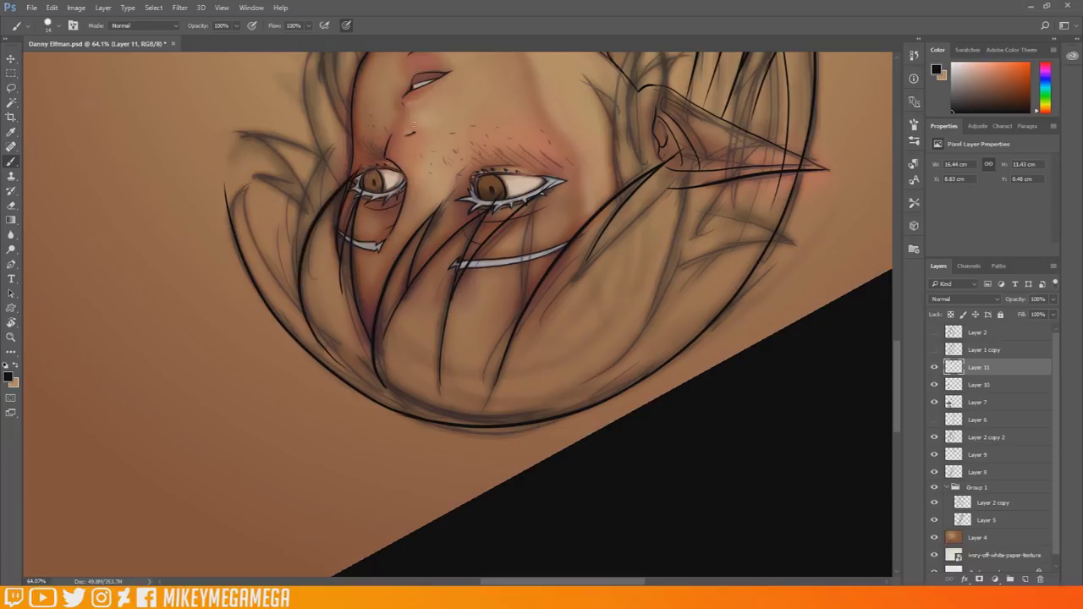
Ink the outer hair lock on the far side of the face down to its pointed tip.
drag(322, 208, 340, 132)
mouse_move(292, 288)
mouse_down()
mouse_move(342, 133)
mouse_move(534, 126)
mouse_up()
key(r)
drag(897, 352, 897, 316)
mouse_move(387, 389)
mouse_down()
mouse_move(478, 267)
mouse_move(407, 230)
mouse_move(396, 280)
mouse_up()
key(r)
mouse_move(436, 358)
mouse_down()
mouse_move(415, 288)
mouse_move(506, 344)
mouse_move(496, 356)
mouse_up()
key(r)
key(r)
mouse_move(364, 150)
mouse_down()
mouse_move(414, 130)
mouse_move(652, 213)
mouse_move(358, 157)
mouse_up()
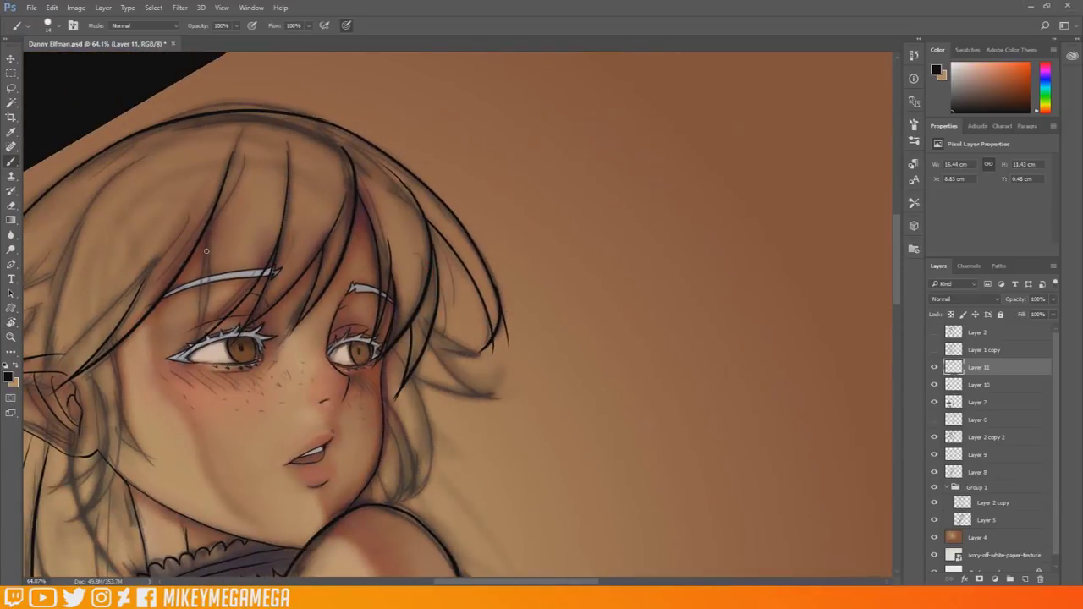
Ink a thin fringe strand falling across the near eyebrow, redoing the stroke.
drag(204, 232, 192, 346)
key(ctrl+z)
mouse_move(213, 215)
mouse_down()
mouse_move(191, 357)
mouse_move(191, 339)
mouse_up()
key(ctrl+z)
drag(447, 552, 553, 555)
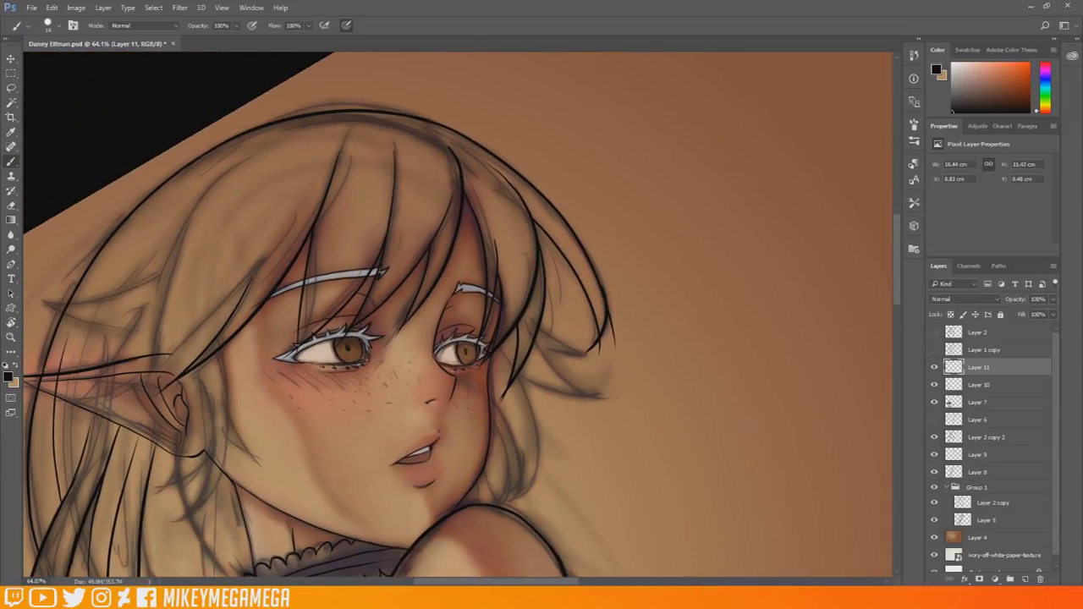
Ink the fringe strand falling to the near ear and the pointed hair tufts beside the far eye, redoing one stroke.
drag(248, 282, 160, 371)
key(r)
mouse_move(198, 181)
mouse_down()
mouse_move(533, 108)
mouse_move(608, 154)
mouse_up()
key(b)
drag(608, 155, 608, 465)
drag(476, 332, 432, 195)
drag(413, 301, 330, 222)
mouse_move(385, 326)
mouse_down()
mouse_move(335, 257)
mouse_move(328, 217)
mouse_up()
key(ctrl+z)
drag(367, 322, 335, 244)
mouse_move(411, 299)
mouse_down()
mouse_move(433, 196)
mouse_move(449, 203)
mouse_move(309, 197)
mouse_up()
key(r)
Ink the pointed hair tufts sticking out above the near ear.
key(b)
drag(897, 252, 896, 291)
mouse_move(836, 314)
mouse_down()
mouse_move(535, 318)
mouse_move(511, 411)
mouse_up()
key(r)
mouse_move(416, 349)
mouse_down()
mouse_move(420, 437)
mouse_move(471, 340)
mouse_move(457, 416)
mouse_up()
drag(459, 413, 484, 342)
Flip the canvas horizontally.
key(r)
mouse_move(605, 300)
mouse_down()
mouse_move(550, 138)
mouse_move(532, 130)
mouse_up()
click(76, 8)
mouse_move(127, 110)
click(236, 157)
Ink the lock of hair curving along the far cheek down to the shoulder.
key(r)
mouse_move(476, 456)
mouse_down()
mouse_move(344, 401)
mouse_move(352, 328)
mouse_up()
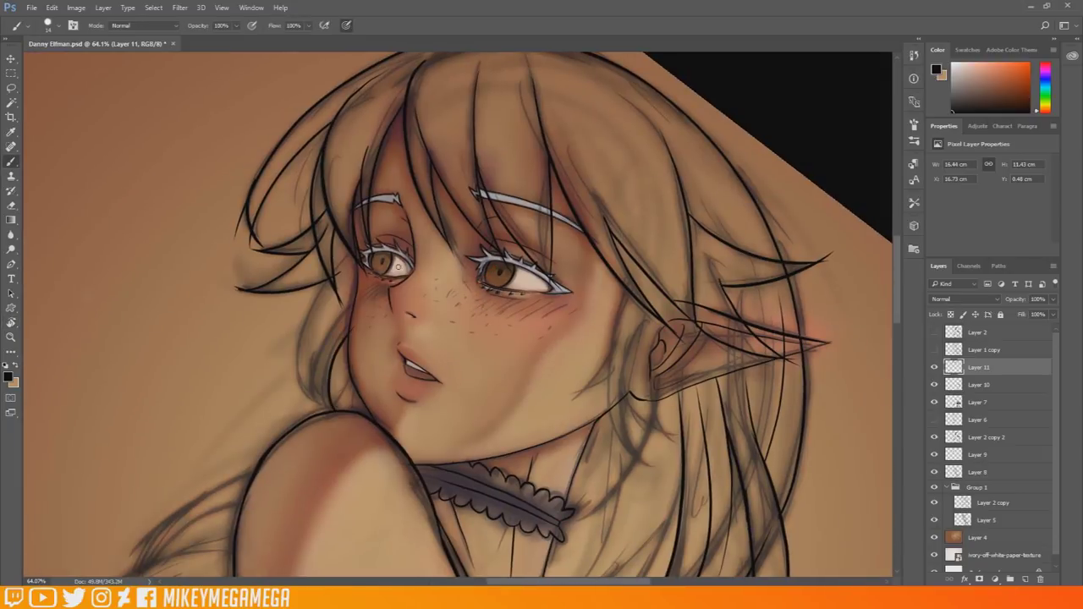
mouse_move(321, 406)
mouse_down()
mouse_move(343, 253)
mouse_move(354, 303)
mouse_move(334, 397)
mouse_move(361, 388)
mouse_up()
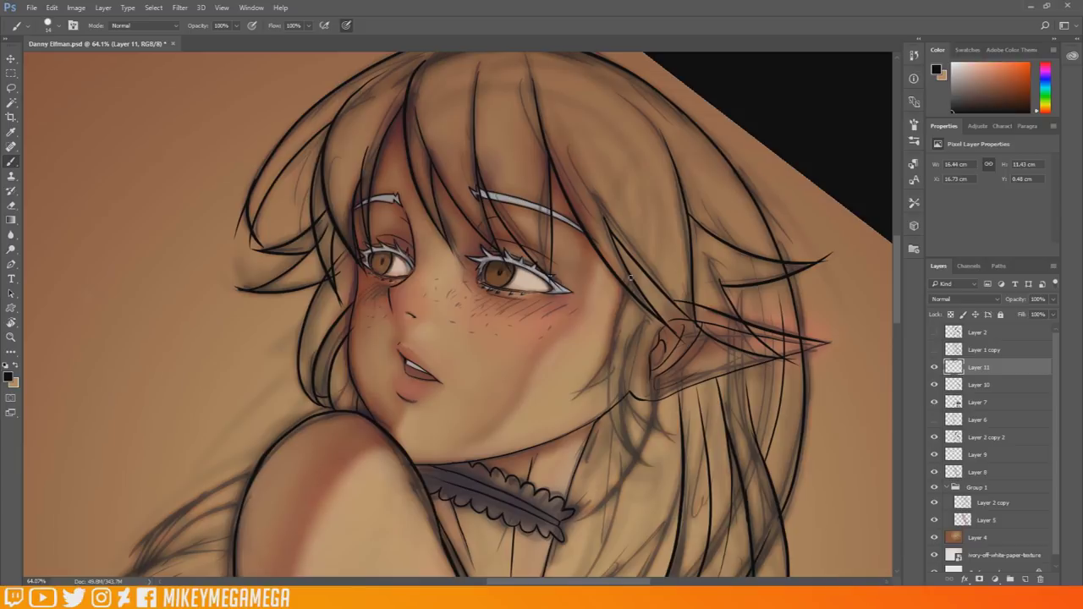
Ink the pointed side strand falling over the near cheek in front of the ear, redoing the stroke.
key(r)
mouse_move(461, 98)
mouse_down()
mouse_move(640, 180)
mouse_move(626, 461)
mouse_up()
drag(375, 462, 321, 352)
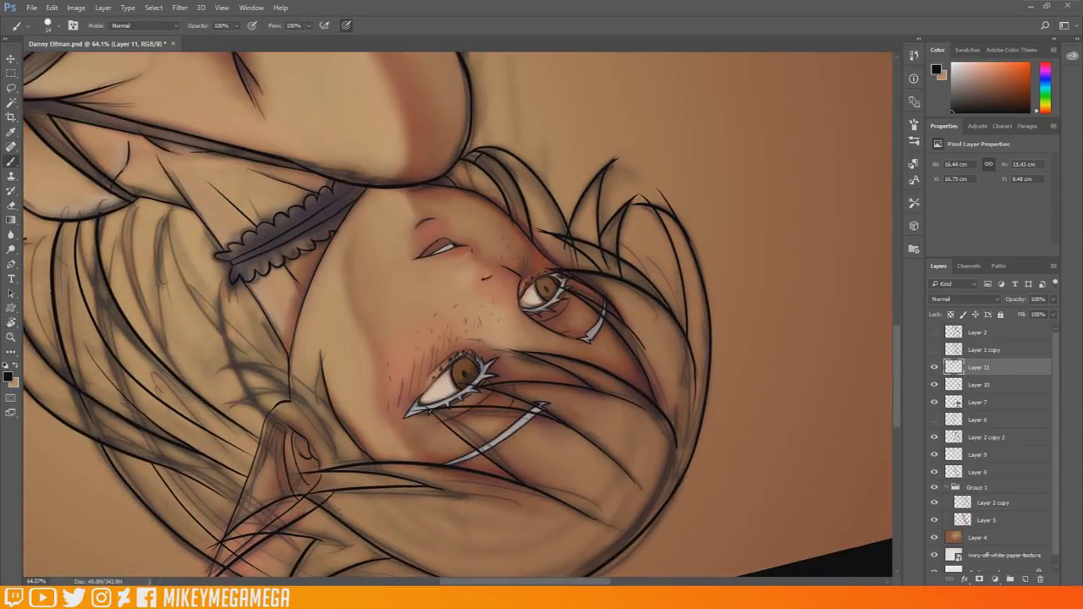
key(ctrl+z)
mouse_move(379, 463)
mouse_down()
mouse_move(320, 358)
mouse_move(355, 442)
mouse_move(320, 357)
mouse_up()
key(ctrl+z)
key(ctrl+z)
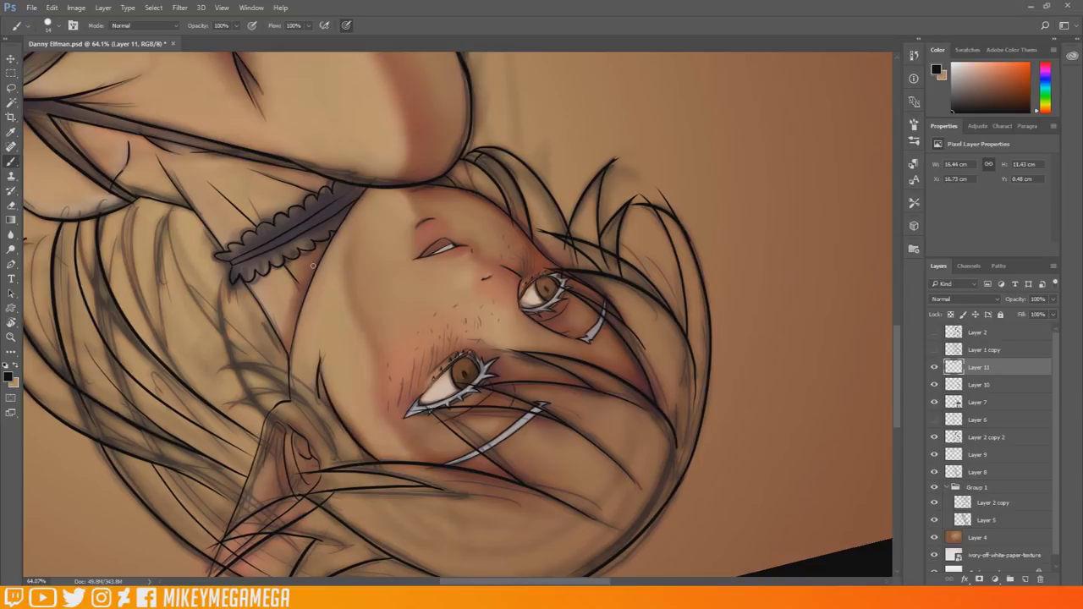
Ink the small curling locks that hang in front of and below the near ear.
key(r)
drag(558, 474, 643, 186)
drag(654, 325, 653, 186)
mouse_move(566, 295)
mouse_down()
mouse_move(542, 334)
mouse_move(548, 406)
mouse_up()
drag(601, 290, 548, 408)
drag(575, 322, 592, 405)
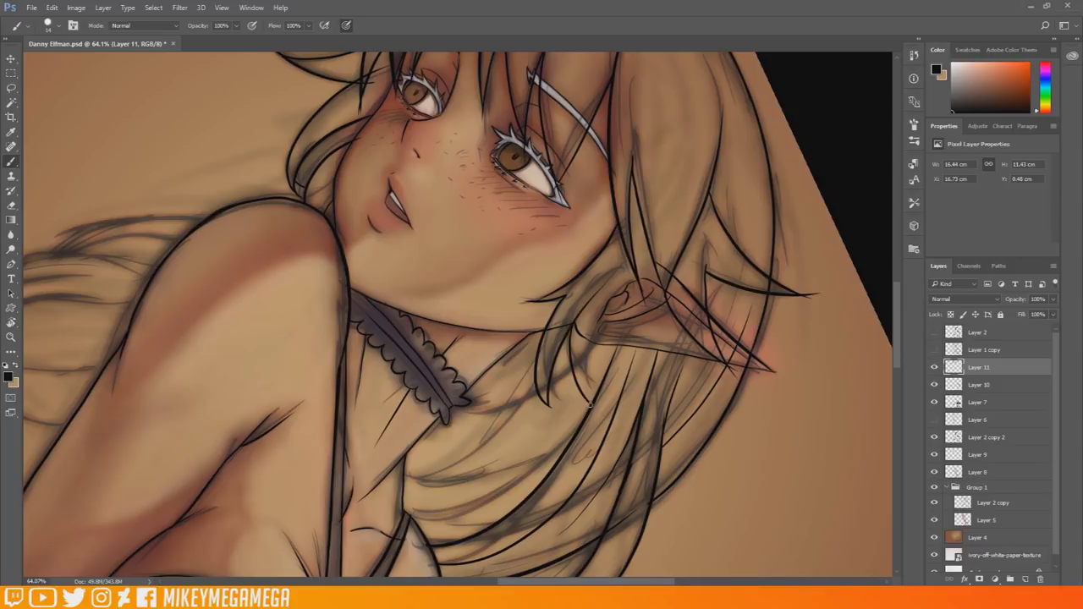
mouse_move(635, 277)
mouse_down()
mouse_move(588, 401)
mouse_move(565, 400)
mouse_up()
key(r)
drag(702, 337, 661, 138)
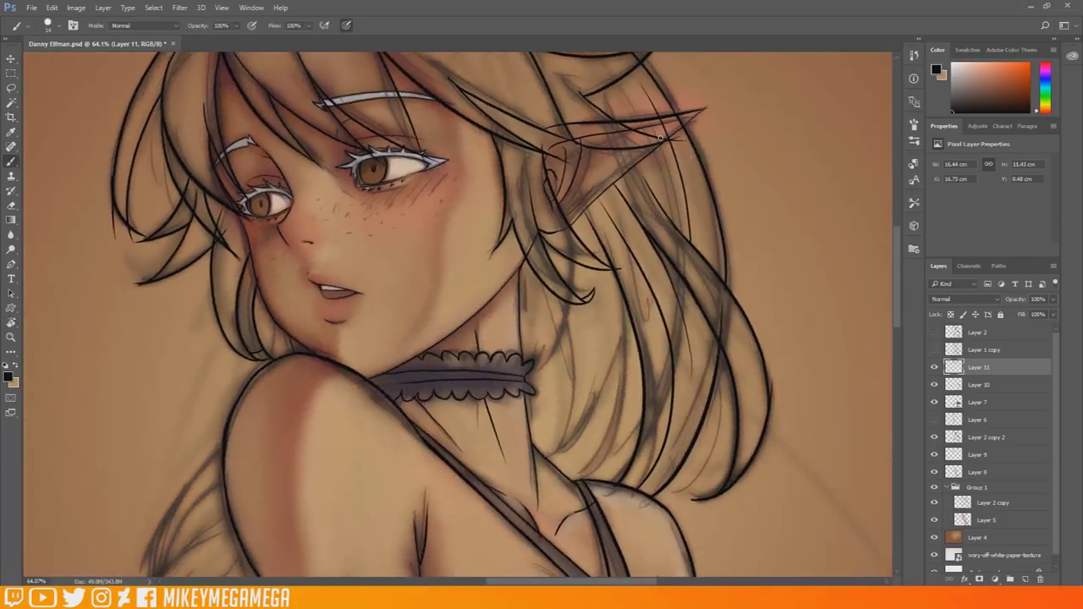
drag(544, 127, 545, 151)
Ink the upper part of the tied hair behind the arm, from the shoulder down to the hair tie.
scroll(522, 154, down, 4)
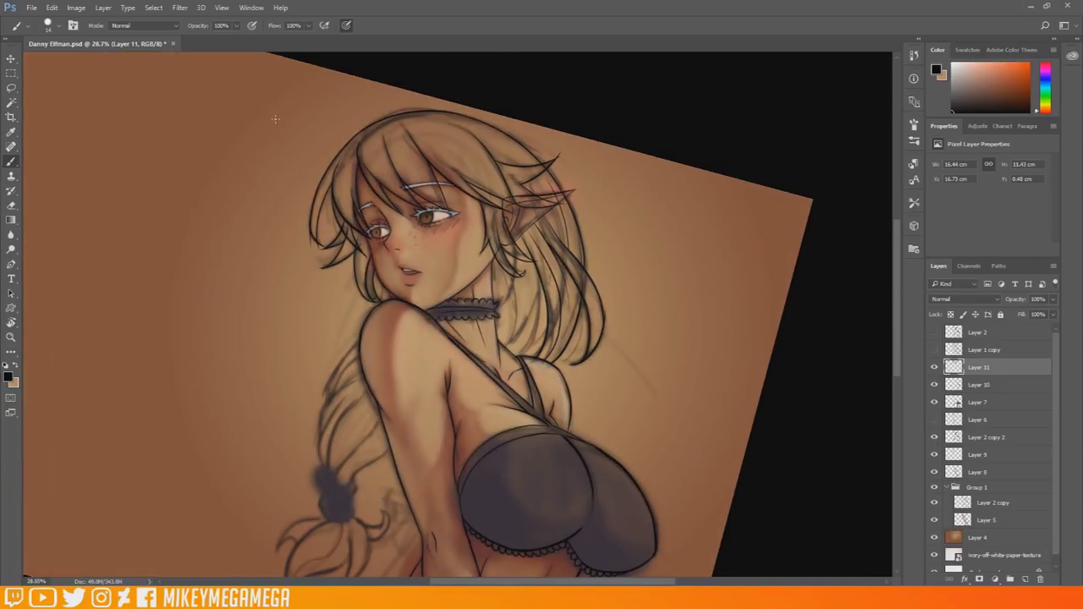
key(r)
drag(275, 118, 262, 388)
key(b)
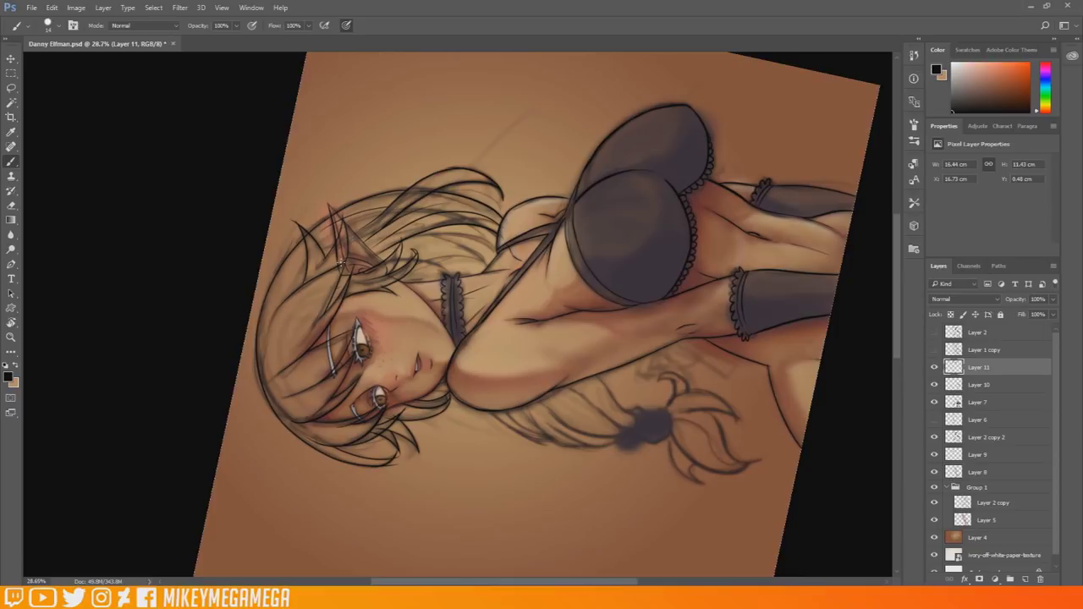
key(r)
drag(506, 265, 594, 198)
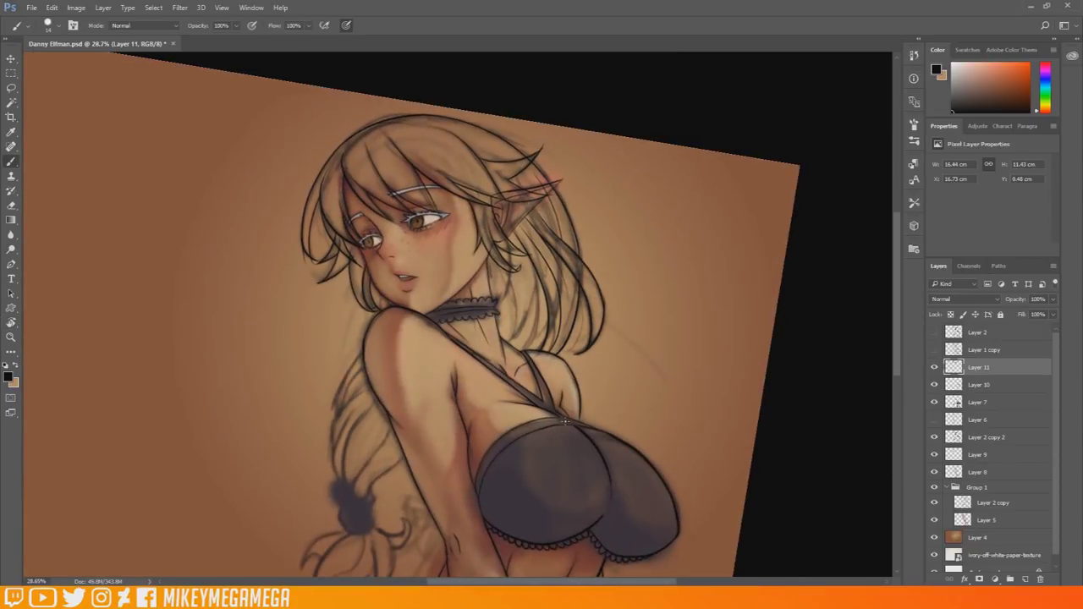
scroll(513, 528, up, 1)
drag(328, 320, 296, 398)
drag(339, 347, 314, 376)
mouse_move(313, 376)
mouse_down()
mouse_move(292, 449)
mouse_move(313, 467)
mouse_move(332, 392)
mouse_up()
drag(312, 486, 367, 399)
mouse_move(316, 485)
mouse_down()
mouse_move(333, 492)
mouse_move(372, 449)
mouse_up()
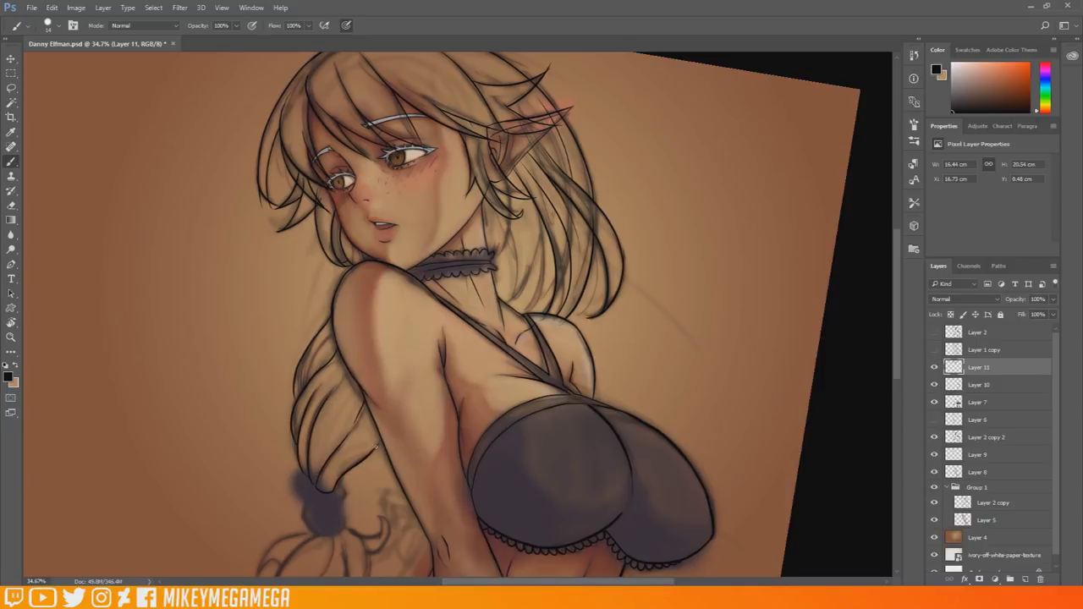
Add finer strands along the outer edge of the tied hair just below the shoulder.
scroll(341, 347, up, 2)
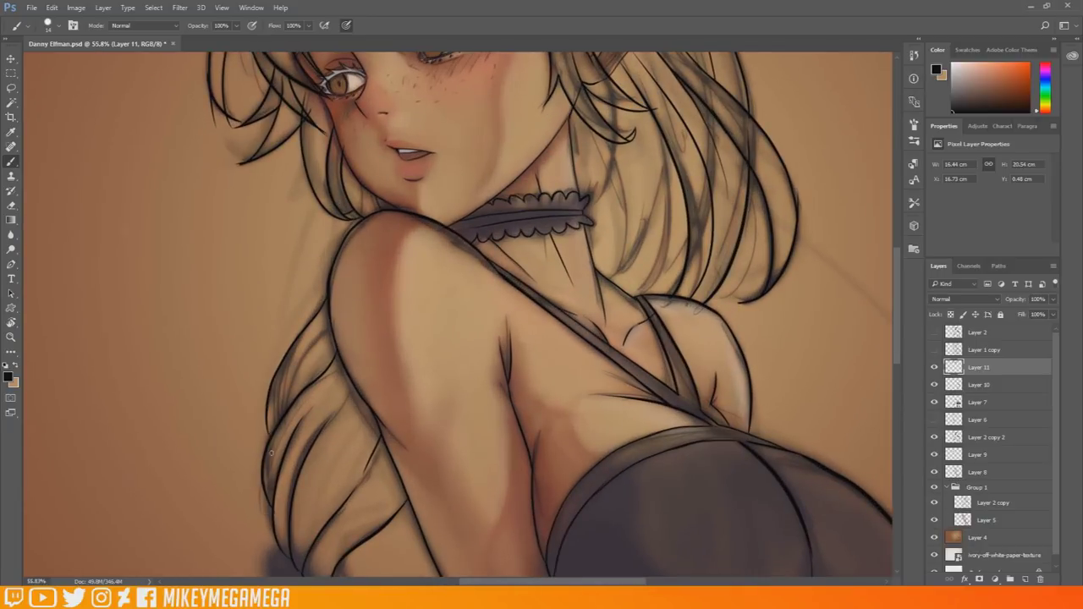
drag(272, 399, 266, 412)
drag(318, 332, 275, 389)
drag(330, 313, 291, 404)
Ink the outline and fold lines of the hair tie.
scroll(355, 351, down, 9)
scroll(313, 478, up, 6)
mouse_move(283, 435)
mouse_down()
mouse_move(283, 459)
mouse_move(330, 453)
mouse_move(288, 474)
mouse_move(331, 482)
mouse_move(334, 497)
mouse_up()
drag(288, 457, 299, 475)
drag(314, 478, 326, 467)
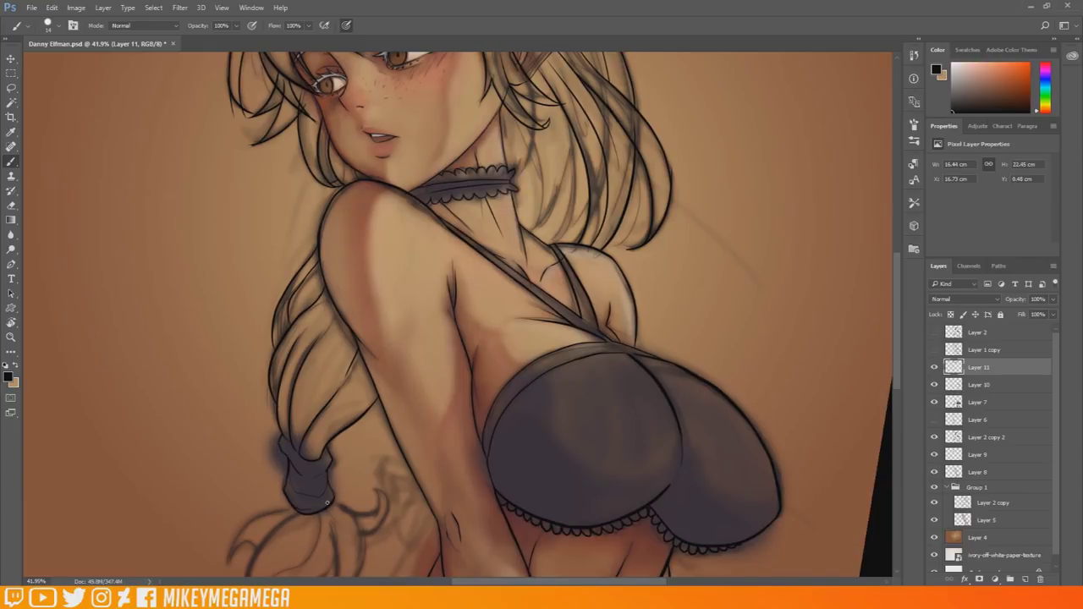
Ink the large central lock and the outer pointed lock of the loose tail below the hair tie.
scroll(296, 465, down, 3)
key(ctrl+z)
drag(297, 382, 265, 509)
drag(339, 424, 266, 508)
drag(260, 411, 223, 435)
drag(289, 375, 219, 439)
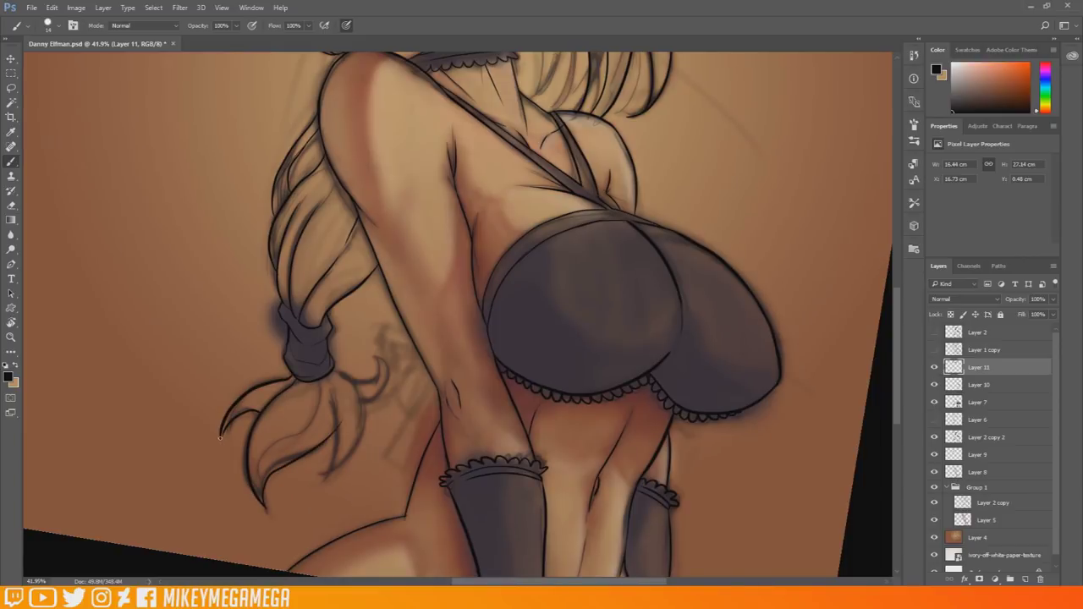
Ink the inner lock of the loose tail and the small curl pointing towards the arm.
mouse_move(321, 381)
mouse_down()
mouse_move(266, 465)
mouse_move(379, 360)
mouse_move(367, 401)
mouse_up()
mouse_move(379, 359)
mouse_down()
mouse_move(377, 391)
mouse_move(332, 471)
mouse_up()
key(ctrl+alt+z)
key(ctrl+alt+z)
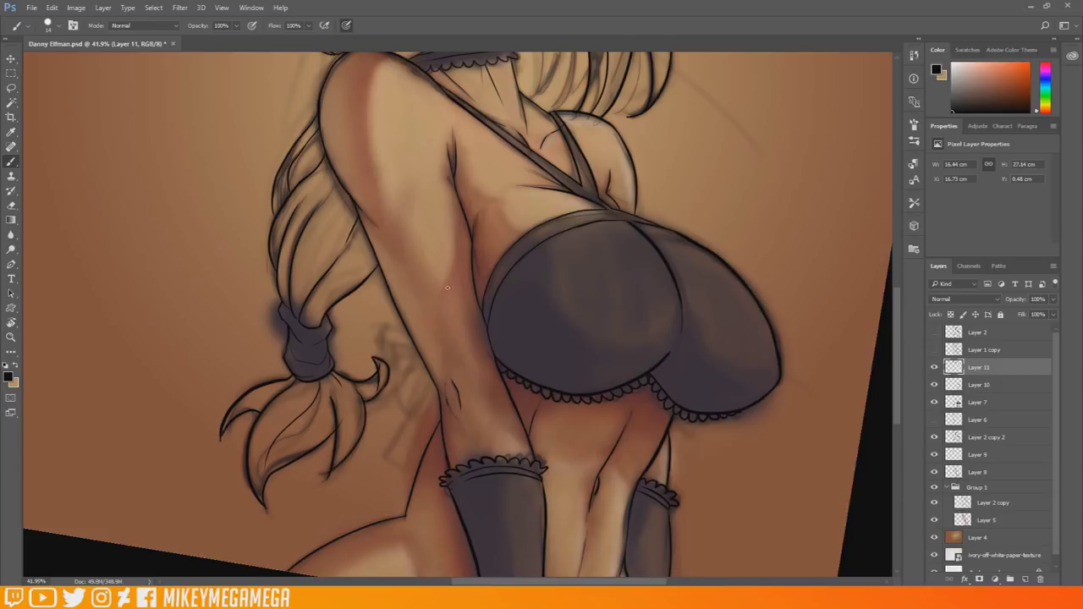
Flip the canvas horizontally again and bring the head and upper body into view.
scroll(582, 435, down, 4)
scroll(640, 222, up, 3)
click(76, 7)
mouse_move(110, 111)
click(238, 159)
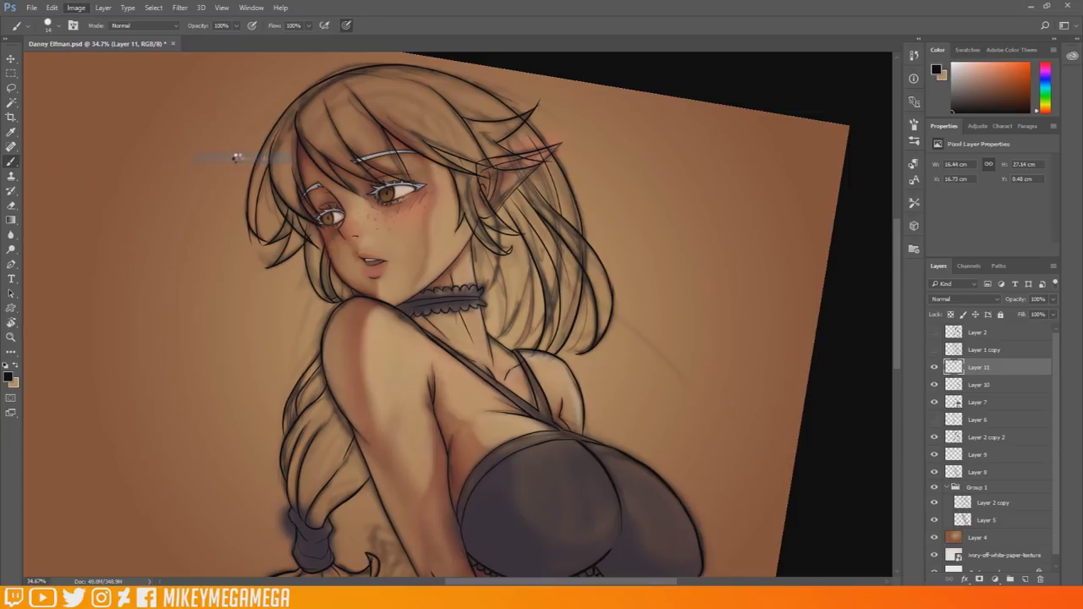
drag(544, 582, 477, 582)
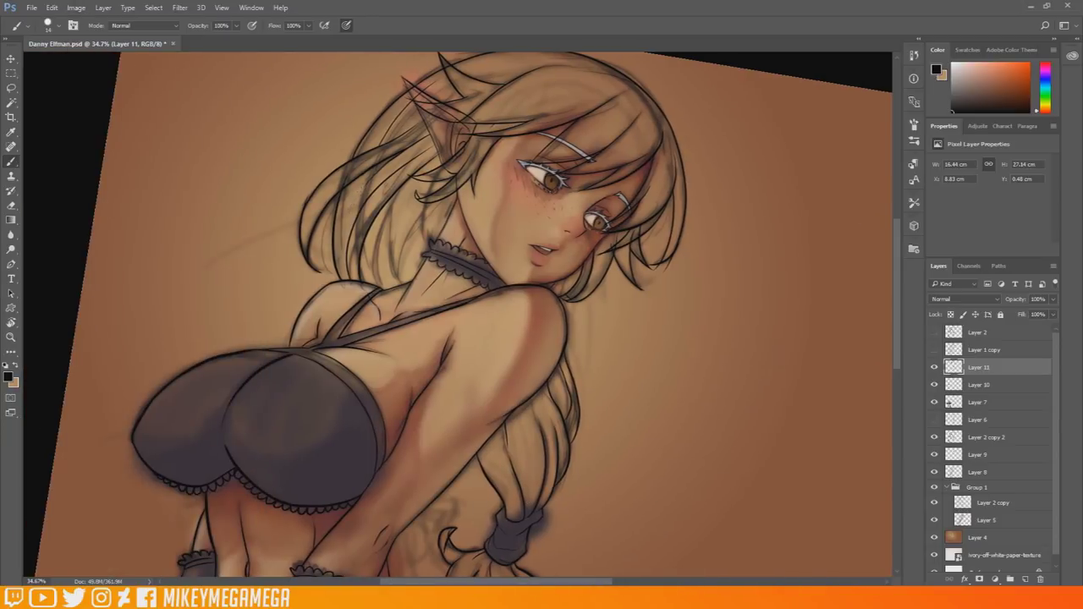
Ink additional strands in the back hair hanging behind the neck.
drag(351, 232, 369, 183)
drag(366, 228, 389, 288)
drag(399, 281, 435, 147)
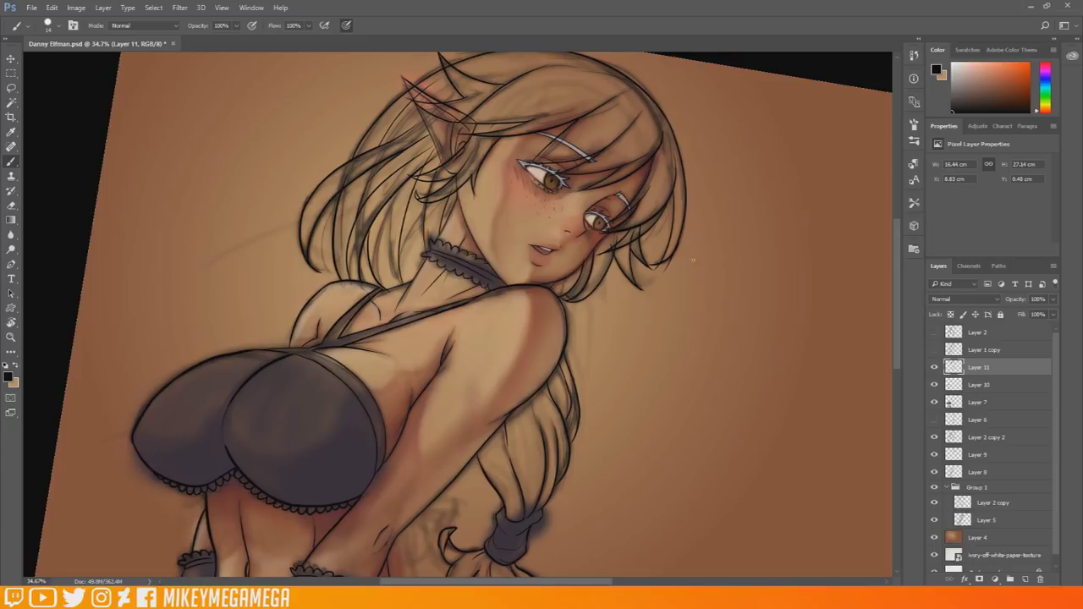
drag(675, 281, 720, 329)
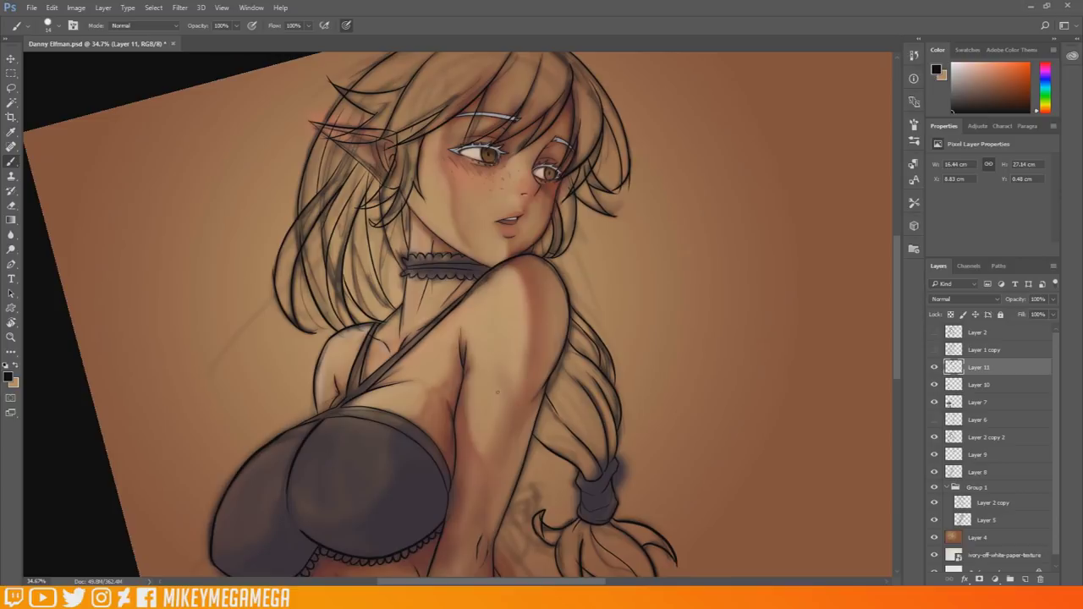
Ink a short strand across the lower tip of the back hair, redoing the stroke.
key(r)
drag(324, 208, 564, 180)
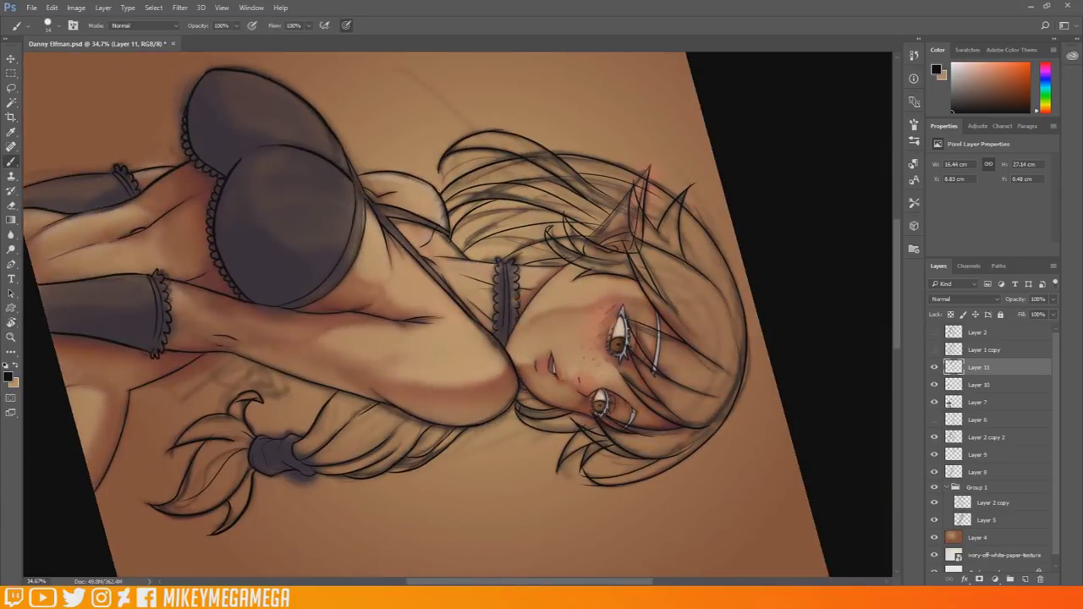
drag(440, 168, 436, 192)
key(ctrl+z)
drag(462, 151, 460, 176)
key(r)
drag(435, 491, 613, 406)
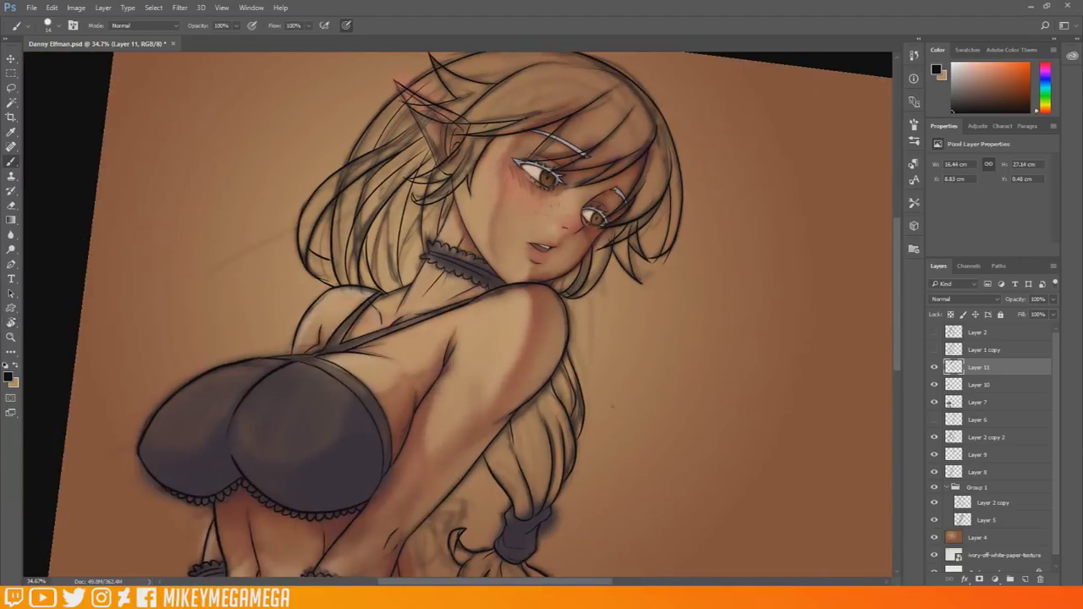
Switch to Layer 10 and return to Layer 11.
key(ctrl+space)
mouse_move(337, 143)
mouse_down()
mouse_move(290, 142)
mouse_move(364, 144)
mouse_up()
scroll(364, 144, up, 2)
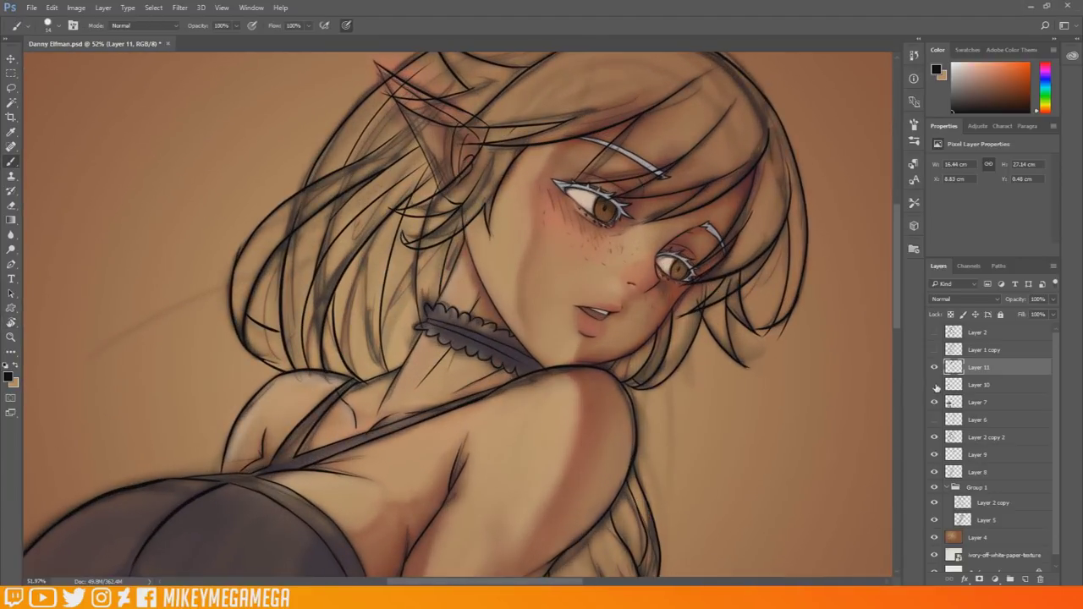
click(978, 385)
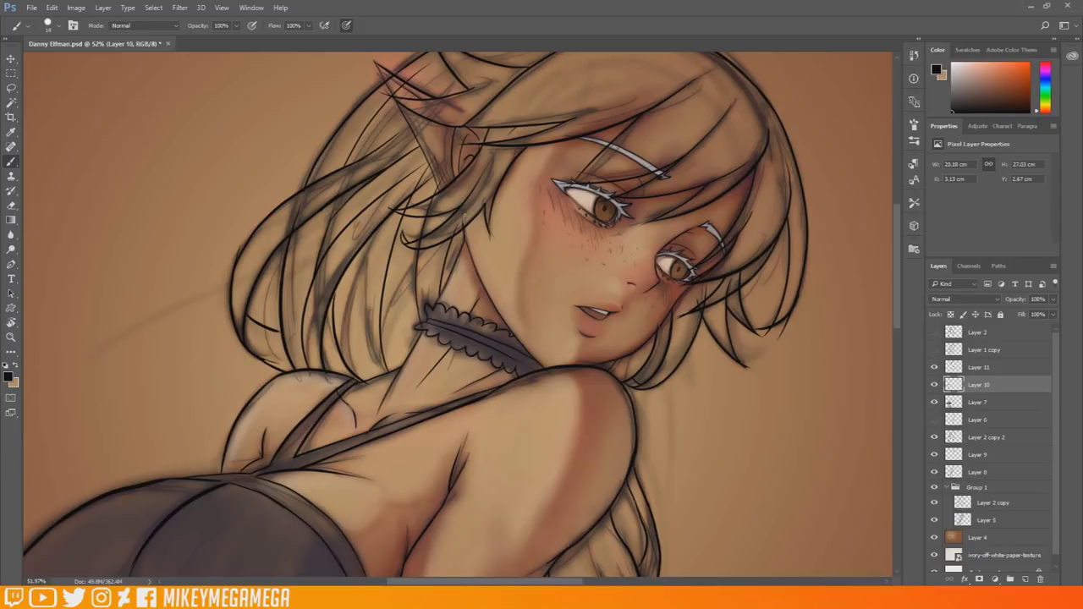
drag(899, 320, 900, 337)
click(977, 368)
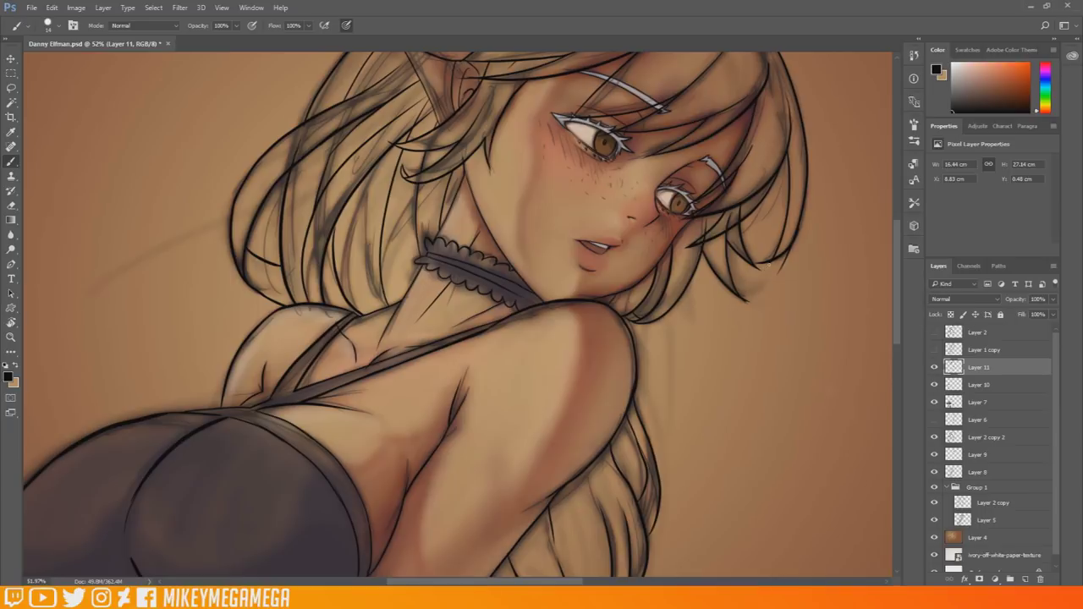
Examine the inked hair from the head down to the loose tail, ending with the whole upright canvas.
mouse_move(897, 274)
mouse_down()
mouse_move(898, 249)
mouse_move(898, 258)
mouse_up()
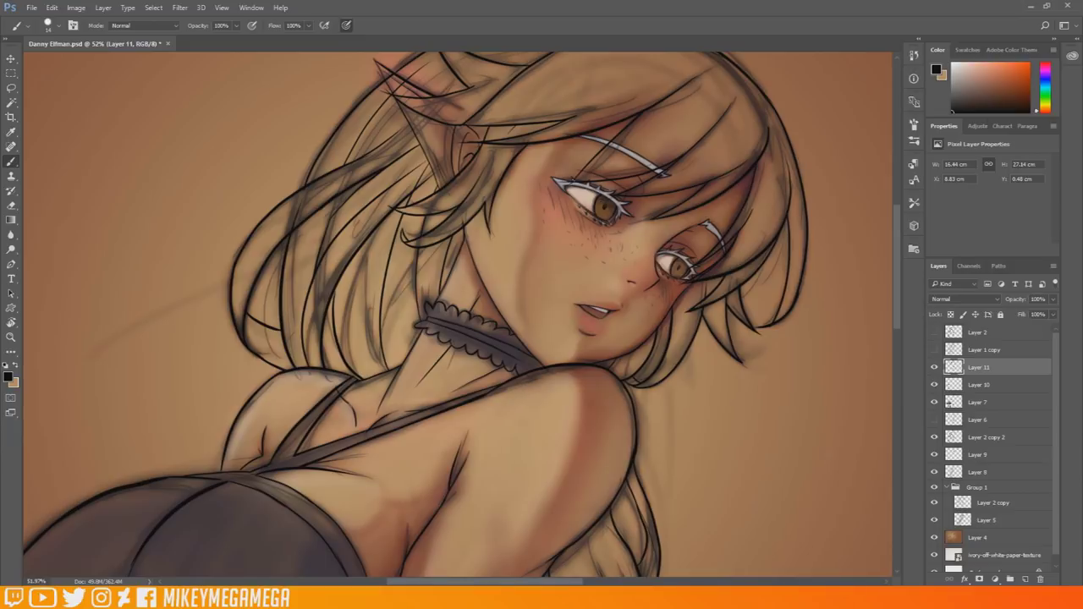
drag(897, 222, 897, 197)
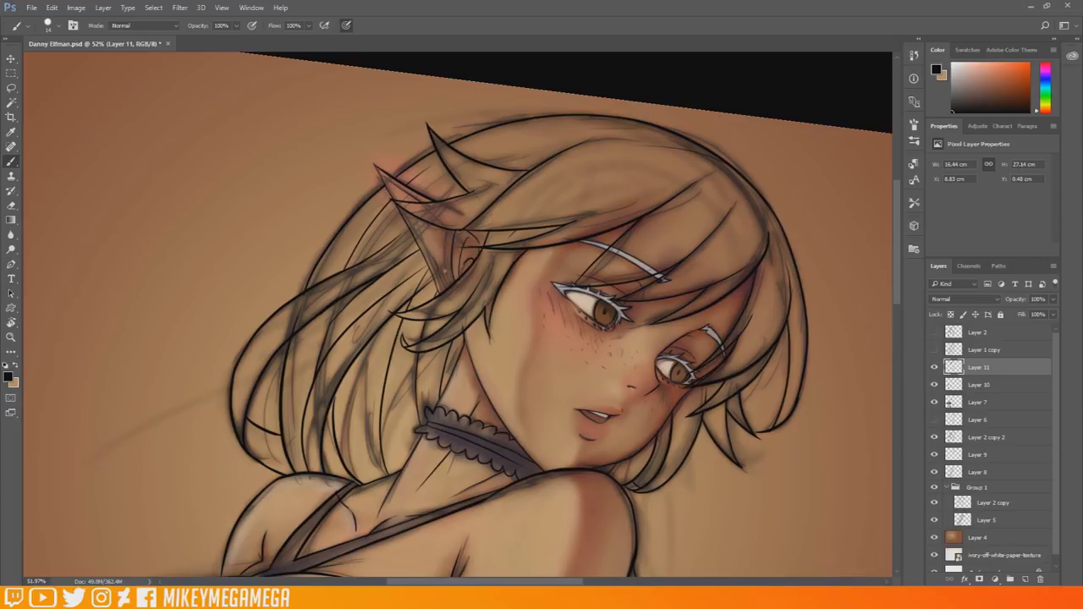
scroll(449, 419, down, 3)
drag(449, 418, 359, 208)
scroll(357, 375, up, 2)
scroll(357, 375, down, 1)
scroll(357, 376, up, 2)
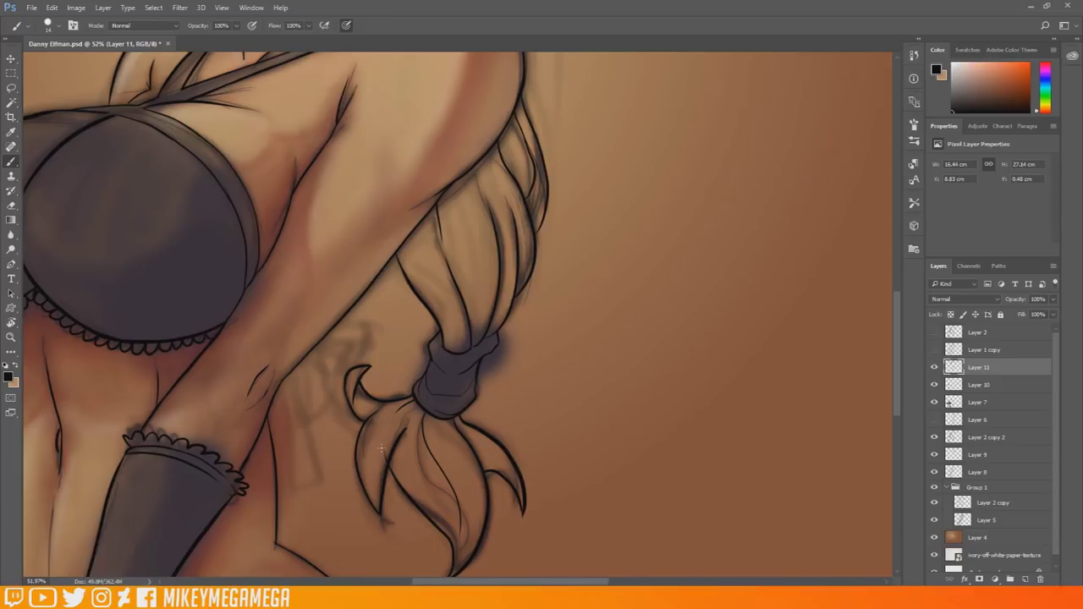
scroll(411, 434, down, 3)
key(r)
key(Escape)
scroll(614, 280, down, 1)
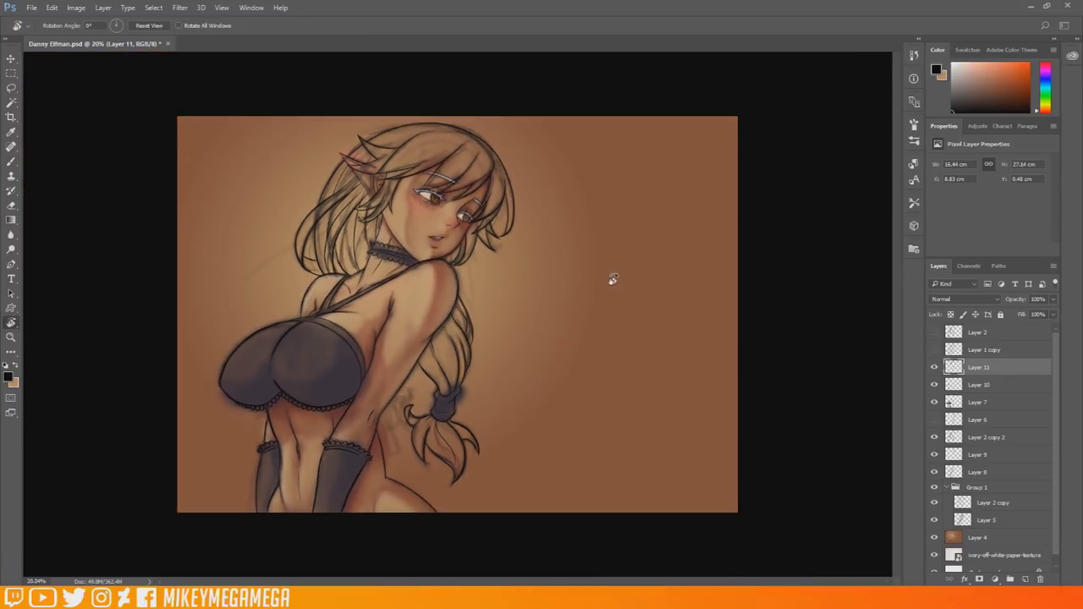
Make Layer 10 the active layer and take up the Brush tool.
scroll(363, 185, up, 6)
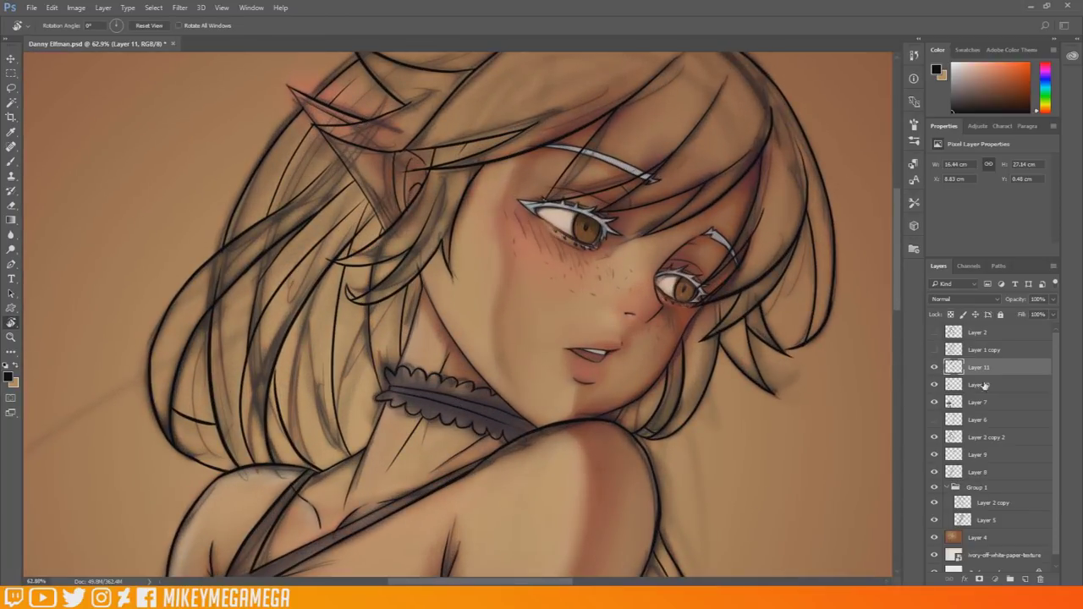
click(983, 387)
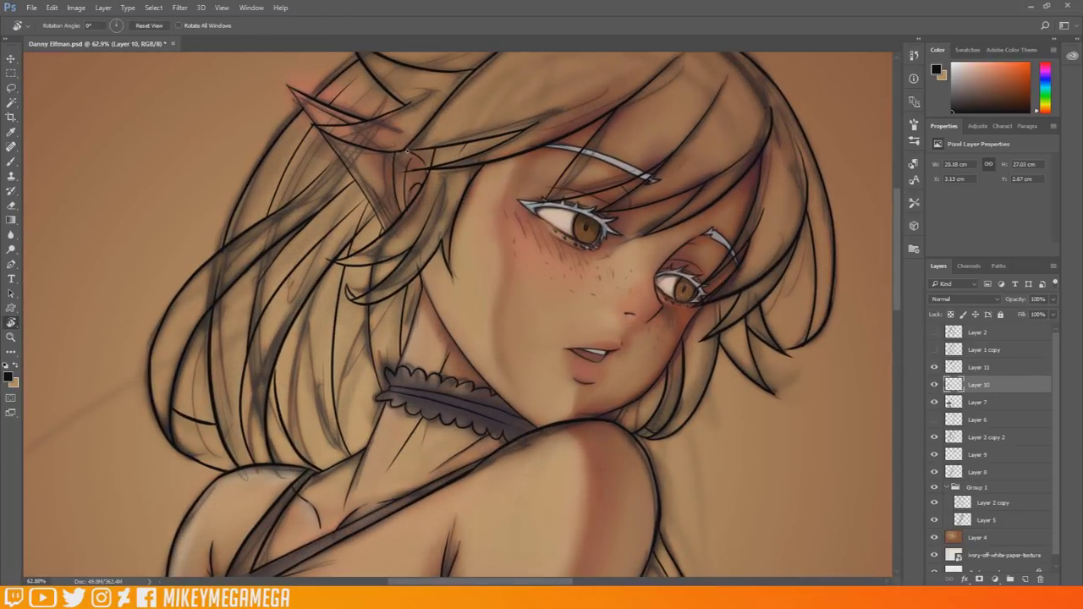
key(b)
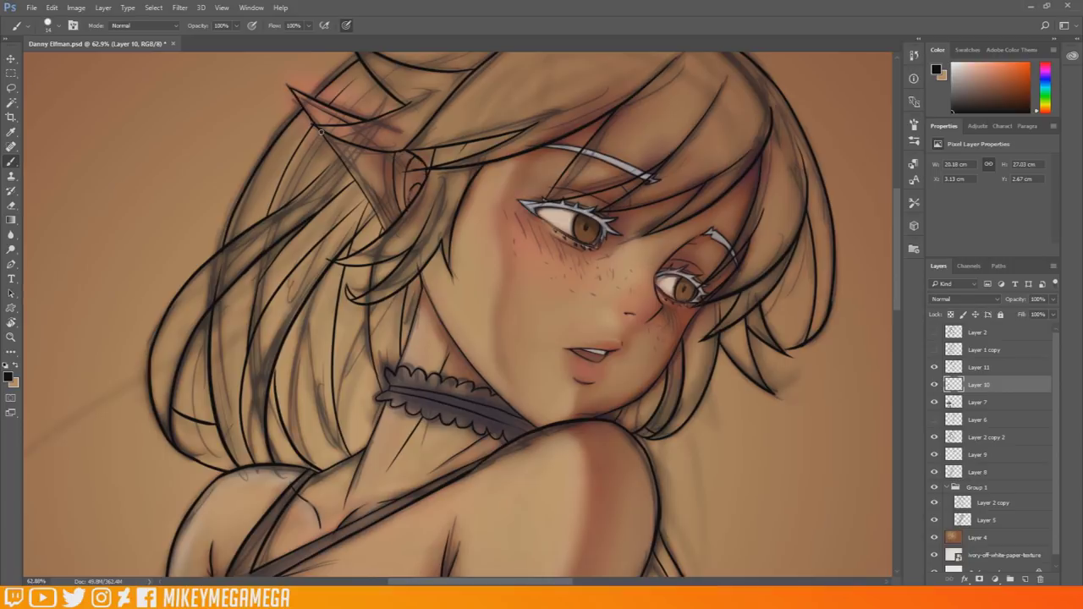
scroll(397, 253, down, 2)
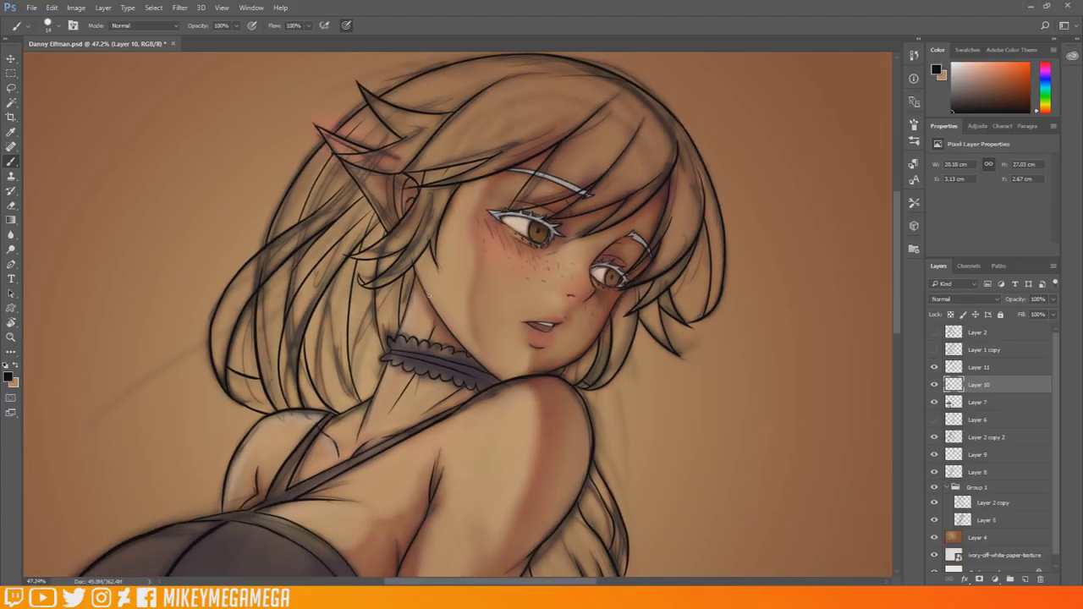
scroll(454, 376, up, 2)
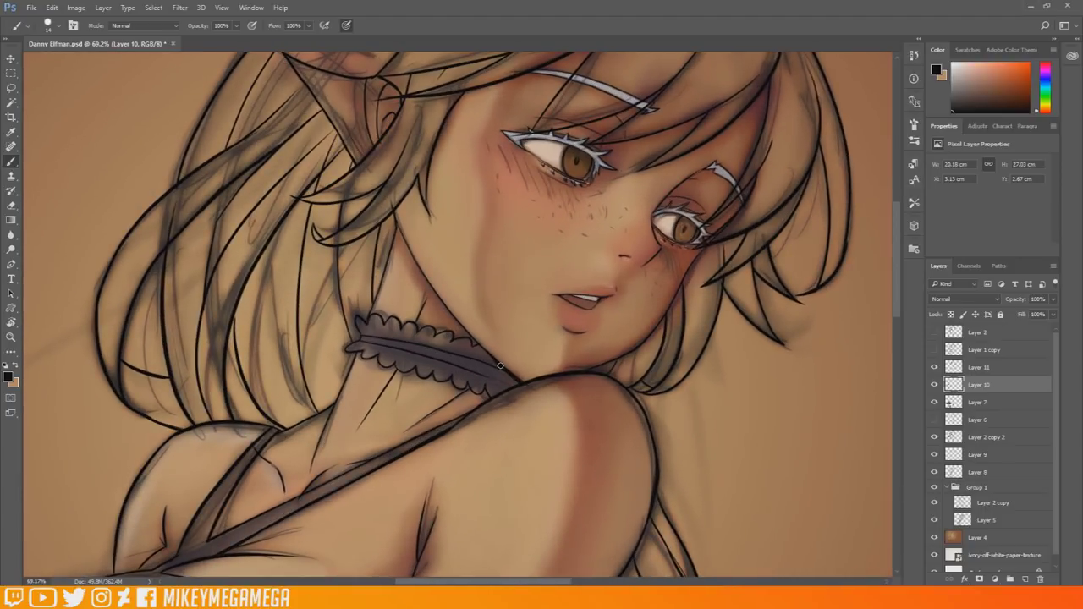
drag(469, 337, 394, 219)
scroll(414, 270, down, 5)
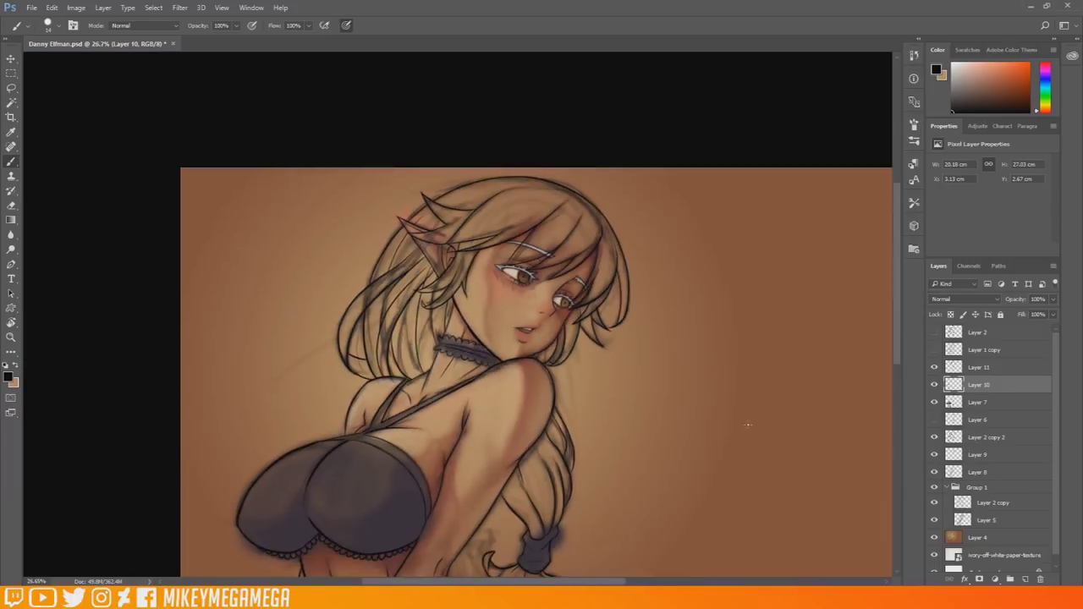
scroll(356, 156, up, 4)
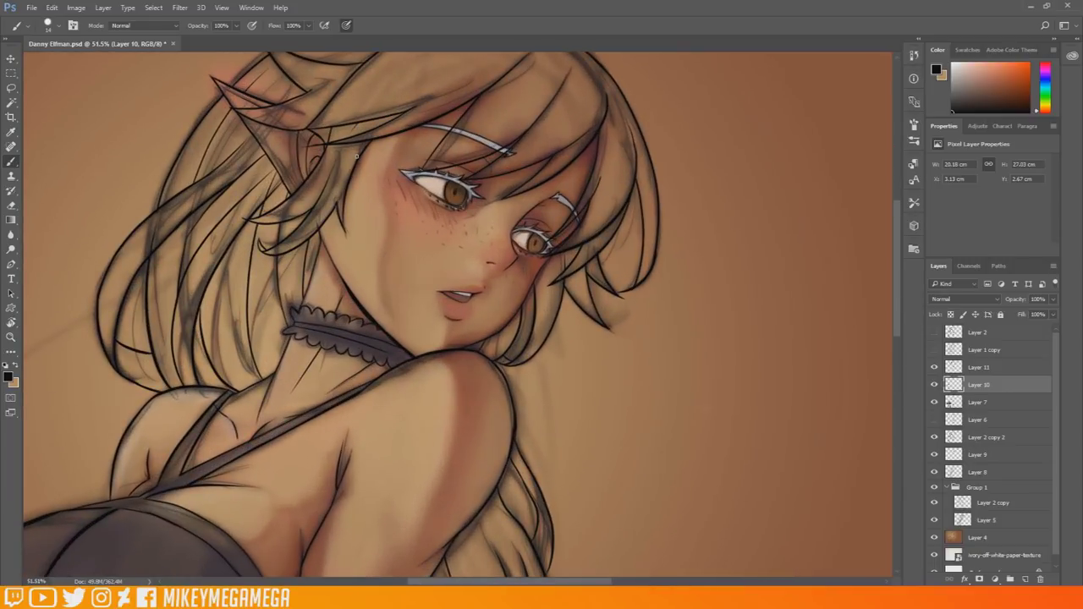
scroll(356, 156, down, 3)
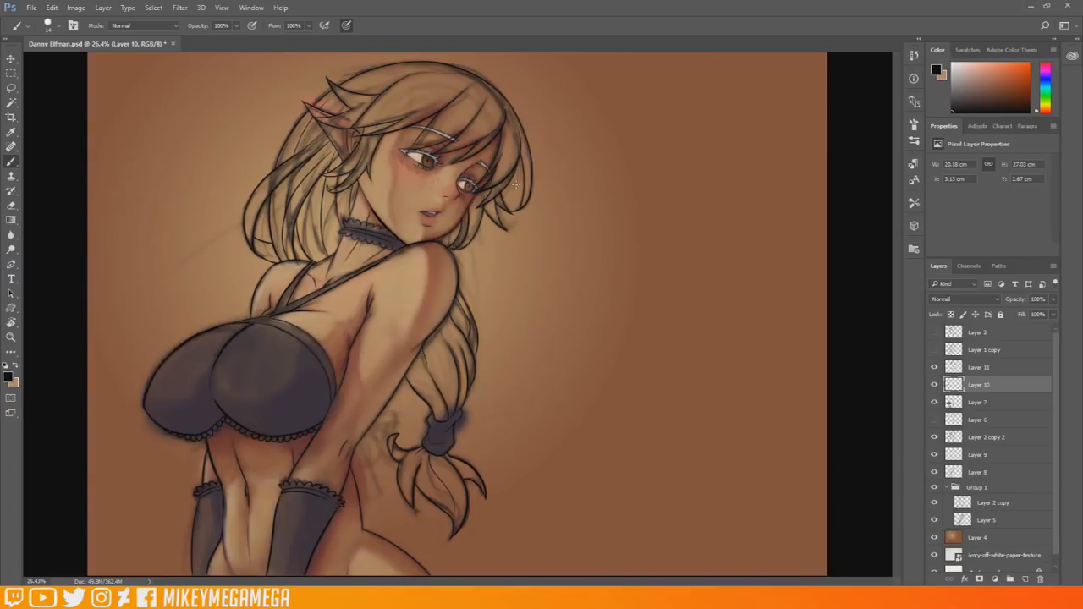
Show the white hair paint on Layer 6 and make it the active layer.
scroll(313, 199, down, 2)
scroll(127, 201, up, 3)
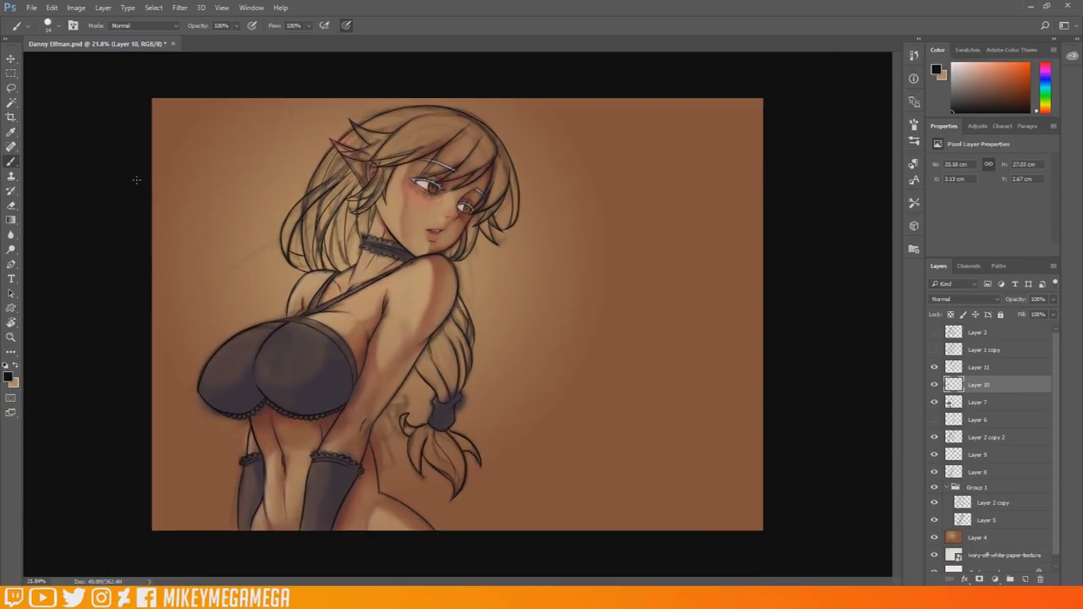
click(934, 419)
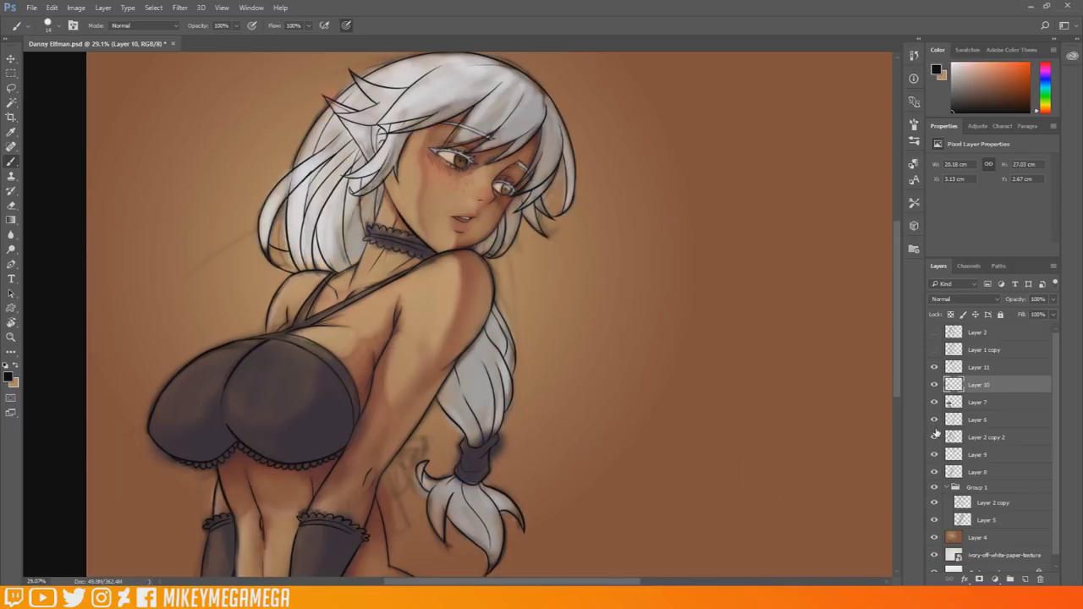
scroll(293, 137, up, 2)
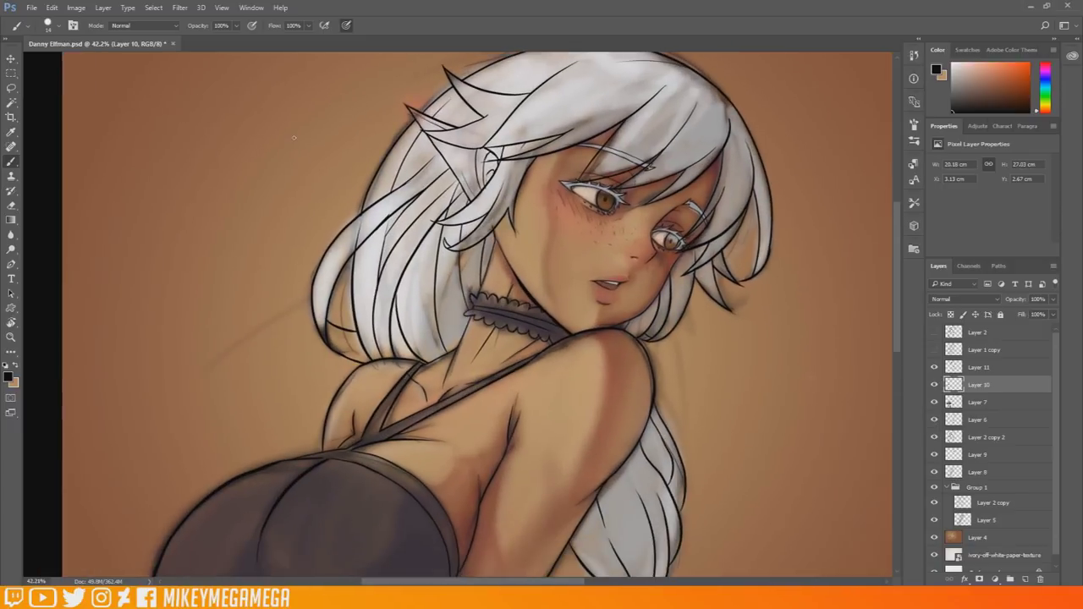
click(8, 377)
click(745, 375)
click(934, 386)
click(934, 386)
click(971, 421)
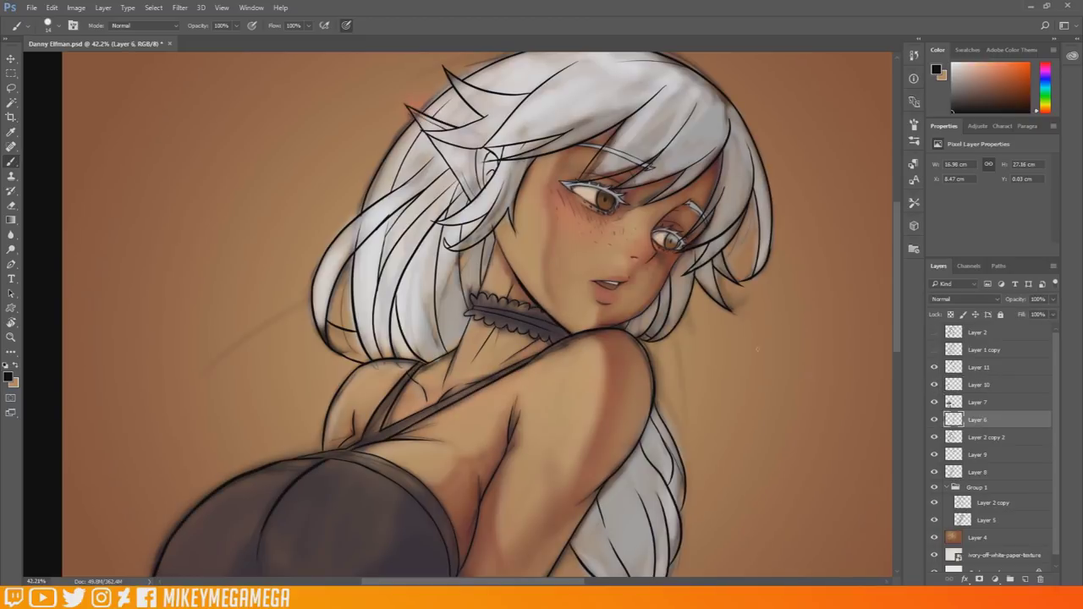
Paint dark blue-grey shadows with a soft brush beneath the fringe, behind the neck and inside the back hair on Layer 6.
click(9, 377)
click(646, 427)
click(524, 475)
click(747, 354)
click(57, 25)
click(114, 171)
click(37, 264)
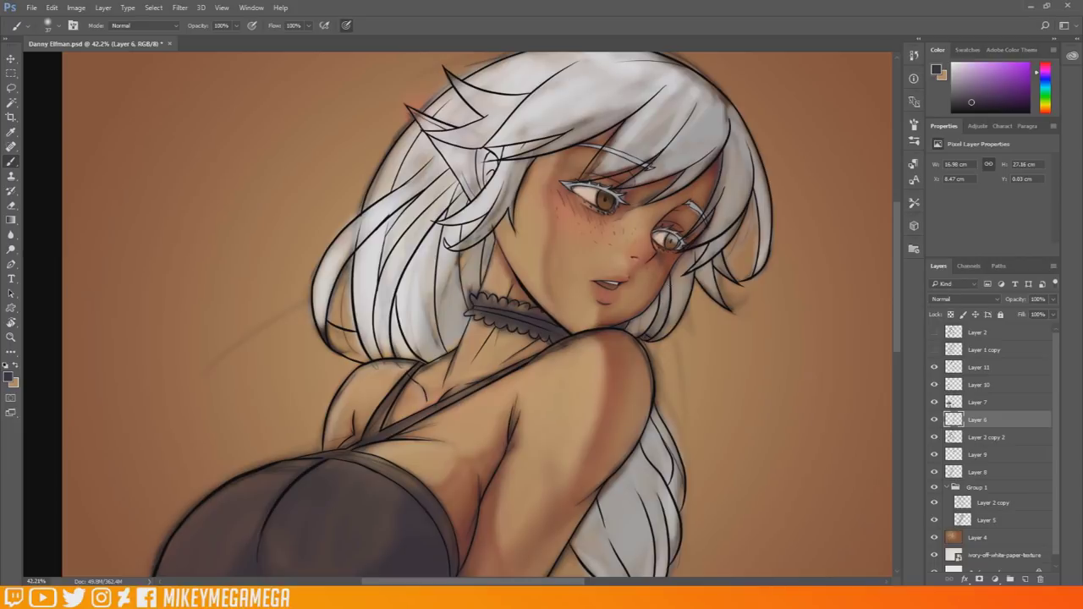
mouse_move(679, 254)
mouse_down()
mouse_move(674, 295)
mouse_move(631, 326)
mouse_move(665, 283)
mouse_up()
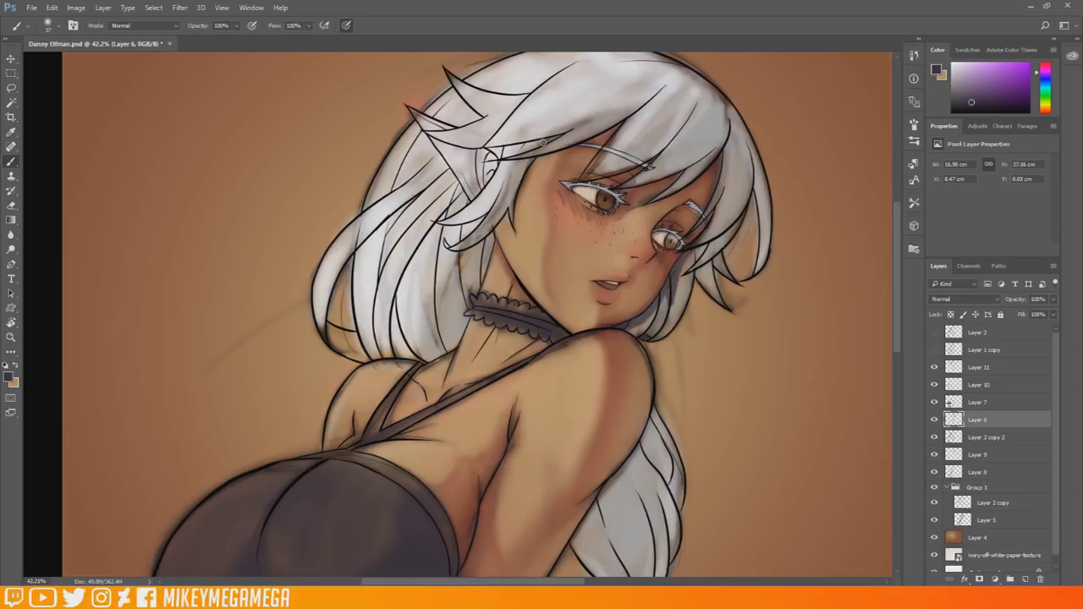
mouse_move(553, 140)
mouse_down()
mouse_move(498, 151)
mouse_move(515, 189)
mouse_move(512, 230)
mouse_move(485, 281)
mouse_move(494, 220)
mouse_up()
drag(465, 328, 459, 217)
mouse_move(460, 269)
mouse_down()
mouse_move(467, 325)
mouse_move(436, 244)
mouse_up()
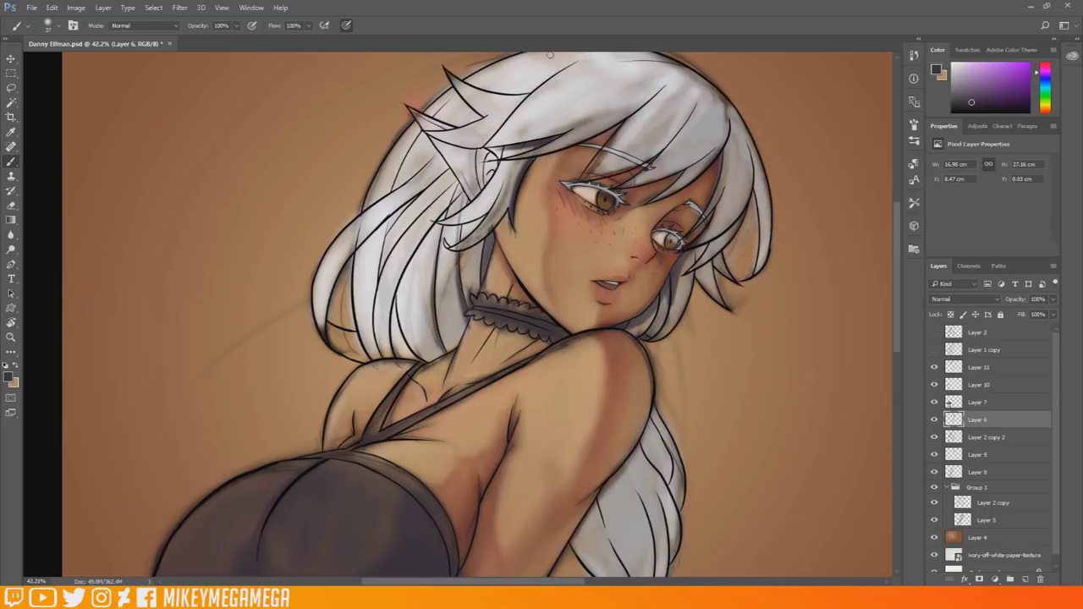
mouse_move(330, 322)
mouse_down()
mouse_move(346, 353)
mouse_move(361, 360)
mouse_move(336, 280)
mouse_move(398, 203)
mouse_move(438, 179)
mouse_up()
mouse_move(674, 486)
mouse_down()
mouse_move(675, 511)
mouse_move(673, 450)
mouse_move(680, 467)
mouse_up()
Glaze a mid grey-violet over the back hair and fringe with a large soft brush at 13% opacity.
scroll(833, 250, down, 1)
click(7, 377)
click(504, 426)
click(746, 354)
right_click(458, 200)
drag(547, 228, 560, 228)
click(346, 25)
click(237, 26)
drag(242, 39, 193, 39)
click(252, 25)
drag(458, 199, 455, 247)
mouse_move(429, 222)
mouse_down()
mouse_move(412, 333)
mouse_move(407, 233)
mouse_move(400, 316)
mouse_up()
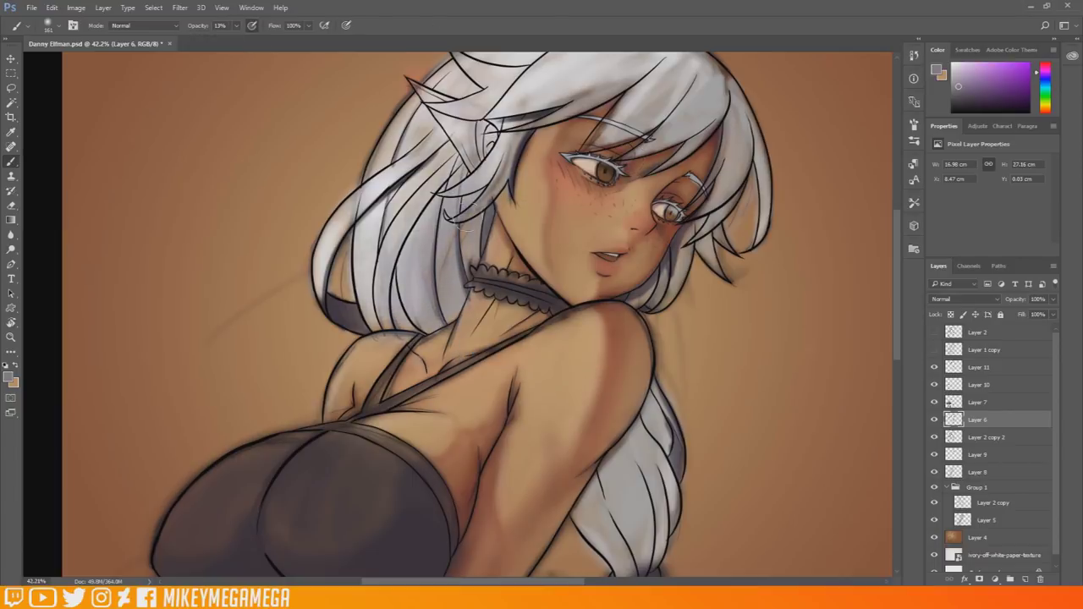
drag(719, 143, 728, 185)
Delete Layer 6 with the old hair paint.
scroll(641, 474, down, 10)
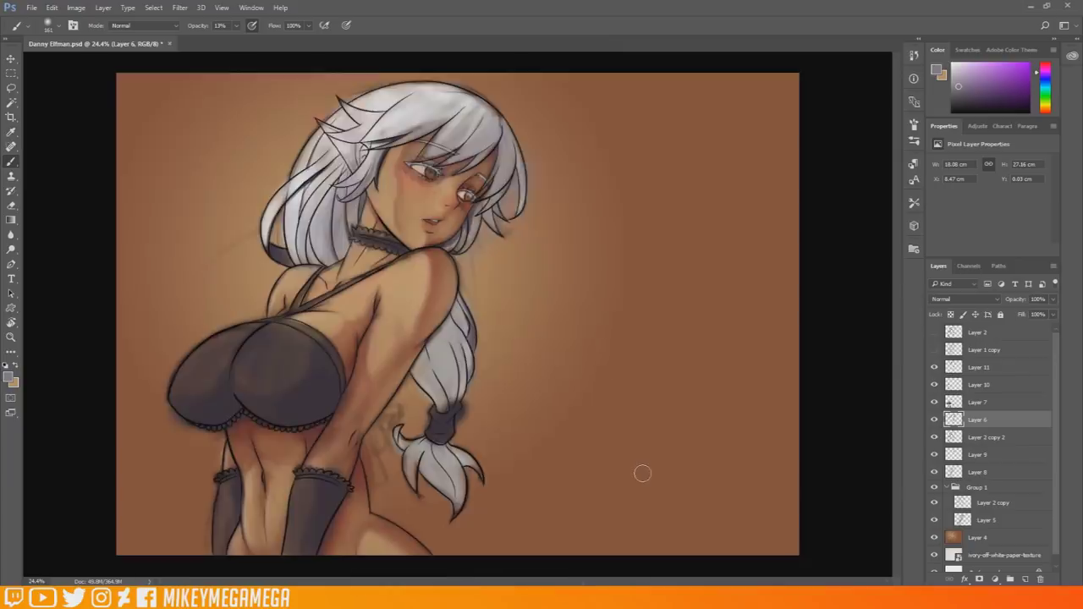
scroll(466, 132, up, 5)
key(Delete)
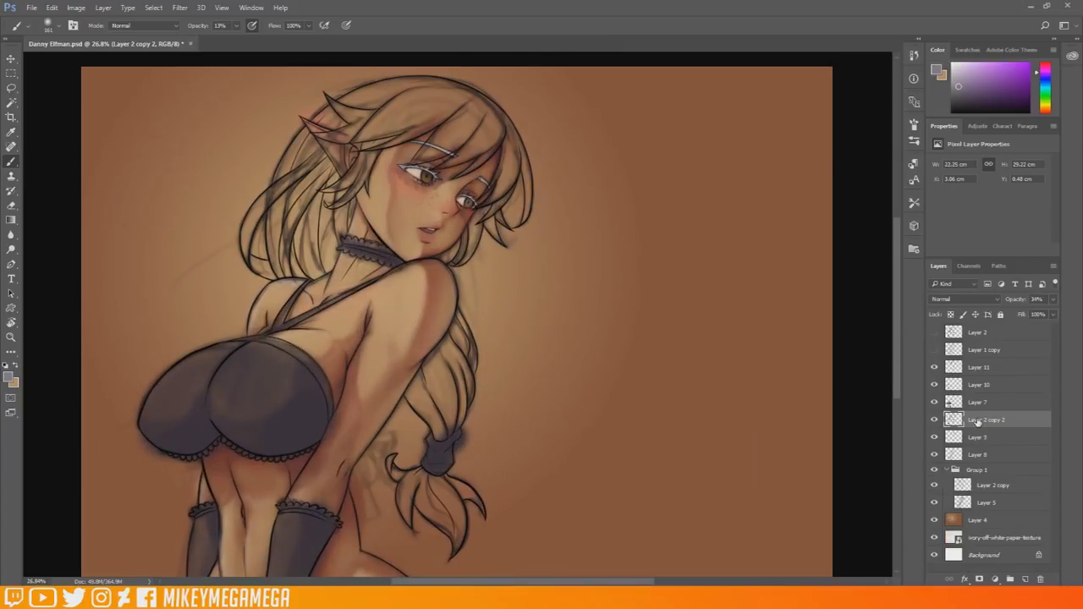
Add a new layer above Layer 2 copy 2 and set up a light grey hard round brush at 100% opacity.
click(9, 377)
drag(496, 396, 489, 396)
key(Return)
click(58, 26)
double_click(40, 198)
scroll(271, 269, up, 3)
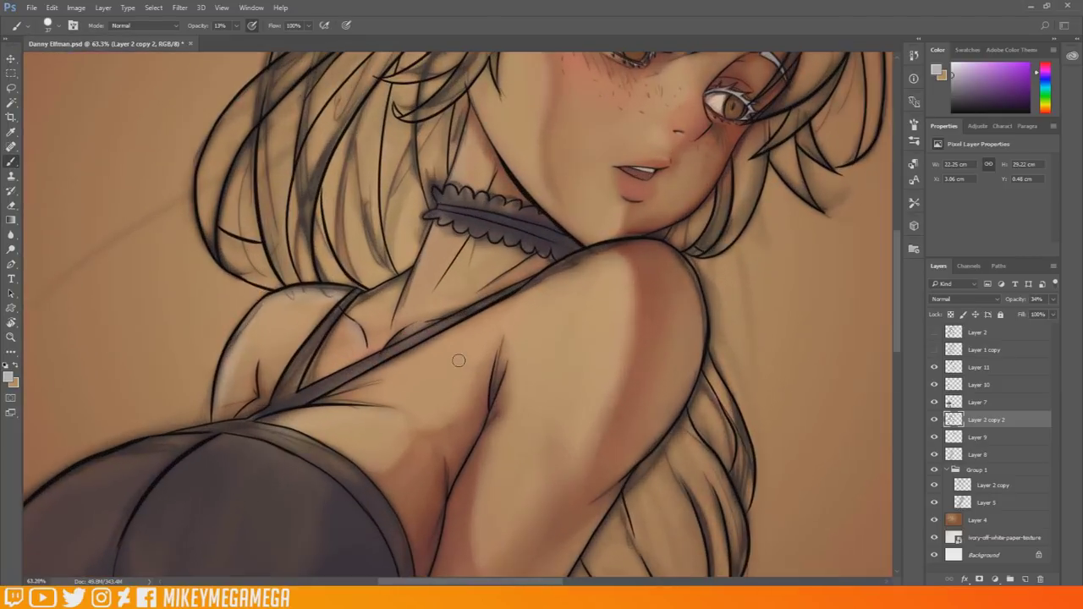
click(1026, 579)
drag(237, 26, 285, 39)
click(252, 25)
click(59, 26)
double_click(23, 187)
Trace light grey just inside the ink lines of the back hair, ear edge and side locks, from the collar to the ear.
mouse_move(211, 161)
mouse_down()
mouse_move(212, 241)
mouse_move(224, 146)
mouse_move(203, 168)
mouse_move(228, 160)
mouse_move(260, 86)
mouse_move(221, 134)
mouse_move(273, 102)
mouse_move(268, 241)
mouse_move(217, 228)
mouse_move(266, 245)
mouse_move(236, 265)
mouse_move(250, 275)
mouse_move(236, 271)
mouse_move(369, 284)
mouse_move(419, 241)
mouse_move(433, 181)
mouse_up()
drag(897, 285, 897, 256)
mouse_move(442, 308)
mouse_down()
mouse_move(470, 185)
mouse_move(459, 221)
mouse_move(503, 130)
mouse_move(495, 196)
mouse_move(502, 145)
mouse_move(532, 104)
mouse_up()
mouse_move(429, 180)
mouse_down()
mouse_move(479, 127)
mouse_move(486, 95)
mouse_up()
drag(363, 73, 426, 167)
scroll(452, 180, up, 3)
mouse_move(359, 184)
mouse_down()
mouse_move(445, 206)
mouse_move(376, 187)
mouse_move(443, 173)
mouse_up()
mouse_move(273, 311)
mouse_down()
mouse_move(284, 267)
mouse_move(341, 178)
mouse_move(409, 114)
mouse_up()
drag(392, 168, 421, 176)
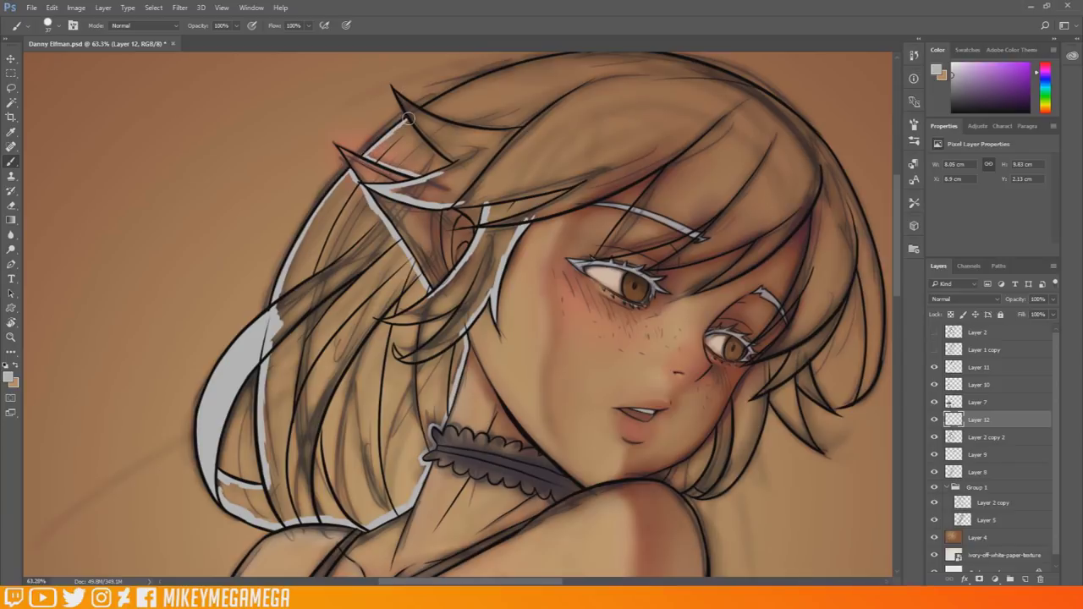
Continue the light grey edge along the crown of the head, rotating the canvas to follow the curve.
scroll(421, 116, up, 2)
key(r)
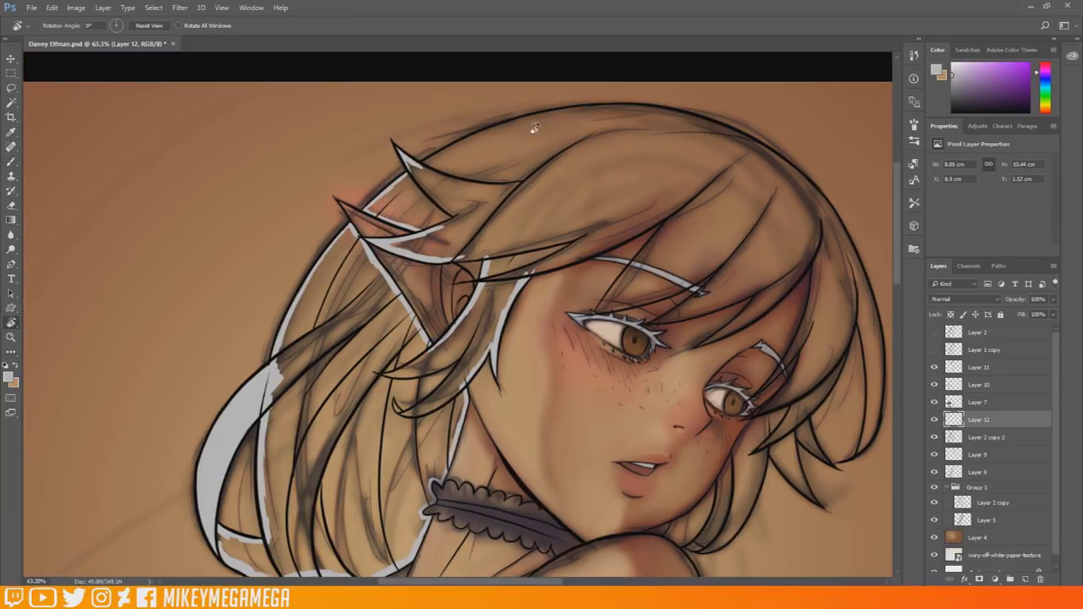
drag(535, 128, 305, 183)
key(b)
scroll(306, 253, up, 5)
drag(305, 442, 295, 320)
mouse_move(296, 358)
mouse_down()
mouse_move(306, 247)
mouse_move(404, 111)
mouse_move(255, 266)
mouse_up()
key(r)
key(b)
scroll(257, 355, up, 6)
mouse_move(256, 436)
mouse_down()
mouse_move(260, 315)
mouse_move(253, 350)
mouse_move(273, 279)
mouse_move(360, 174)
mouse_move(345, 185)
mouse_move(411, 154)
mouse_move(363, 181)
mouse_move(375, 173)
mouse_move(310, 257)
mouse_up()
Trace the outer front locks and the hair below the chin in light grey along their ink lines.
key(r)
drag(450, 220, 397, 243)
key(b)
mouse_move(305, 357)
mouse_down()
mouse_move(330, 293)
mouse_move(378, 241)
mouse_move(368, 253)
mouse_move(354, 207)
mouse_move(387, 232)
mouse_up()
mouse_move(392, 192)
mouse_down()
mouse_move(416, 232)
mouse_move(450, 167)
mouse_move(480, 146)
mouse_move(505, 149)
mouse_move(485, 149)
mouse_move(453, 188)
mouse_move(446, 217)
mouse_move(478, 198)
mouse_move(472, 208)
mouse_move(496, 165)
mouse_move(509, 165)
mouse_move(501, 150)
mouse_move(518, 171)
mouse_up()
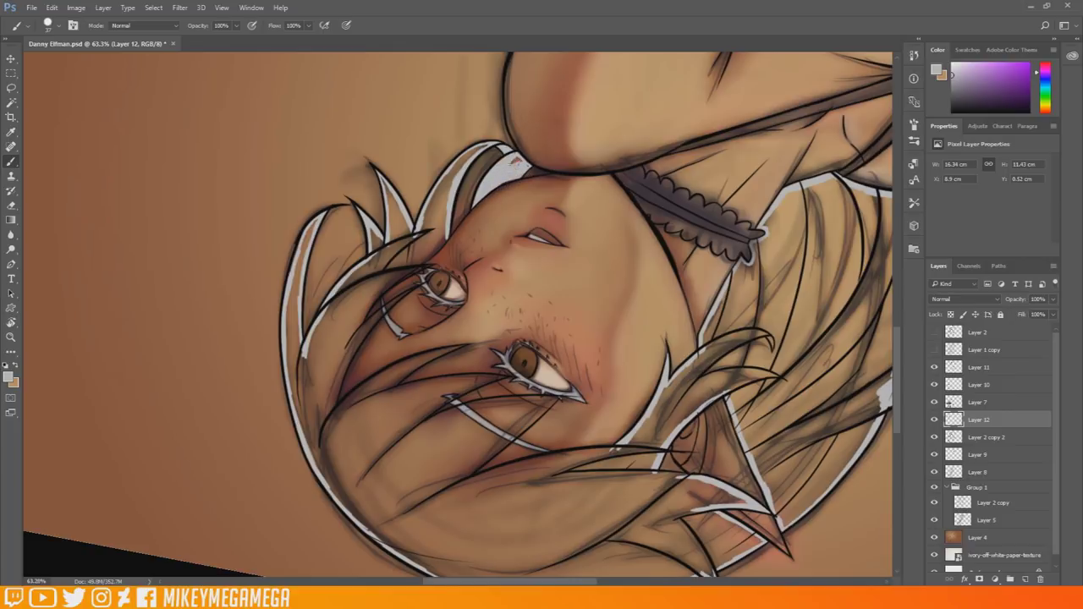
Edge the lock beside the far eye and the first fringe strands in light grey, undoing a stray stroke.
key(r)
mouse_move(527, 166)
mouse_down()
mouse_move(574, 216)
mouse_move(535, 380)
mouse_move(485, 389)
mouse_up()
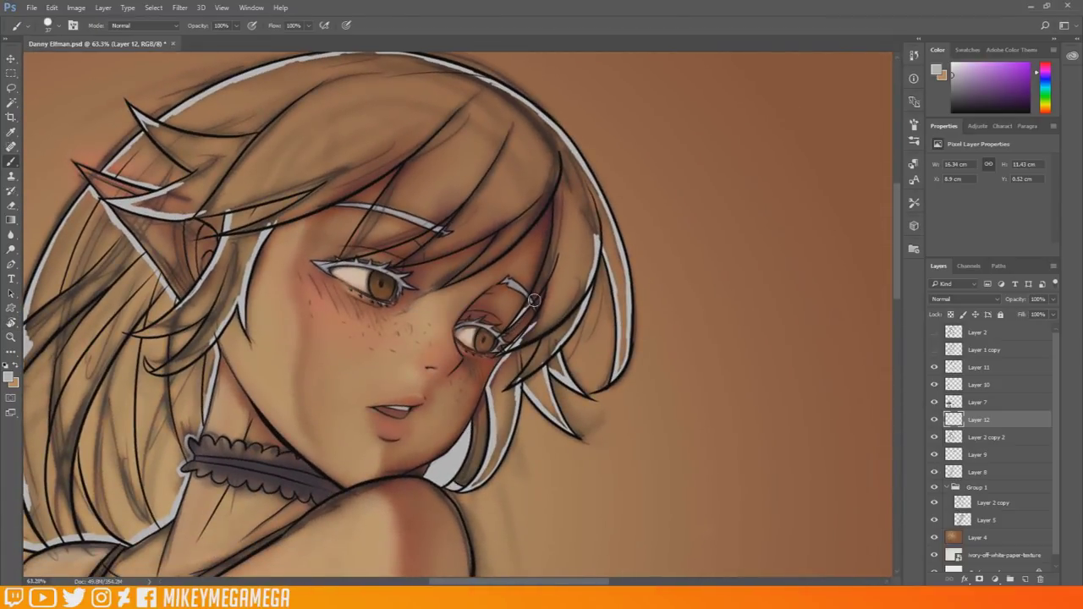
mouse_move(525, 306)
mouse_down()
mouse_move(549, 288)
mouse_move(521, 310)
mouse_move(541, 283)
mouse_move(549, 286)
mouse_move(542, 311)
mouse_up()
key(ctrl+z)
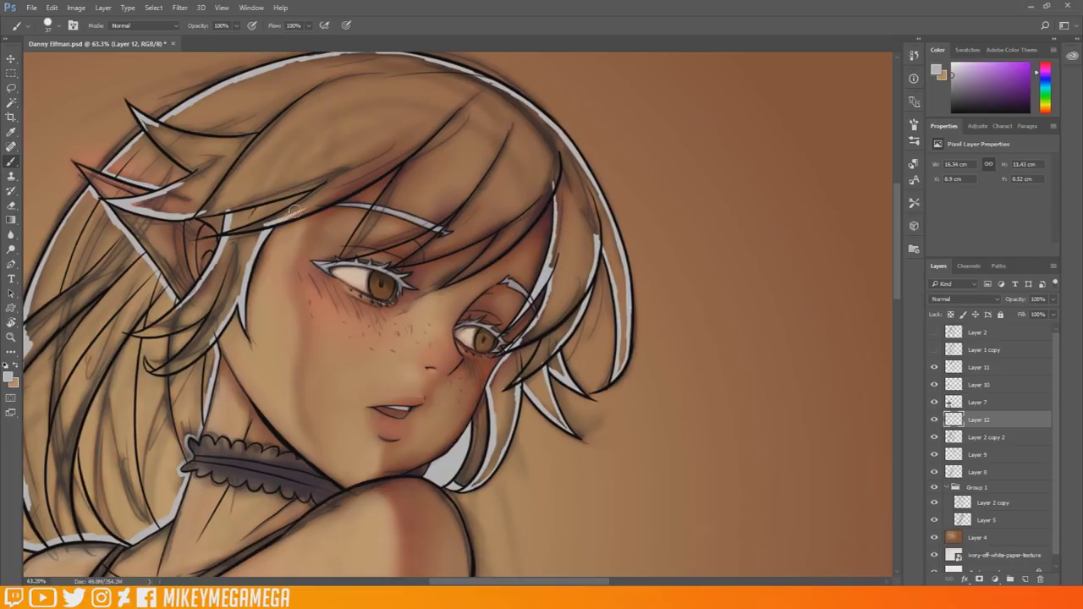
drag(295, 210, 420, 148)
drag(341, 257, 458, 113)
Trace the remaining pointed fringe strands over the forehead in light grey.
key(r)
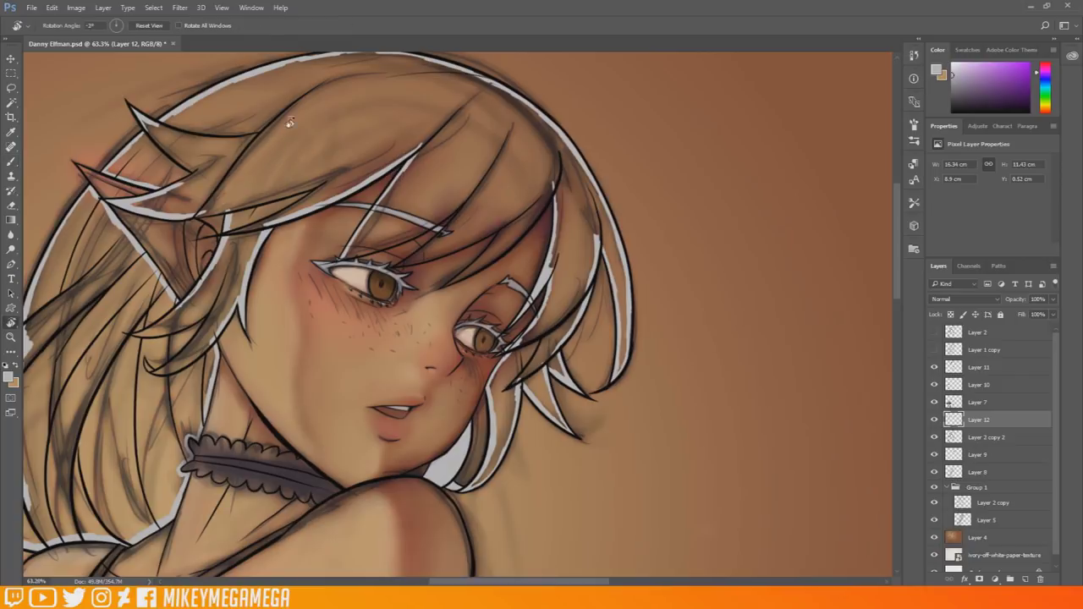
drag(283, 127, 711, 349)
mouse_move(528, 416)
mouse_down()
mouse_move(540, 348)
mouse_move(580, 284)
mouse_move(521, 385)
mouse_move(538, 309)
mouse_up()
drag(477, 418, 533, 312)
drag(478, 408, 486, 331)
drag(467, 473, 464, 396)
drag(461, 446, 481, 328)
Paint a light grey edge where the tied hair meets the back of the upper arm.
key(r)
drag(423, 163, 430, 392)
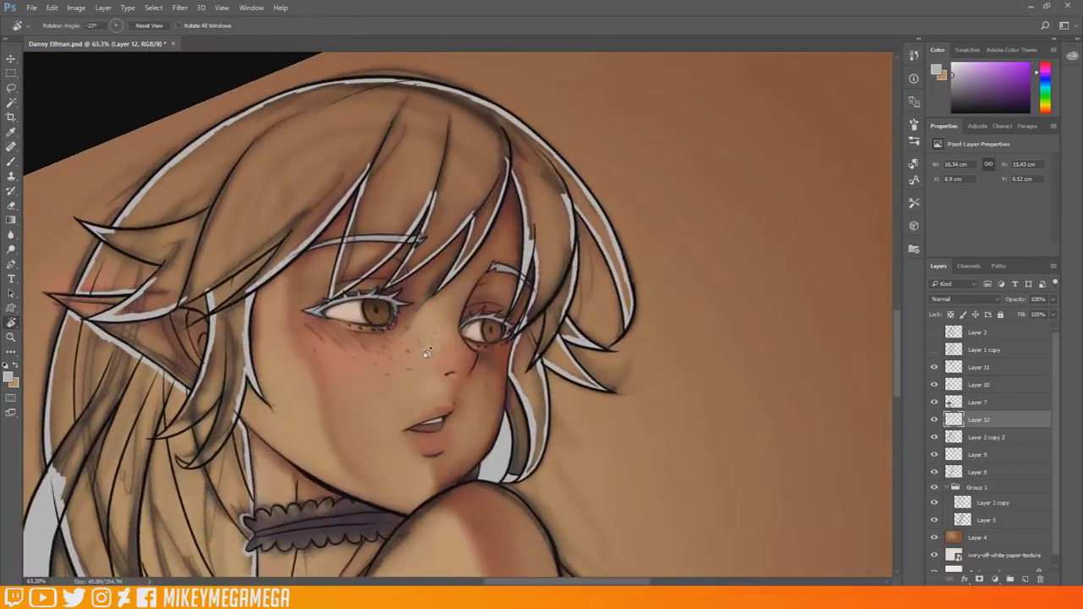
scroll(474, 309, down, 5)
drag(507, 386, 381, 181)
scroll(474, 292, up, 5)
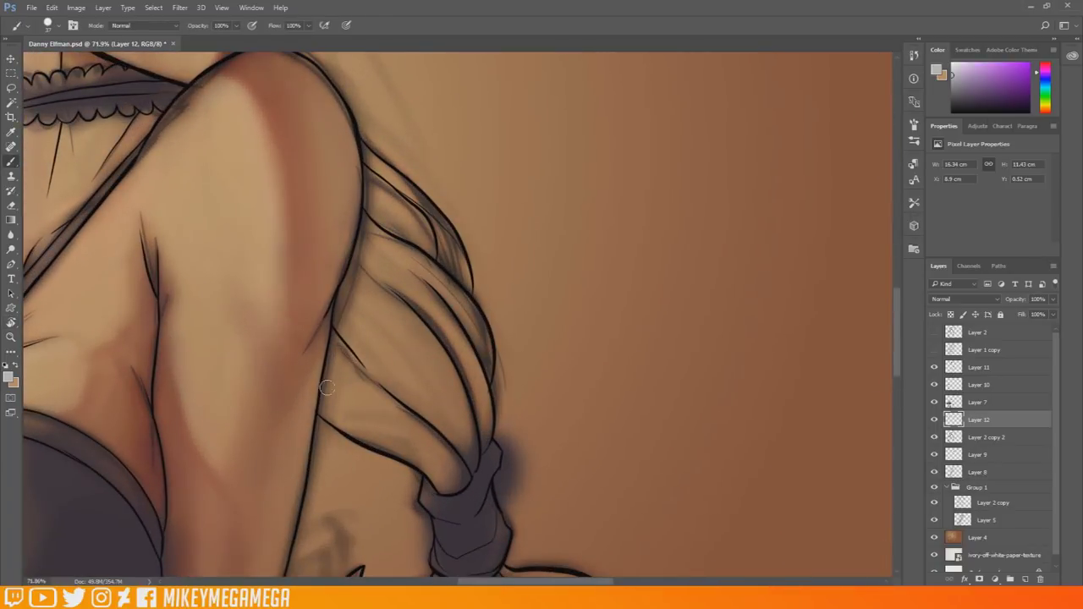
drag(320, 415, 347, 279)
mouse_move(360, 142)
mouse_down()
mouse_move(360, 239)
mouse_move(347, 272)
mouse_up()
Outline the tied hair between the shoulder and the hair tie in light grey.
key(r)
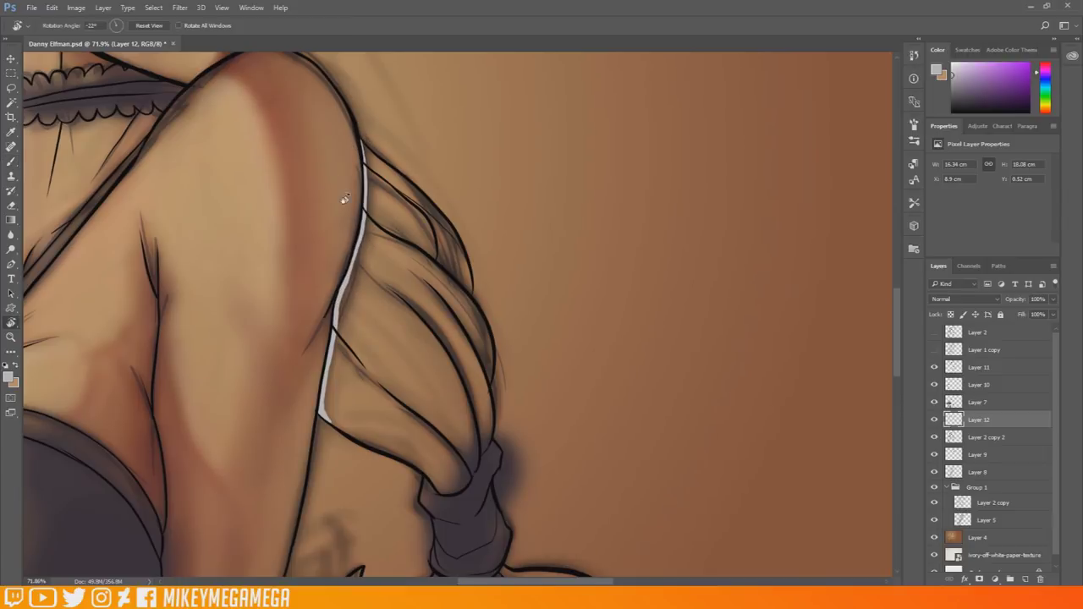
drag(344, 199, 312, 240)
mouse_move(304, 289)
mouse_down()
mouse_move(284, 355)
mouse_move(465, 204)
mouse_up()
key(r)
mouse_move(526, 489)
mouse_down()
mouse_move(526, 498)
mouse_move(496, 458)
mouse_up()
mouse_move(483, 445)
mouse_down()
mouse_move(492, 455)
mouse_move(456, 404)
mouse_move(445, 332)
mouse_up()
mouse_move(466, 375)
mouse_down()
mouse_move(472, 419)
mouse_move(528, 482)
mouse_up()
drag(533, 426, 470, 365)
mouse_move(429, 276)
mouse_down()
mouse_move(441, 196)
mouse_move(457, 174)
mouse_up()
Outline the loose, pointed hair ends below the hair tie in light grey.
scroll(614, 179, up, 5)
mouse_move(319, 276)
mouse_down()
mouse_move(358, 325)
mouse_move(380, 326)
mouse_move(382, 343)
mouse_move(441, 361)
mouse_move(453, 354)
mouse_move(416, 355)
mouse_move(558, 337)
mouse_move(596, 350)
mouse_move(591, 377)
mouse_move(610, 360)
mouse_move(563, 312)
mouse_up()
mouse_move(383, 315)
mouse_down()
mouse_move(362, 237)
mouse_move(377, 149)
mouse_move(394, 200)
mouse_move(397, 341)
mouse_up()
key(r)
drag(354, 378, 401, 268)
key(r)
drag(438, 208, 372, 239)
mouse_move(340, 341)
mouse_down()
mouse_move(339, 355)
mouse_move(352, 267)
mouse_move(340, 359)
mouse_up()
Fill the loose hair ends, the tied length and the main hair with light grey using the Paint Bucket tool.
right_click(13, 220)
click(71, 231)
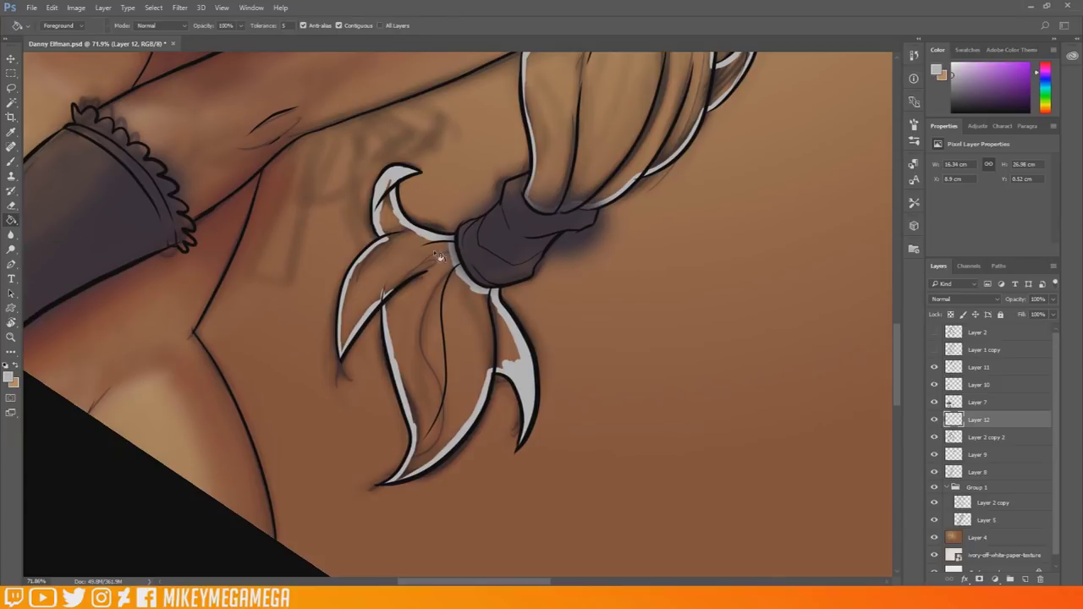
click(427, 327)
click(595, 186)
scroll(594, 188, down, 2)
scroll(597, 197, down, 4)
click(450, 221)
Touch up unfilled gaps along the edges of the flat grey hair with the brush, stepping back a stroke.
scroll(365, 489, up, 4)
click(12, 161)
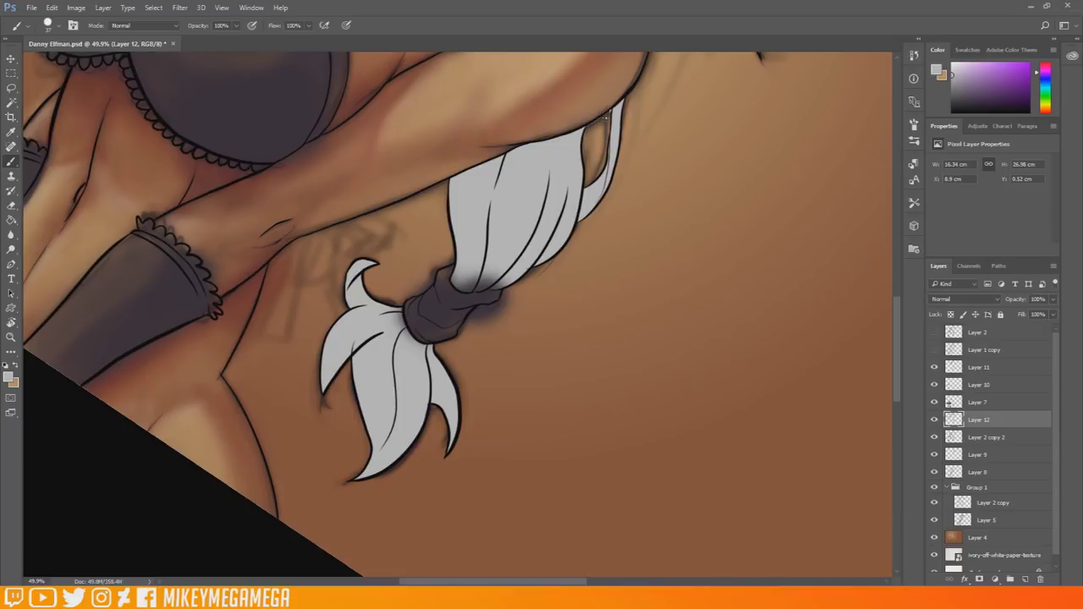
drag(897, 311, 897, 237)
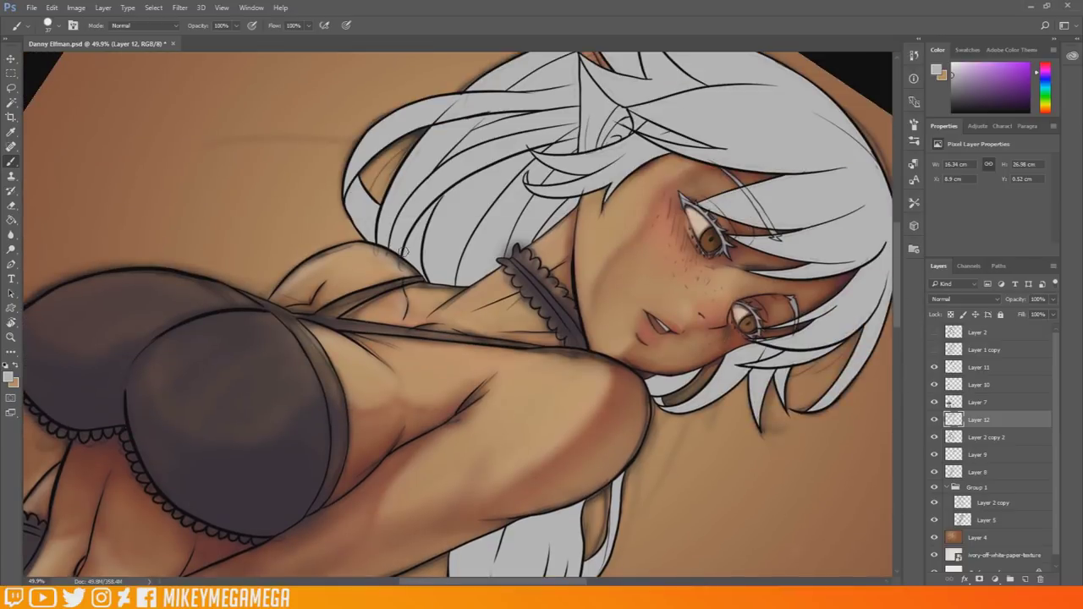
scroll(887, 218, up, 2)
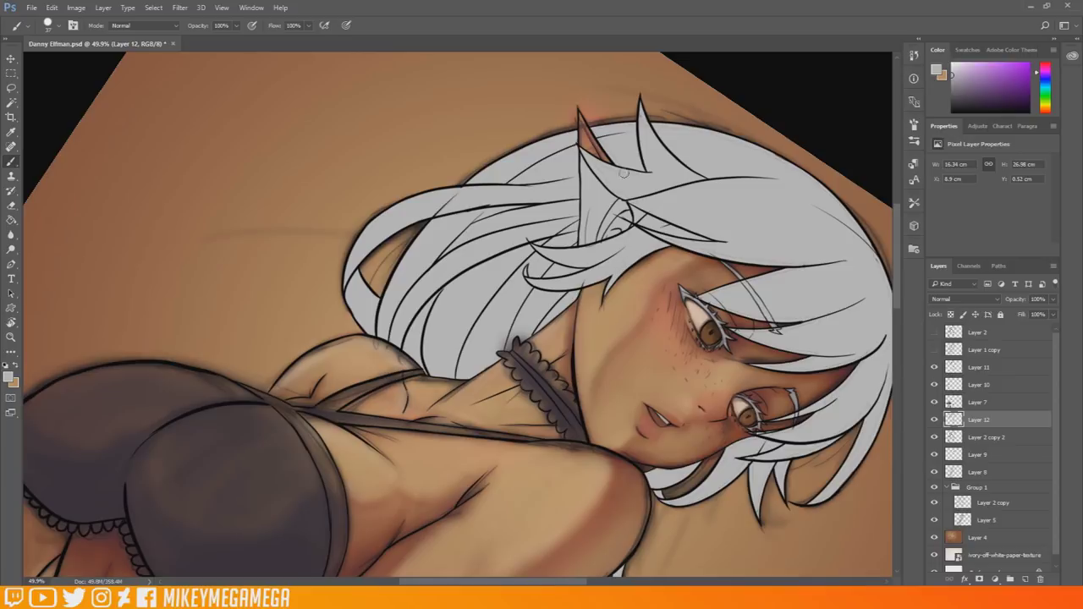
key(r)
mouse_move(812, 250)
mouse_down()
mouse_move(802, 208)
mouse_move(39, 308)
mouse_up()
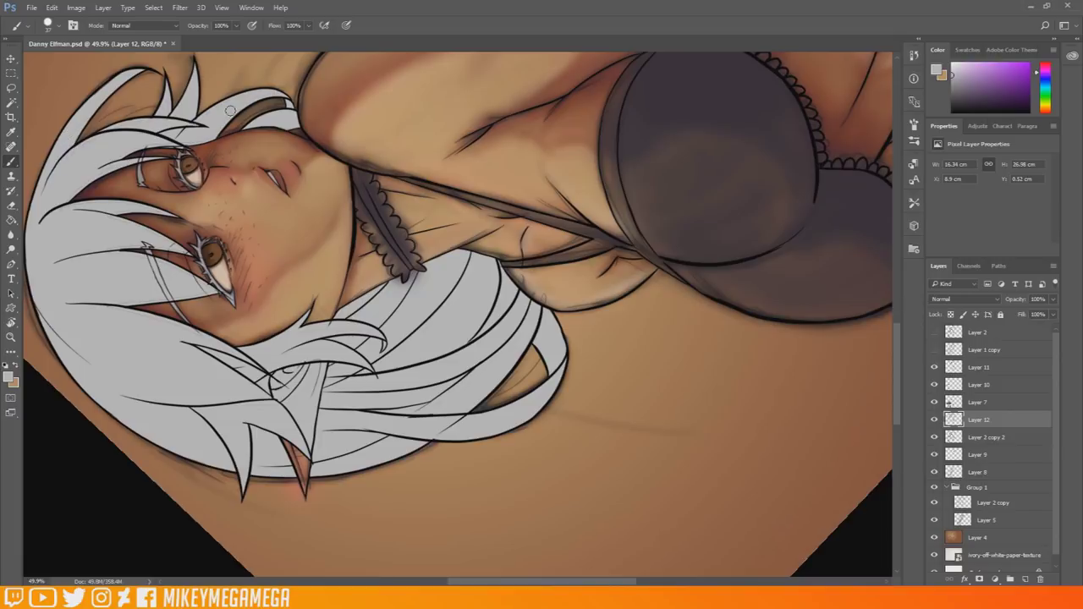
drag(121, 164, 55, 221)
key(ctrl+alt+z)
key(r)
mouse_move(174, 140)
mouse_down()
mouse_move(747, 297)
mouse_move(751, 343)
mouse_up()
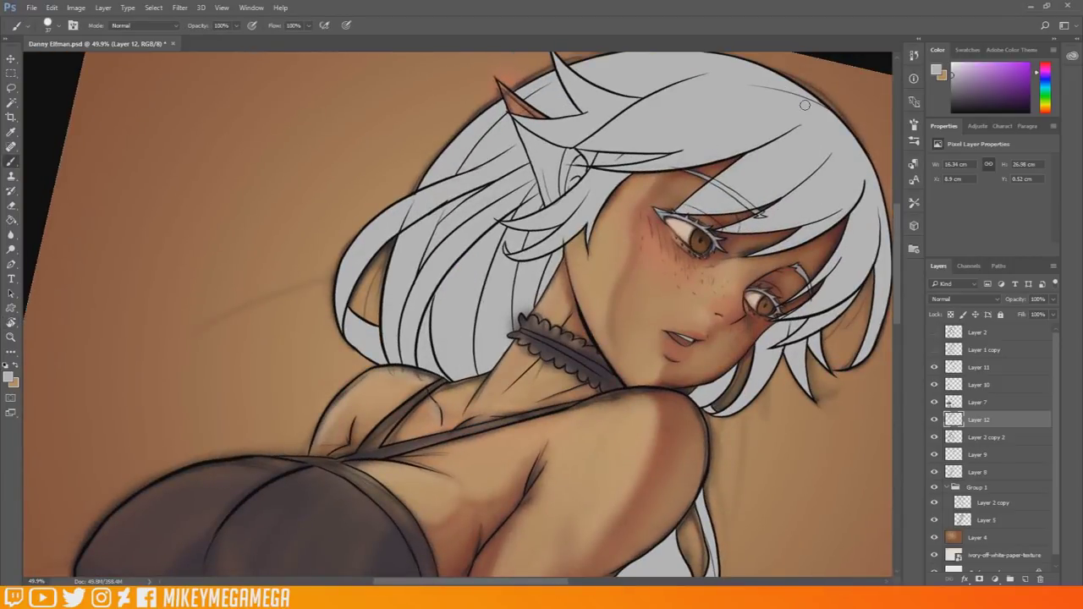
Clear the grey fill covering the pointed ear inside the hair.
scroll(805, 105, down, 2)
scroll(759, 142, up, 3)
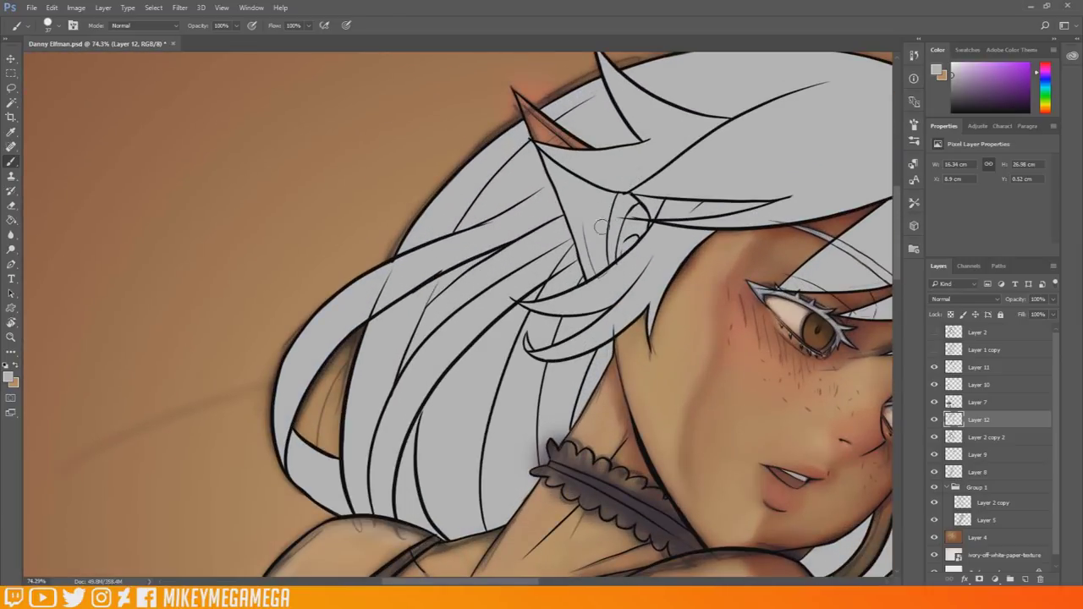
mouse_move(547, 159)
mouse_down()
mouse_move(560, 202)
mouse_move(584, 185)
mouse_move(591, 222)
mouse_move(575, 241)
mouse_move(590, 277)
mouse_move(612, 246)
mouse_move(603, 212)
mouse_move(623, 197)
mouse_move(642, 211)
mouse_move(630, 213)
mouse_move(651, 203)
mouse_move(641, 233)
mouse_move(616, 207)
mouse_up()
scroll(650, 250, down, 6)
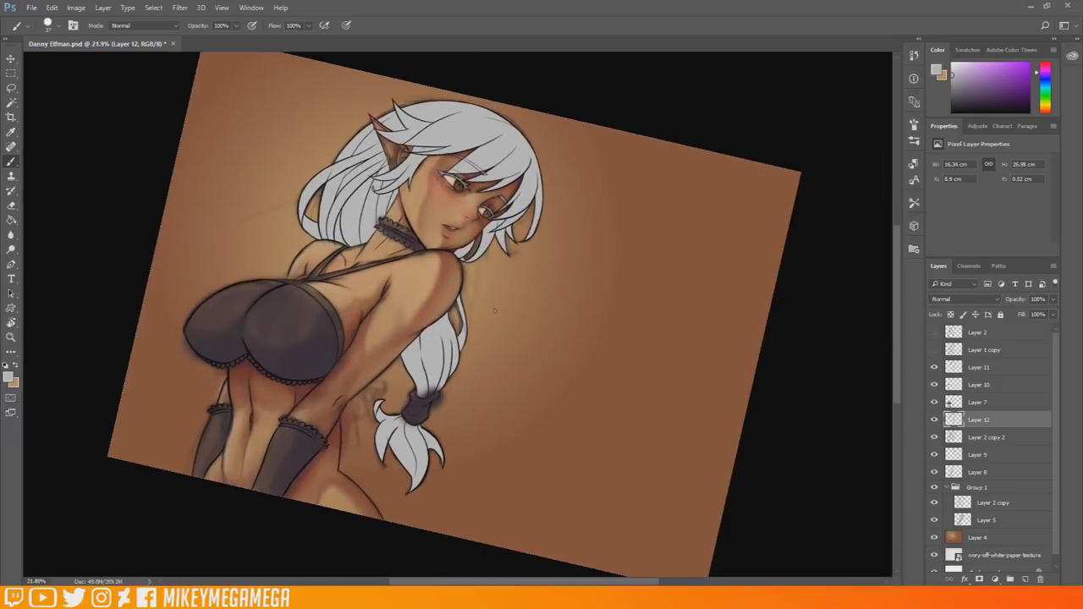
Check the hair layer by toggling its visibility, and add a new layer above it as a clipping mask.
key(r)
click(934, 422)
click(935, 421)
click(1024, 580)
right_click(989, 422)
click(943, 279)
Set the foreground color to a muted mid grey-violet and choose a soft brush for shading the hair.
click(8, 377)
click(497, 431)
click(747, 353)
key(b)
click(53, 26)
double_click(116, 173)
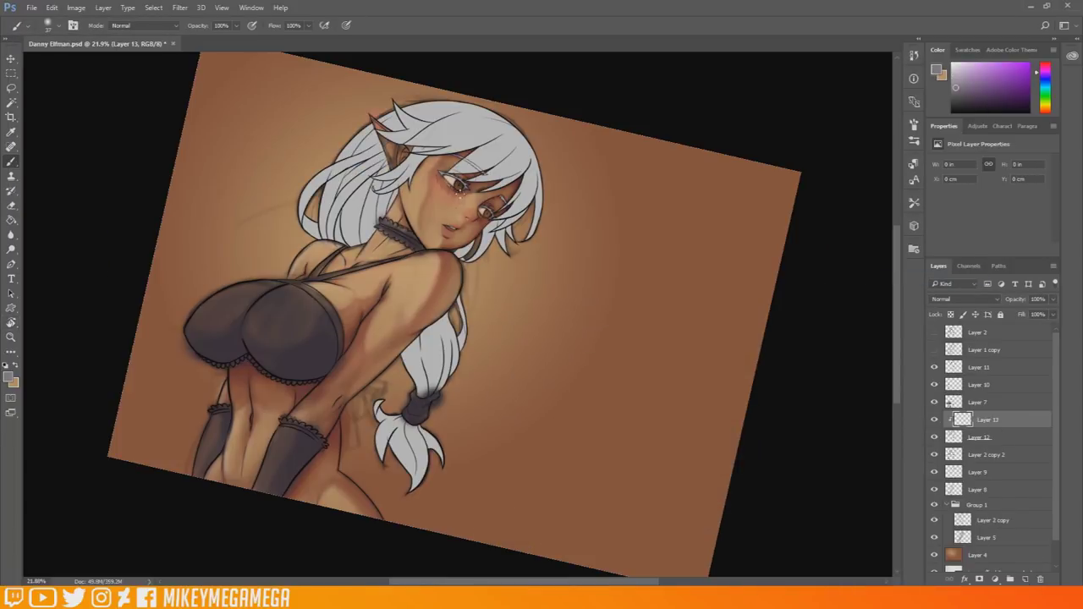
Set the brush to 23% opacity with pressure-controlled opacity and lightly shade the hair behind the neck.
right_click(377, 197)
click(482, 225)
click(193, 216)
click(252, 25)
click(237, 27)
drag(237, 37, 196, 38)
click(131, 175)
mouse_move(362, 226)
mouse_down()
mouse_move(394, 200)
mouse_move(374, 228)
mouse_up()
mouse_move(313, 206)
mouse_down()
mouse_move(313, 227)
mouse_move(374, 203)
mouse_up()
Straighten the canvas and shade the braid and its loose tip with a large soft brush.
key(r)
key(Escape)
key(b)
mouse_move(473, 233)
mouse_down()
mouse_move(500, 200)
mouse_move(499, 173)
mouse_move(464, 121)
mouse_move(473, 253)
mouse_move(470, 243)
mouse_up()
right_click(511, 201)
click(631, 230)
click(589, 152)
mouse_move(464, 332)
mouse_down()
mouse_move(451, 364)
mouse_move(457, 421)
mouse_up()
drag(478, 359, 454, 449)
drag(437, 314, 425, 366)
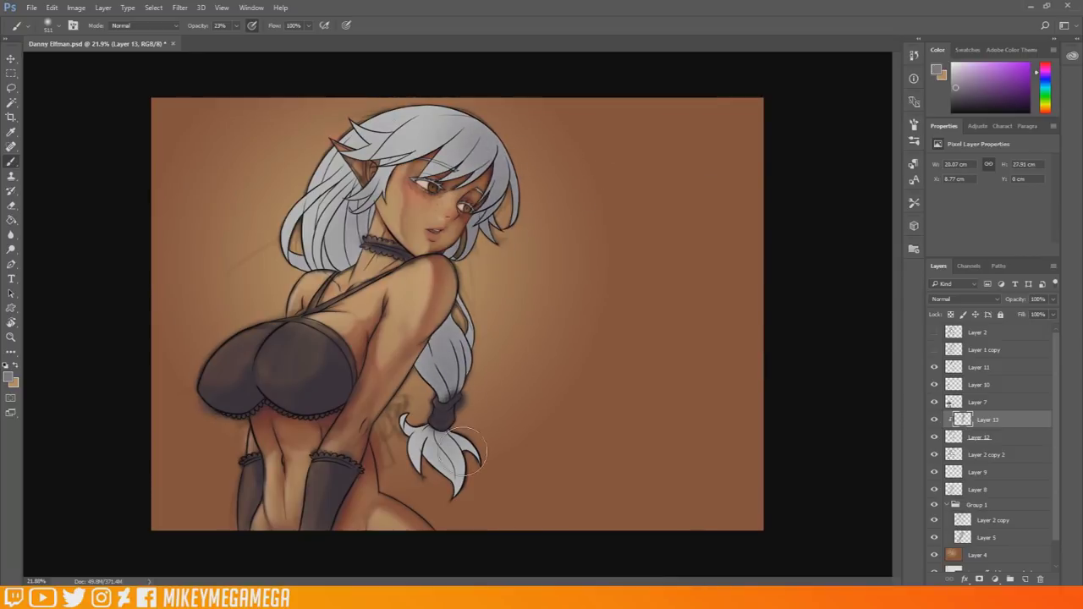
drag(478, 301, 444, 449)
drag(445, 363, 483, 471)
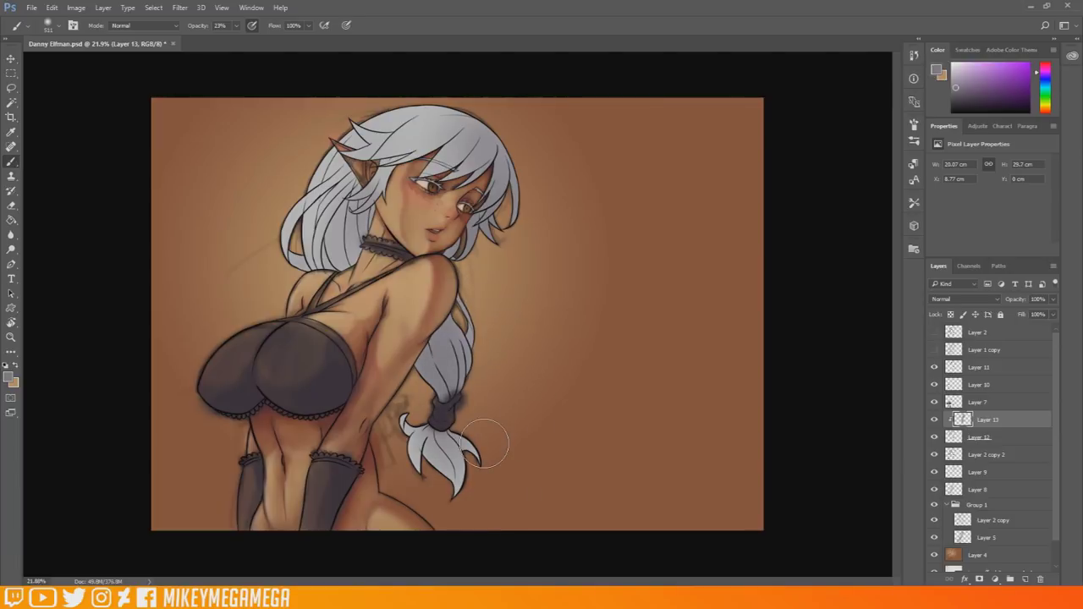
Set the foreground color to dark violet 423548.
click(9, 378)
click(527, 462)
click(736, 355)
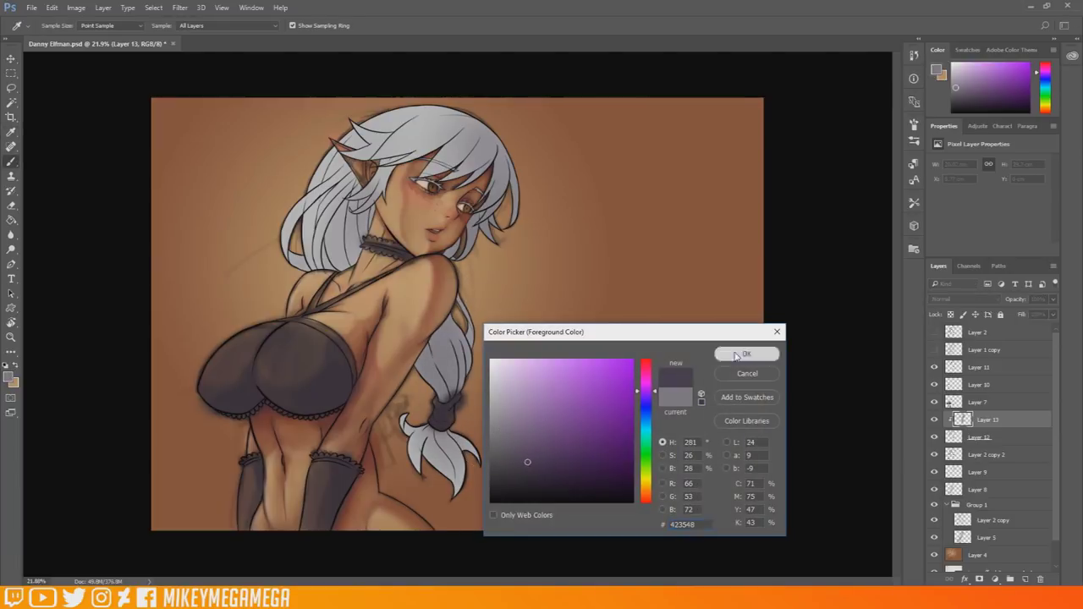
click(735, 356)
Paint dark shadow strands into the back hair behind the neck and below the ear with the hard brush.
scroll(465, 187, up, 2)
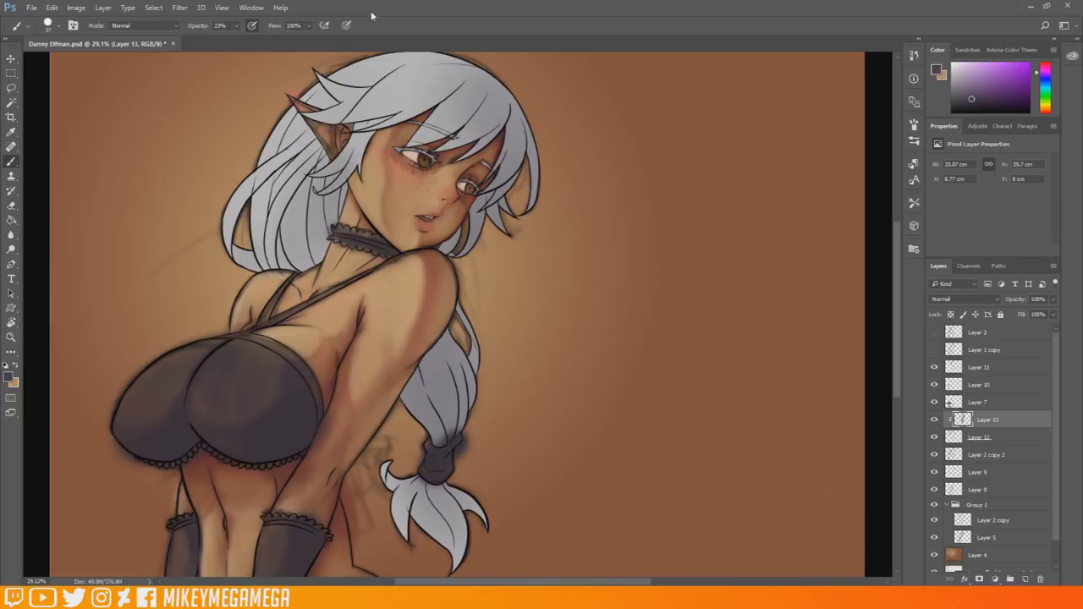
drag(341, 209, 346, 178)
mouse_move(328, 215)
mouse_down()
mouse_move(324, 234)
mouse_move(300, 192)
mouse_move(307, 180)
mouse_up()
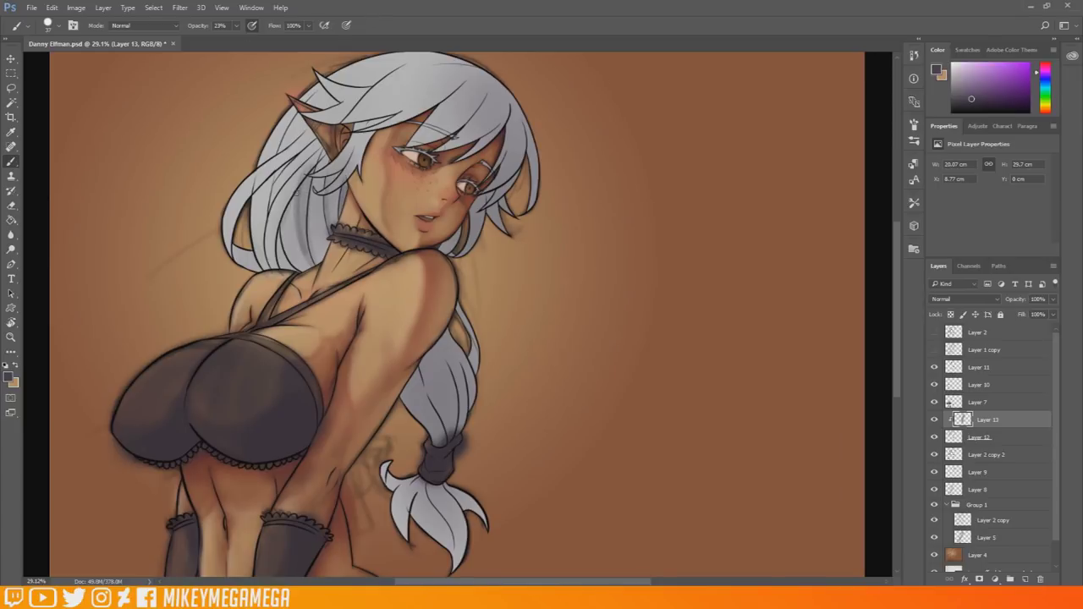
scroll(339, 93, up, 2)
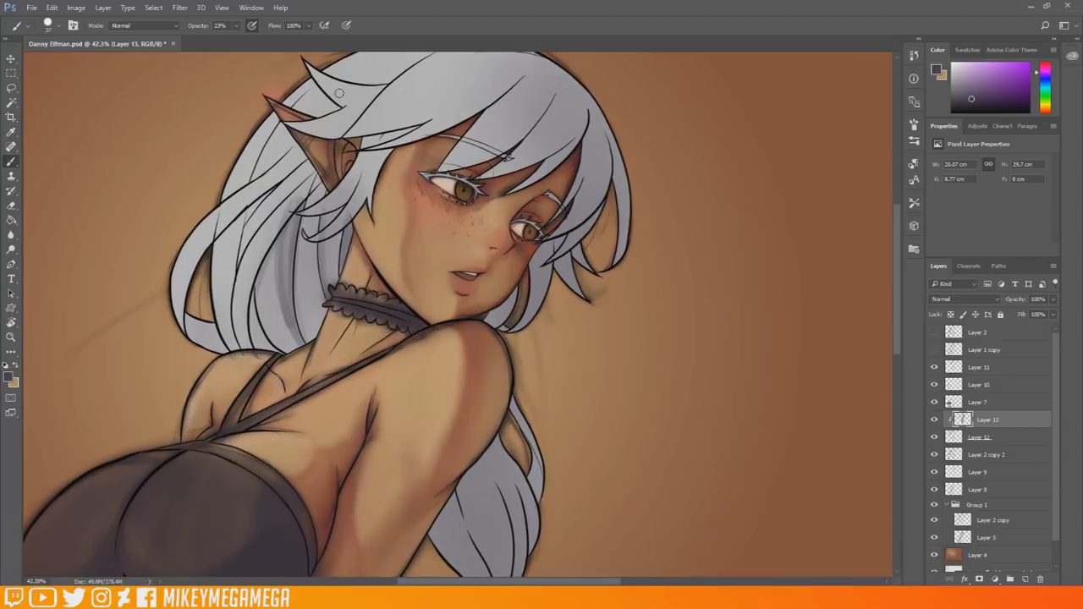
mouse_move(259, 346)
mouse_down()
mouse_move(264, 247)
mouse_move(273, 327)
mouse_up()
mouse_move(329, 197)
mouse_down()
mouse_move(313, 319)
mouse_move(315, 192)
mouse_move(304, 330)
mouse_up()
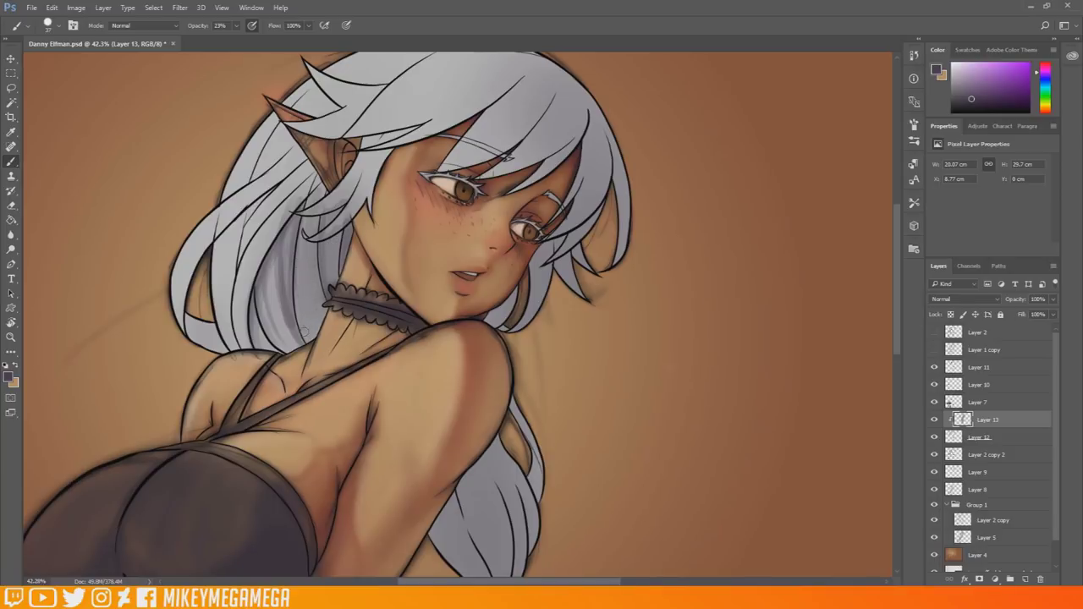
mouse_move(213, 270)
mouse_down()
mouse_move(217, 310)
mouse_move(258, 204)
mouse_move(221, 242)
mouse_move(275, 186)
mouse_move(217, 273)
mouse_up()
mouse_move(190, 326)
mouse_down()
mouse_move(201, 344)
mouse_move(187, 336)
mouse_up()
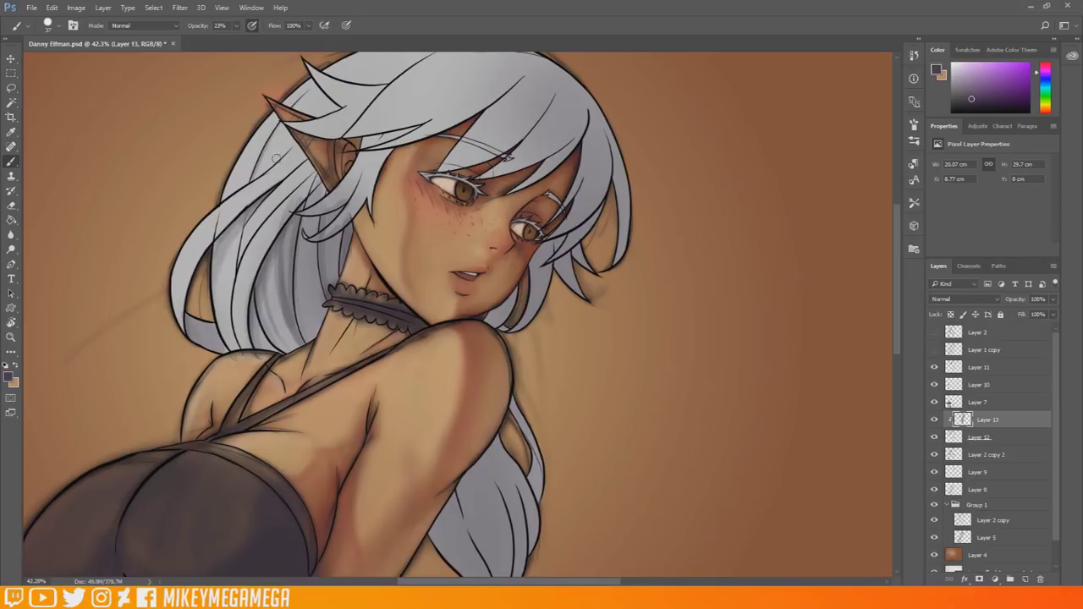
drag(279, 204, 252, 236)
drag(310, 175, 270, 248)
drag(291, 206, 258, 270)
drag(278, 225, 247, 317)
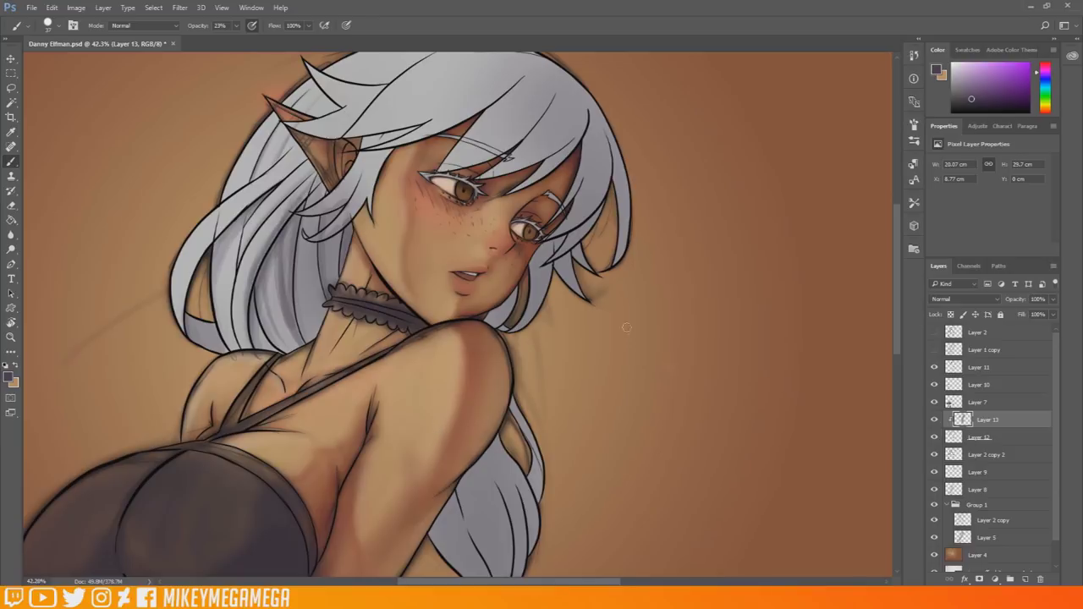
Shade the underside of the swept bangs above the ear and the sidelock in front of it.
scroll(894, 221, up, 1)
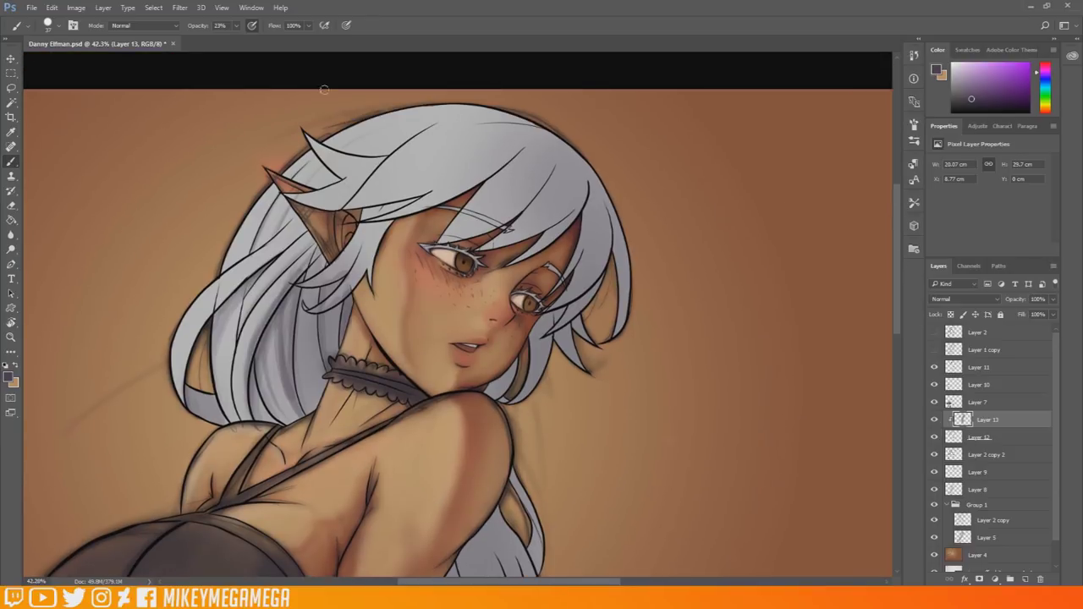
mouse_move(346, 208)
mouse_down()
mouse_move(433, 127)
mouse_move(404, 201)
mouse_move(432, 193)
mouse_up()
mouse_move(367, 212)
mouse_down()
mouse_move(394, 205)
mouse_move(357, 249)
mouse_move(351, 278)
mouse_move(376, 248)
mouse_up()
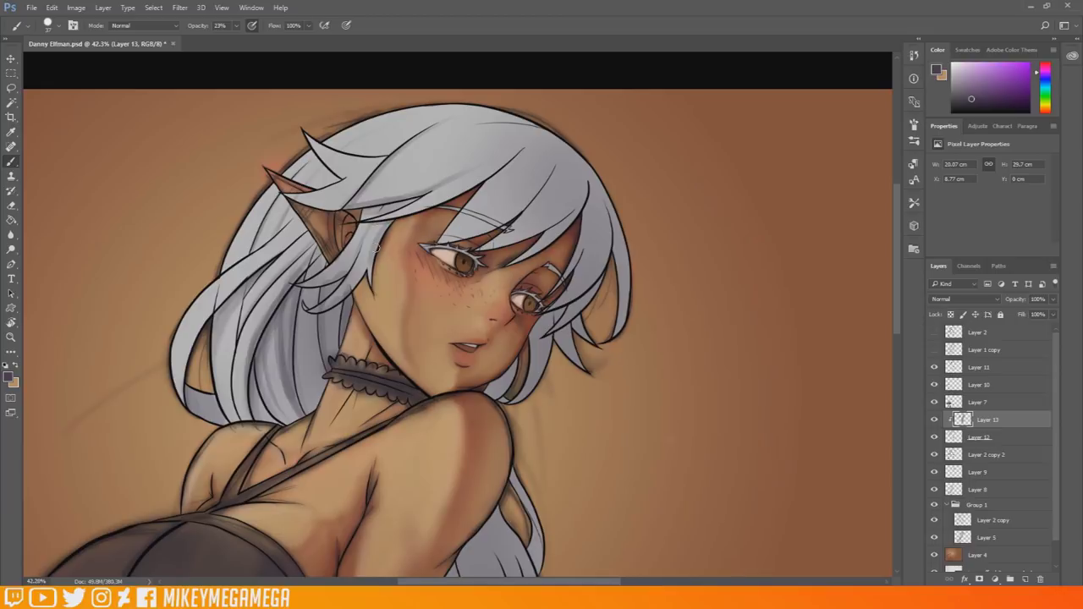
Rotate the canvas nearly upside down and paint shadow strokes in the bangs and the locks beside the face.
key(r)
mouse_move(335, 153)
mouse_down()
mouse_move(474, 148)
mouse_move(550, 192)
mouse_up()
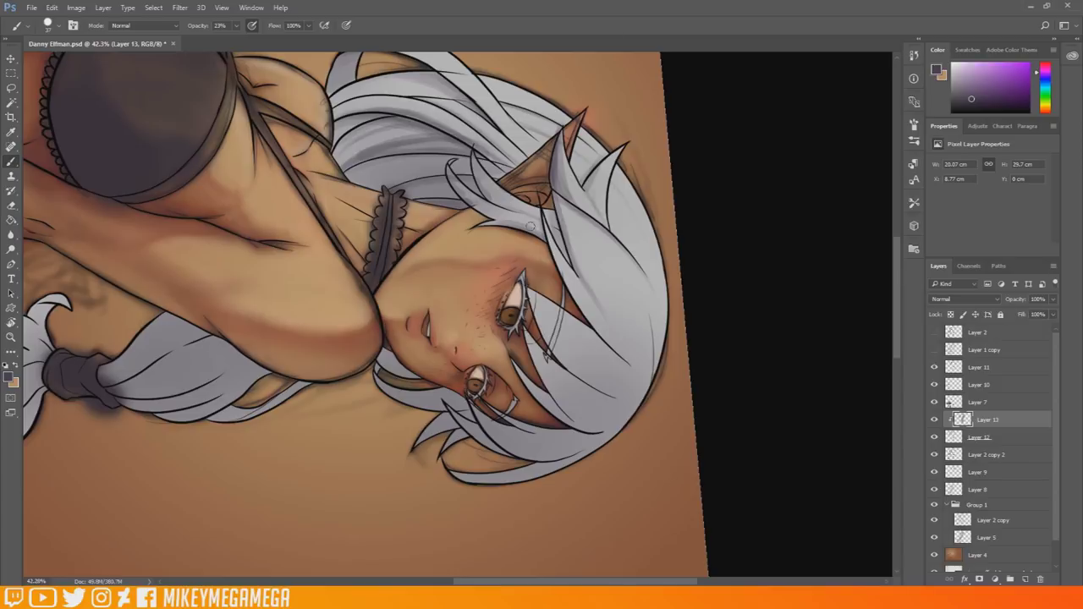
key(r)
drag(541, 203, 592, 349)
drag(898, 324, 898, 348)
drag(502, 328, 488, 372)
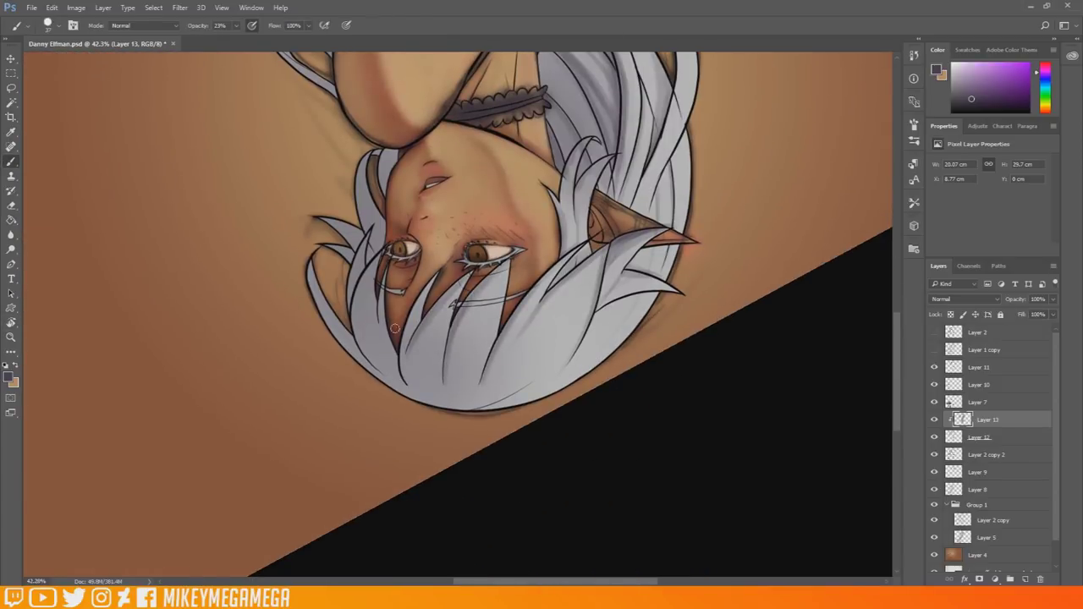
mouse_move(367, 258)
mouse_down()
mouse_move(390, 158)
mouse_move(382, 180)
mouse_up()
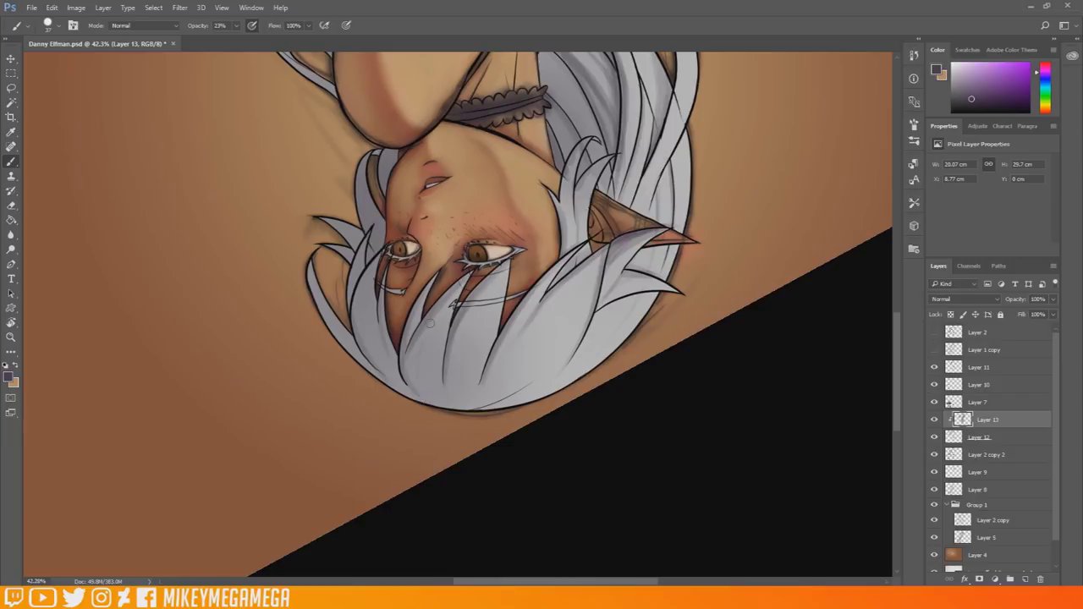
drag(464, 280, 413, 315)
drag(480, 292, 465, 328)
Turn the canvas again and add shadow strokes along the remaining hair strands.
key(r)
mouse_move(271, 191)
mouse_down()
mouse_move(355, 138)
mouse_move(626, 436)
mouse_up()
drag(312, 385, 356, 256)
mouse_move(296, 336)
mouse_down()
mouse_move(322, 310)
mouse_move(292, 313)
mouse_move(335, 283)
mouse_up()
drag(433, 223, 389, 241)
Rotate the canvas back toward upright and paint shadow strands through the braid and its loose tip.
key(r)
drag(520, 198, 683, 159)
drag(899, 231, 899, 330)
drag(393, 348, 396, 380)
mouse_move(378, 308)
mouse_down()
mouse_move(397, 363)
mouse_move(348, 322)
mouse_up()
mouse_move(404, 370)
mouse_down()
mouse_move(418, 276)
mouse_move(434, 257)
mouse_move(434, 181)
mouse_move(447, 245)
mouse_up()
drag(455, 323, 439, 259)
mouse_move(369, 445)
mouse_down()
mouse_move(390, 497)
mouse_move(440, 499)
mouse_move(426, 470)
mouse_move(392, 462)
mouse_move(412, 514)
mouse_move(344, 494)
mouse_up()
mouse_move(315, 418)
mouse_down()
mouse_move(308, 441)
mouse_move(323, 438)
mouse_move(337, 507)
mouse_up()
drag(343, 444, 324, 470)
drag(551, 285, 514, 296)
Set the foreground color to a light grey-lilac and paint lighter strands on the braid and its tip.
click(10, 378)
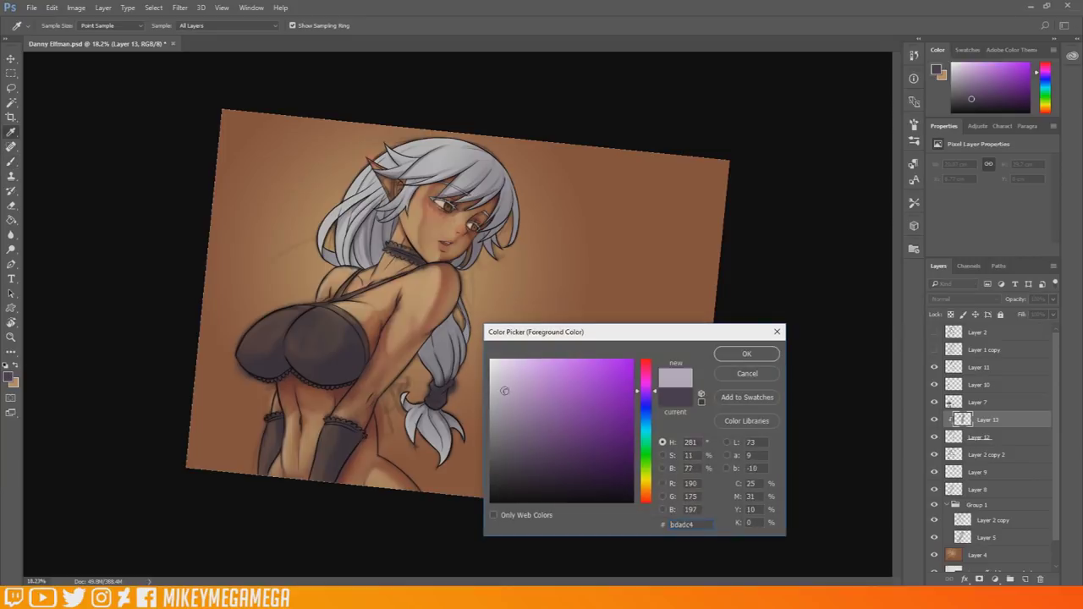
click(499, 389)
click(750, 353)
scroll(431, 444, up, 2)
drag(403, 318, 433, 368)
drag(489, 281, 490, 255)
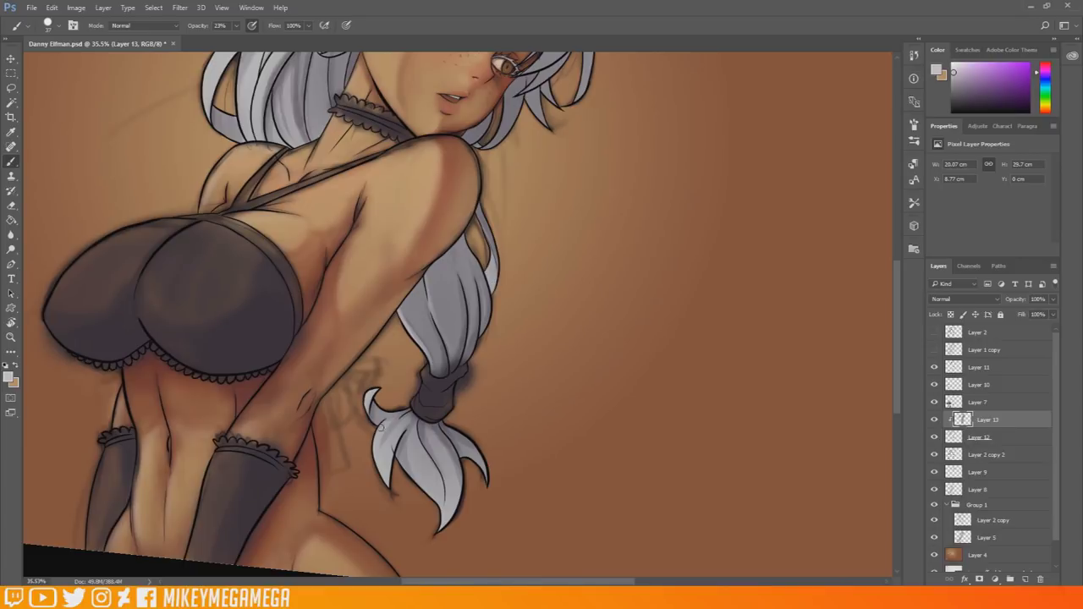
drag(405, 459, 416, 484)
Paint light strands over the crown and bangs, tilting the canvas to follow the hair.
scroll(898, 298, up, 5)
scroll(180, 233, up, 5)
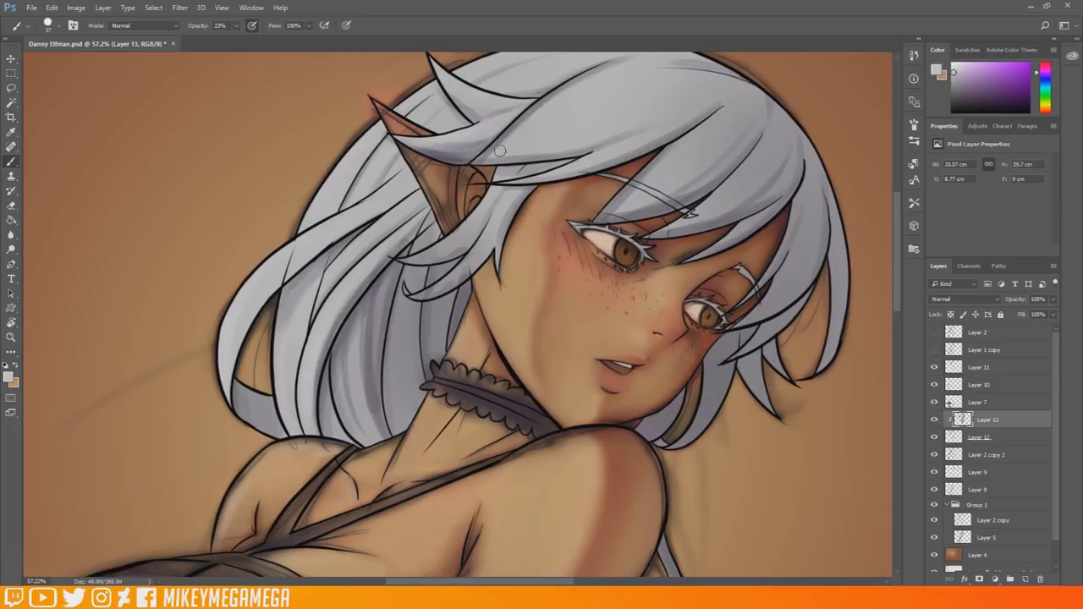
mouse_move(677, 71)
mouse_down()
mouse_move(554, 71)
mouse_move(362, 99)
mouse_up()
key(r)
drag(310, 176, 310, 228)
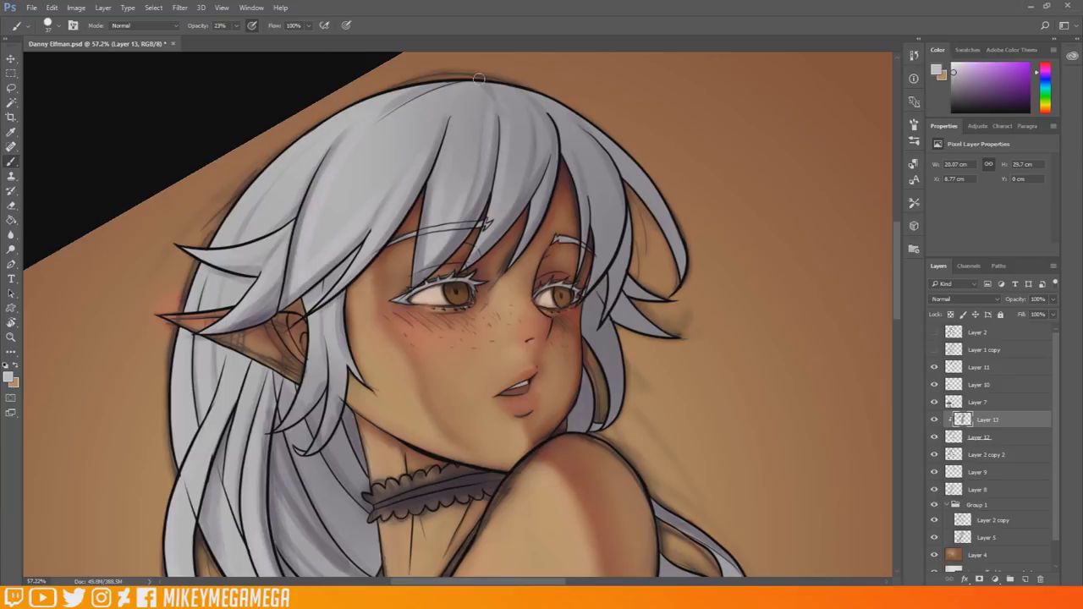
scroll(709, 252, down, 6)
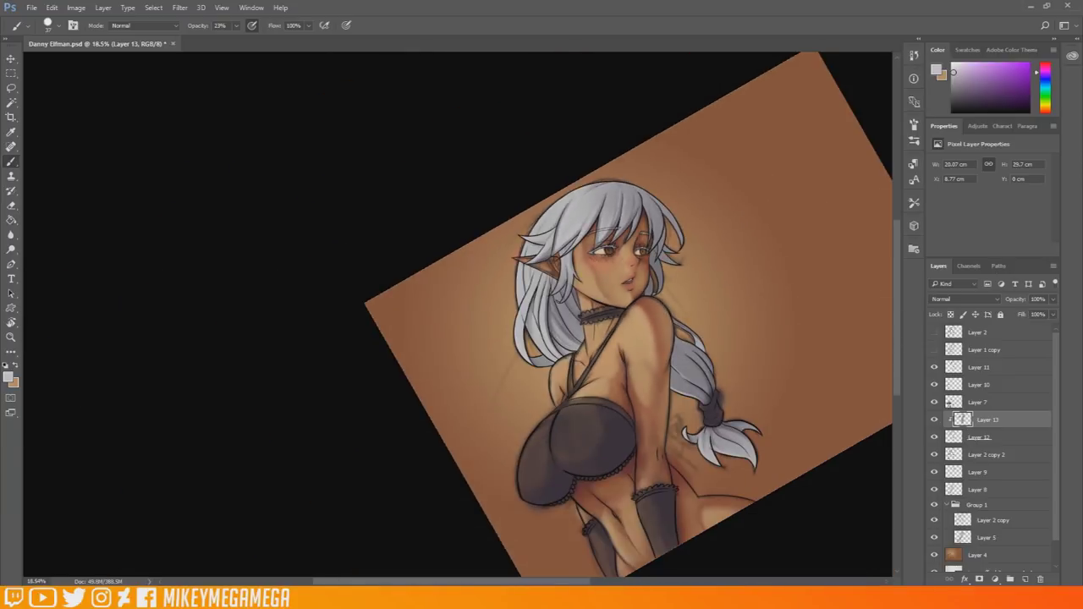
scroll(508, 253, up, 3)
scroll(519, 333, down, 5)
scroll(520, 333, up, 4)
Set the foreground color to near white and brush soft highlights onto the crown and outer back hair.
click(8, 378)
click(493, 369)
click(739, 358)
right_click(414, 168)
click(50, 25)
click(114, 173)
right_click(358, 179)
drag(427, 207, 455, 198)
click(481, 124)
right_click(355, 170)
click(301, 98)
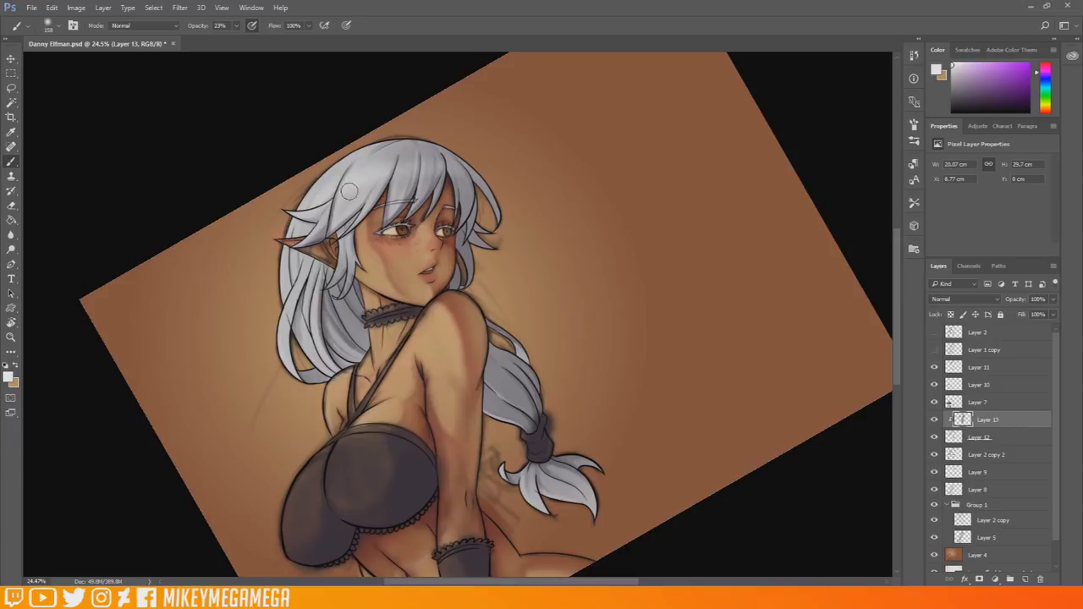
drag(285, 347, 278, 291)
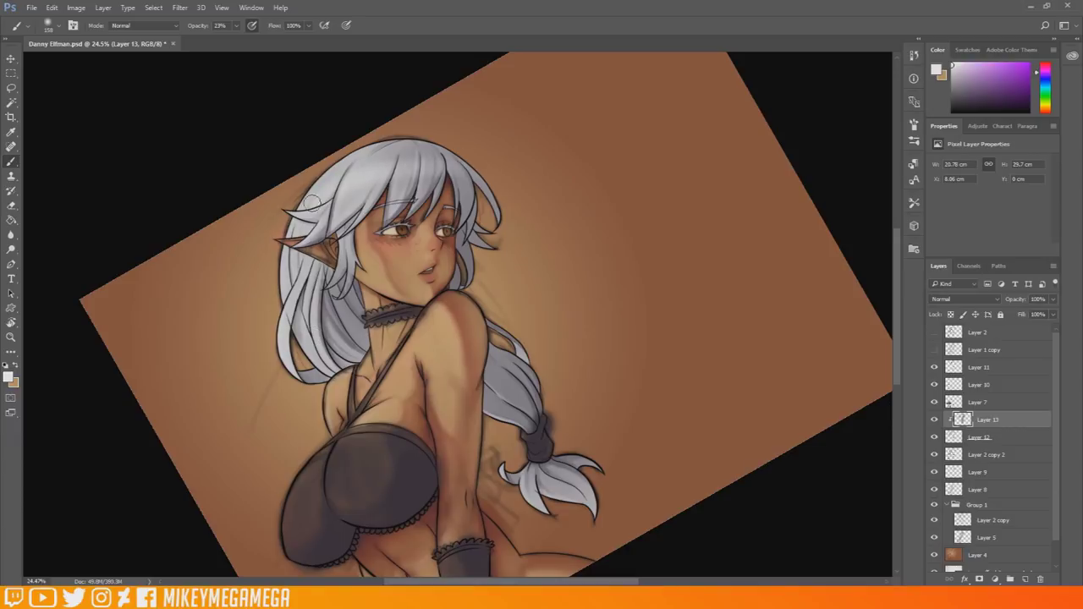
Turn on pressure-controlled brush size and add a fine highlight to the lock below the ear.
scroll(273, 338, up, 3)
right_click(379, 228)
click(346, 26)
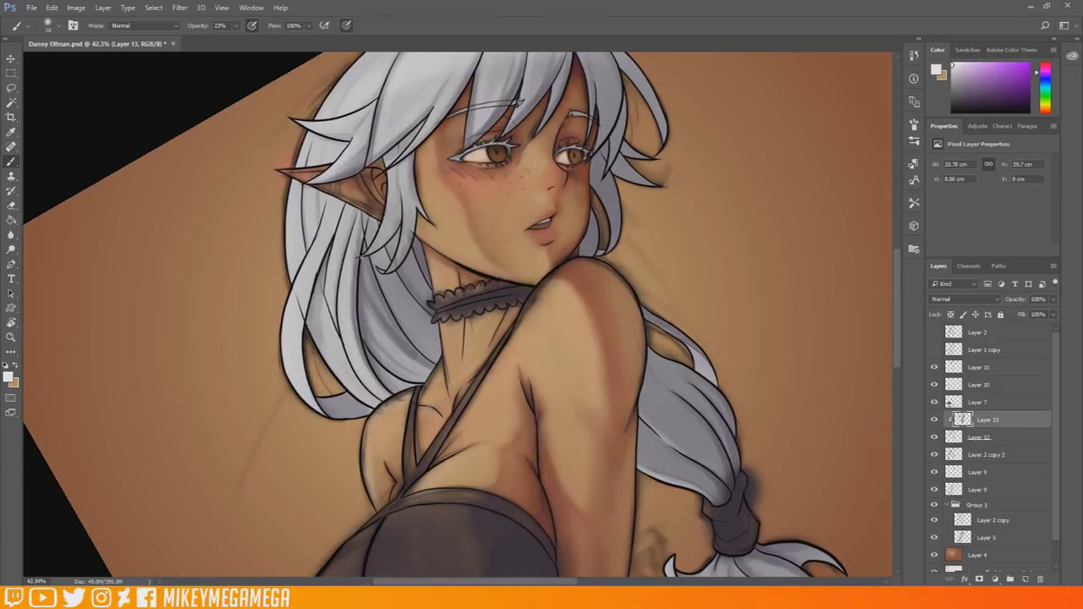
drag(407, 241, 397, 263)
Sample the hair color and switch to the hard 37 px brush at 95% opacity.
alt+click(401, 253)
click(58, 25)
click(27, 186)
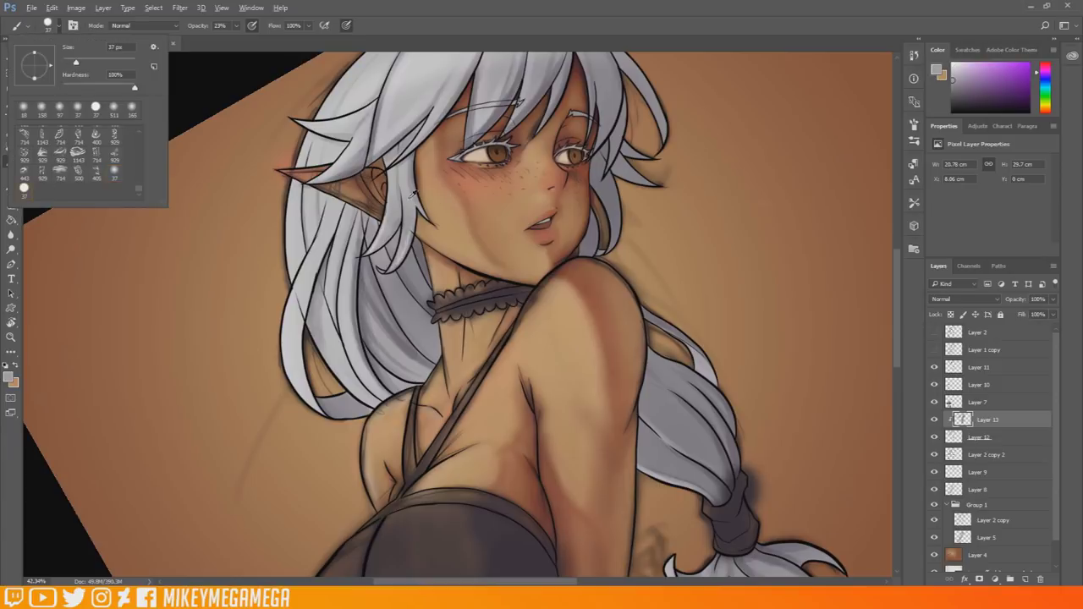
alt+click(413, 203)
click(237, 26)
drag(269, 43, 281, 40)
Refine the strands of the back hair with tones repeatedly sampled from the surrounding hair.
alt+click(356, 230)
alt+click(356, 275)
alt+click(369, 359)
alt+click(377, 344)
alt+click(387, 315)
alt+click(391, 340)
drag(375, 321, 392, 344)
alt+click(367, 312)
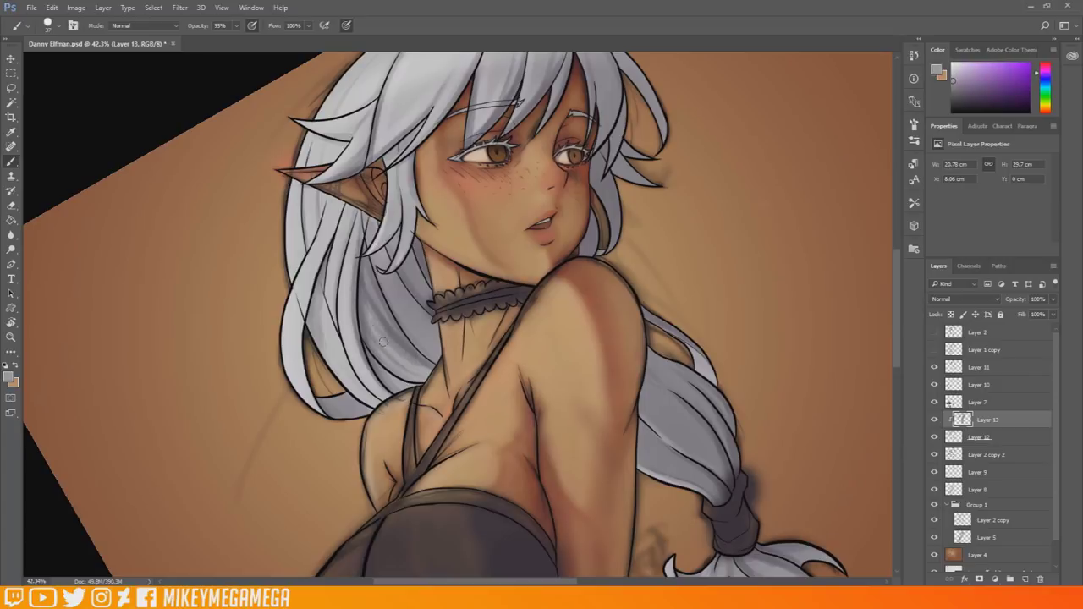
alt+click(372, 295)
alt+click(392, 382)
alt+click(370, 294)
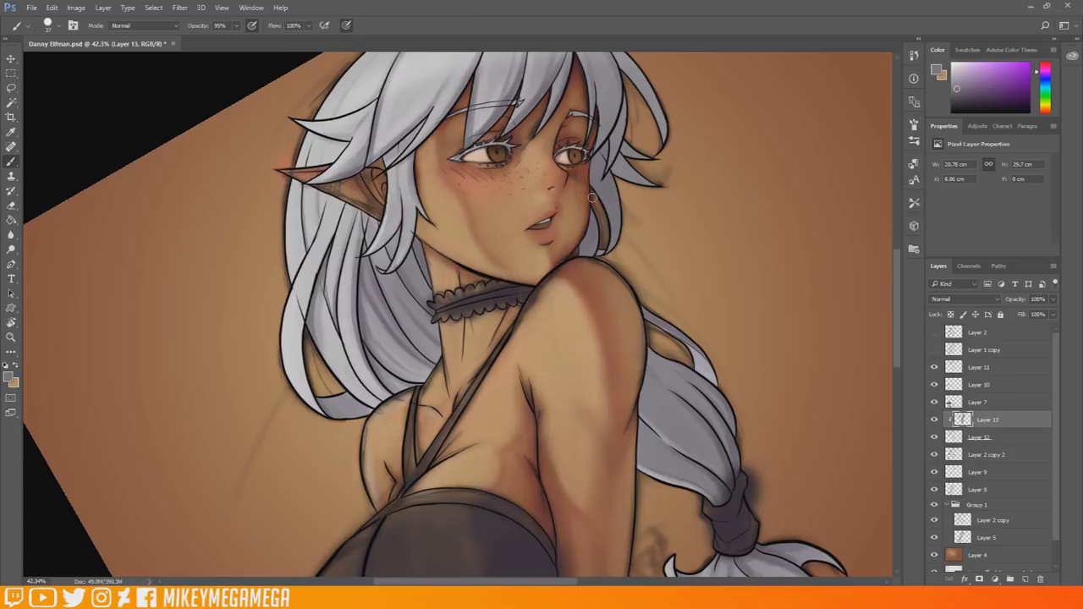
Set the foreground color to a very dark purple.
click(9, 378)
click(646, 386)
click(534, 474)
click(746, 352)
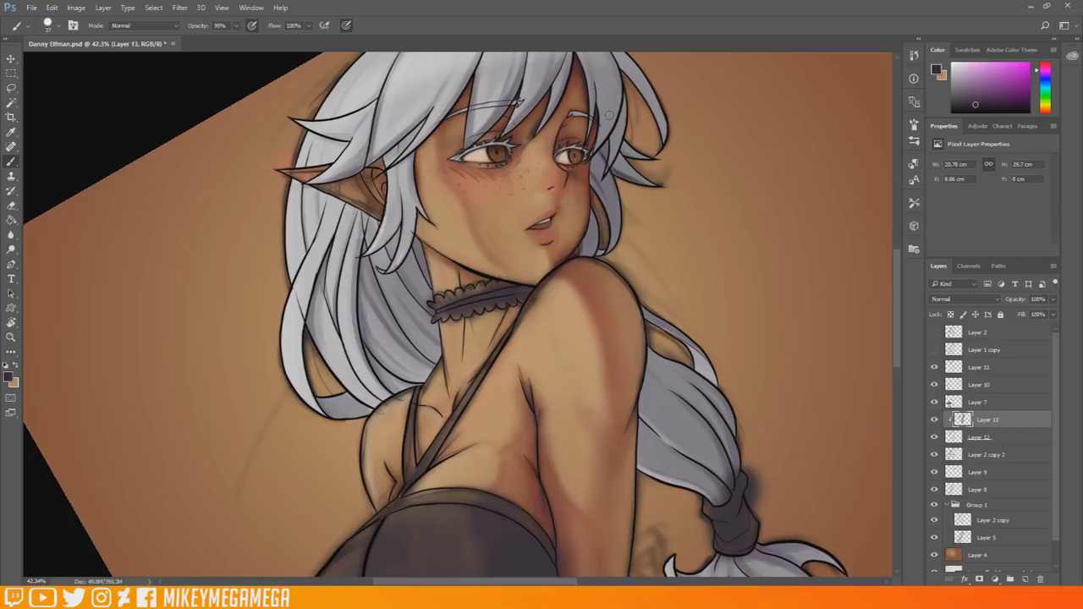
Choose a large soft brush at 8% opacity, darken the shaded hair areas, and reduce the brush size.
scroll(901, 244, up, 3)
right_click(406, 192)
drag(474, 224, 492, 224)
click(328, 137)
click(58, 26)
right_click(448, 177)
drag(575, 231, 503, 231)
click(310, 84)
key(0)
key(8)
drag(592, 109, 641, 174)
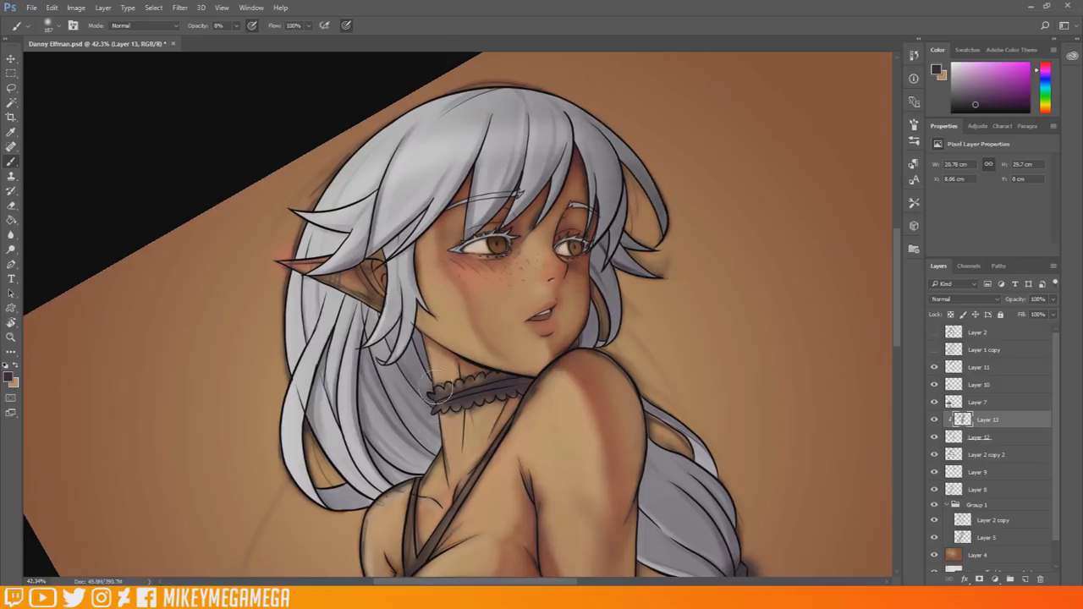
right_click(398, 315)
drag(484, 346, 467, 347)
click(392, 335)
Straighten the canvas and examine Layer 11 and Layer 10 by toggling their visibility.
scroll(689, 327, down, 8)
key(r)
drag(539, 197, 662, 209)
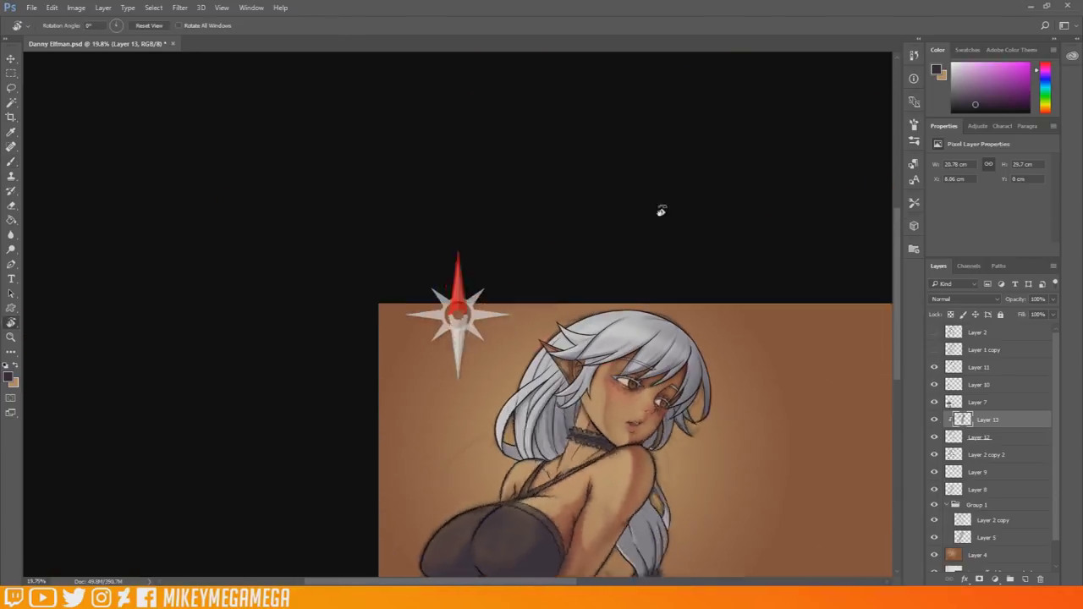
key(b)
scroll(575, 265, up, 2)
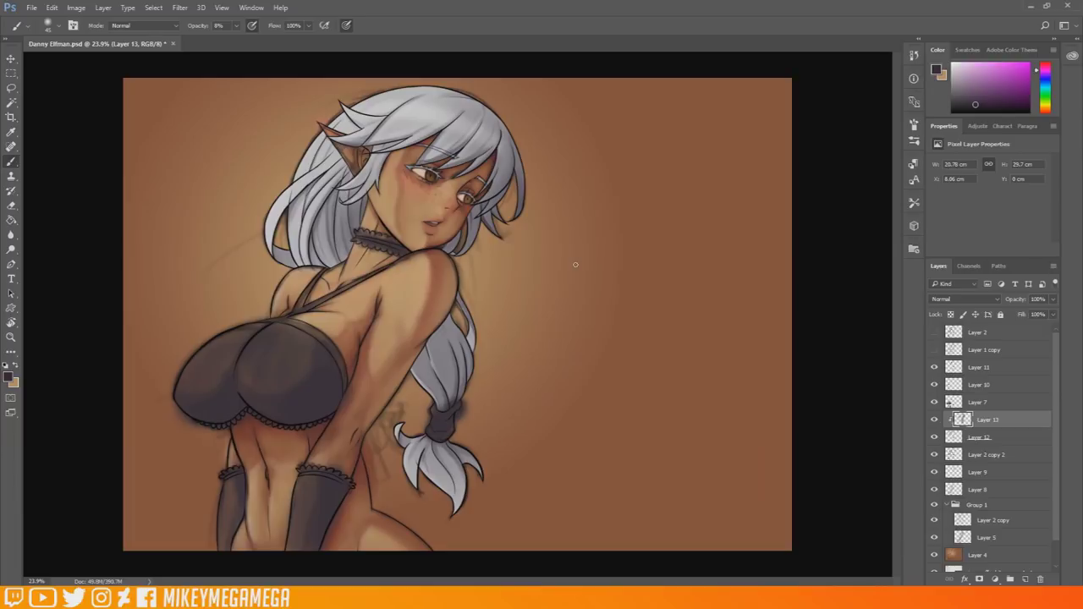
scroll(576, 264, down, 2)
scroll(508, 424, up, 3)
click(934, 368)
click(934, 368)
click(934, 384)
click(933, 385)
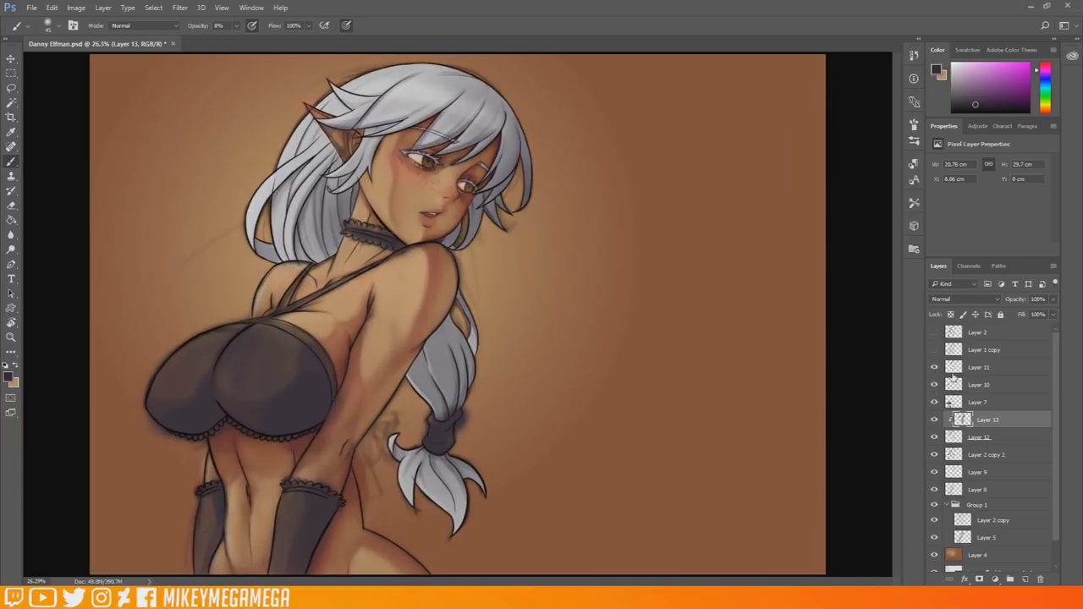
Merge Layer 11 down into Layer 10 and duplicate the merged layer.
right_click(986, 367)
click(896, 411)
right_click(988, 373)
click(885, 120)
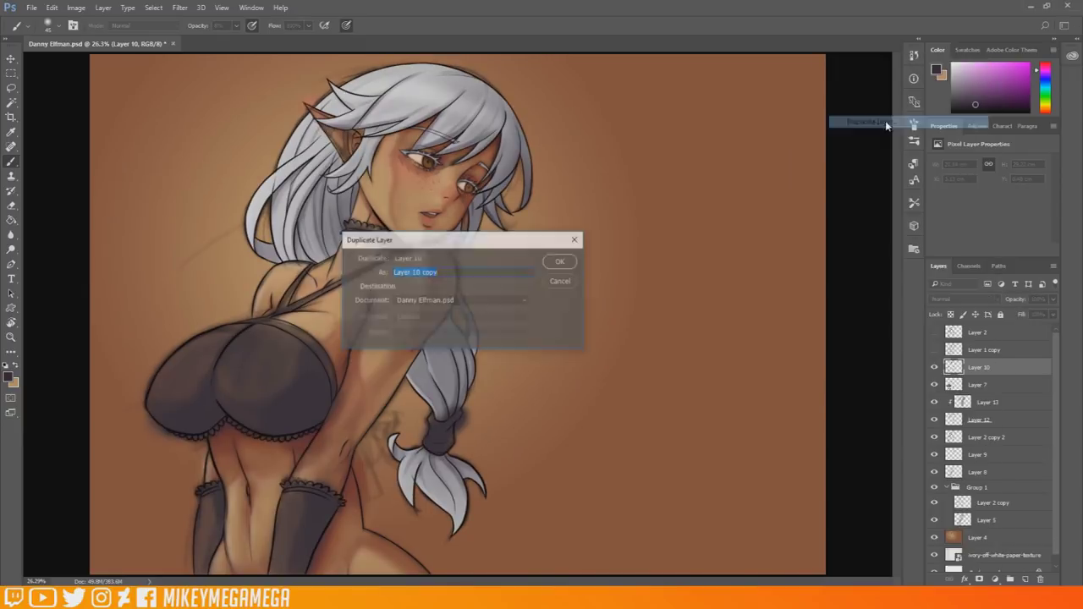
key(Return)
Apply a Lens Blur with radius 34 to the duplicated layer.
click(179, 8)
mouse_move(254, 138)
click(130, 195)
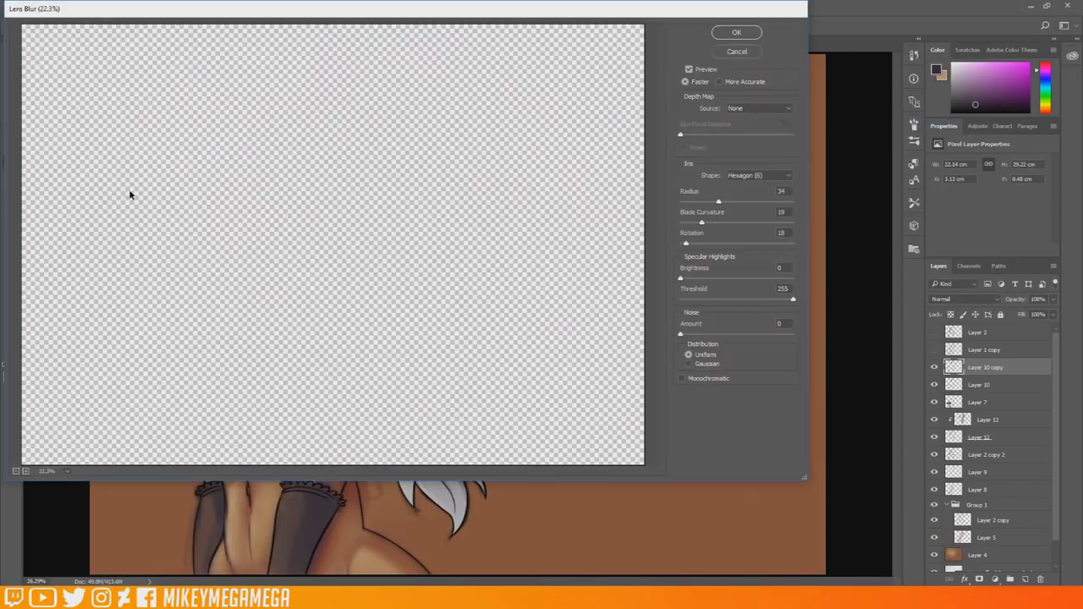
click(736, 34)
Set the blurred copy's blend mode to Color Burn and its opacity to 47%.
click(964, 298)
click(956, 346)
click(1053, 299)
drag(1040, 313, 1024, 313)
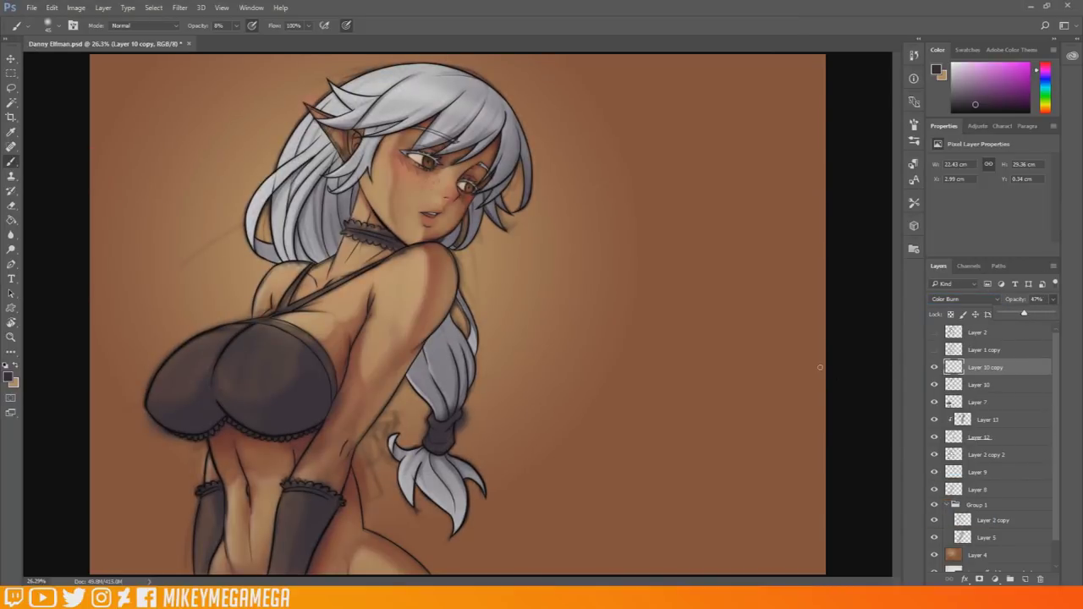
Move the blurred Layer 10 copy below Layer 10 and add a new layer above the copy.
scroll(378, 128, down, 5)
scroll(347, 126, up, 10)
click(993, 383)
mouse_move(996, 373)
mouse_down()
mouse_move(997, 425)
mouse_move(999, 384)
mouse_up()
scroll(380, 102, down, 3)
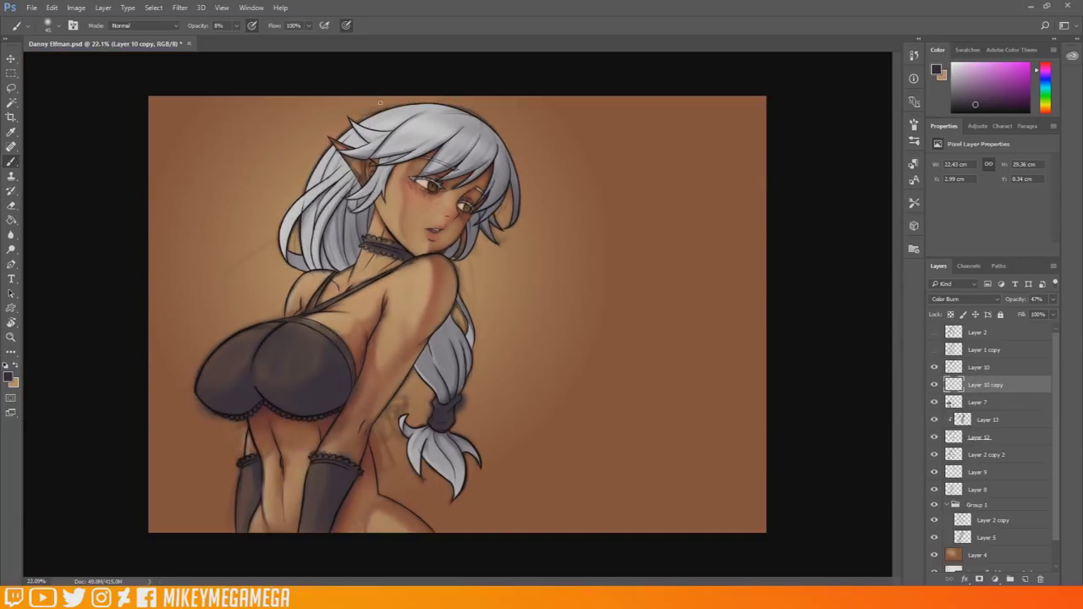
click(1024, 578)
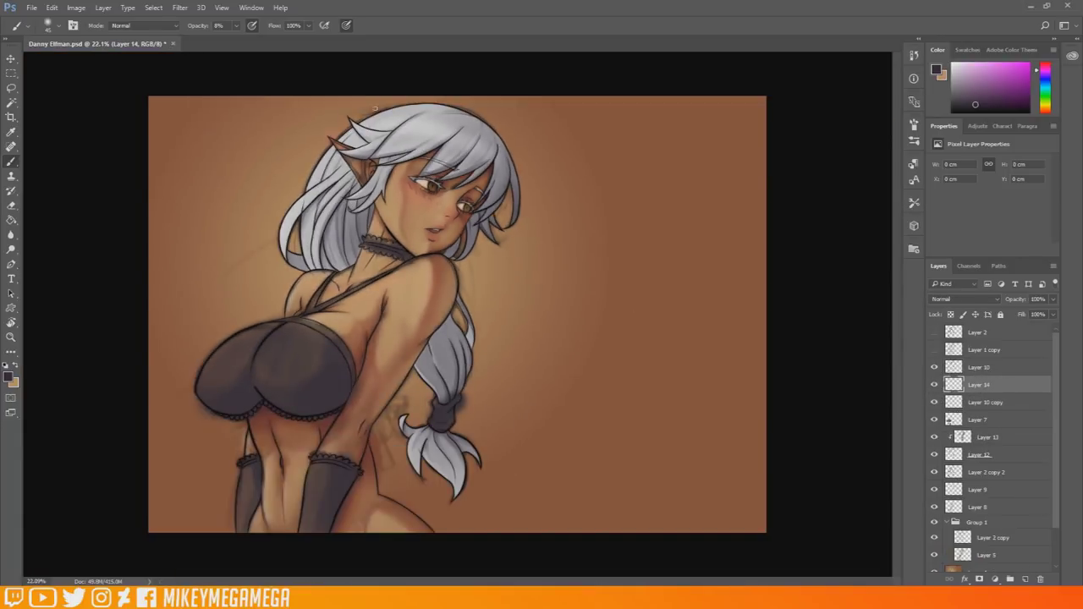
Erase the freckles and sketch hatching from both cheeks on Layer 2 copy 2 with a soft 45 px pressure-sensitive eraser.
scroll(406, 164, up, 6)
click(934, 474)
click(934, 474)
click(982, 473)
key(e)
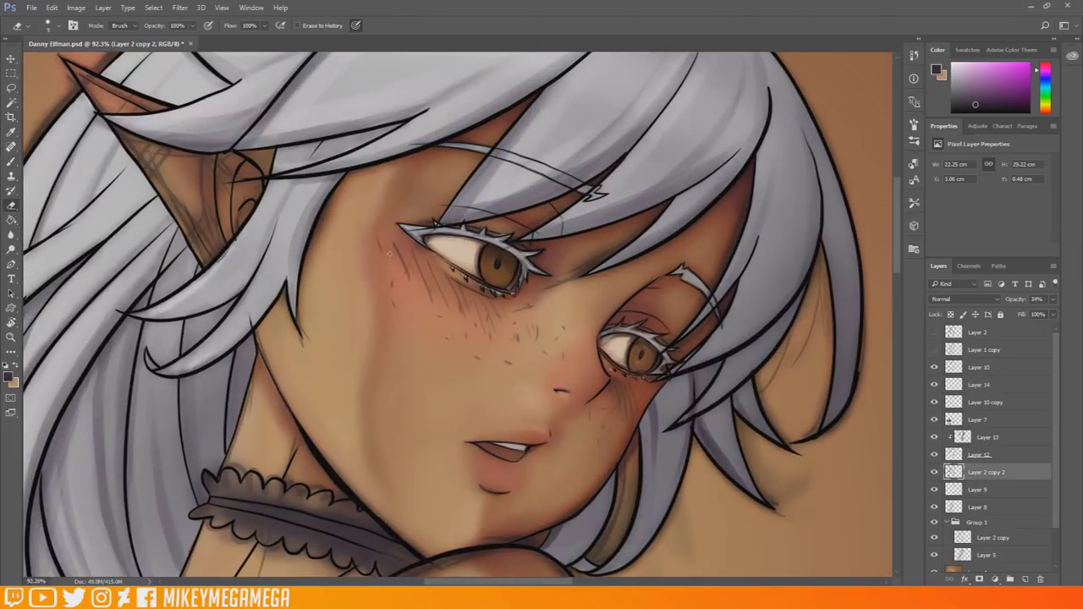
right_click(503, 315)
drag(580, 339, 573, 338)
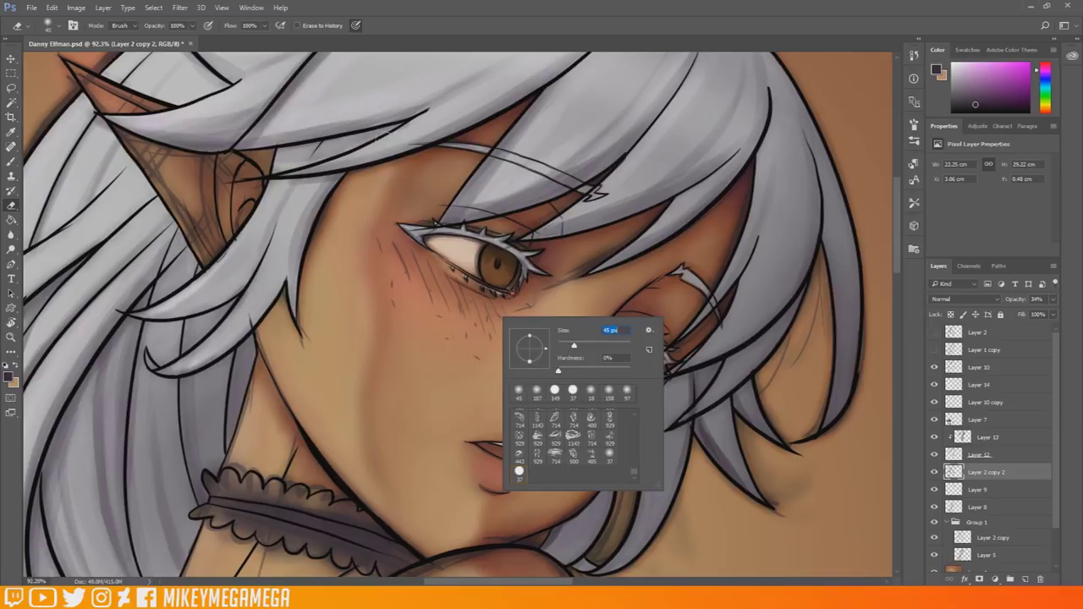
click(208, 26)
drag(377, 238, 435, 325)
drag(537, 326, 502, 330)
mouse_move(592, 427)
mouse_down()
mouse_move(614, 426)
mouse_move(599, 450)
mouse_move(619, 384)
mouse_up()
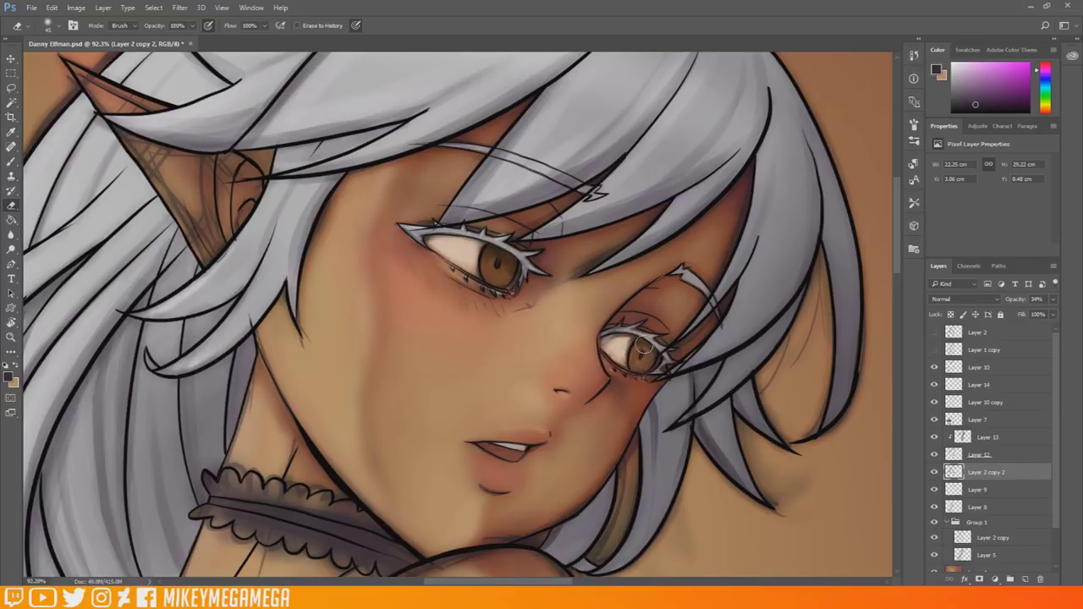
Erase the sketch hatching inside the pointed ear on Layer 2 copy 2.
mouse_move(94, 82)
mouse_down()
mouse_move(135, 106)
mouse_move(191, 208)
mouse_move(199, 178)
mouse_move(252, 157)
mouse_move(220, 237)
mouse_move(216, 180)
mouse_up()
click(955, 492)
click(955, 475)
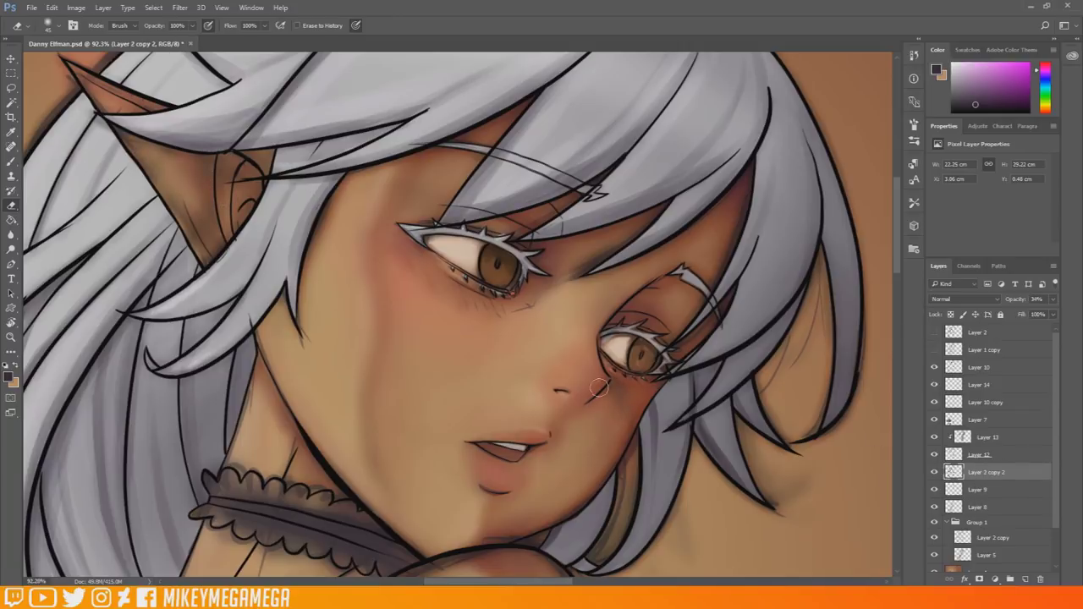
scroll(535, 336, down, 8)
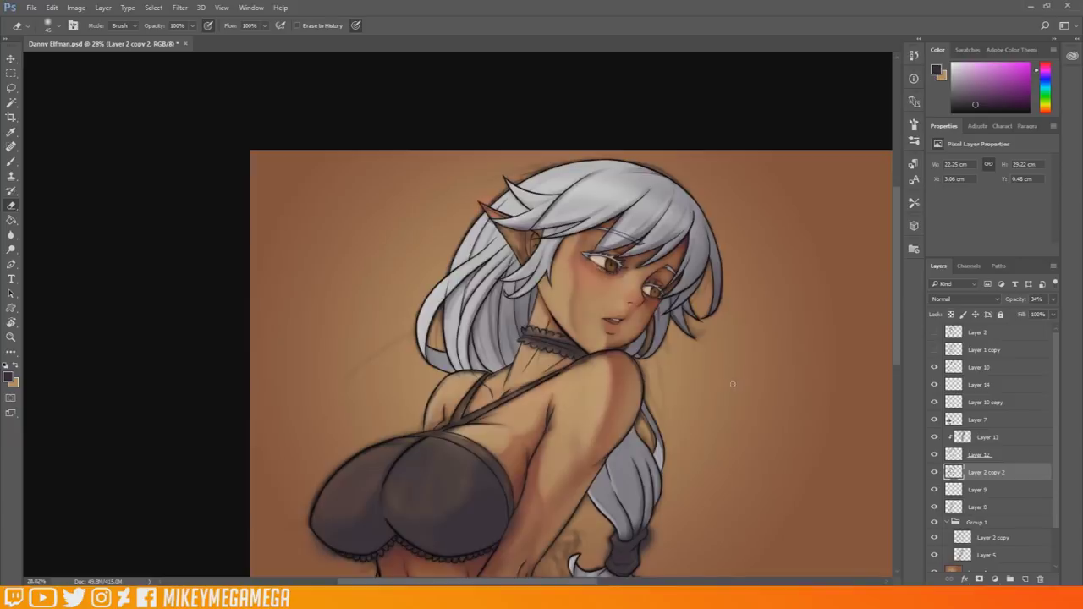
Test the line art on Layer 10 for gaps with a Magic Wand selection around the figure, and clear the selection.
scroll(318, 535, up, 3)
scroll(253, 249, up, 2)
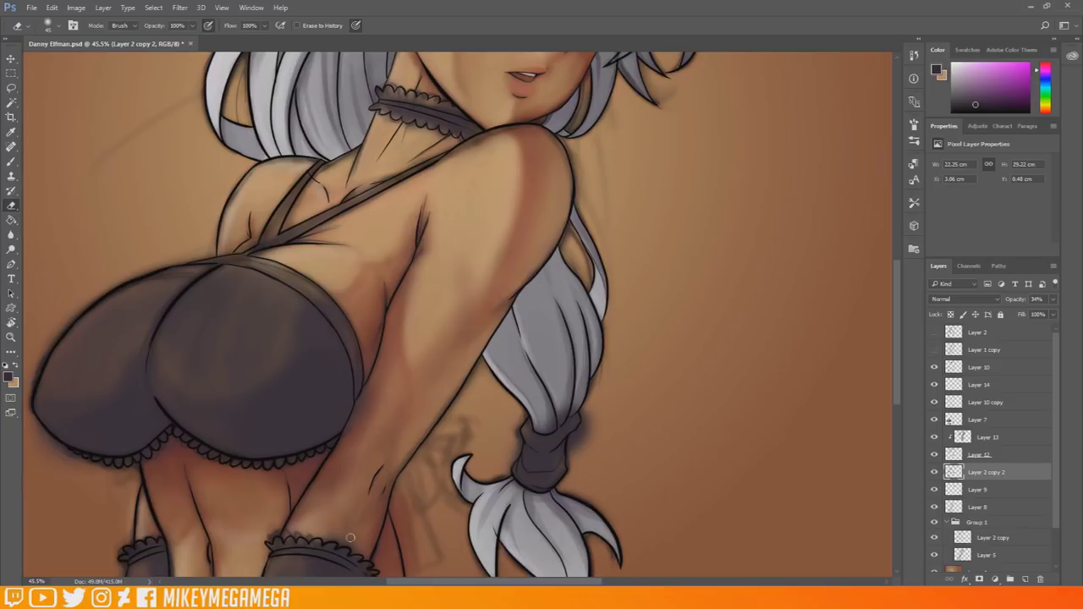
scroll(205, 547, down, 3)
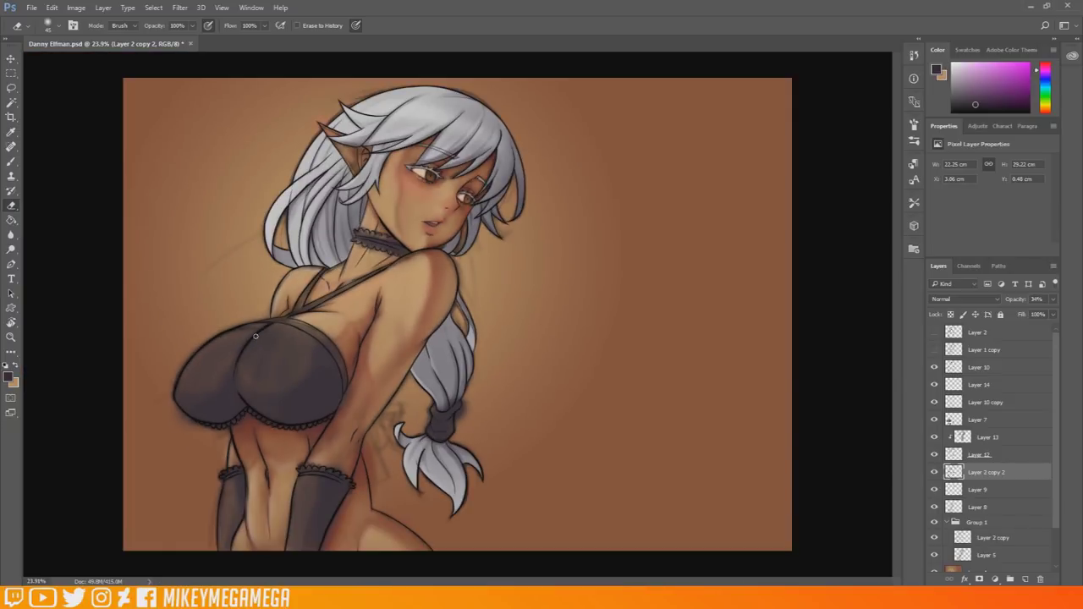
click(934, 575)
click(934, 574)
key(w)
click(981, 368)
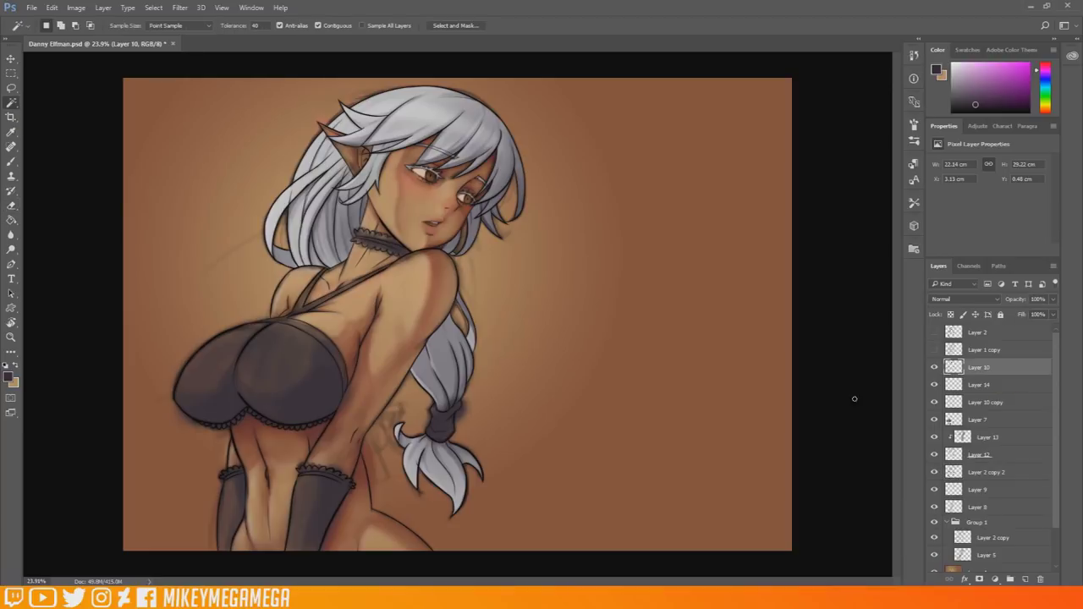
click(169, 175)
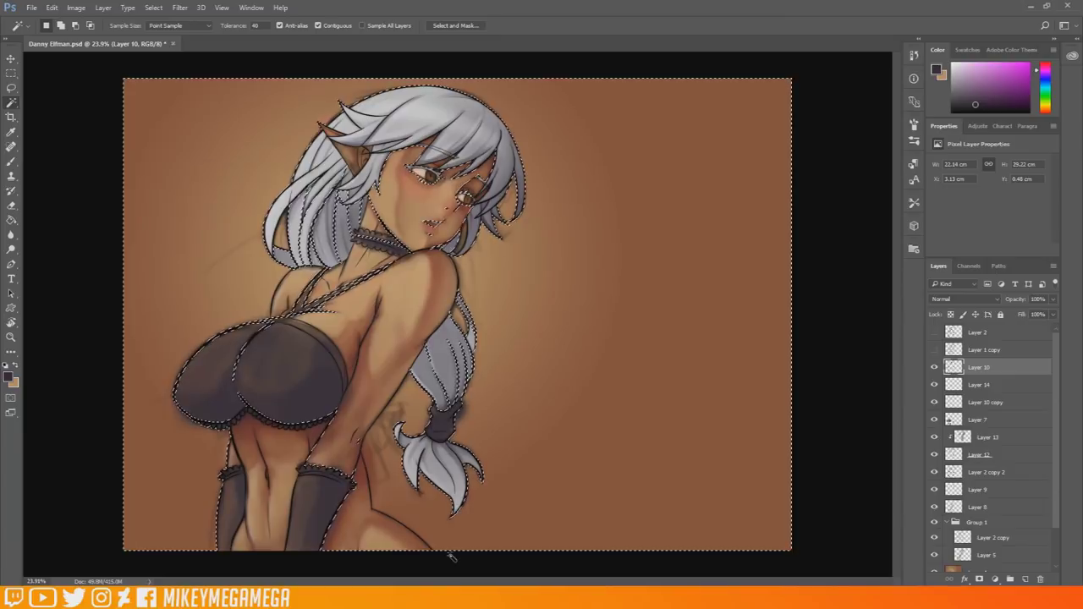
key(ctrl+d)
Close the gaps in the body outline near the hip and thigh on Layer 10 with a 12 px black brush at 100% opacity.
key(m)
click(8, 377)
click(492, 501)
click(733, 354)
key(b)
click(55, 26)
click(24, 188)
right_click(201, 317)
text(12)
key(Return)
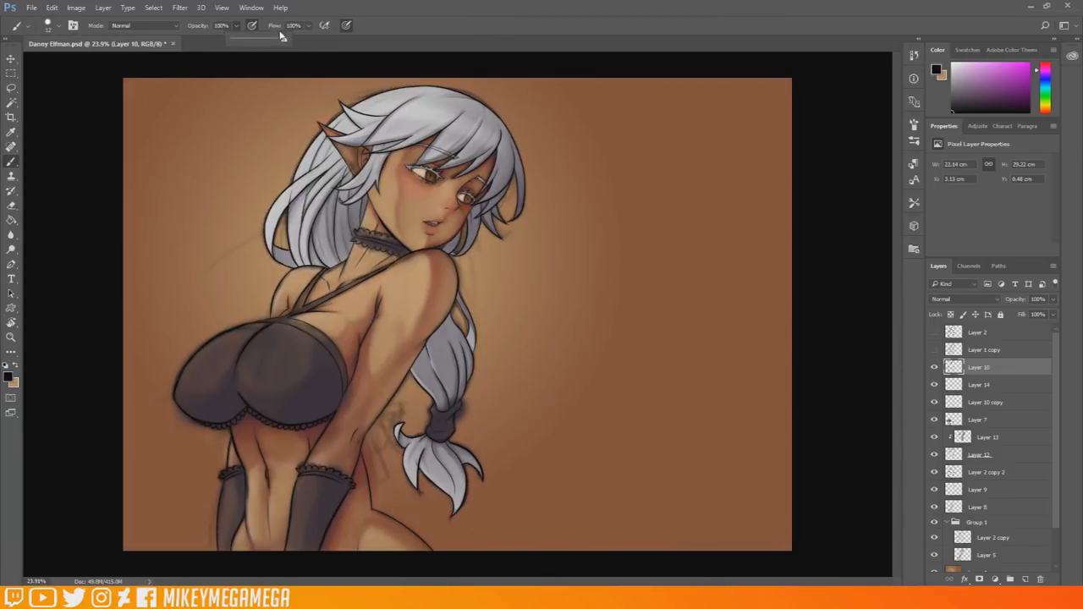
click(935, 367)
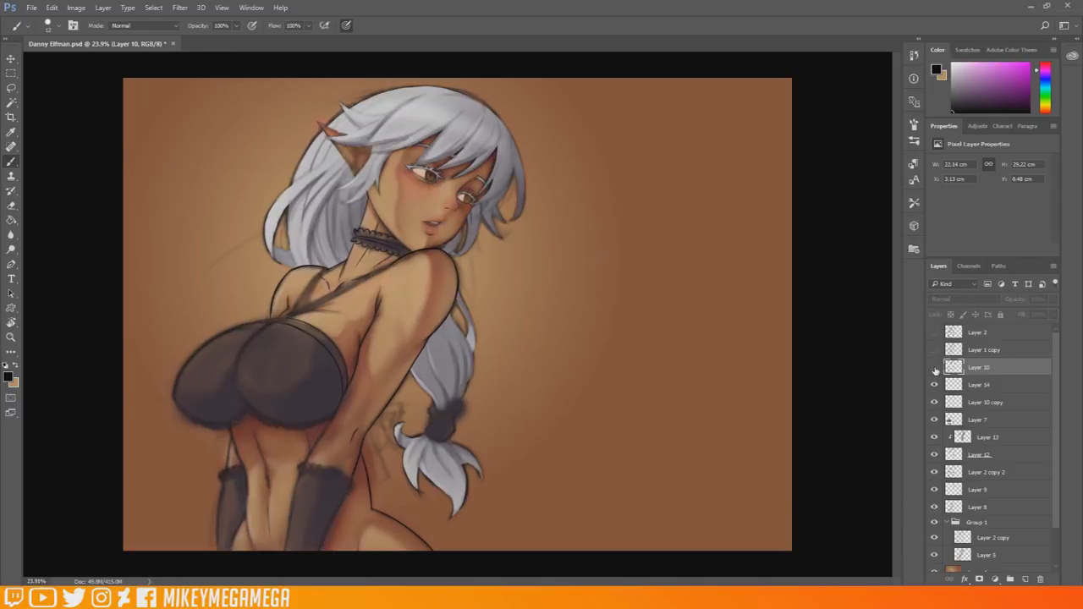
click(935, 367)
scroll(230, 559, up, 3)
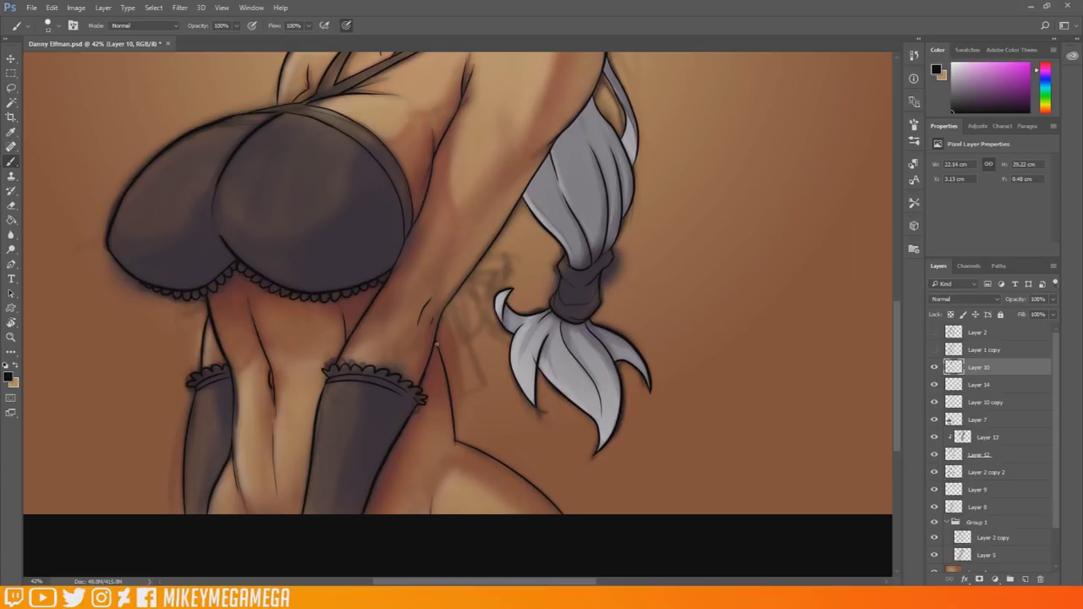
drag(697, 316, 585, 317)
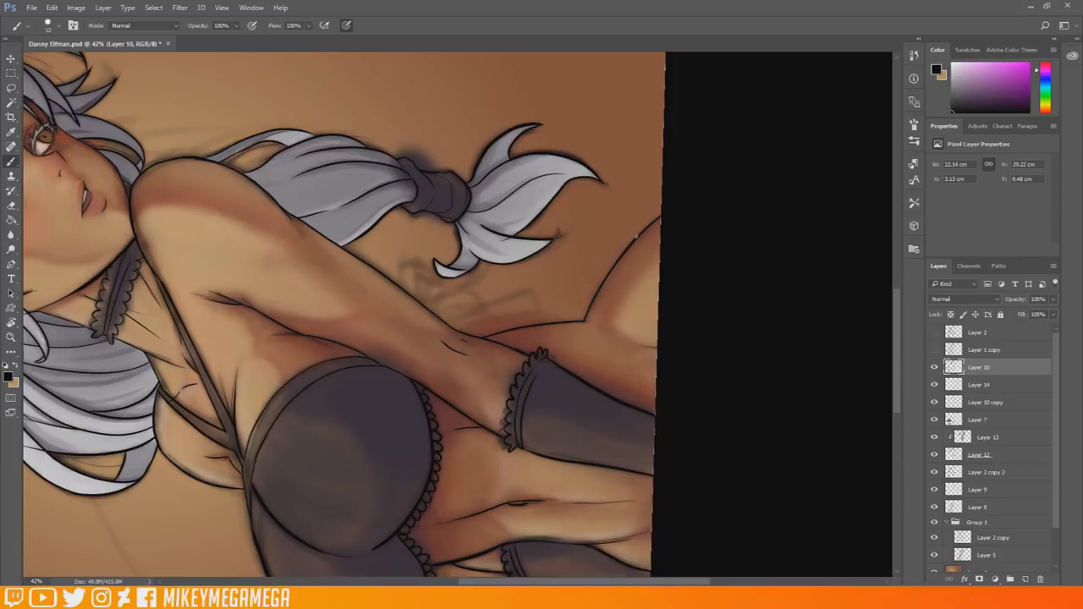
drag(432, 129, 450, 303)
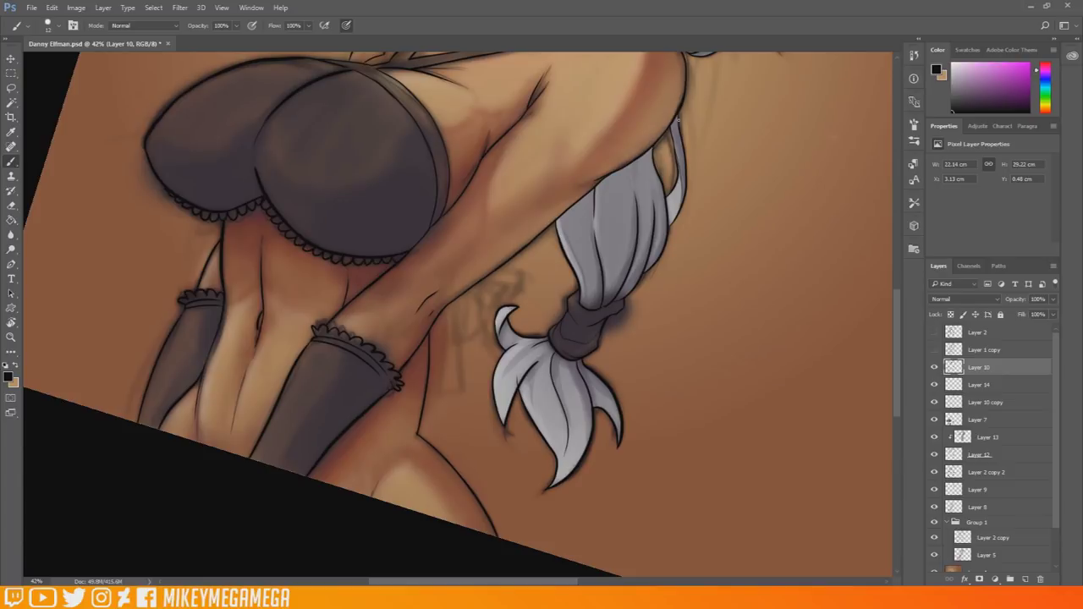
scroll(457, 313, up, 3)
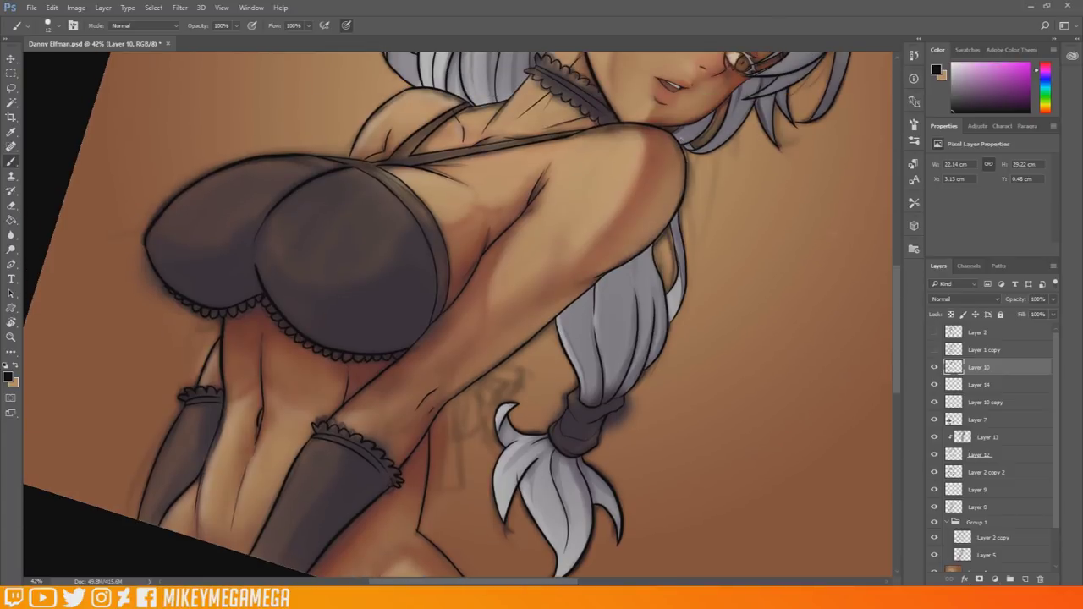
Select the area around the figure from the Layer 10 outline with the Magic Wand and make Layer 4 the active layer.
scroll(457, 313, down, 3)
key(w)
click(442, 168)
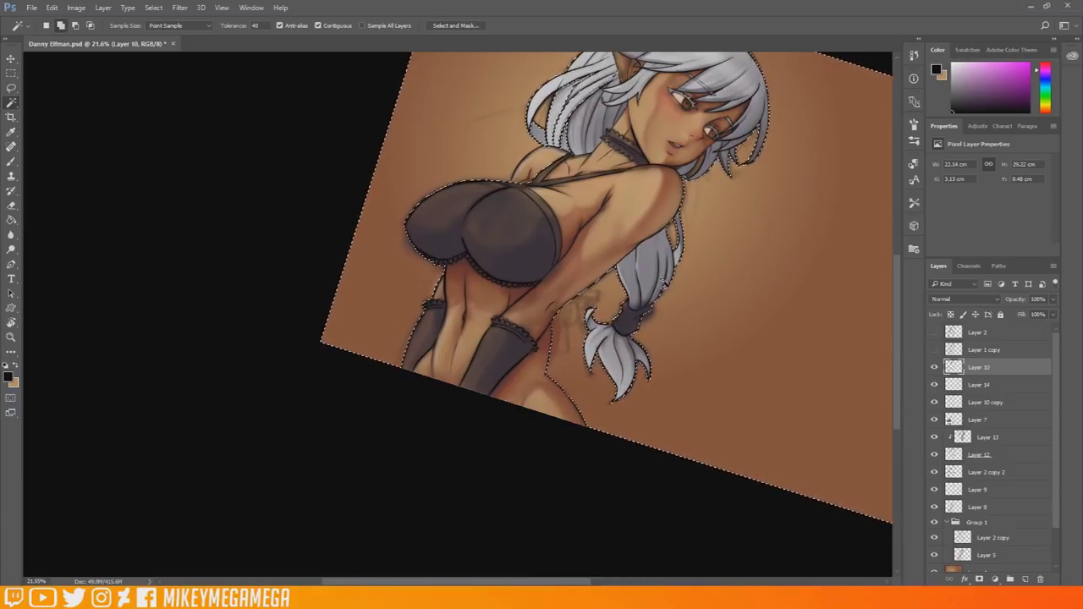
scroll(512, 334, down, 2)
scroll(542, 371, up, 2)
drag(1056, 460, 1056, 488)
click(979, 534)
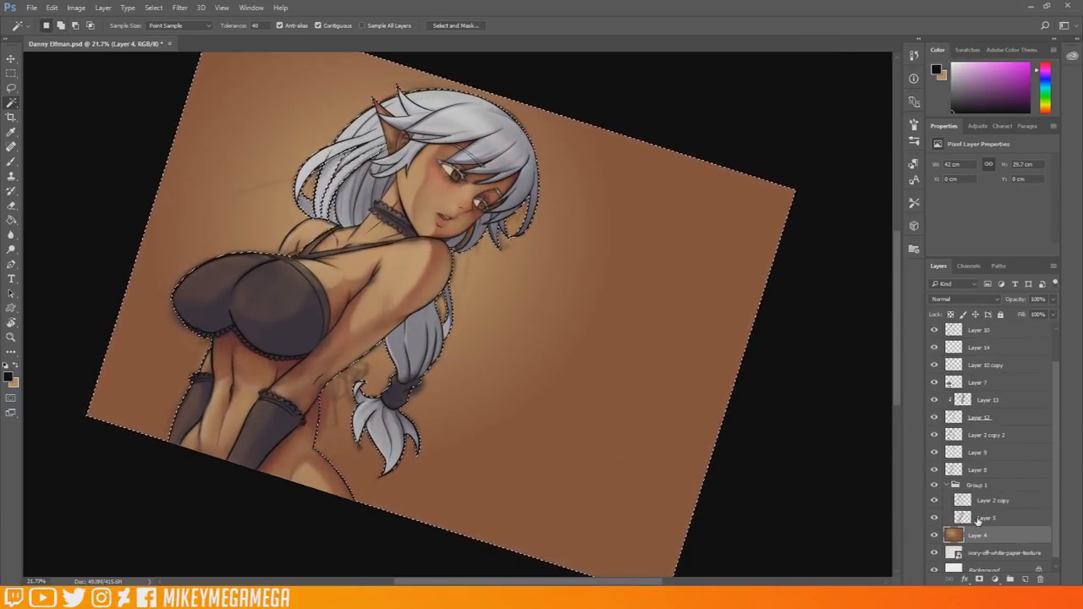
Set the gradient colors to a light tan and a darker brown based on tones sampled from the background.
key(i)
click(295, 208)
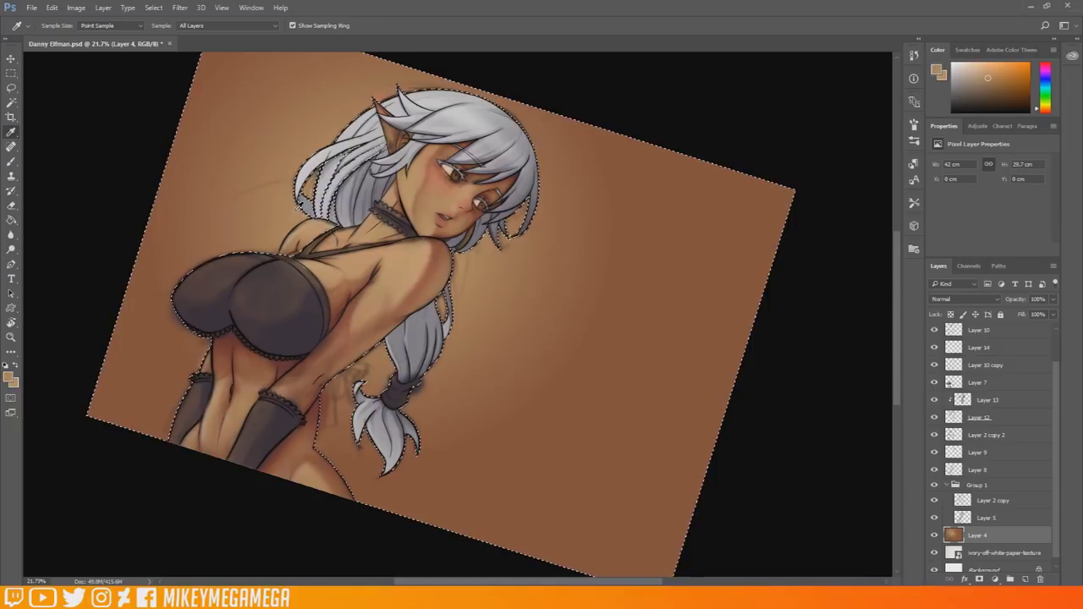
click(9, 377)
click(551, 396)
click(747, 354)
click(9, 377)
key(Return)
click(773, 194)
Fill the selected background on Layer 4 with a tan-to-brown radial gradient centered near the shoulder, and deselect.
key(g)
drag(421, 238, 513, 505)
drag(395, 241, 434, 496)
key(ctrl+d)
key(m)
key(r)
drag(714, 285, 709, 214)
Try to select the area outside the figure and clear the stray paint there on the color layers.
click(11, 103)
click(203, 310)
scroll(1005, 368, up, 2)
key(ctrl+d)
click(981, 367)
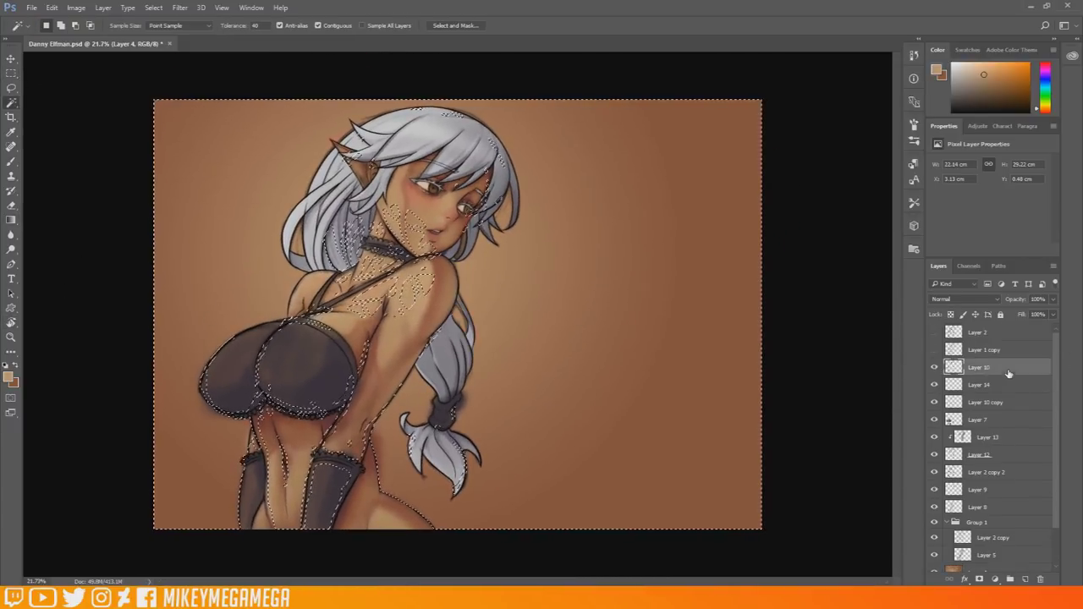
click(235, 292)
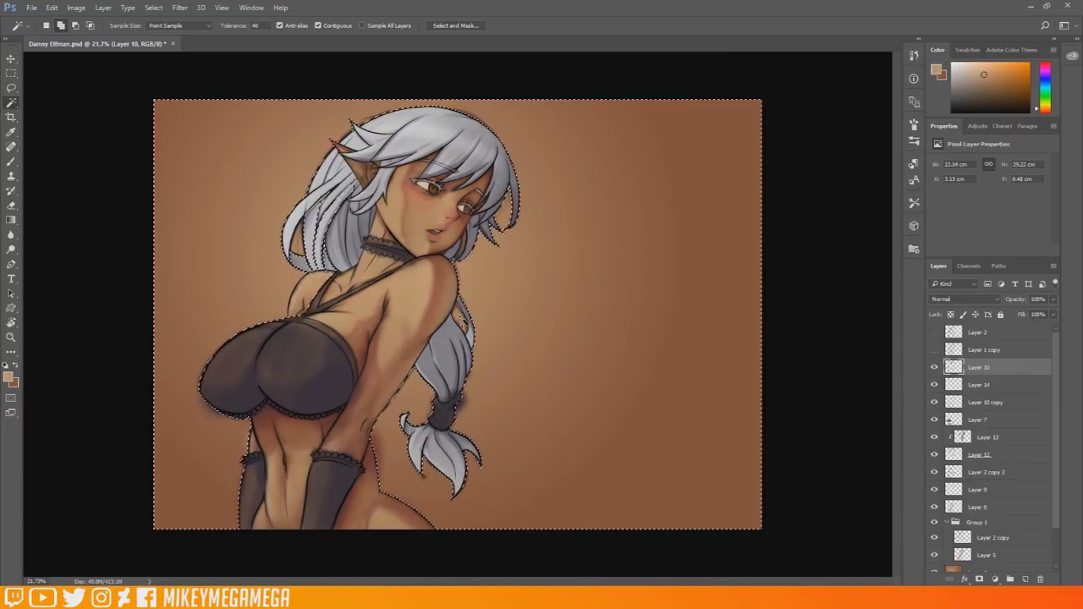
click(993, 421)
click(981, 555)
click(992, 537)
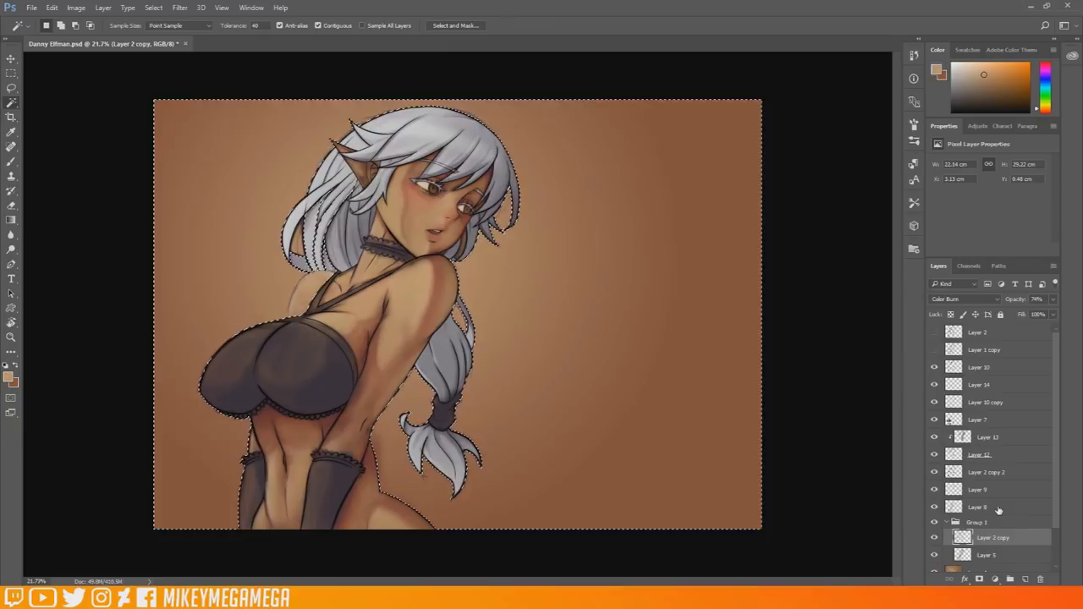
click(997, 508)
key(m)
key(ctrl+d)
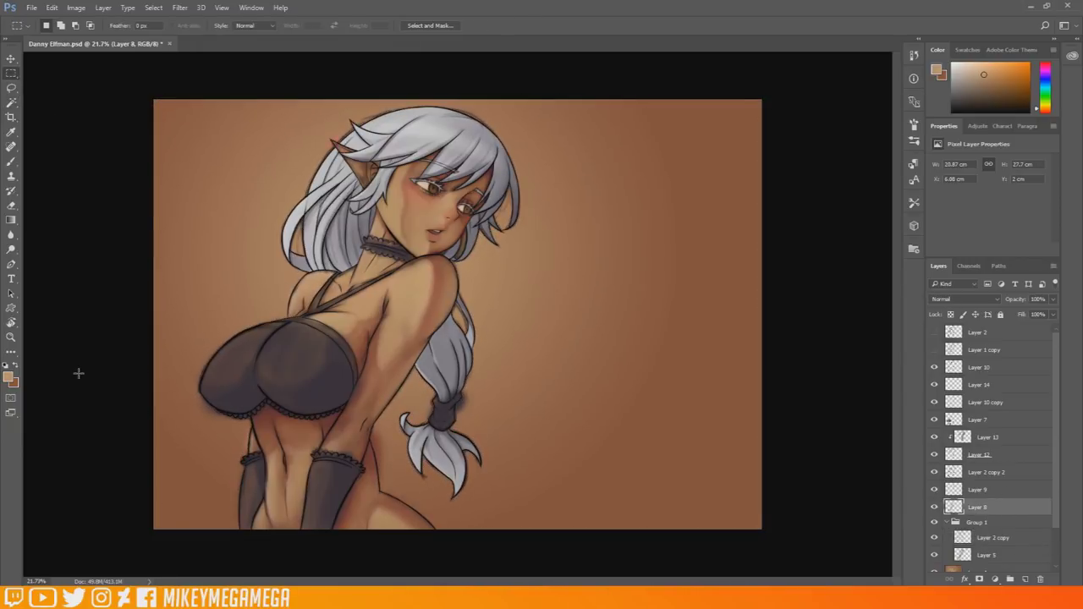
Sample the black line color and strengthen the outline of the far shoulder on Layer 10 with the brush.
scroll(209, 247, up, 6)
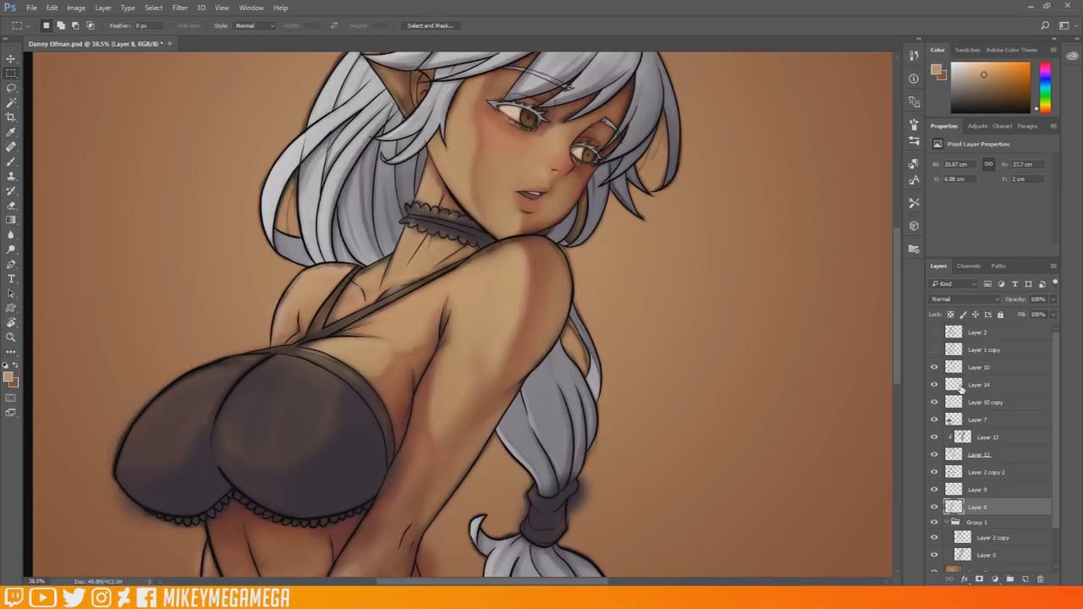
click(935, 369)
click(935, 369)
click(982, 364)
click(12, 133)
click(215, 361)
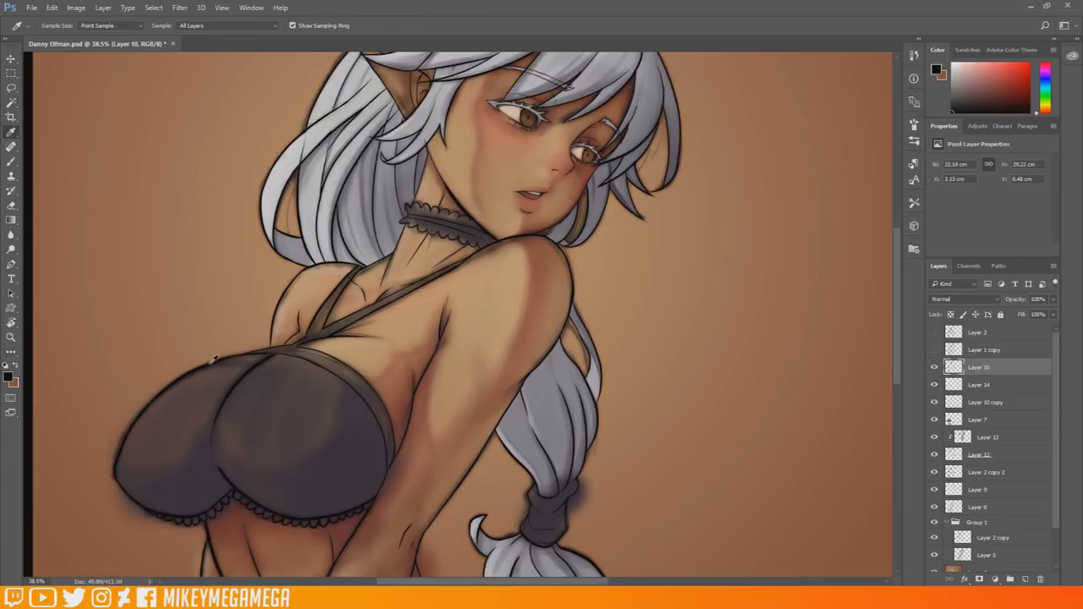
click(12, 161)
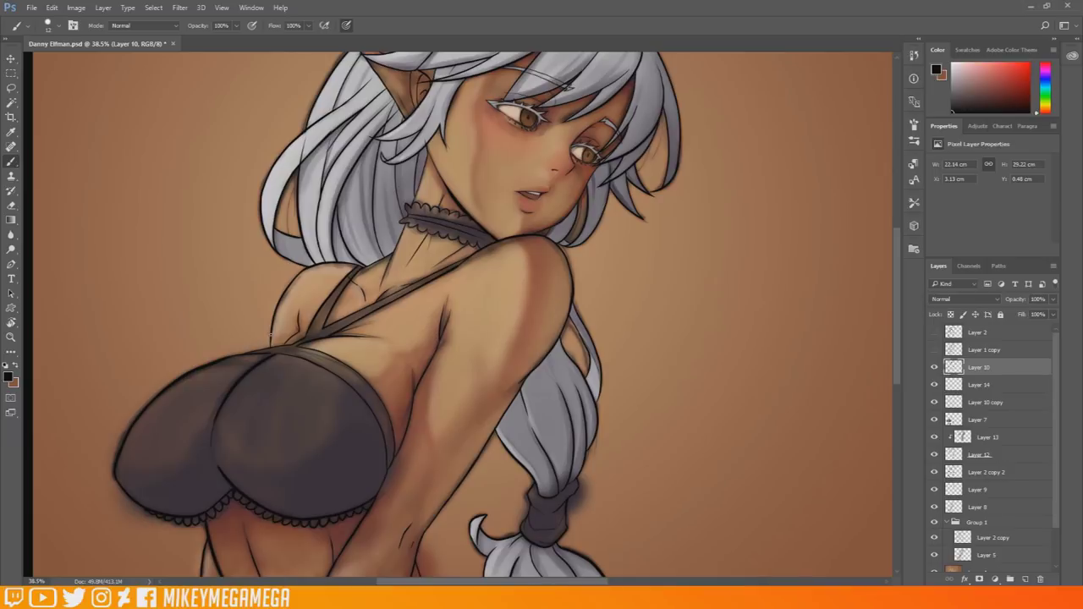
key(ctrl+0)
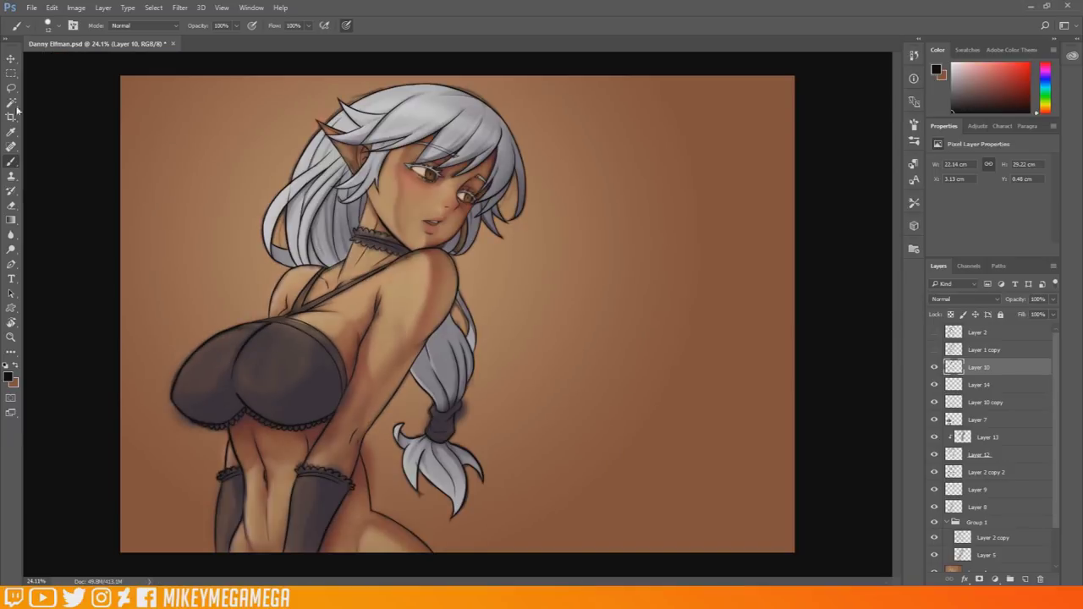
Select the area outside the figure and clear the stray paint there on the color layers from Layer 5 up to Layer 7.
key(w)
click(189, 229)
click(1009, 539)
click(1010, 555)
scroll(1034, 486, down, 1)
click(1019, 477)
click(1024, 458)
click(1021, 441)
click(1019, 424)
click(1017, 407)
key(m)
key(ctrl+d)
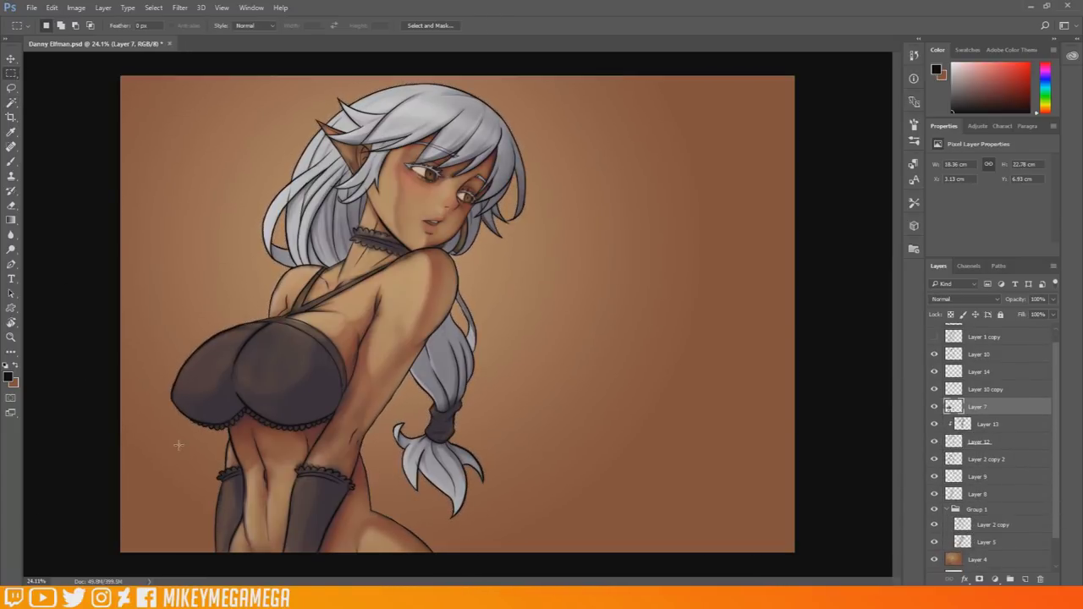
Check Layer 10 copy and add a new layer directly above Layer 7 for the clothing highlights.
key(ctrl+minus)
scroll(300, 222, up, 3)
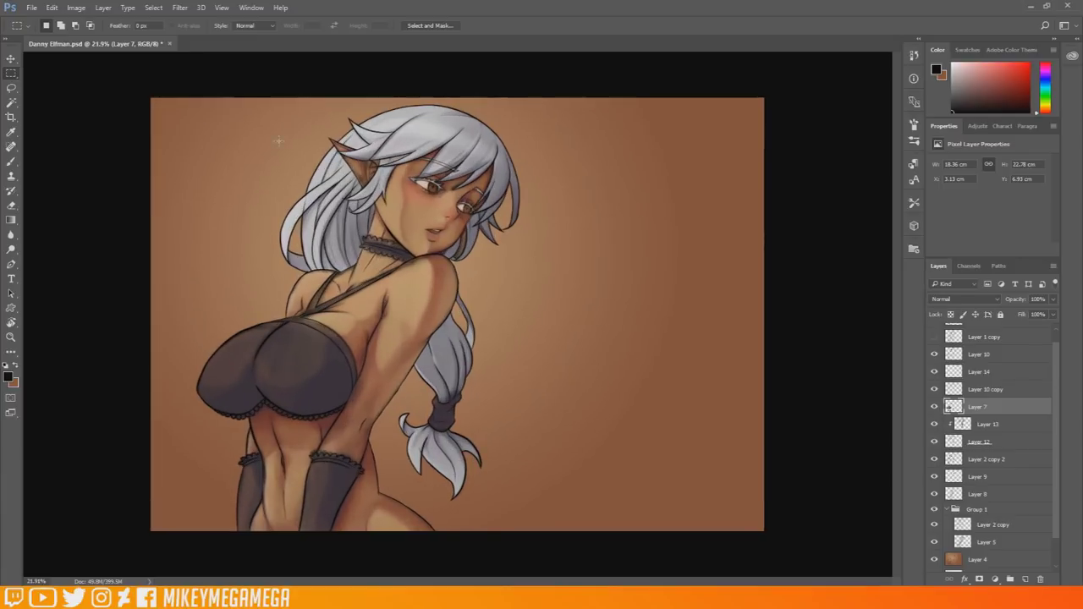
click(936, 391)
click(1015, 390)
click(1007, 409)
click(1025, 580)
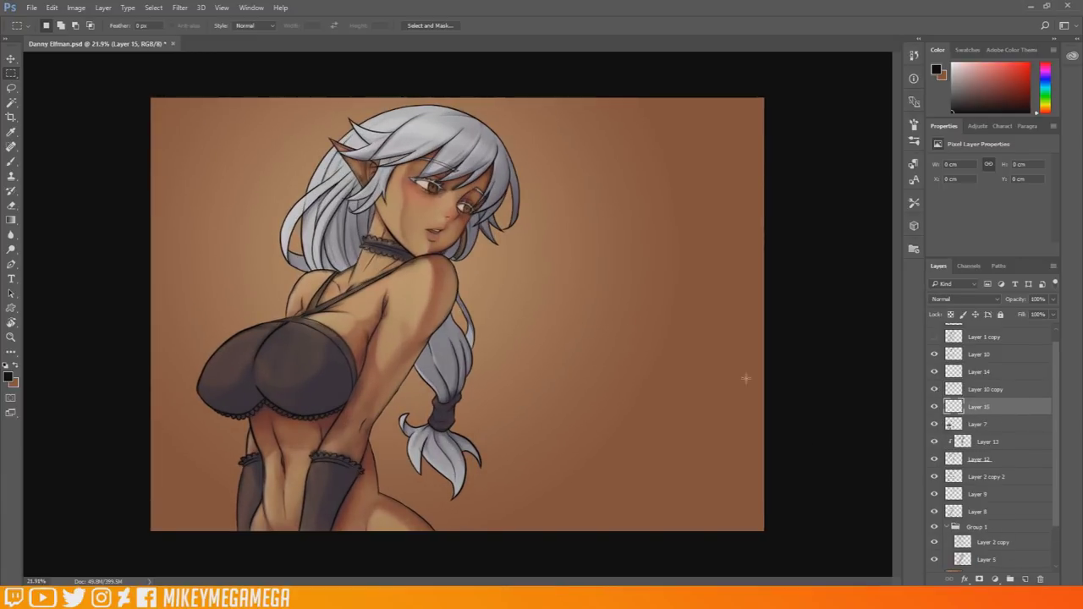
Choose a neutral grey and lasso the upper part of the far bra cup as the highlight area.
scroll(229, 336, up, 2)
scroll(227, 336, up, 1)
click(11, 378)
key(Return)
click(11, 88)
mouse_move(123, 432)
mouse_down()
mouse_move(174, 347)
mouse_move(269, 316)
mouse_move(223, 355)
mouse_move(191, 407)
mouse_move(123, 430)
mouse_up()
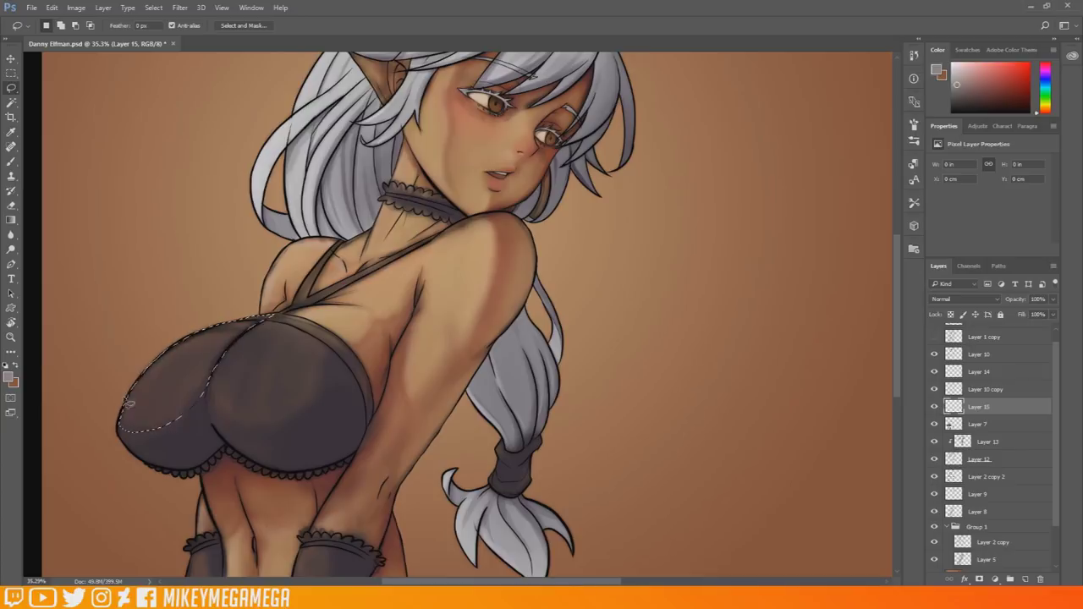
Paint a soft grey highlight inside the far cup's selection on Layer 15 with a 136 px, 0% hardness brush using pressure-controlled opacity.
click(11, 161)
click(58, 26)
click(115, 172)
right_click(151, 338)
click(245, 365)
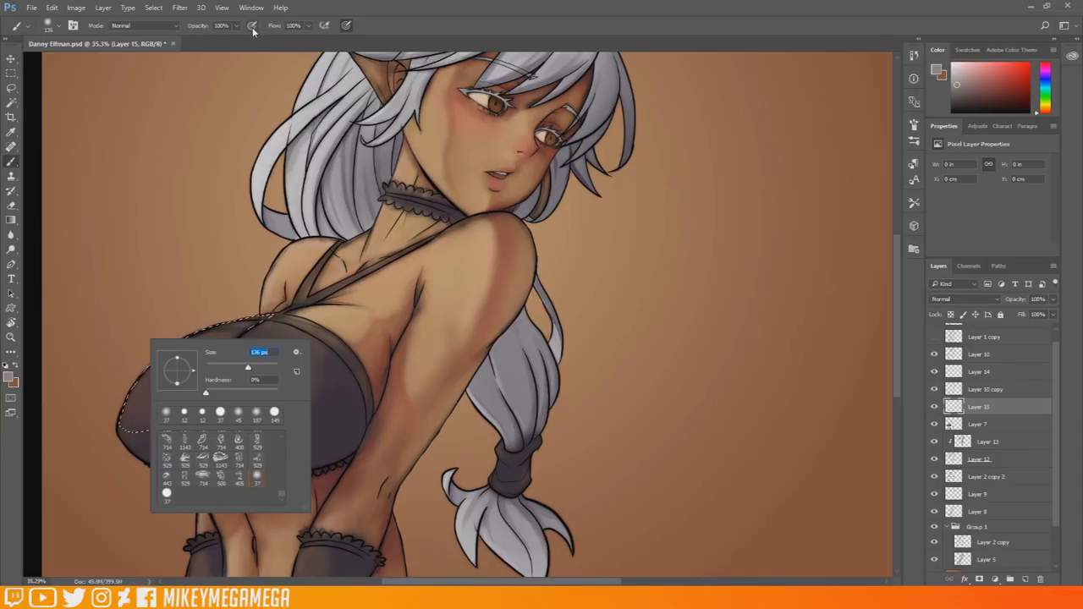
click(252, 26)
click(346, 26)
mouse_move(154, 374)
mouse_down()
mouse_move(132, 400)
mouse_move(168, 405)
mouse_move(267, 319)
mouse_move(150, 364)
mouse_move(201, 339)
mouse_move(148, 399)
mouse_move(151, 374)
mouse_move(227, 318)
mouse_move(138, 385)
mouse_up()
key(ctrl+d)
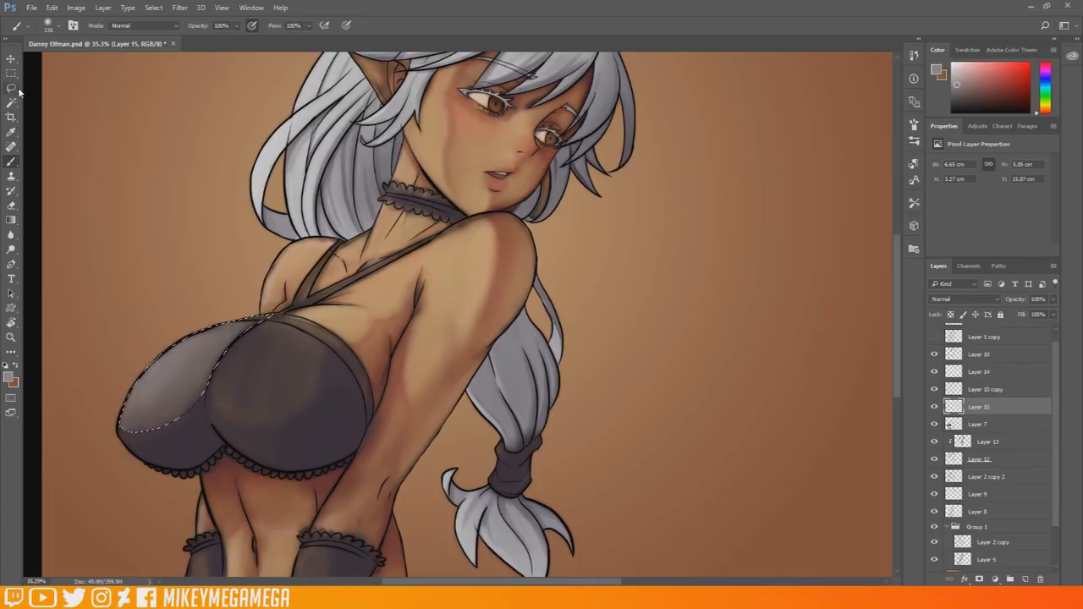
Lasso the upper part of the near bra cup and paint a soft grey highlight inside it on Layer 15.
click(11, 88)
mouse_move(250, 338)
mouse_down()
mouse_move(222, 423)
mouse_move(245, 433)
mouse_move(327, 385)
mouse_move(292, 321)
mouse_up()
mouse_move(226, 353)
mouse_down()
mouse_move(222, 362)
mouse_move(307, 429)
mouse_up()
drag(306, 366, 328, 374)
key(b)
mouse_move(290, 335)
mouse_down()
mouse_move(289, 391)
mouse_move(289, 317)
mouse_move(266, 349)
mouse_move(254, 331)
mouse_move(310, 303)
mouse_move(343, 301)
mouse_up()
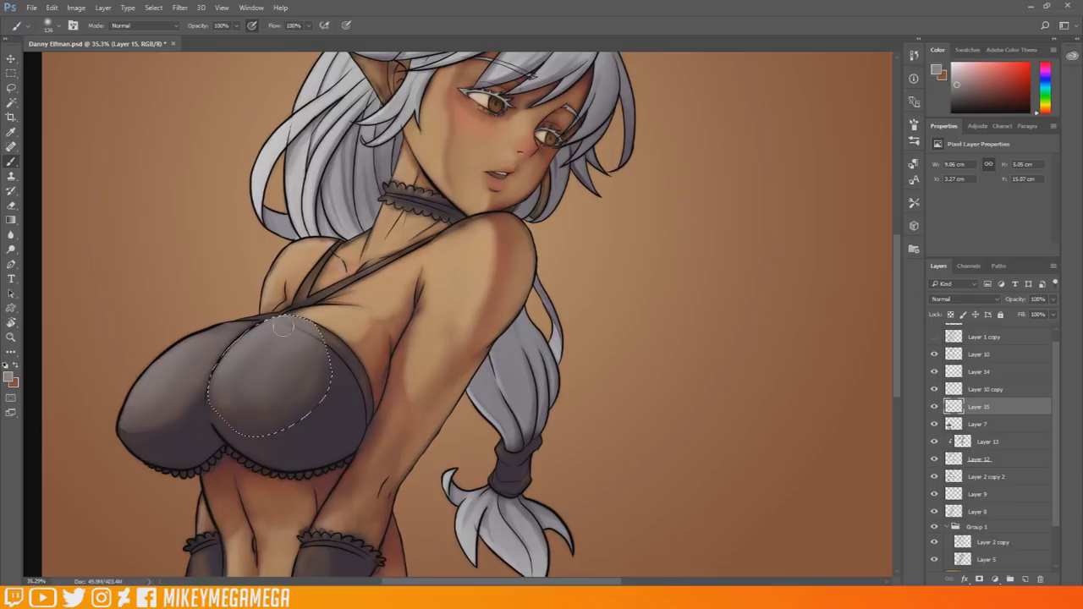
Clear the cup selection and add a new layer clipped to Layer 7 for shading the dark clothing.
key(m)
click(39, 87)
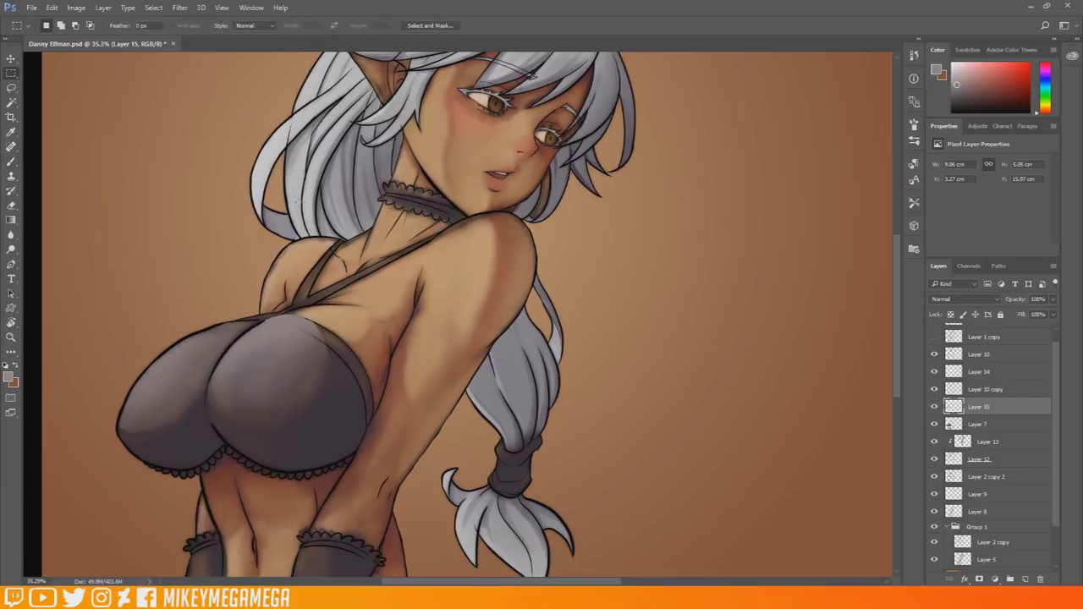
scroll(272, 259, down, 4)
drag(999, 426, 1012, 407)
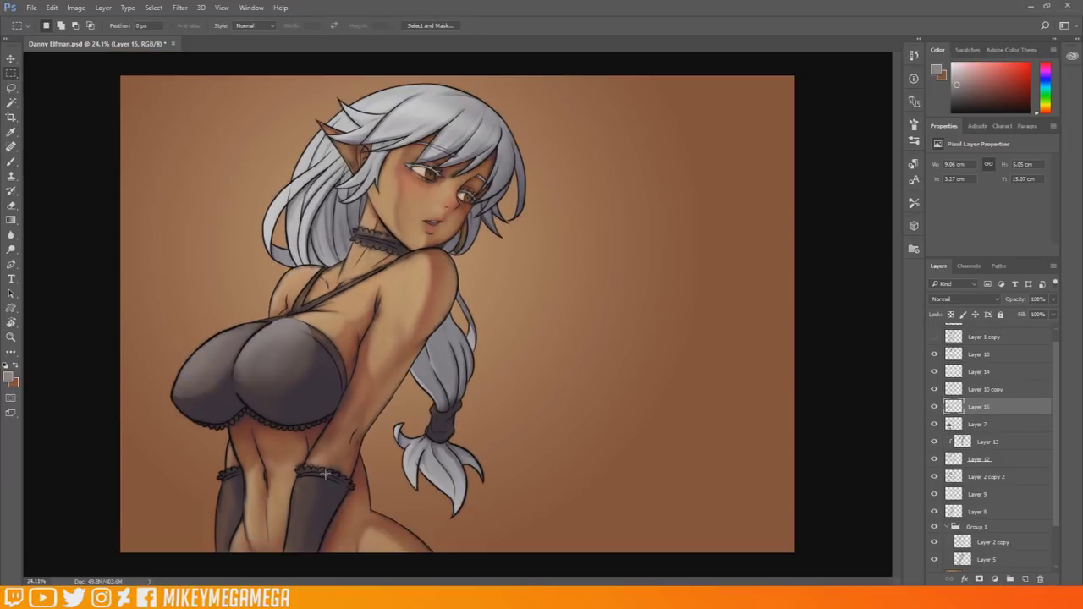
click(987, 425)
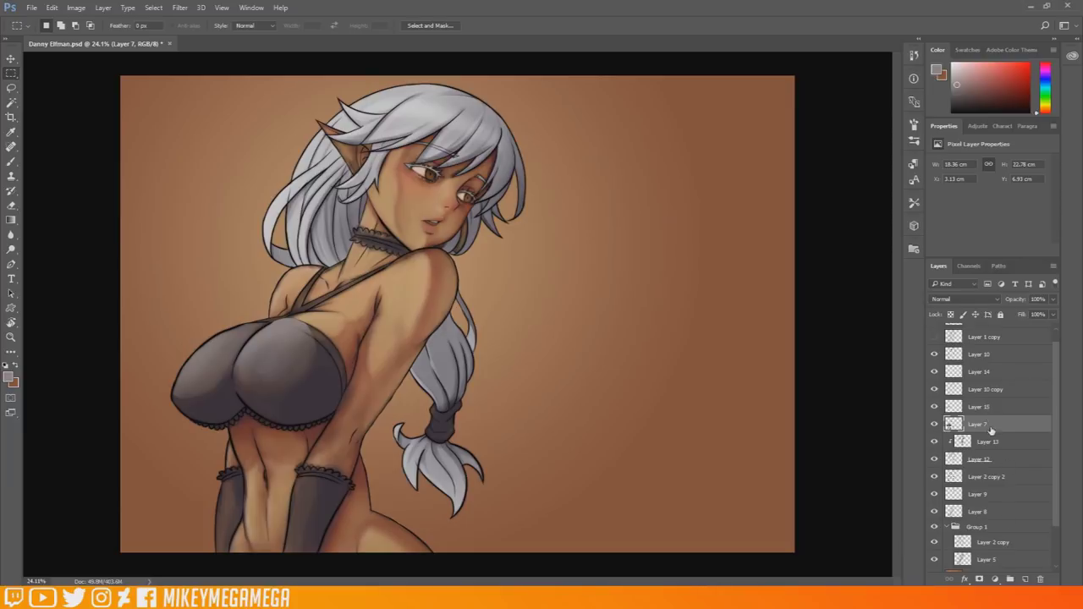
click(1024, 579)
right_click(988, 424)
click(905, 278)
Choose a near-black paint colour, try a shading stroke across the near bra cup, and undo it.
click(8, 377)
click(513, 491)
click(747, 354)
click(11, 162)
drag(349, 380, 303, 421)
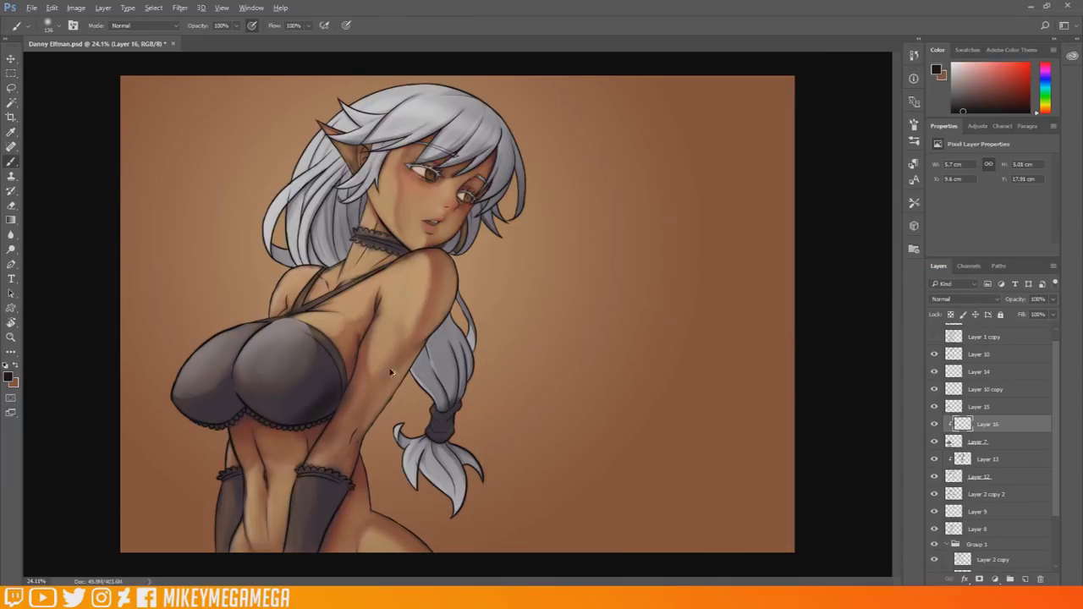
key(ctrl+alt+z)
key(ctrl+alt+z)
Shade the bra cups, choker, hair tie and gloves on the clipped layer with a 193 px brush at 9% opacity.
right_click(335, 363)
drag(429, 398, 436, 398)
click(236, 25)
drag(225, 38, 187, 39)
mouse_move(192, 412)
mouse_down()
mouse_move(234, 399)
mouse_move(217, 418)
mouse_move(209, 402)
mouse_move(252, 400)
mouse_move(236, 386)
mouse_move(210, 404)
mouse_move(253, 400)
mouse_move(262, 417)
mouse_move(328, 380)
mouse_move(308, 343)
mouse_up()
mouse_move(312, 406)
mouse_down()
mouse_move(374, 360)
mouse_move(424, 366)
mouse_move(373, 409)
mouse_move(407, 322)
mouse_up()
drag(366, 236, 407, 249)
mouse_move(449, 424)
mouse_down()
mouse_move(469, 373)
mouse_move(448, 443)
mouse_up()
drag(237, 466, 231, 574)
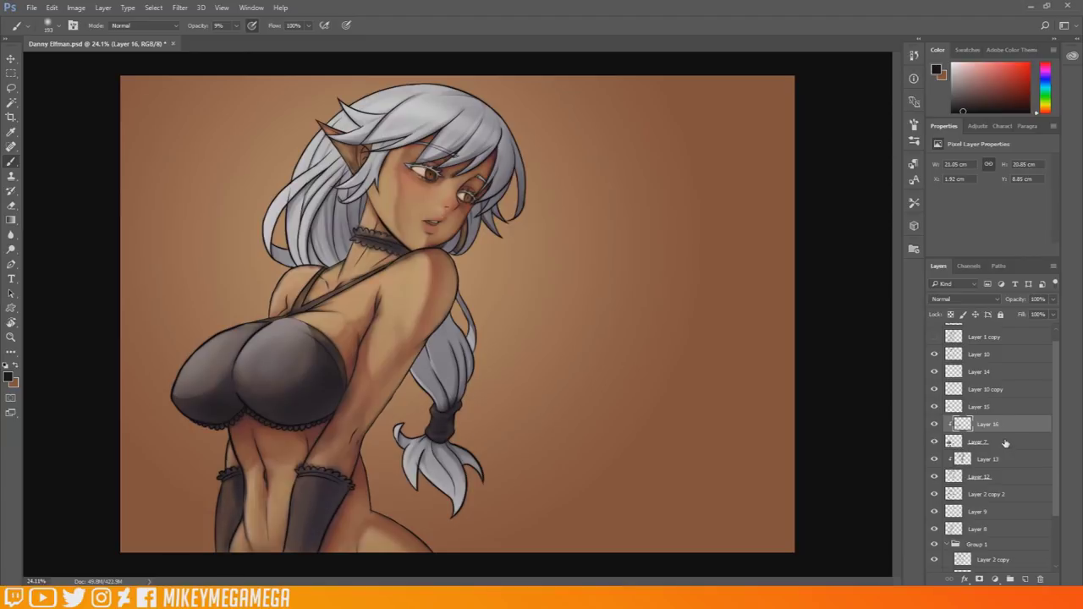
right_click(1005, 443)
click(912, 280)
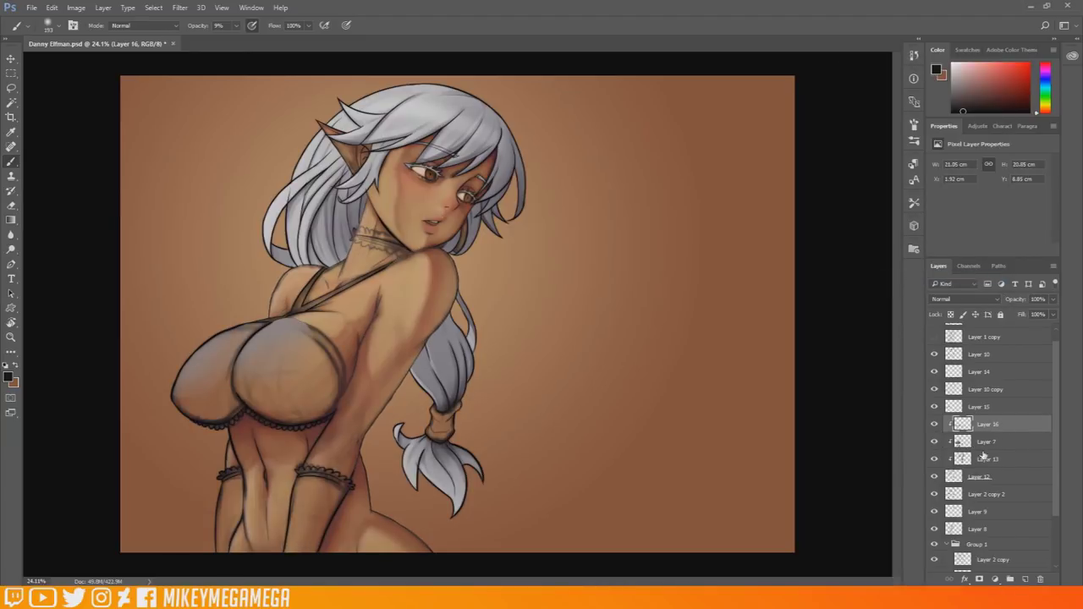
key(ctrl+z)
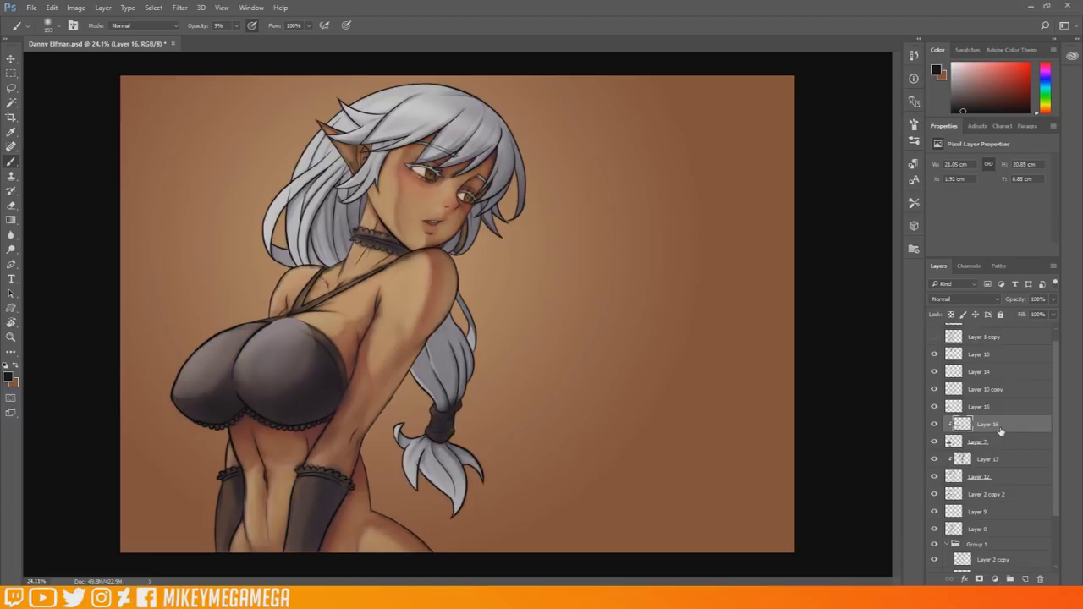
Select Layer 15 and darken the highlight spill along the near cup's upper trim with a smaller soft brush.
scroll(117, 518, up, 5)
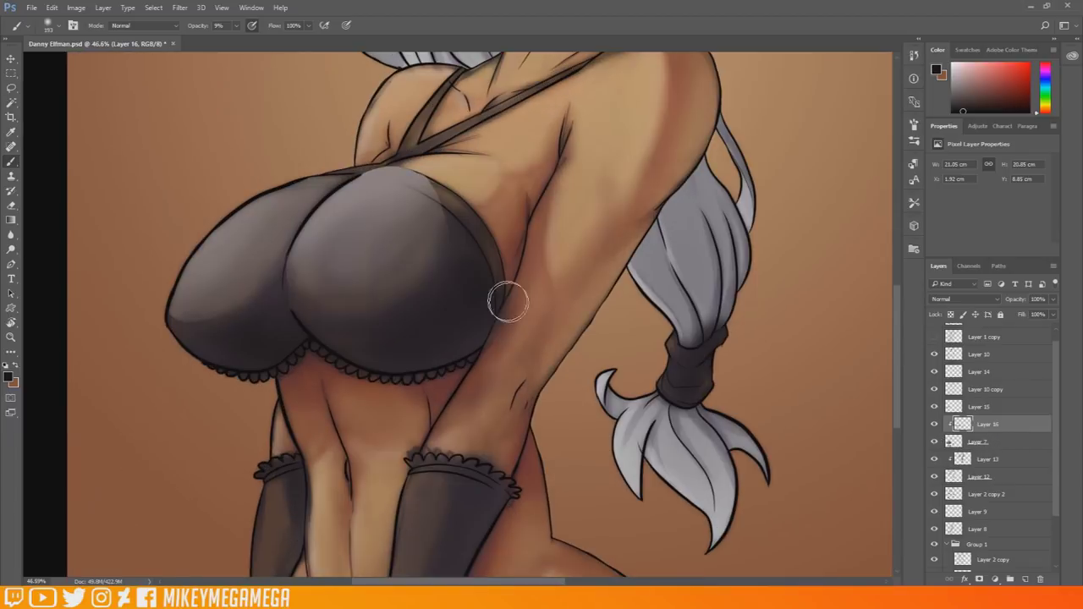
click(981, 407)
click(934, 407)
click(934, 407)
right_click(403, 191)
drag(484, 218, 469, 218)
mouse_move(393, 179)
mouse_down()
mouse_move(414, 190)
mouse_move(372, 171)
mouse_move(413, 169)
mouse_up()
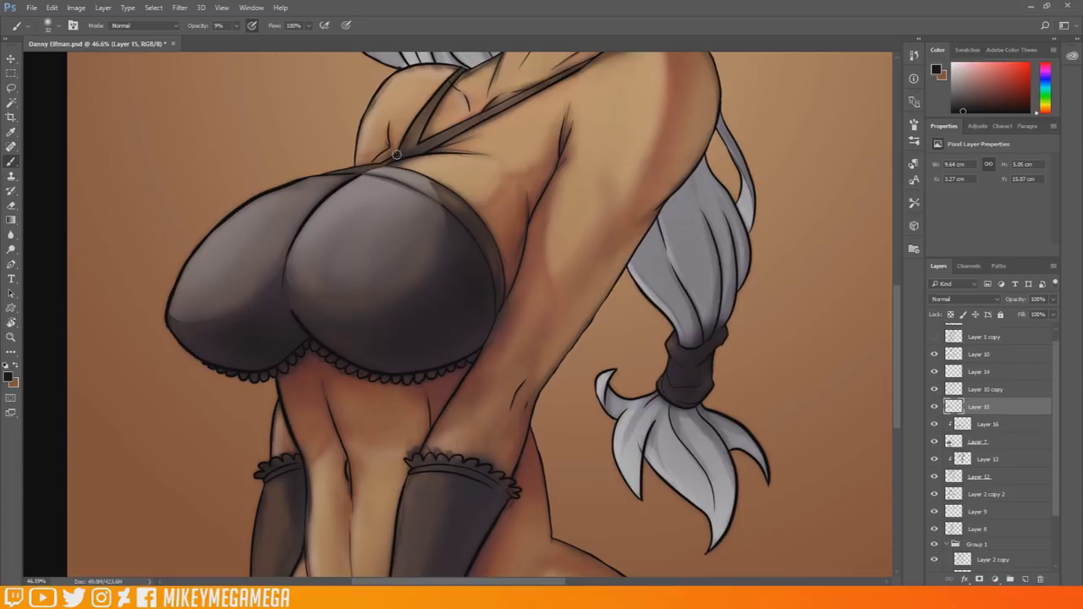
mouse_move(440, 203)
mouse_down()
mouse_move(387, 167)
mouse_move(436, 197)
mouse_up()
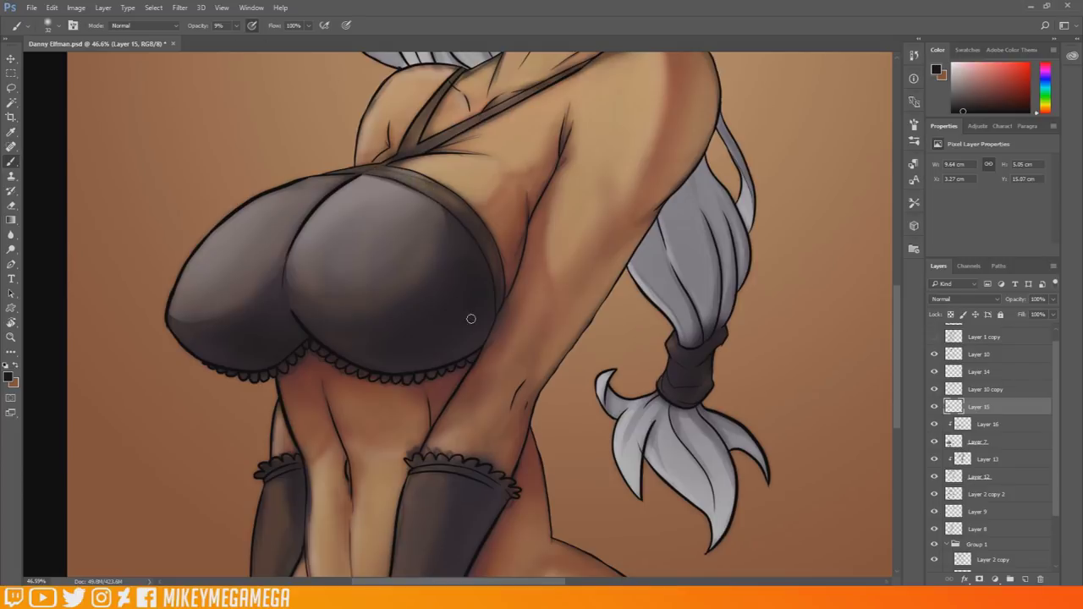
Darken the lower edges and lace of both bra cups on Layer 15 with a 37 px hard round brush at 68% opacity.
click(59, 27)
double_click(45, 105)
key(6)
key(8)
drag(135, 236, 168, 231)
key(ctrl+z)
mouse_move(322, 345)
mouse_down()
mouse_move(363, 364)
mouse_move(428, 358)
mouse_move(493, 307)
mouse_move(495, 266)
mouse_up()
mouse_move(327, 351)
mouse_down()
mouse_move(369, 377)
mouse_move(411, 381)
mouse_move(474, 353)
mouse_up()
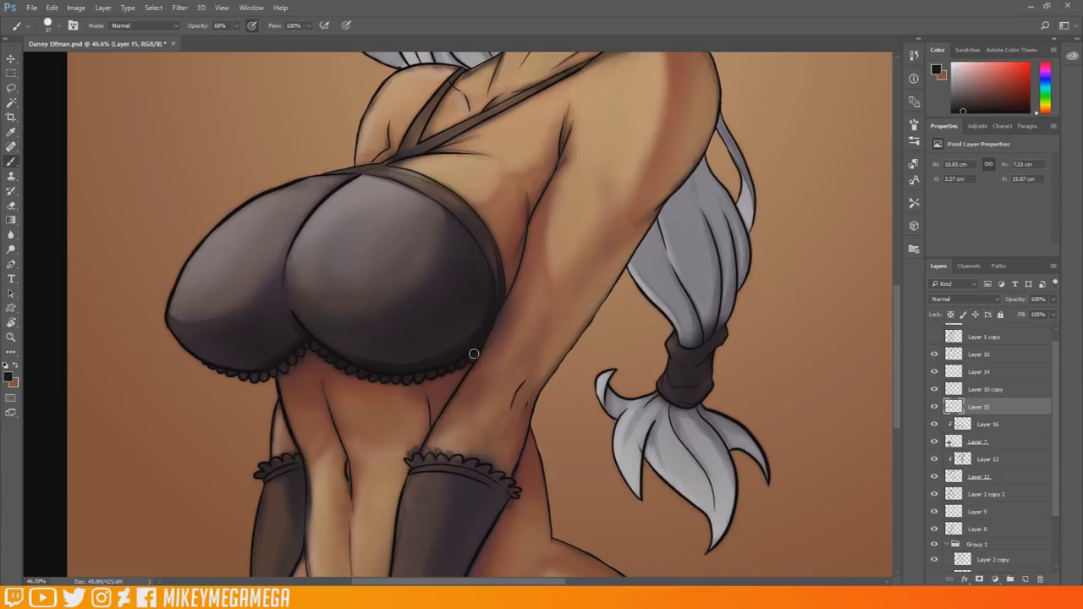
mouse_move(210, 366)
mouse_down()
mouse_move(254, 379)
mouse_move(339, 324)
mouse_up()
Paint dark shading on the braid's hair tie and along the lace cuffs and edges of both gloves.
scroll(773, 289, down, 3)
mouse_move(709, 227)
mouse_down()
mouse_move(689, 243)
mouse_move(701, 223)
mouse_move(677, 219)
mouse_move(705, 236)
mouse_move(696, 261)
mouse_move(668, 245)
mouse_move(709, 249)
mouse_move(684, 279)
mouse_up()
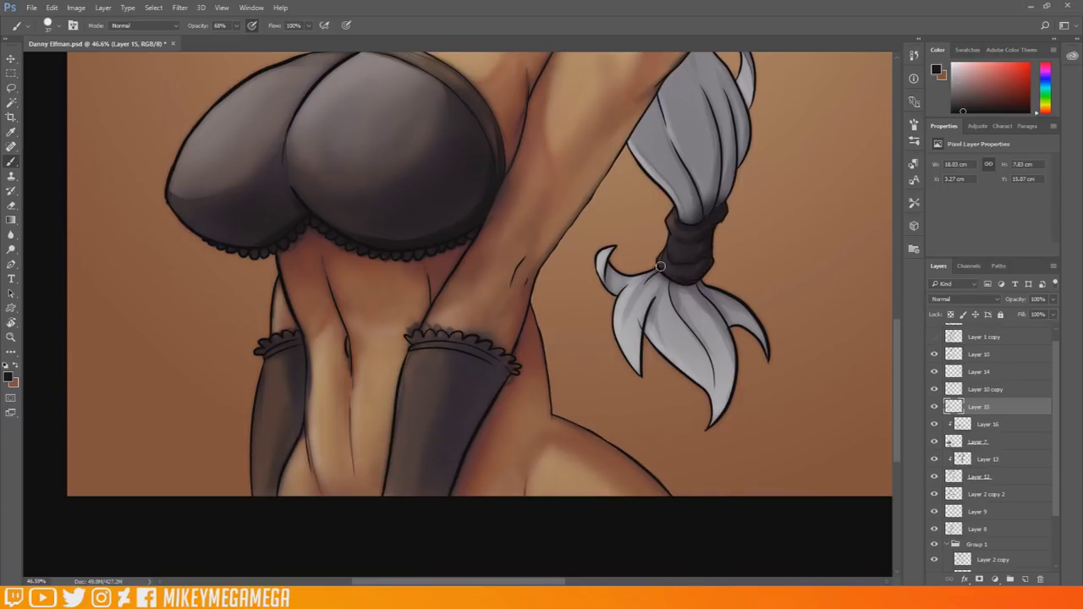
mouse_move(292, 344)
mouse_down()
mouse_move(262, 345)
mouse_move(287, 334)
mouse_move(273, 353)
mouse_move(298, 343)
mouse_move(273, 512)
mouse_up()
mouse_move(415, 346)
mouse_down()
mouse_move(518, 366)
mouse_move(458, 342)
mouse_move(468, 326)
mouse_move(409, 341)
mouse_up()
drag(494, 375, 449, 485)
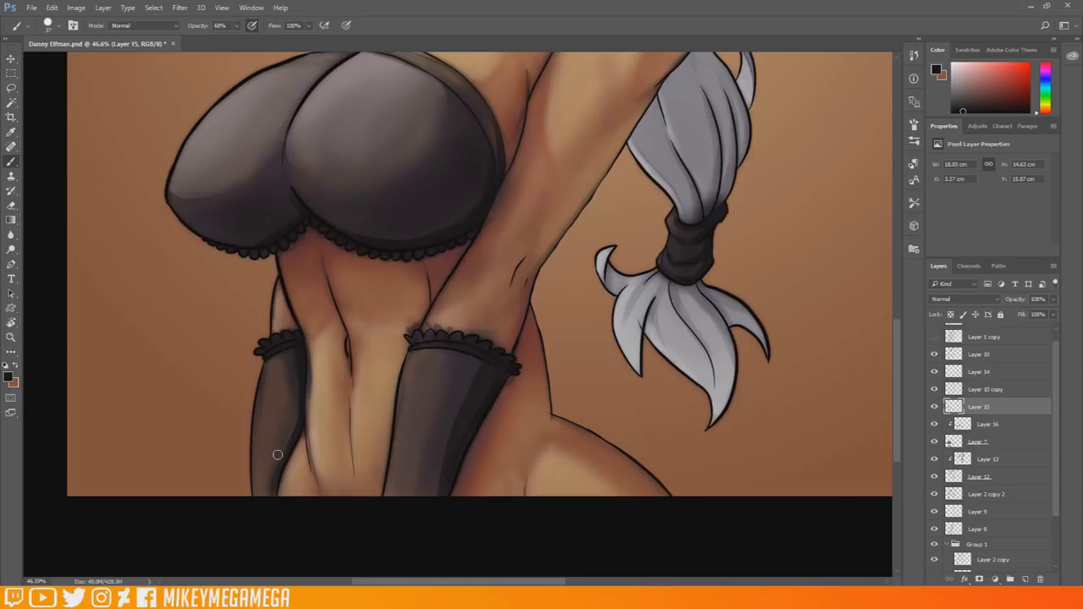
Darken the lace choker, the crossing chest straps and the upper trim of the bra on Layer 15.
drag(897, 344, 905, 299)
drag(897, 352, 898, 336)
scroll(897, 335, up, 3)
mouse_move(521, 259)
mouse_down()
mouse_move(599, 290)
mouse_move(624, 288)
mouse_move(555, 250)
mouse_move(520, 247)
mouse_move(533, 255)
mouse_move(574, 236)
mouse_move(525, 257)
mouse_up()
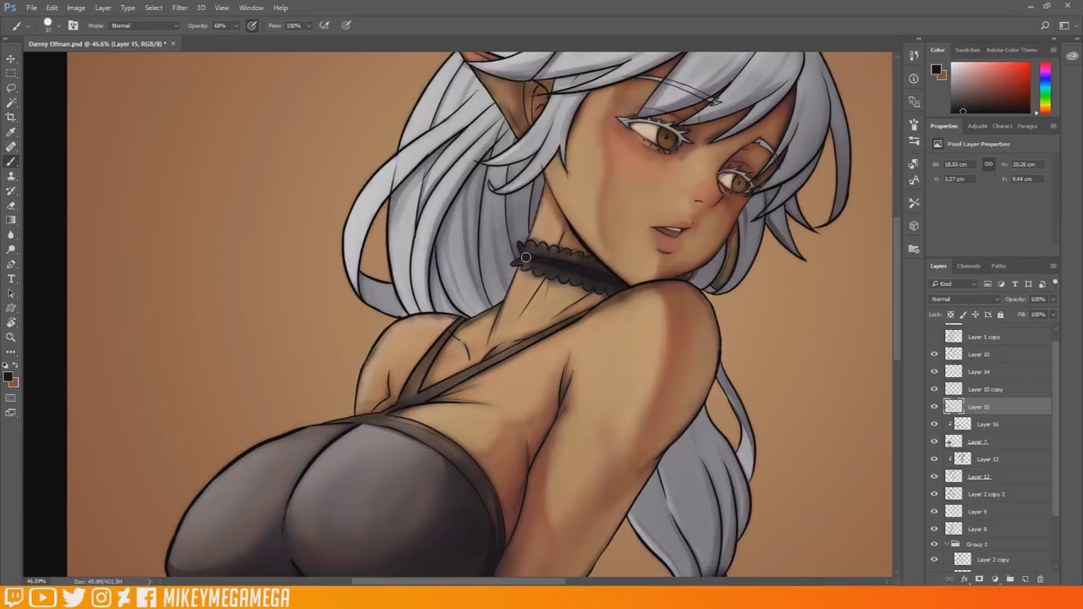
mouse_move(414, 393)
mouse_down()
mouse_move(411, 383)
mouse_move(423, 369)
mouse_move(409, 391)
mouse_move(456, 328)
mouse_move(421, 391)
mouse_move(400, 405)
mouse_move(532, 342)
mouse_move(502, 358)
mouse_up()
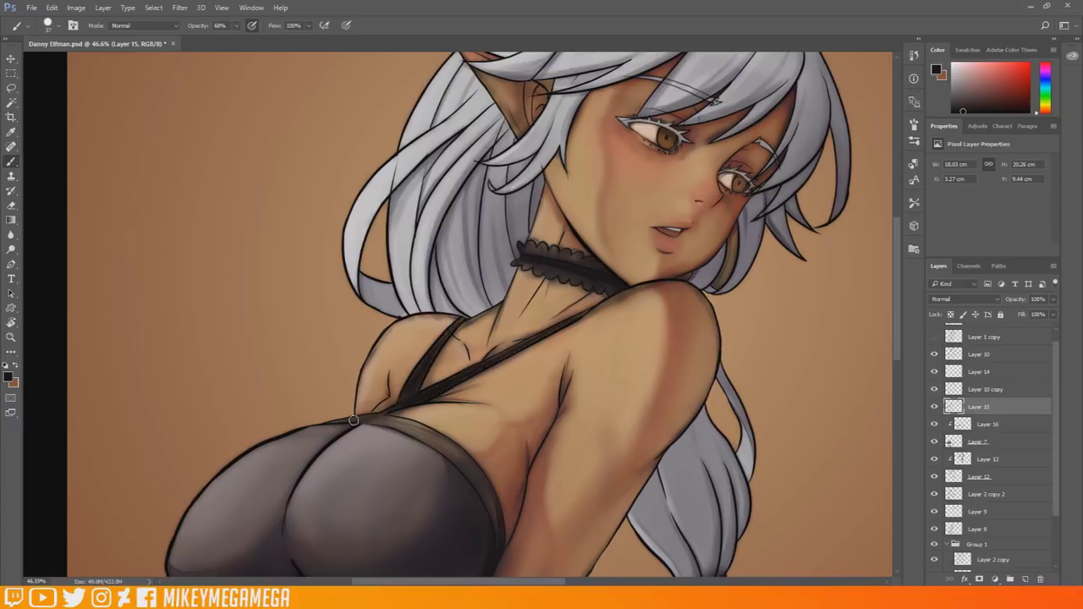
mouse_move(336, 427)
mouse_down()
mouse_move(314, 427)
mouse_move(451, 456)
mouse_up()
Identify and select the skin layer, Layer 8, and sample a reddish skin tone near the far cheek.
scroll(452, 456, down, 8)
scroll(450, 137, up, 9)
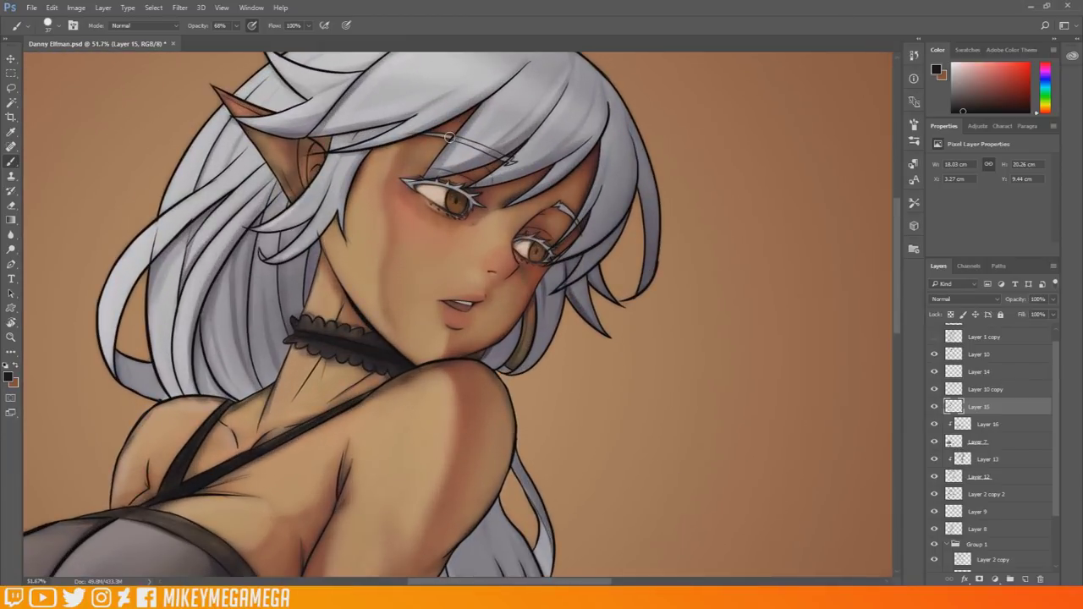
drag(1056, 471, 1030, 532)
click(976, 463)
click(935, 464)
click(934, 464)
scroll(575, 216, up, 3)
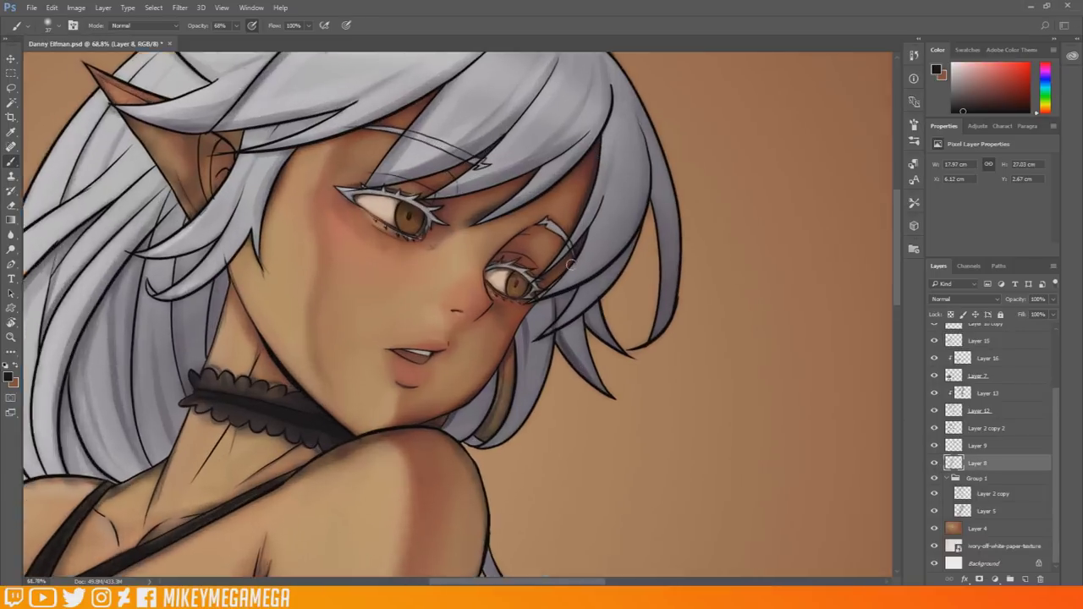
alt+click(488, 314)
alt+click(488, 306)
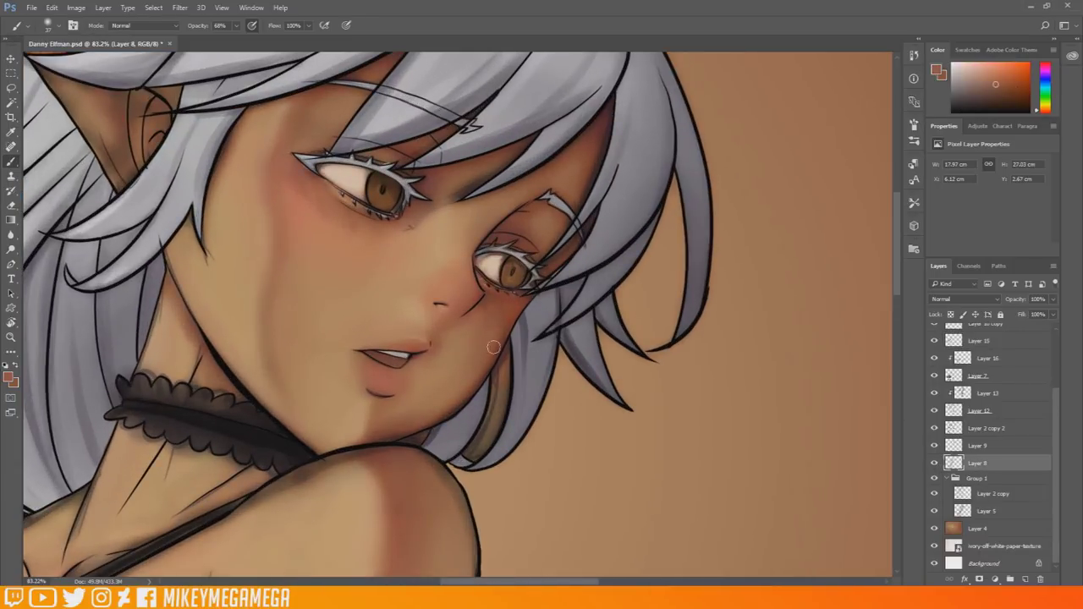
scroll(482, 266, down, 3)
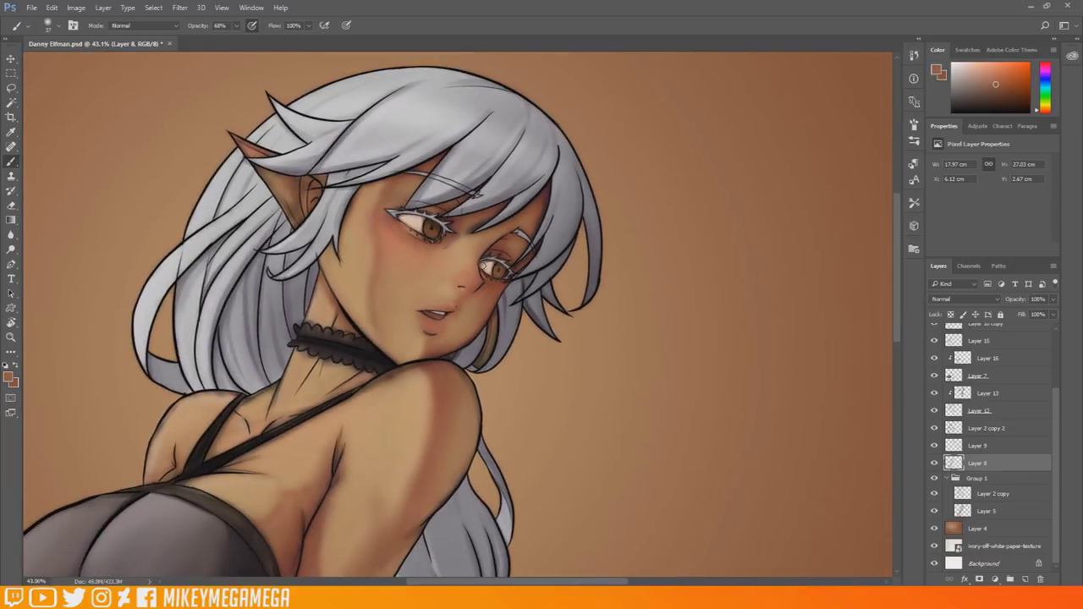
Add a new layer above Layer 8 and set up a dark brown, 7 px hard round brush for freckles.
click(1025, 579)
click(9, 378)
click(608, 462)
click(747, 350)
click(55, 26)
double_click(24, 188)
right_click(413, 251)
drag(481, 280, 472, 280)
key(Escape)
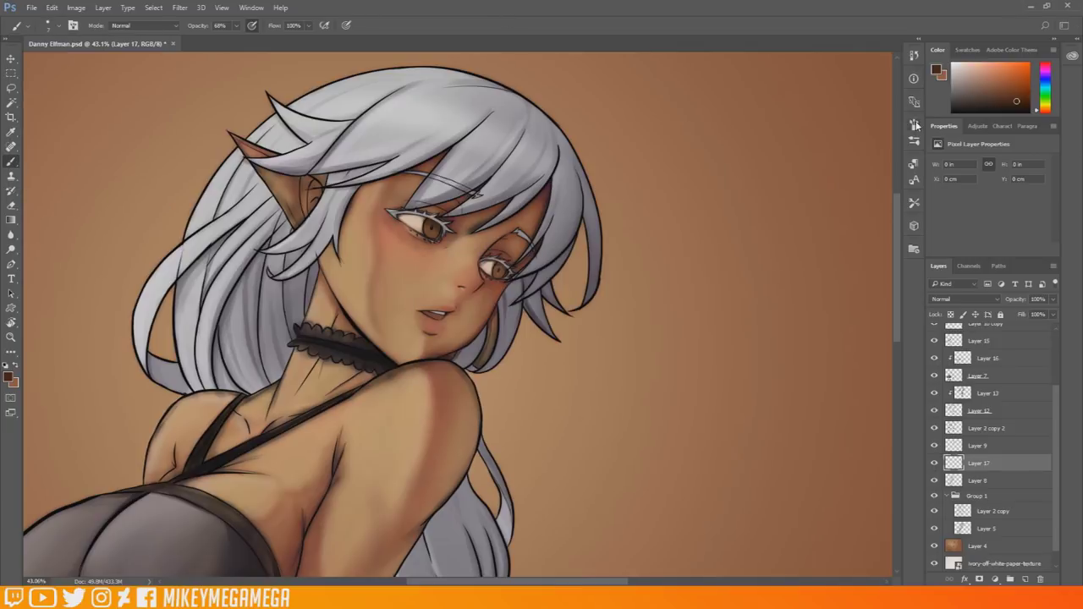
Turn the brush into a dotted freckle brush with 658% spacing and a size of 14 px.
click(914, 125)
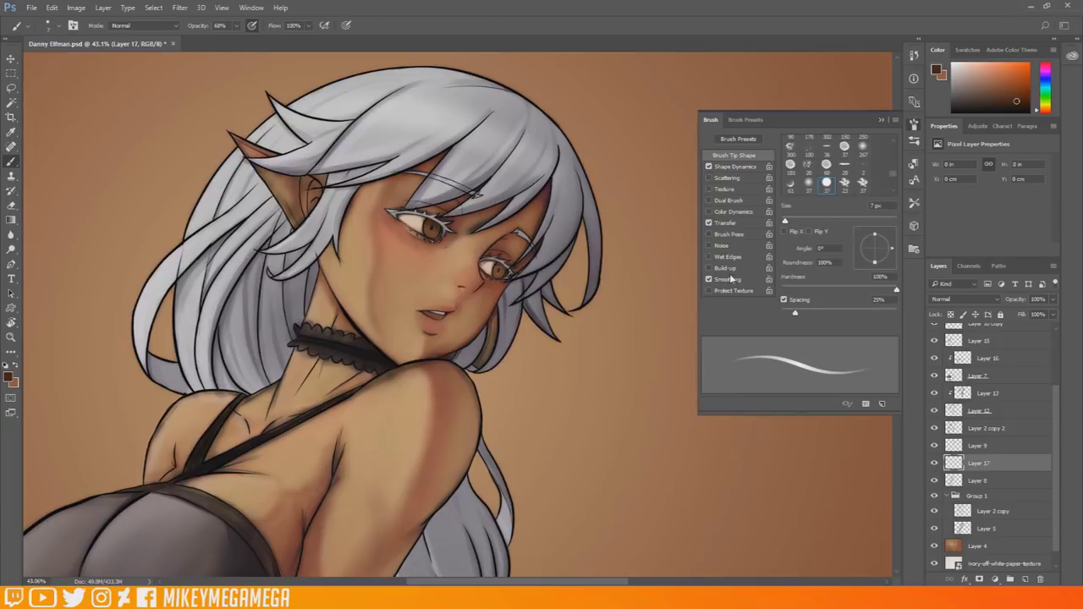
click(734, 168)
click(732, 178)
click(730, 190)
click(709, 189)
click(708, 177)
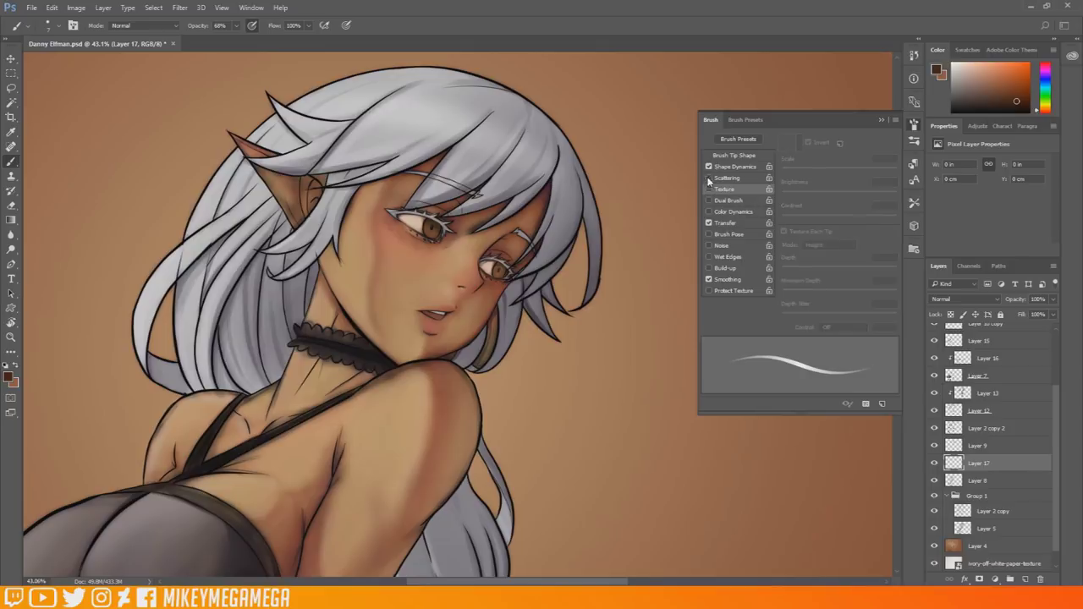
click(727, 222)
click(735, 156)
drag(819, 313, 887, 313)
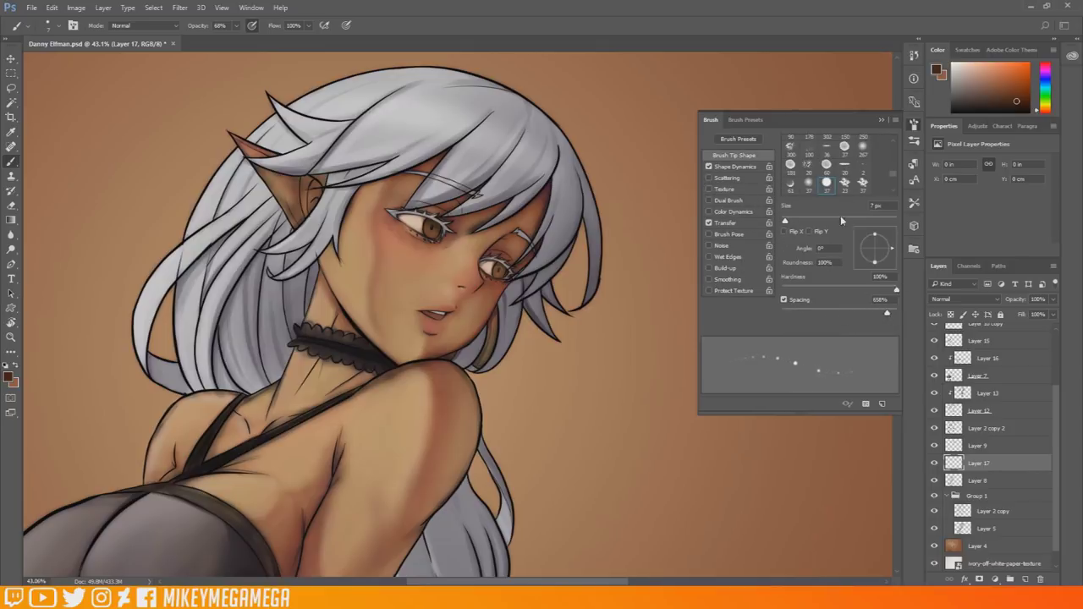
drag(785, 221, 788, 223)
Dot dark brown freckles over the nose and cheeks, keep them on Layer 8 without Layer 17, and close the brush settings.
key(Delete)
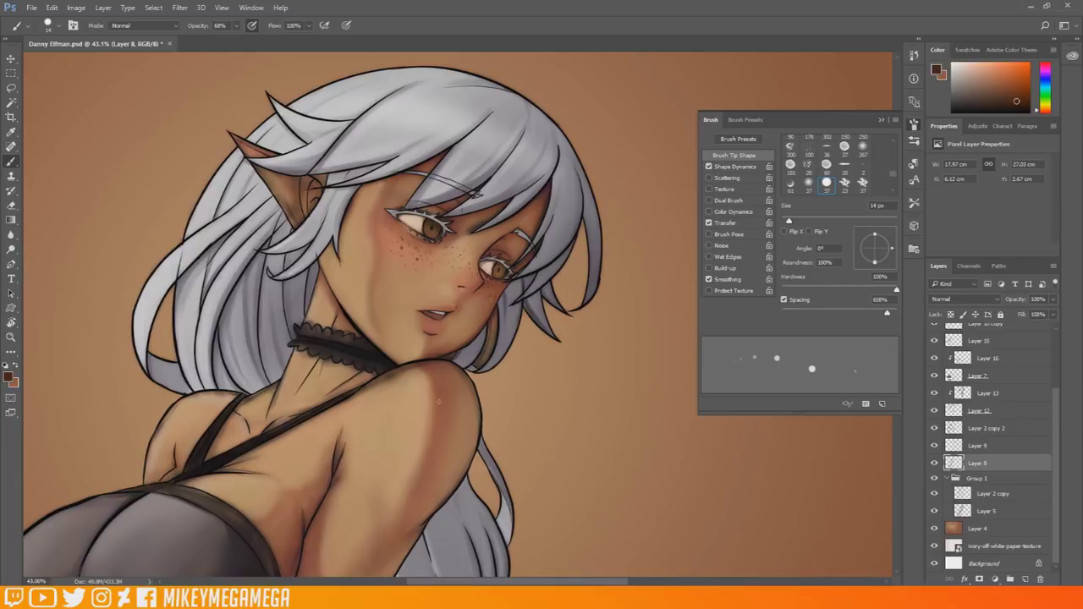
click(881, 120)
drag(896, 258, 896, 286)
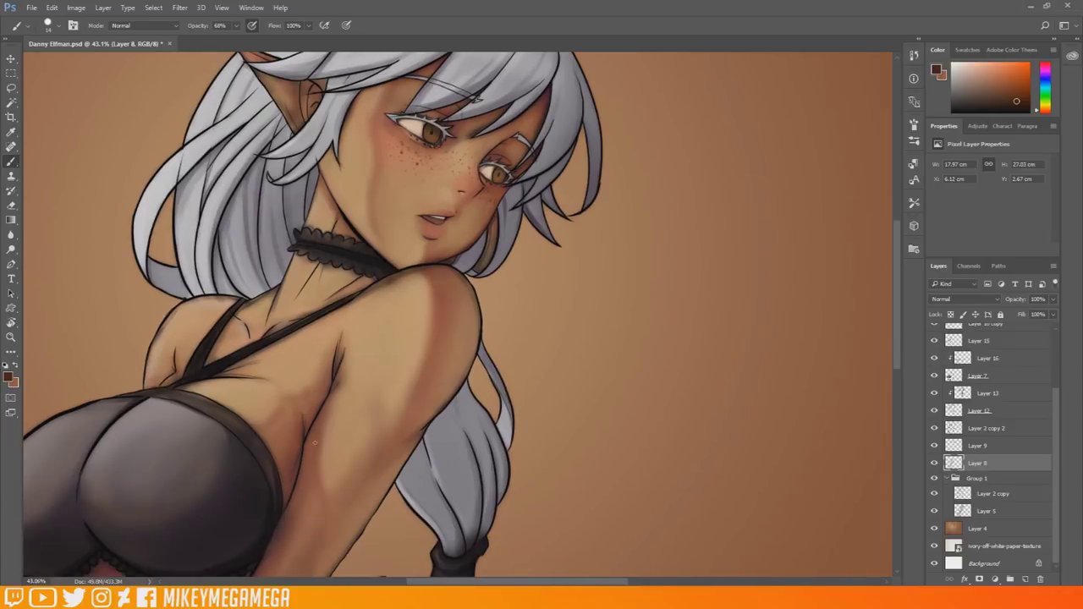
scroll(193, 337, down, 10)
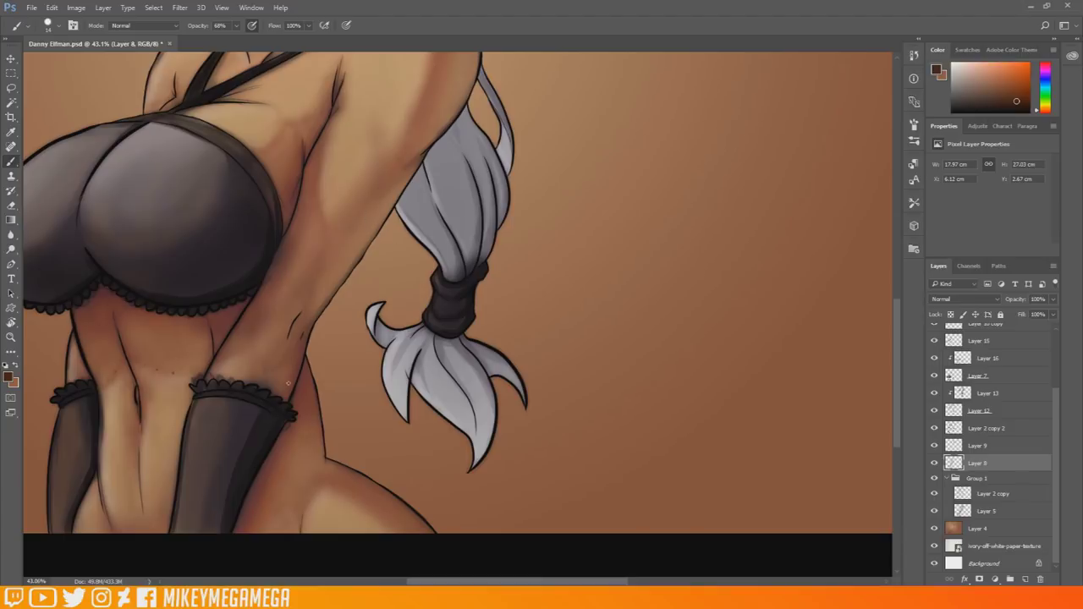
scroll(330, 486, down, 3)
scroll(394, 191, up, 5)
key(e)
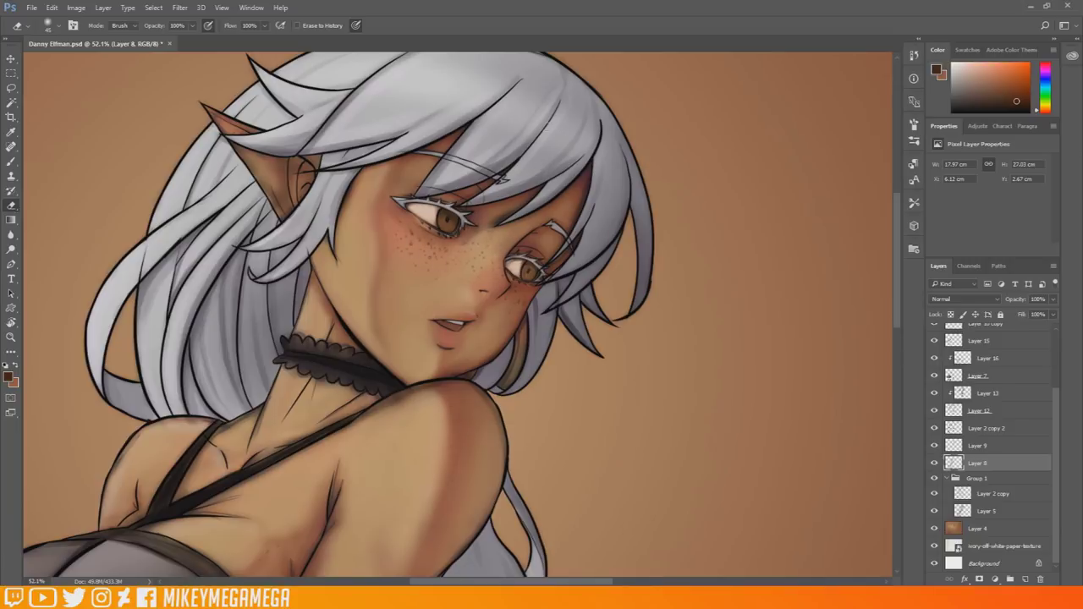
Repaint the inside of the pointed ear on Layer 8 with sampled light and reddish skin tones using a 37 px soft brush.
scroll(414, 172, down, 5)
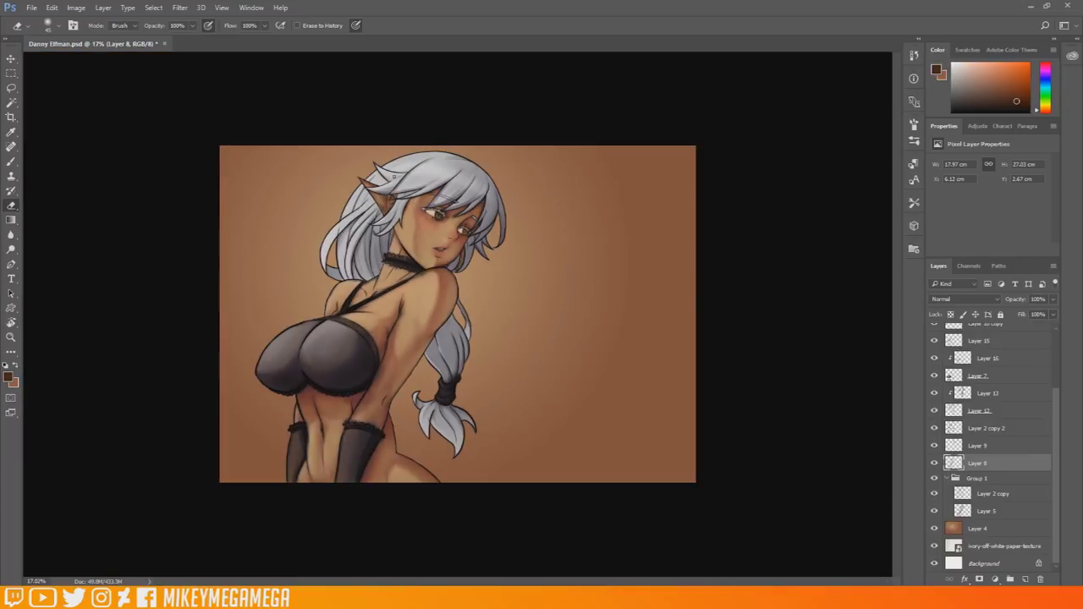
scroll(395, 175, up, 3)
scroll(362, 90, up, 3)
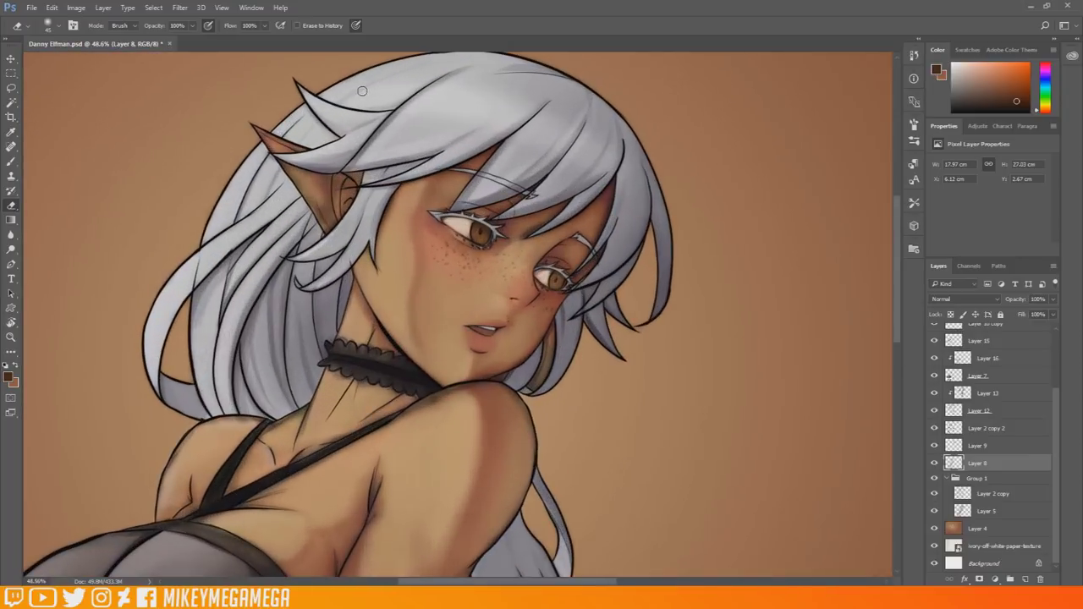
key(b)
alt+click(386, 269)
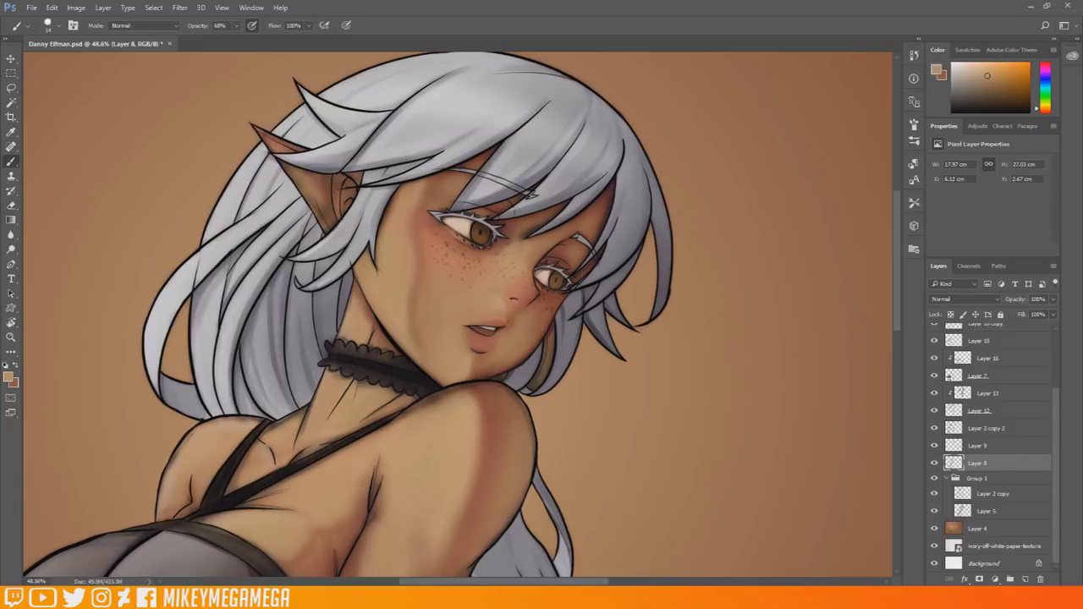
alt+click(424, 309)
click(58, 26)
click(36, 104)
alt+click(394, 237)
drag(296, 175, 329, 217)
alt+click(427, 229)
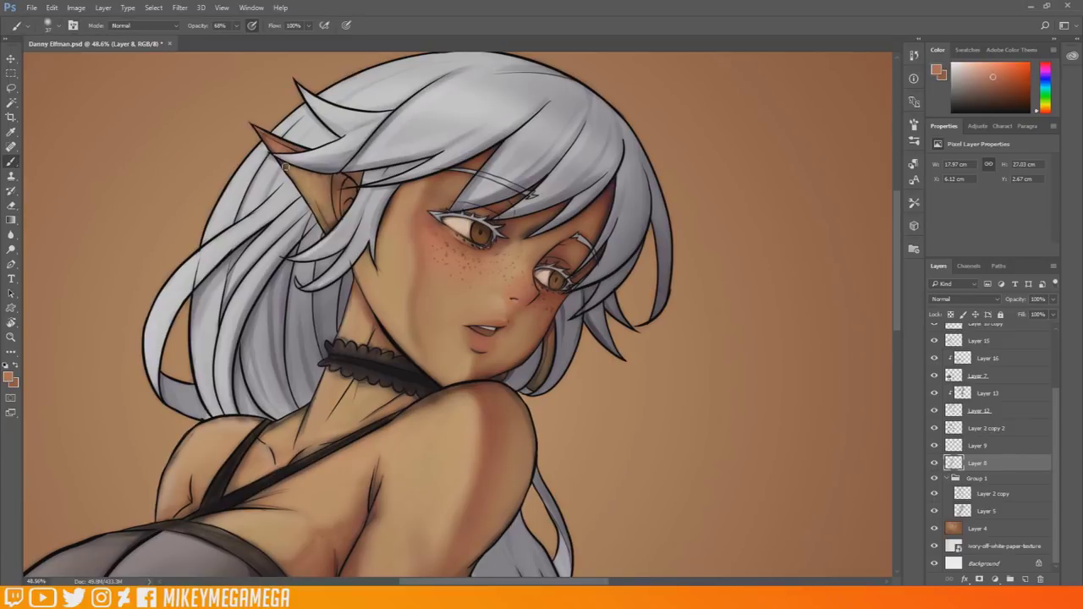
alt+click(330, 194)
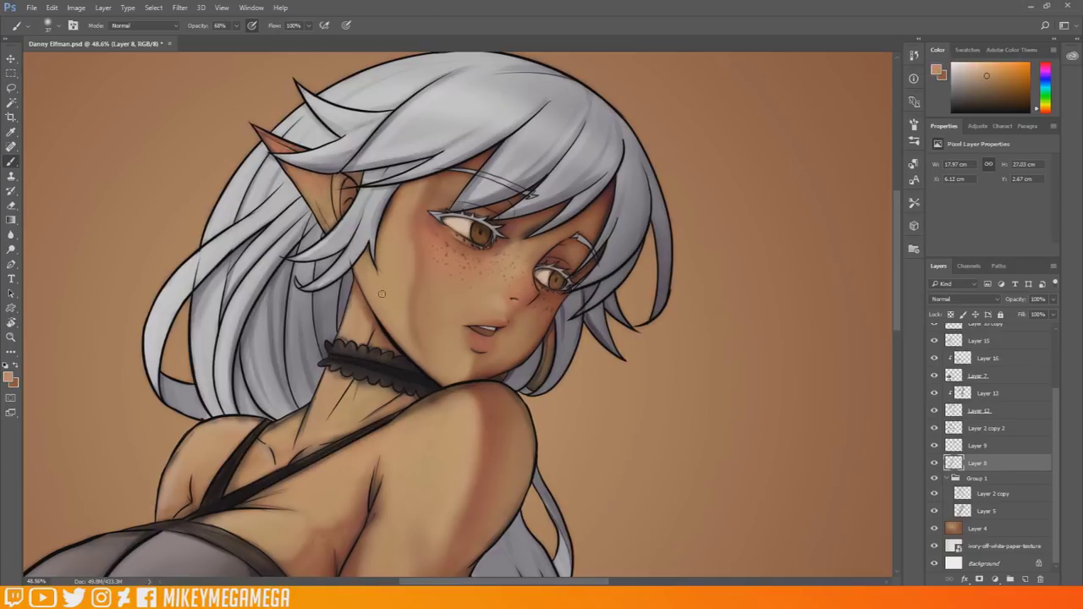
alt+click(289, 169)
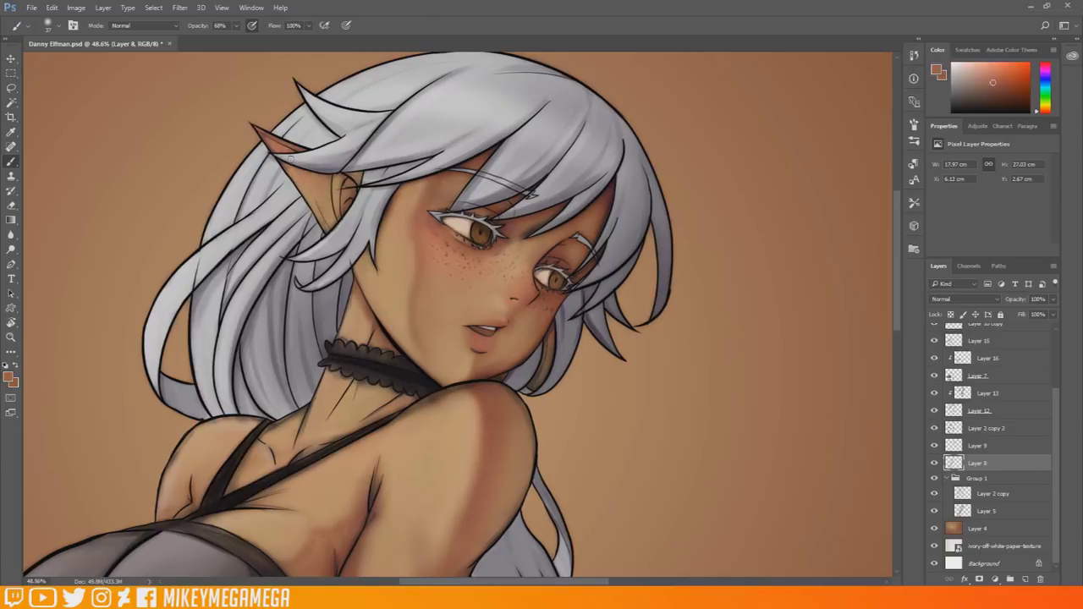
scroll(329, 228, down, 5)
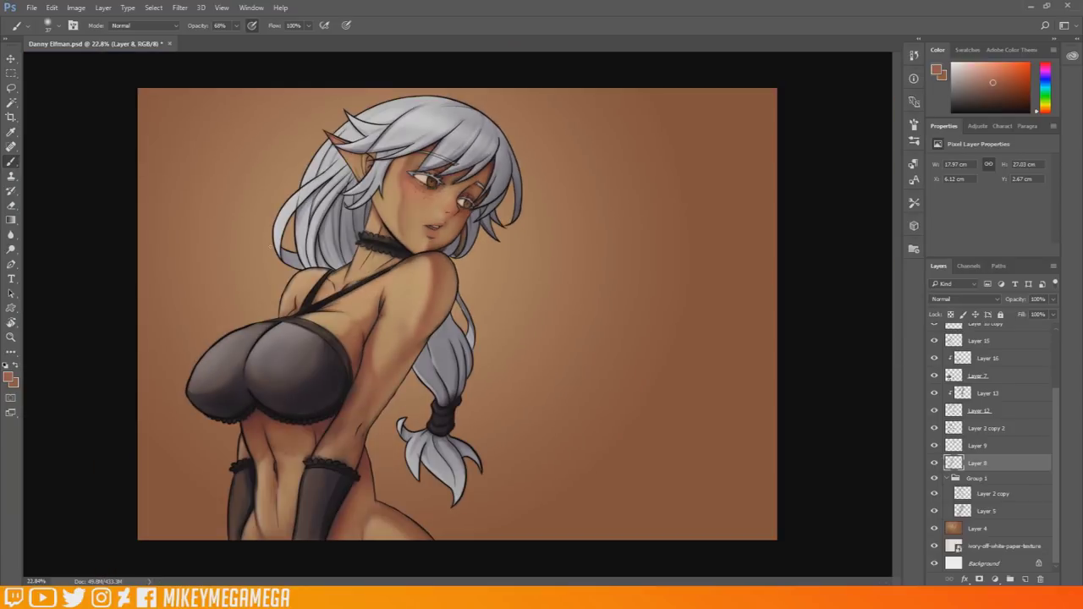
scroll(288, 250, up, 4)
alt+click(266, 267)
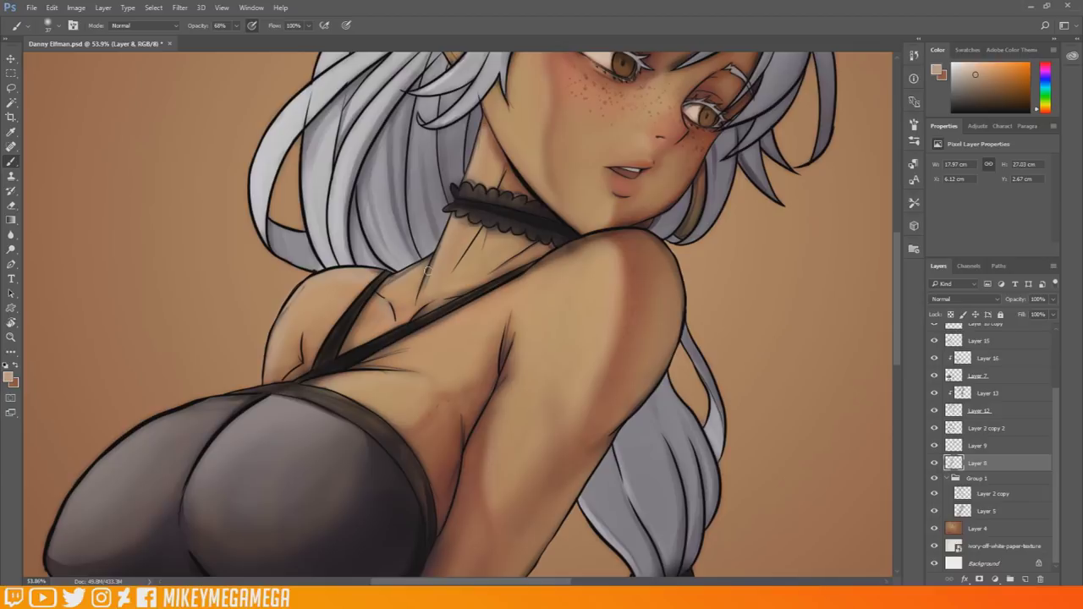
scroll(312, 381, down, 5)
scroll(326, 252, up, 3)
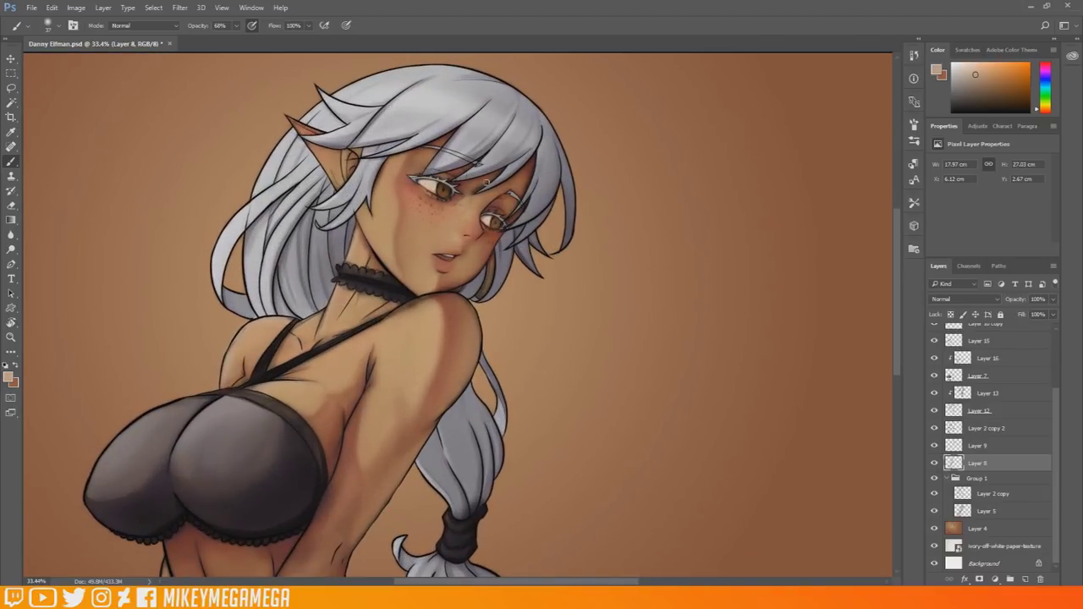
scroll(425, 115, up, 3)
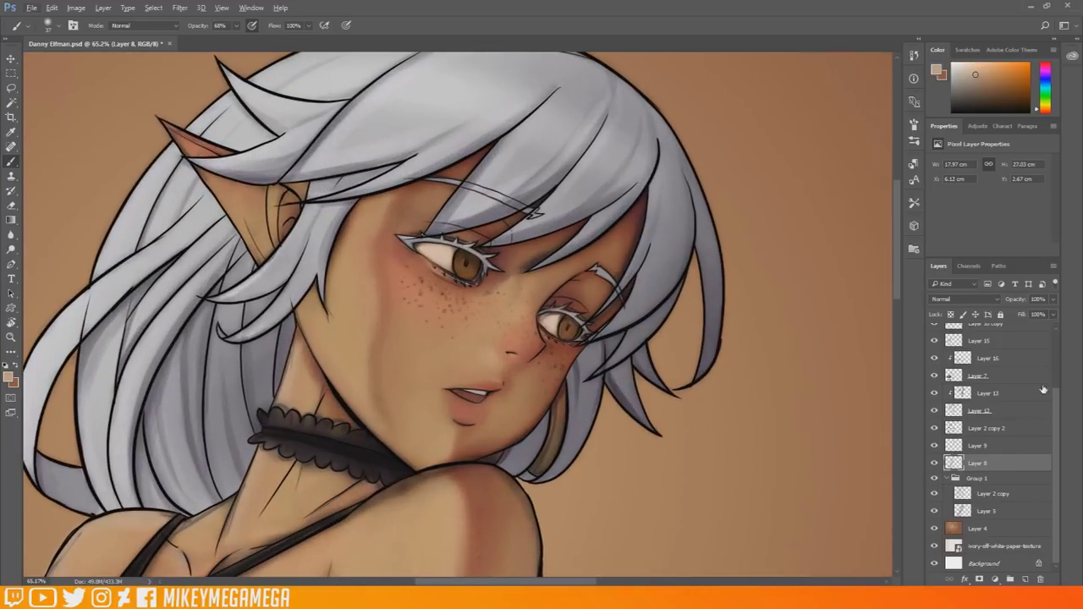
Lasso the irises of both eyes and set the brush colour to dark brown 3b210c.
key(l)
mouse_move(462, 252)
mouse_down()
mouse_move(458, 282)
mouse_move(481, 290)
mouse_move(486, 258)
mouse_move(463, 251)
mouse_up()
mouse_move(567, 318)
mouse_down()
mouse_move(567, 352)
mouse_move(588, 342)
mouse_move(579, 320)
mouse_up()
click(10, 377)
click(578, 448)
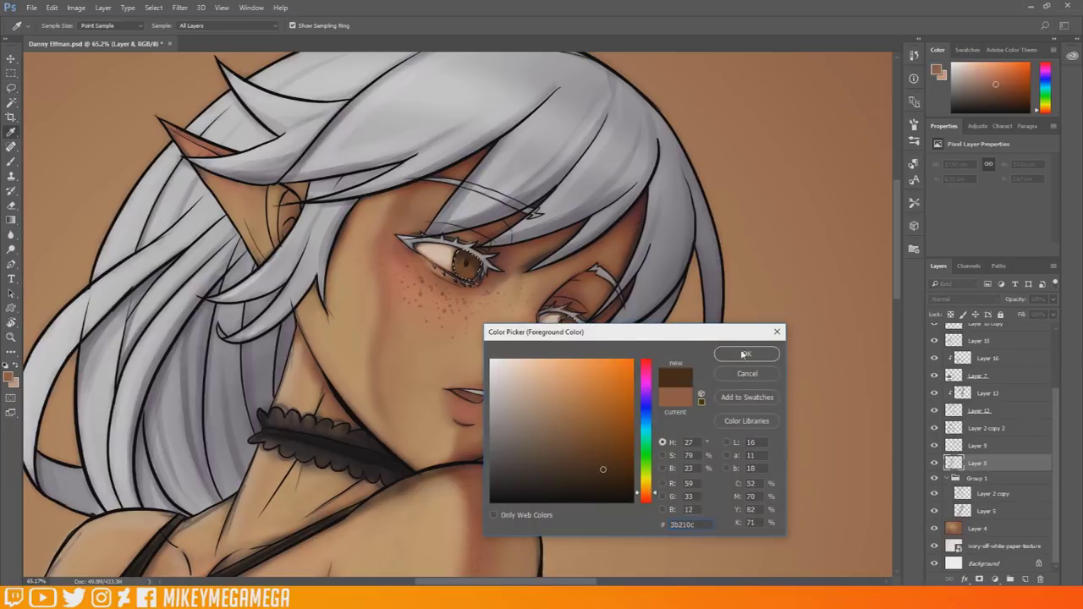
click(768, 338)
key(b)
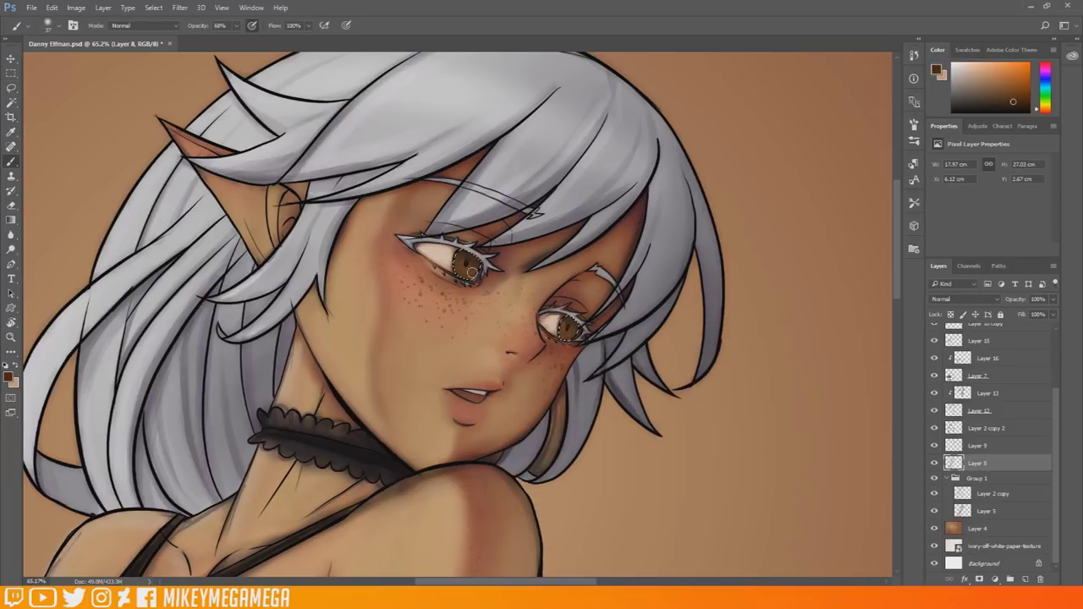
Choose a darker reddish brown, add a new layer above Layer 15, and paint both selected irises with it.
click(10, 378)
click(632, 474)
key(Return)
key(b)
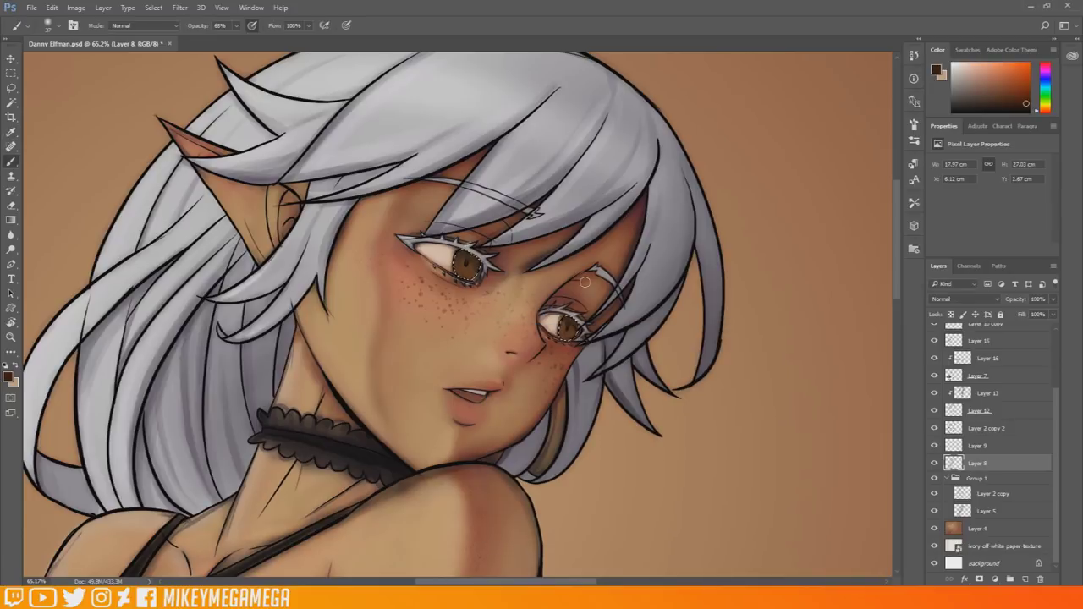
click(986, 429)
click(1018, 361)
scroll(1012, 376, up, 3)
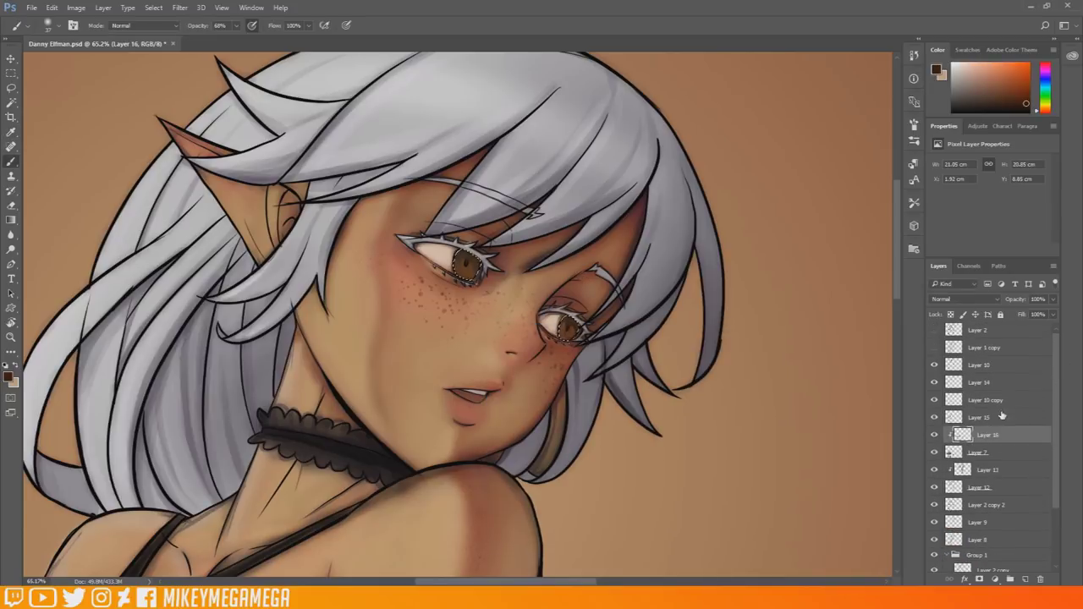
click(1001, 416)
click(1024, 580)
drag(461, 255, 474, 271)
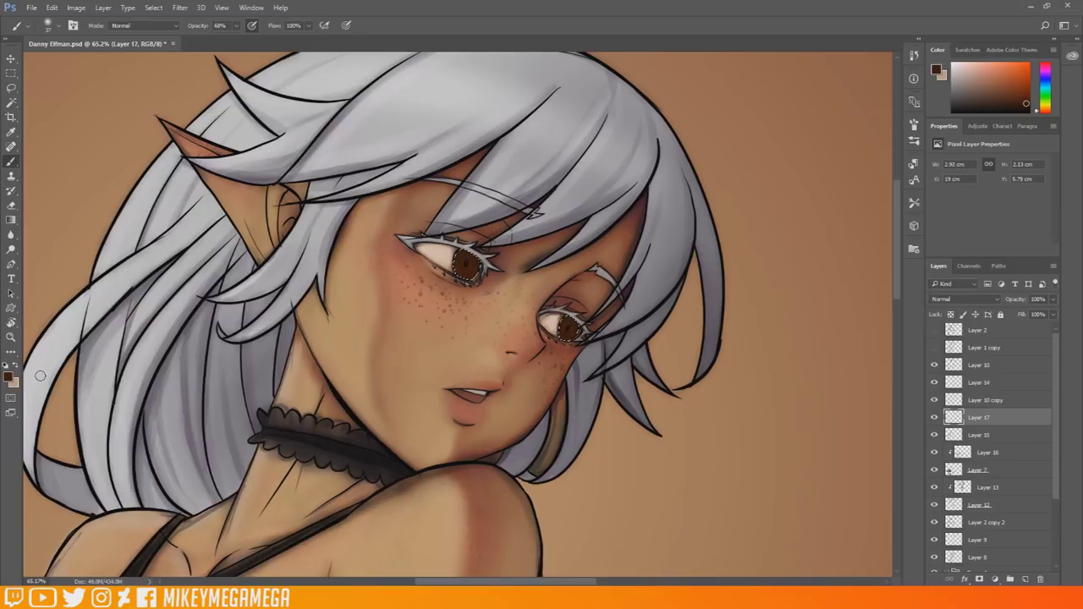
Set the colour to brown 492a0b, enlarge the soft brush to 62 px, and brush it over the irises.
click(8, 377)
click(599, 463)
click(647, 491)
click(613, 462)
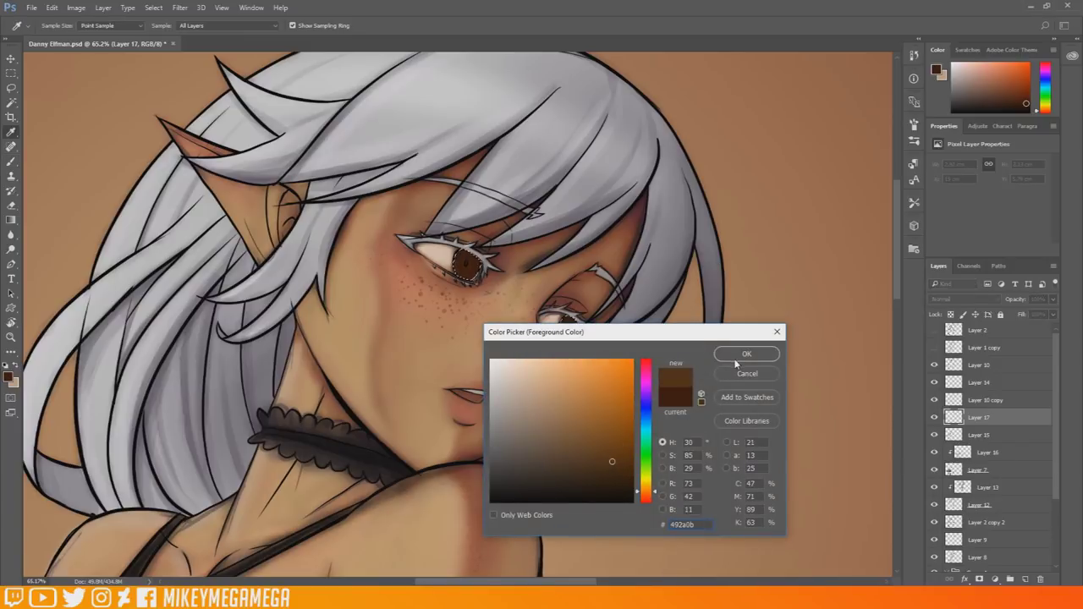
click(739, 356)
right_click(473, 265)
drag(543, 295, 551, 295)
click(466, 269)
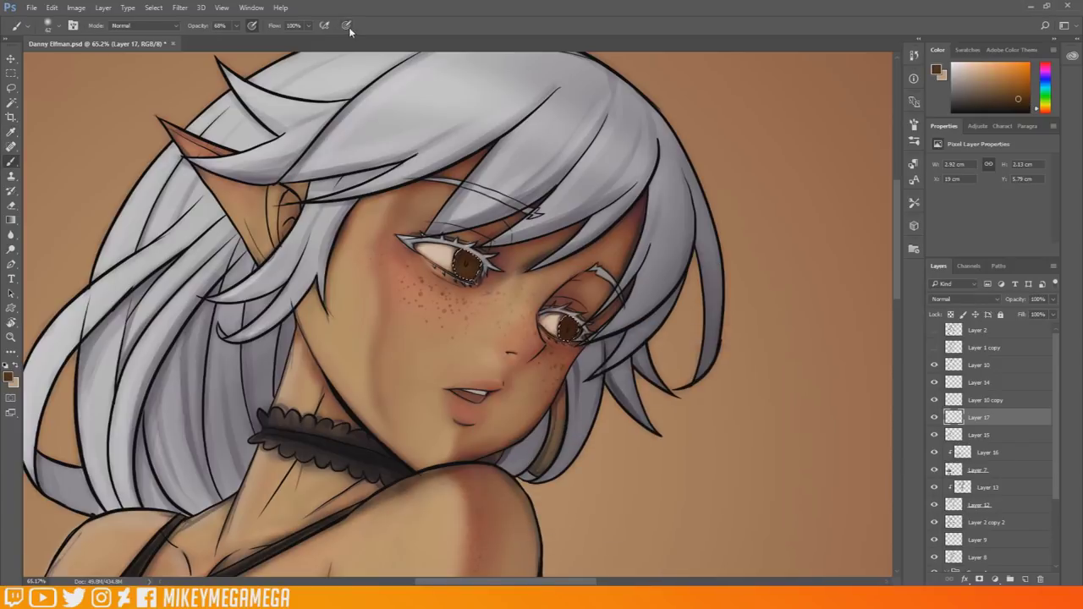
Brighten the lower irises with orange ca6d00 and a more vivid yellow-orange.
click(9, 378)
drag(646, 486, 647, 492)
click(631, 391)
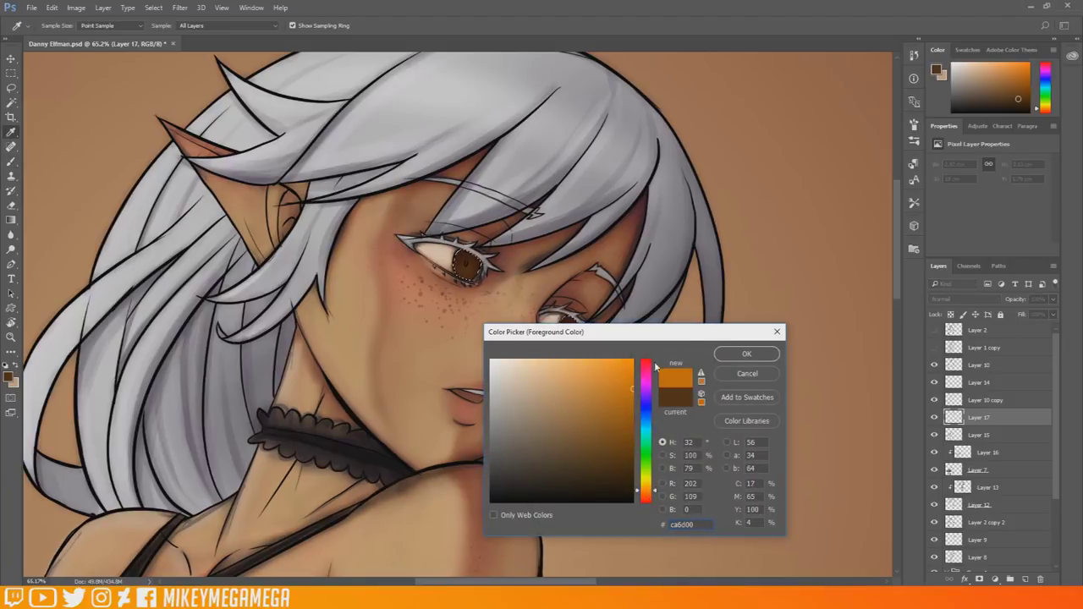
click(743, 354)
click(9, 378)
click(630, 364)
click(746, 353)
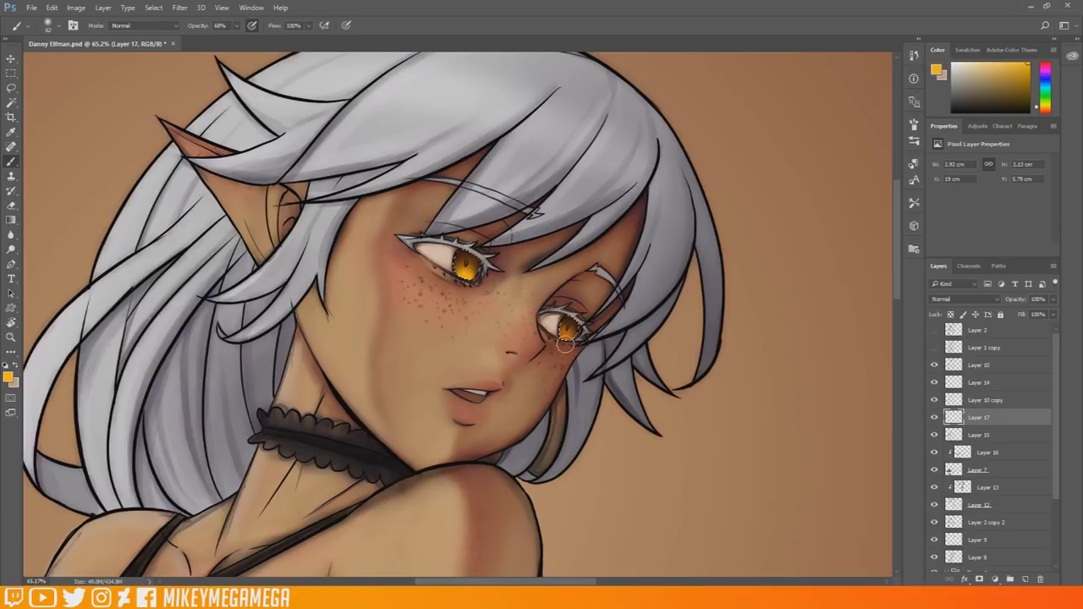
Shade the upper part of both irises in dark reddish brown with a 26 px soft brush.
click(9, 377)
click(612, 479)
click(747, 354)
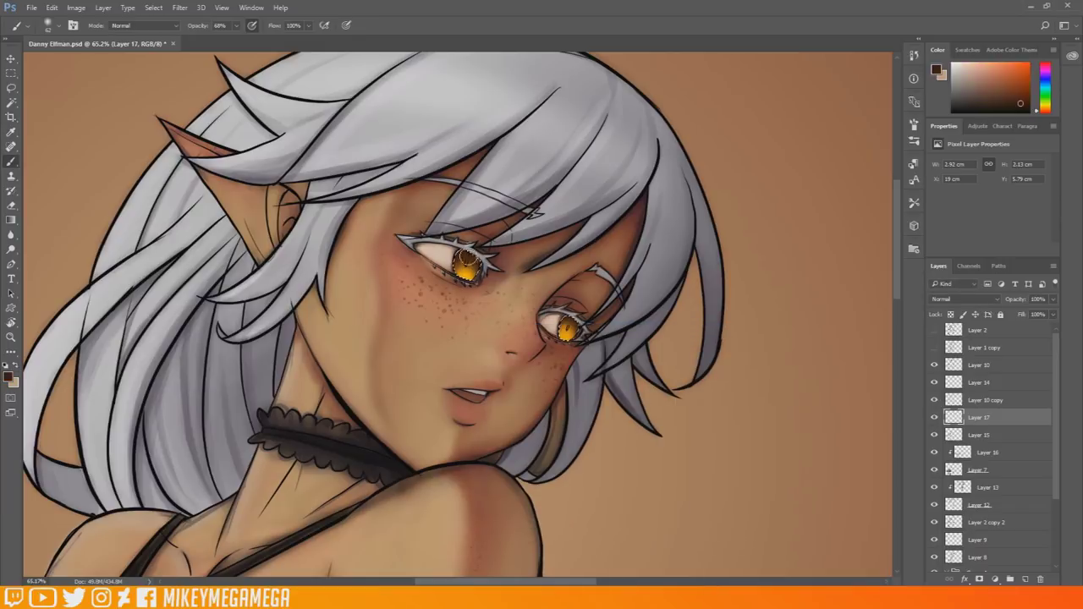
right_click(474, 245)
drag(542, 274, 536, 274)
drag(458, 256, 475, 258)
drag(562, 322, 572, 320)
Paint the pupils in near-black, switching to a 37 px hard round brush at 100% opacity.
click(9, 377)
click(588, 496)
click(746, 354)
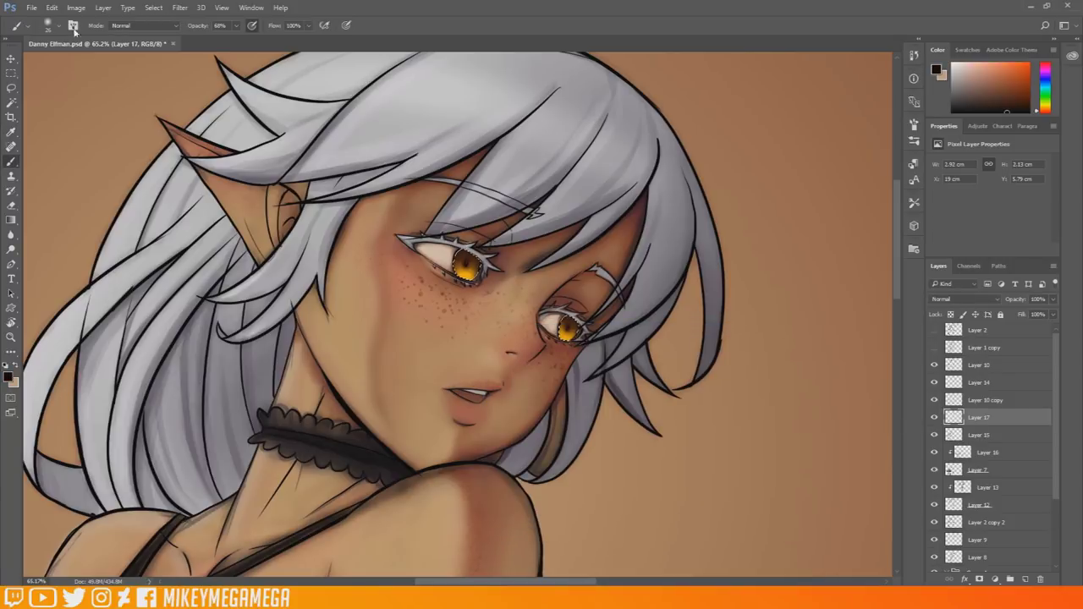
click(58, 26)
double_click(23, 189)
click(236, 26)
drag(245, 40, 254, 41)
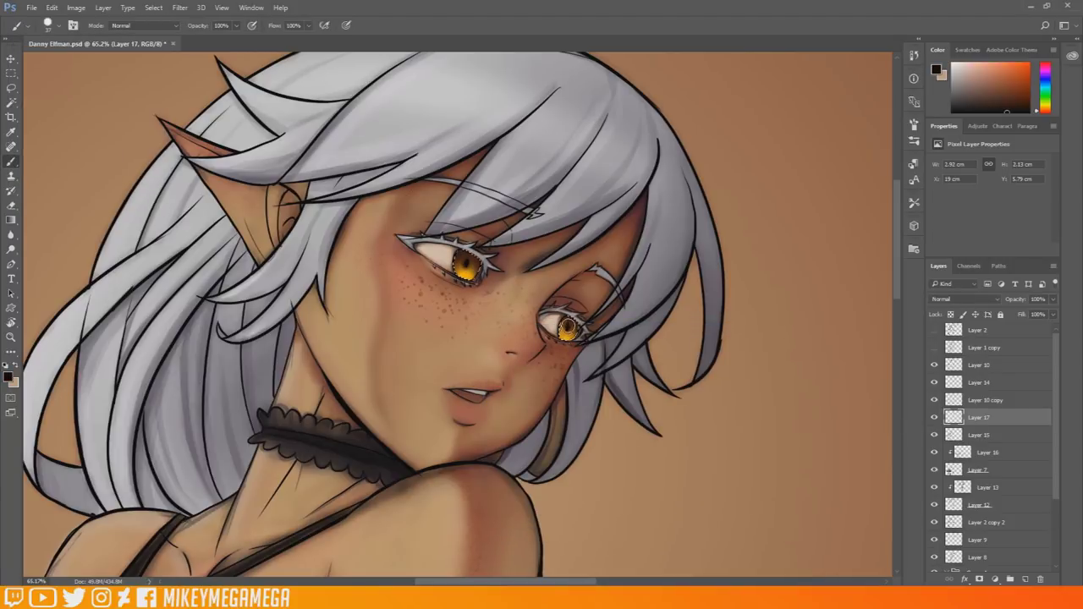
Brush a faint light grey sheen over the eyes with a 73 px soft brush at 22% opacity.
click(153, 7)
click(176, 54)
click(8, 377)
click(496, 372)
click(738, 356)
click(57, 26)
click(114, 172)
right_click(454, 253)
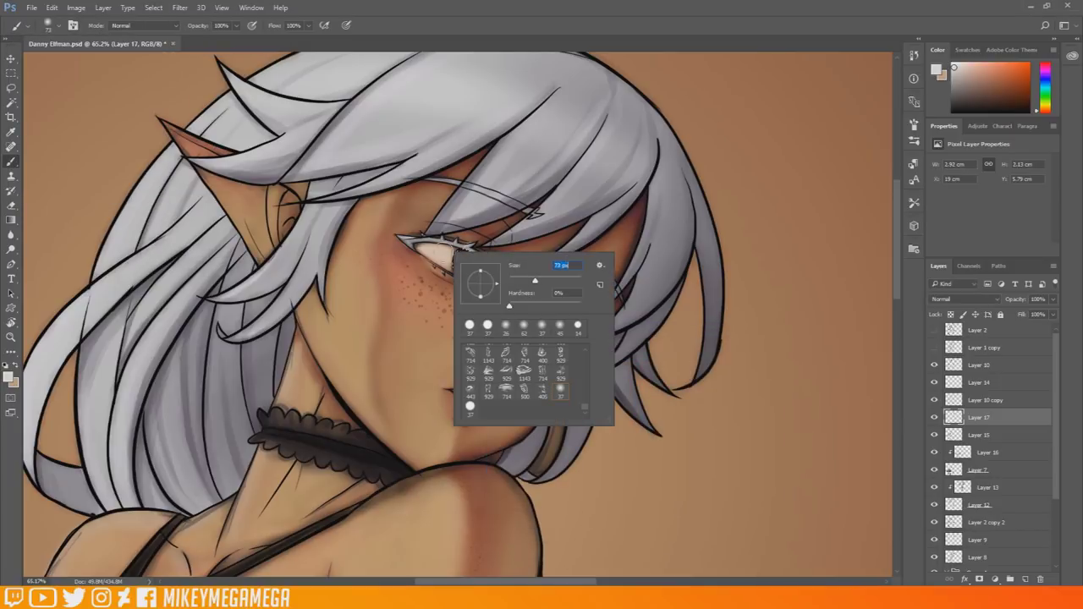
key(Escape)
key(2)
key(2)
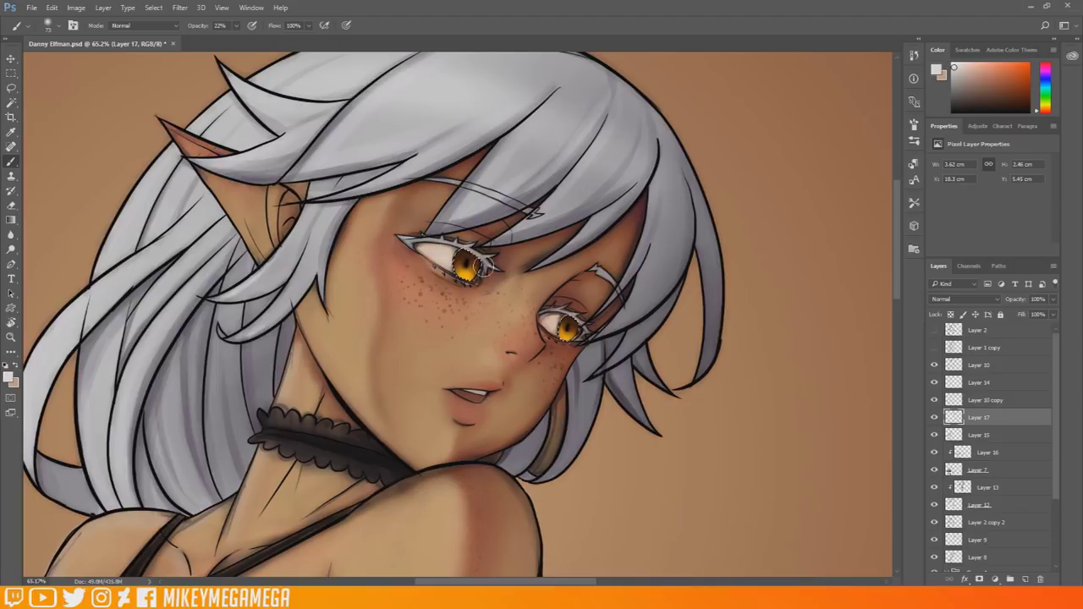
key(m)
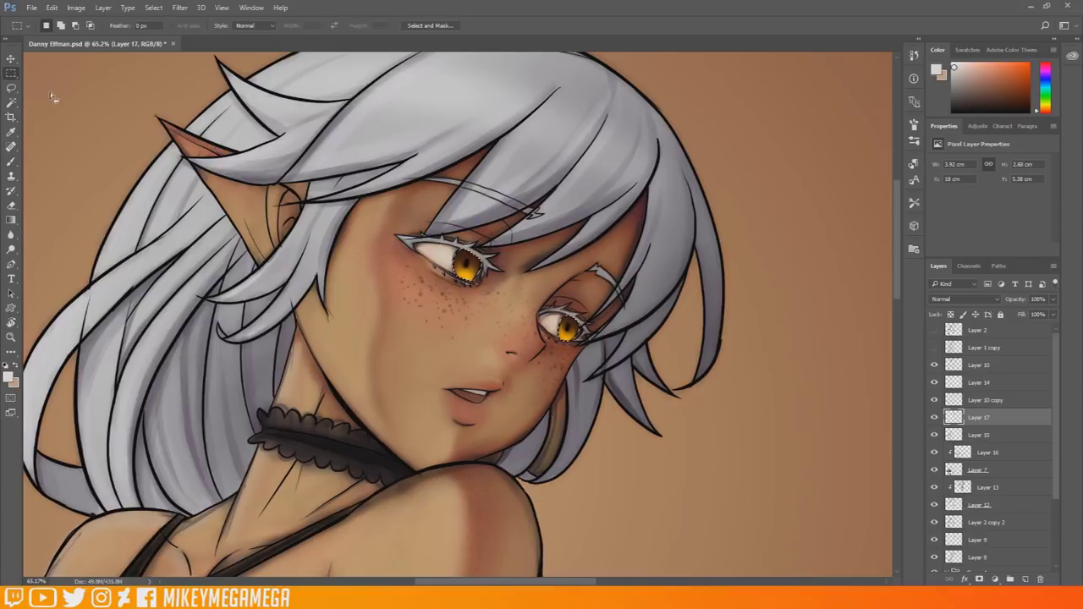
click(13, 60)
click(12, 73)
drag(467, 265, 475, 284)
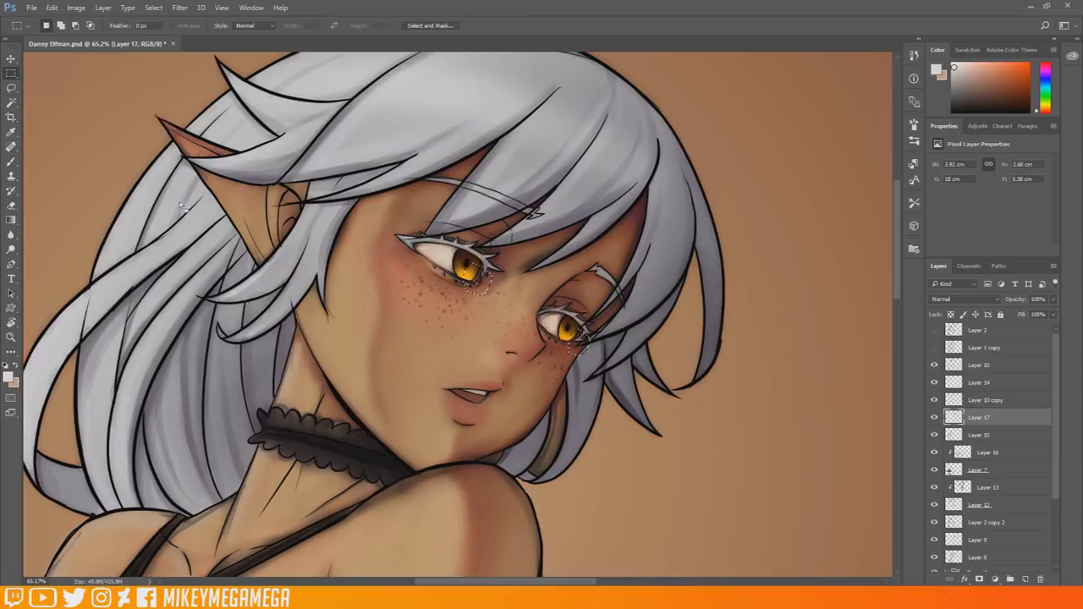
click(953, 365)
click(11, 88)
drag(35, 103, 66, 107)
click(12, 75)
click(12, 59)
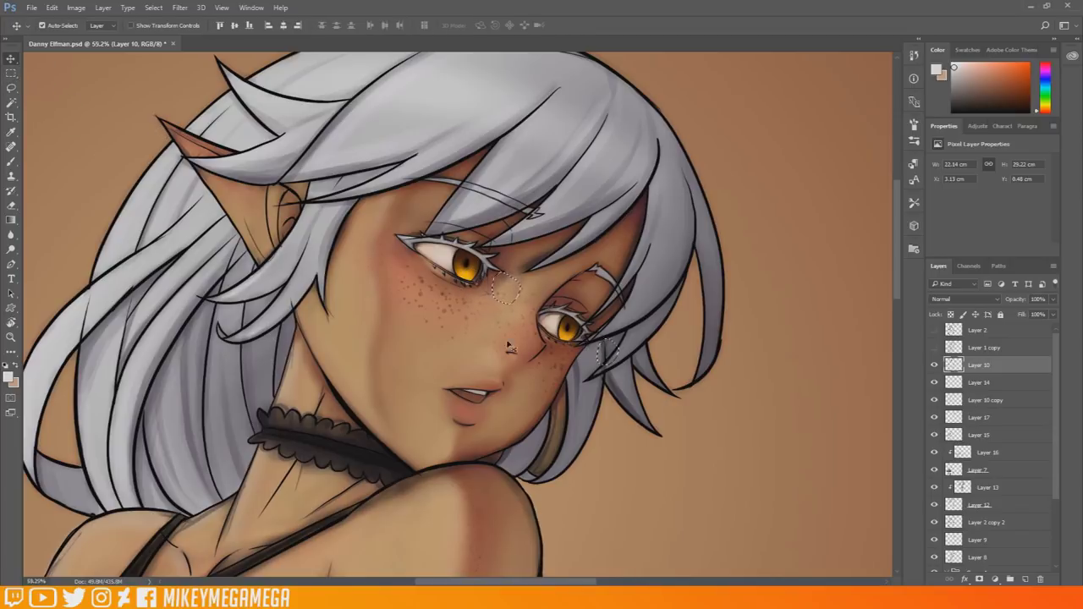
Make Layer 14 the active layer and clear the iris selection.
scroll(484, 312, down, 6)
click(953, 382)
click(11, 74)
click(117, 87)
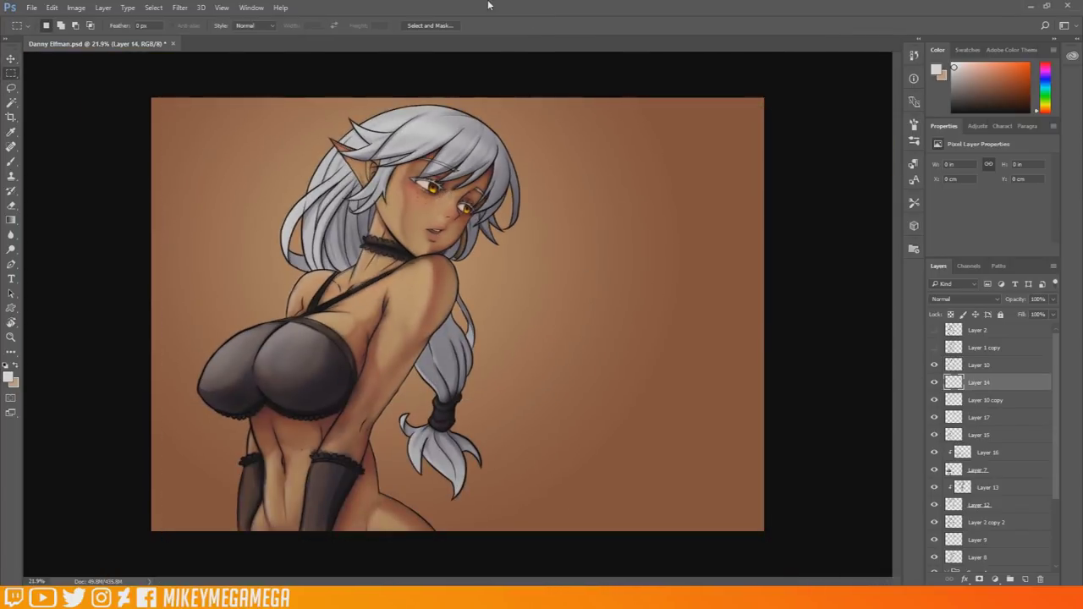
Sample the background brown and softly brush it over the hair beside the jaw on Layer 14 at 22% opacity.
scroll(394, 114, up, 1)
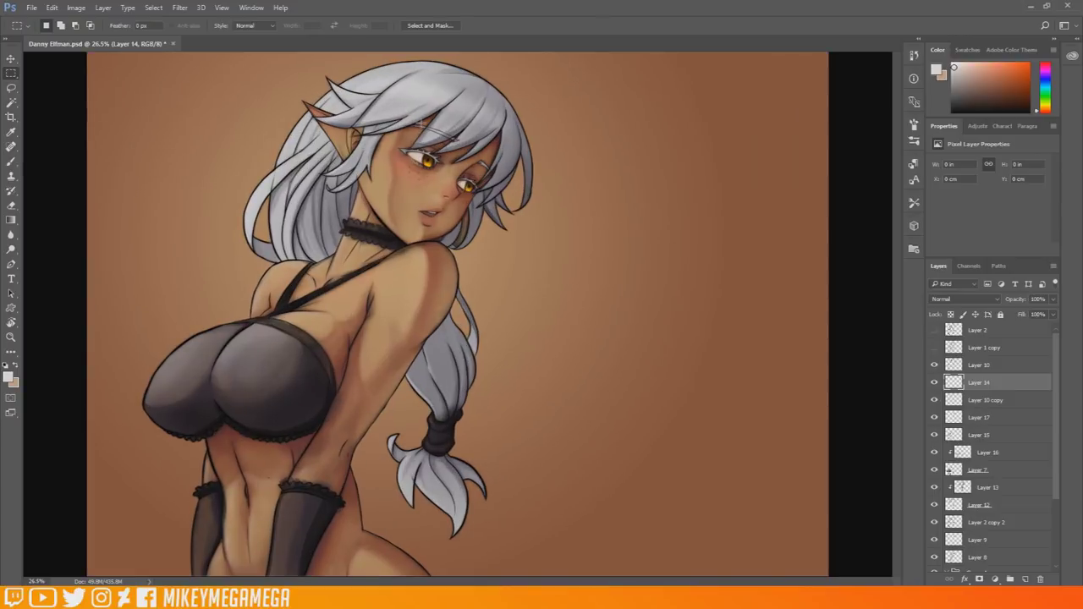
scroll(410, 116, up, 2)
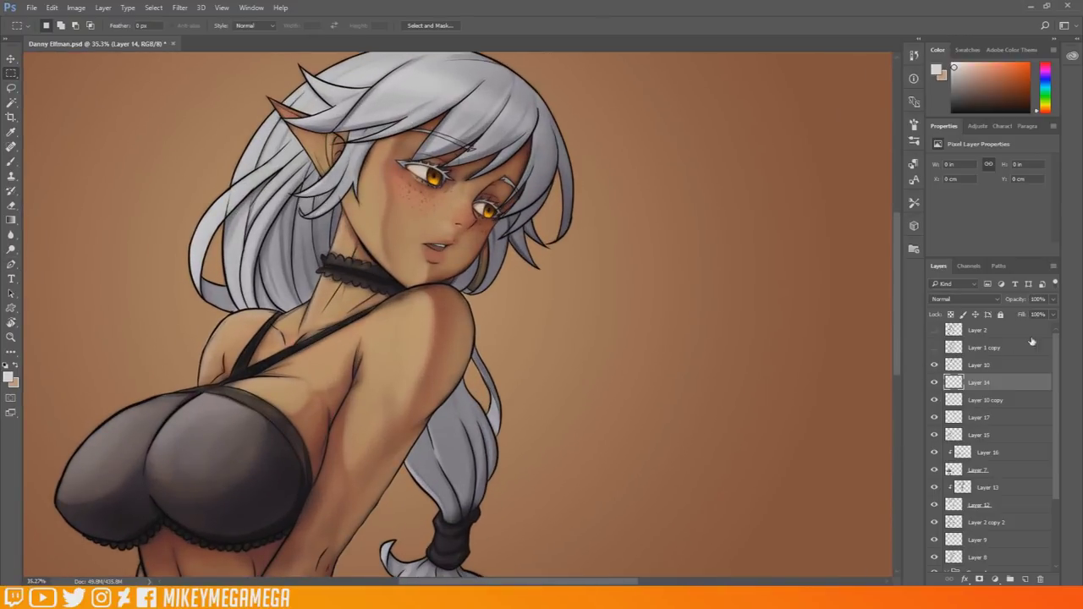
scroll(607, 254, down, 4)
scroll(607, 254, up, 5)
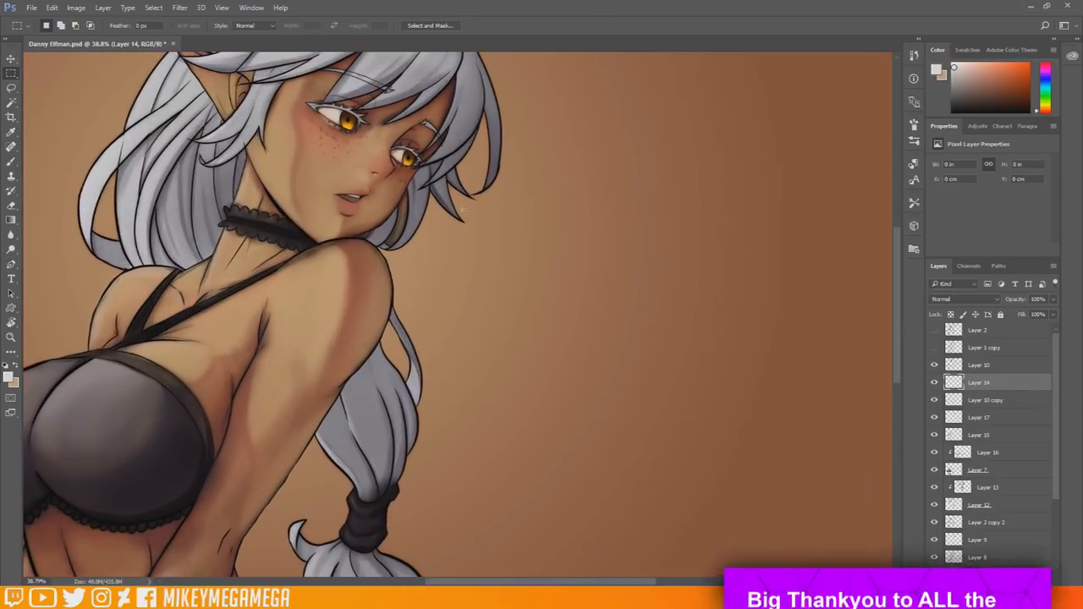
click(12, 133)
click(432, 218)
key(b)
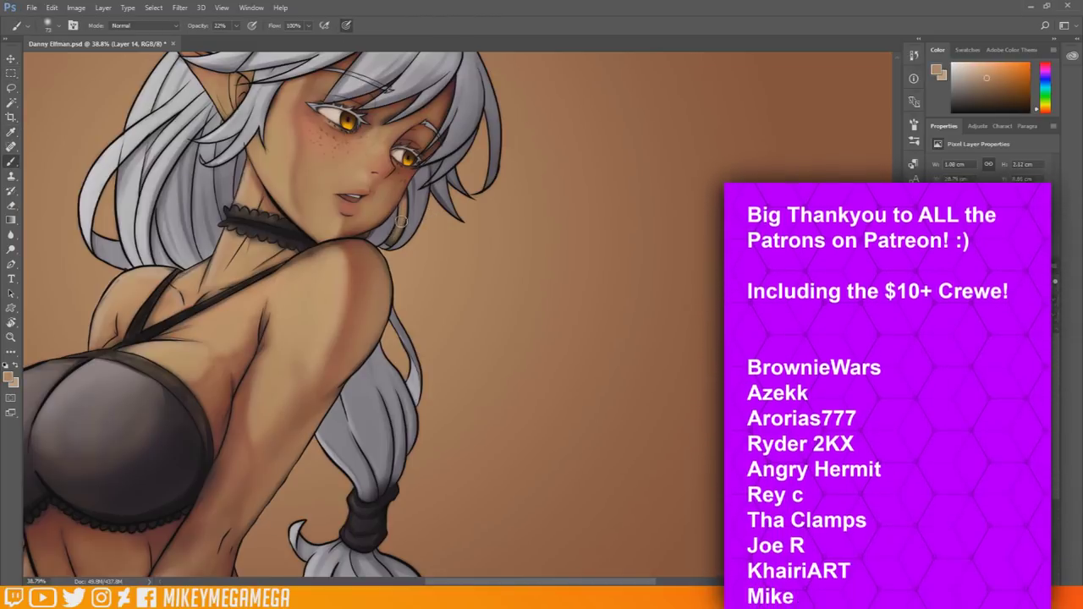
Switch to the Eraser at 100% opacity and make Layer 10 copy the active layer.
scroll(665, 238, down, 2)
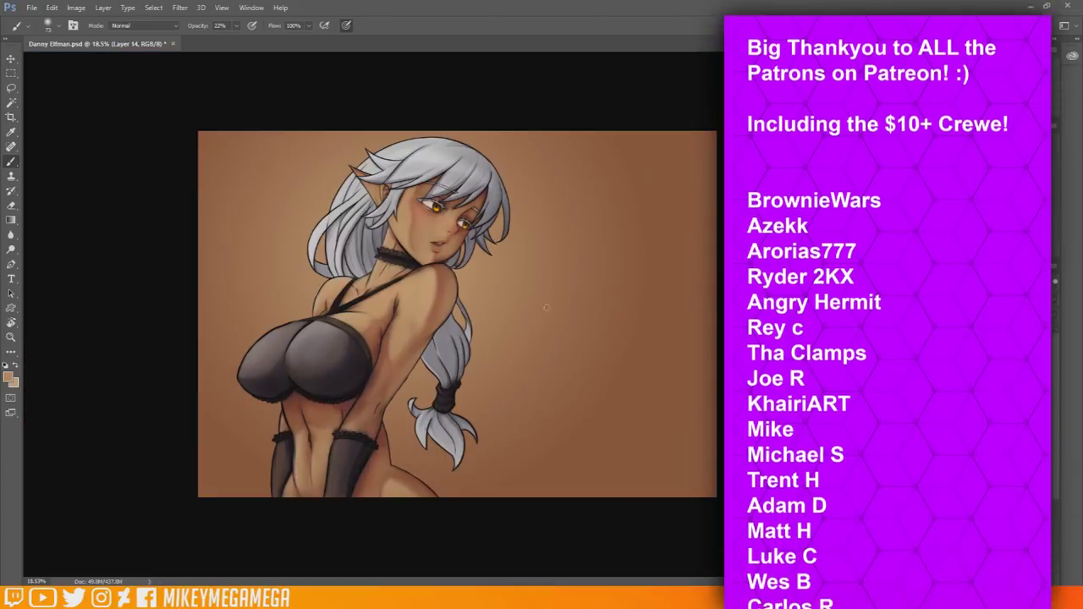
scroll(520, 401, up, 1)
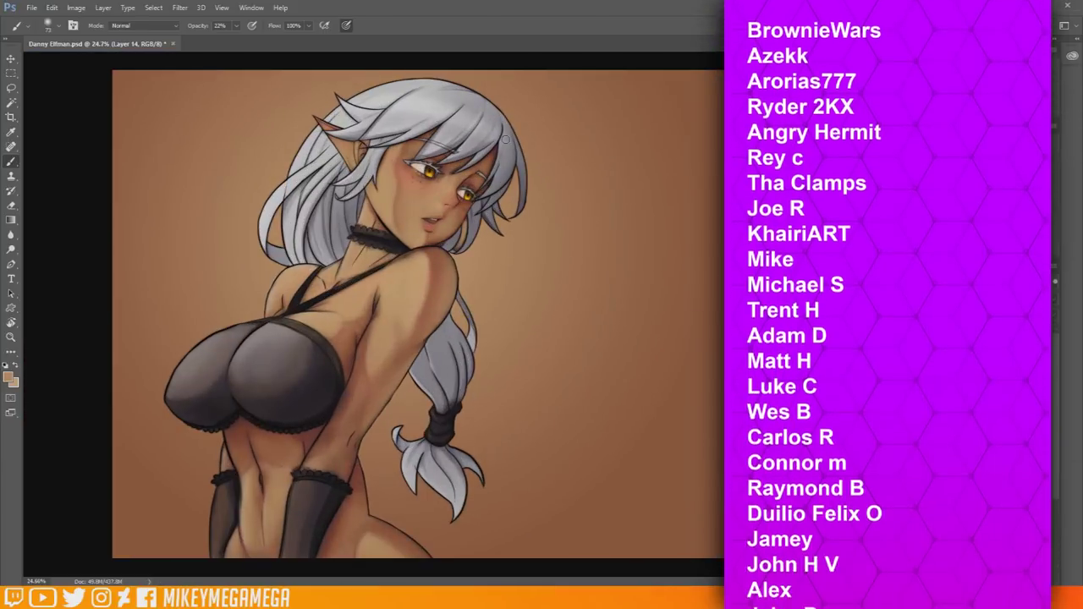
scroll(505, 138, up, 3)
click(12, 205)
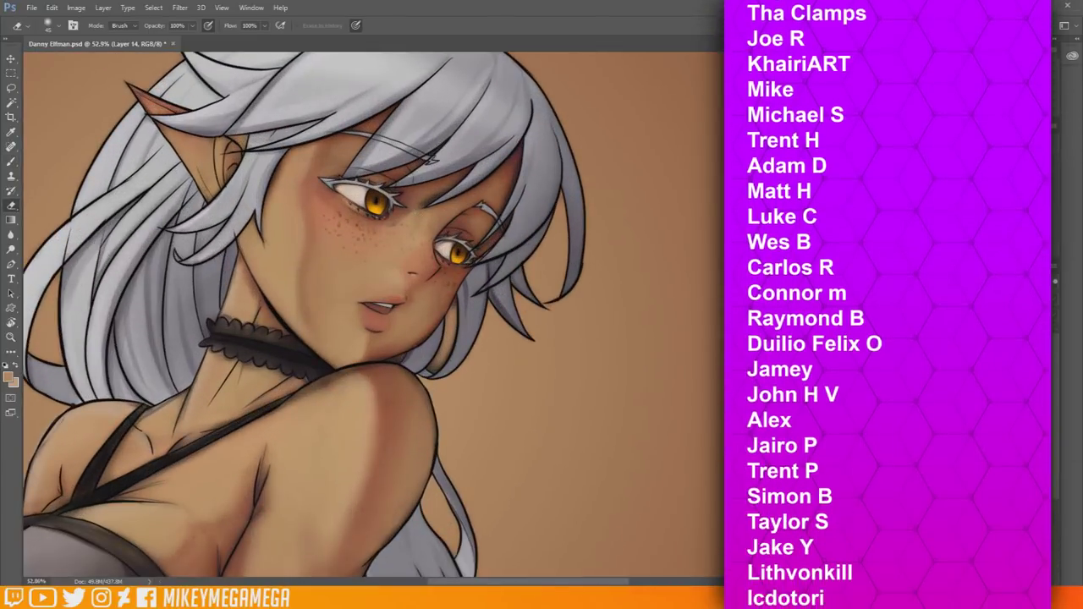
key(ctrl+j)
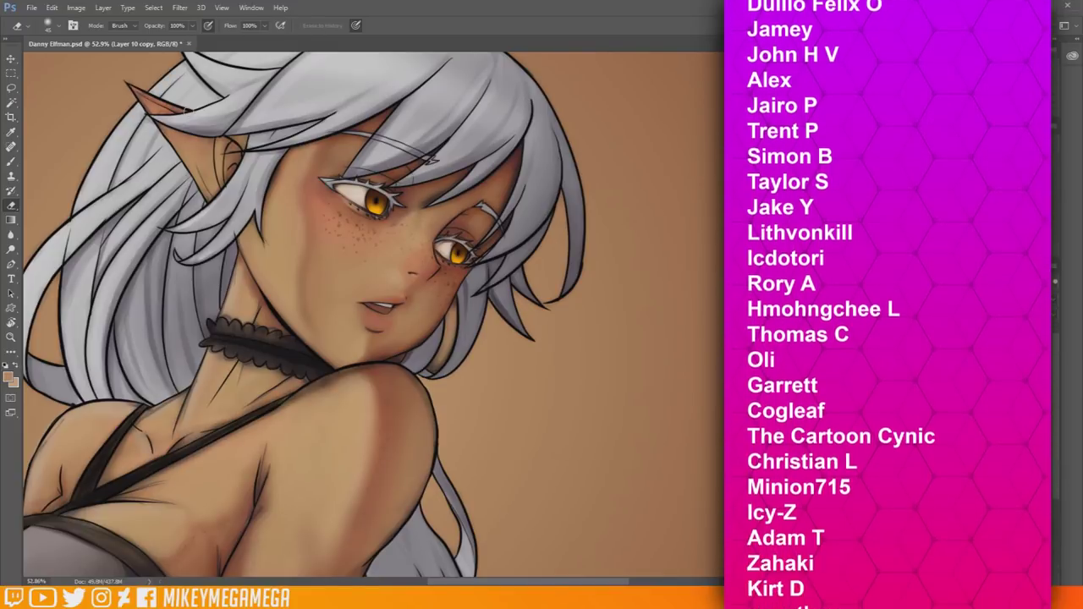
Make Layer 2 copy active and erase shading between the eyes and along the top of the shoulder.
click(965, 414)
click(964, 439)
click(964, 415)
click(965, 440)
click(964, 466)
click(965, 491)
drag(417, 203, 439, 203)
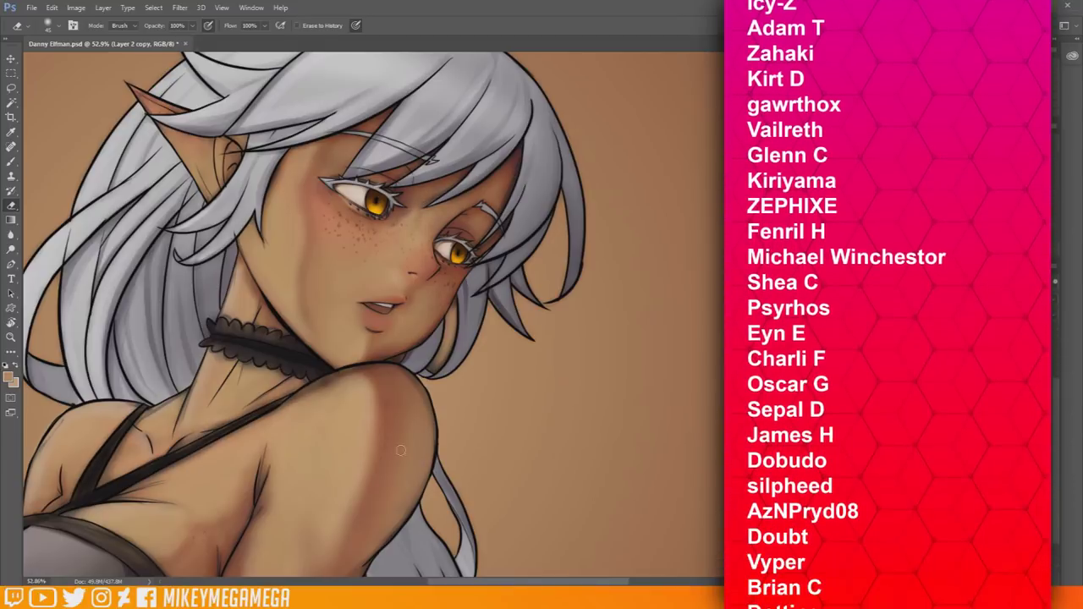
drag(359, 373, 275, 416)
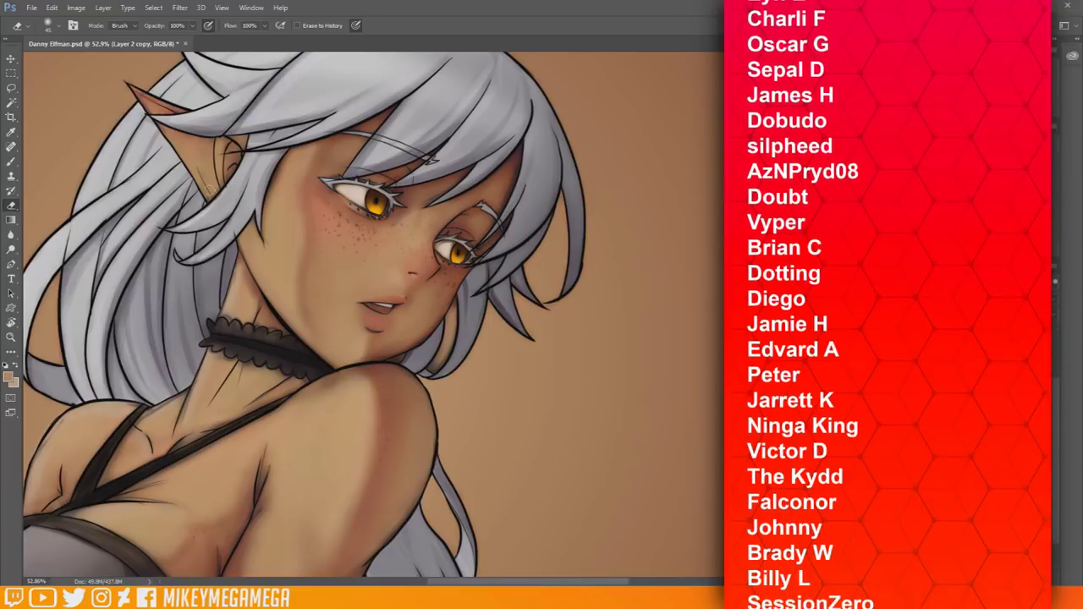
scroll(269, 265, down, 5)
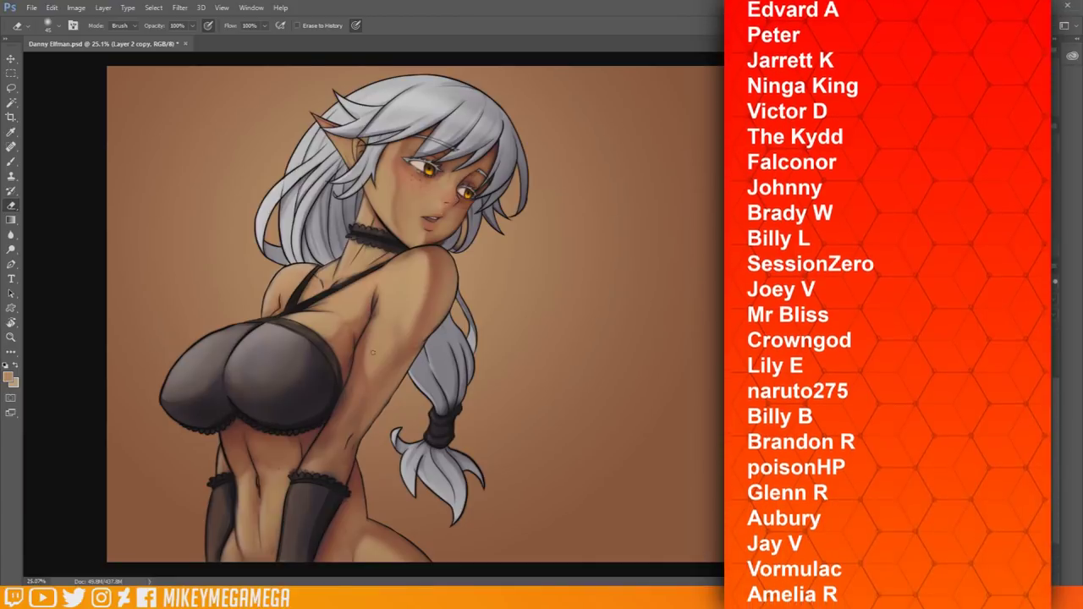
scroll(391, 124, up, 3)
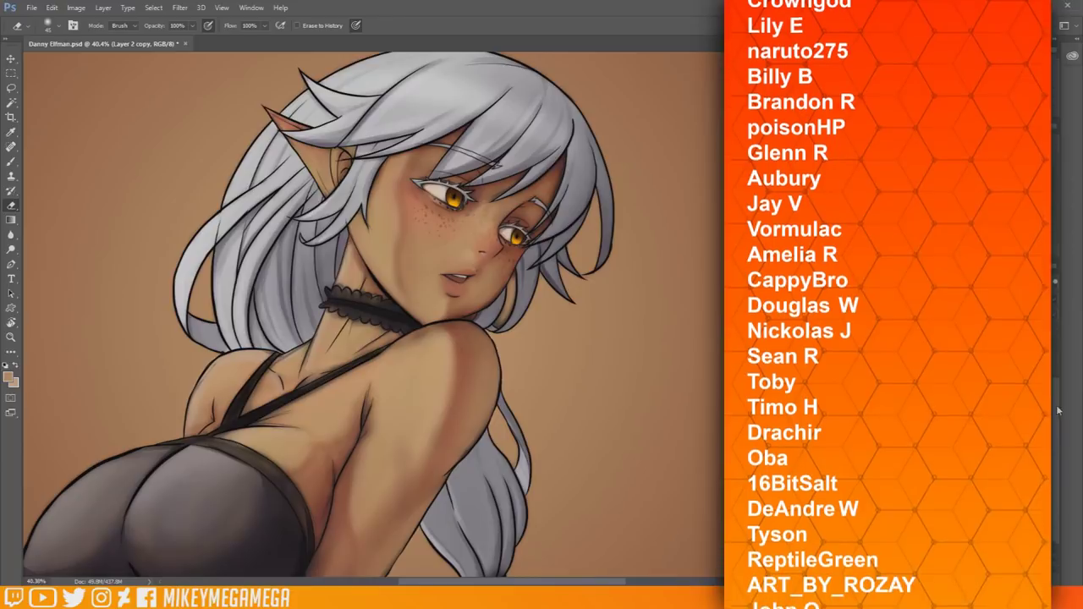
scroll(227, 119, down, 3)
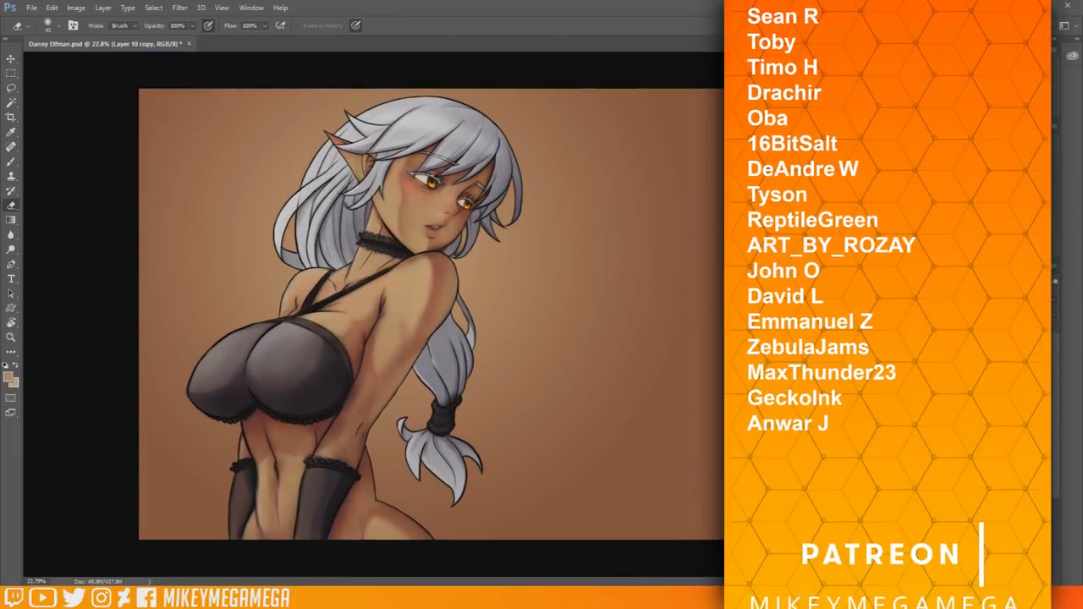
Select the whole canvas and paste a merged copy of the artwork as a new layer on top of the stack.
click(479, 228)
key(m)
drag(782, 83, 131, 546)
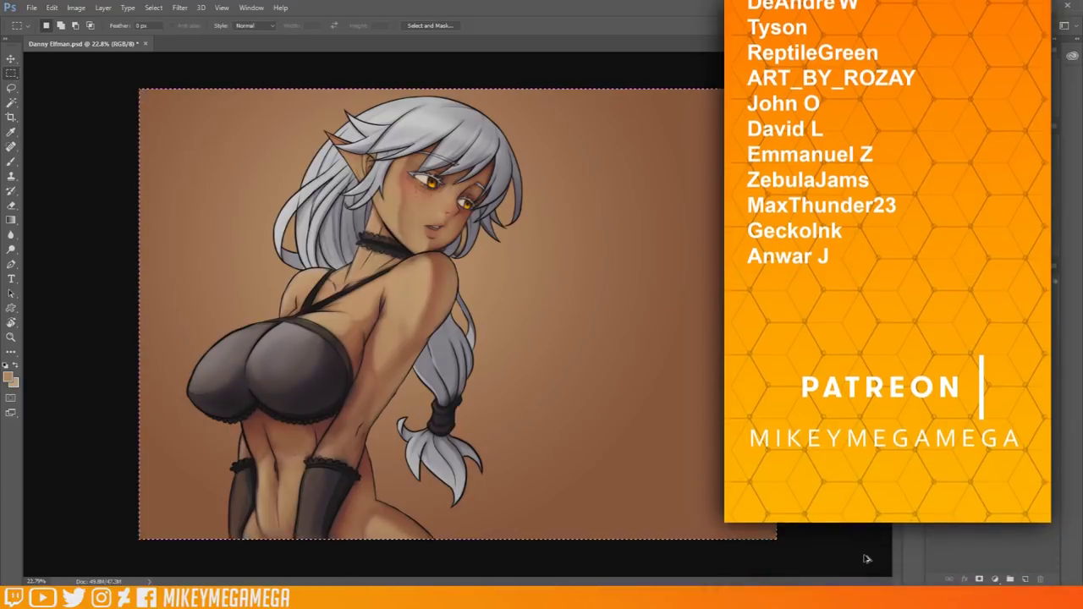
click(76, 8)
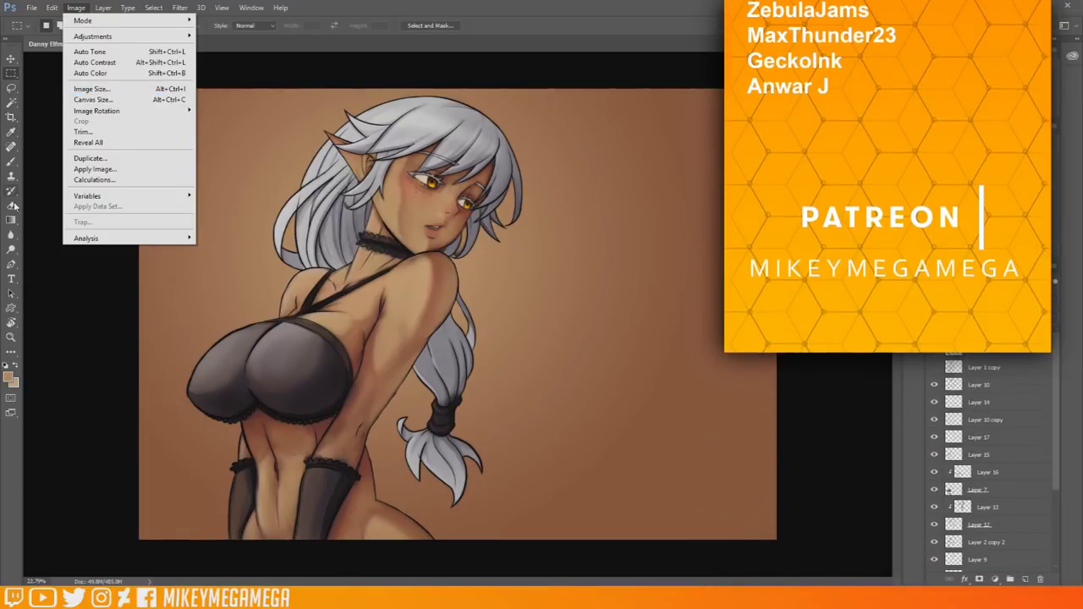
Lighten the midtones of the bra, stomach, gloves and upper arm on Layer 18 with the Dodge tool at 22% exposure.
click(11, 249)
right_click(447, 175)
click(514, 201)
click(444, 200)
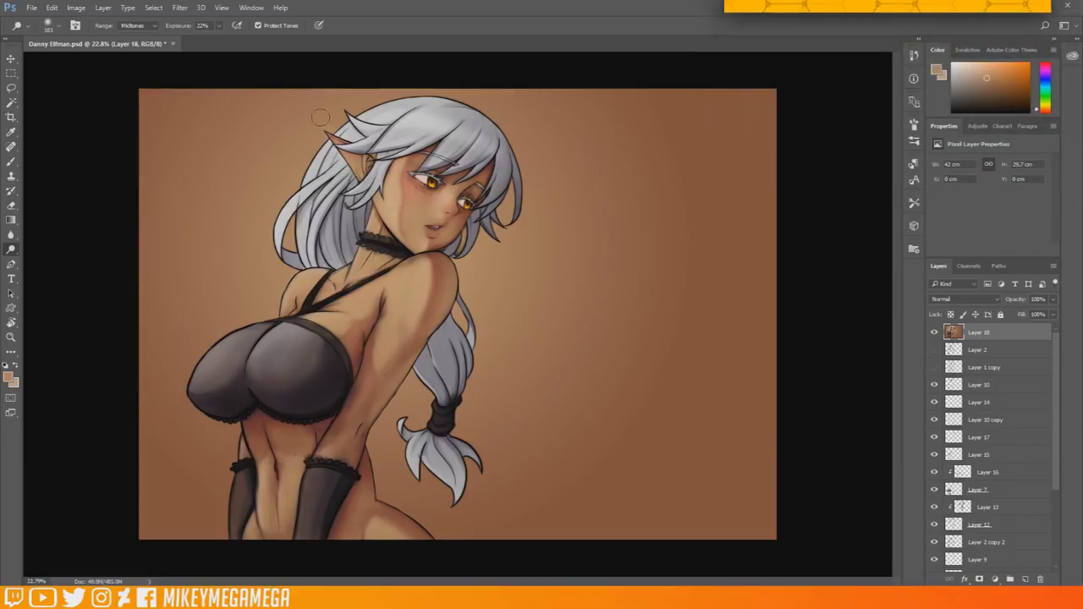
drag(264, 352, 294, 335)
drag(201, 379, 249, 335)
drag(265, 497, 274, 531)
drag(290, 475, 290, 512)
drag(241, 479, 235, 534)
drag(305, 514, 306, 496)
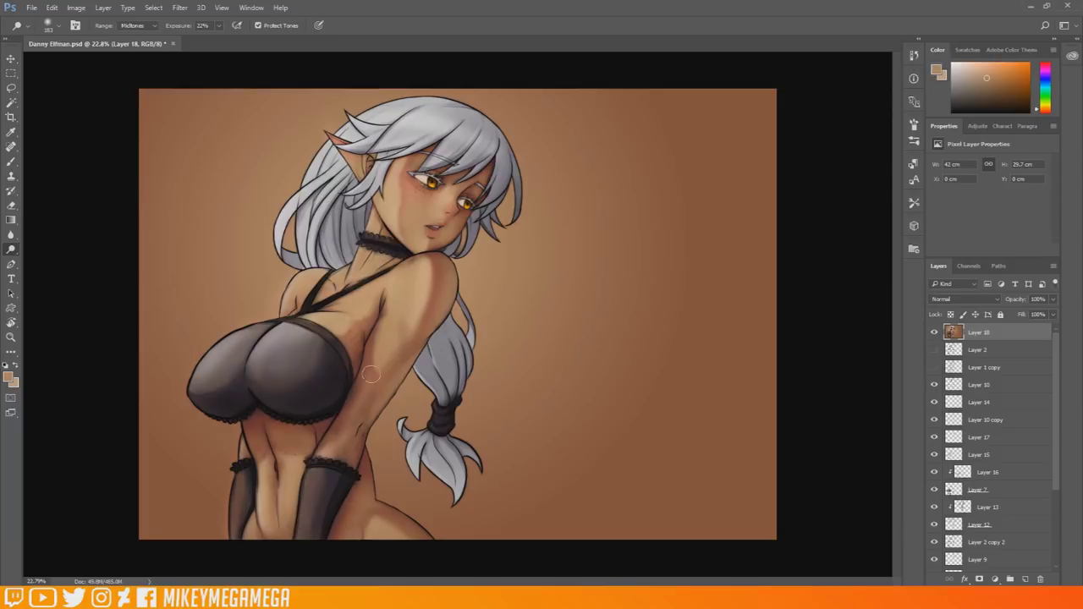
drag(388, 365, 387, 328)
Enlarge the Dodge brush and lighten the background into a glow along the hair, back shoulder and chest outline.
right_click(339, 184)
drag(443, 213, 452, 214)
mouse_move(441, 82)
mouse_down()
mouse_move(431, 81)
mouse_move(273, 261)
mouse_up()
drag(310, 221, 286, 186)
drag(286, 264, 208, 353)
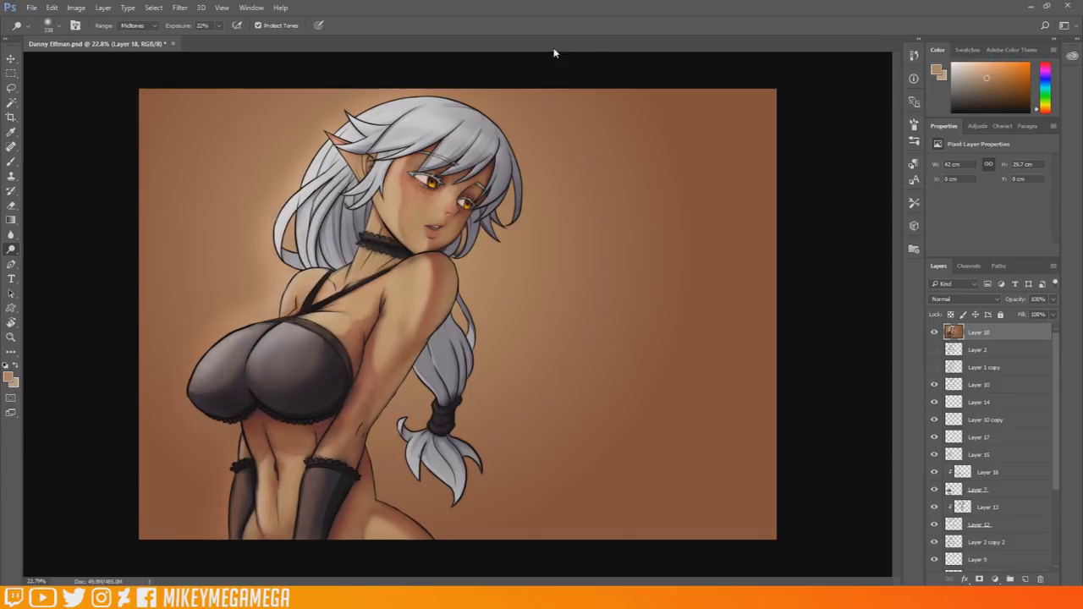
Set the foreground colour to near-white and add two empty layers above Layer 18.
scroll(402, 115, down, 3)
scroll(396, 254, up, 5)
click(8, 377)
click(499, 363)
click(745, 353)
click(61, 28)
click(61, 110)
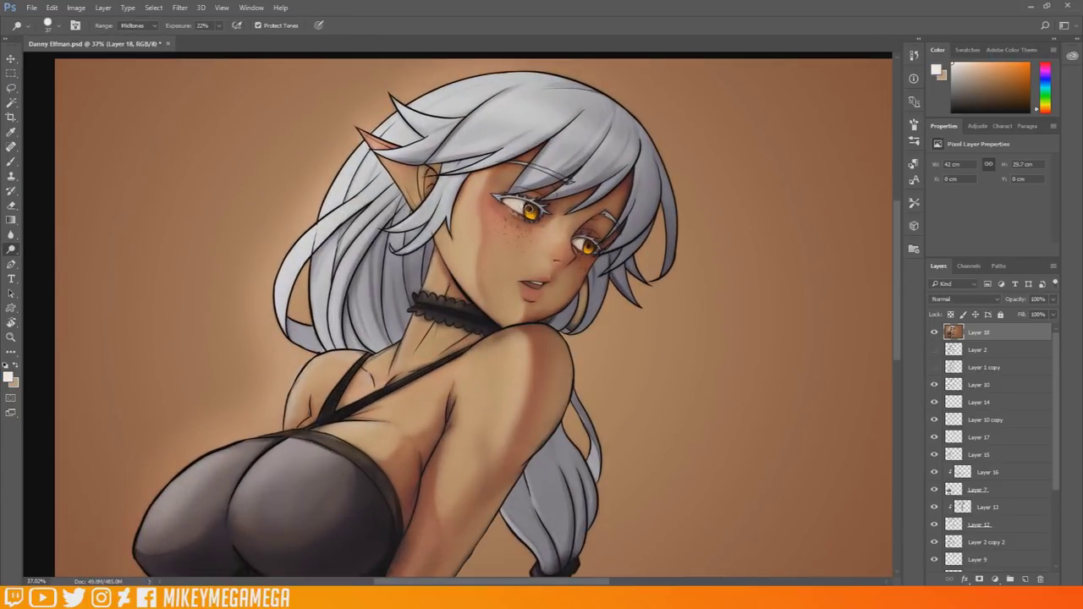
double_click(1023, 581)
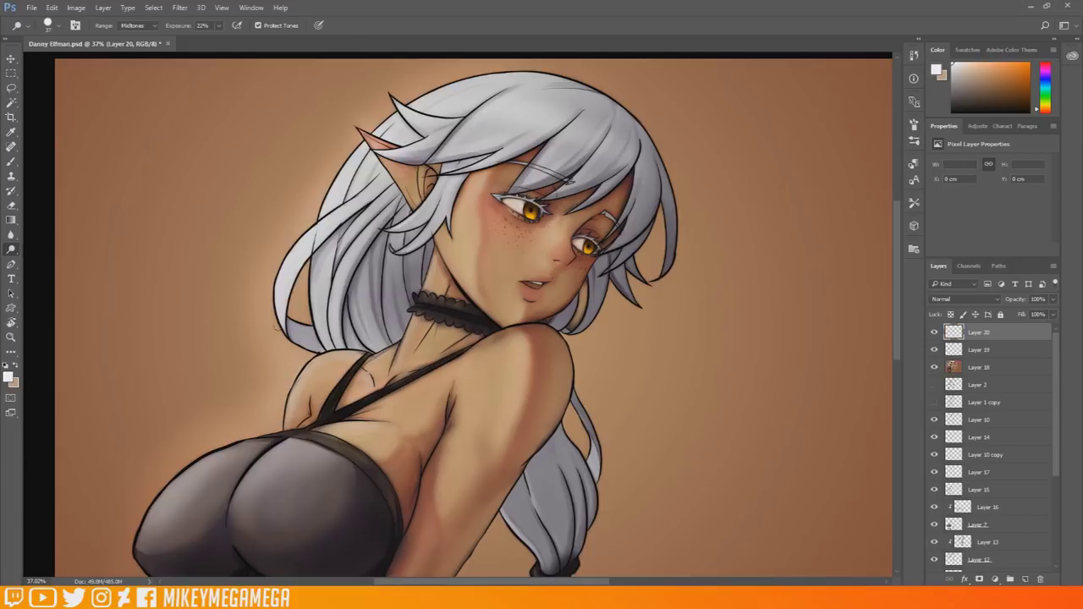
Paint small white shine marks on the eye and across the hair strands on Layer 20, raising the Brush opacity to 100%.
click(11, 161)
click(59, 26)
double_click(24, 111)
click(525, 208)
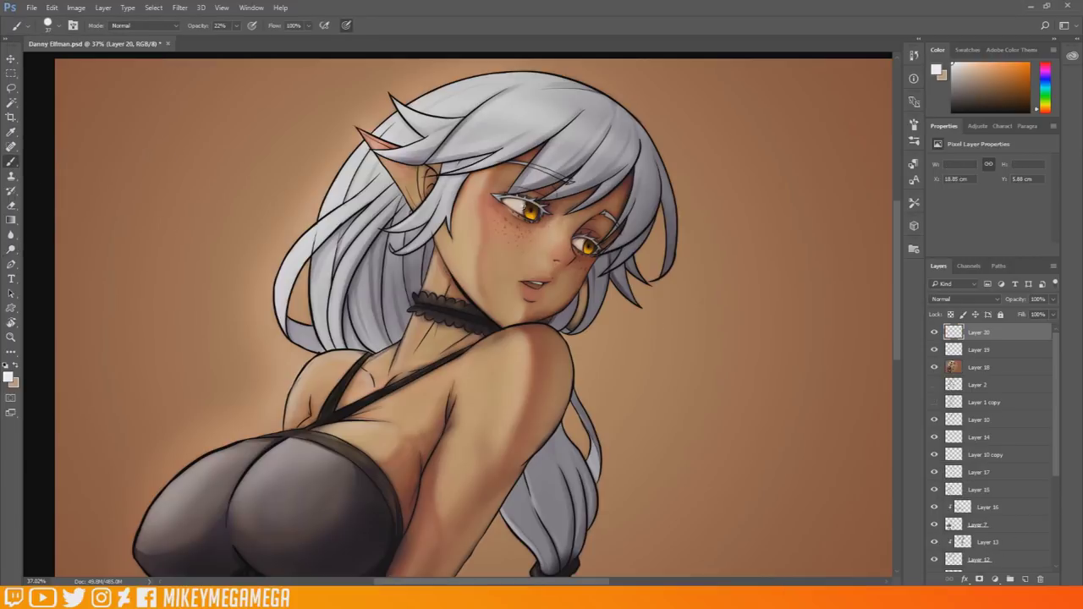
click(513, 203)
key(0)
click(500, 109)
click(583, 136)
drag(467, 102, 448, 109)
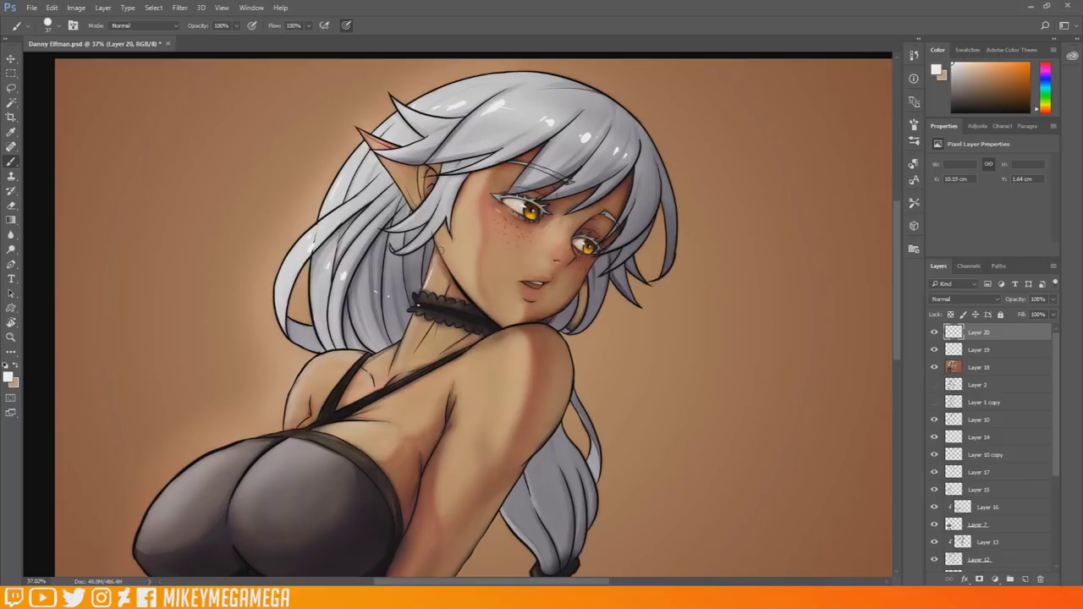
Dot a row of small white highlights along the lace trim at the bra's lower edge.
scroll(454, 219, down, 3)
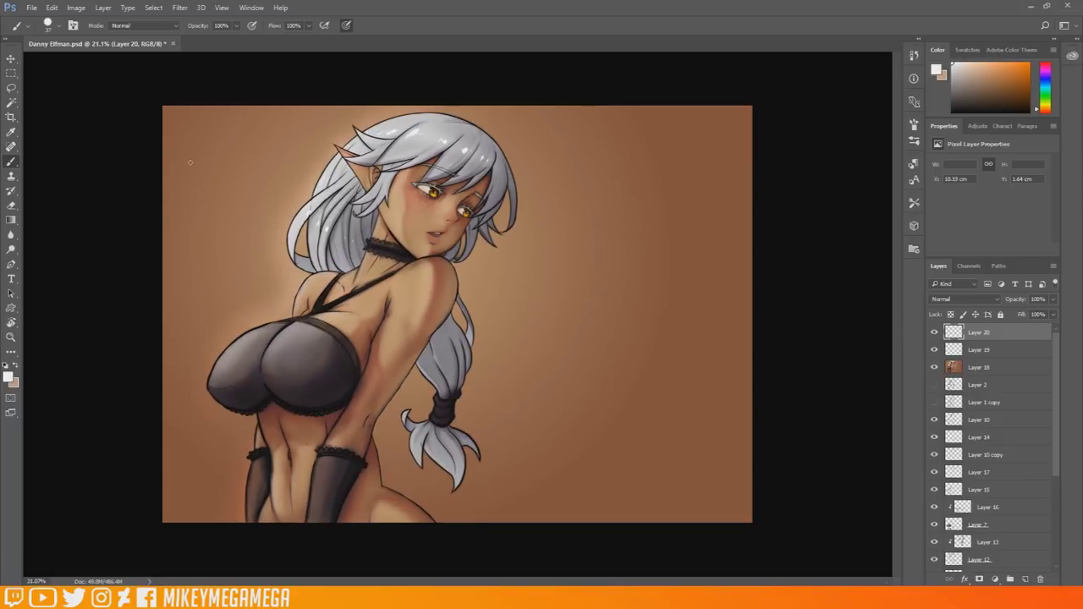
scroll(518, 141, up, 1)
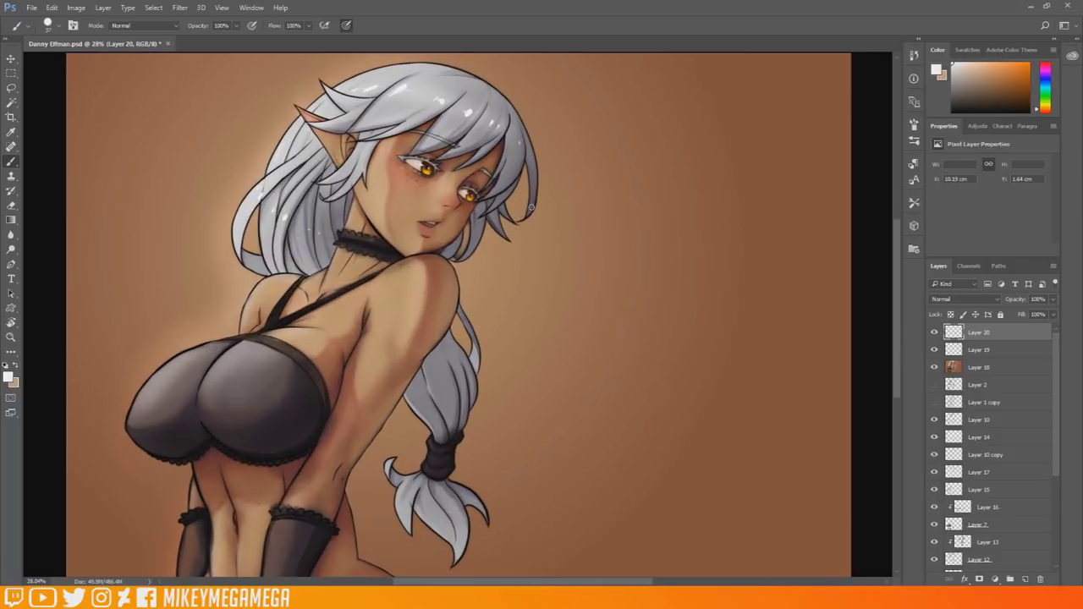
scroll(532, 207, up, 3)
scroll(421, 257, down, 4)
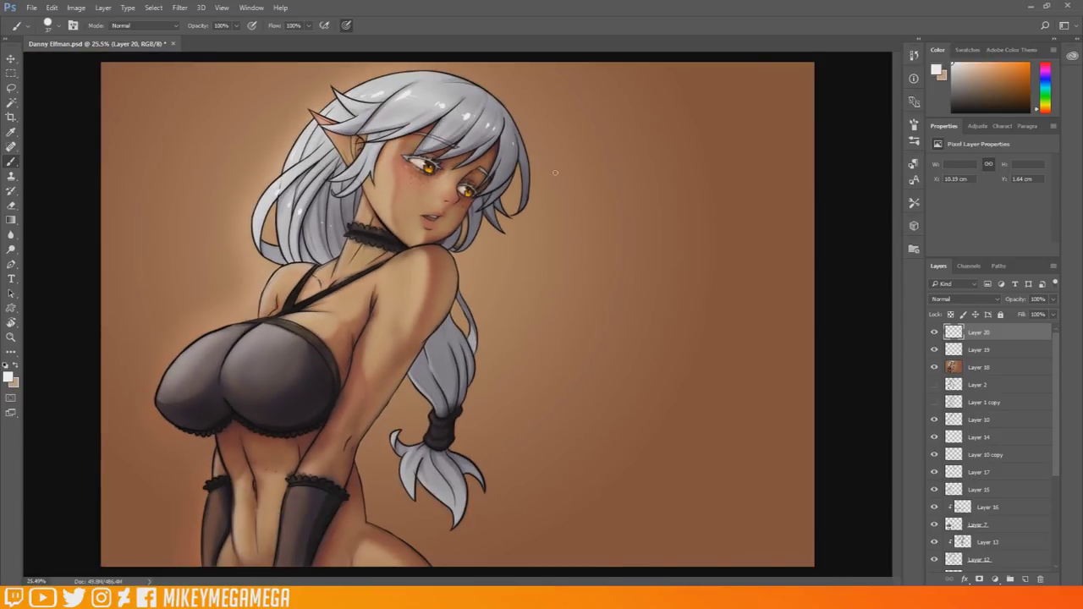
scroll(196, 462, up, 6)
click(166, 396)
click(174, 400)
click(184, 403)
click(204, 406)
click(214, 405)
click(225, 401)
click(237, 391)
click(246, 386)
click(254, 379)
click(272, 382)
click(283, 386)
click(301, 396)
click(311, 400)
click(322, 404)
click(345, 407)
click(356, 407)
click(366, 405)
click(377, 404)
click(398, 396)
Dot small white highlights along the lace trim at the top of the near glove.
mouse_move(898, 320)
mouse_down()
mouse_move(904, 249)
mouse_move(917, 421)
mouse_up()
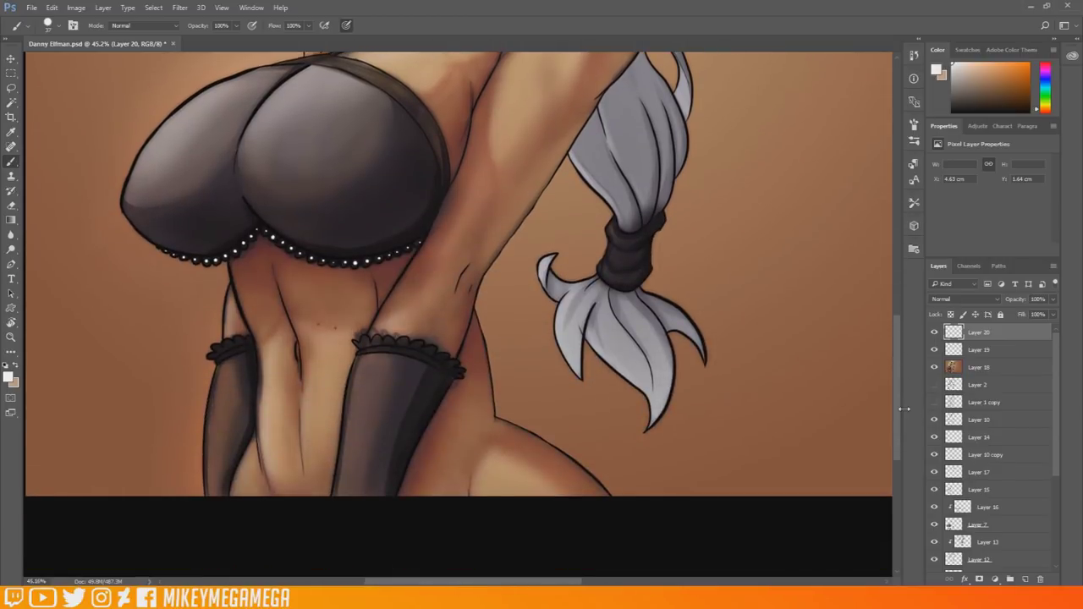
click(367, 341)
click(378, 340)
click(391, 341)
click(405, 342)
click(419, 345)
click(431, 349)
click(452, 362)
click(459, 372)
drag(897, 332, 898, 222)
key(ctrl+minus)
key(ctrl+0)
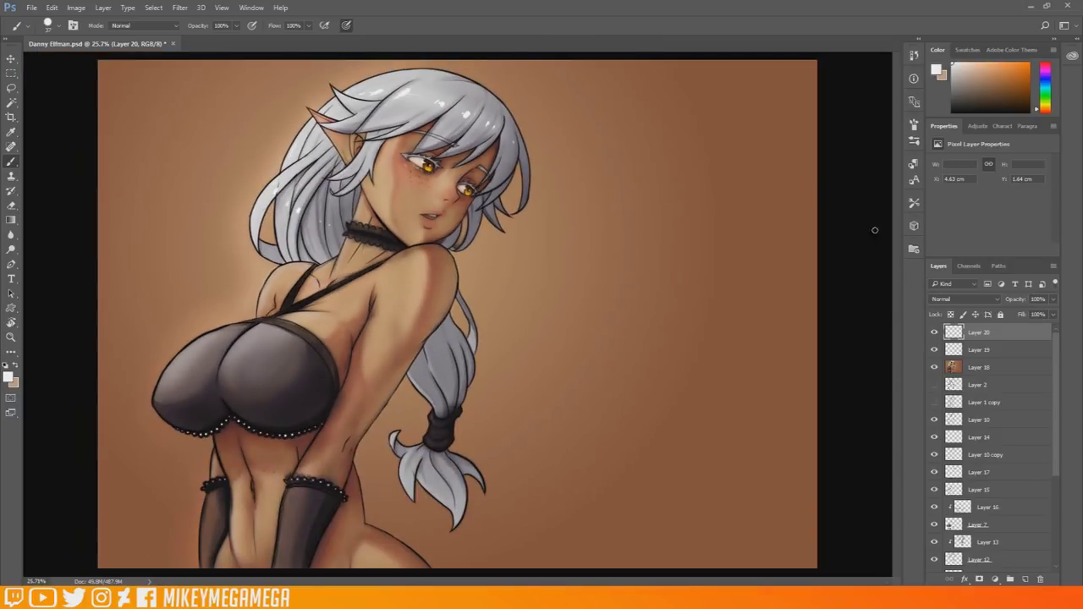
Switch to the Eraser at 100% opacity with Layer 20 active.
click(11, 205)
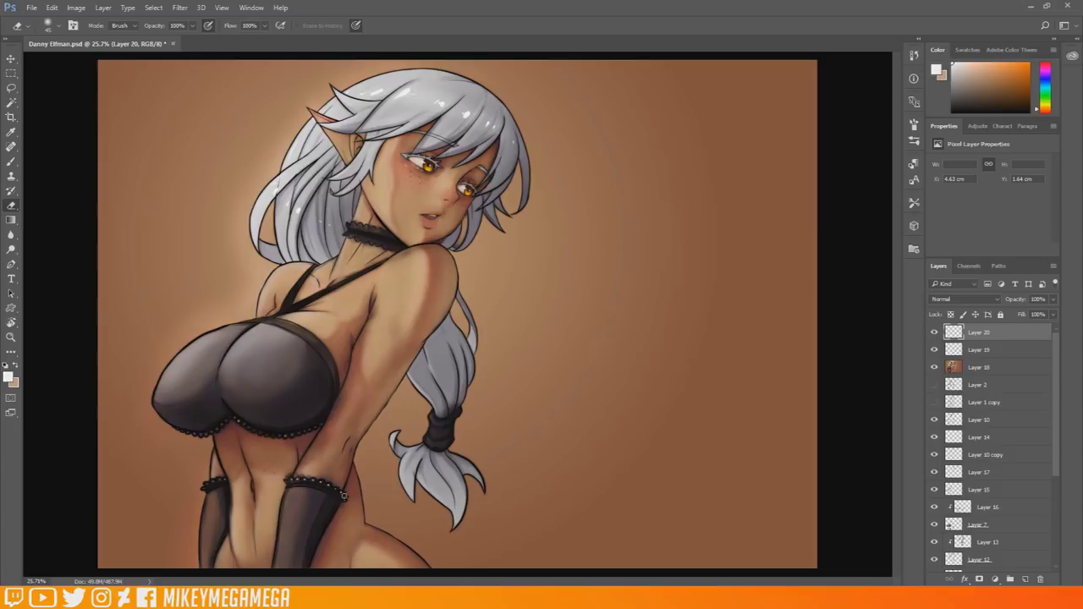
mouse_move(207, 597)
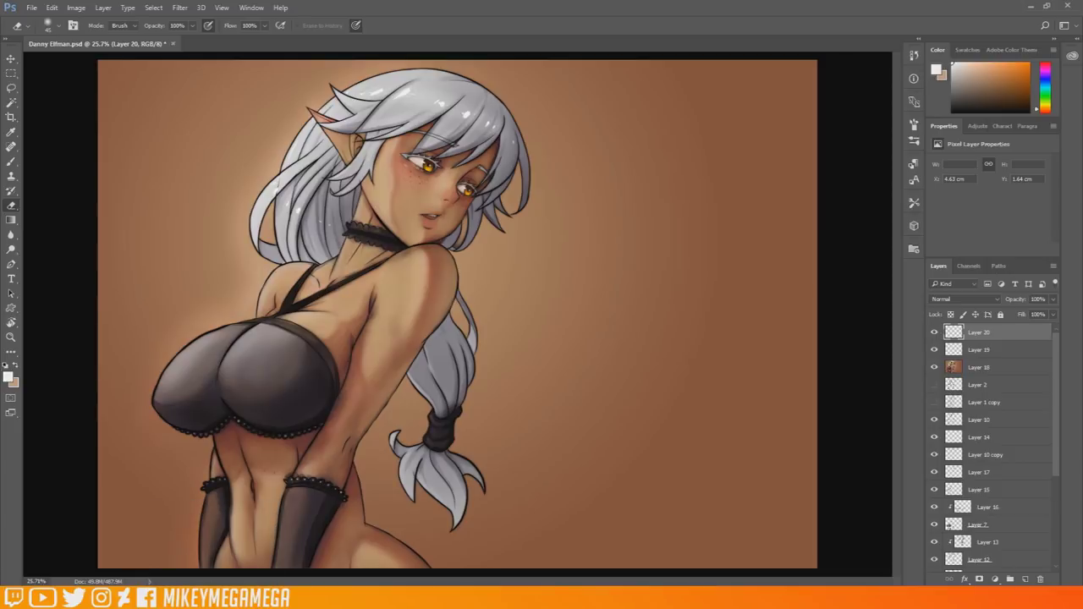